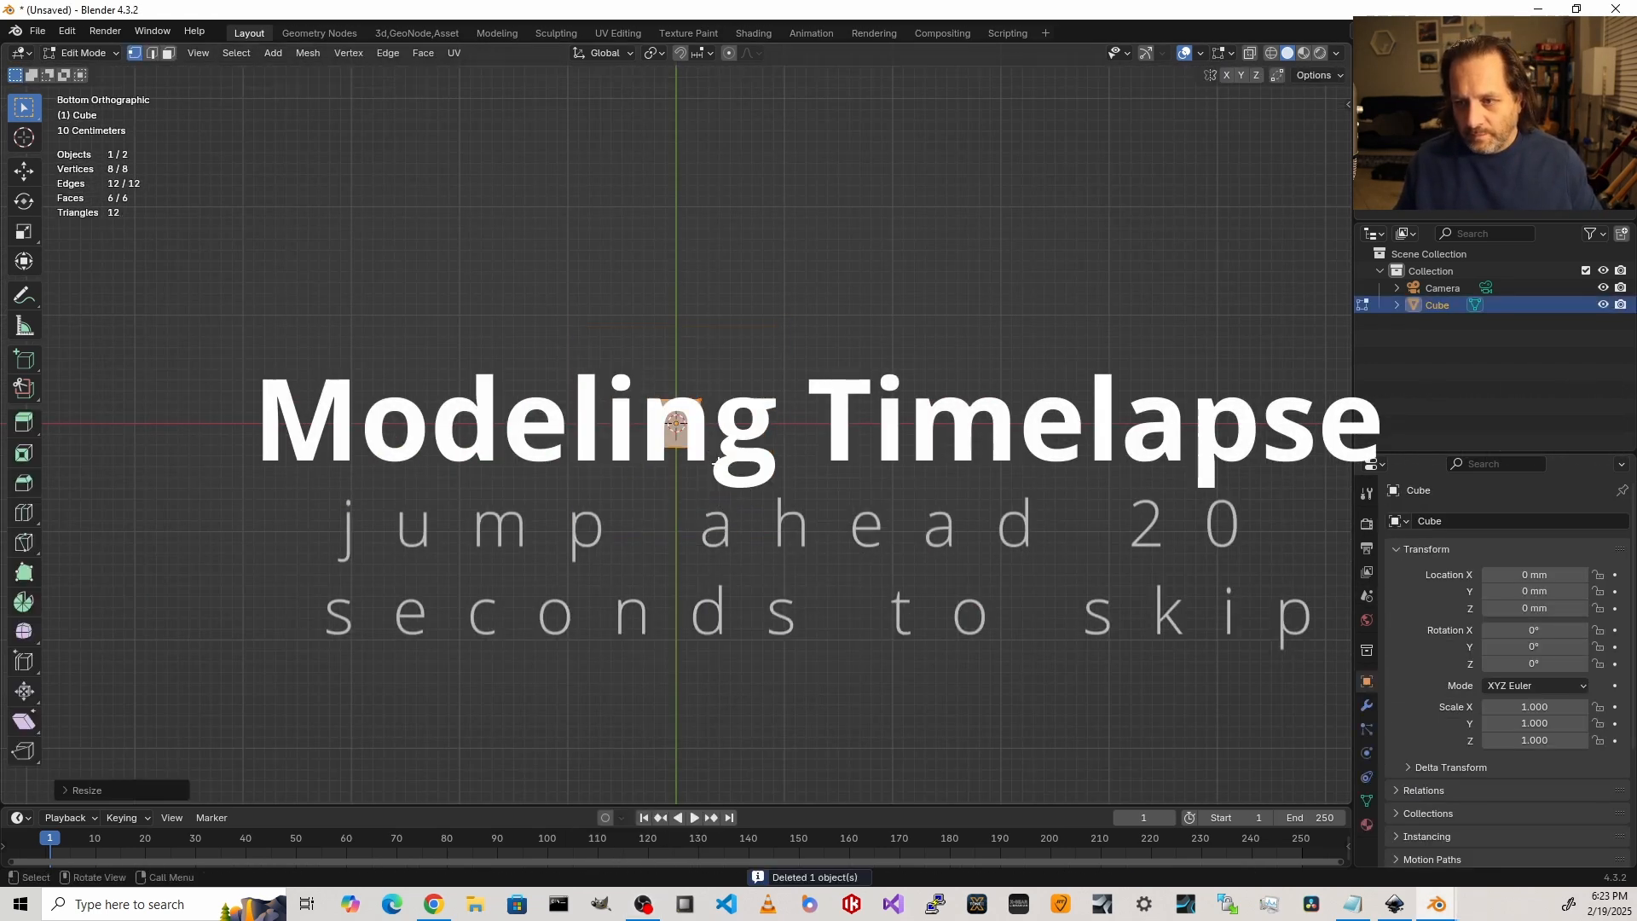
Step: Scale the cube along Z to flatten it into a block for the tread link
key(KP_3)
key(s)
key(z)
key(KP_7)
key(Tab)
key(Tab)
Step: Loop-cut the block into three columns and extrude the two outer end faces into prongs
key(ctrl+r)
key(3)
key(e)
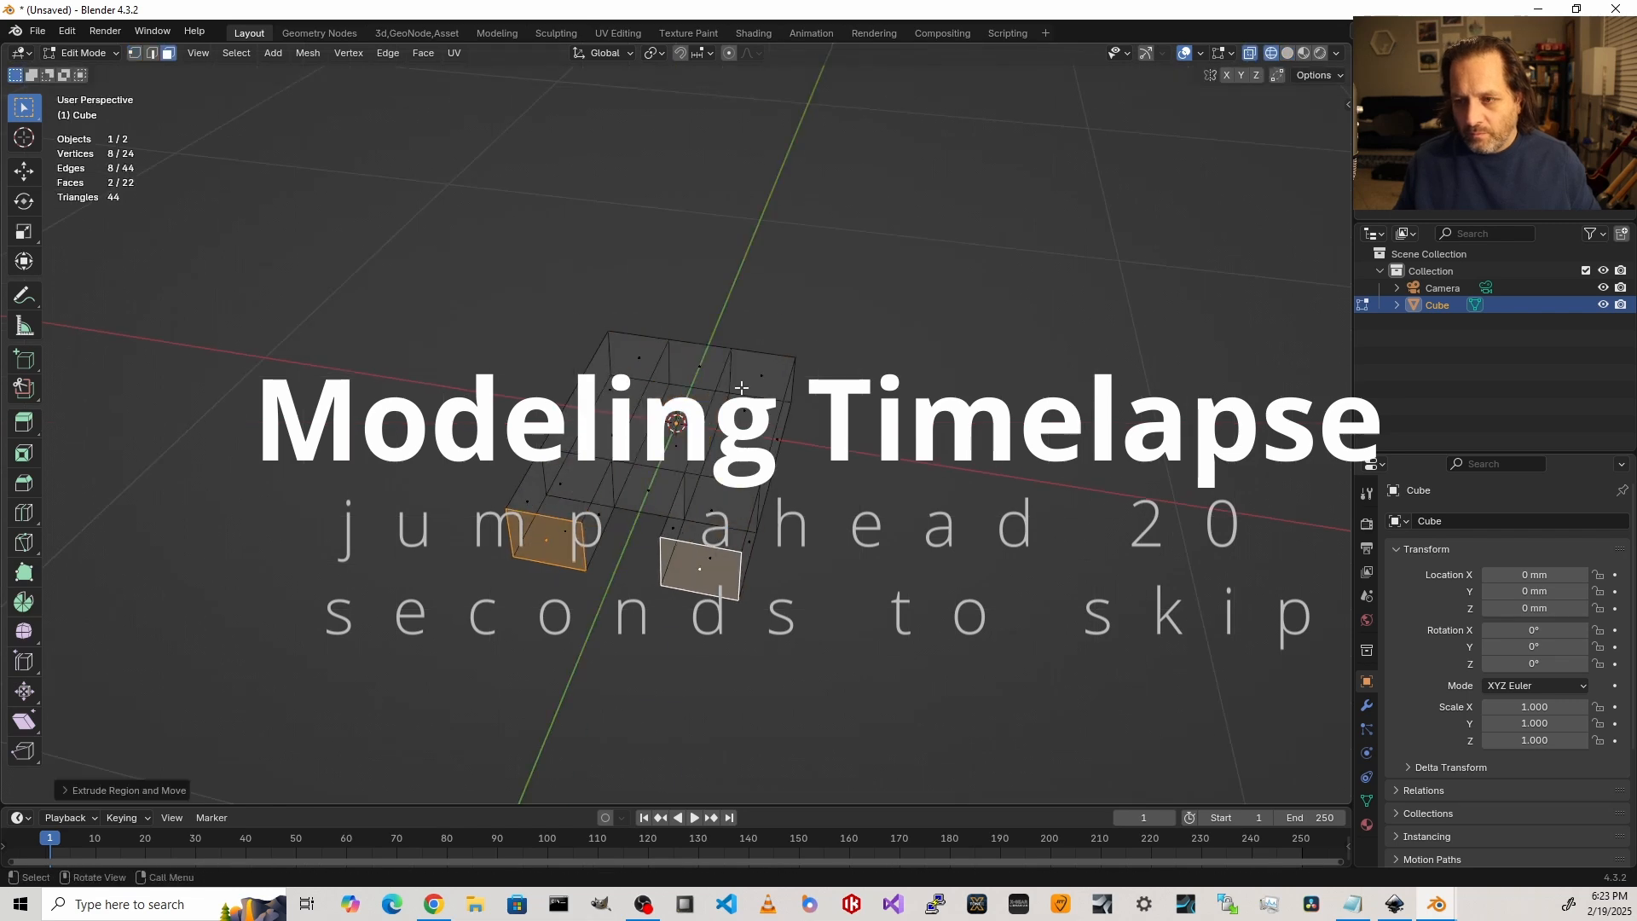
Step: Extrude a middle tab opposite the prongs and bevel its upper and lower end edges into a rounded end
key(KP_7)
middle_drag(741, 477, 745, 332)
key(2)
click(872, 433)
shift+click(871, 499)
key(ctrl+b)
Step: Bevel the upper and lower end edges of both prongs into rounded ends
click(554, 393)
shift+click(556, 449)
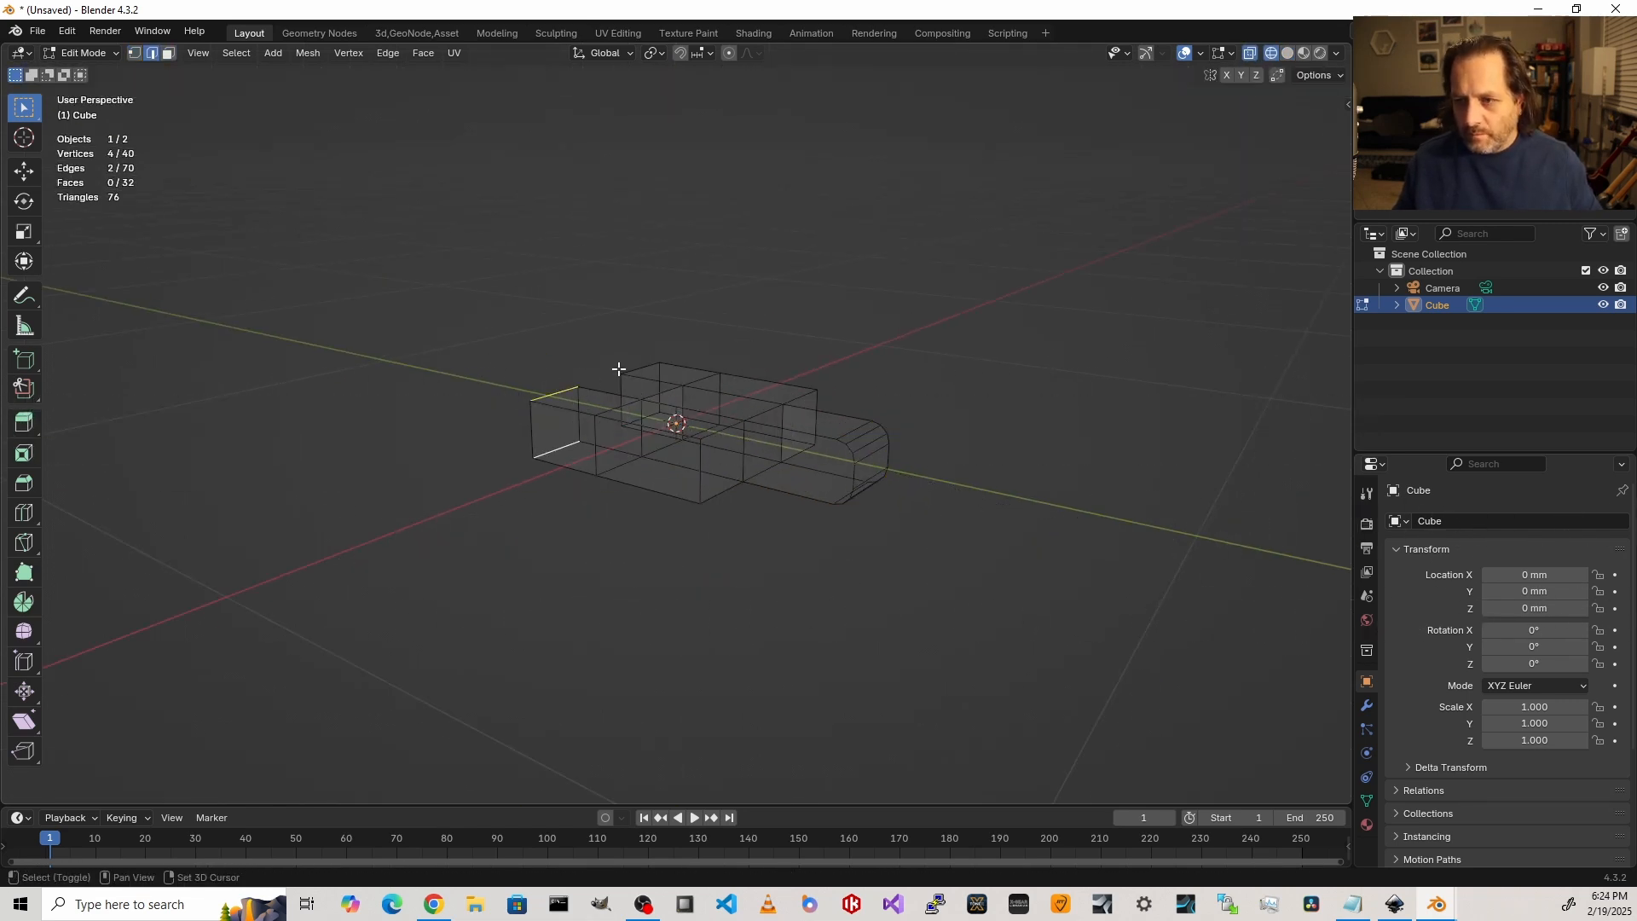
shift+click(639, 368)
shift+click(640, 420)
key(ctrl+b)
click(662, 457)
Step: Return to solid shading and add an edge loop across the link's middle body near the prongs
key(Tab)
middle_drag(663, 546, 767, 649)
mouse_move(601, 341)
middle_down()
mouse_move(645, 331)
mouse_move(766, 458)
mouse_move(756, 405)
middle_up()
key(shift+z)
key(Tab)
key(ctrl+r)
click(748, 443)
click(710, 467)
Step: Move the loop's underside vertices down to form the first angled tread ridge
key(1)
shift+click(683, 349)
shift+click(718, 525)
key(KP_3)
key(g)
Step: Add further edge loops across the body beside the first ridge and slide them into position
key(ctrl+r)
click(757, 402)
key(g)
key(g)
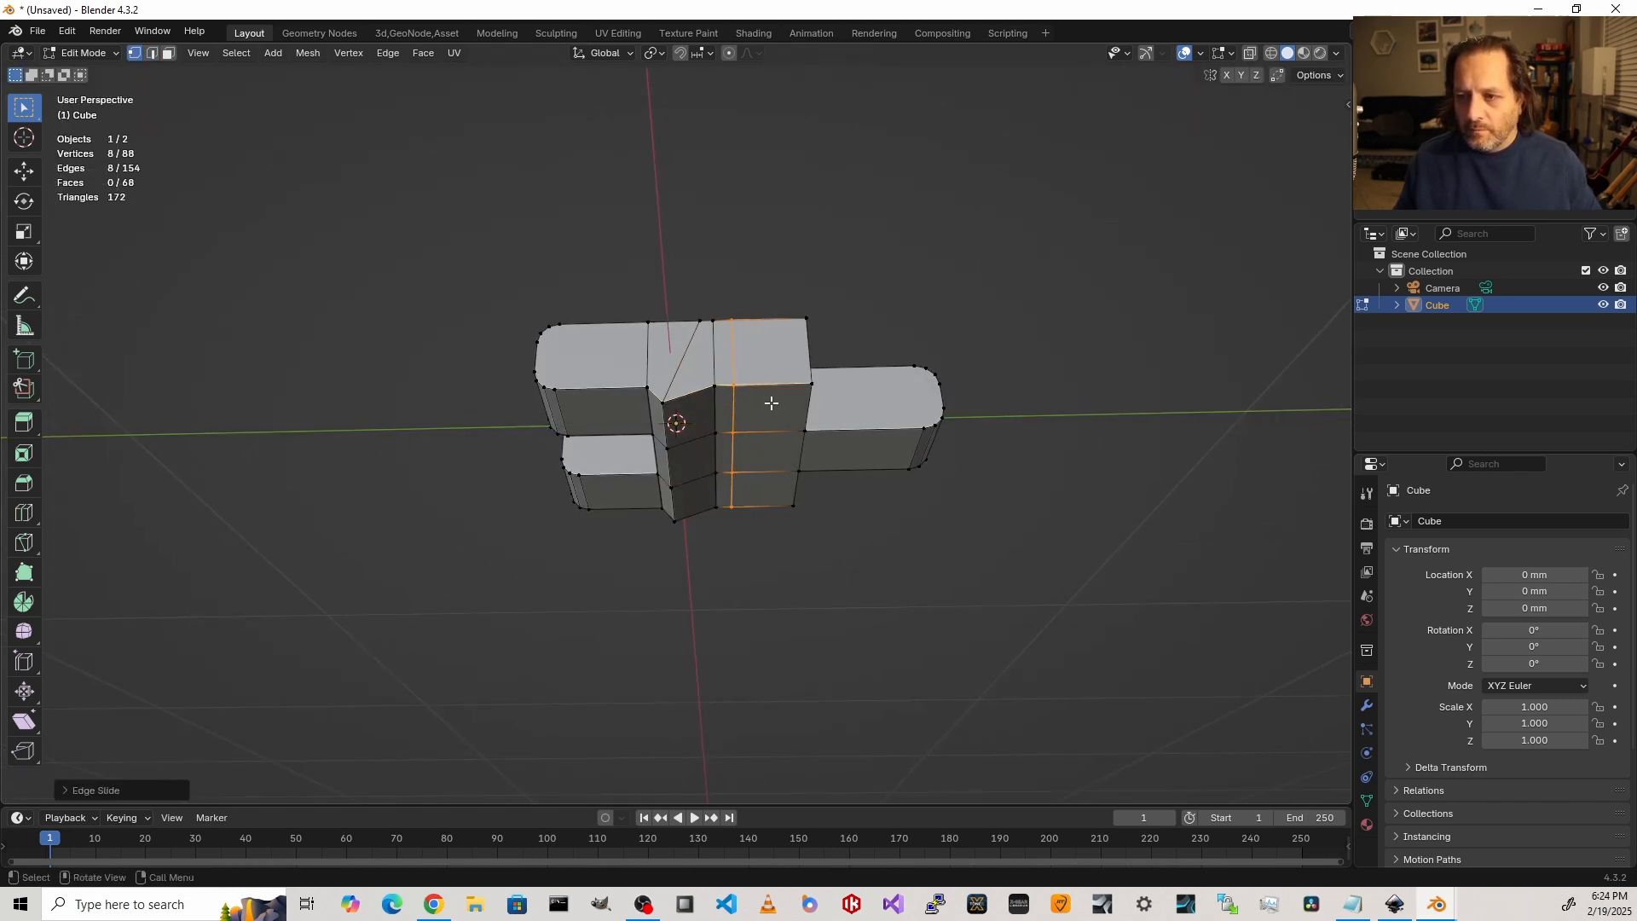
key(ctrl+r)
click(771, 403)
click(733, 385)
Step: Pull the new underside vertices down to form a second angled tread ridge
key(KP_3)
key(g)
key(Tab)
middle_drag(551, 476, 698, 530)
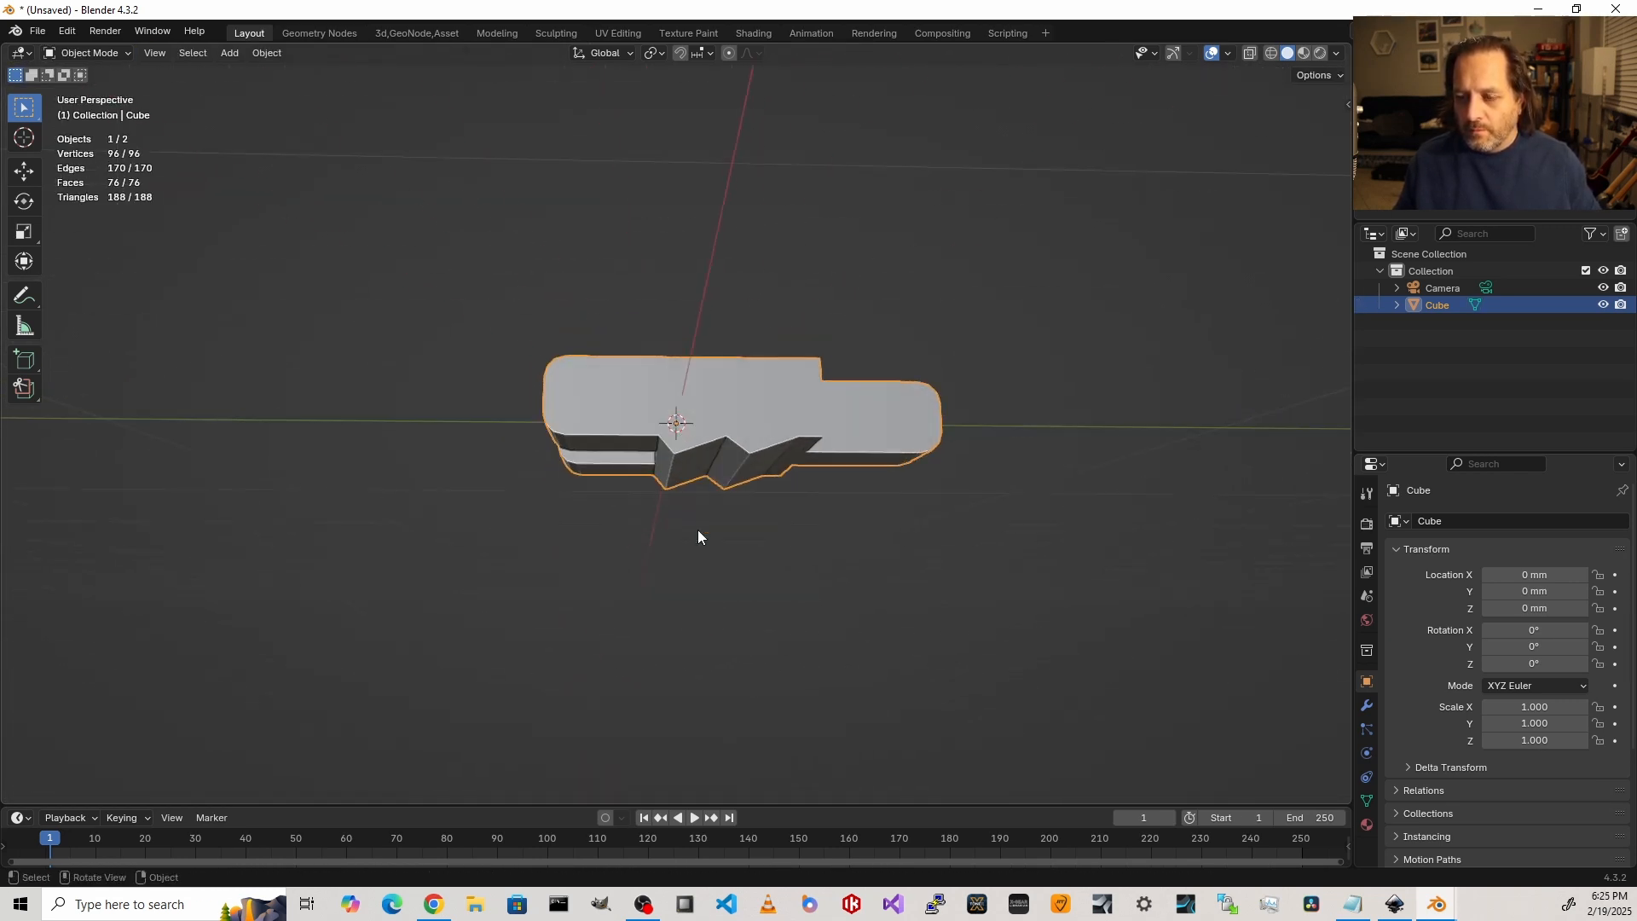
Step: Add a cylinder mesh, scale it down to hinge-pin size and move it into position on the link
key(KP_7)
key(shift+a)
click(793, 601)
key(Tab)
key(s)
key(KP_3)
key(g)
Step: Rotate the cylinder crosswise, place it in the notch between the prongs and scale it along X as a hinge pin
key(KP_1)
key(r)
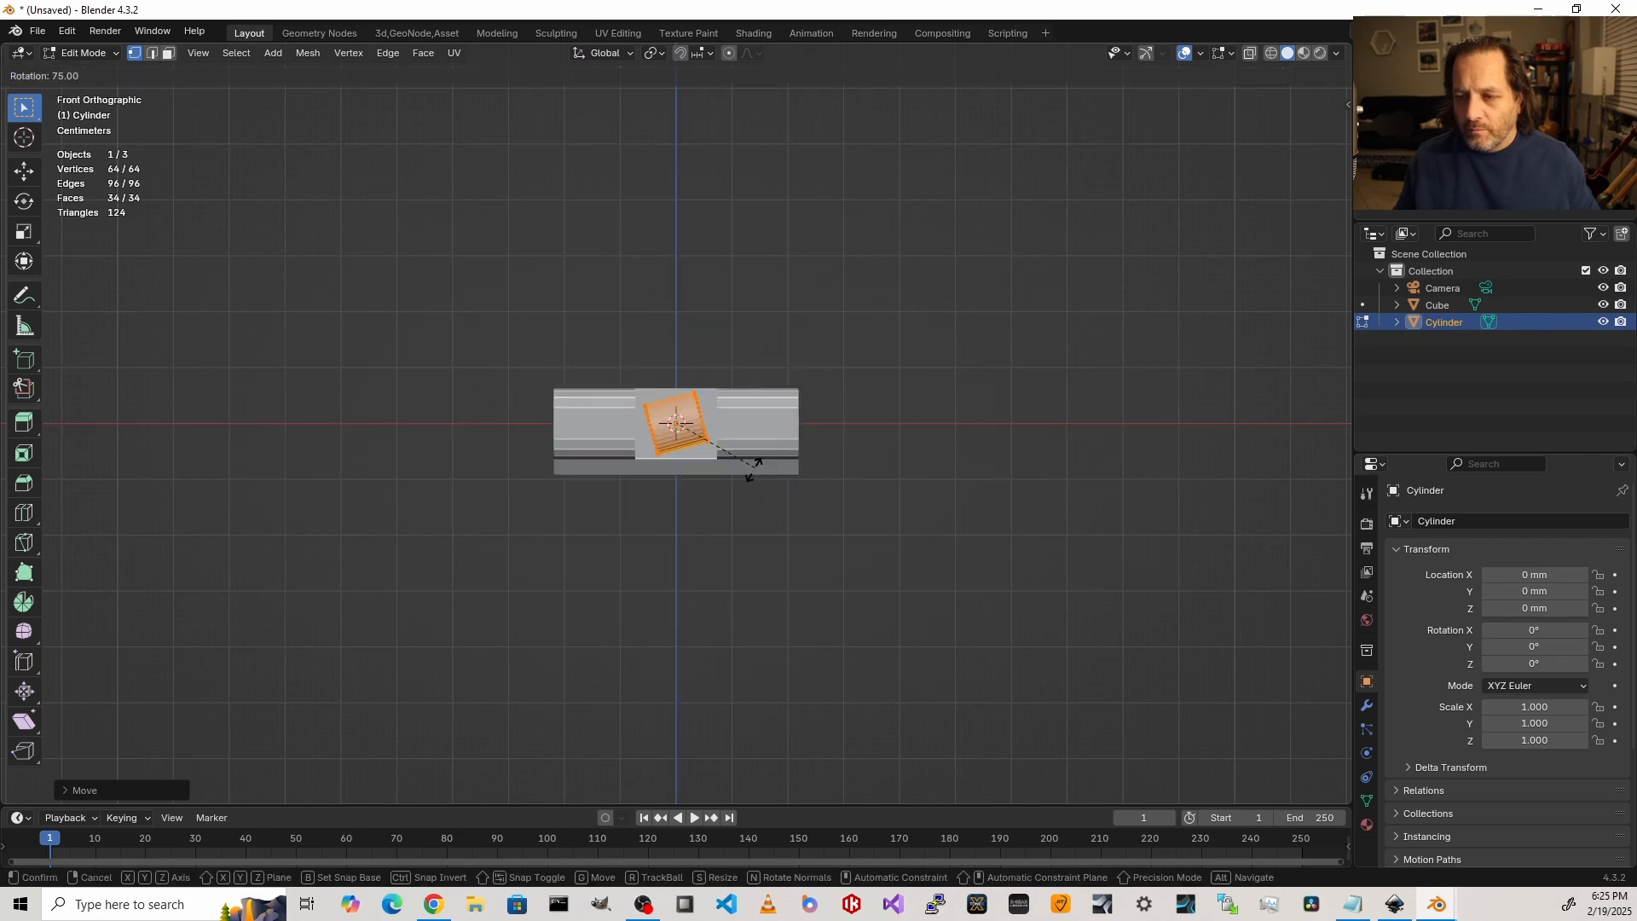
click(752, 474)
key(KP_7)
key(g)
key(s)
key(x)
key(Tab)
Step: Join the hinge pin cylinder and the link body into one object
middle_drag(853, 562, 936, 446)
shift+click(626, 458)
key(ctrl+j)
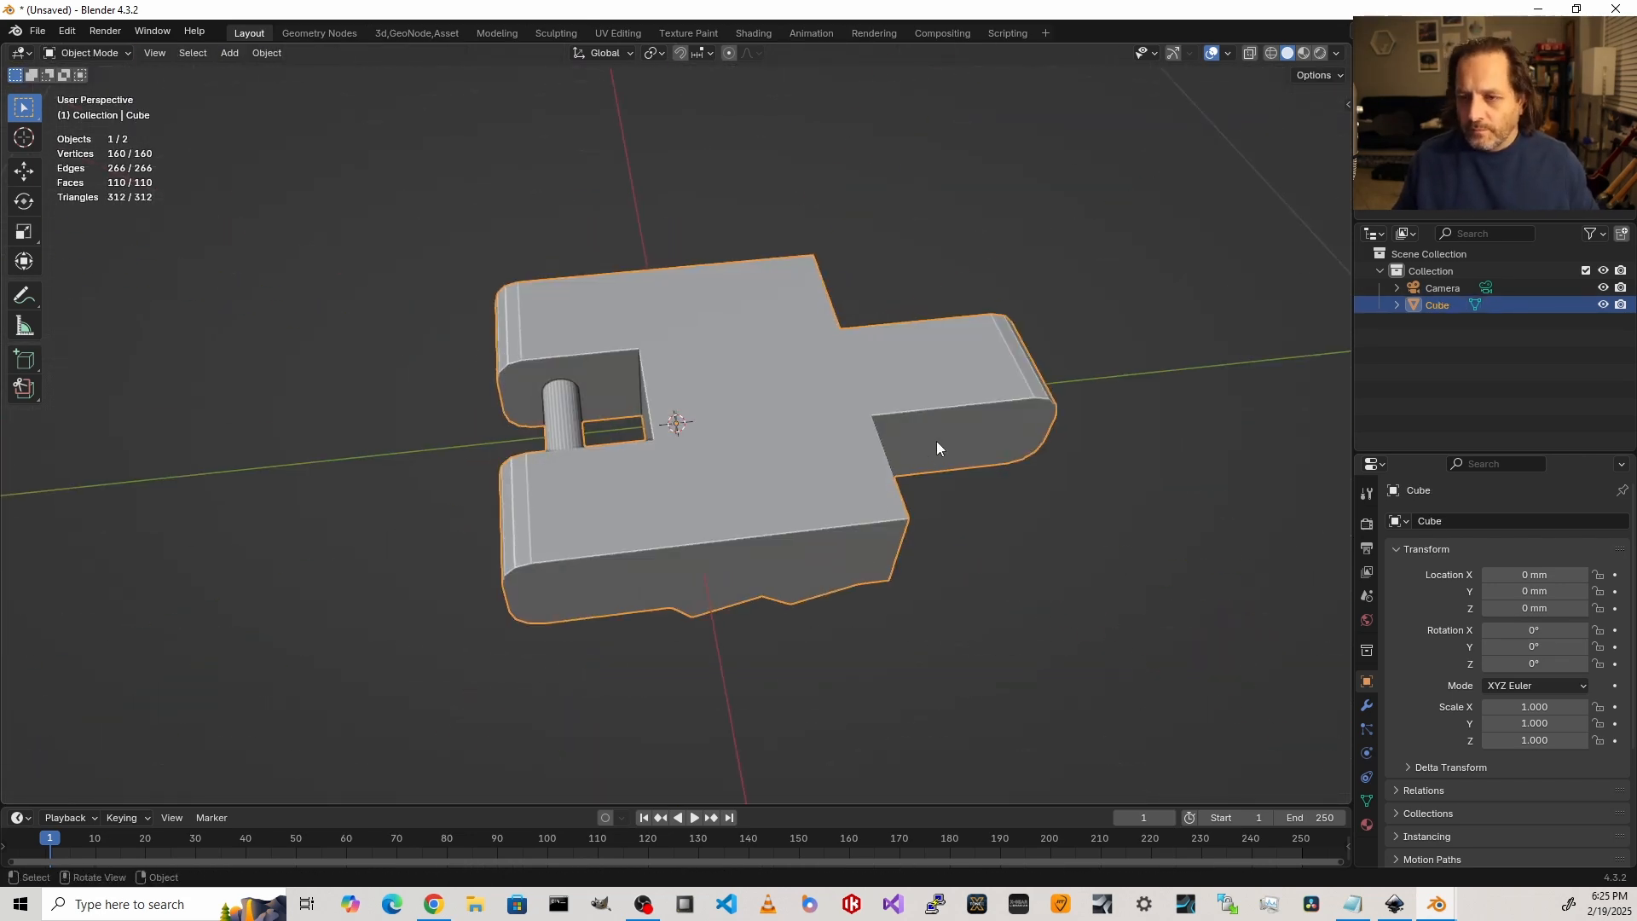
Step: Switch to wireframe display and duplicate the link along the Y axis
key(KP_3)
key(shift+z)
key(shift+d)
key(y)
click(603, 500)
Step: Scale the original link's hinge pin and notch walls along X by about 1.11
click(768, 479)
key(KP_7)
key(Tab)
shift+middle_drag(778, 563, 728, 443)
drag(511, 314, 754, 498)
key(s)
key(x)
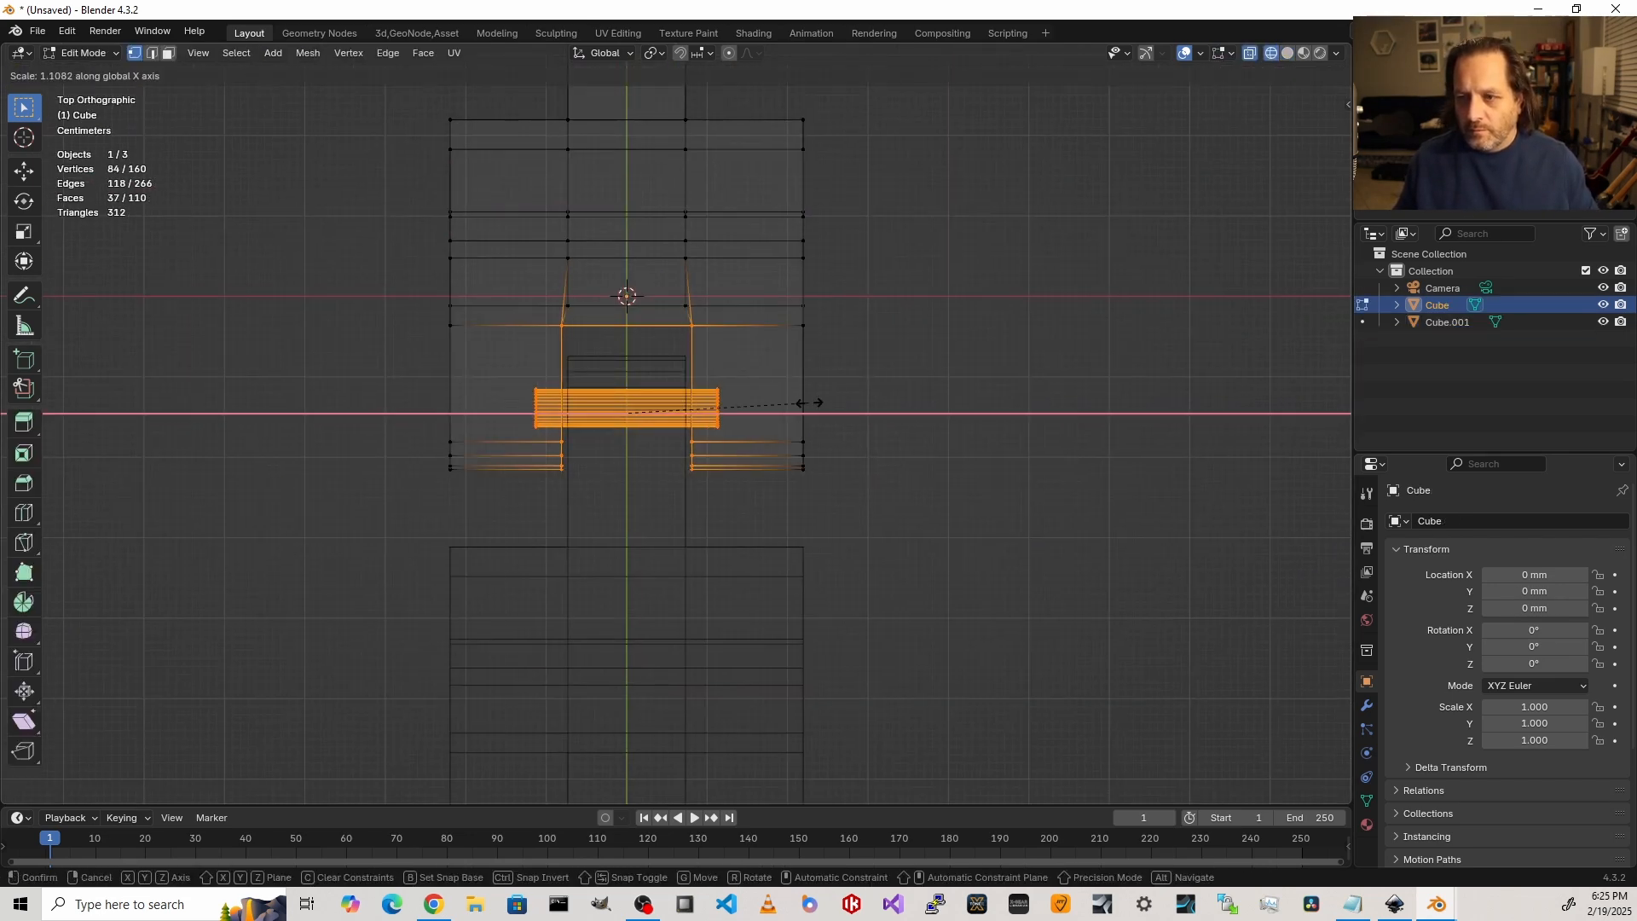
click(810, 402)
Step: Delete the duplicate link and duplicate the adjusted link again along Y
key(Tab)
click(713, 463)
key(Delete)
key(shift+d)
key(y)
Step: Move all of the duplicate's vertices except the tab's rounded end along Y to lengthen the tab
key(Tab)
key(g)
key(y)
key(KP_3)
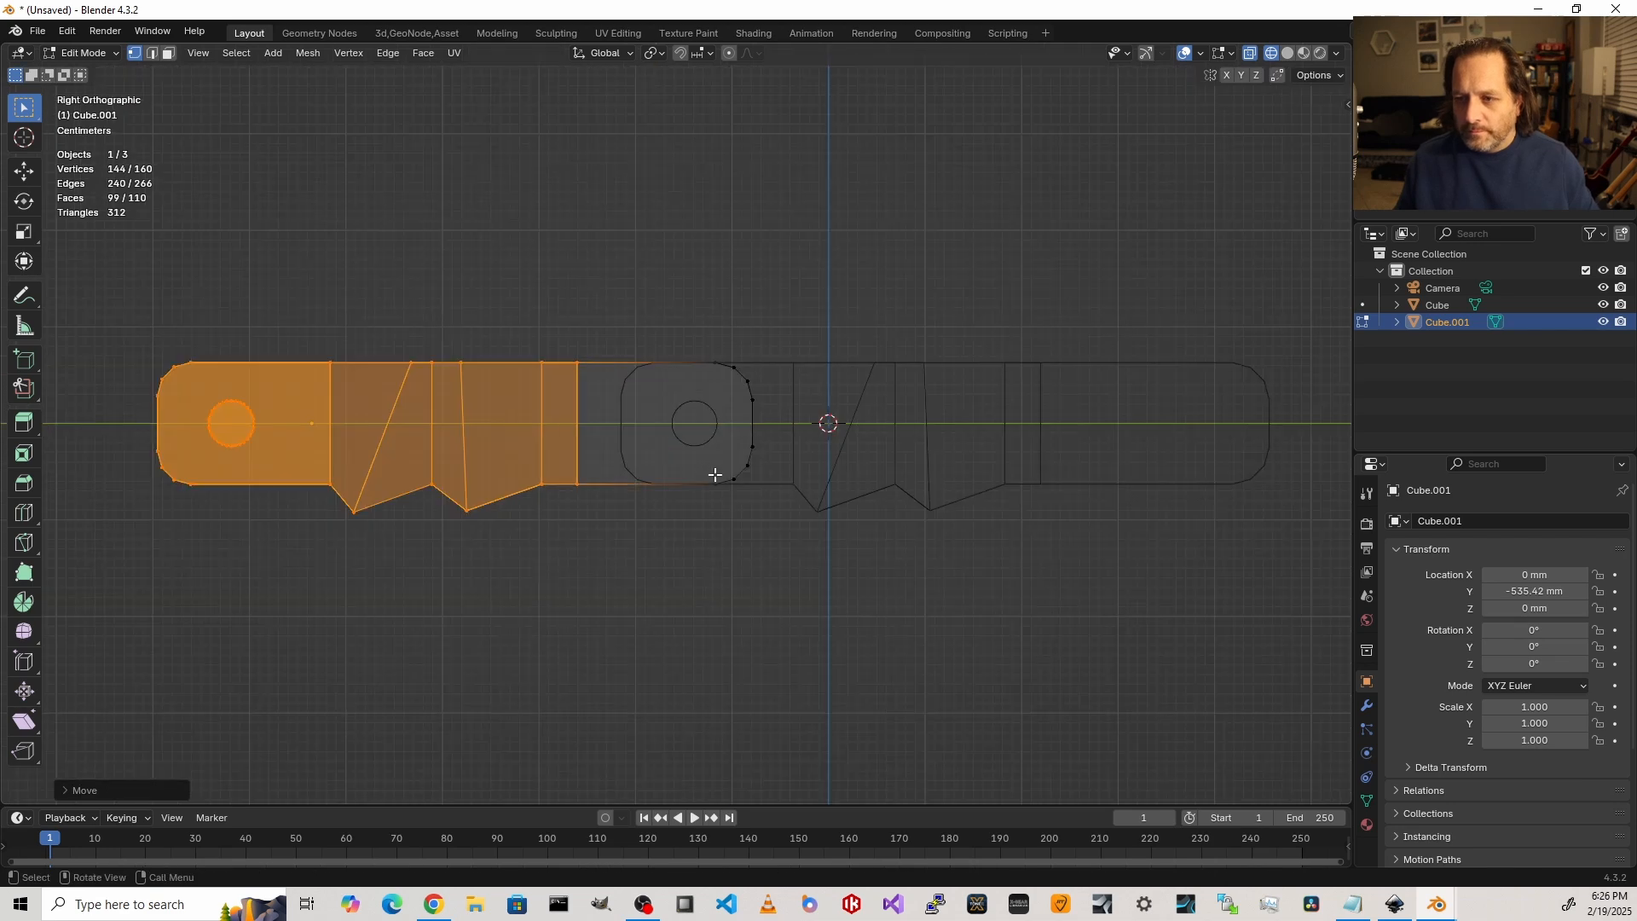
Step: Add a cylinder slightly wider than the hinge pin, move it along Y to the overlapping joint and rotate it crosswise
key(Tab)
key(shift+a)
click(811, 526)
key(s)
key(g)
key(y)
key(KP_1)
key(r)
Step: Delete the original link, keeping the lengthened duplicate and the larger cylinder
middle_drag(747, 426, 887, 503)
click(912, 418)
key(x)
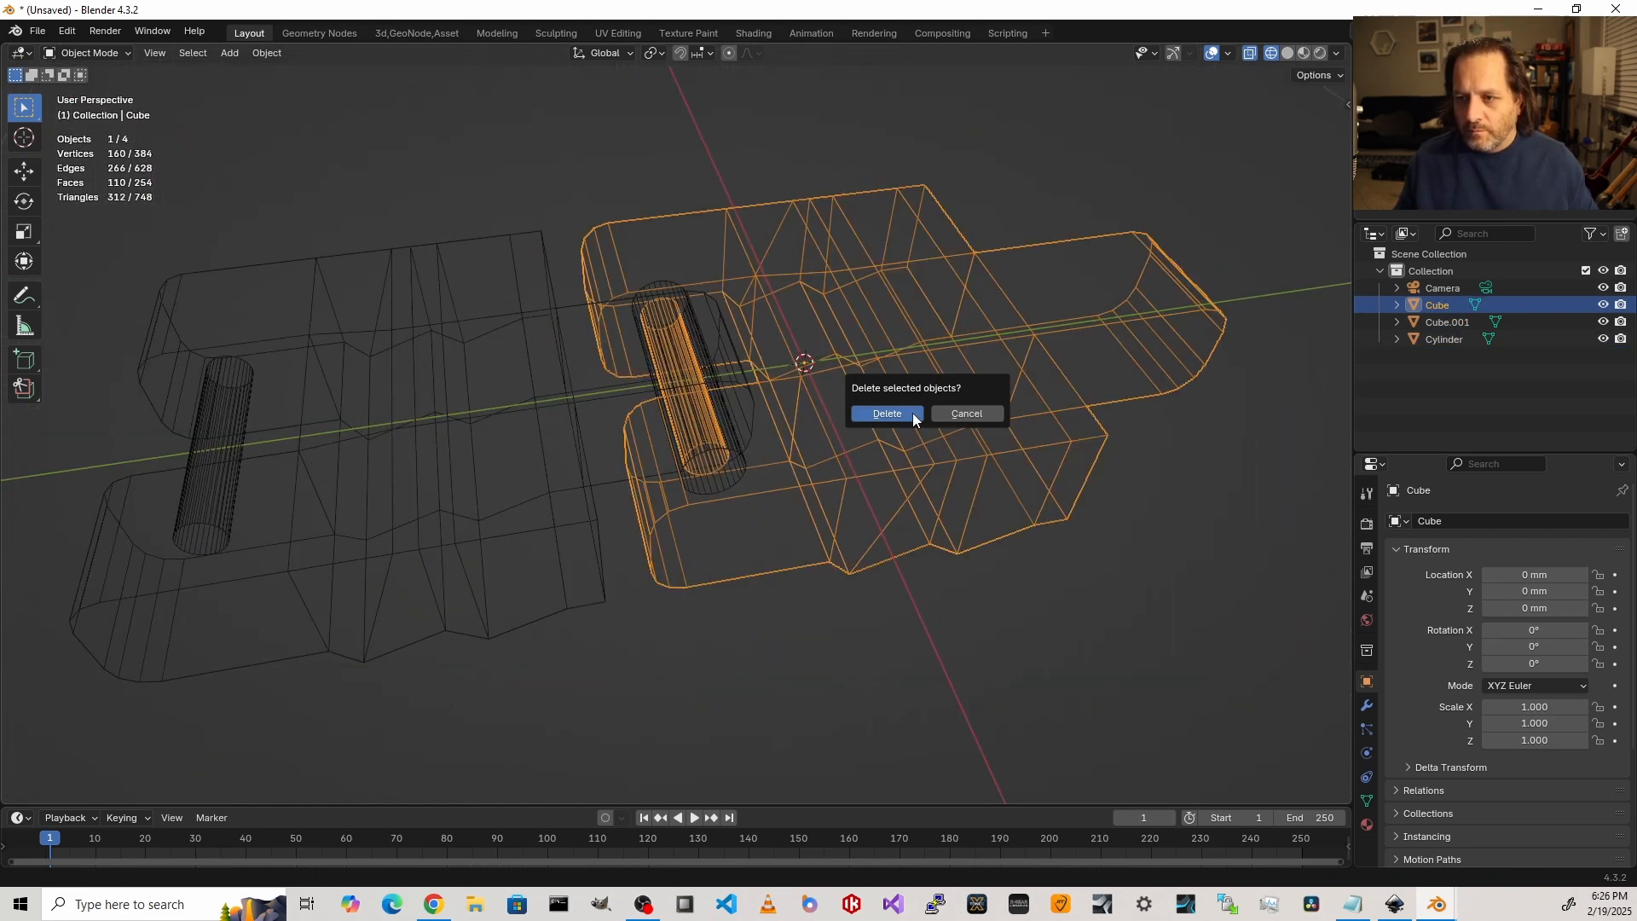
click(912, 413)
Step: Subtract the cylinder from the link's tab with a Boolean Difference and return to solid shading
click(732, 468)
shift+click(601, 546)
key(ctrl+shift+KP_Subtract)
key(shift+z)
mouse_move(633, 530)
middle_down()
mouse_move(672, 437)
mouse_move(580, 601)
middle_up()
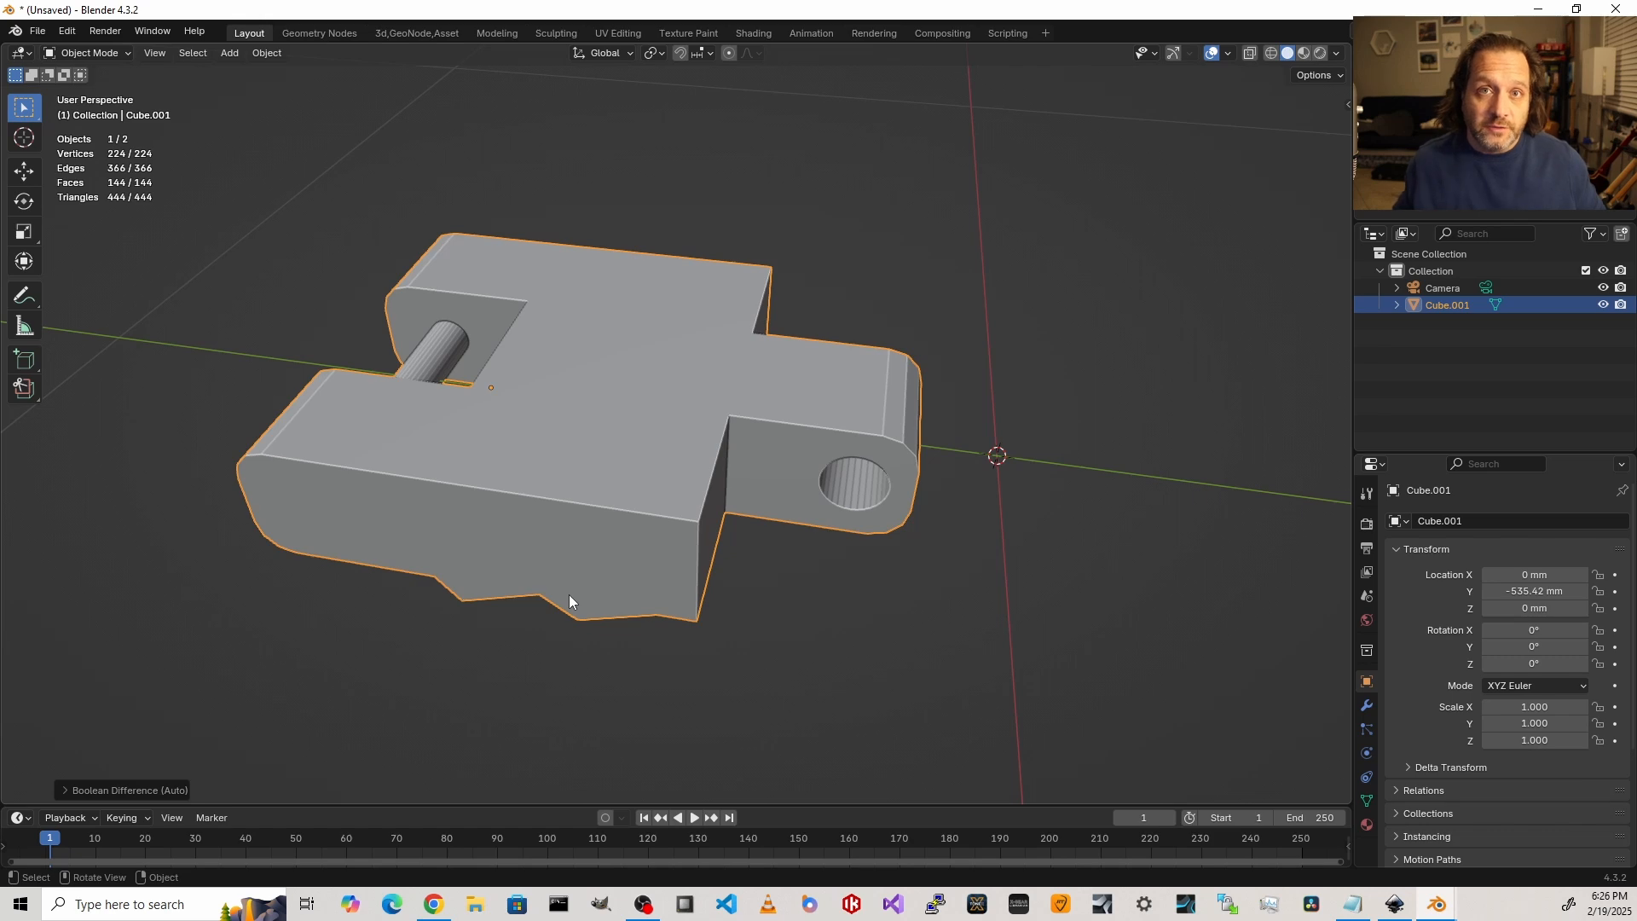
Step: Add a Bézier circle curve at the scene origin
key(KP_7)
key(KP_3)
key(shift+a)
mouse_move(657, 387)
click(785, 409)
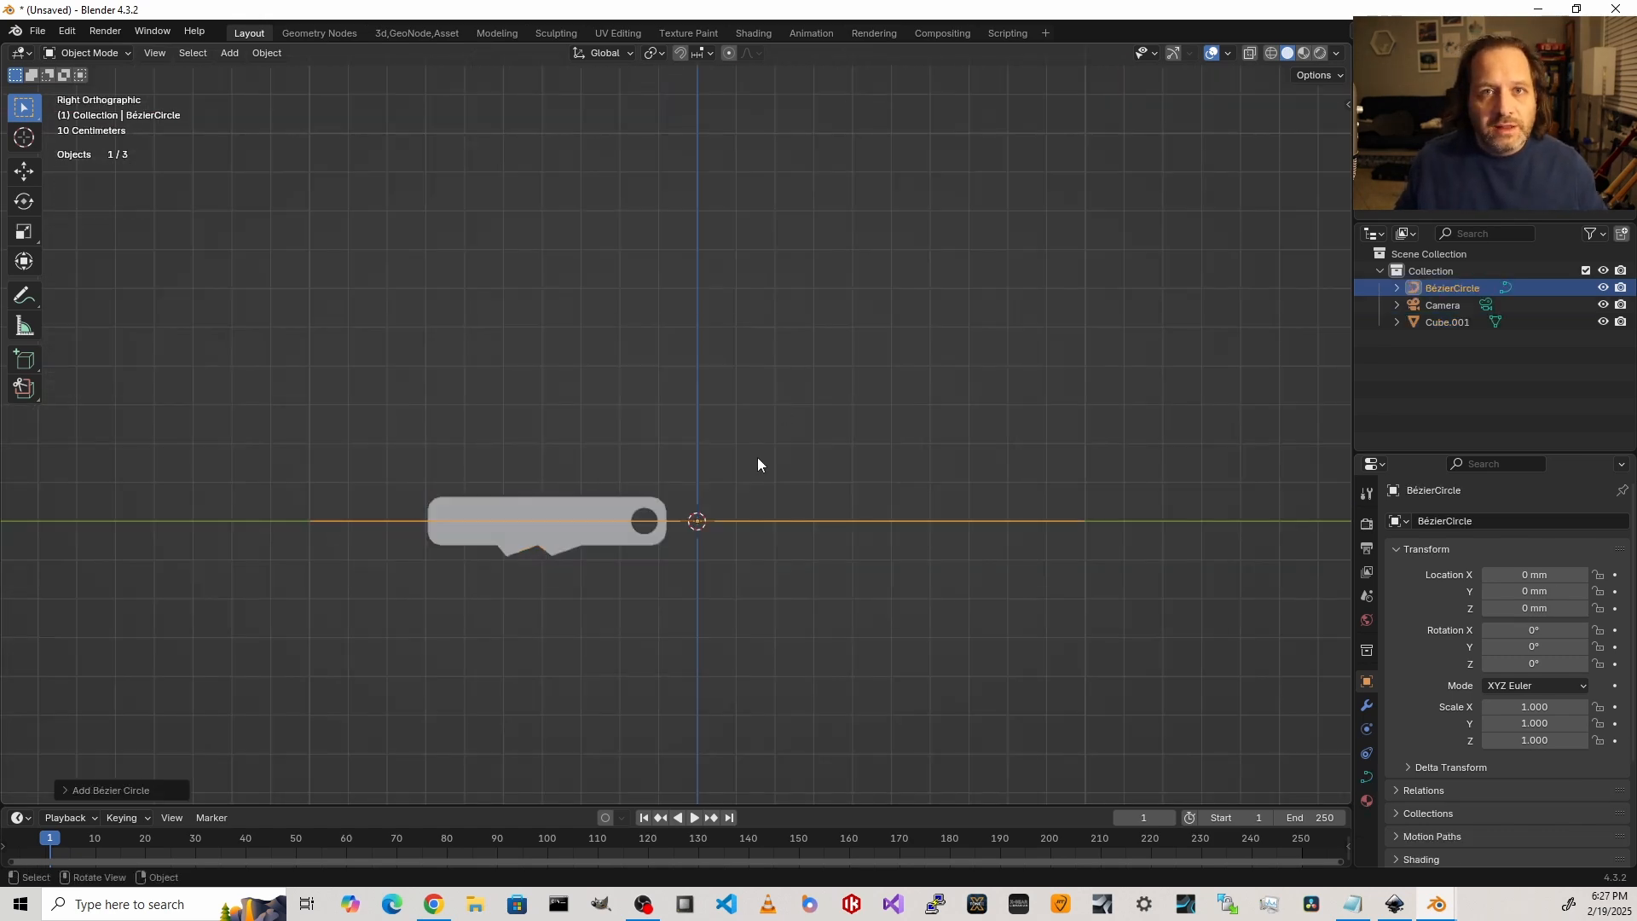
Step: Rotate the Bézier circle's points 90° in Edit Mode so the circle stands upright in the YZ plane
scroll(730, 503, down, 5)
key(grave)
click(943, 508)
key(Tab)
key(grave)
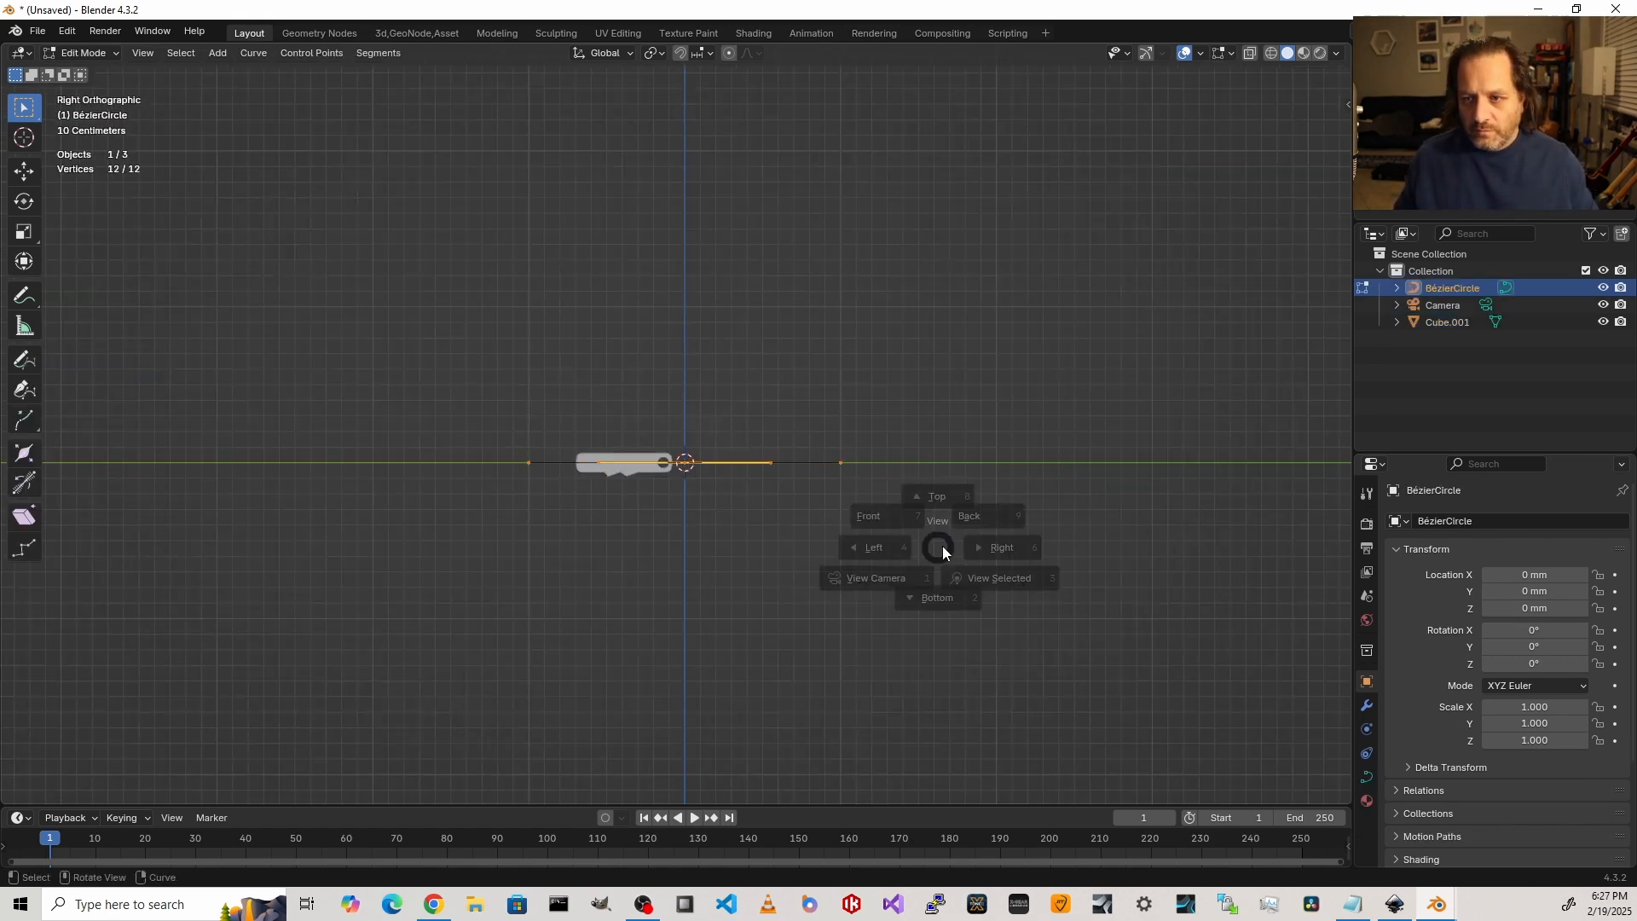
click(941, 508)
key(r)
key(x)
key(9)
key(0)
key(Return)
Step: Raise the circle's points so its lowest point rests at the level of the link
key(KP_3)
shift+middle_drag(849, 511, 861, 560)
key(g)
click(856, 404)
Step: Move the circle's right control point outward and down to the Y axis line and rotate its handles
click(837, 309)
key(g)
key(r)
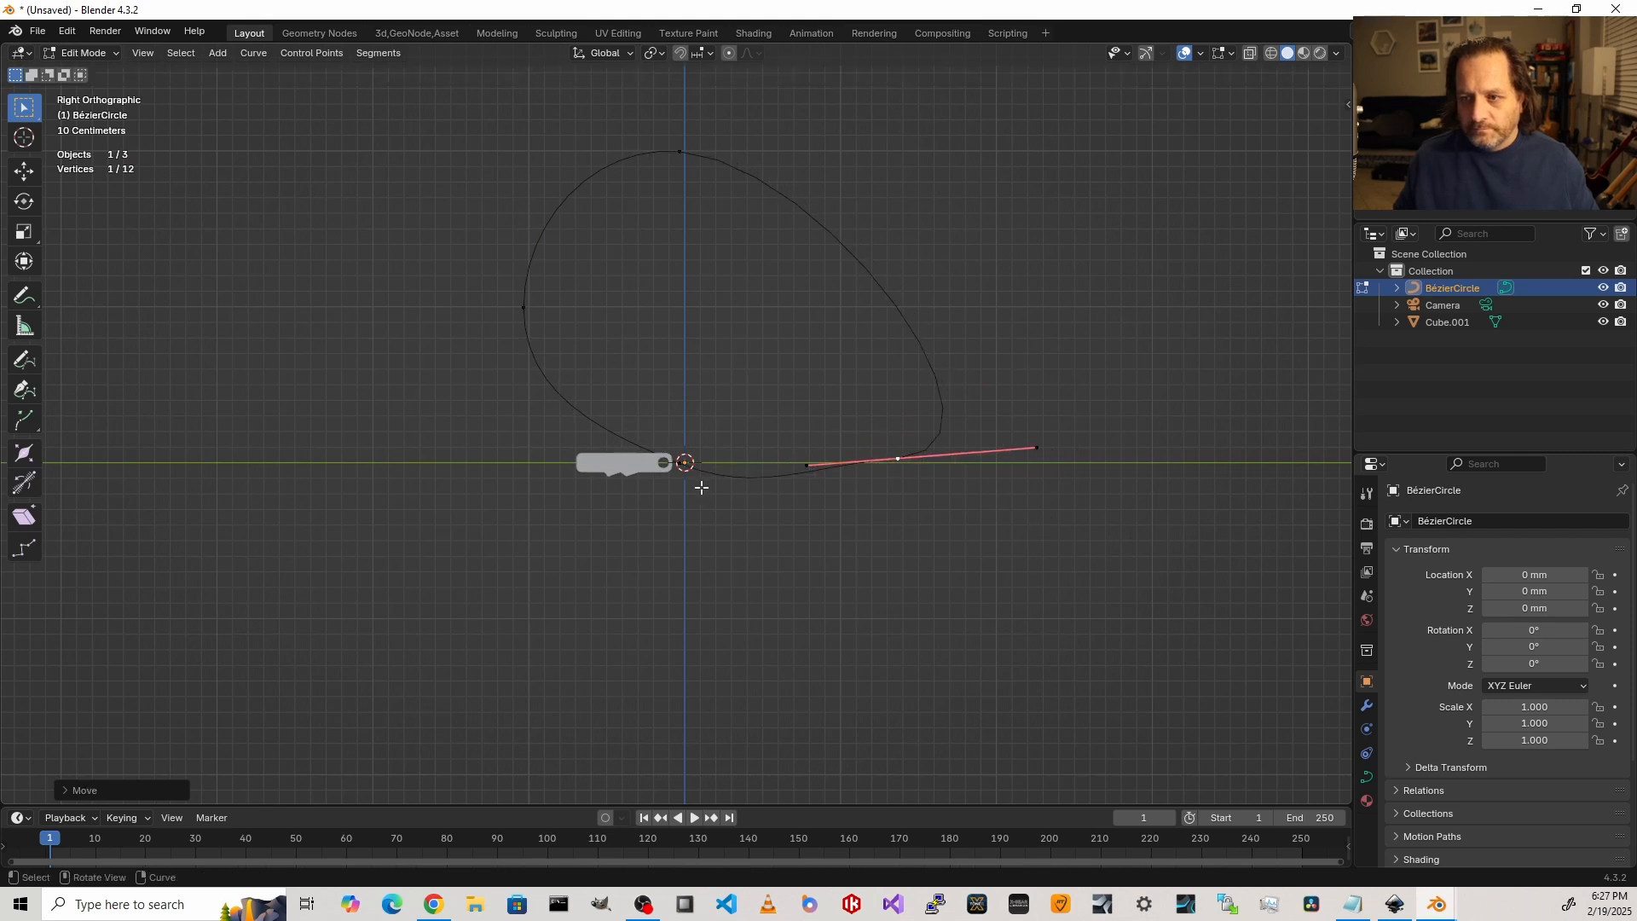
click(682, 465)
Step: Move and rotate the remaining control points to shape a flat-bottomed track loop with a sloping top
click(681, 154)
key(g)
click(810, 332)
key(r)
click(933, 303)
key(g)
click(956, 282)
key(Tab)
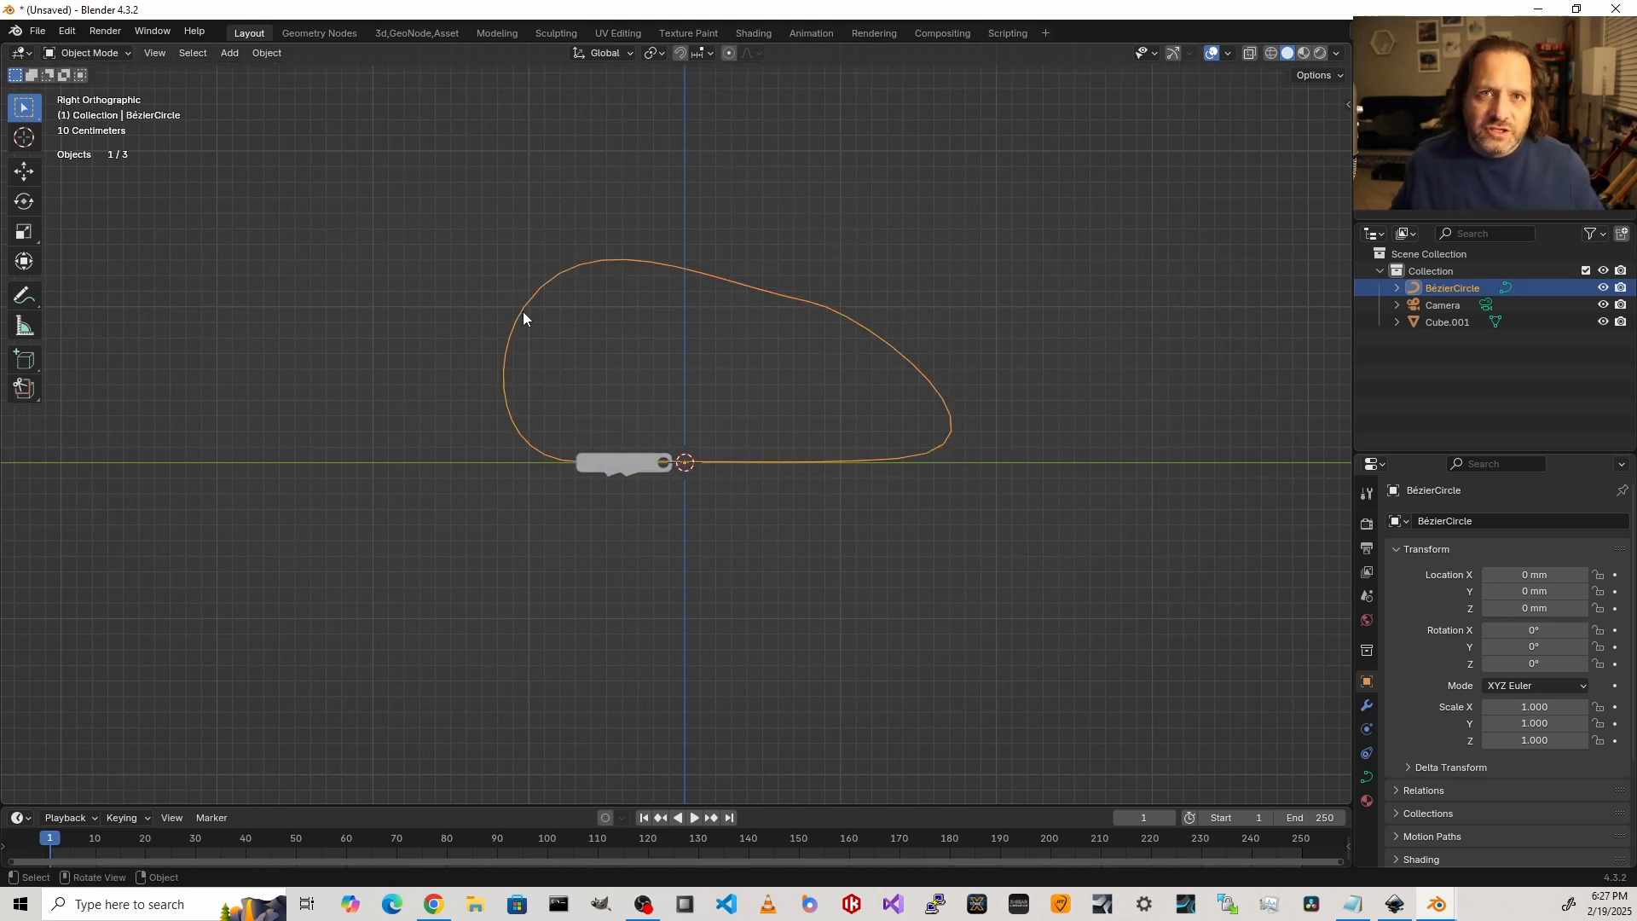
Step: Add a cube mesh as the object that carries the geometry node setup
shift+middle_drag(765, 454, 648, 437)
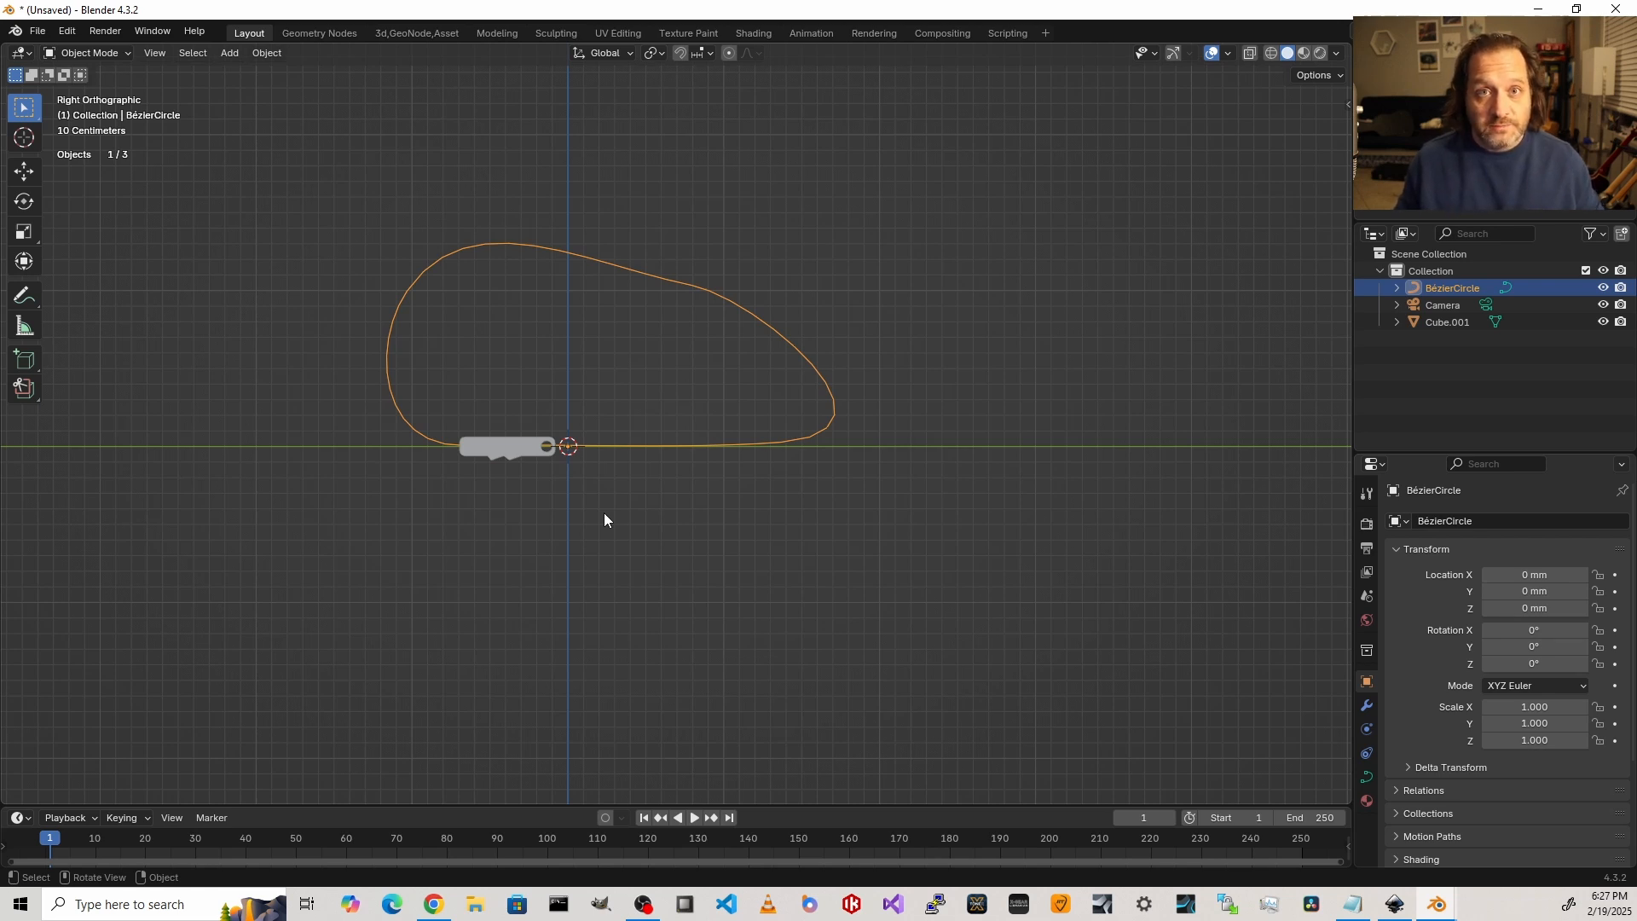
key(shift+a)
mouse_move(544, 392)
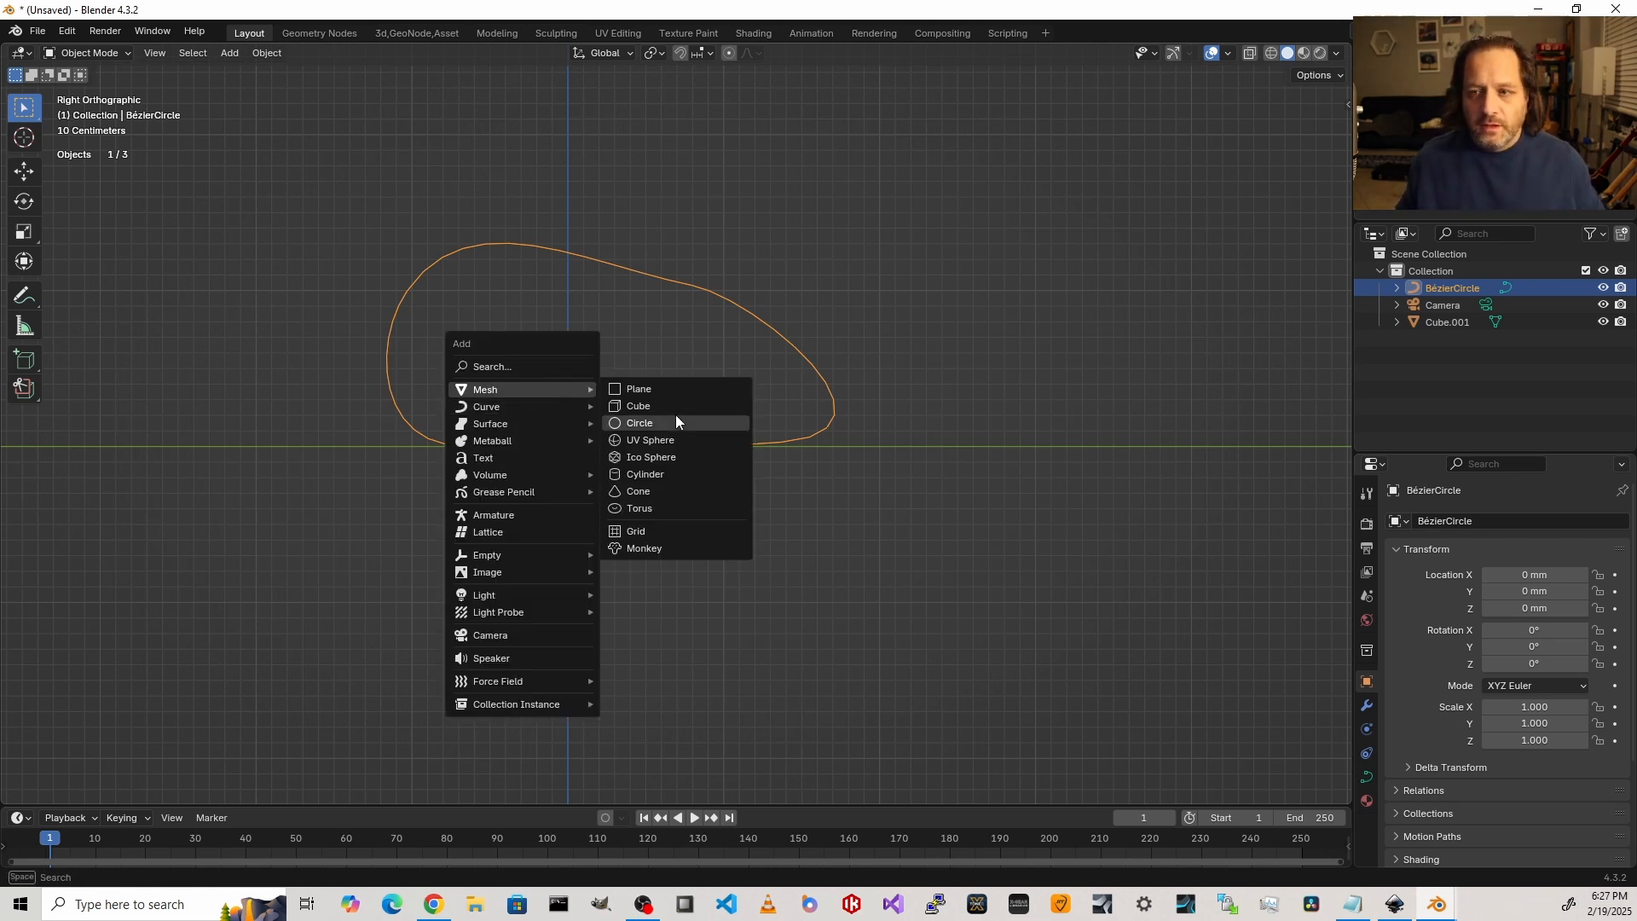
click(675, 414)
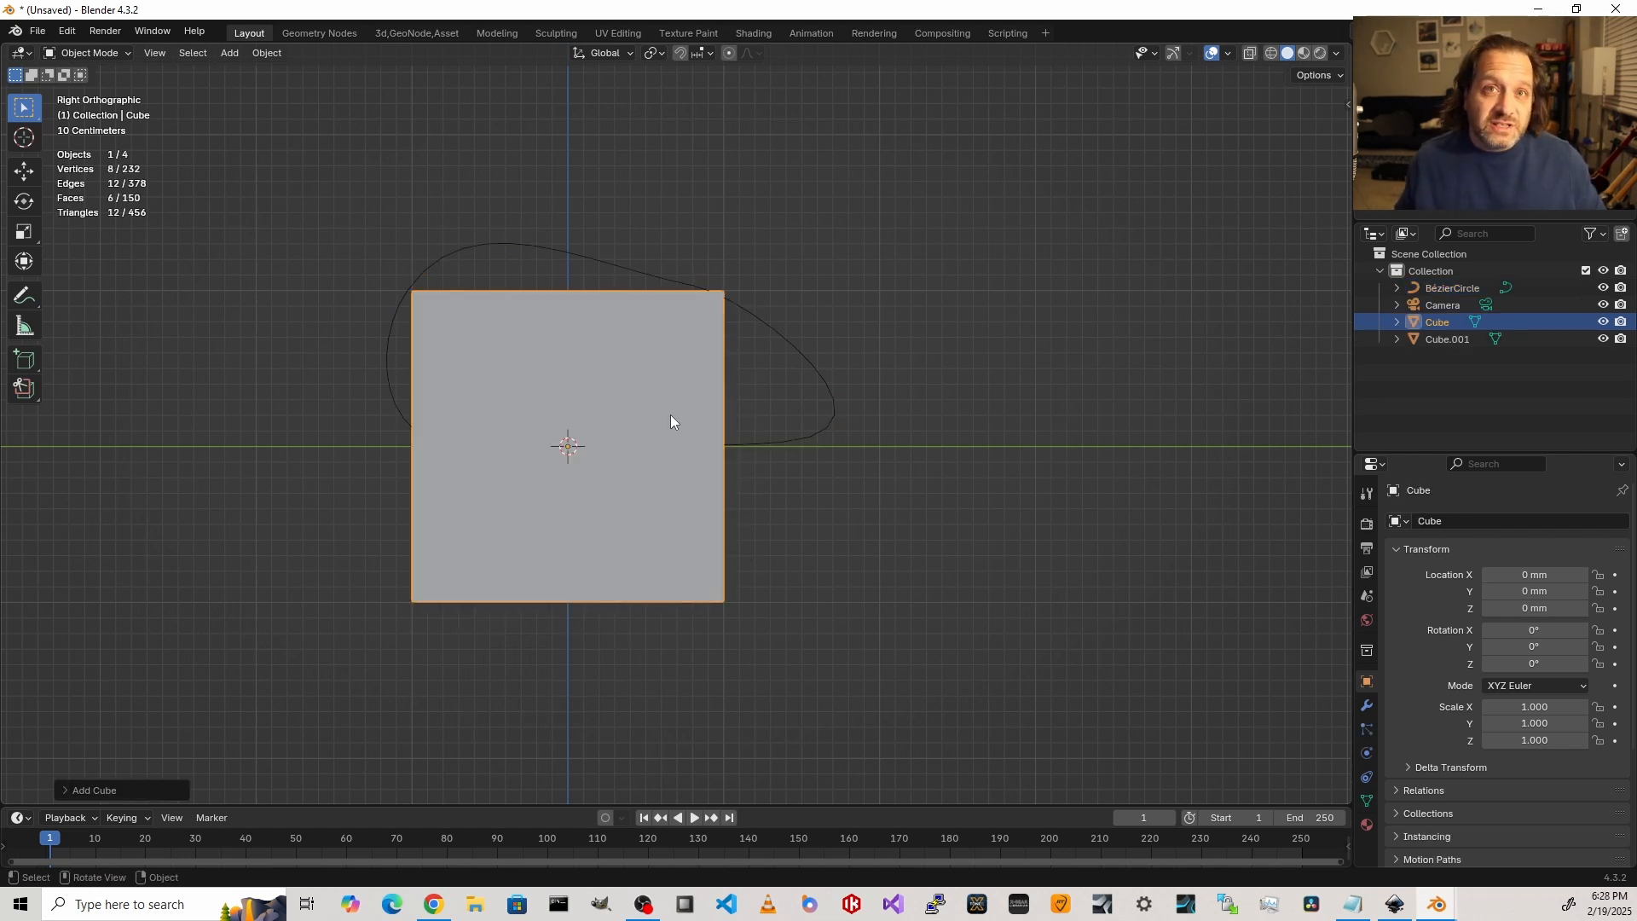
Step: Open a Geometry Node Editor below the 3D viewport and create a new node tree on the cube
drag(648, 806, 648, 495)
click(19, 506)
click(115, 648)
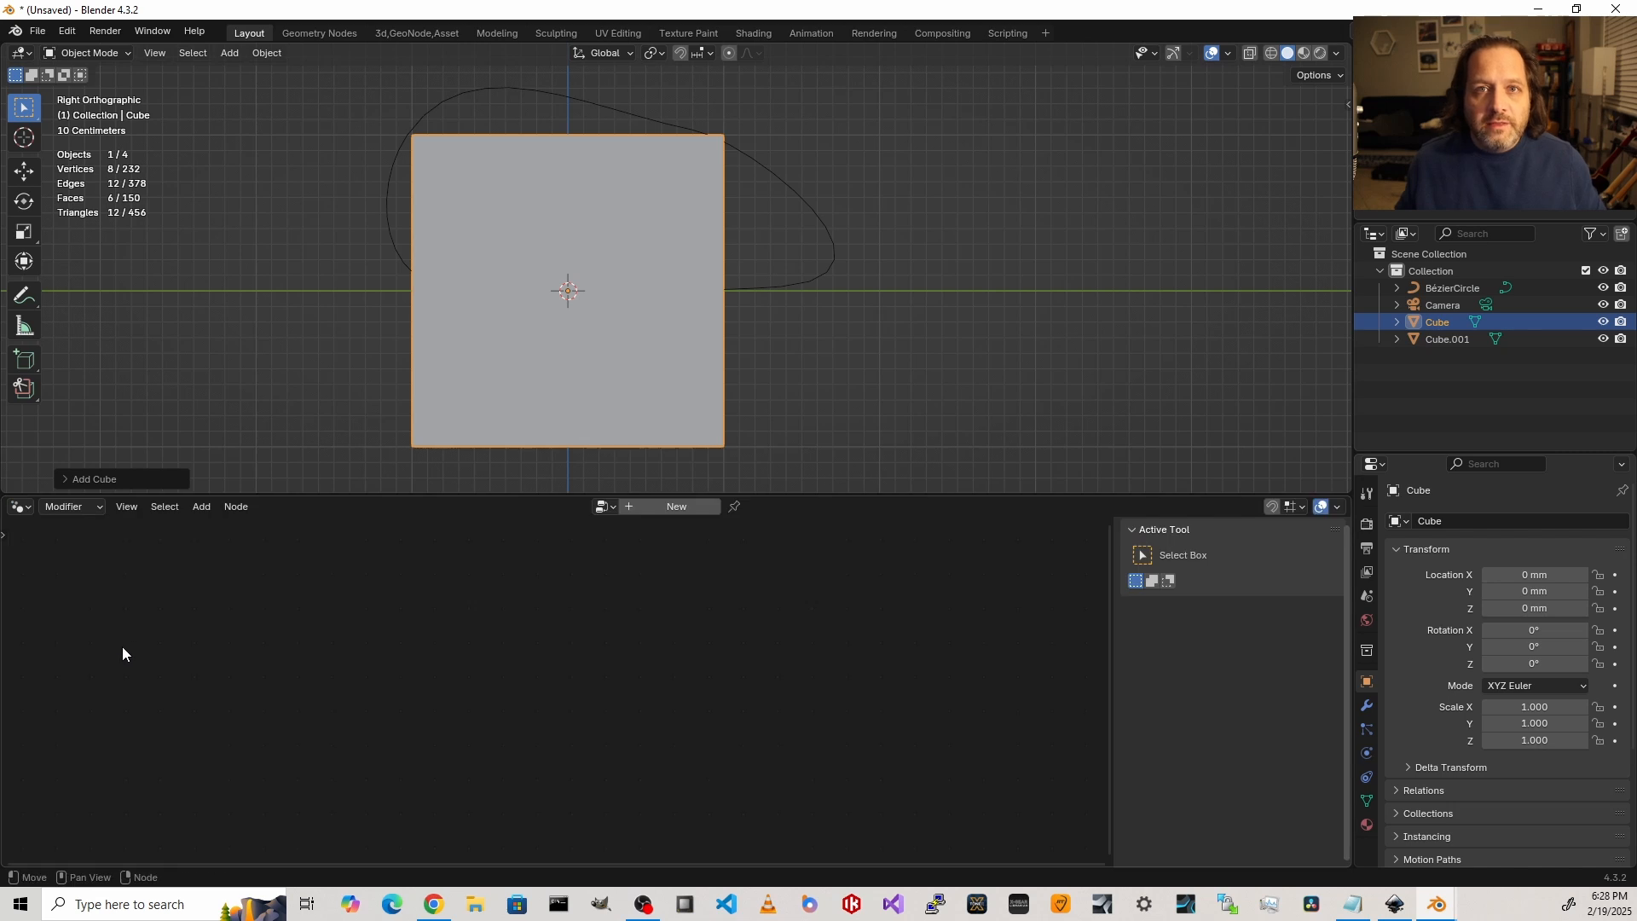
click(643, 510)
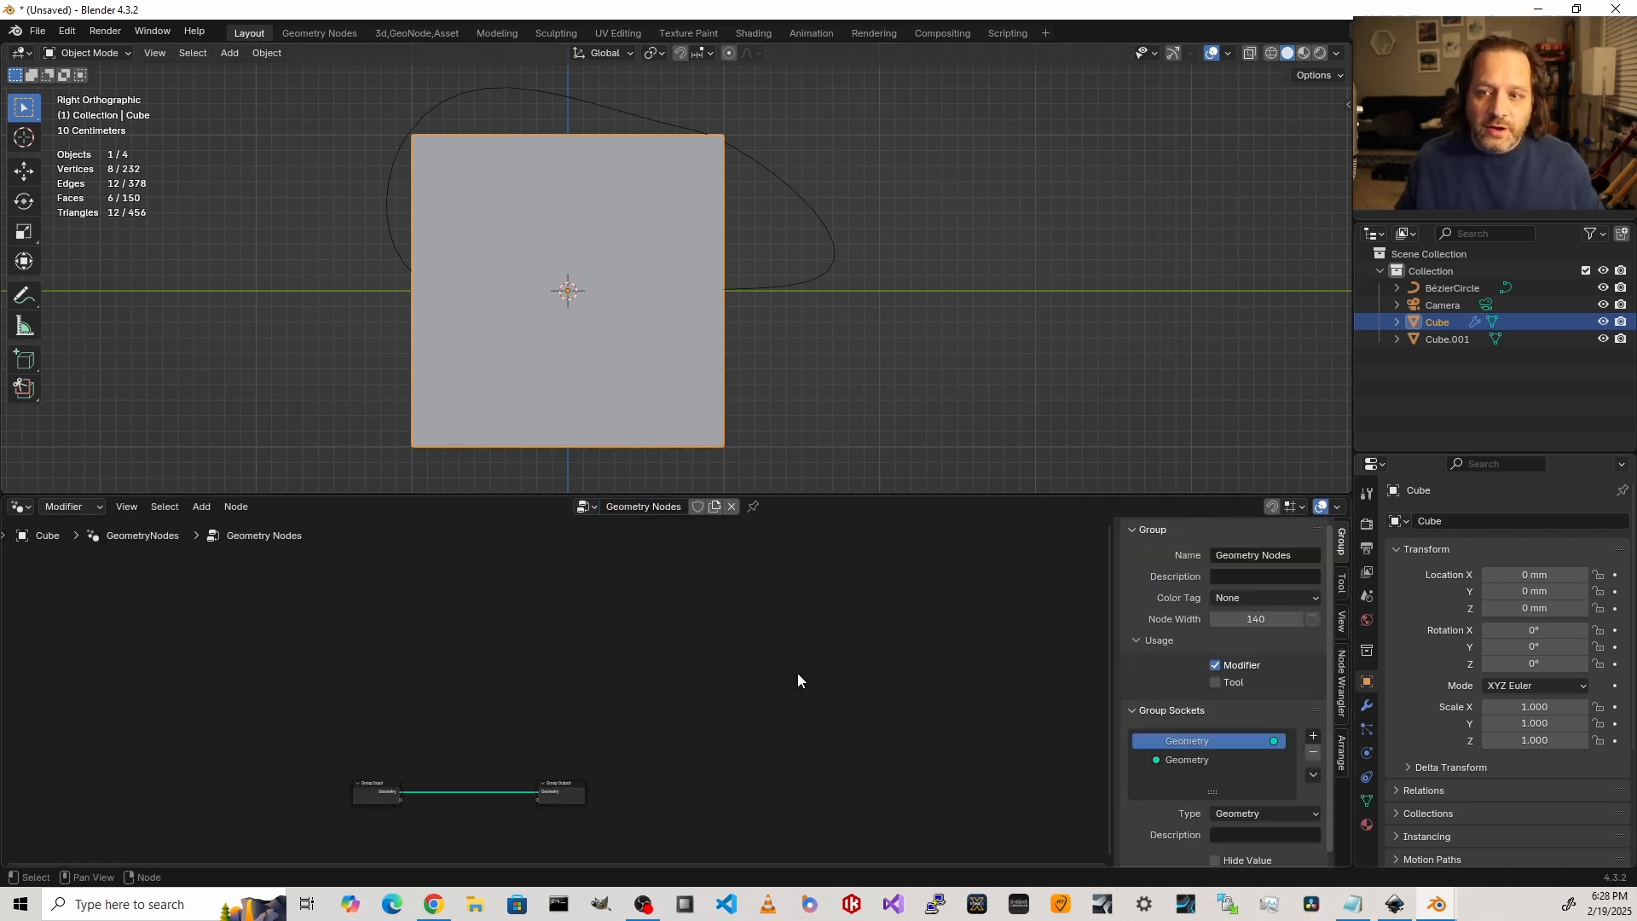
Step: Add an Object Info node and expose its Object socket on the Group Input
middle_drag(362, 754, 428, 654)
scroll(423, 685, up, 7)
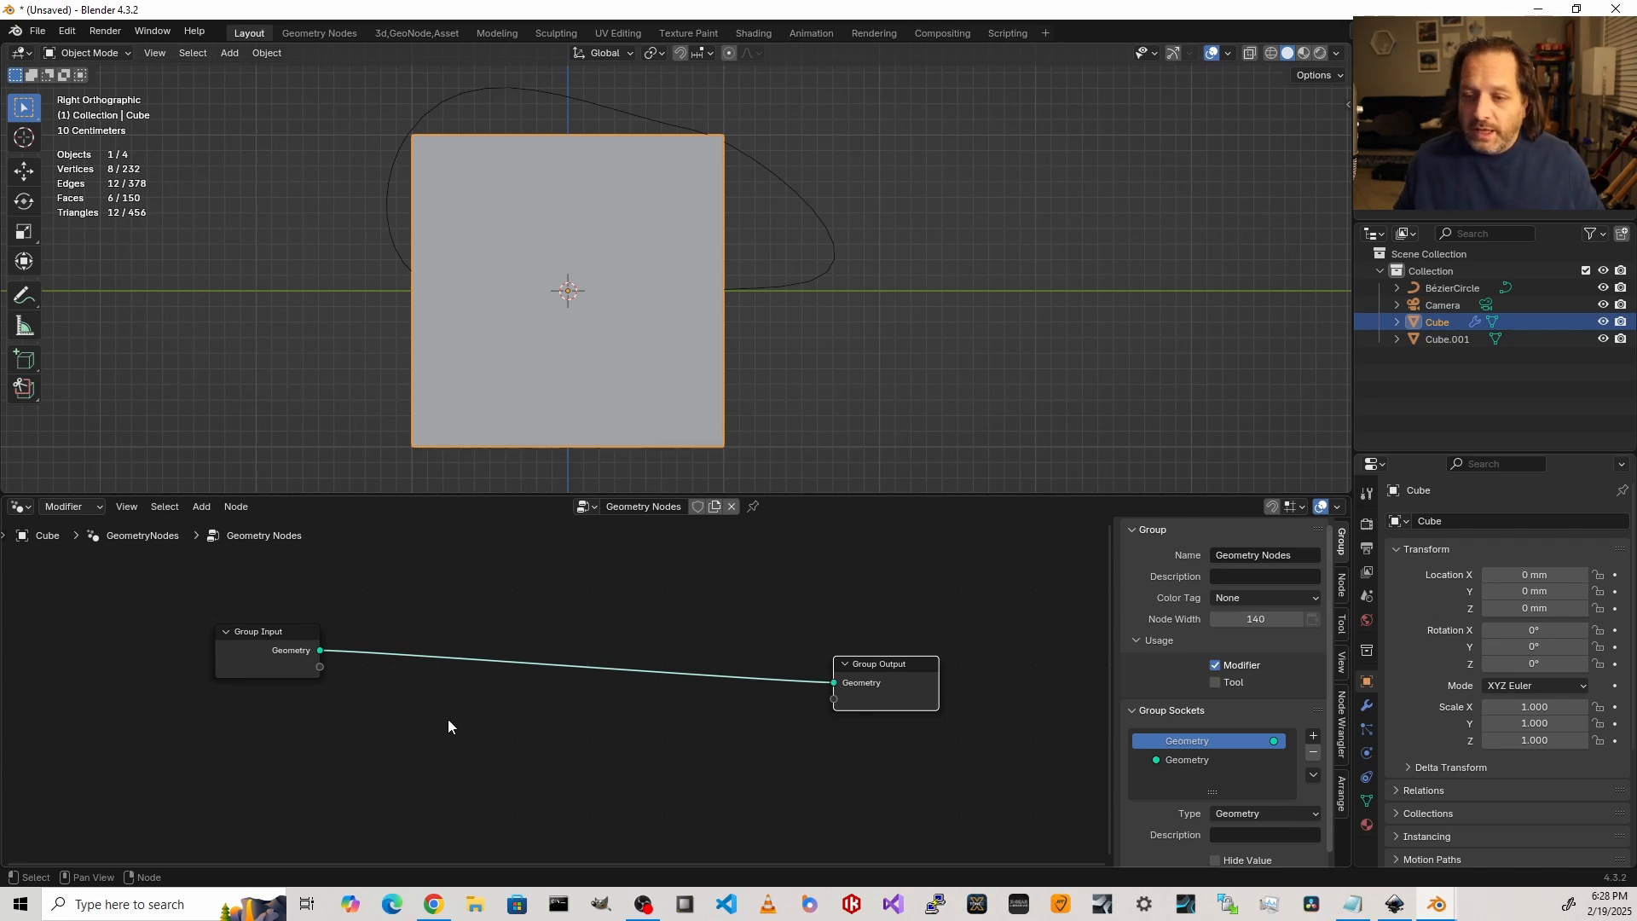
key(shift+a)
text(objec)
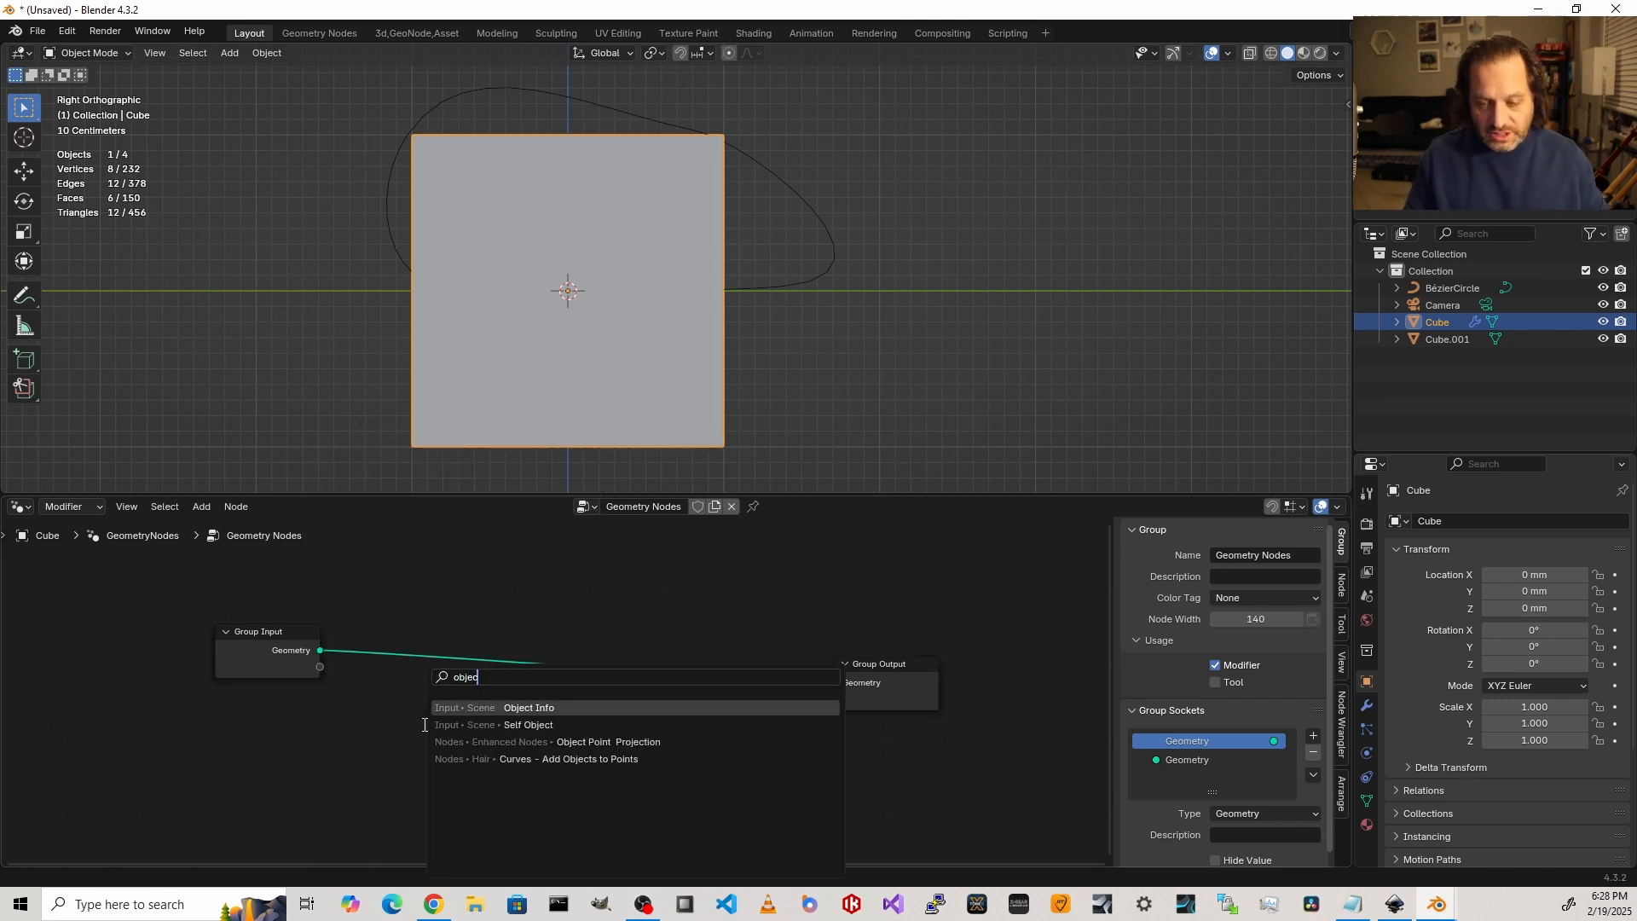
key(Return)
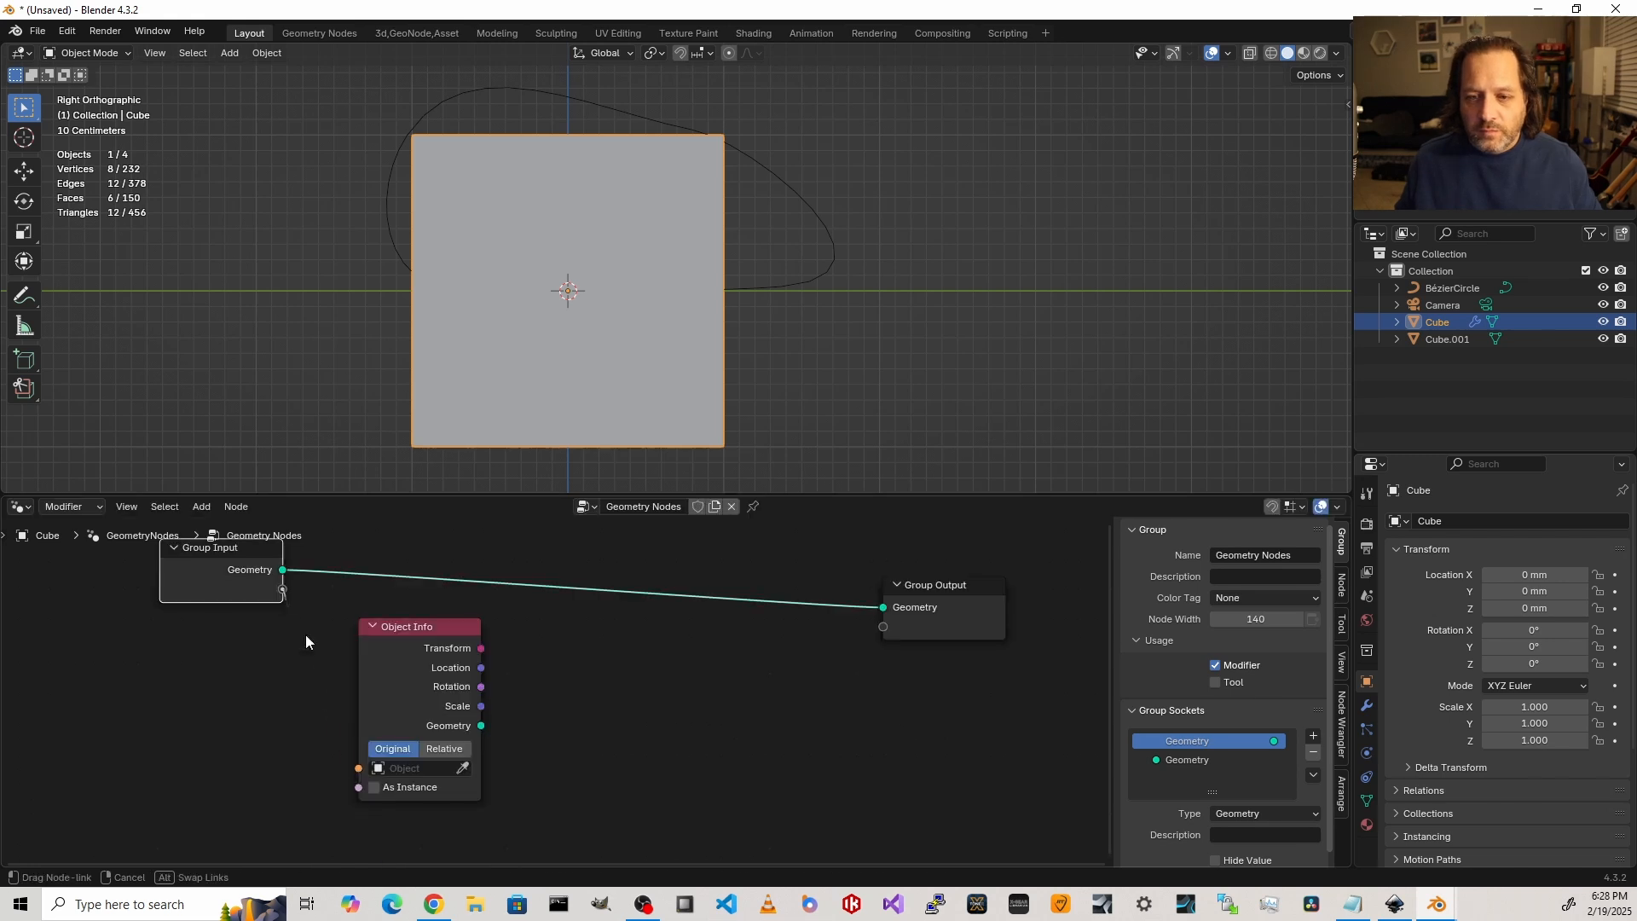
Step: Choose the BézierCircle as the modifier's Object and connect the Object Info geometry to the Group Output
click(1366, 705)
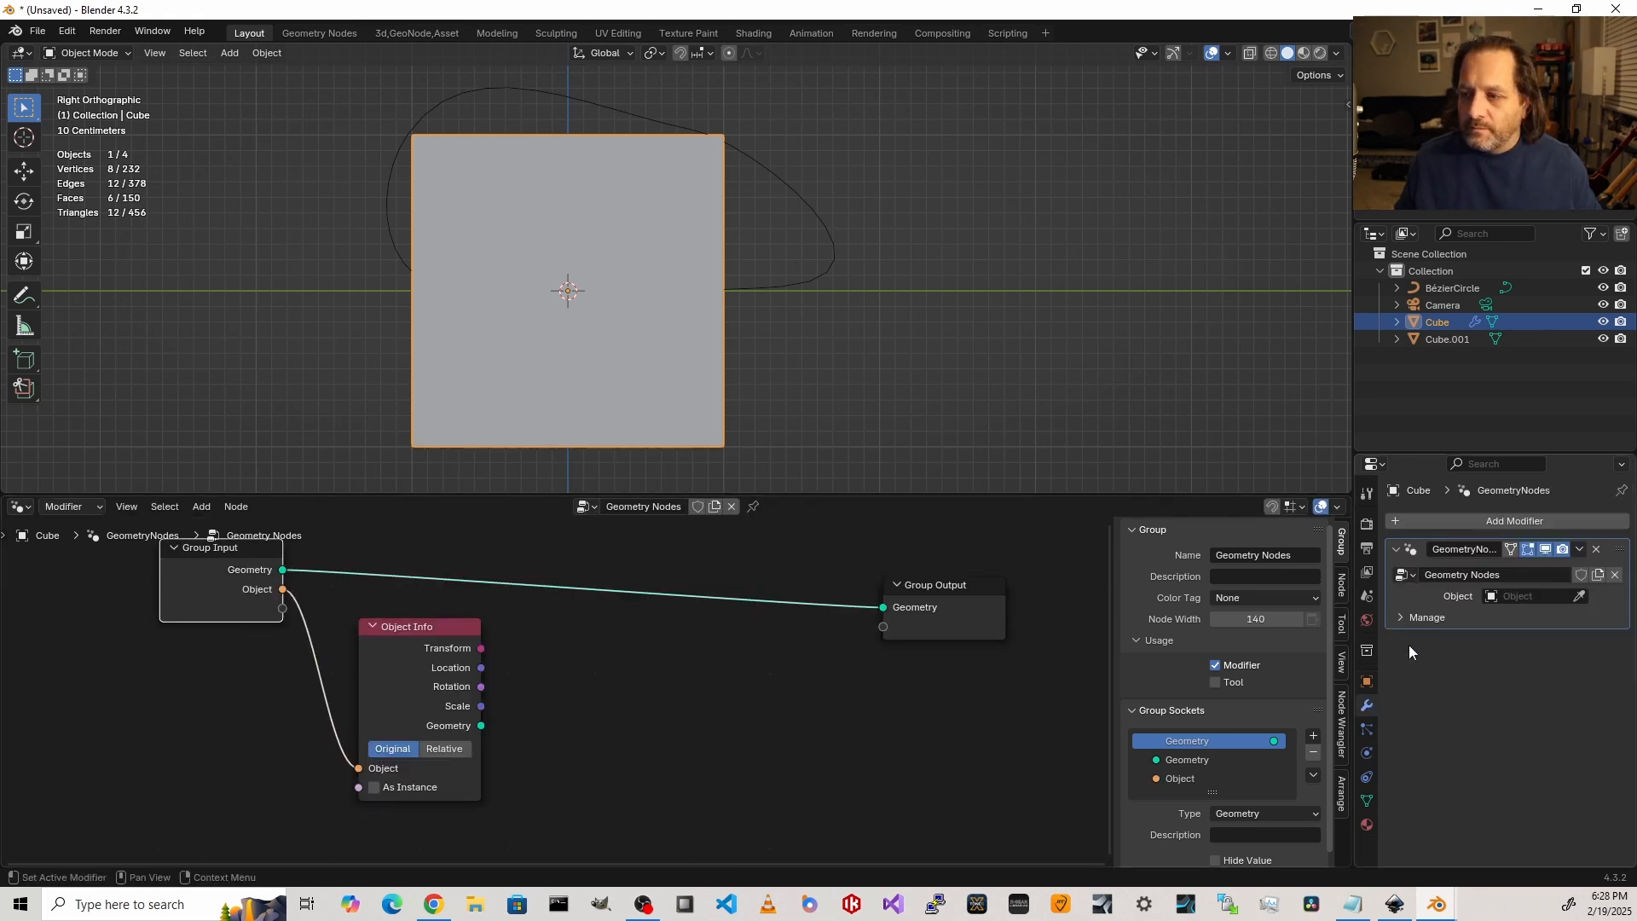
click(1579, 596)
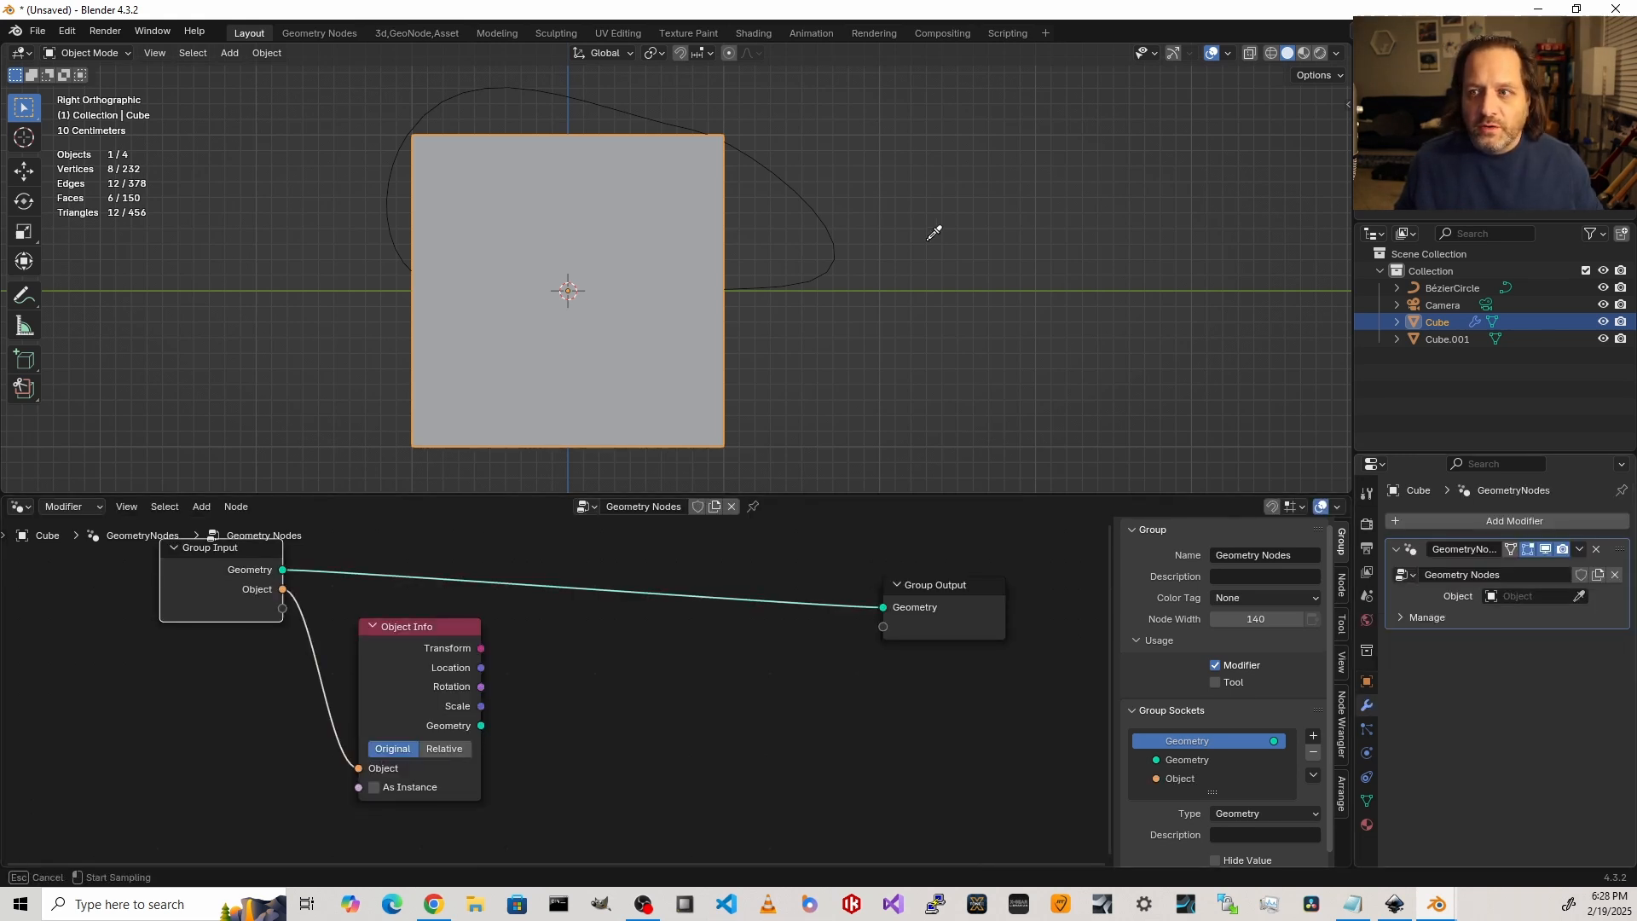
click(786, 178)
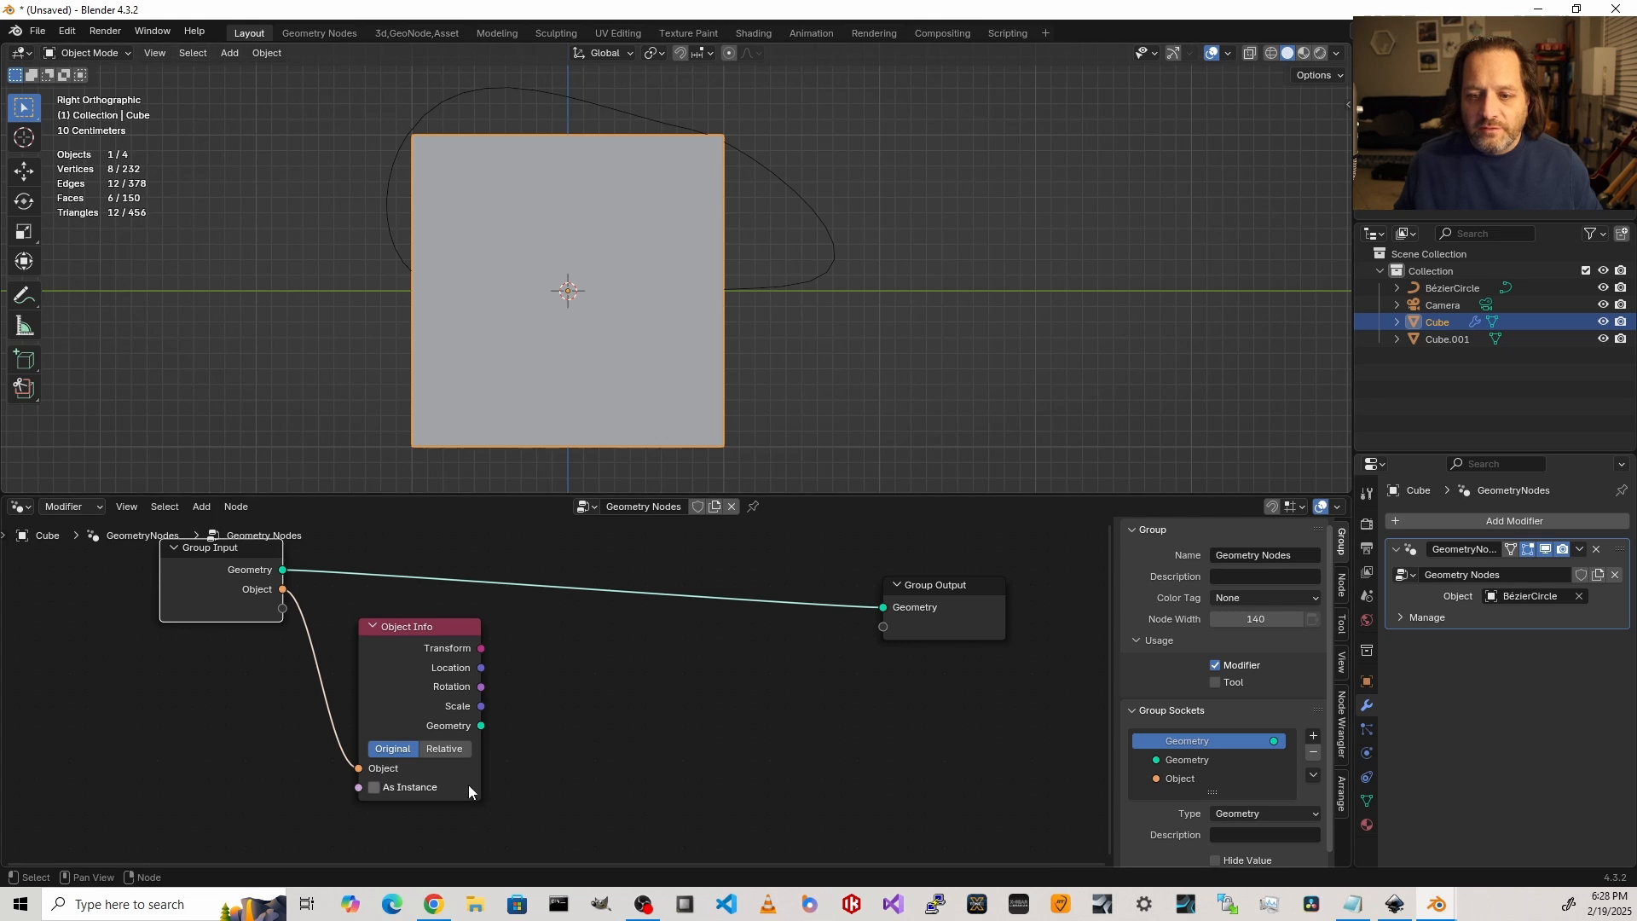
drag(482, 725, 883, 607)
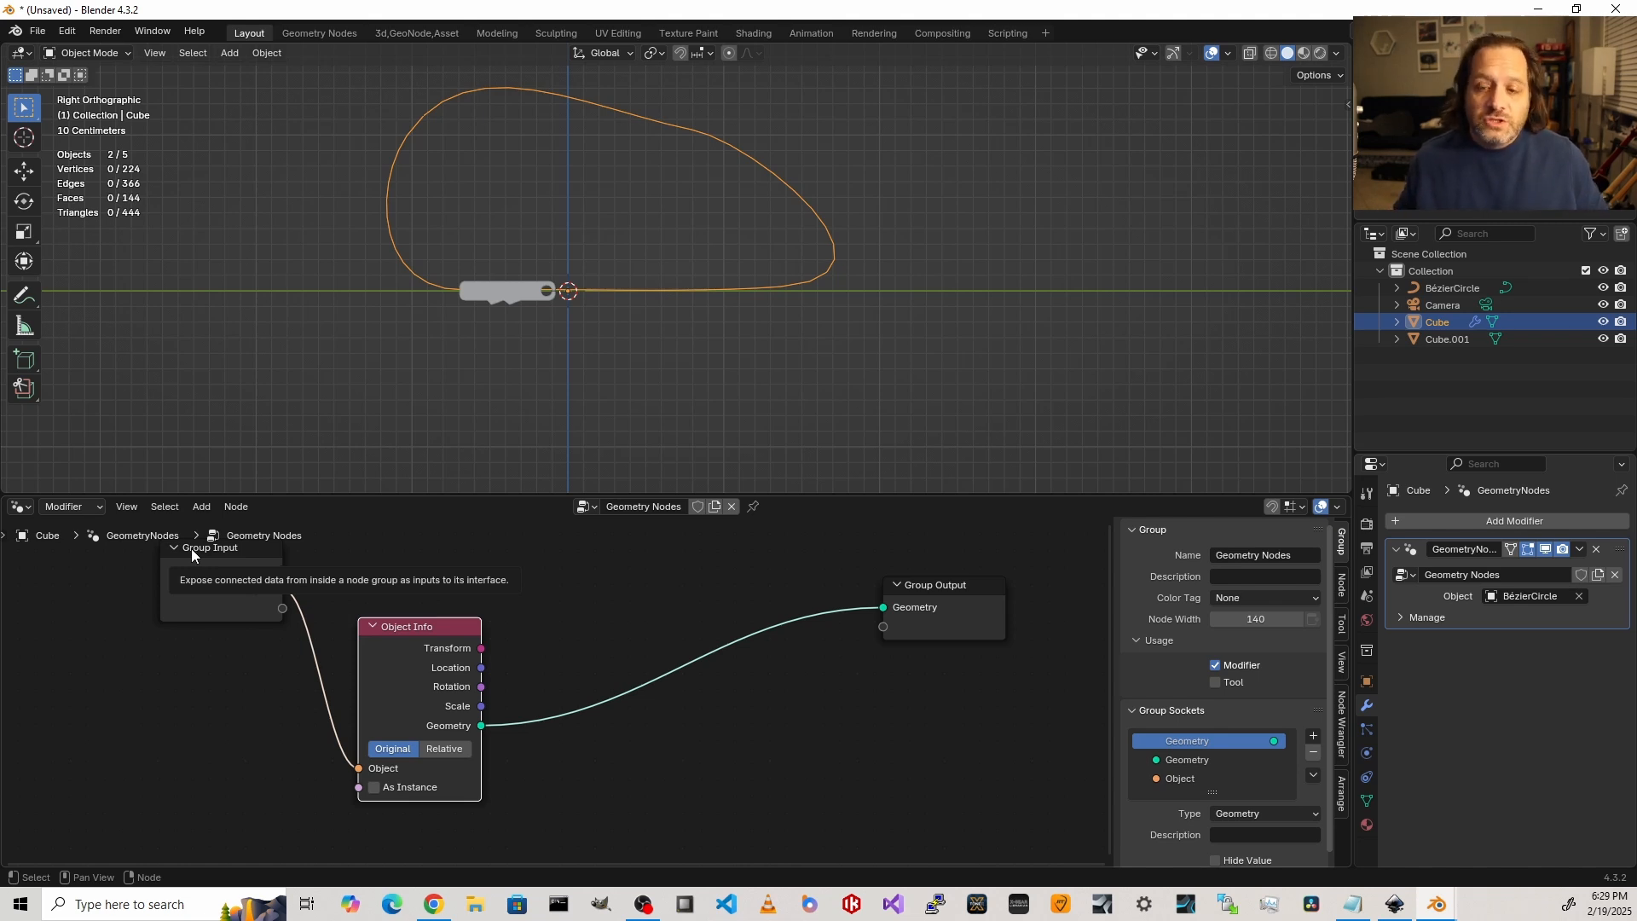
Step: Add a Star curve primitive node and place it above the Object Info connection
middle_drag(862, 648, 726, 713)
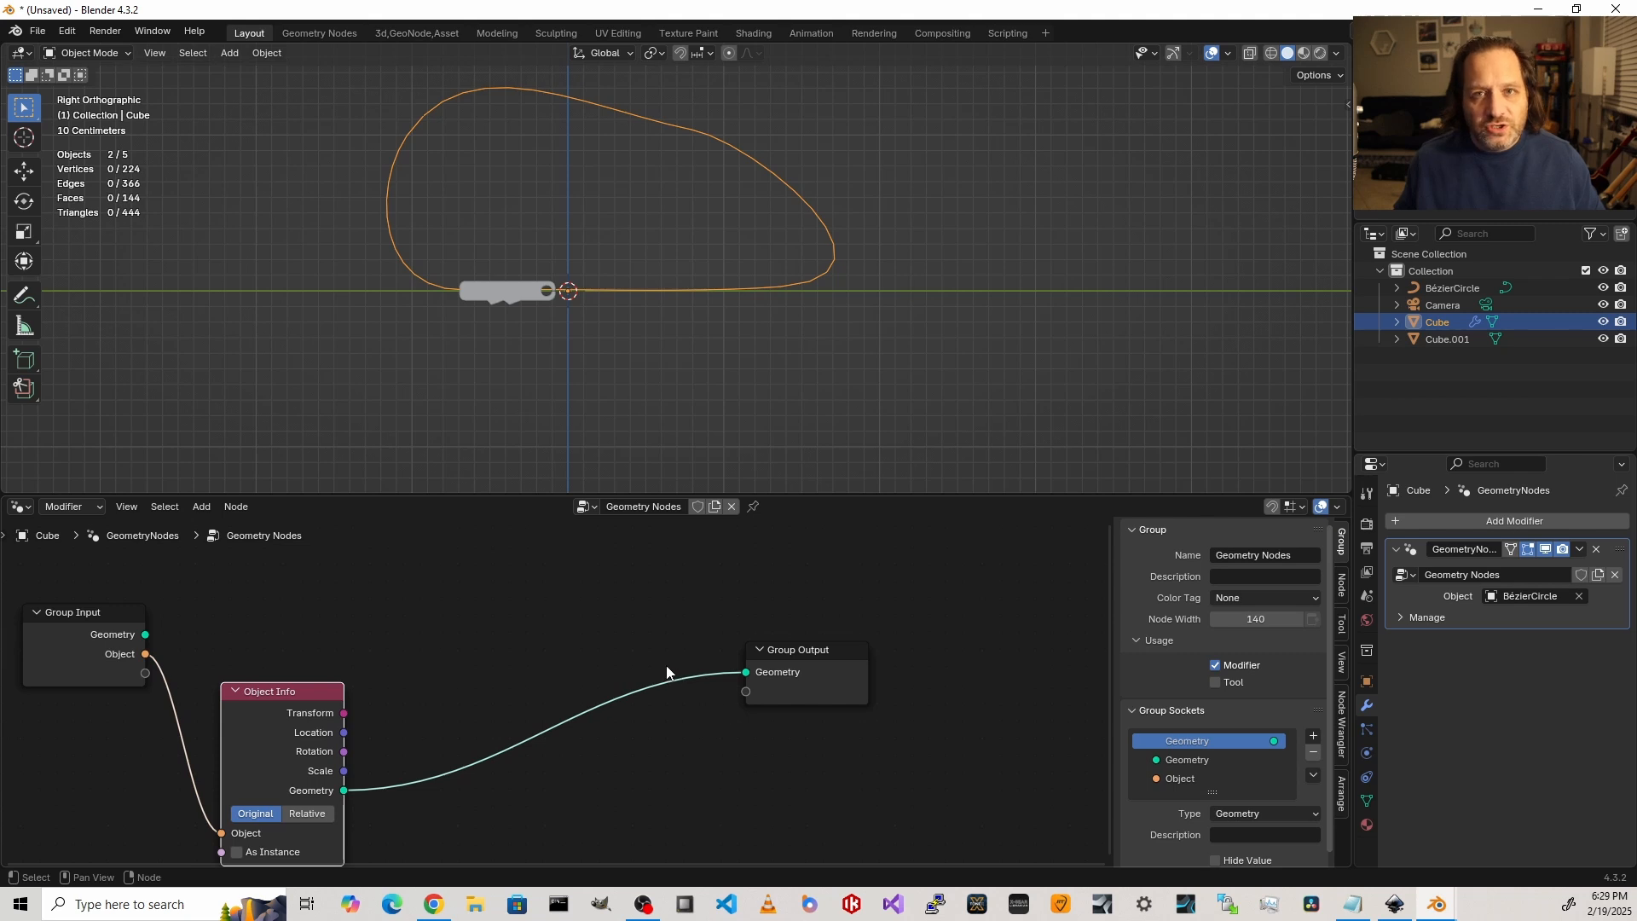
key(shift+a)
mouse_move(560, 576)
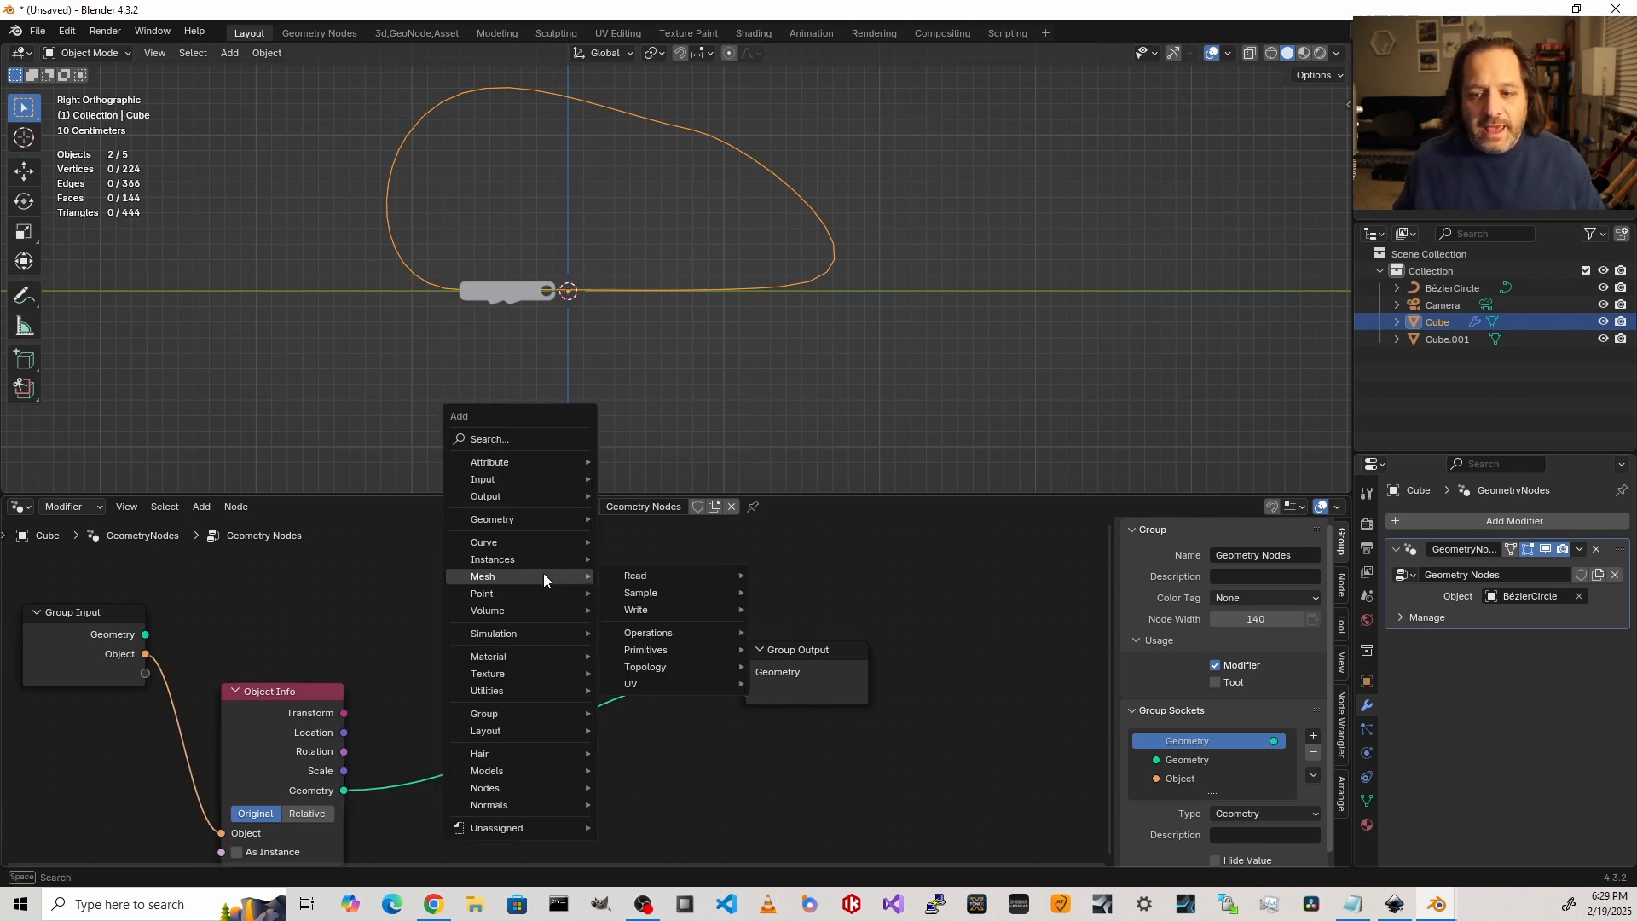
mouse_move(516, 541)
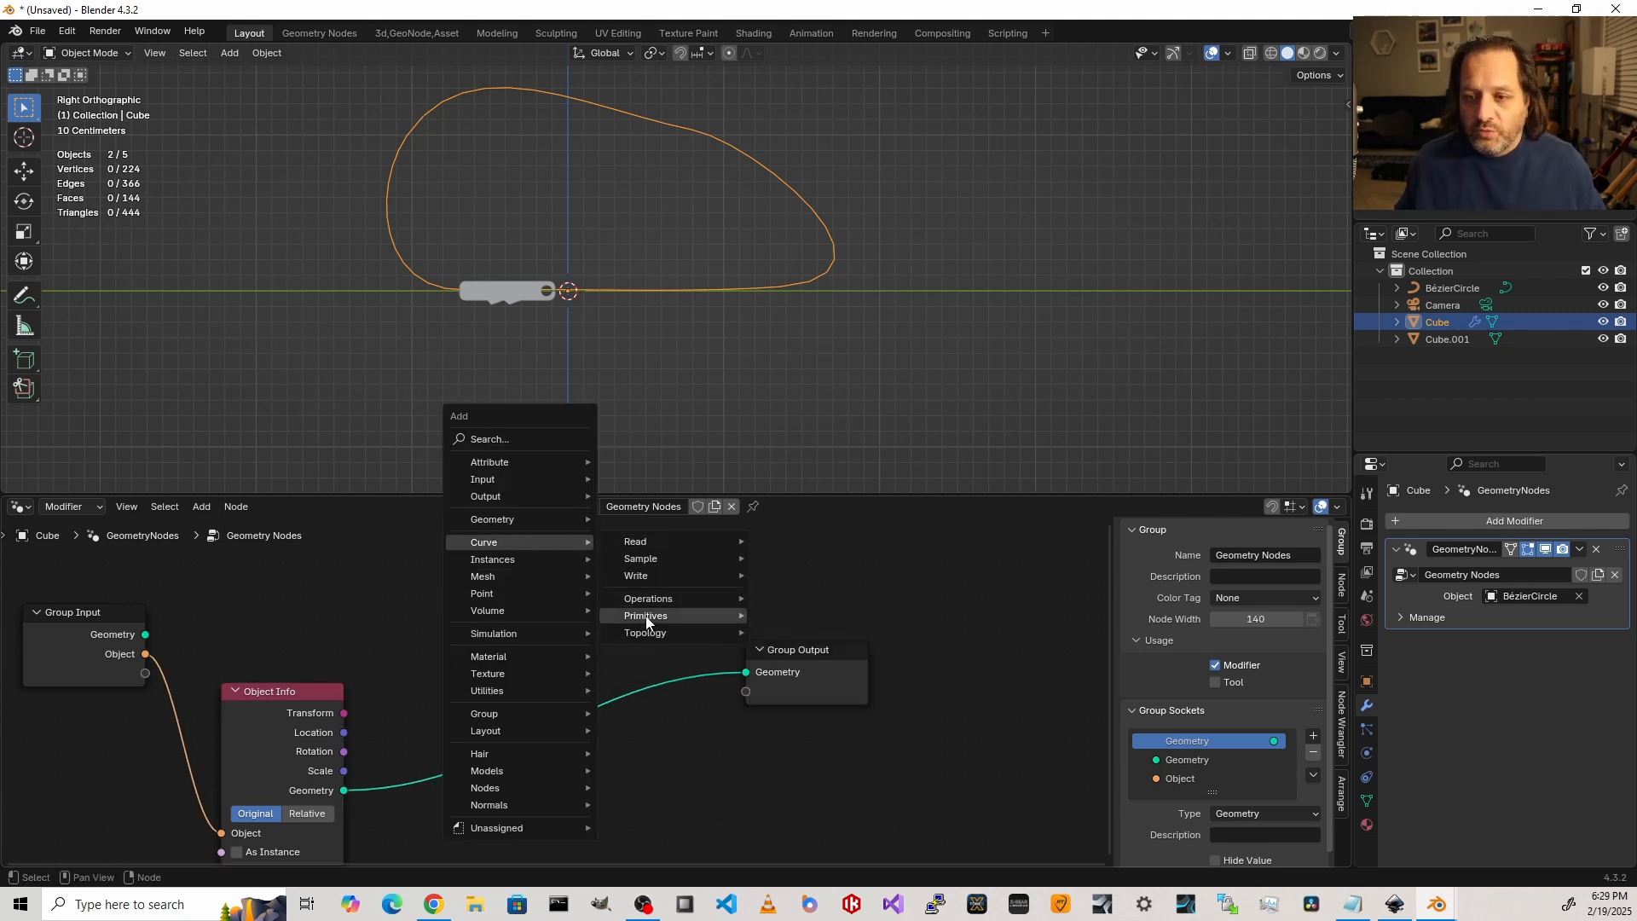
mouse_move(645, 616)
click(841, 729)
click(568, 546)
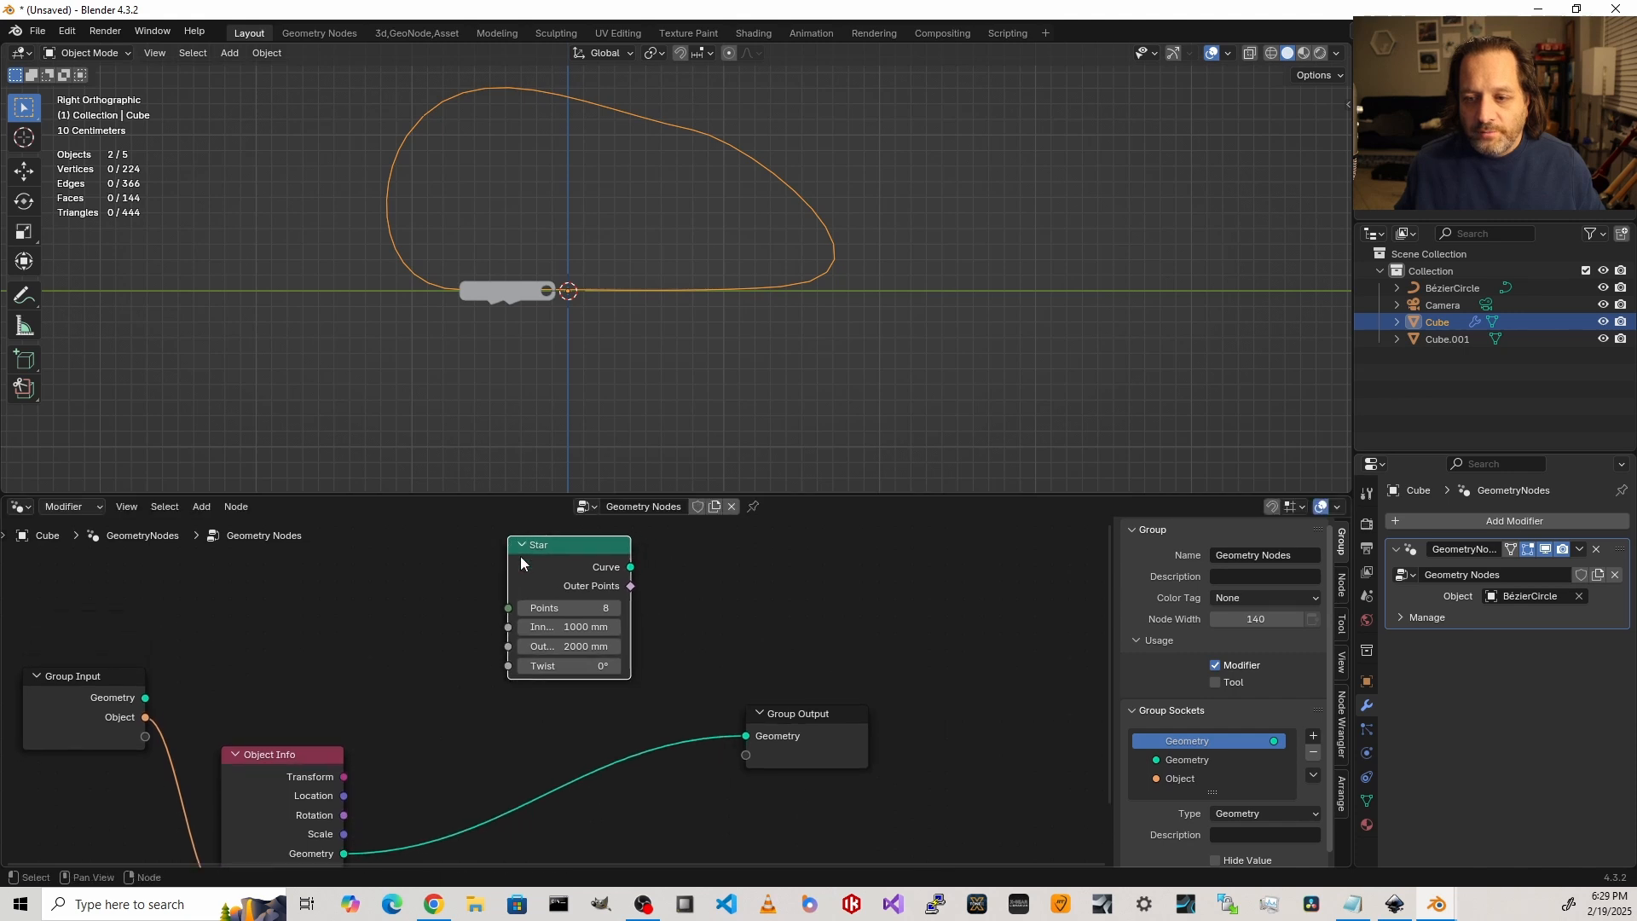
Step: Add a Join Geometry node that merges the Star curve with the Object Info geometry and feeds the Group Output
drag(630, 567, 730, 604)
text(jo)
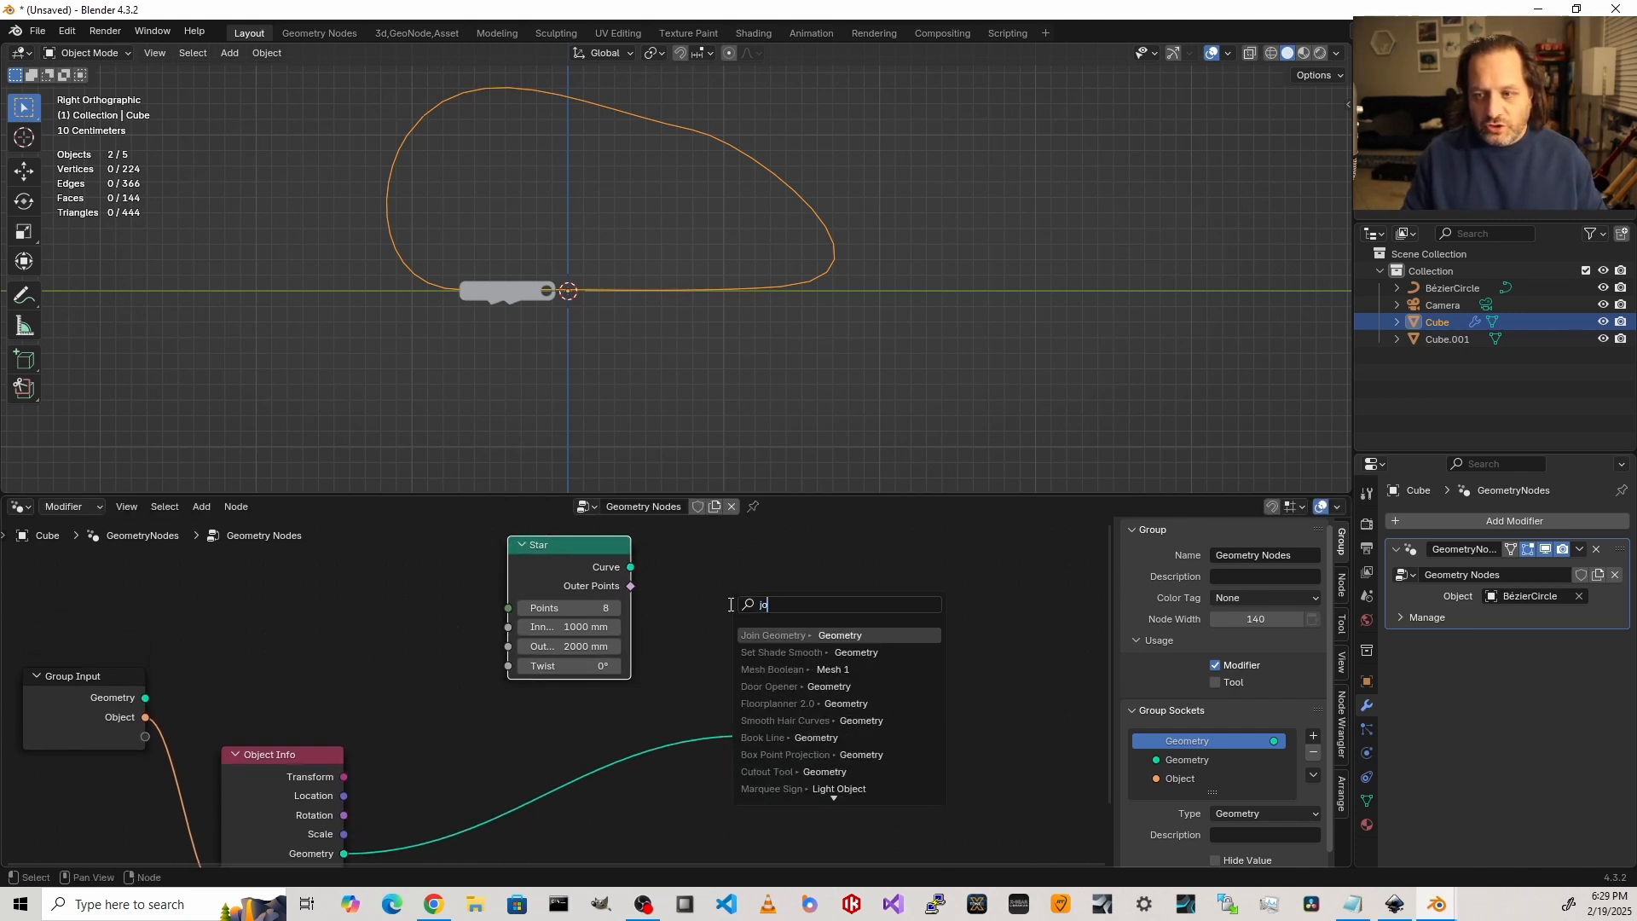
key(Return)
drag(852, 616, 935, 708)
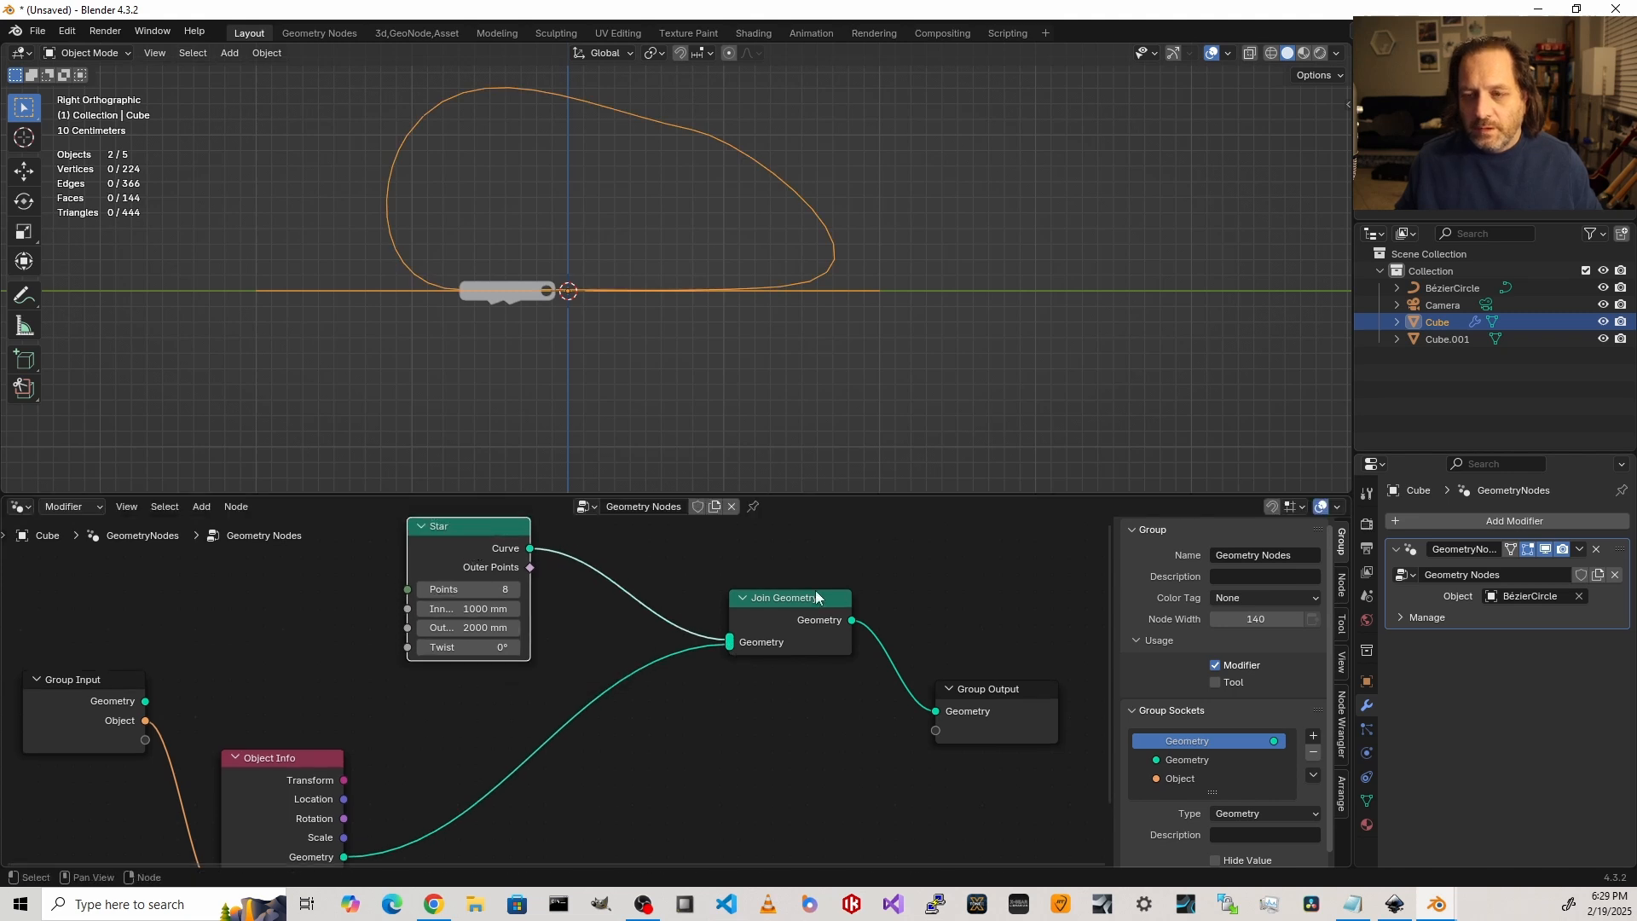
Step: Insert a Transform Geometry node between the Star and Join Geometry nodes with a Y rotation of 90°
key(shift+a)
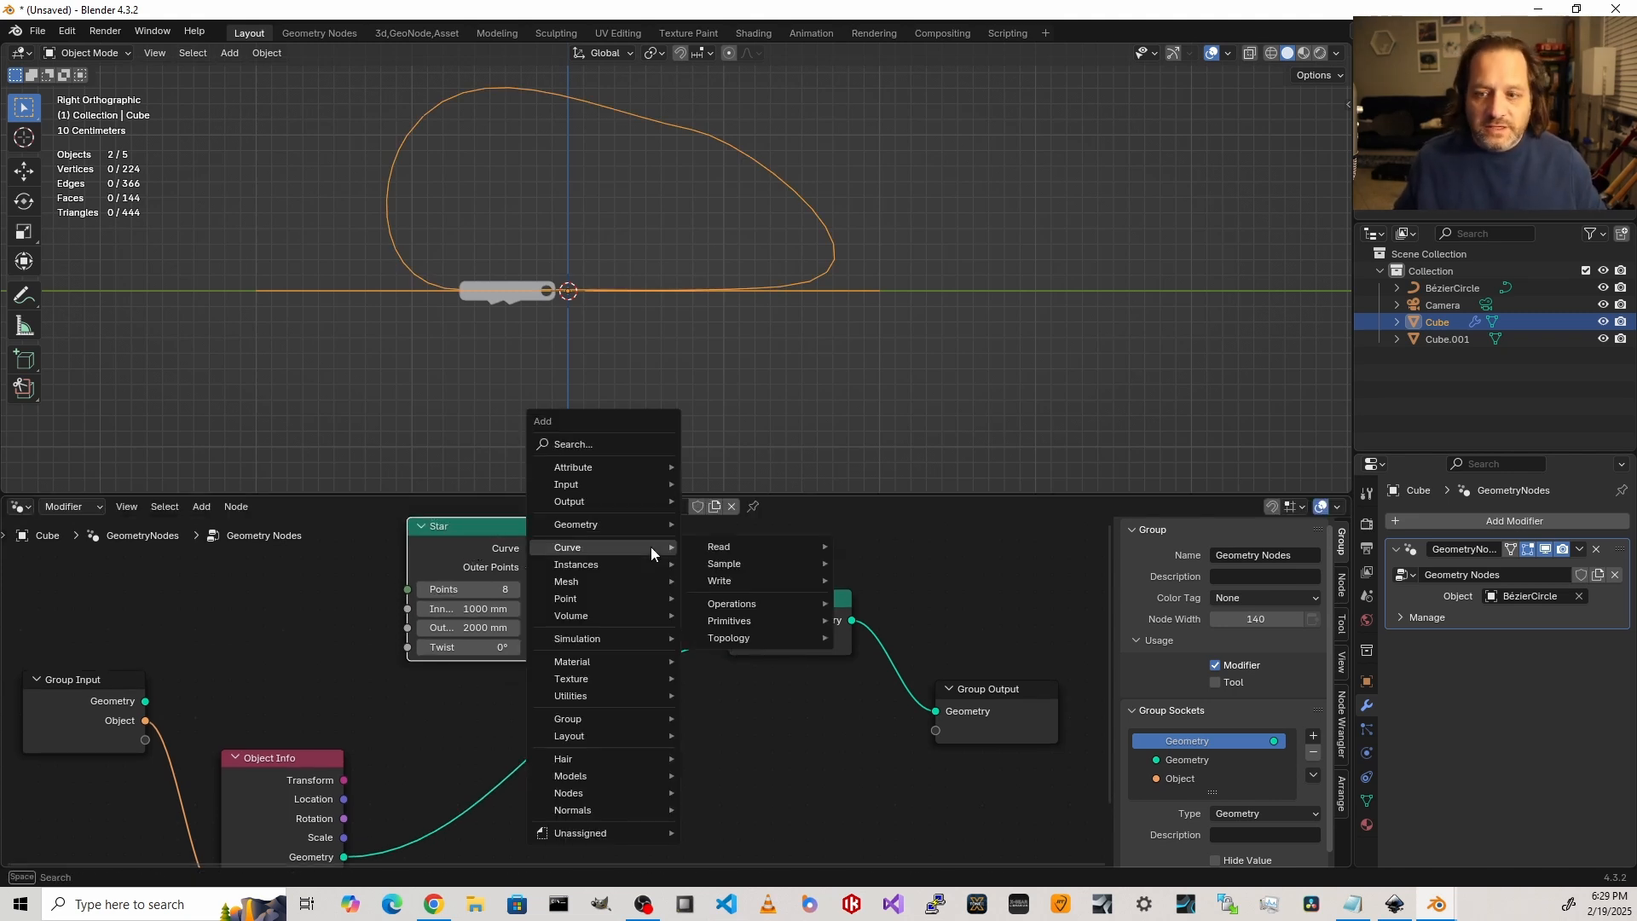
text(tran)
key(Return)
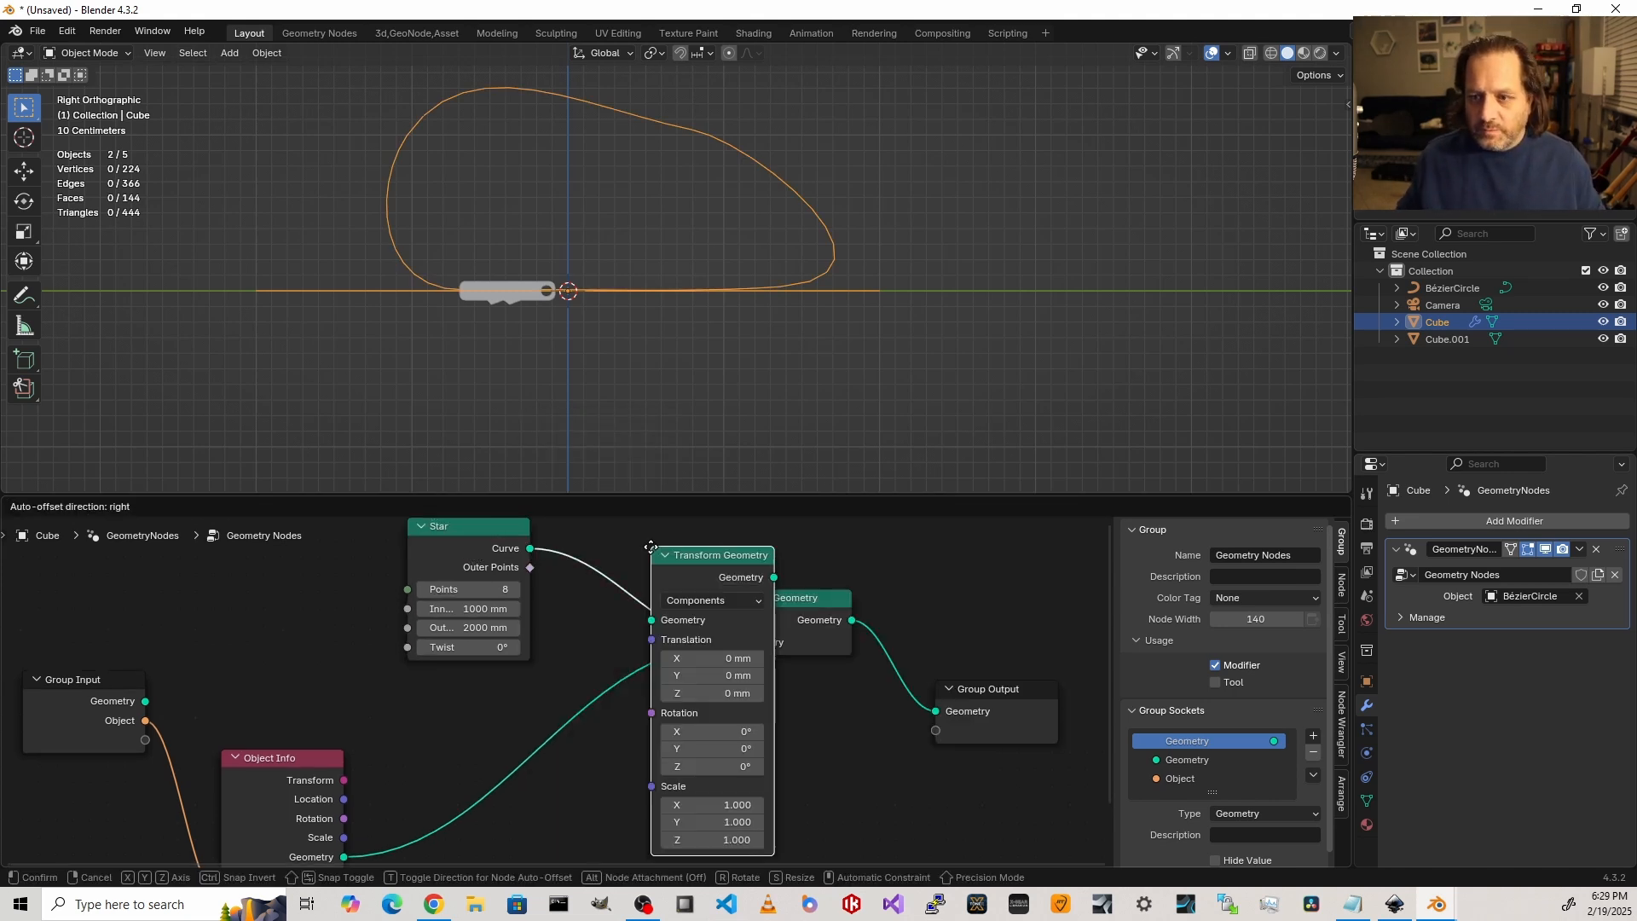
click(574, 531)
double_click(638, 732)
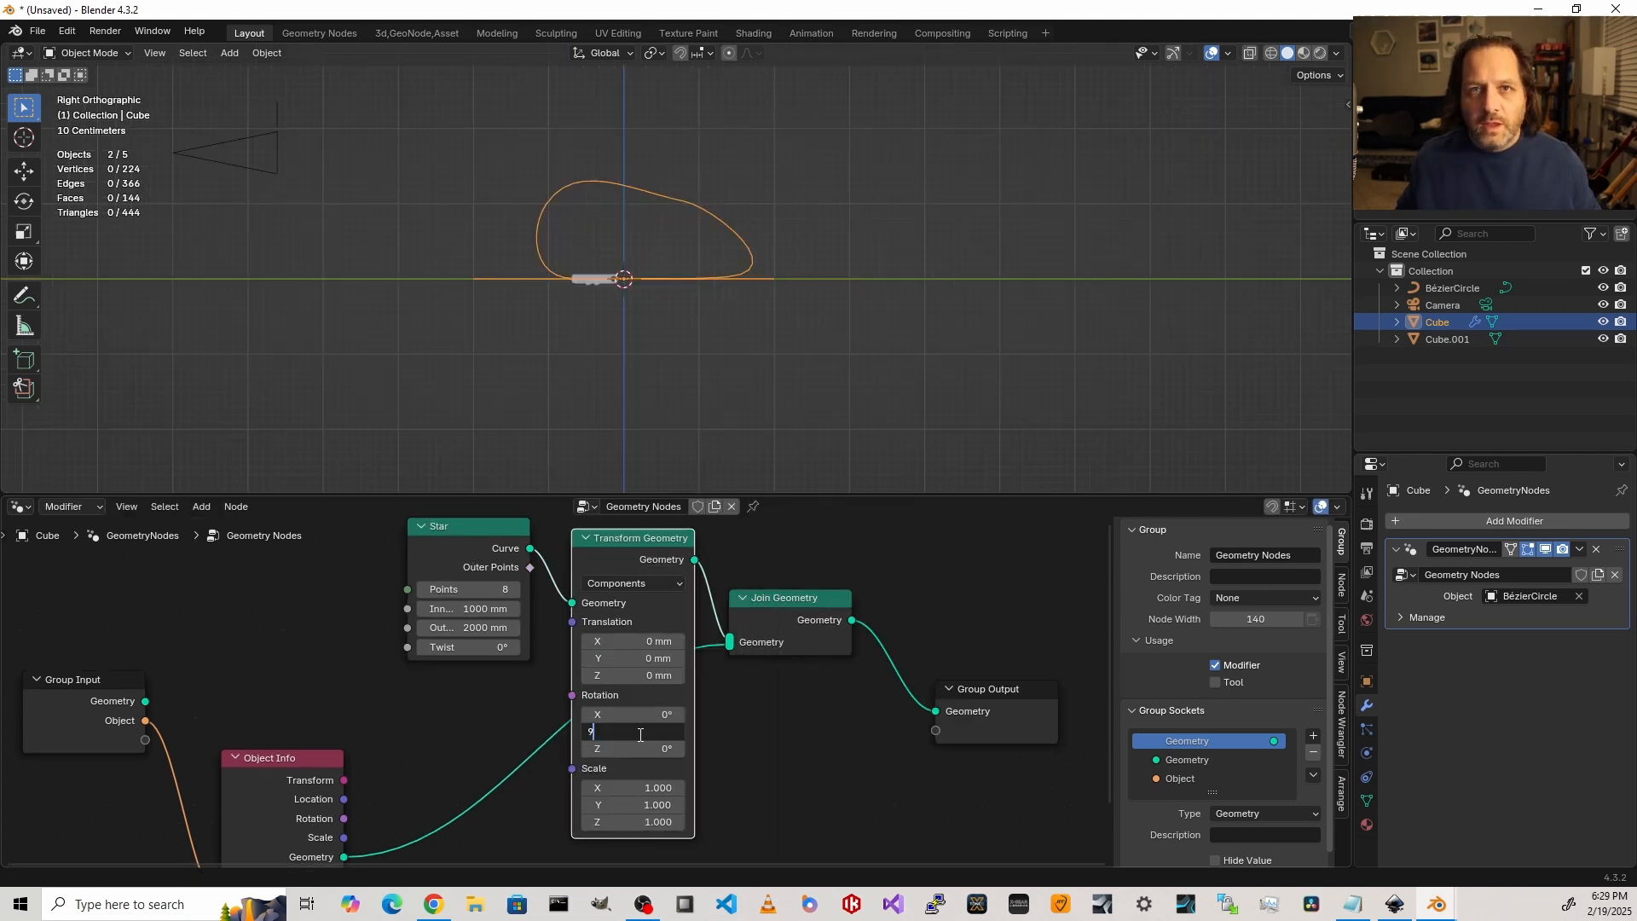
text(90)
key(Return)
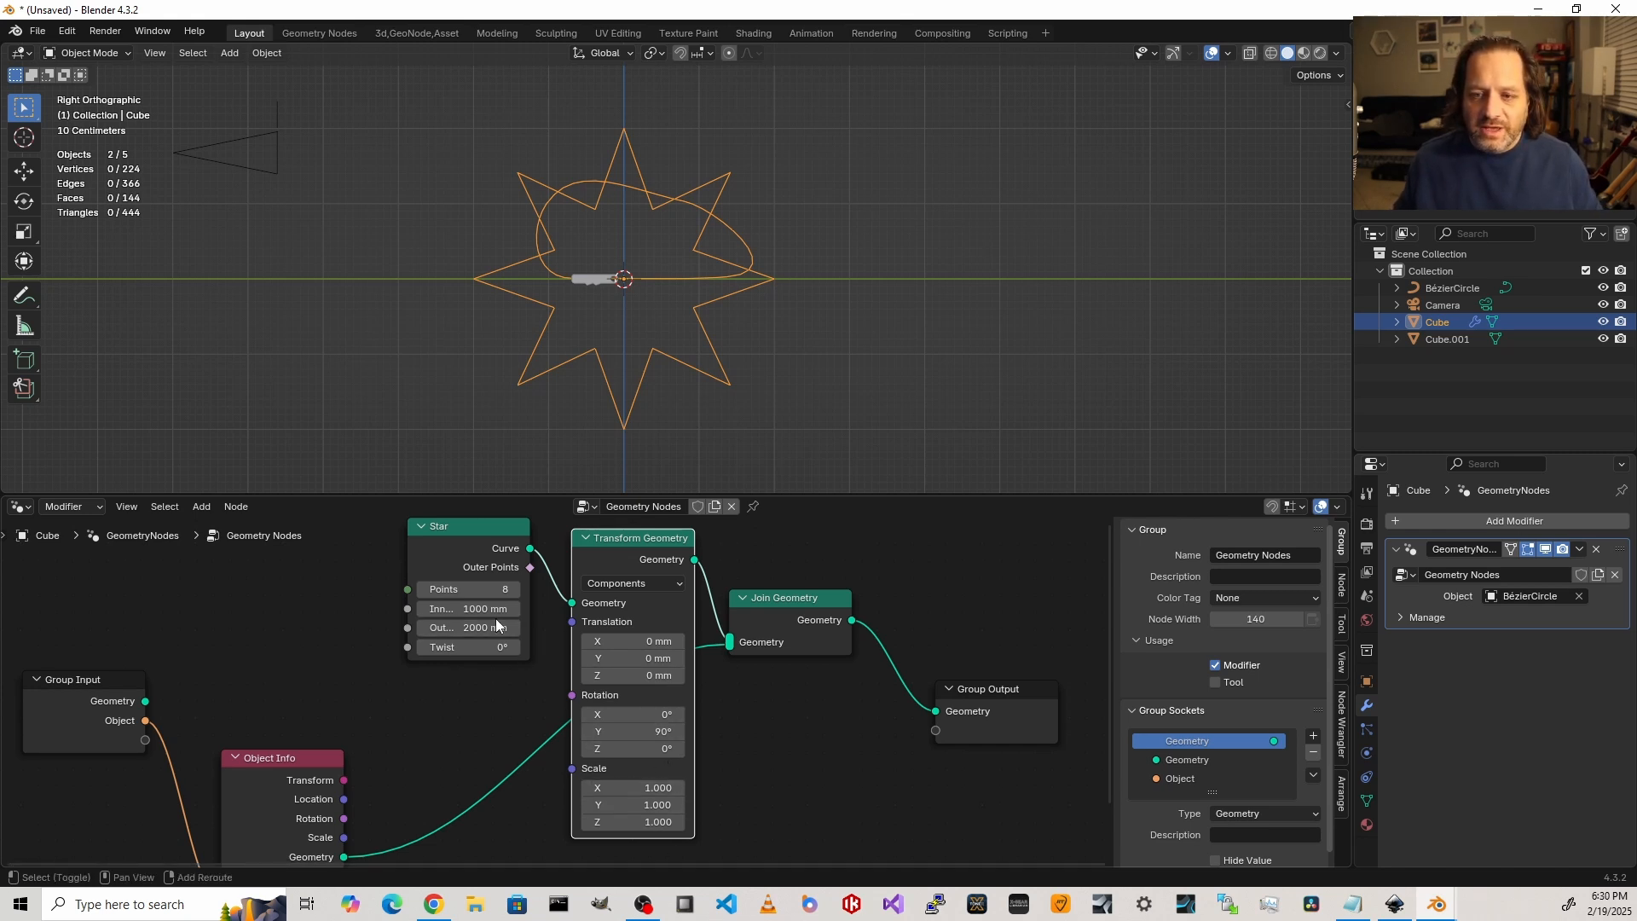
Step: Set the star's inner radius to 890 mm and outer radius to 1890 mm, and scale it to 0.140 on all axes
drag(497, 609, 488, 629)
drag(611, 789, 549, 822)
scroll(673, 268, up, 7)
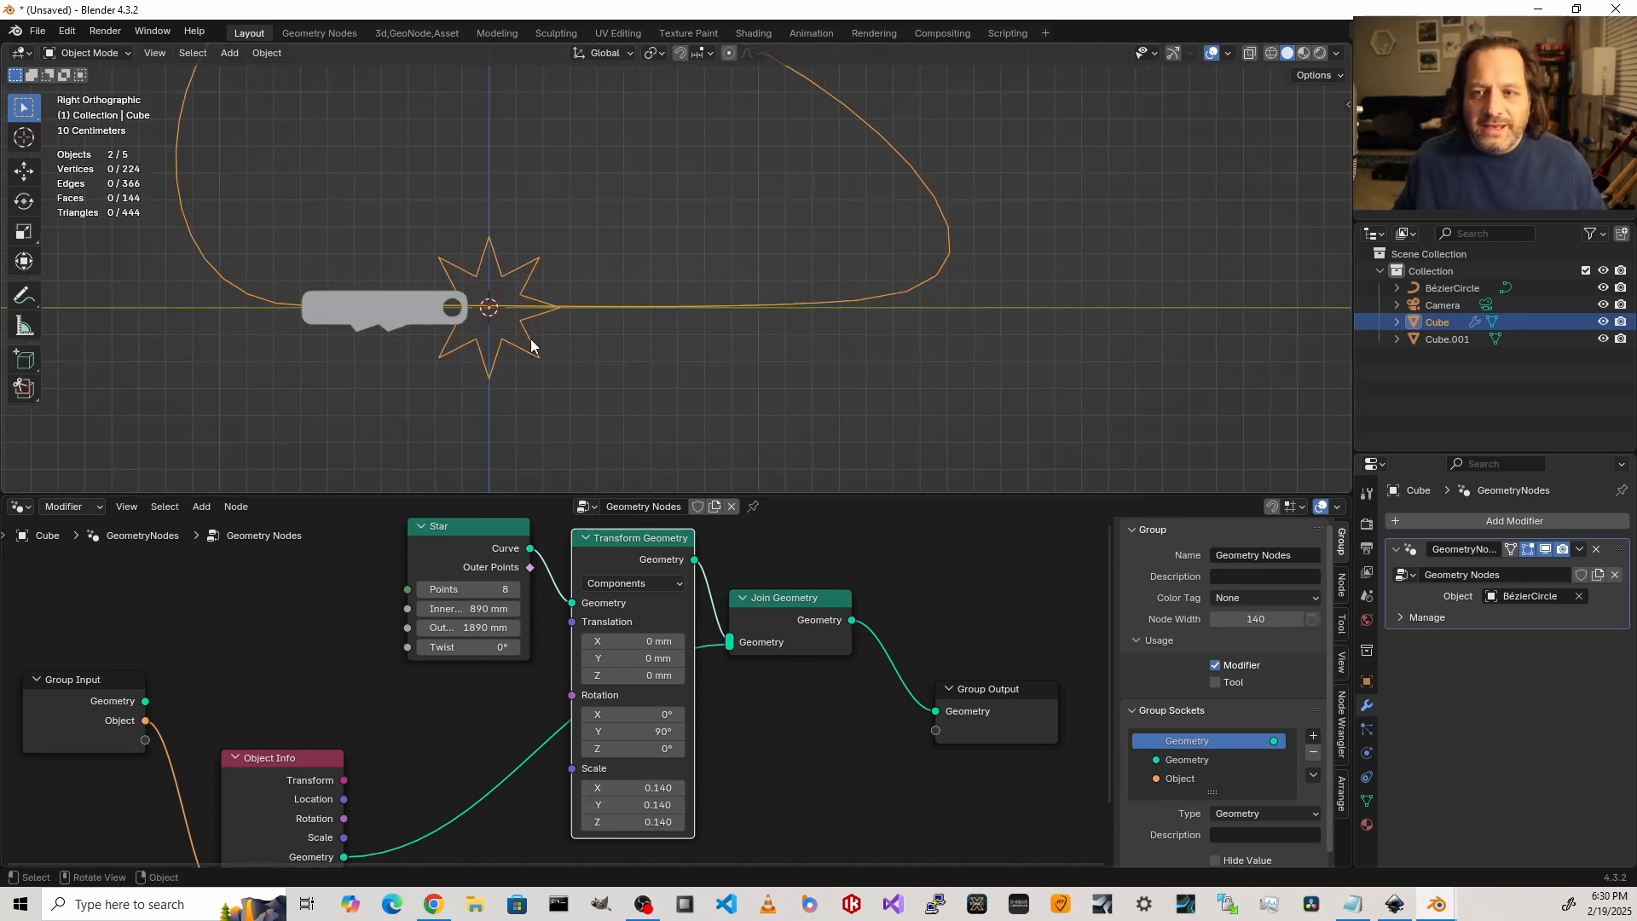
click(565, 382)
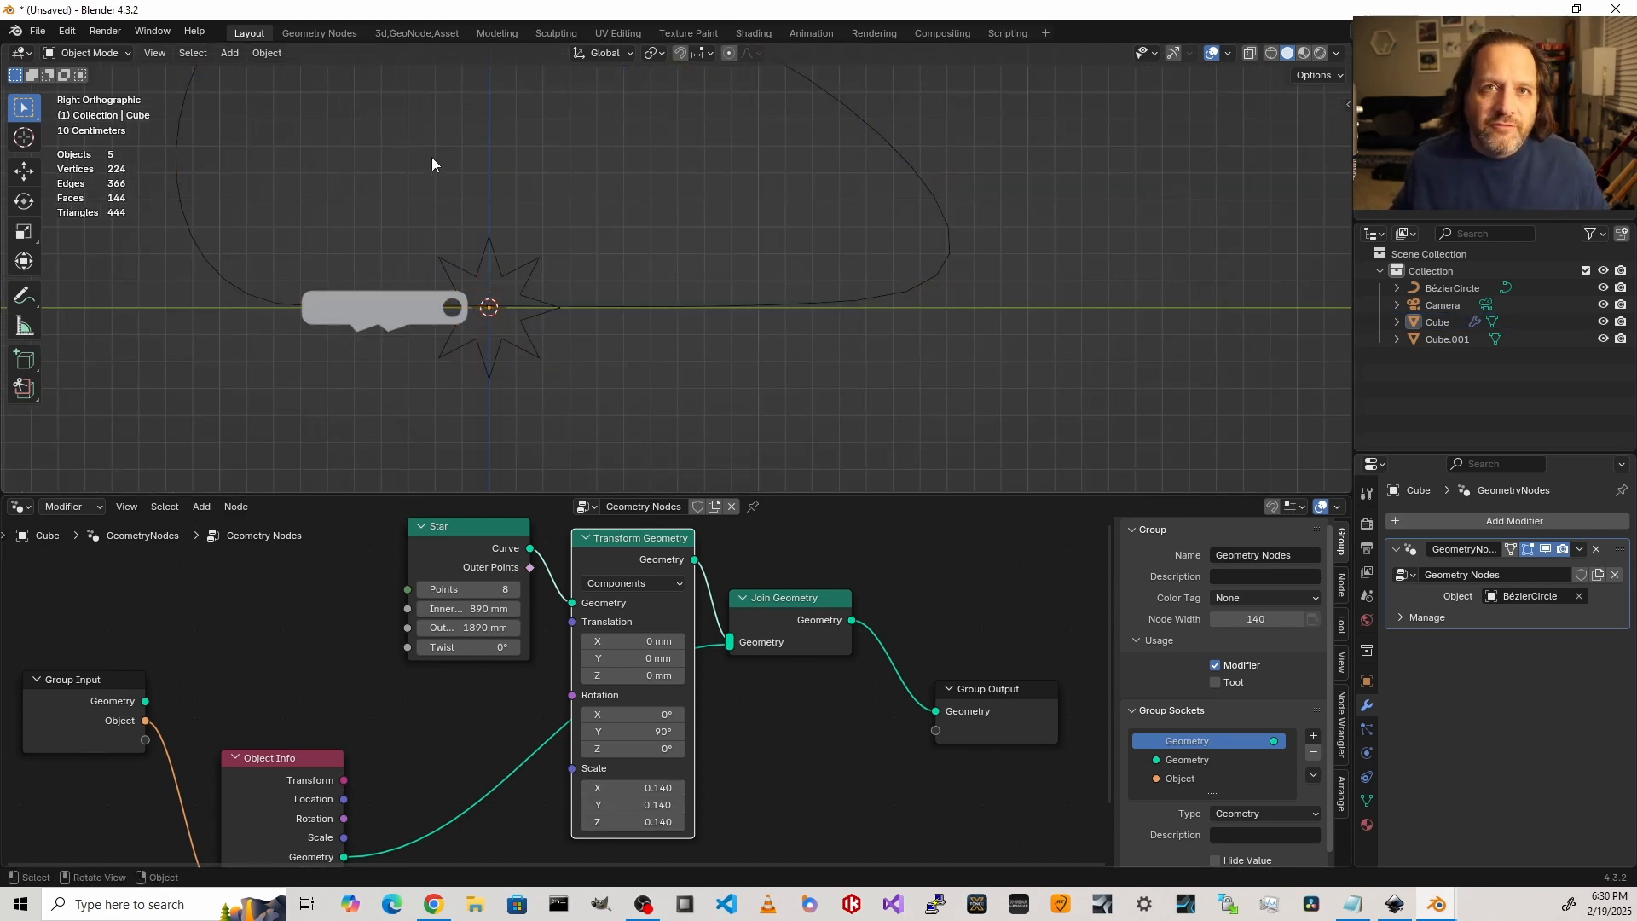
click(453, 259)
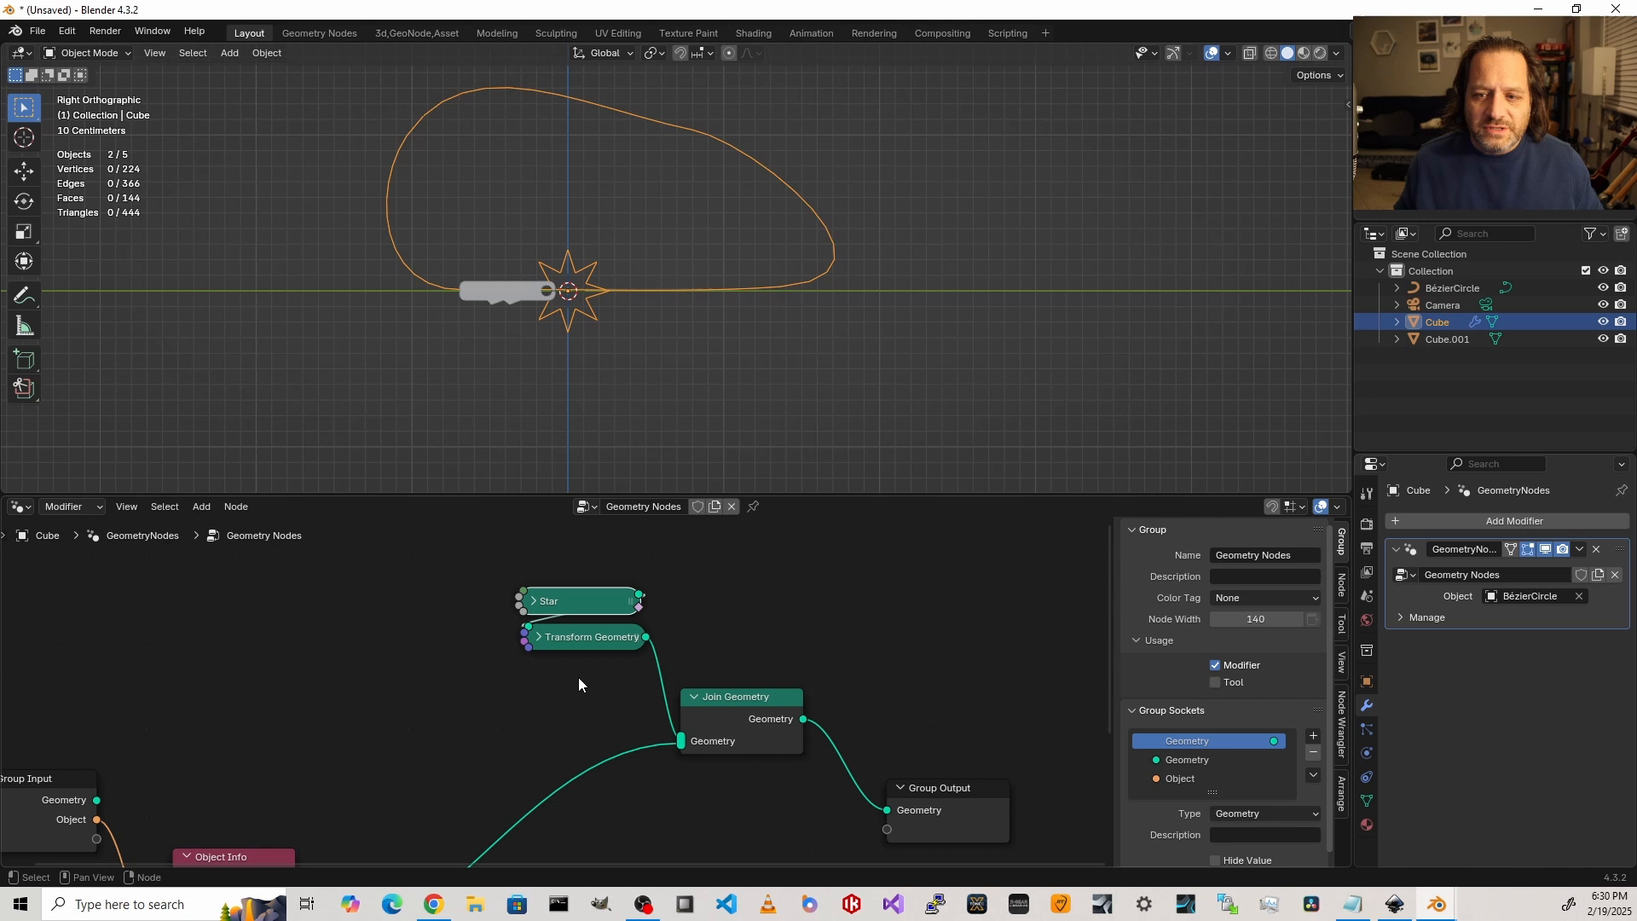
Step: Duplicate the Object Info node and feed it from a new Group Input object socket set to the tread link Cube.001
shift+middle_drag(575, 682, 319, 593)
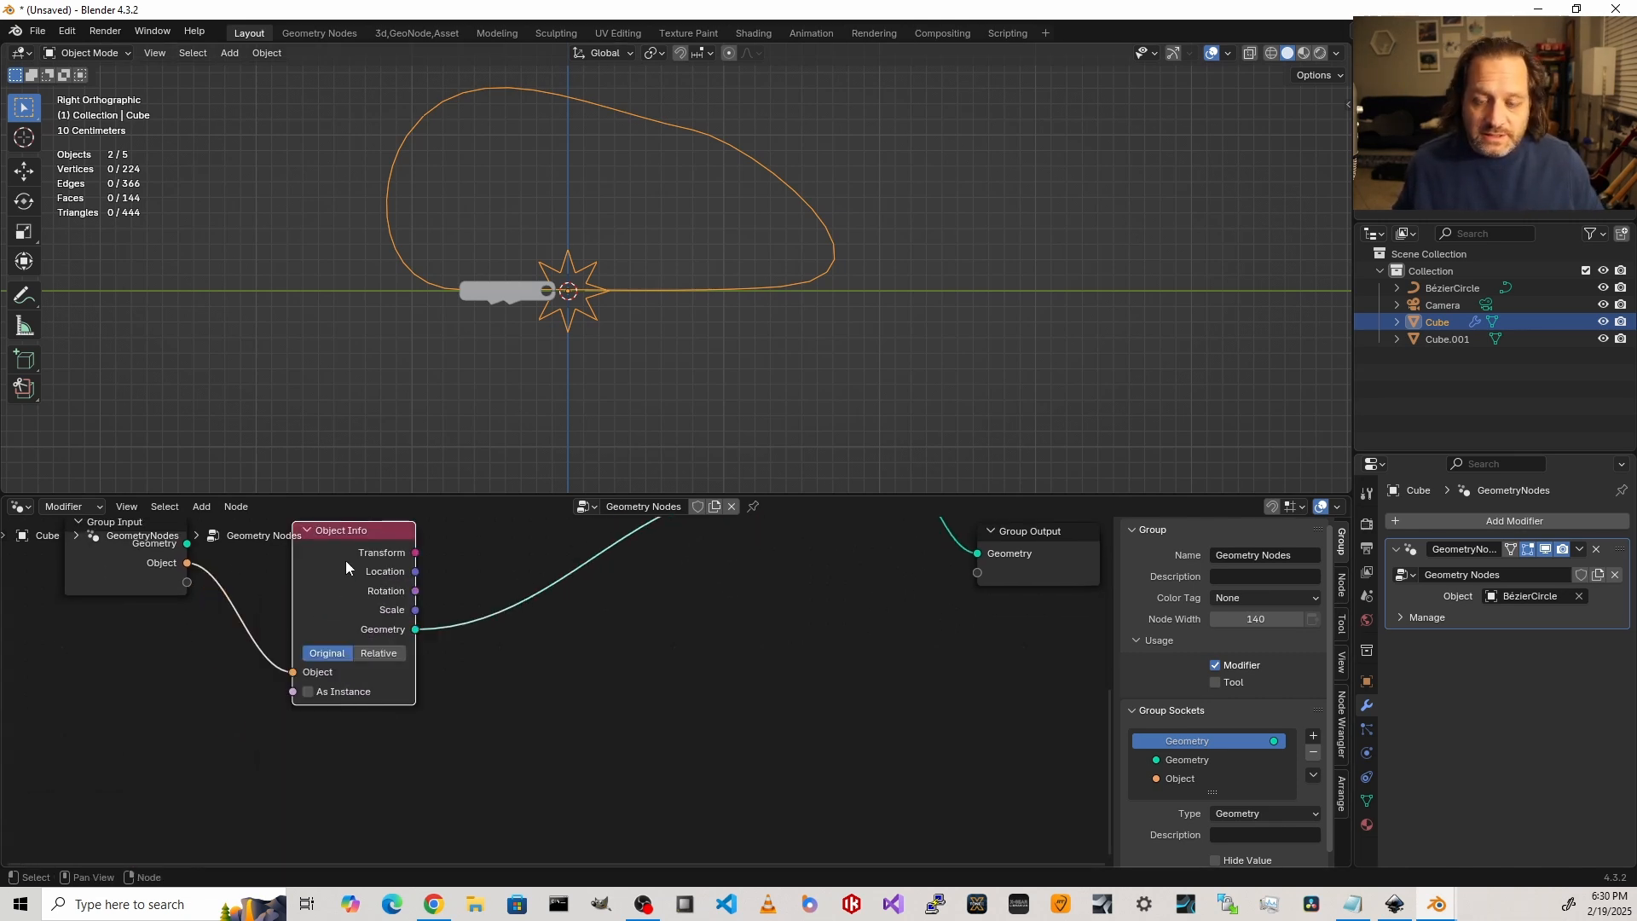
key(shift+d)
click(354, 751)
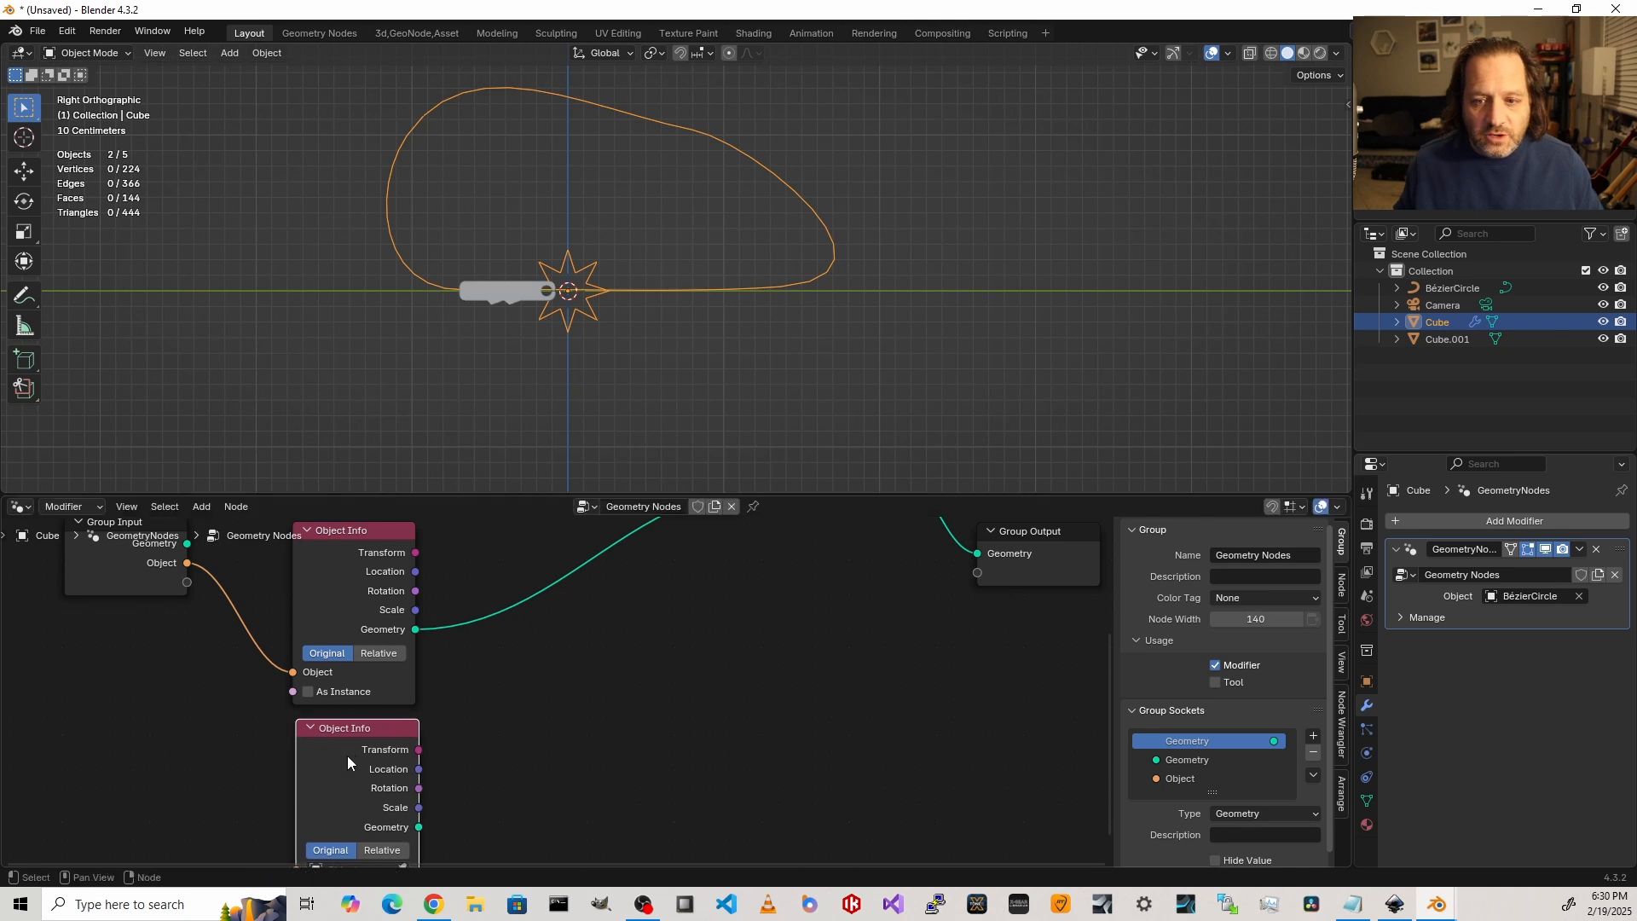
scroll(390, 738, down, 1)
middle_drag(509, 744, 504, 734)
drag(261, 595, 346, 822)
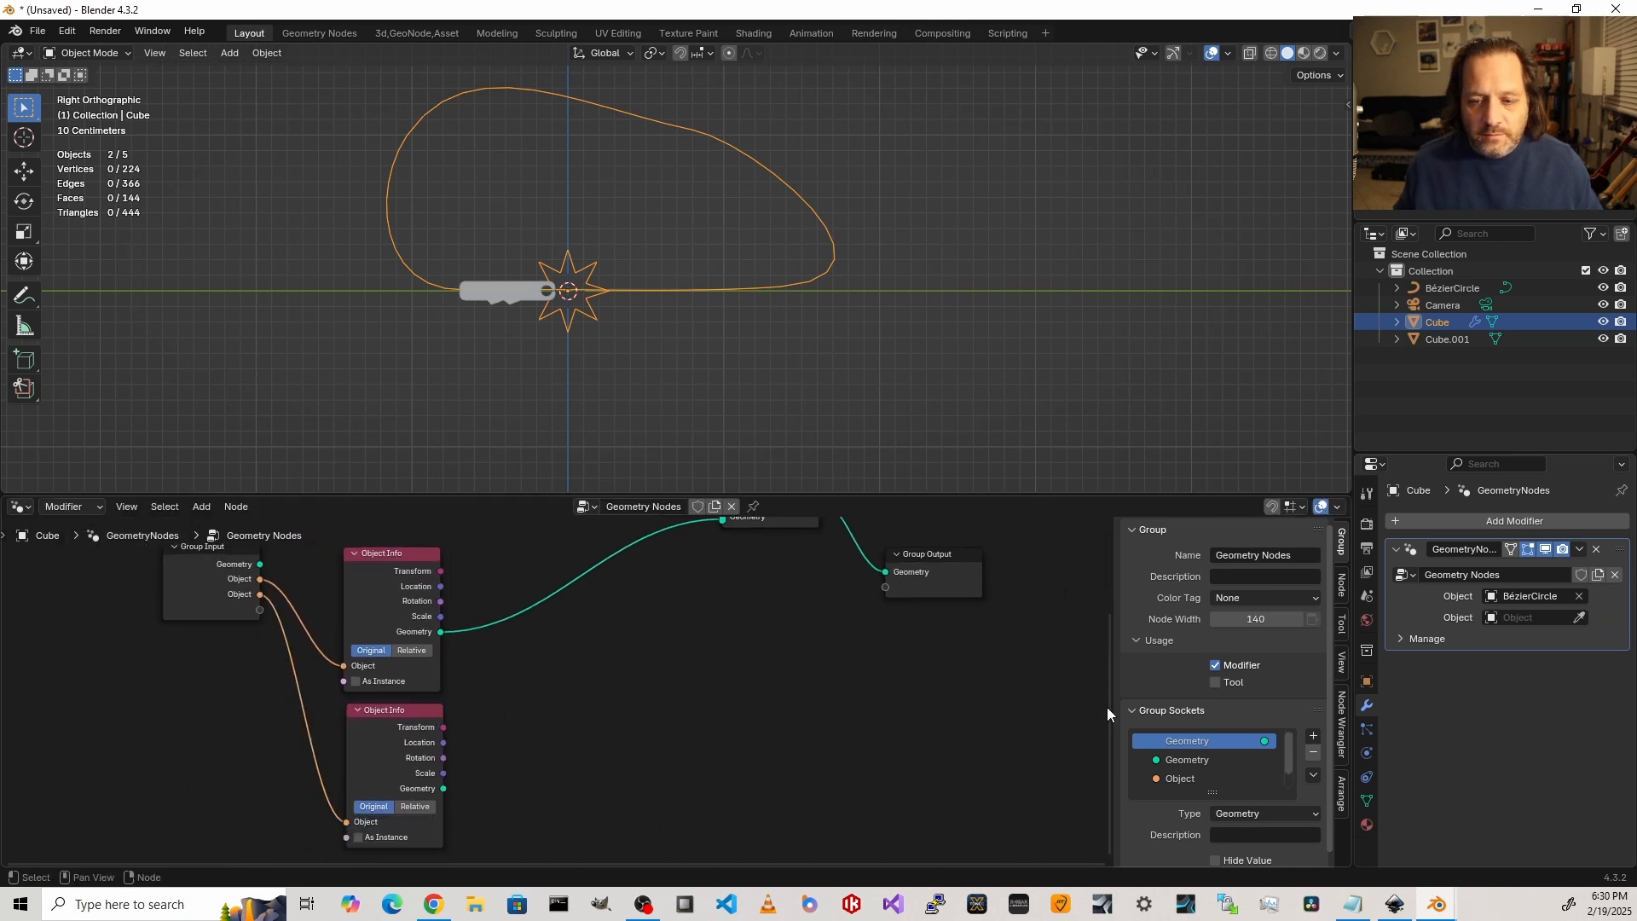
click(1579, 617)
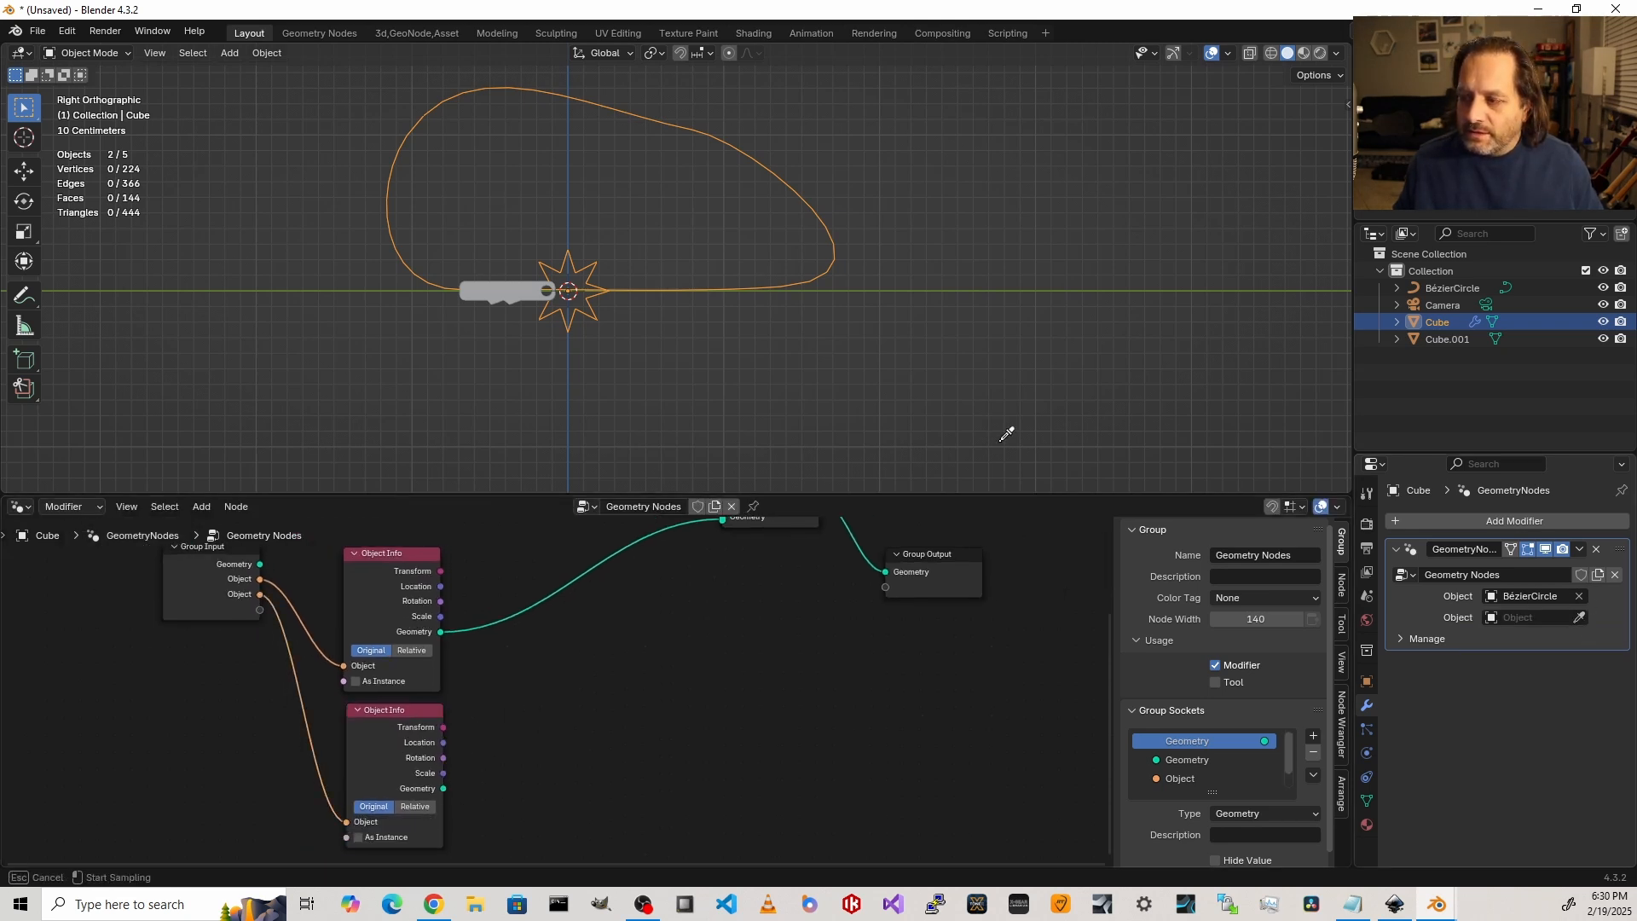
click(502, 294)
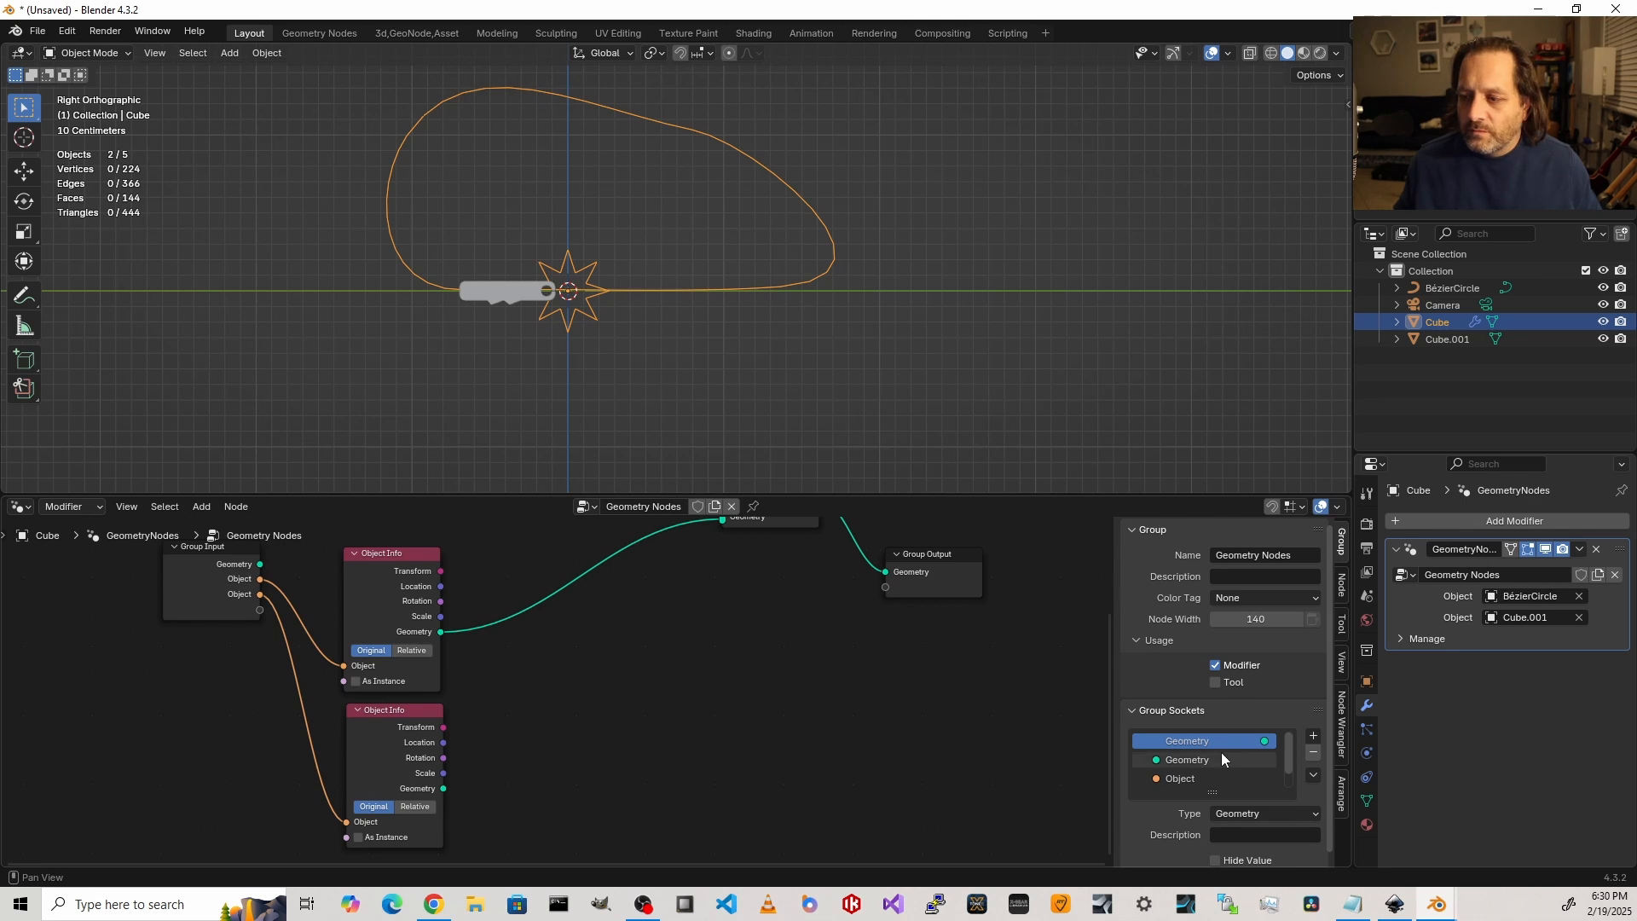
Step: Rename the two Object group sockets to Path and Track Segment
drag(1213, 792, 1220, 834)
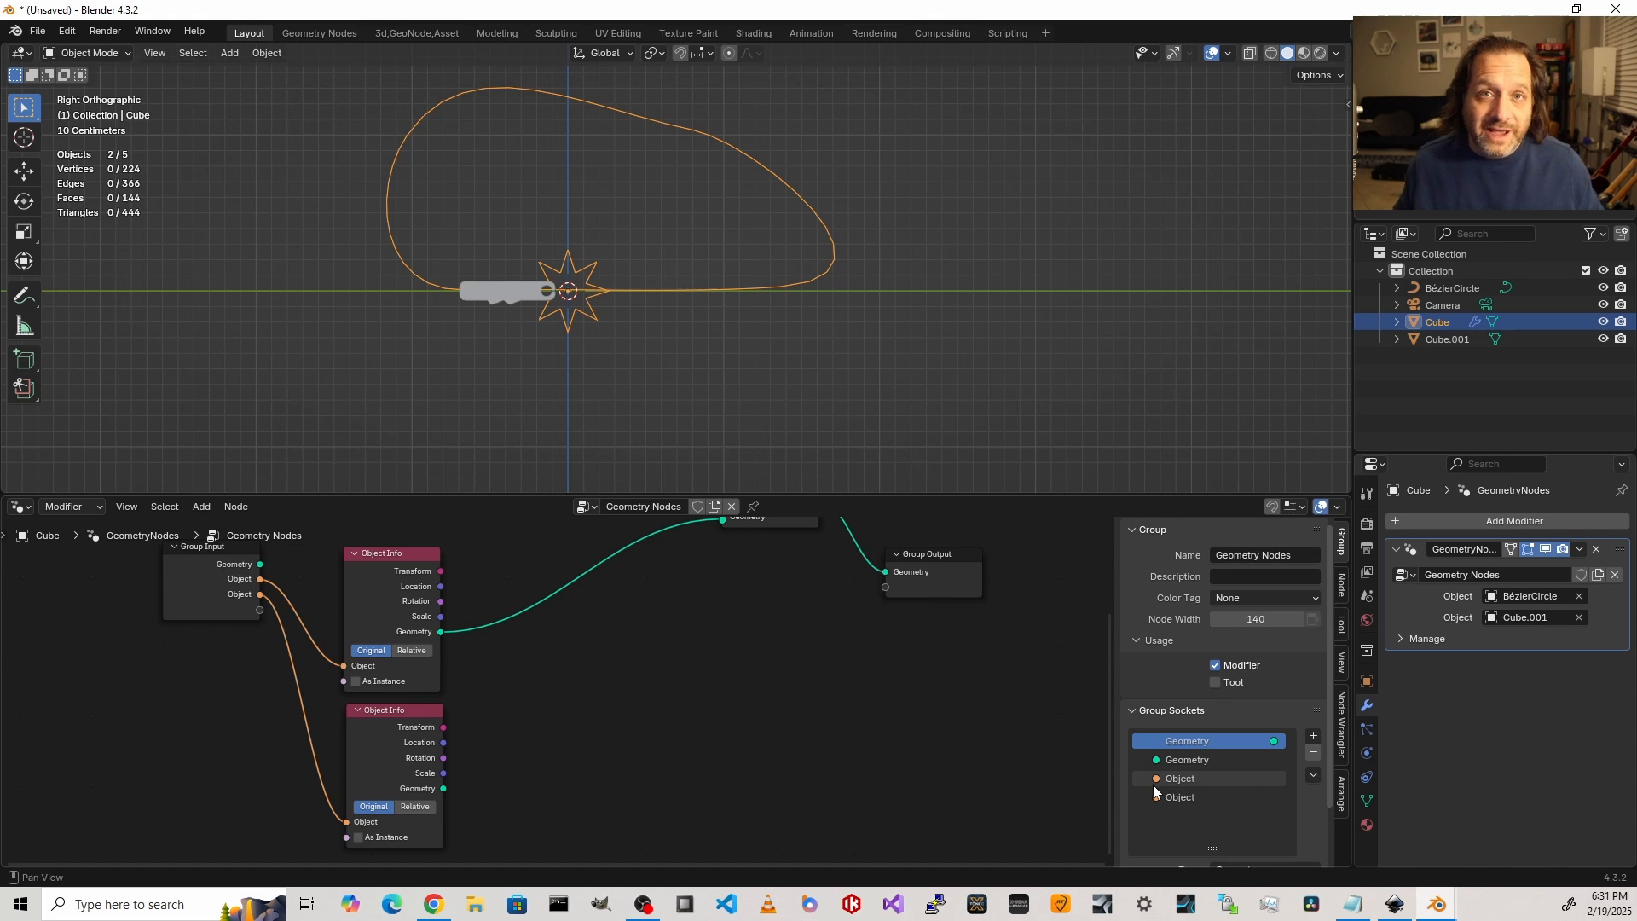
double_click(1180, 778)
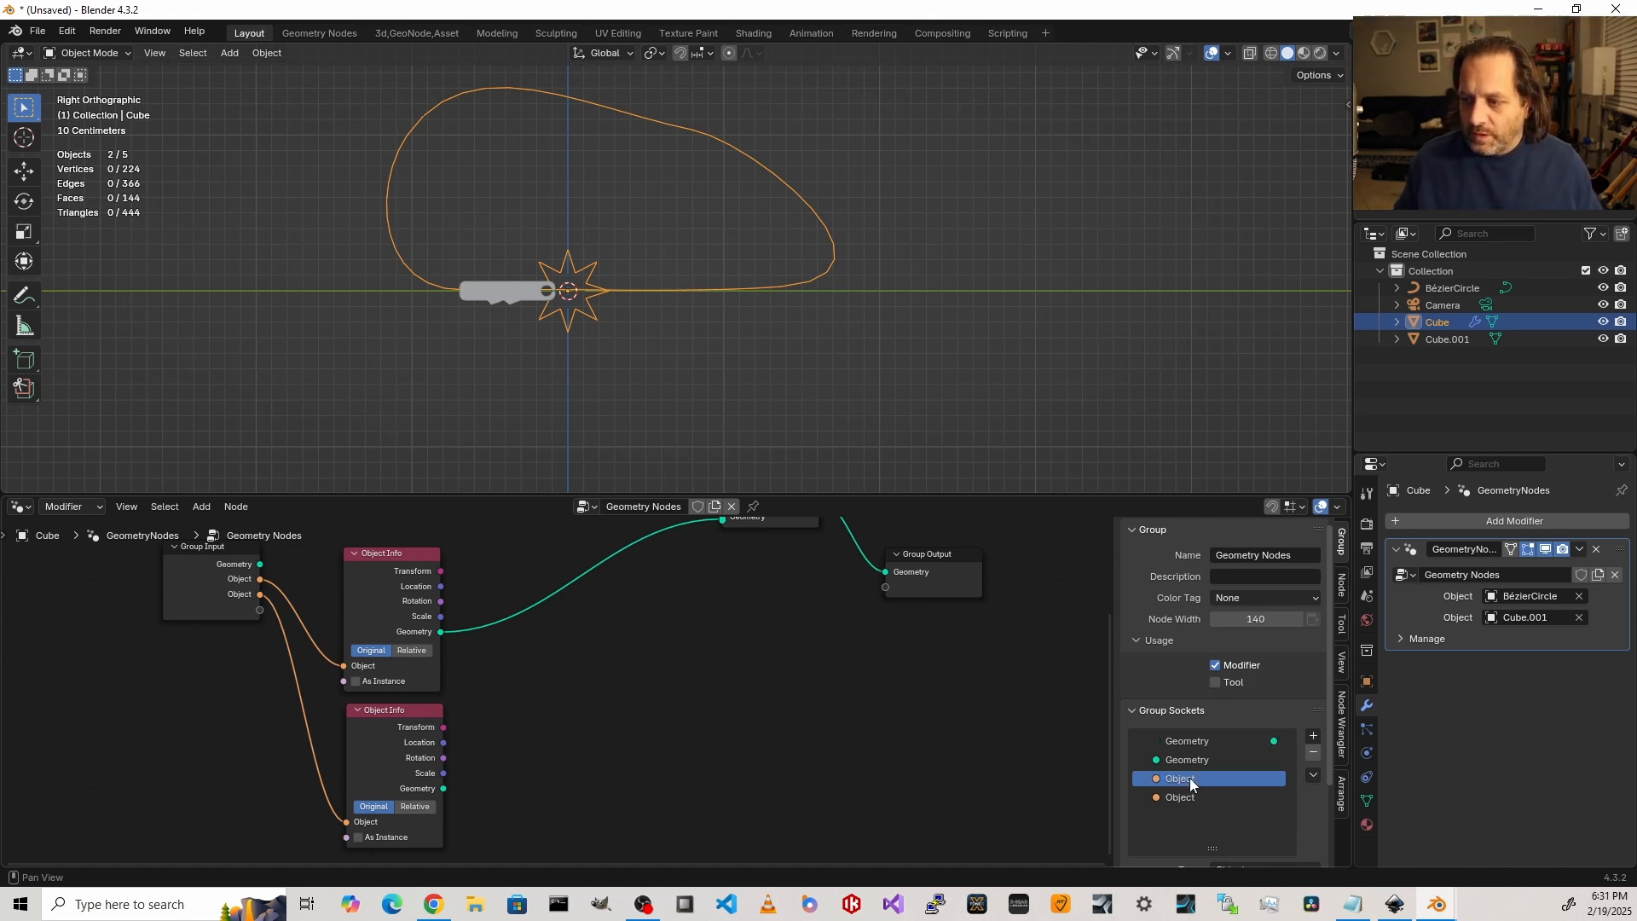
text(Path)
key(Return)
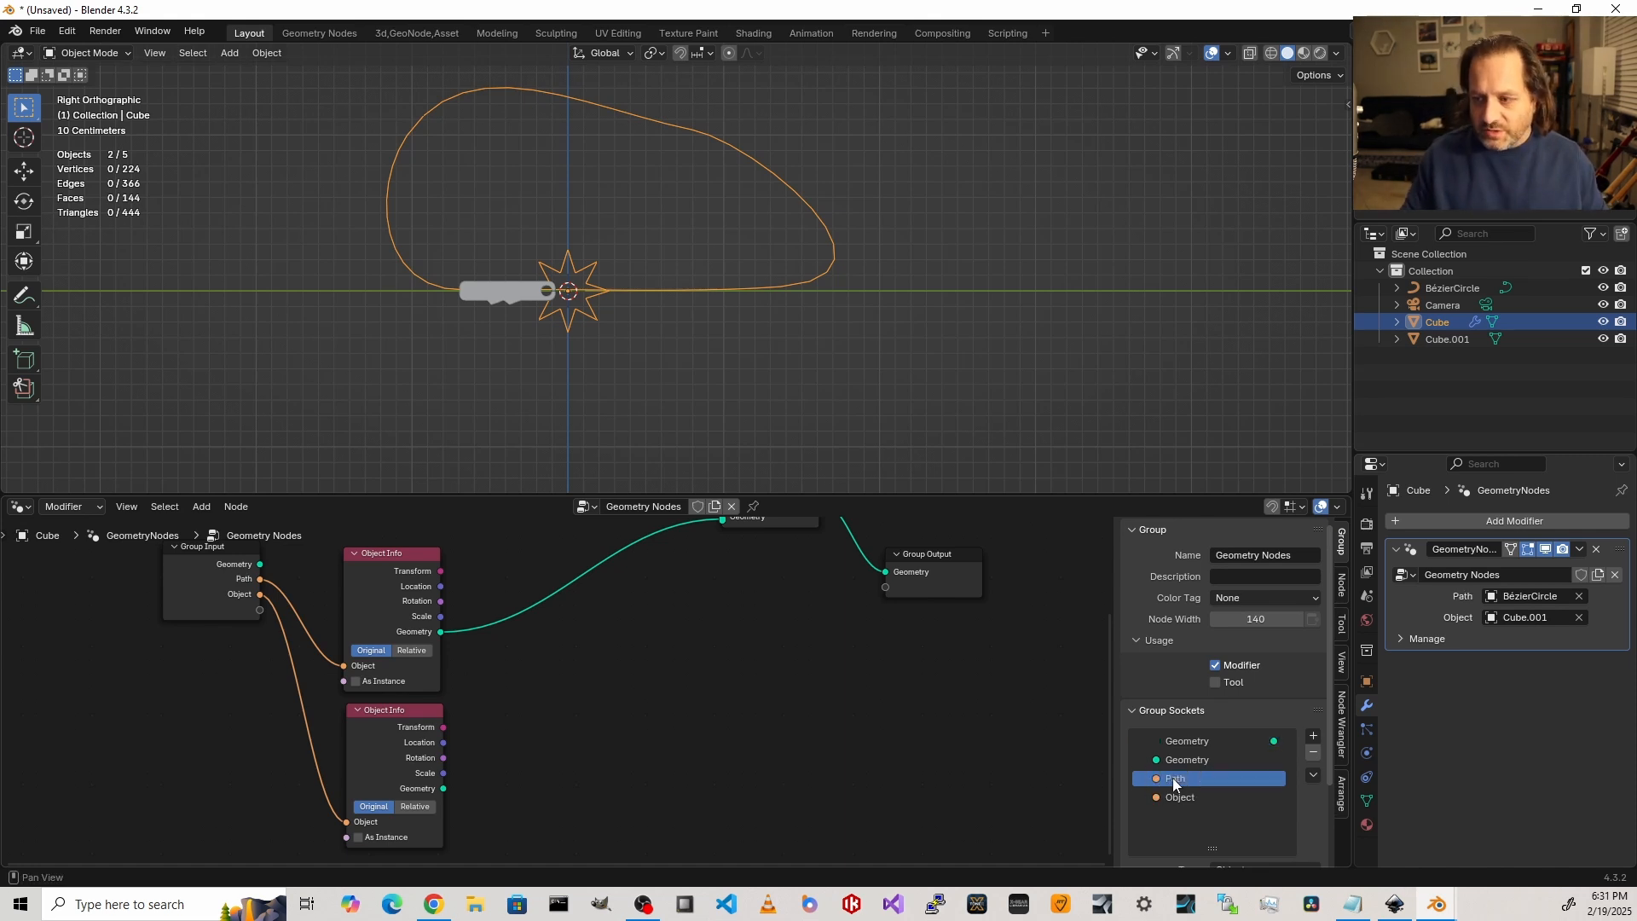
double_click(1179, 797)
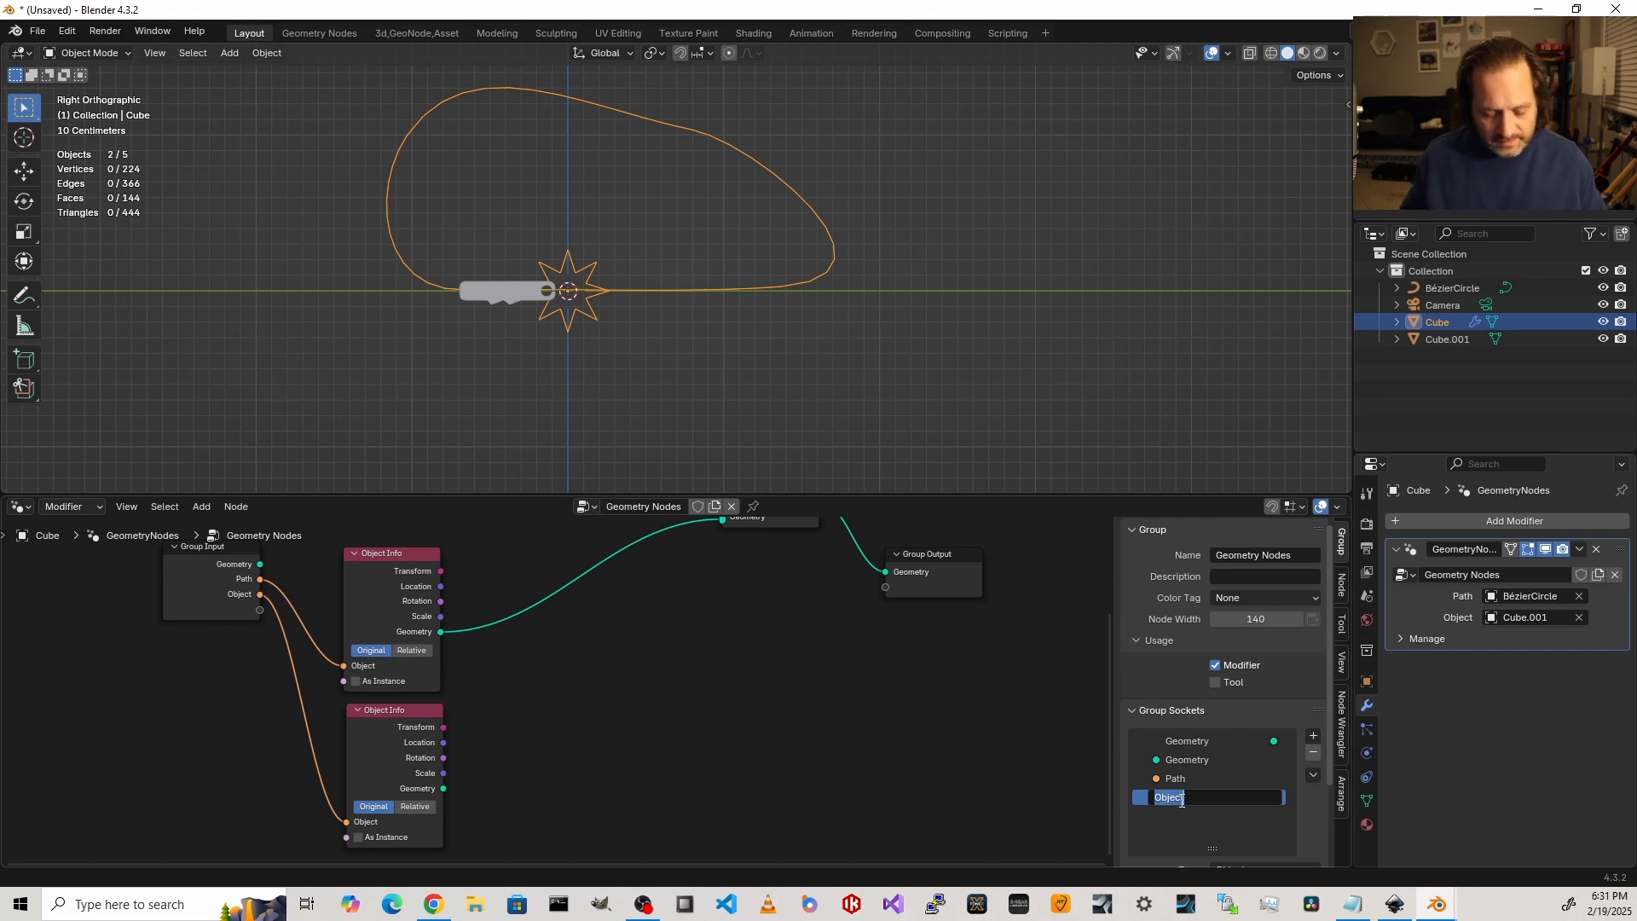
text(Track)
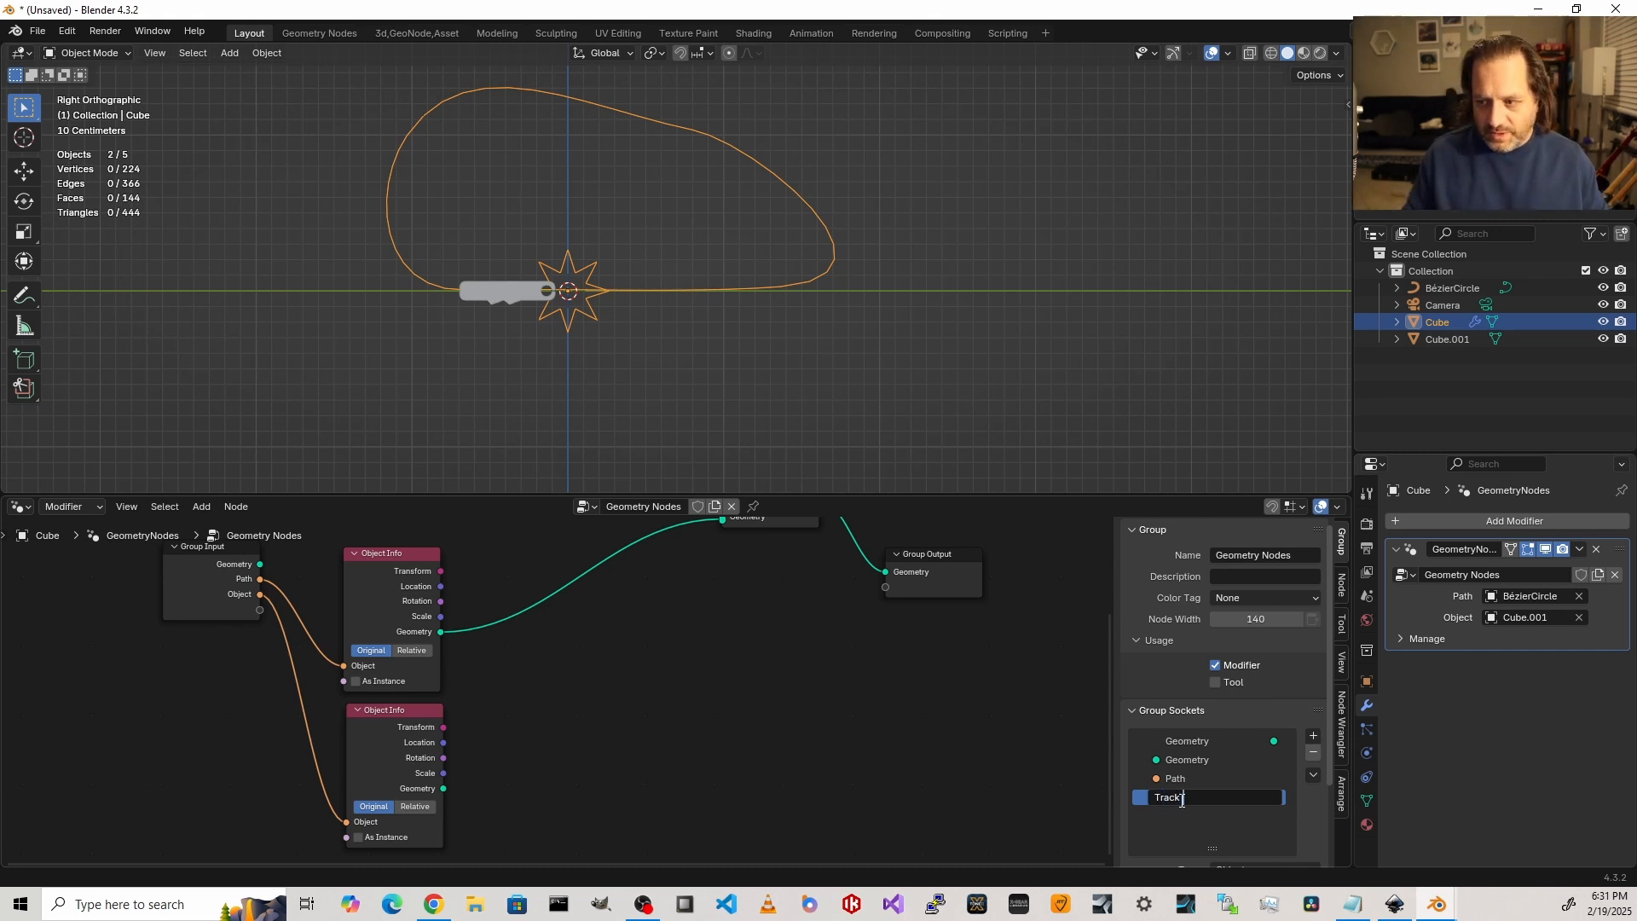
text( Segment)
key(Return)
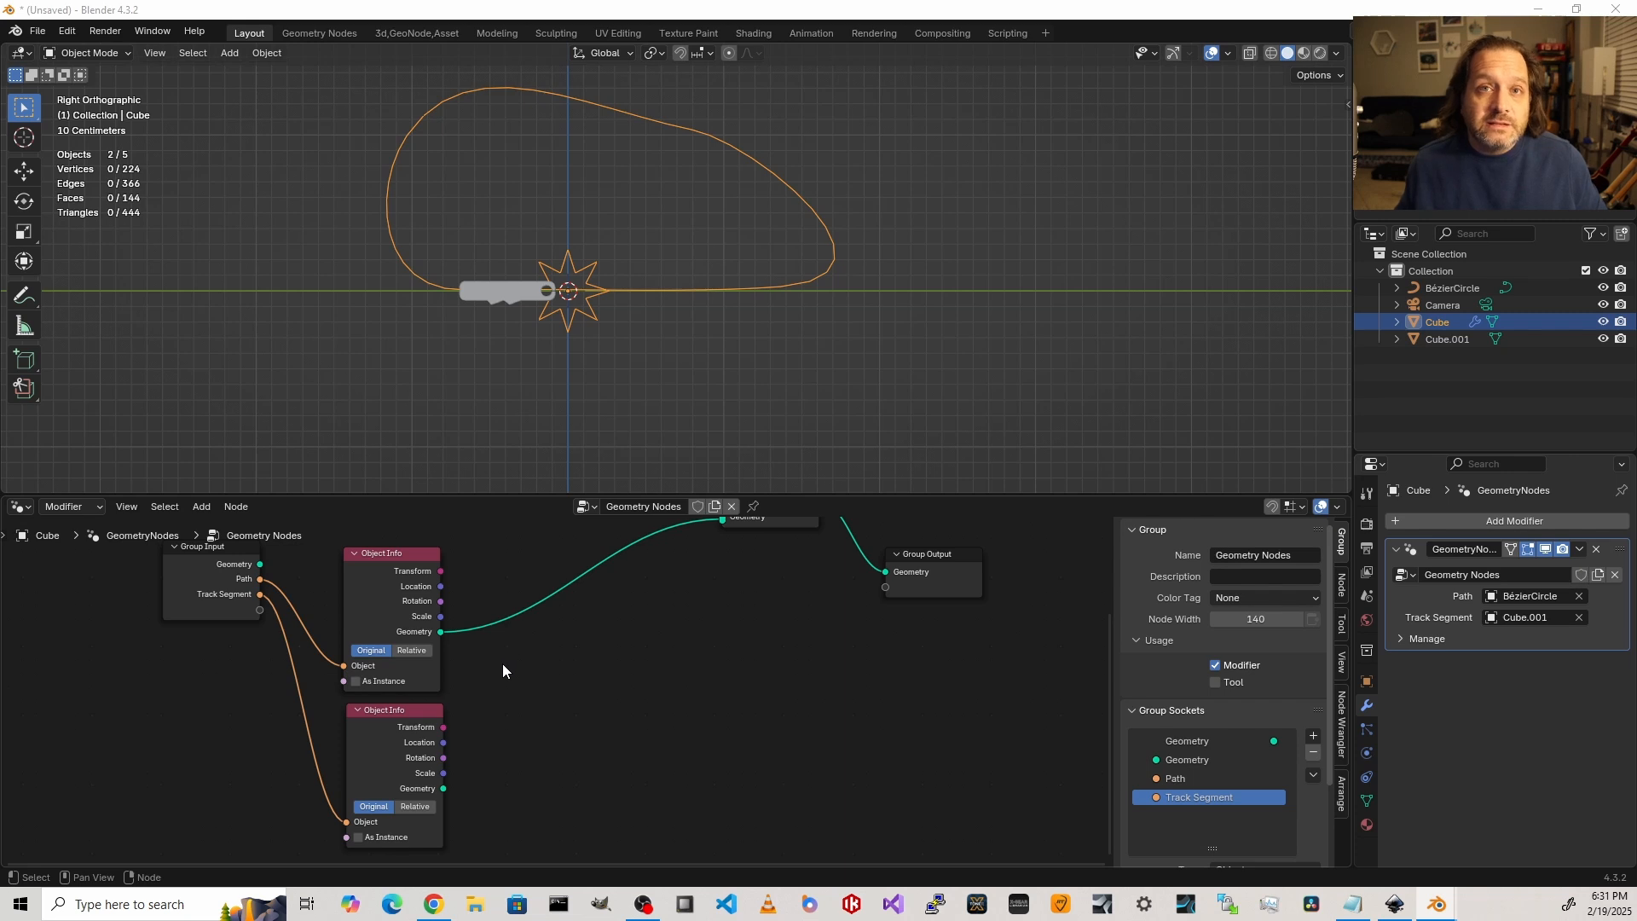
Step: Insert an Instance on Points node after the Path's Object Info and connect the Track Segment geometry to its Instance input
middle_drag(700, 638, 587, 735)
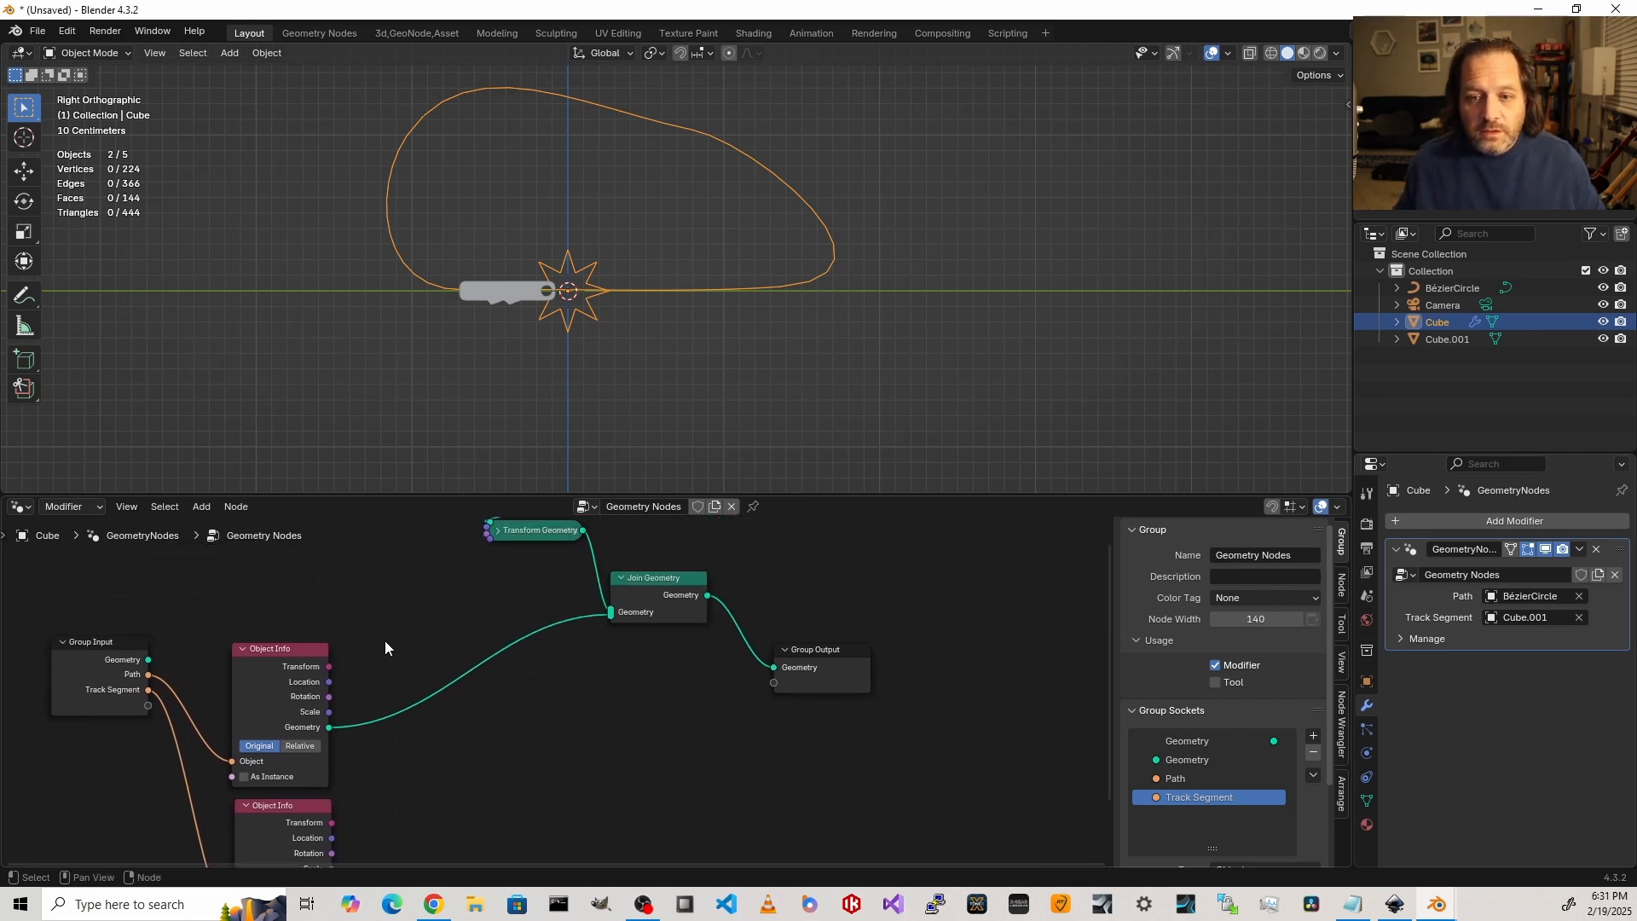
drag(270, 652, 266, 608)
key(shift+a)
text(instance on)
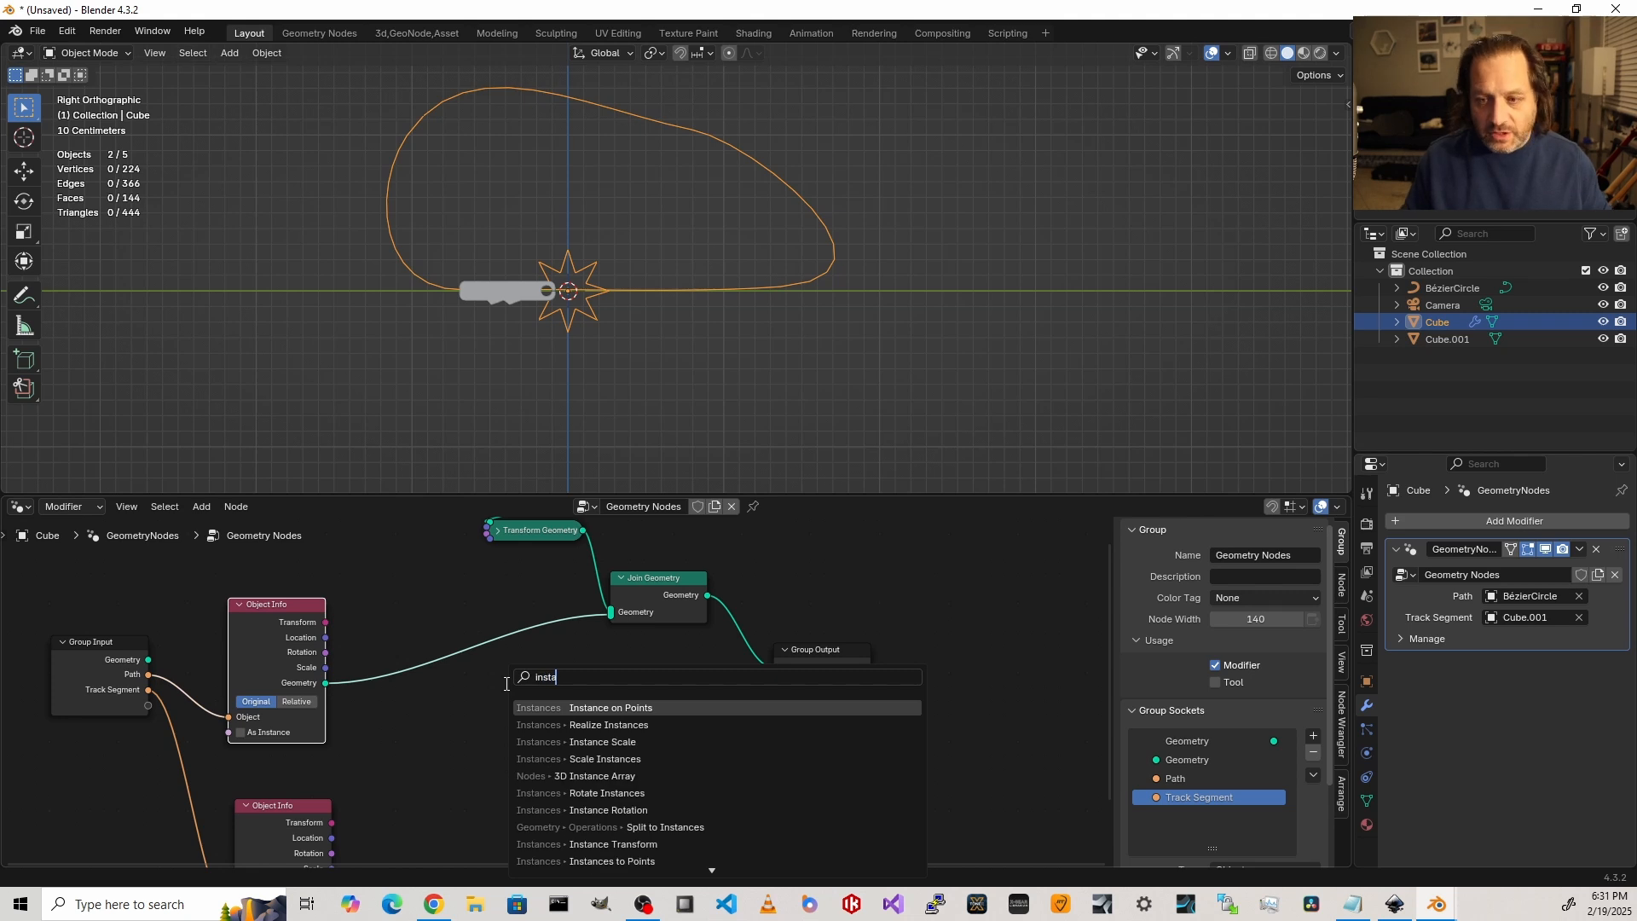
key(Return)
click(480, 604)
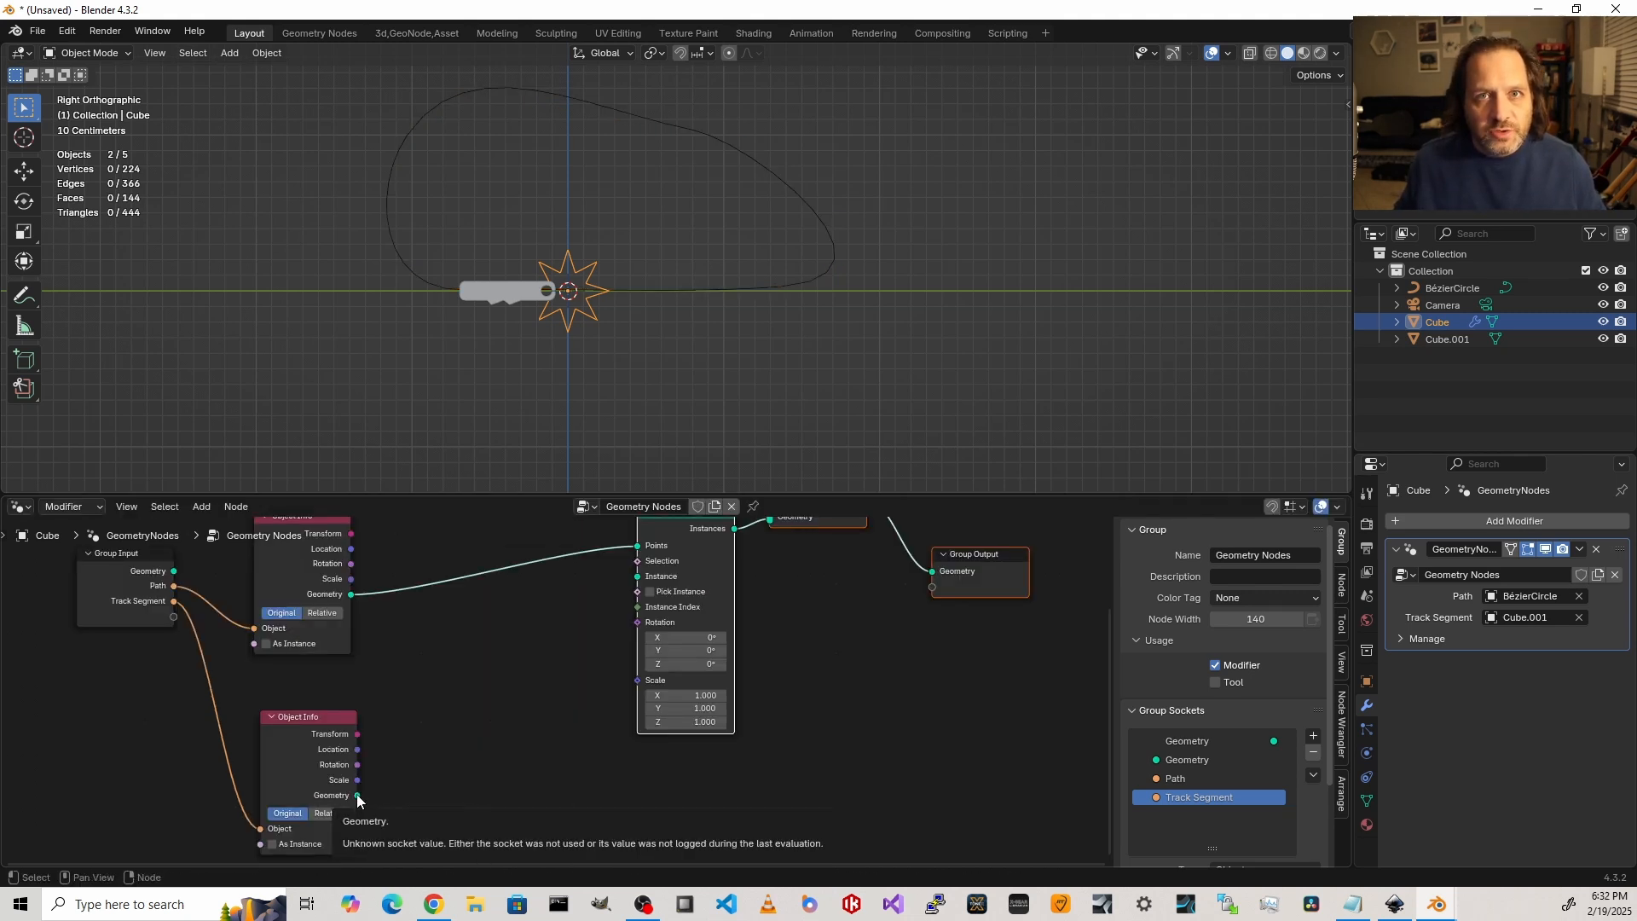
drag(357, 796, 642, 576)
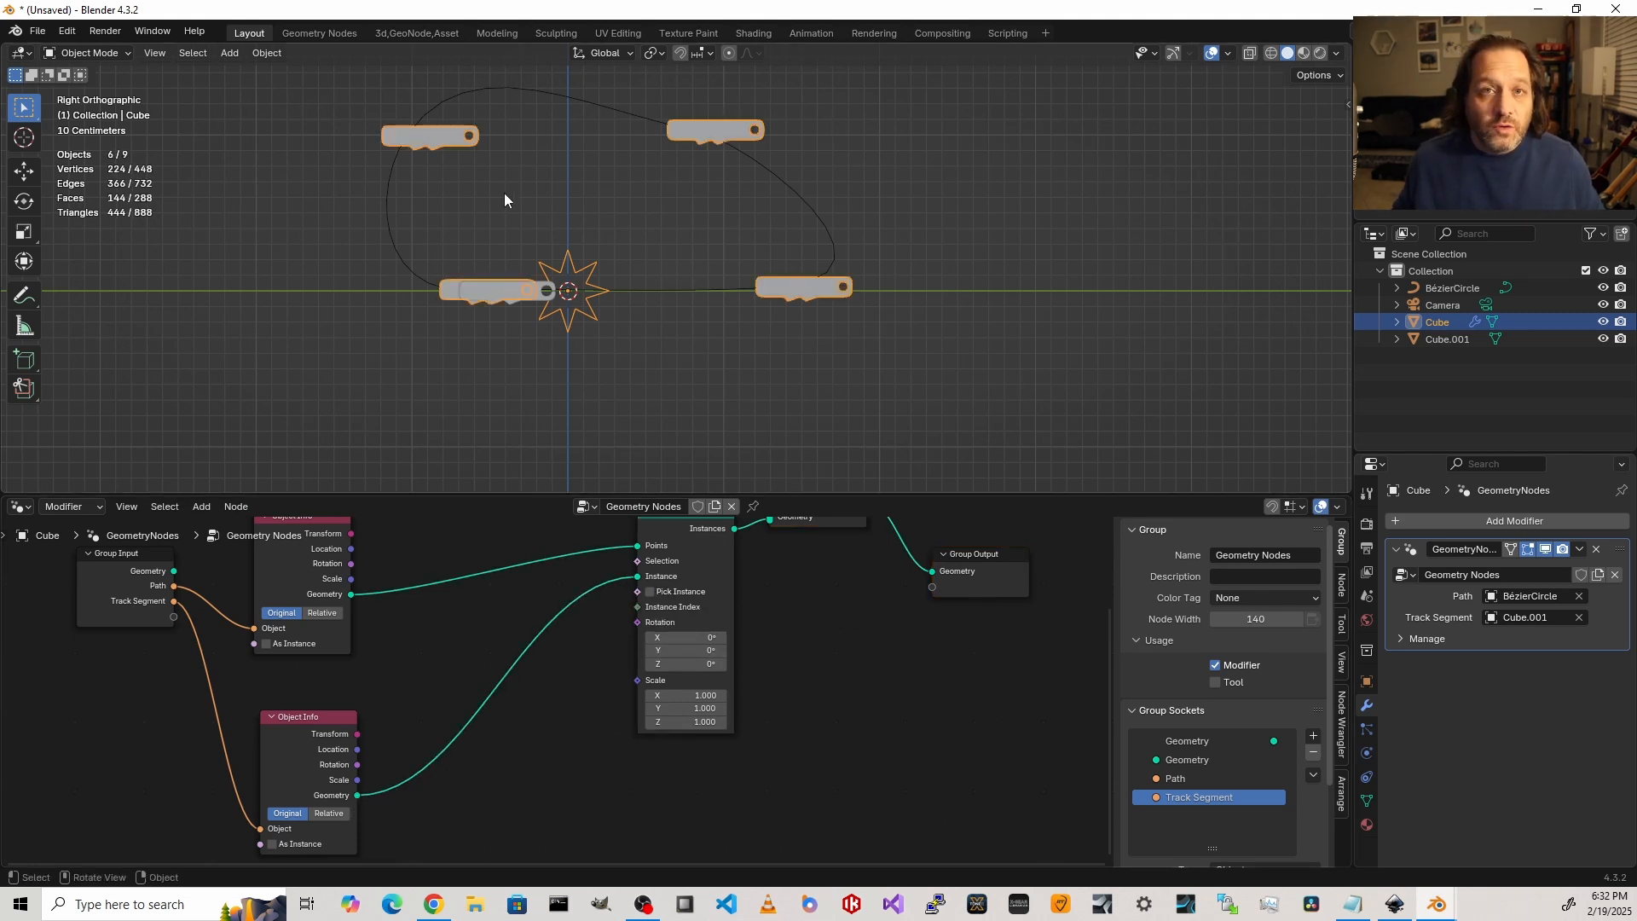
Step: Examine the BézierCircle's control points in Edit Mode, then reselect the cube carrying the node tree
click(390, 227)
key(Tab)
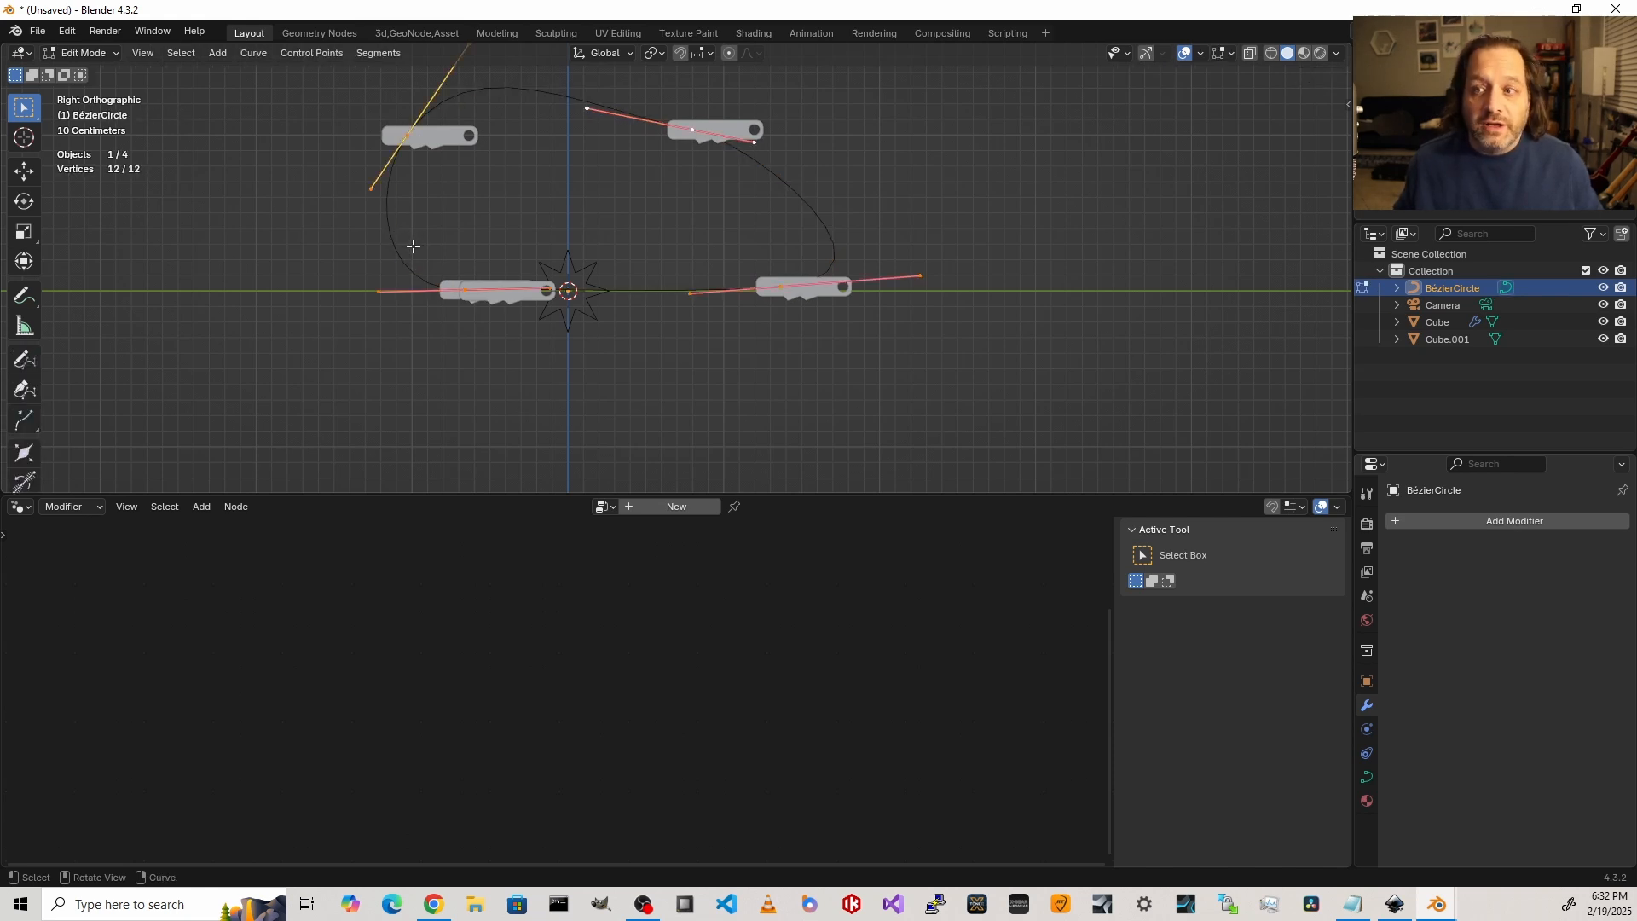
key(Tab)
click(490, 283)
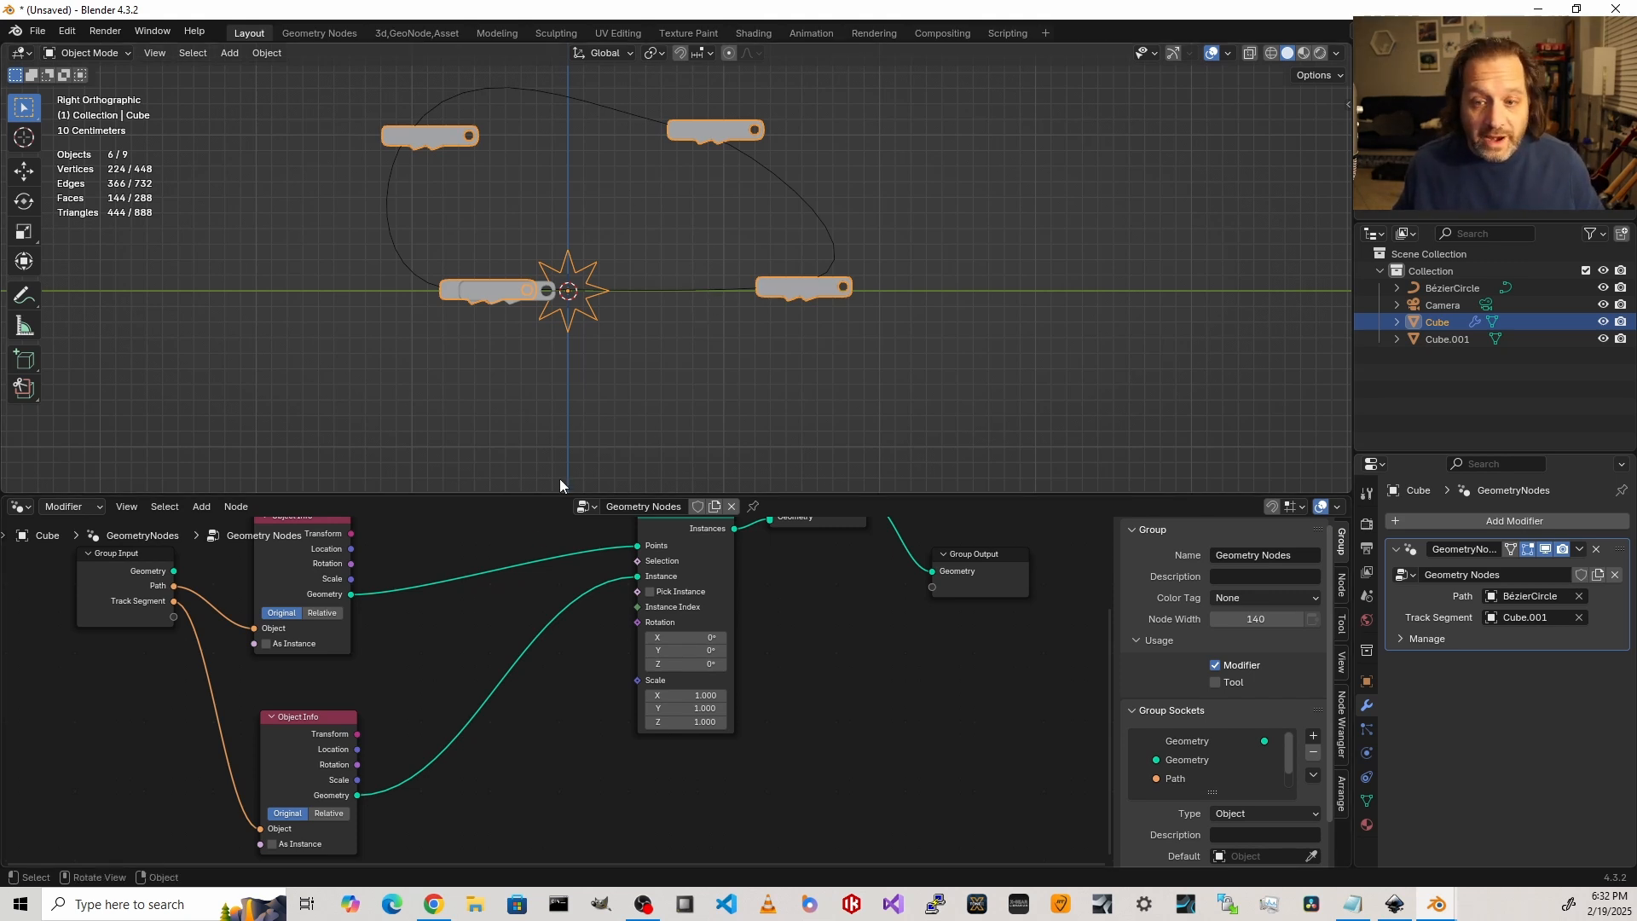
Step: Insert a Curve to Points node between the Path's Object Info and the Instance on Points node
key(shift+a)
mouse_move(519, 623)
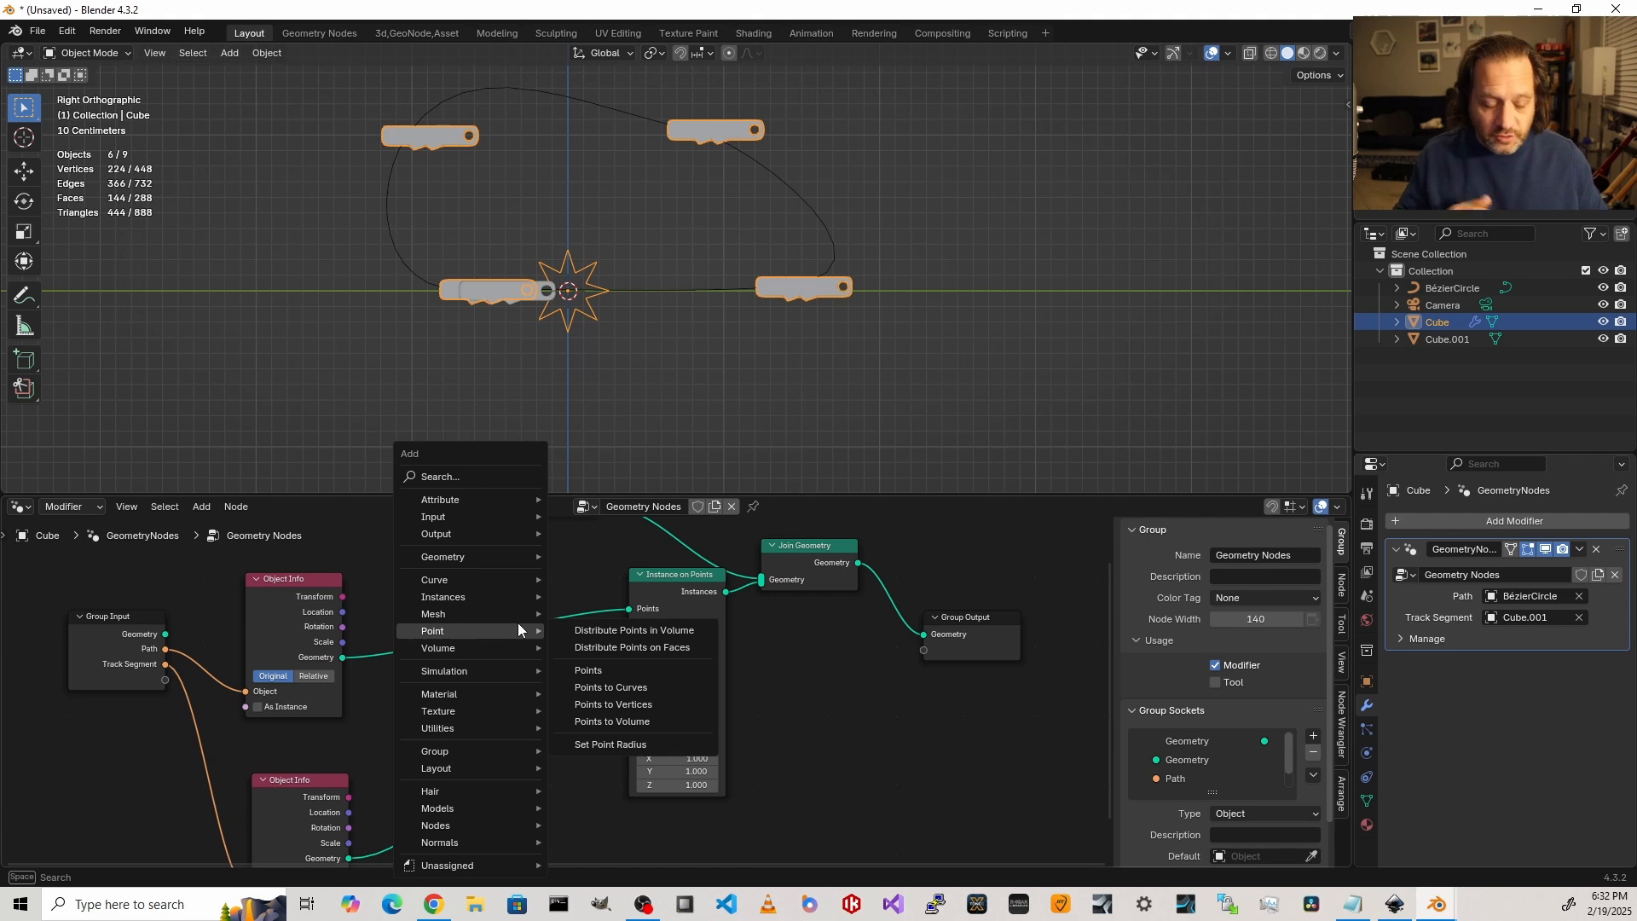
text(cuve to p)
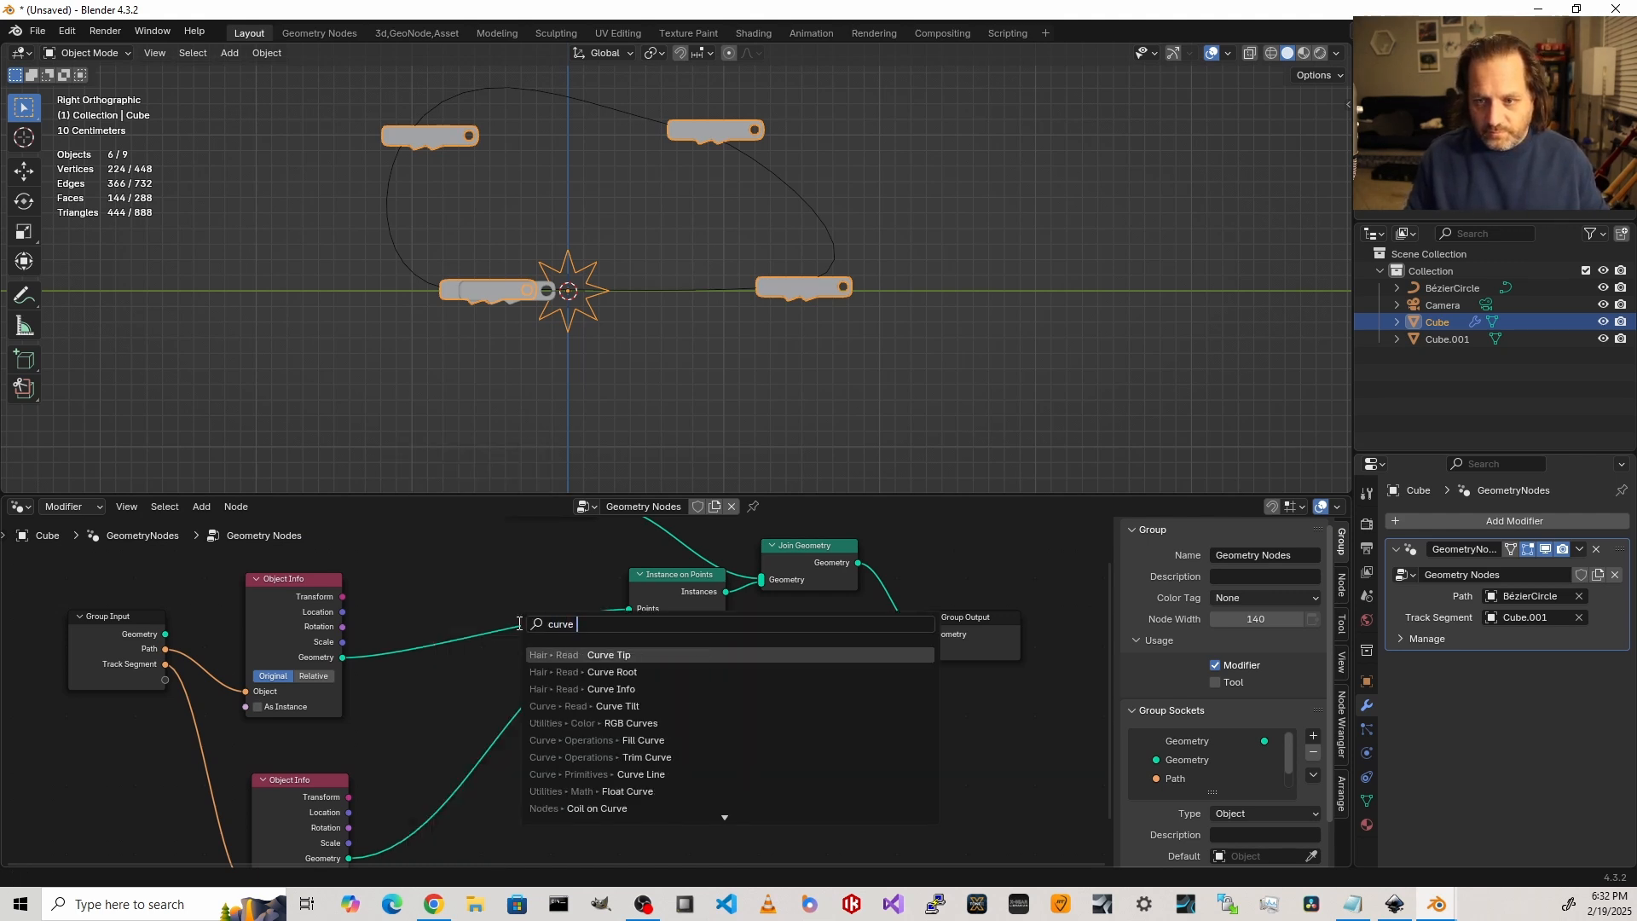
key(Return)
click(426, 565)
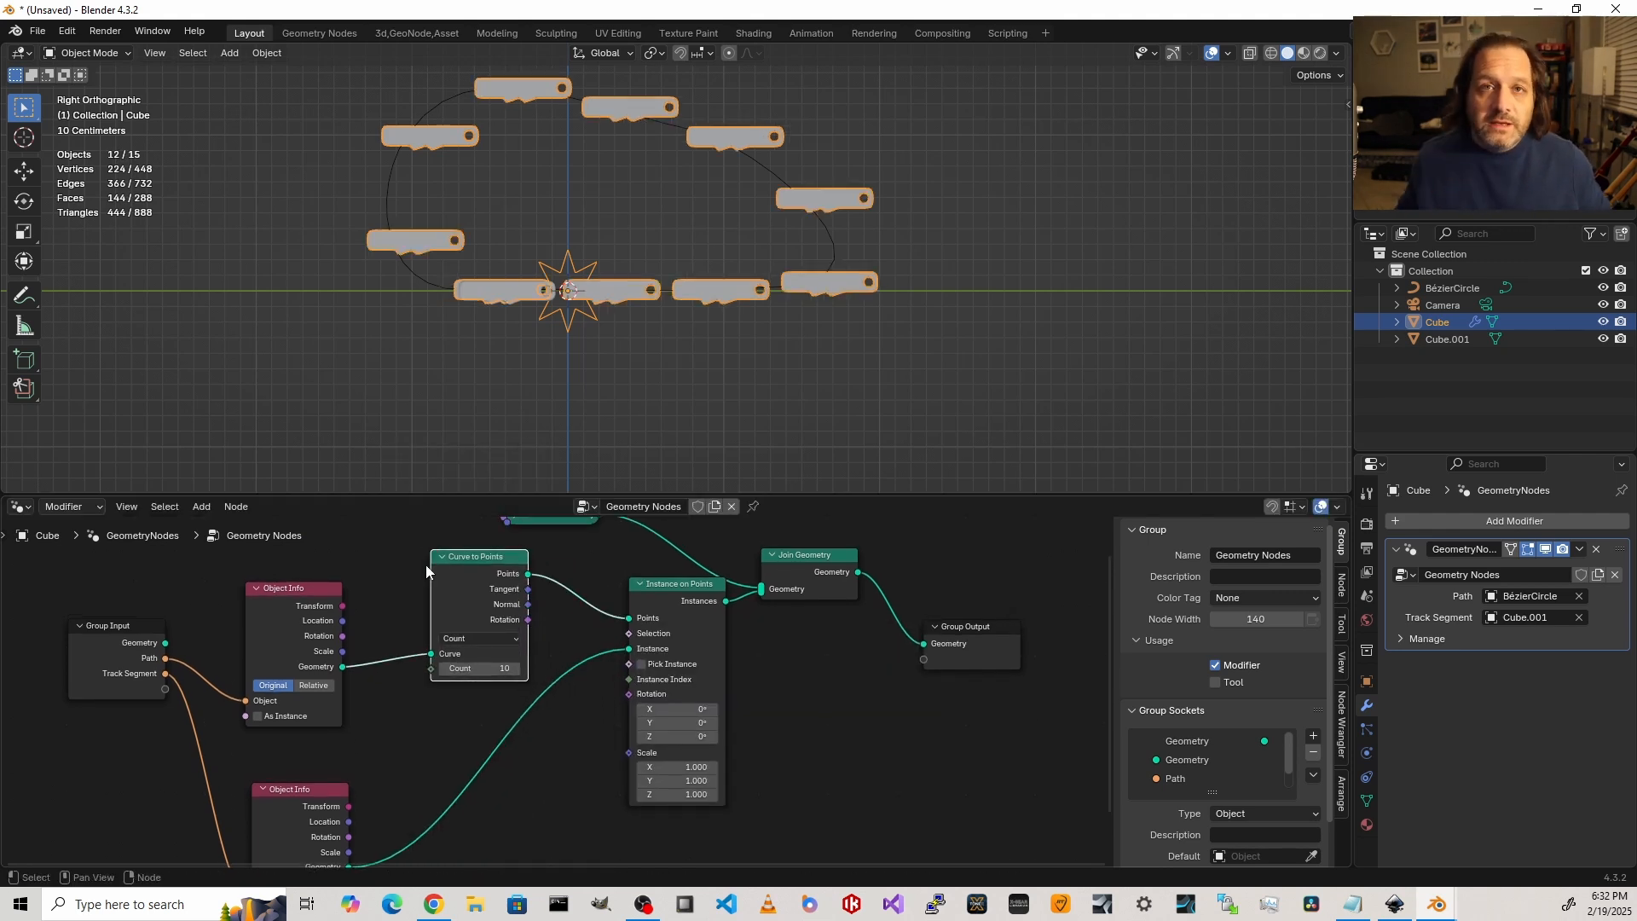
Step: Set the Curve to Points count to 13
click(516, 668)
click(516, 669)
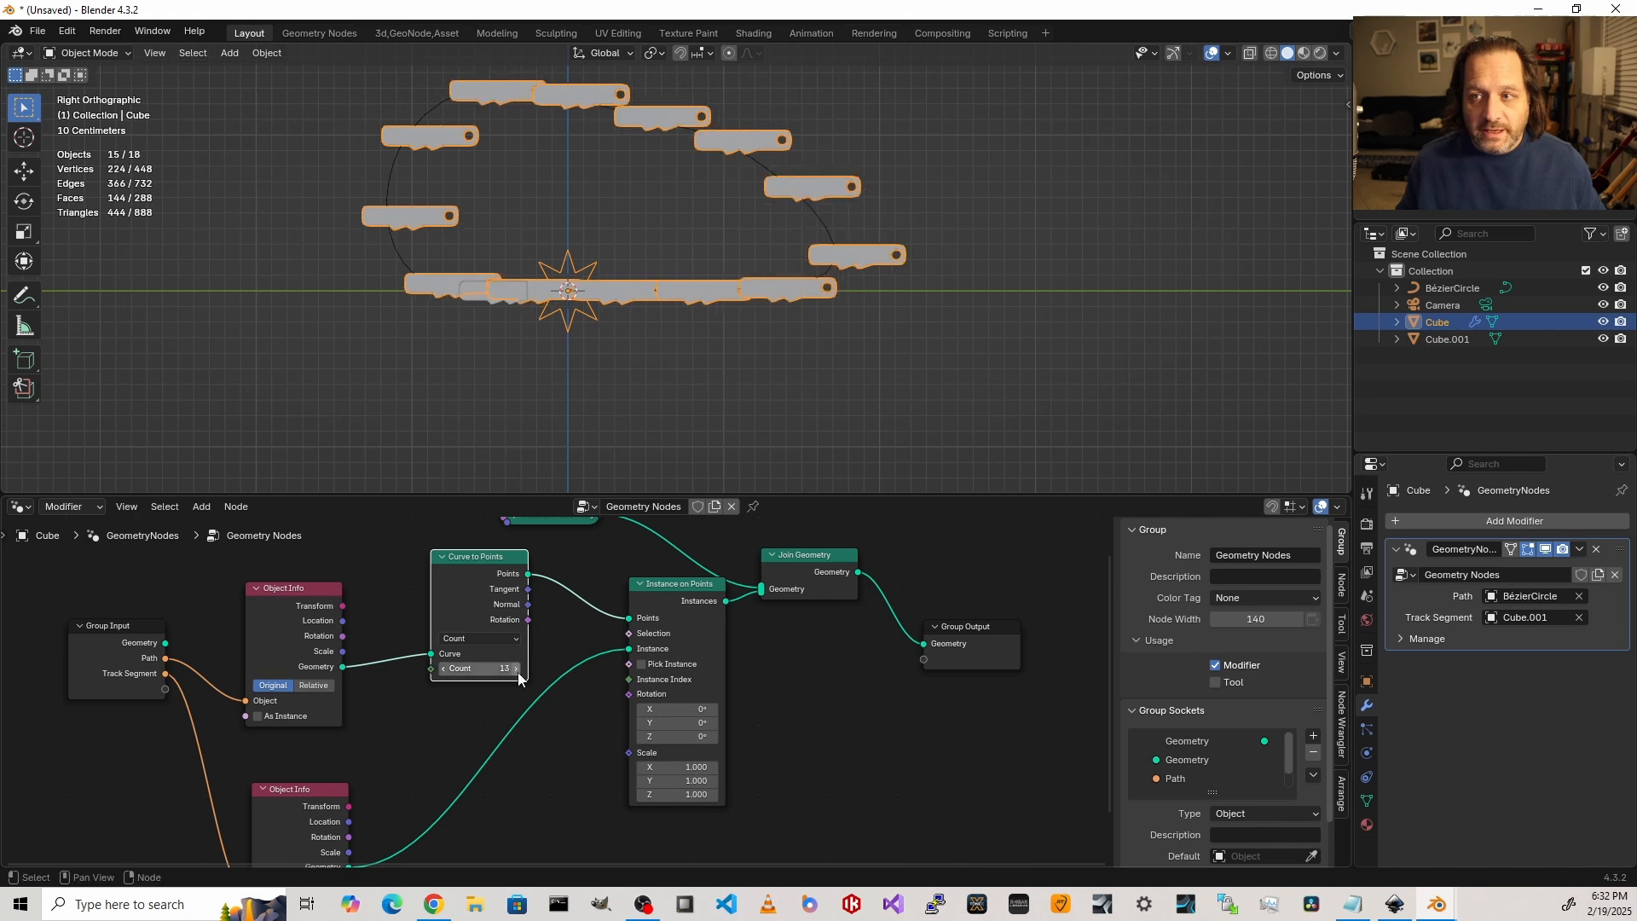
click(517, 669)
click(517, 669)
click(442, 668)
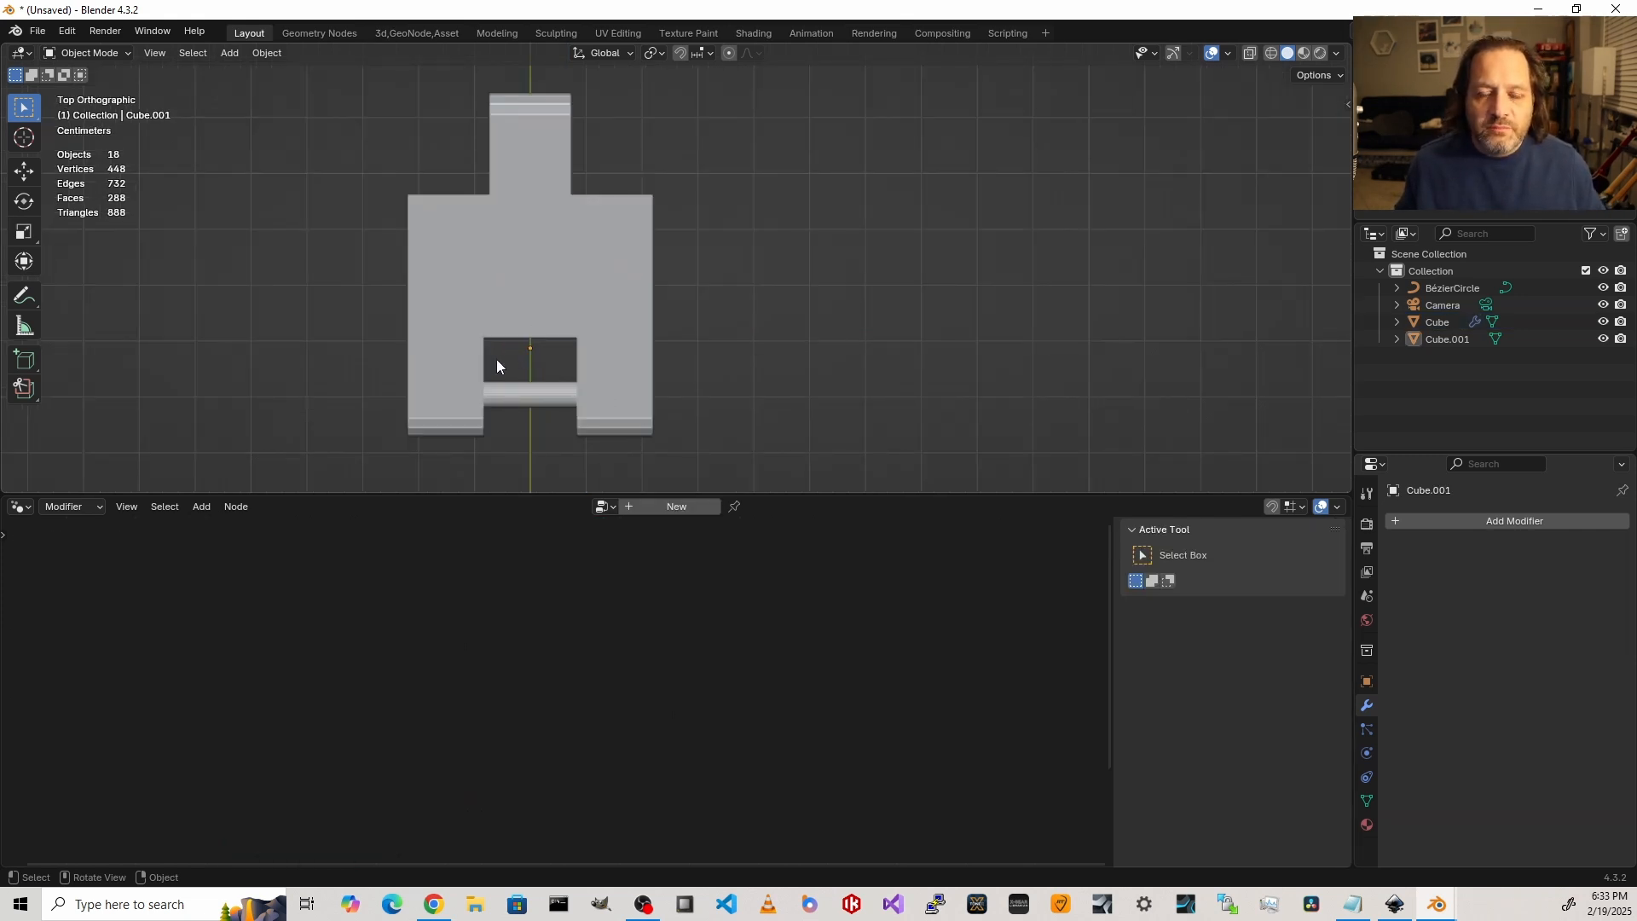
Step: Move the tread link's entire mesh along Y in Edit Mode to bring its hinge pin onto the object's origin
middle_drag(488, 361, 437, 260)
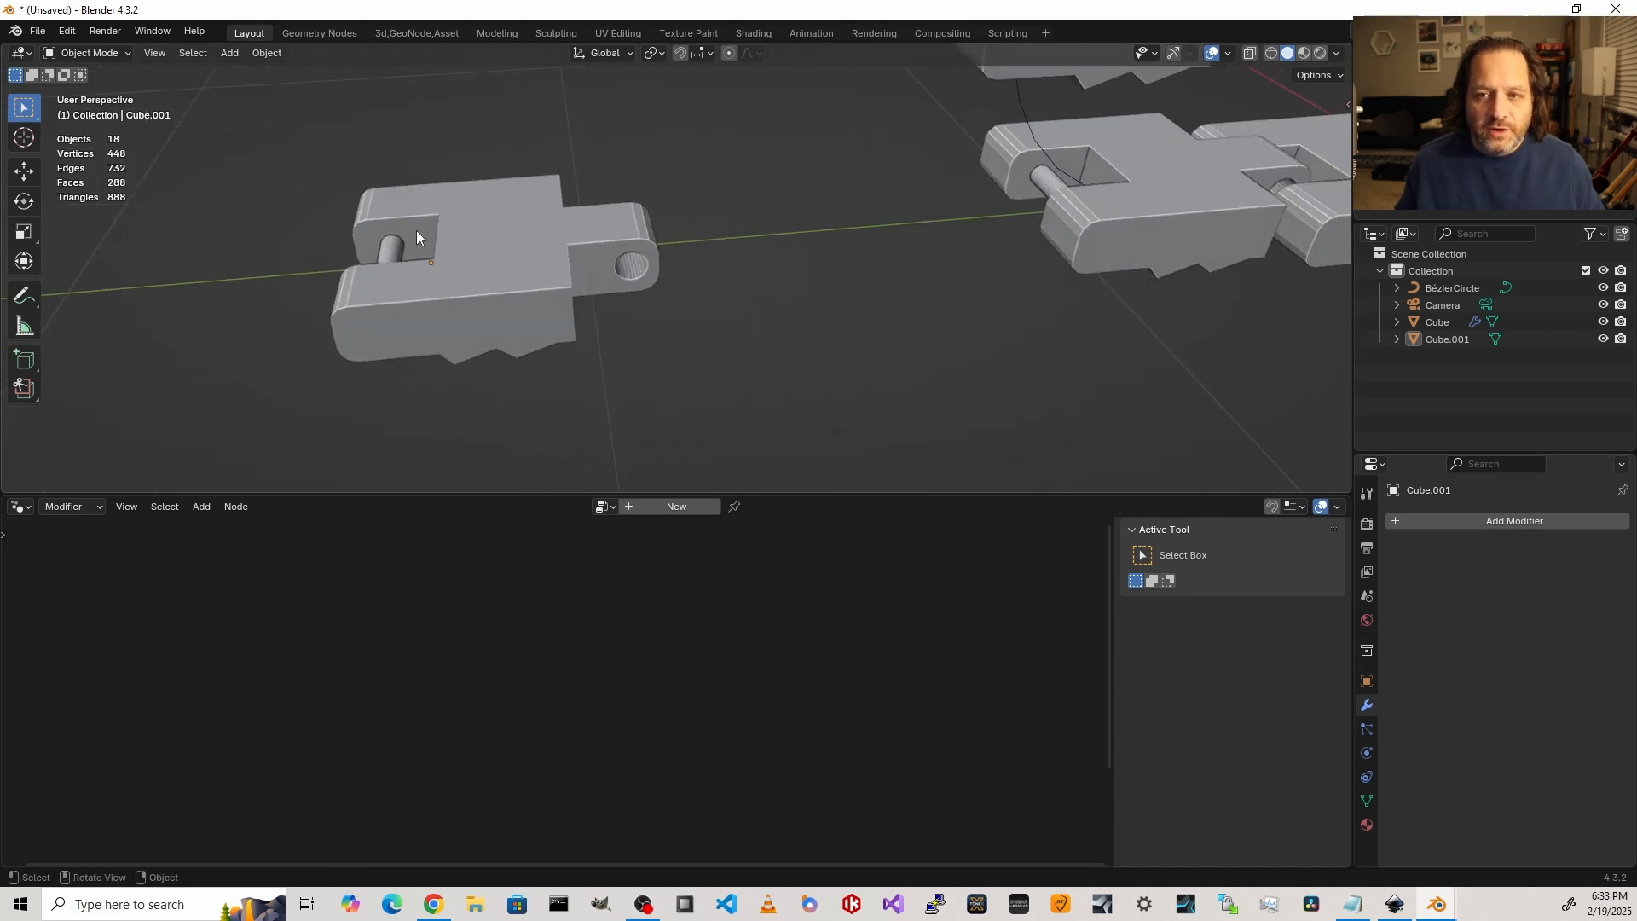
click(475, 309)
alt+middle_drag(479, 316, 478, 257)
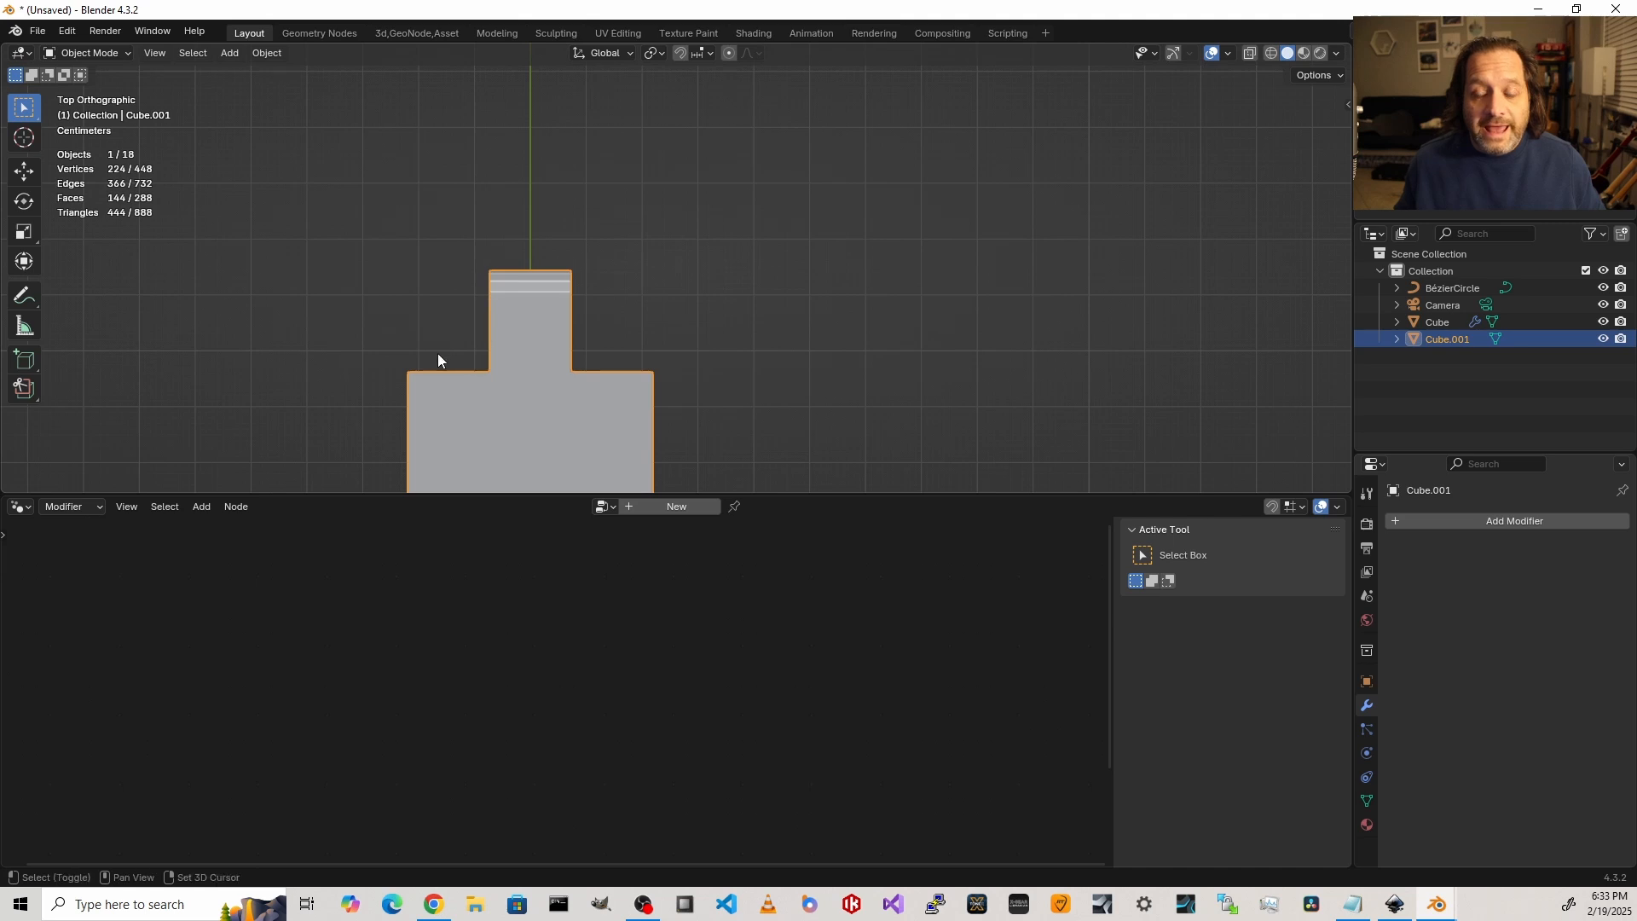
shift+middle_drag(437, 353, 426, 155)
key(Tab)
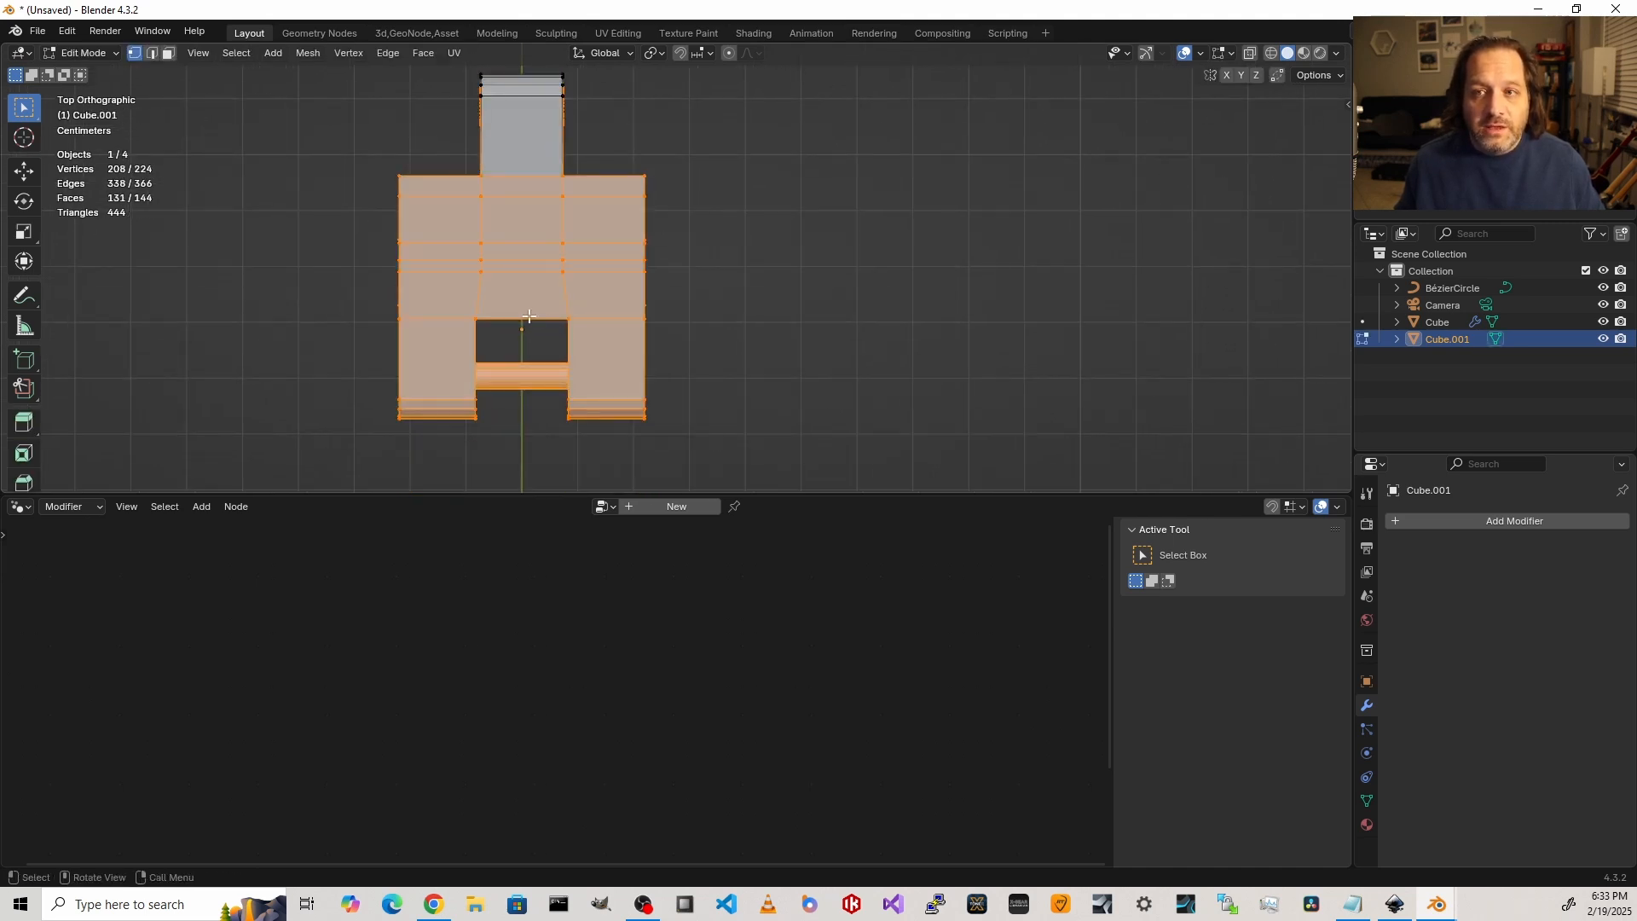
key(a)
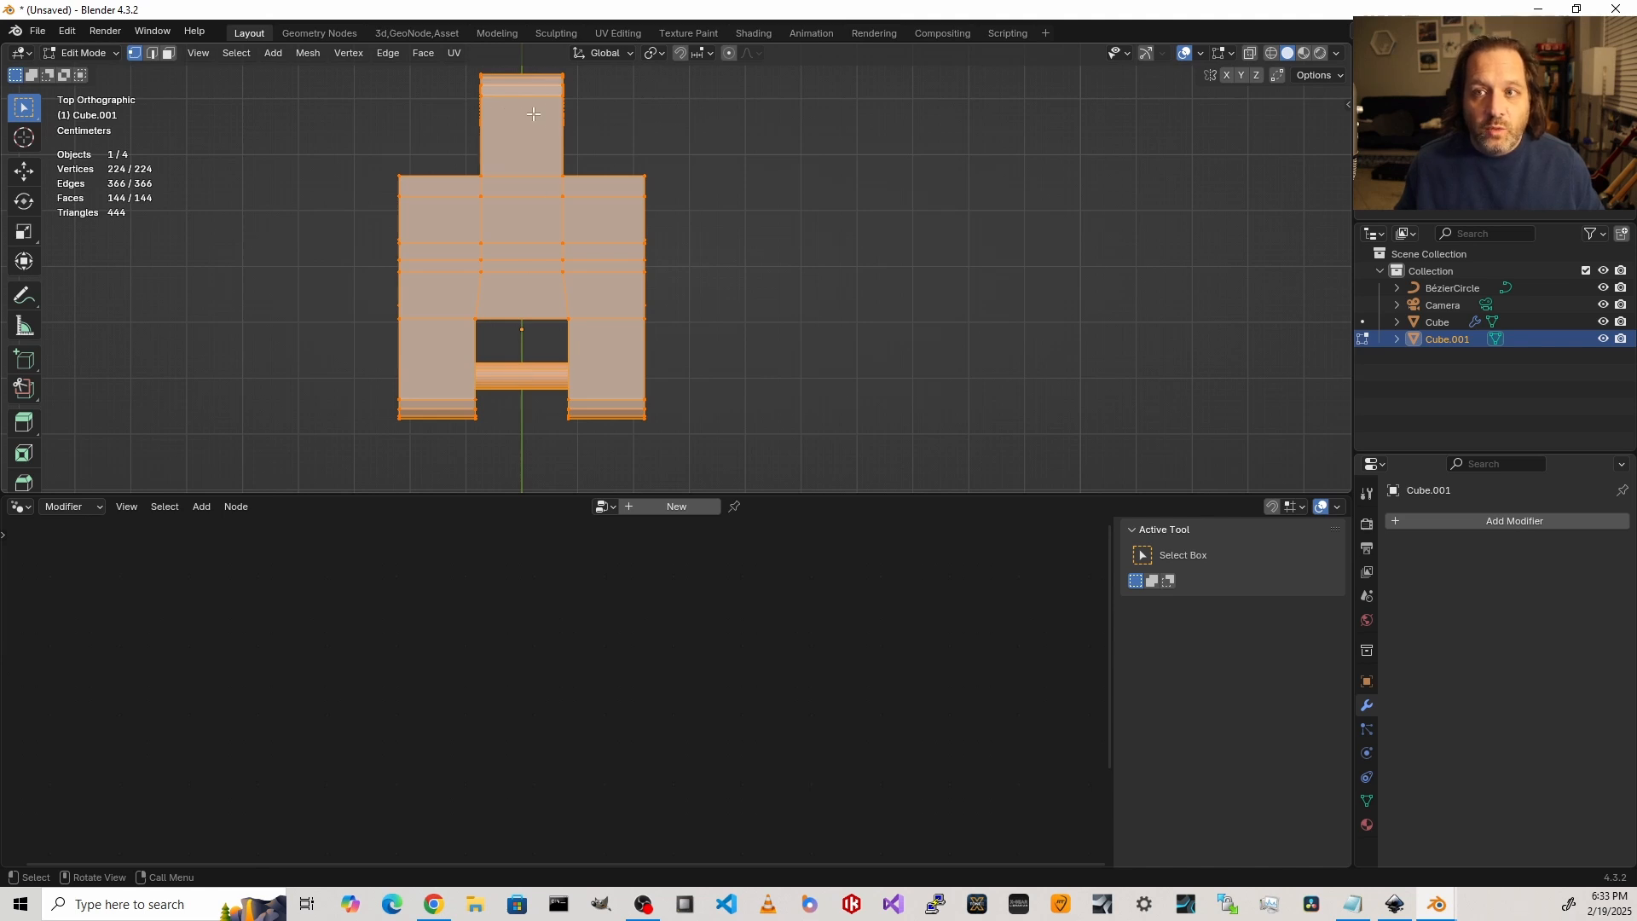
scroll(572, 368, up, 3)
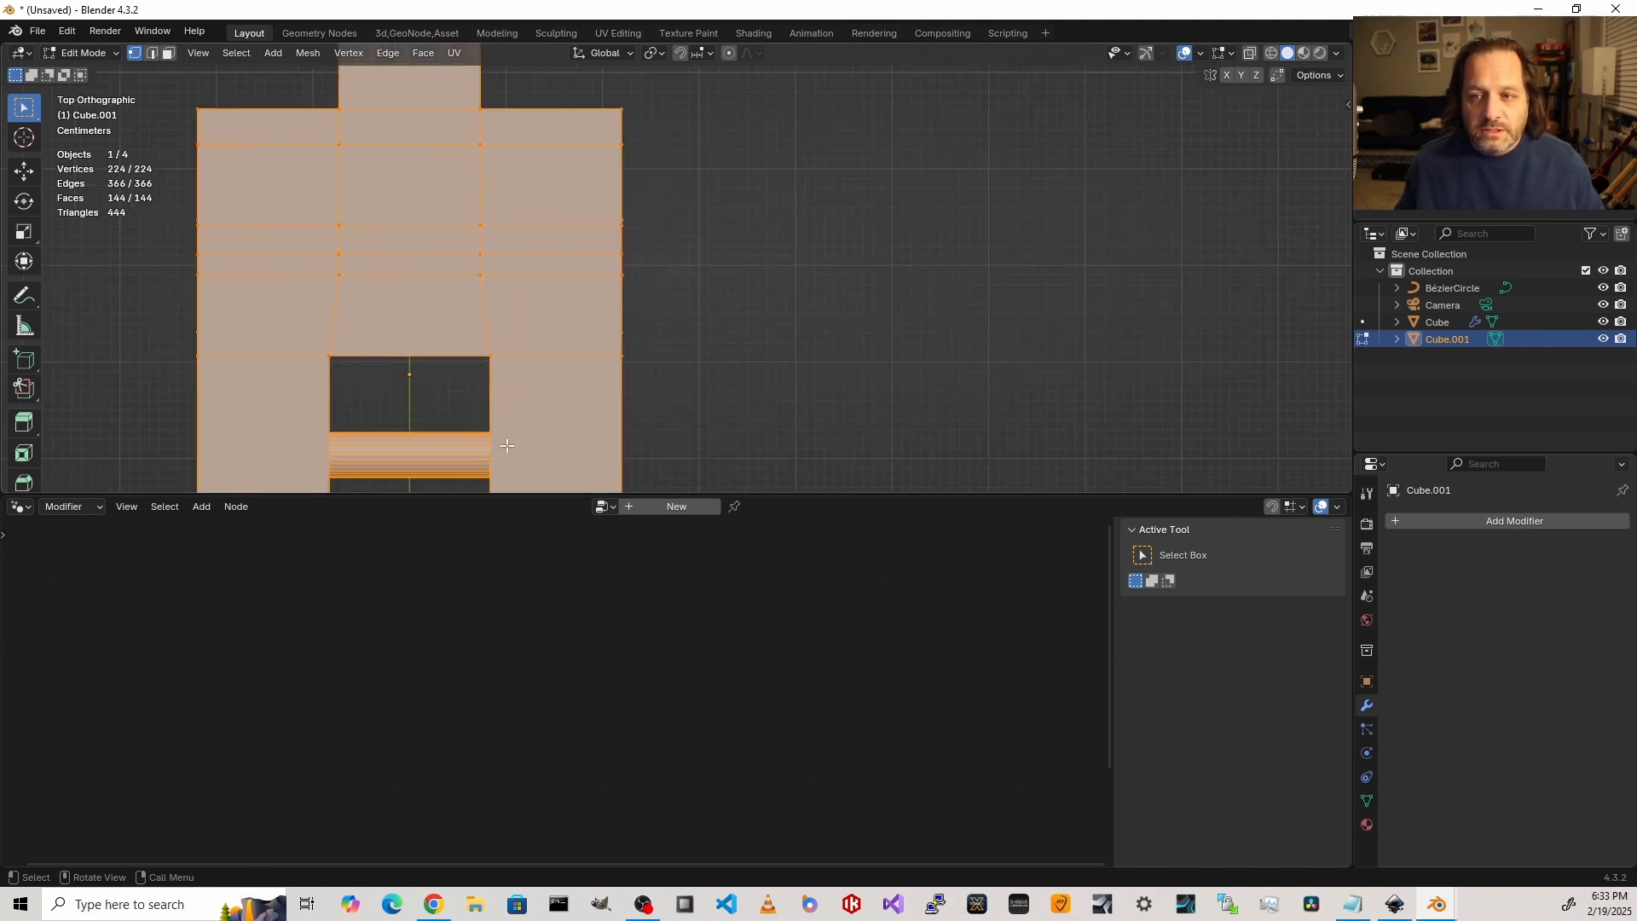
shift+middle_drag(460, 460, 610, 244)
key(shift+z)
key(g)
key(y)
click(585, 309)
Step: Fine-tune the link mesh along Y to centre the hinge pin on the origin, and return to Object Mode
scroll(585, 309, up, 7)
key(g)
key(y)
click(668, 274)
scroll(668, 275, up, 7)
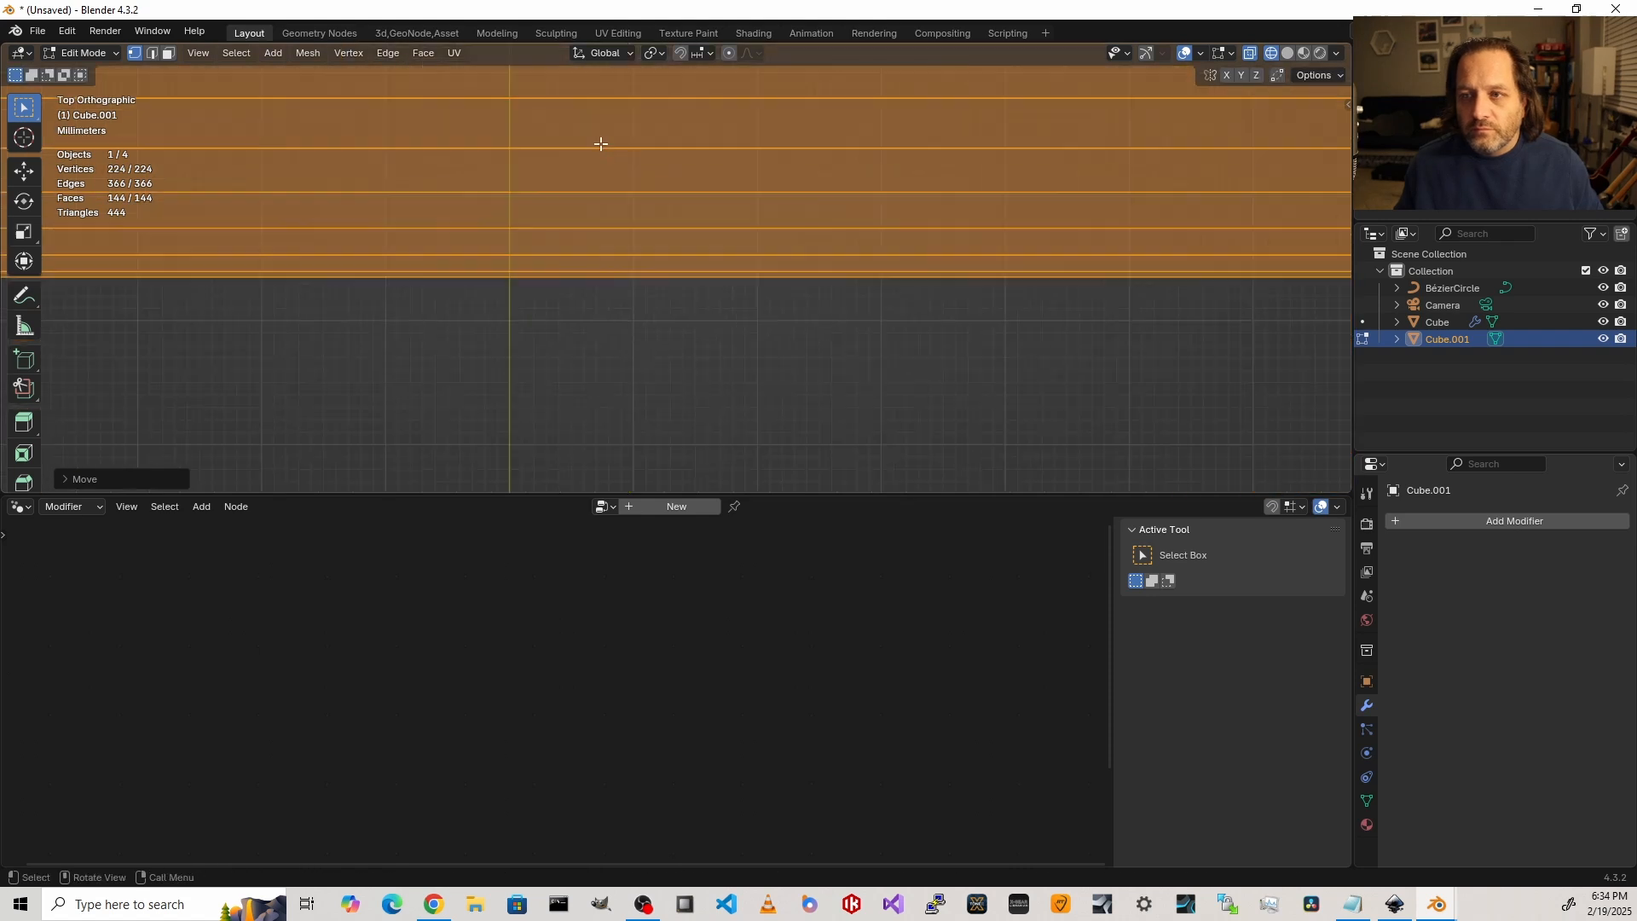
key(Tab)
scroll(479, 284, down, 10)
middle_drag(479, 285, 671, 381)
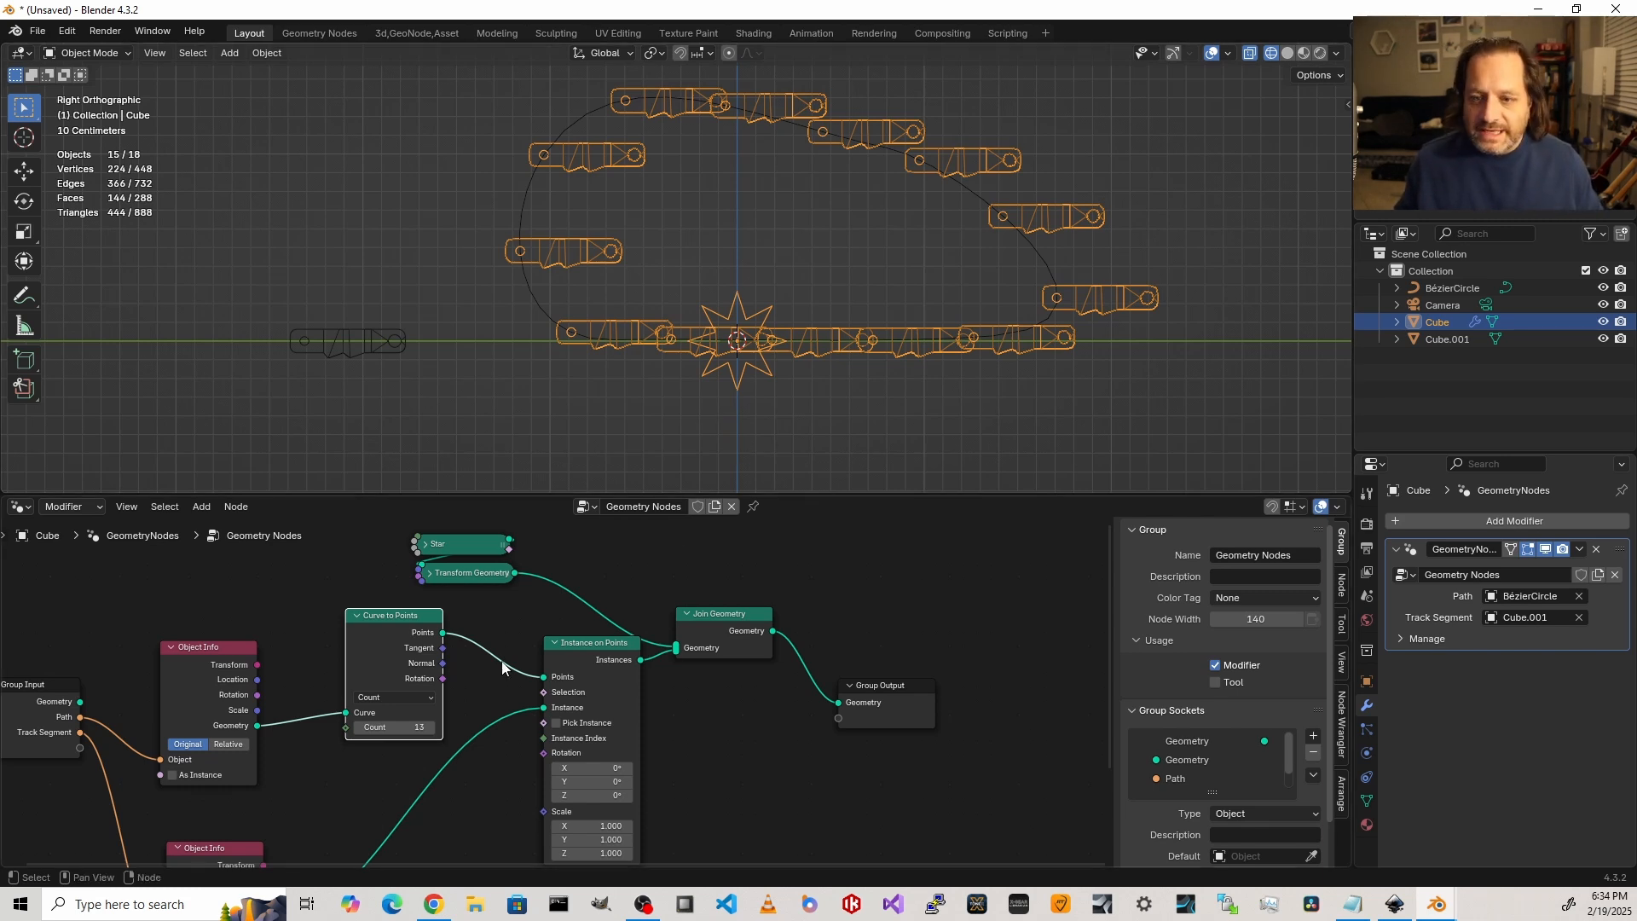
Step: Reposition the Path's Object Info node and the Instance on Points node to tidy the node layout
drag(207, 664, 203, 636)
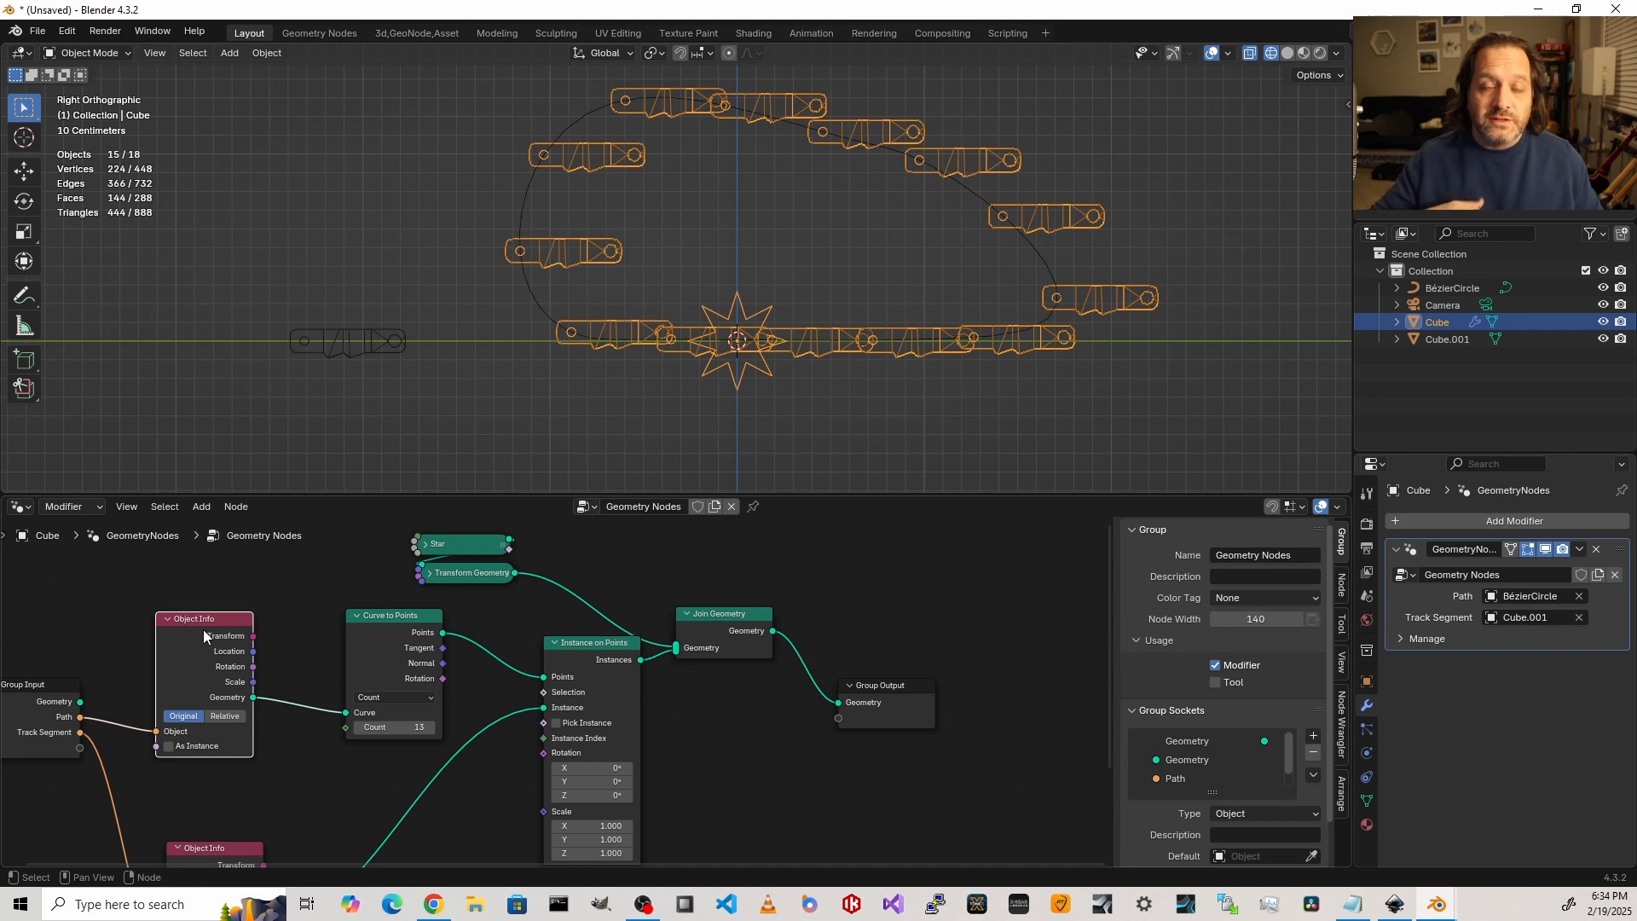
middle_drag(203, 629, 249, 530)
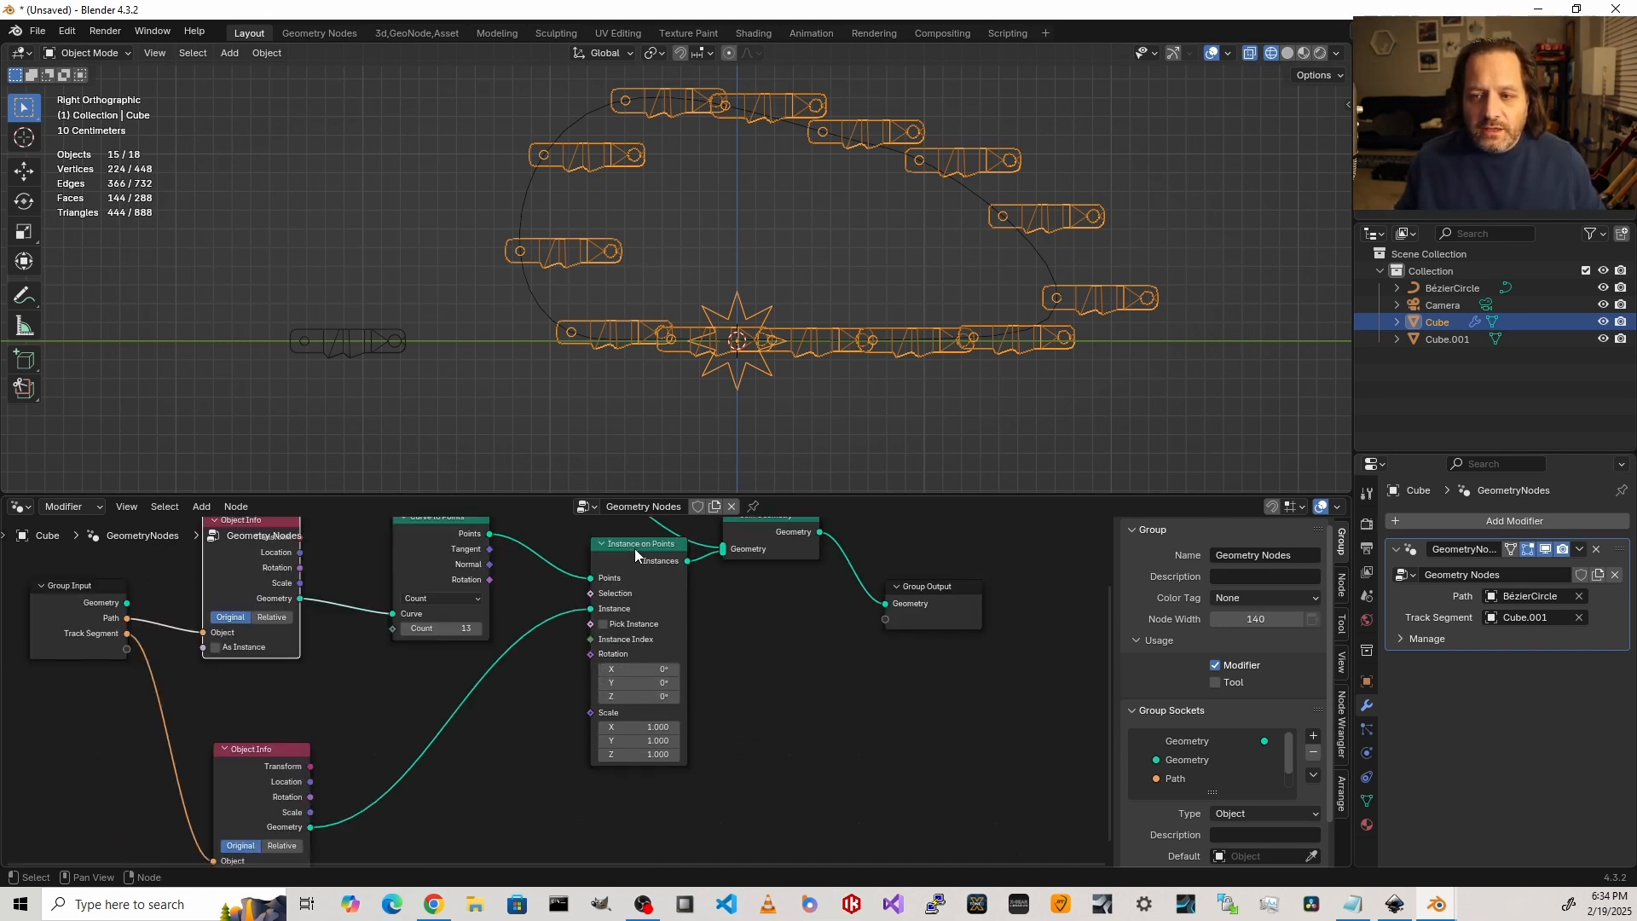
drag(636, 551, 601, 562)
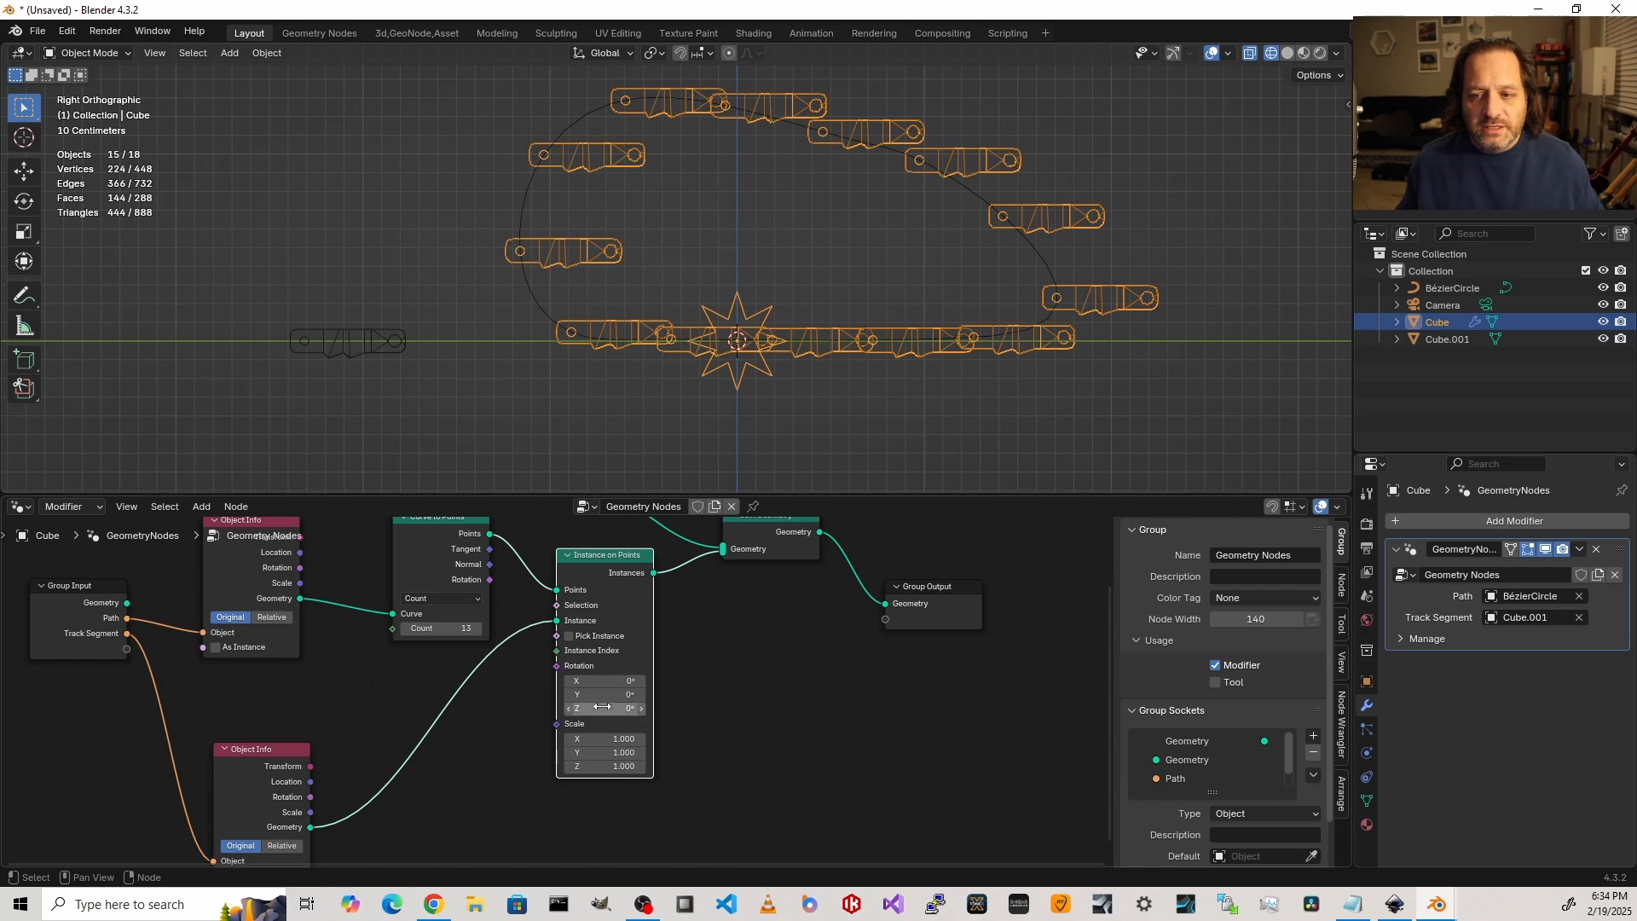
Step: Draw an annotation line between the hinge pins of two neighbouring links in the side view, and undo it
middle_drag(664, 401, 685, 162)
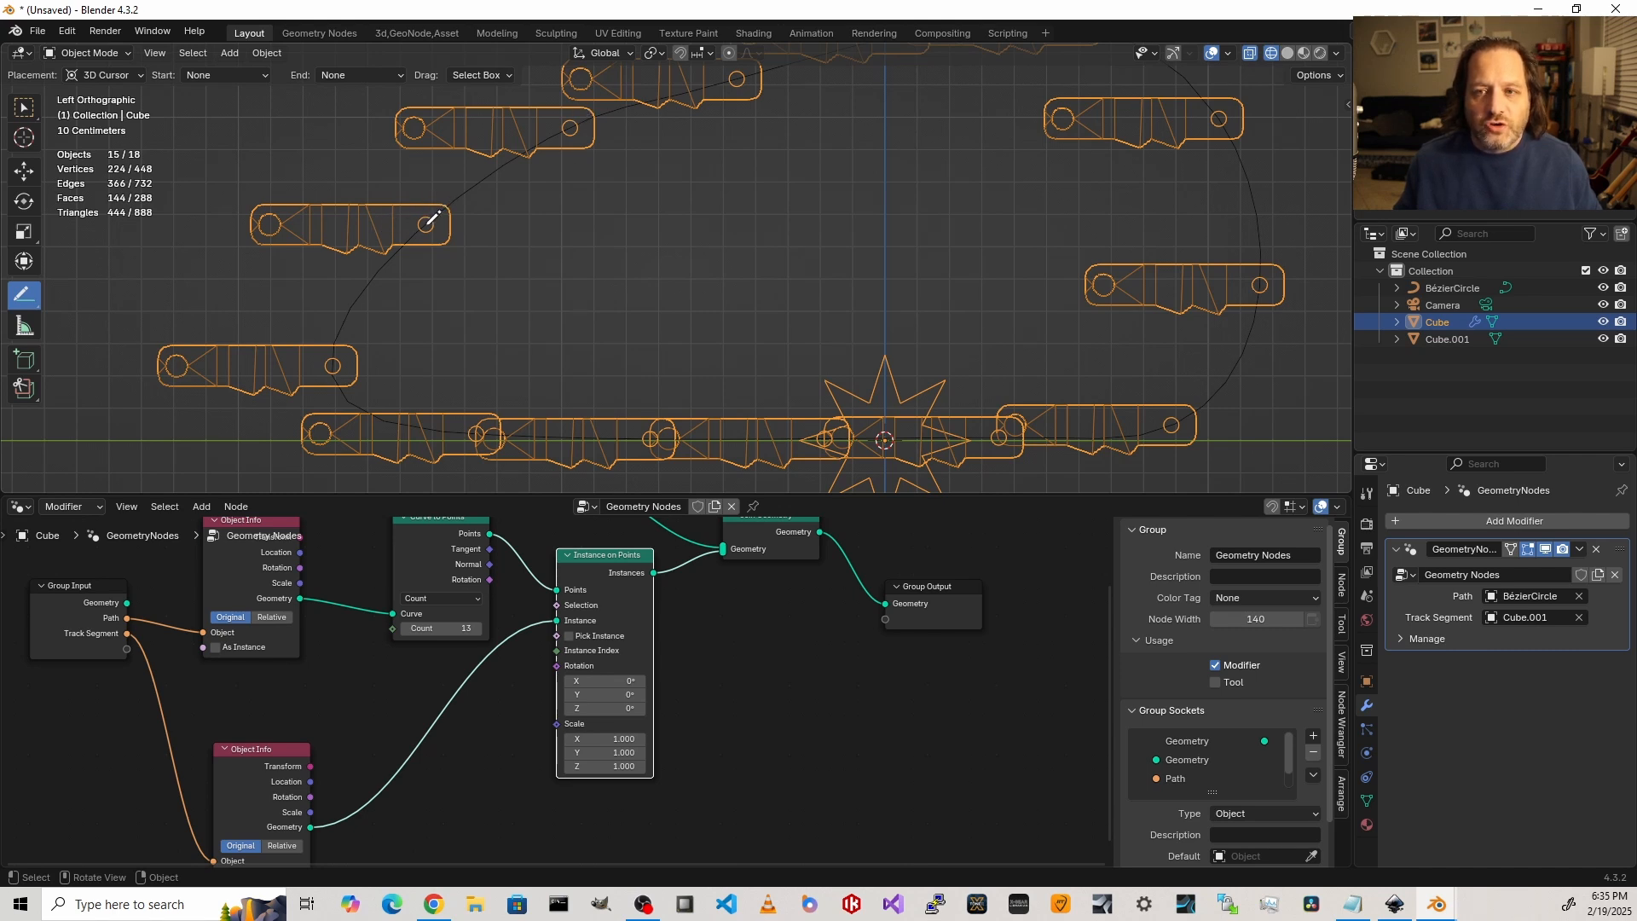
drag(426, 223, 580, 116)
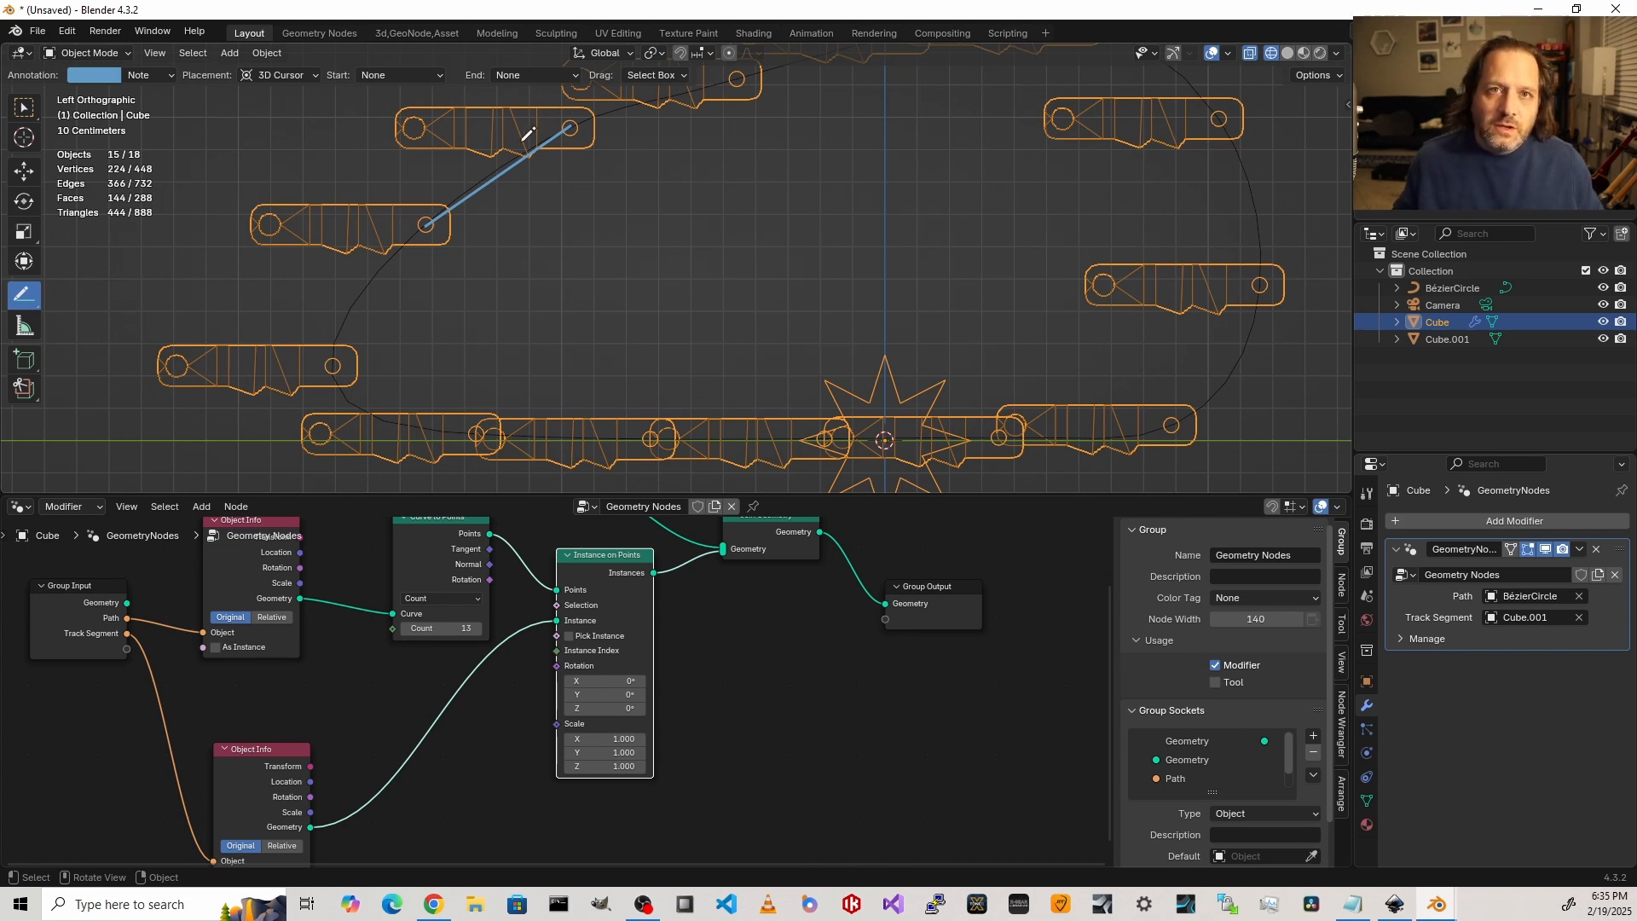
key(ctrl+z)
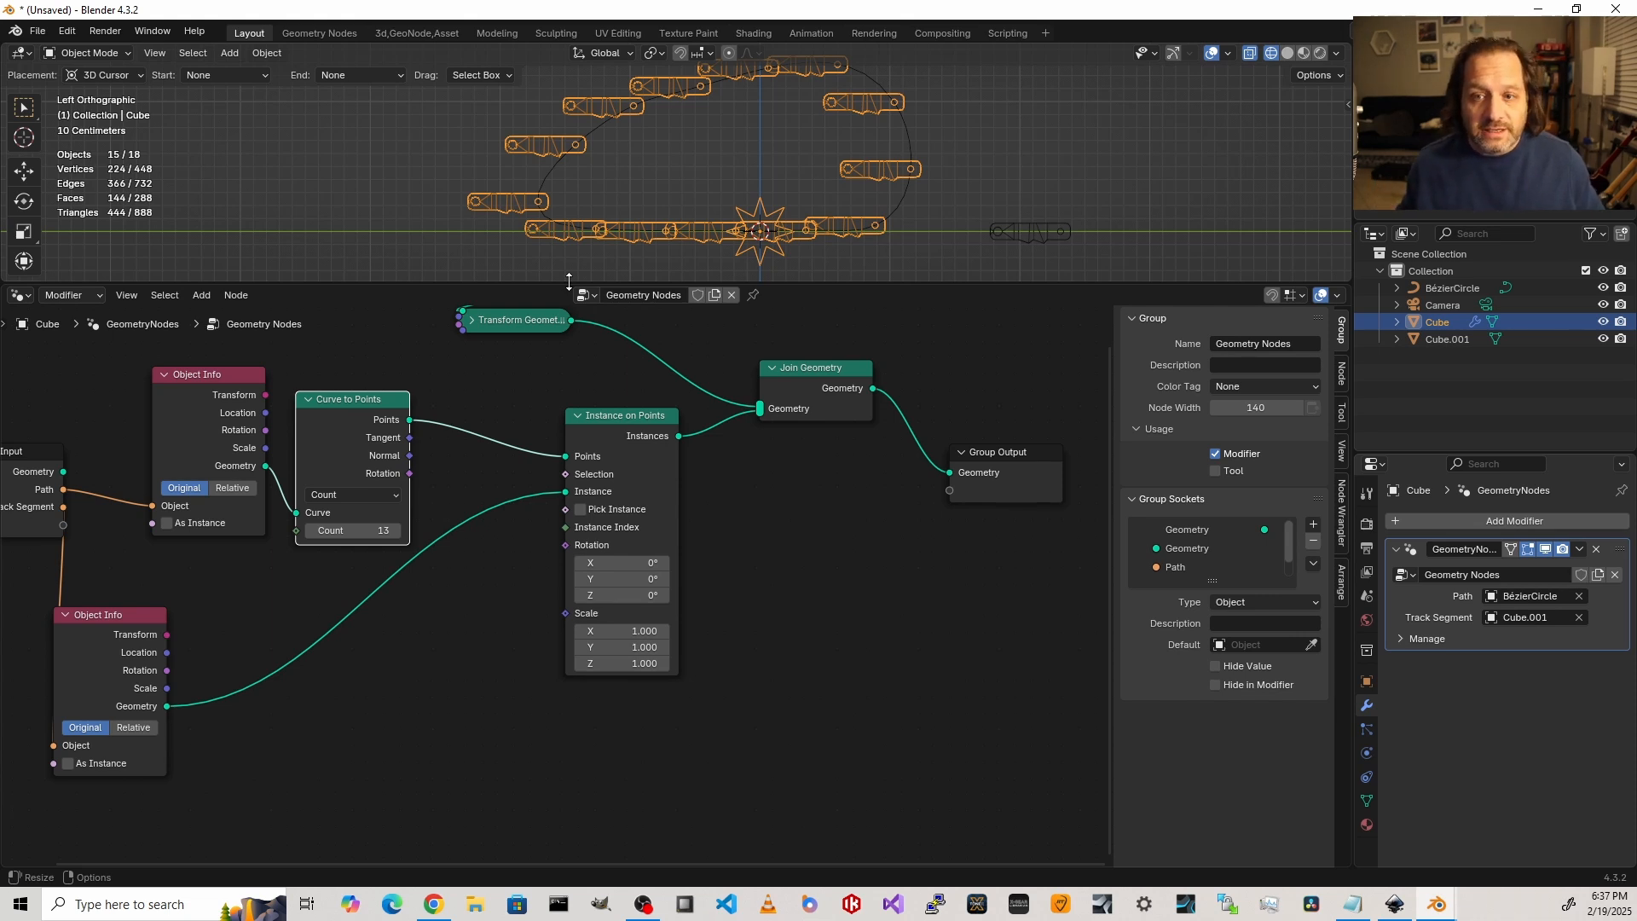
Step: Add a Sample Index node set to Vector and connect the Curve to Points node's Points output to its Geometry input
drag(599, 545, 659, 563)
key(shift+a)
text(sample i)
key(Return)
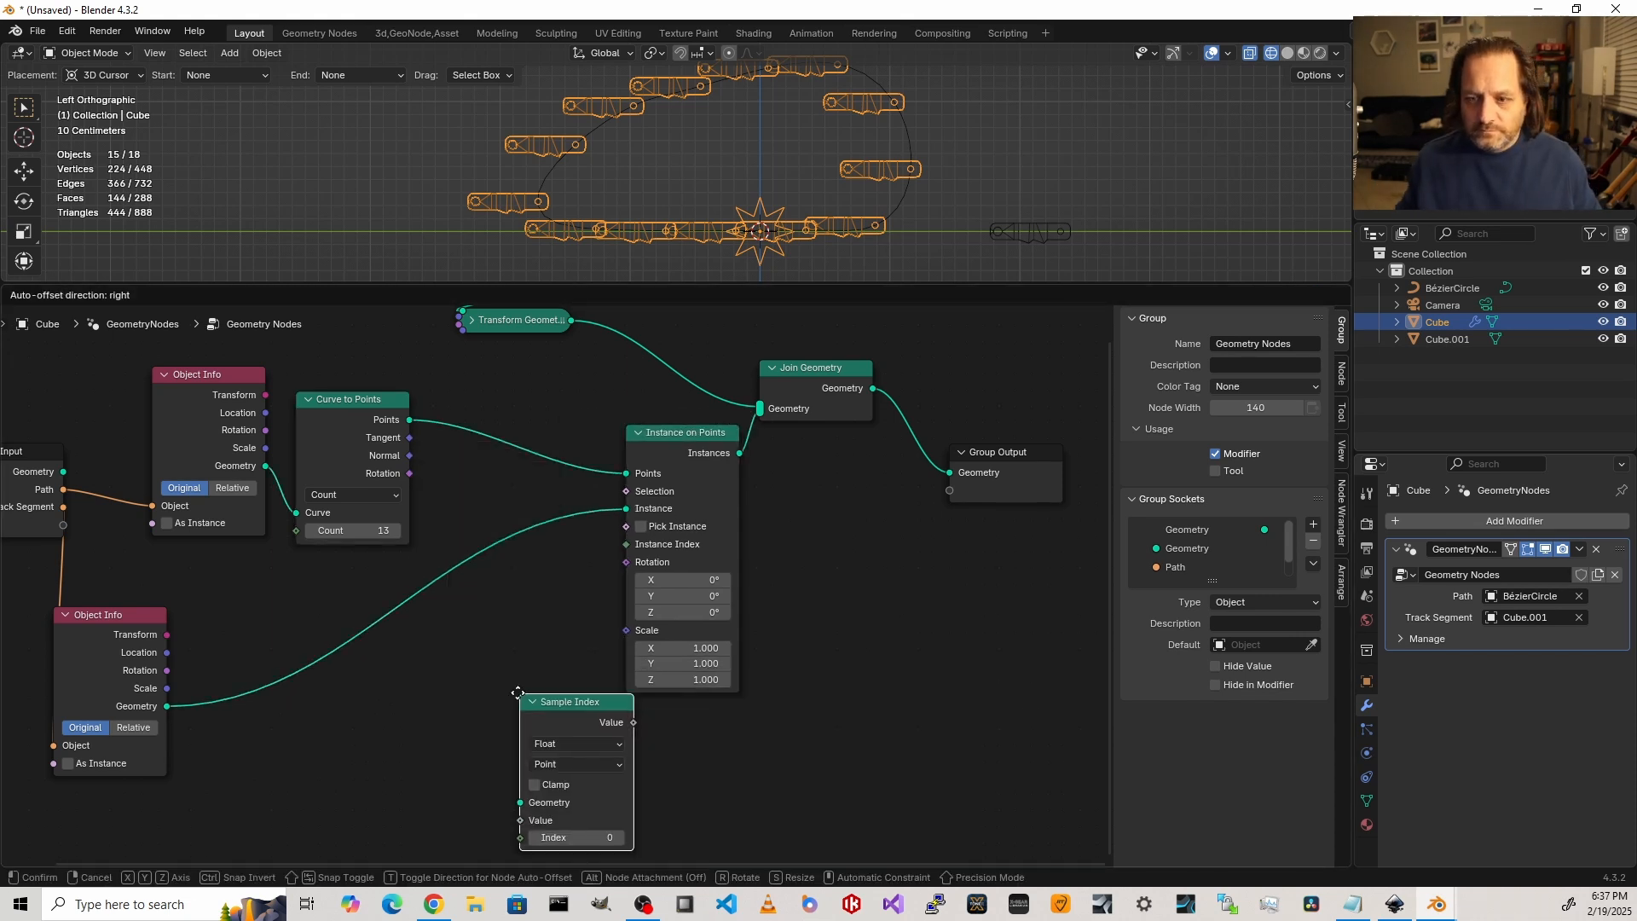
click(474, 619)
drag(411, 418, 477, 724)
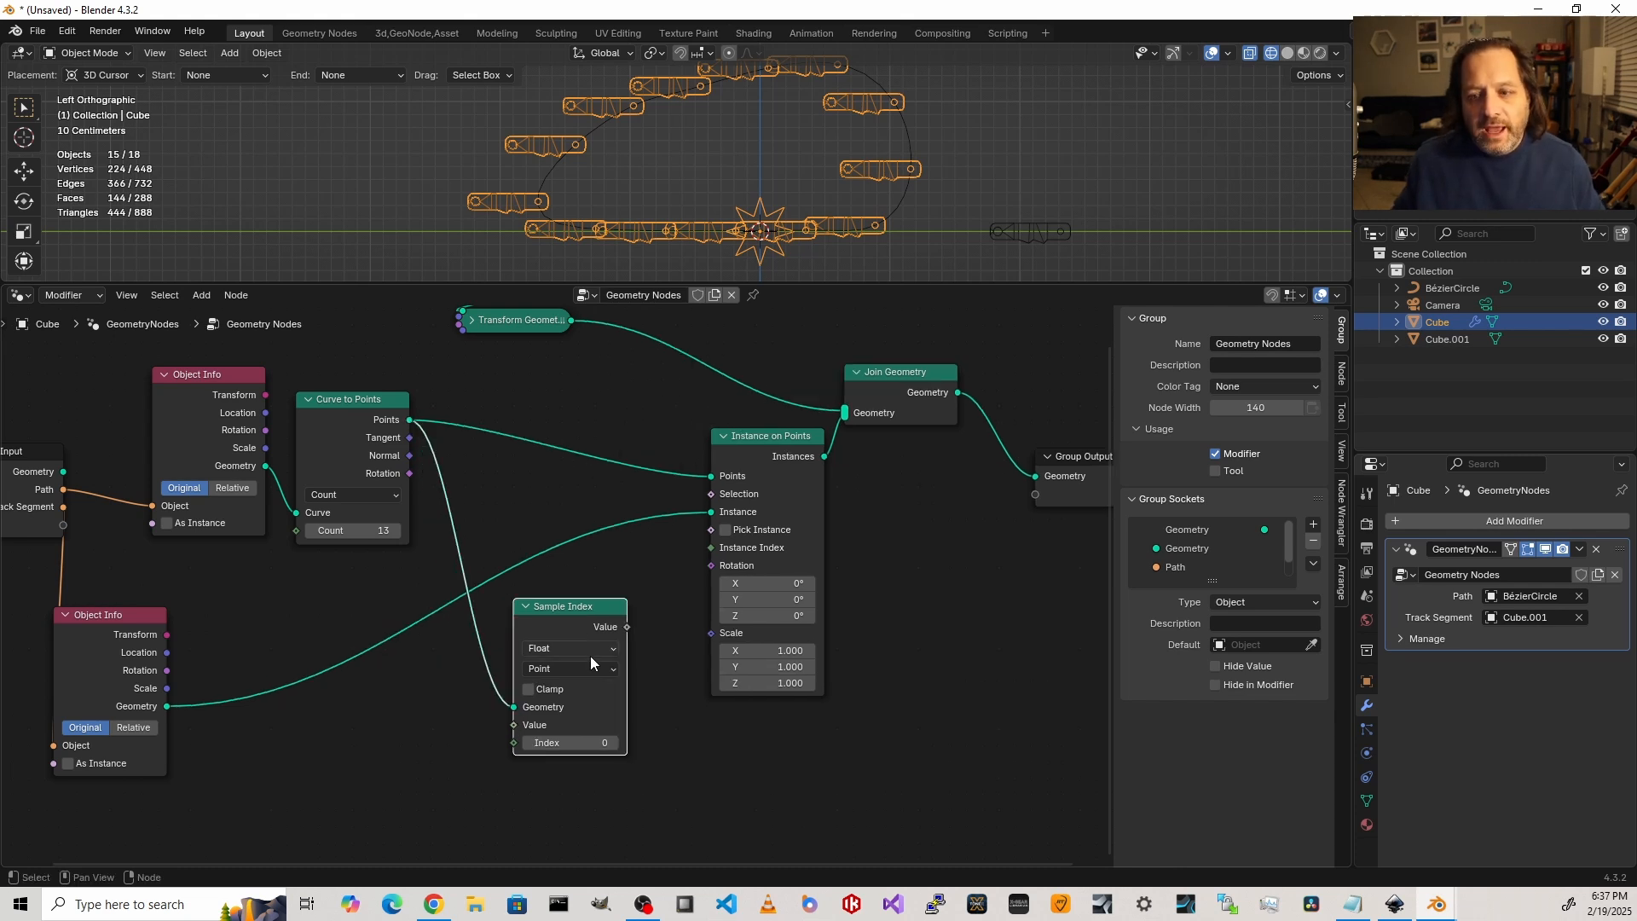
click(585, 648)
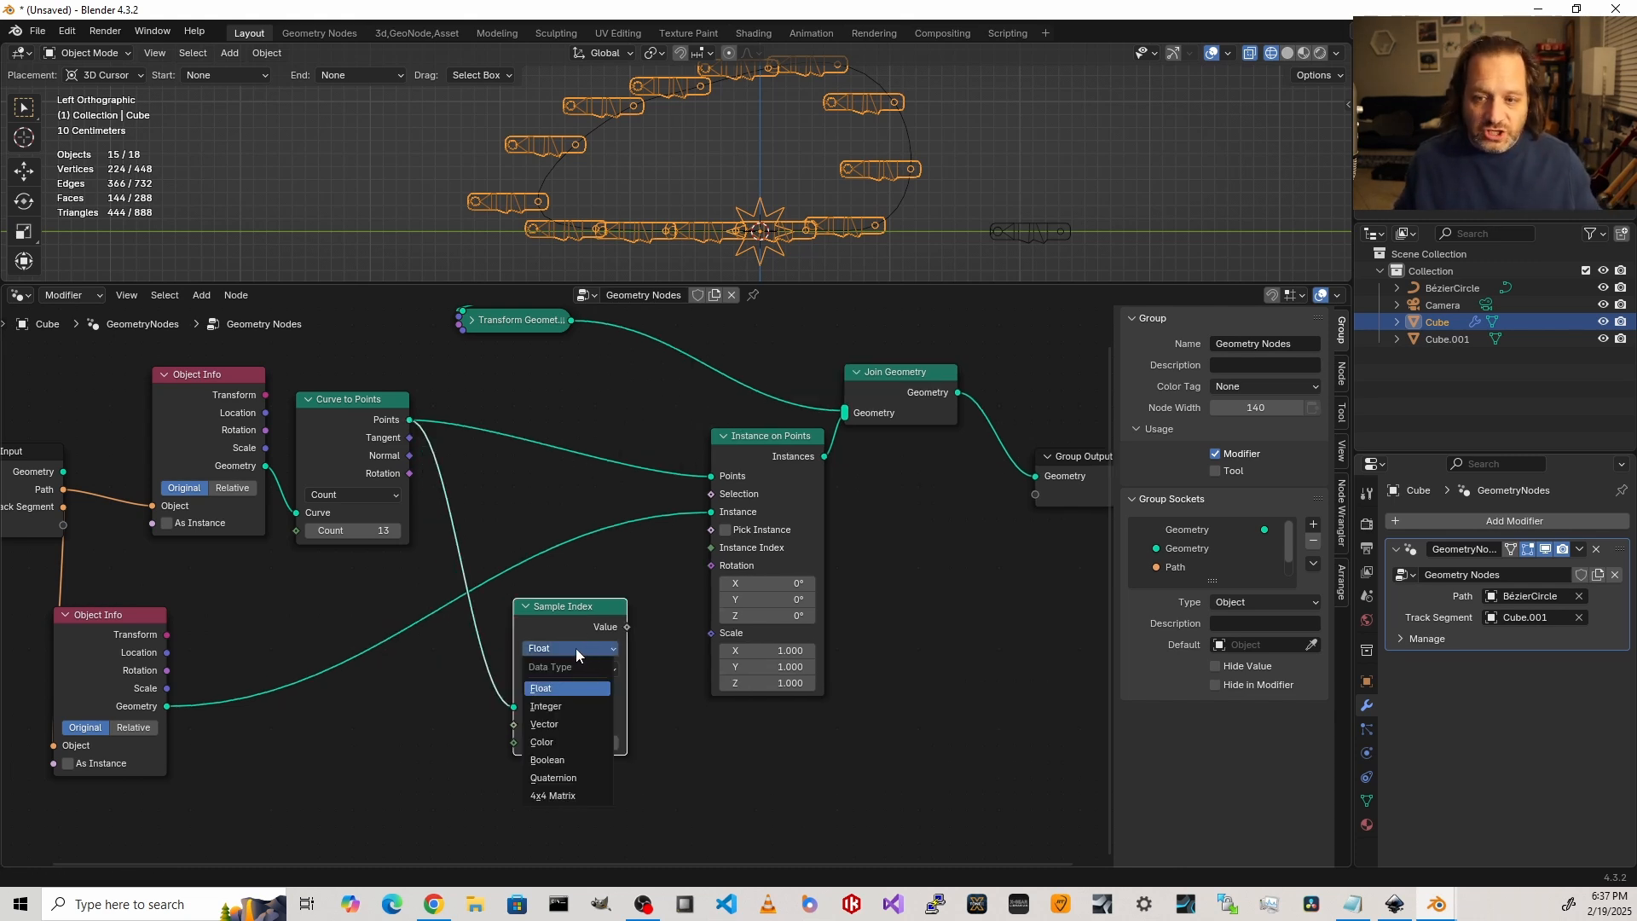
click(556, 728)
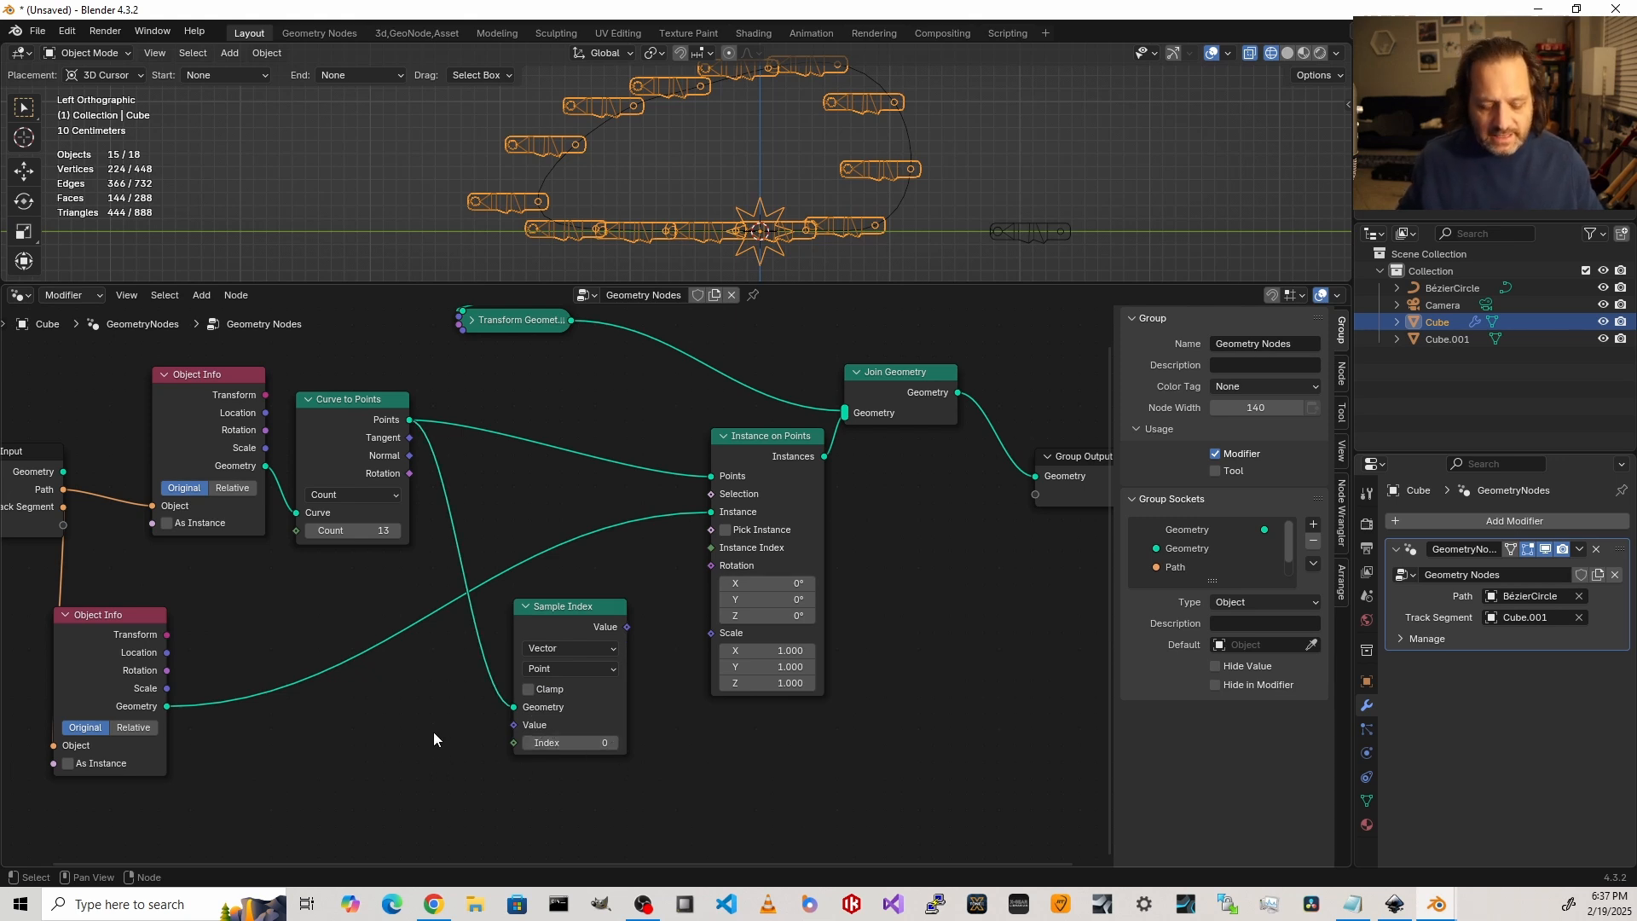
Step: Add a Position node and connect it to the Sample Index node's Value input
key(shift+a)
text(pois)
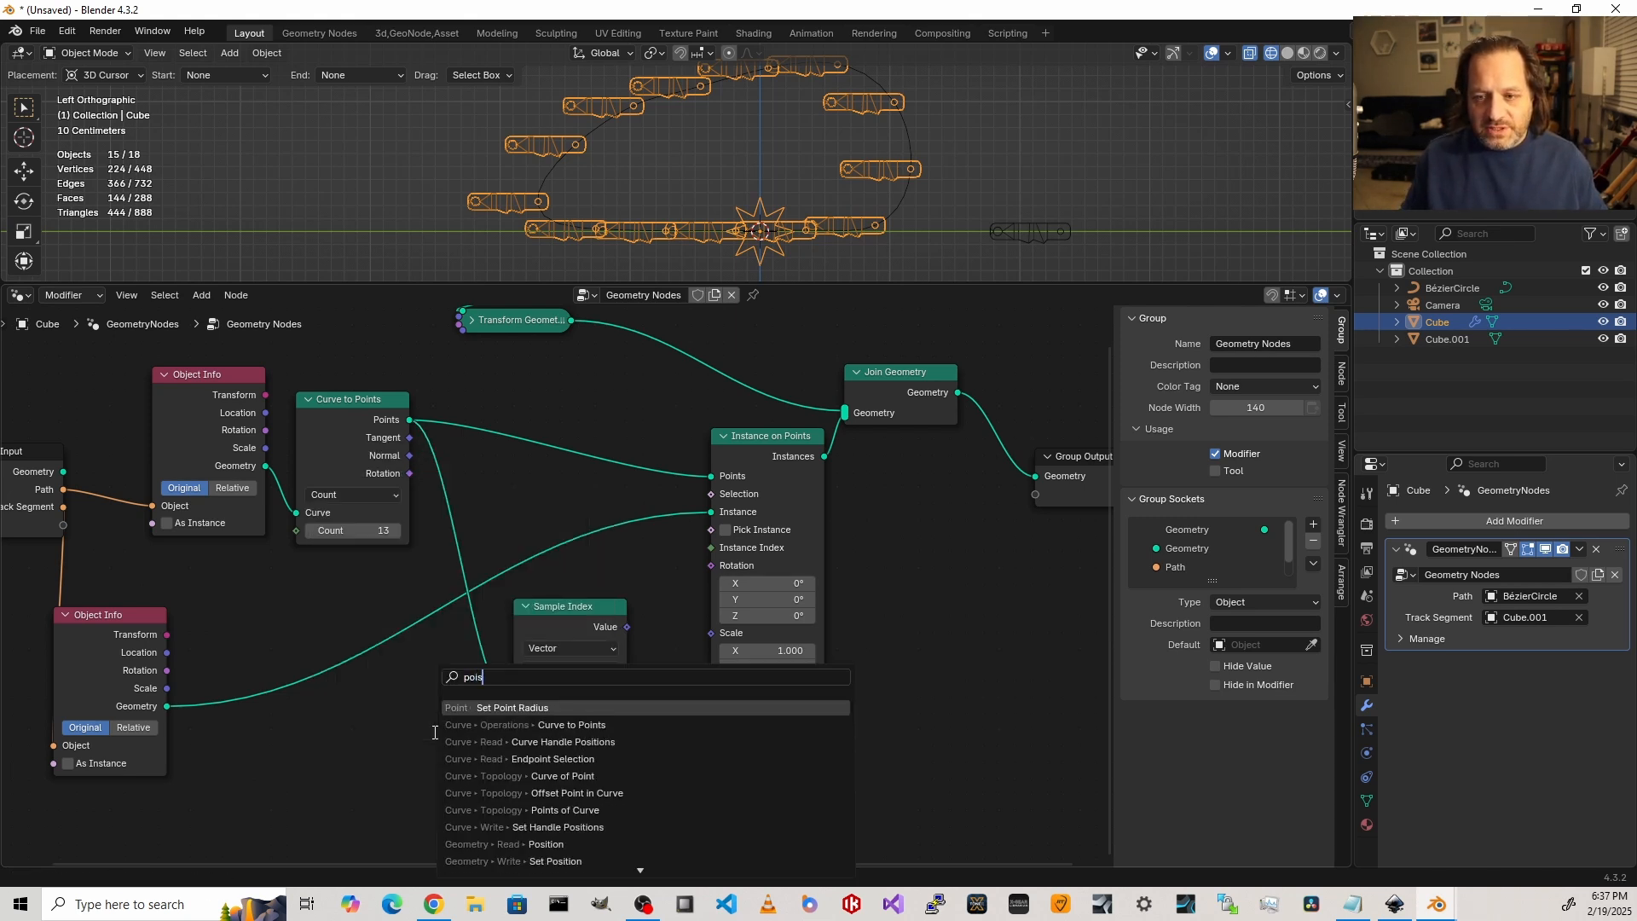
key(BackSpace)
key(BackSpace)
text(s)
key(Return)
click(327, 683)
drag(438, 706, 513, 724)
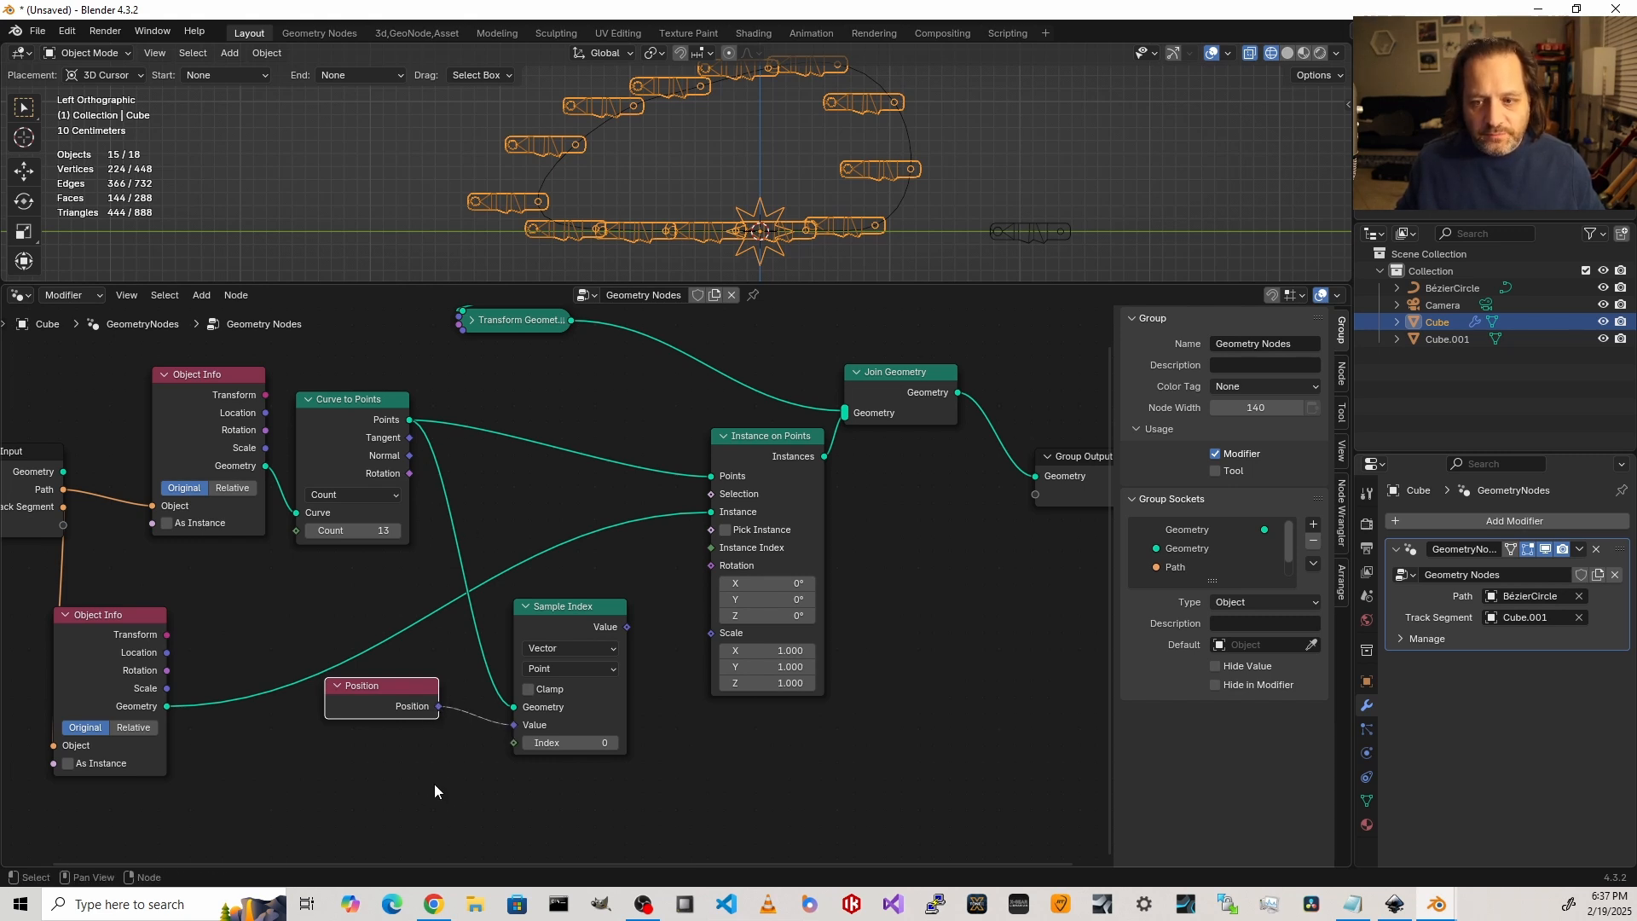
Step: Add an Index node below Position and connect it to the Sample Index node's Index input
click(391, 764)
key(shift+a)
text(index)
key(Return)
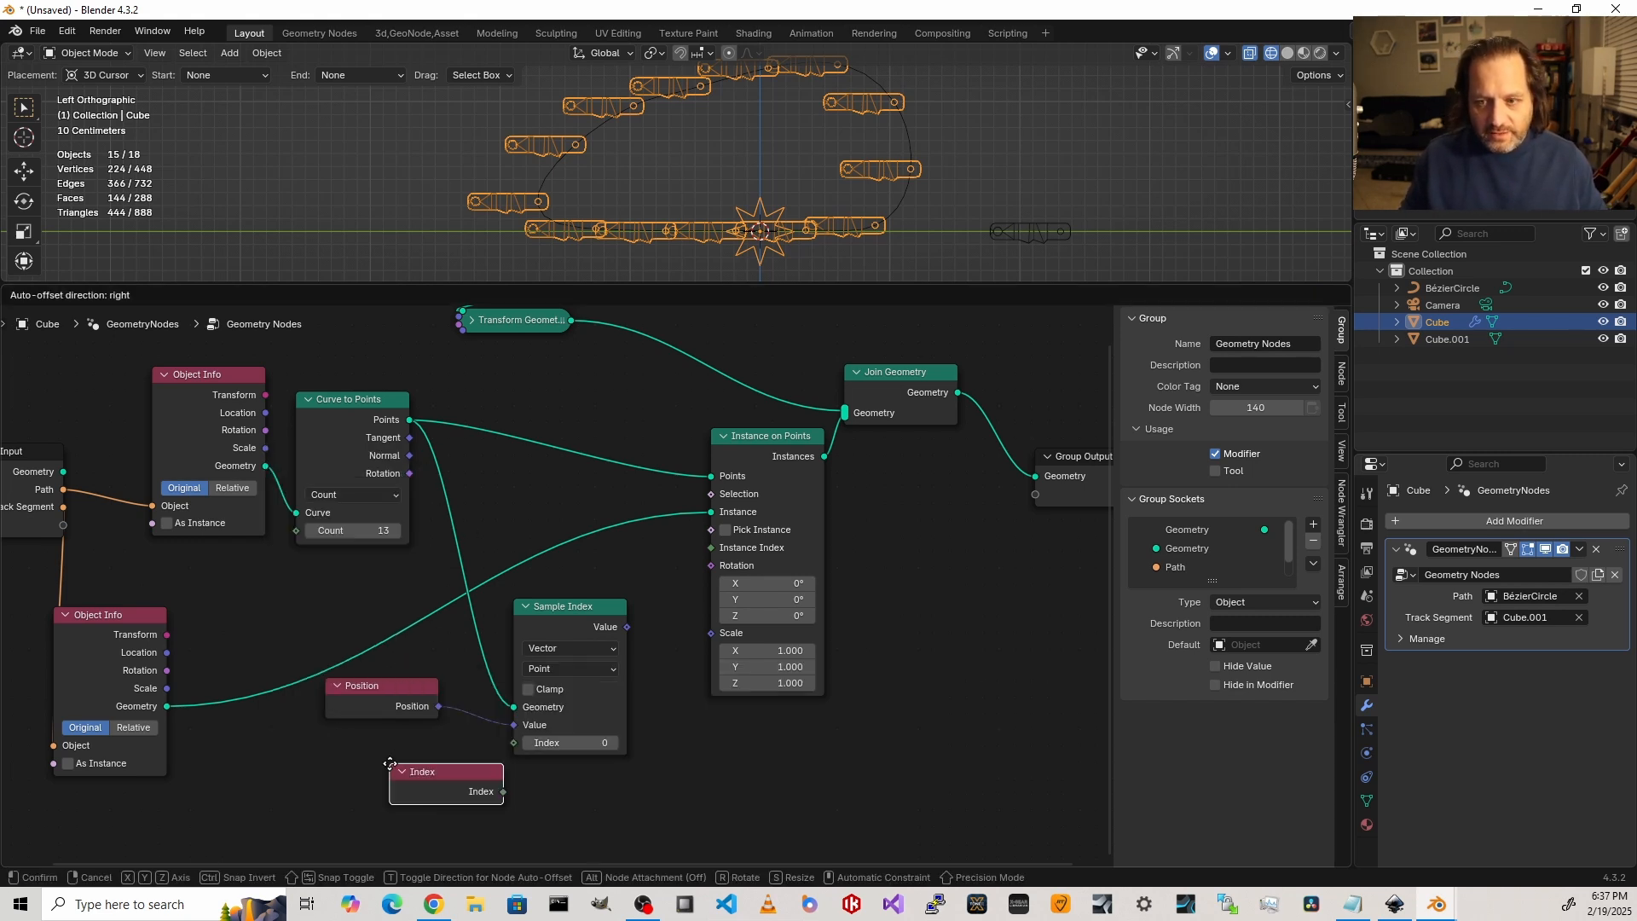
click(327, 727)
drag(439, 755, 497, 755)
drag(381, 742, 385, 757)
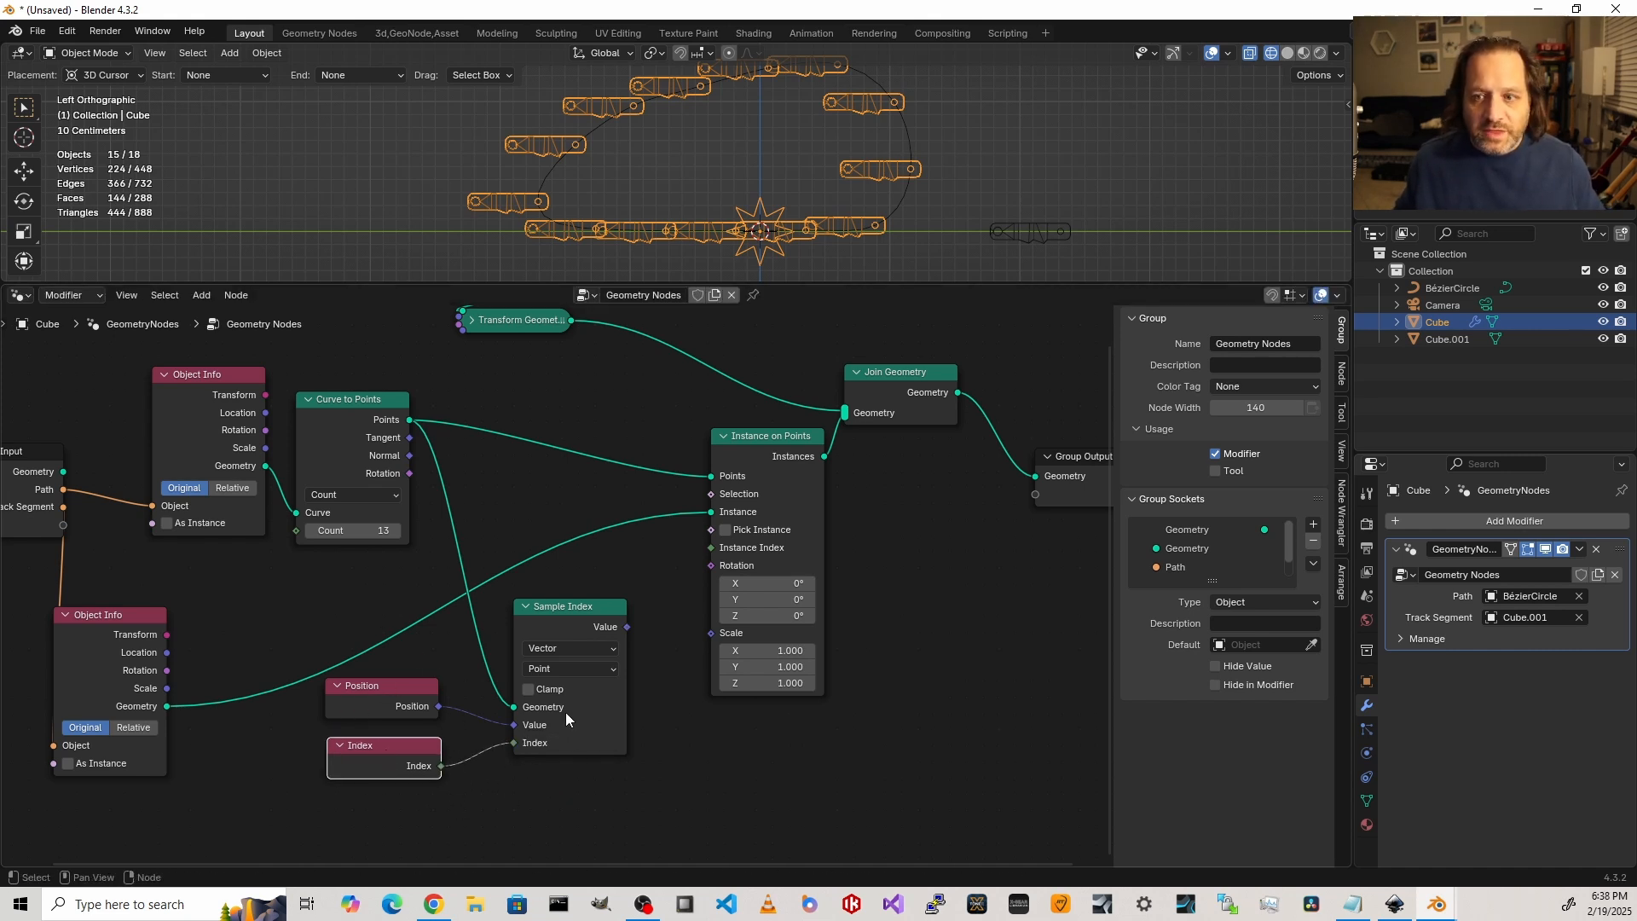
Step: Duplicate the Sample Index, Position and Index nodes together and place the copies below the originals
middle_drag(597, 592, 406, 620)
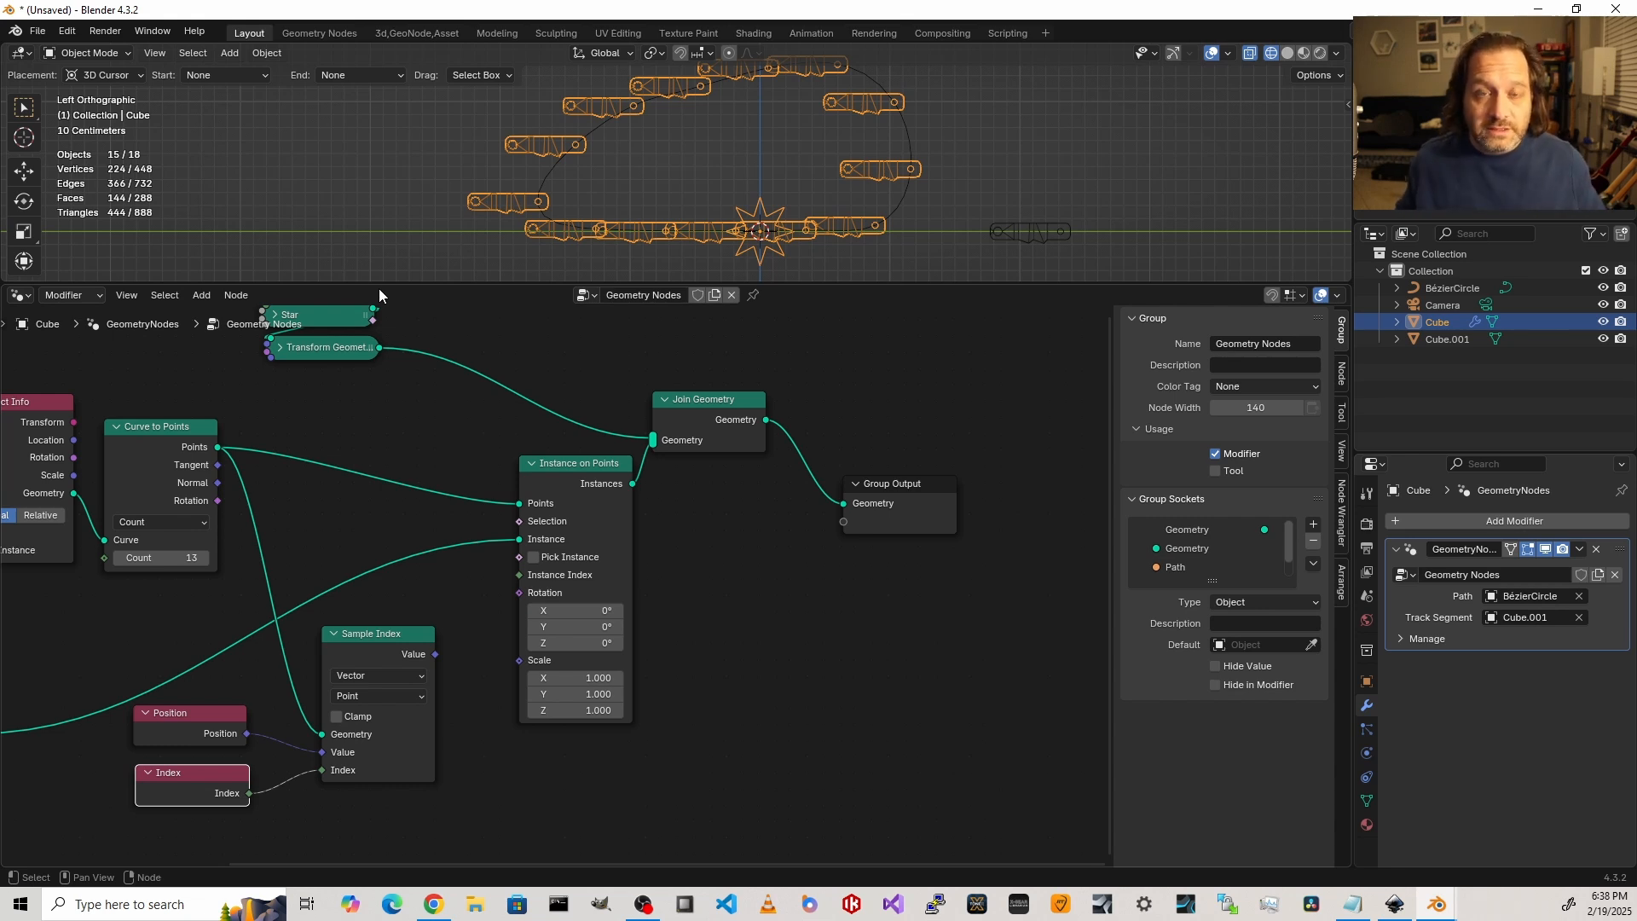
middle_drag(359, 745, 341, 540)
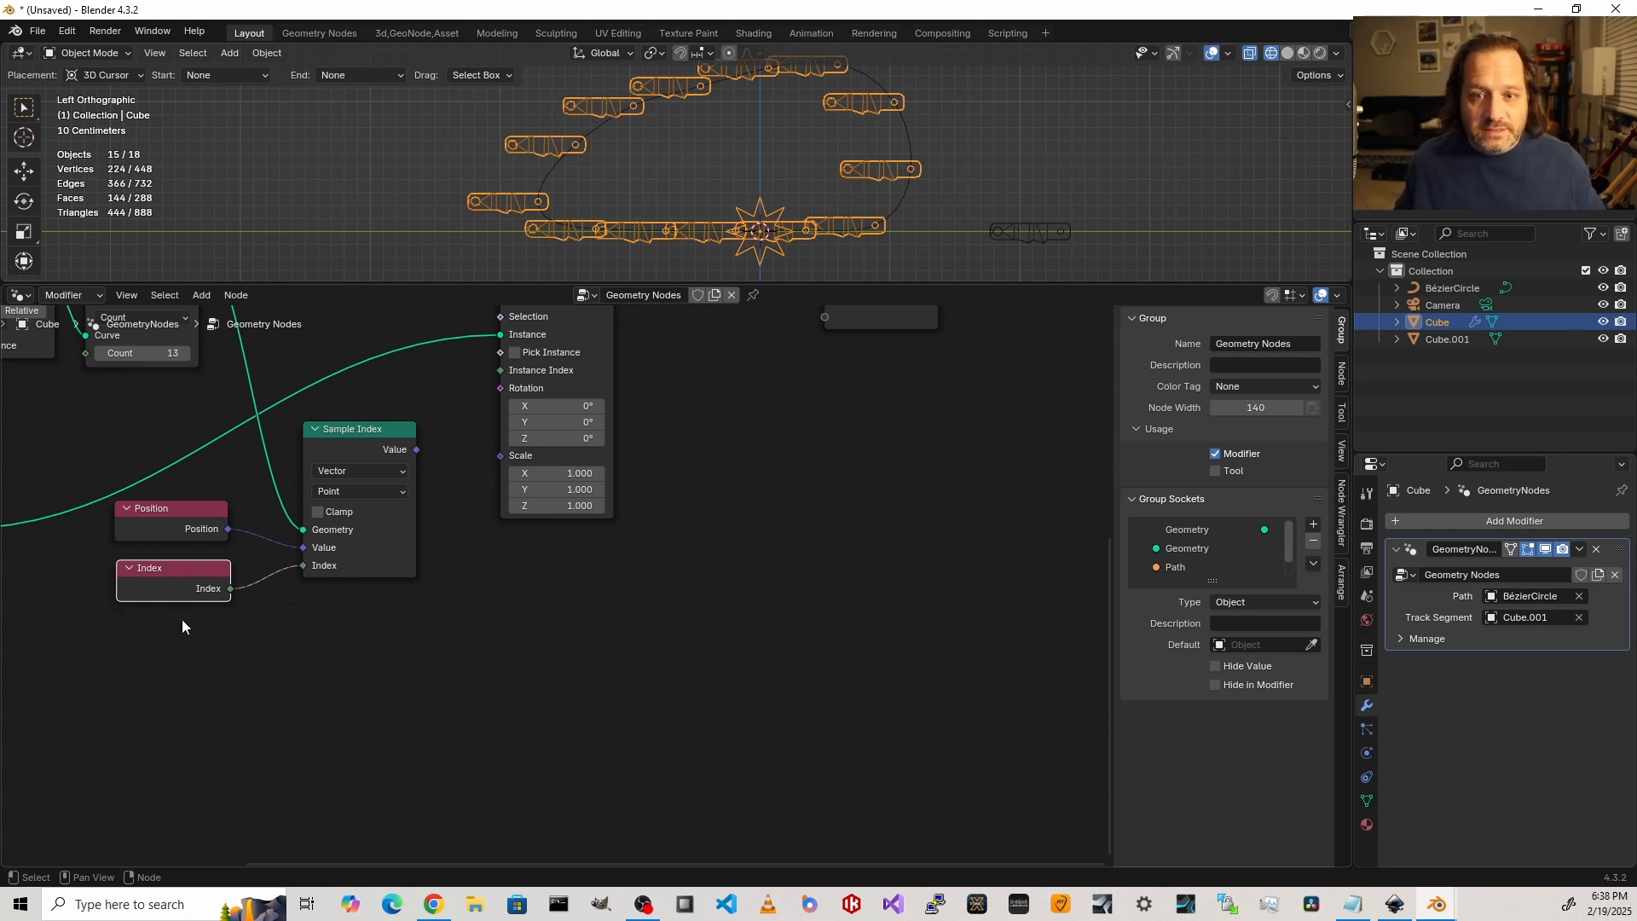
mouse_move(209, 569)
mouse_down()
mouse_move(209, 611)
mouse_move(198, 575)
mouse_up()
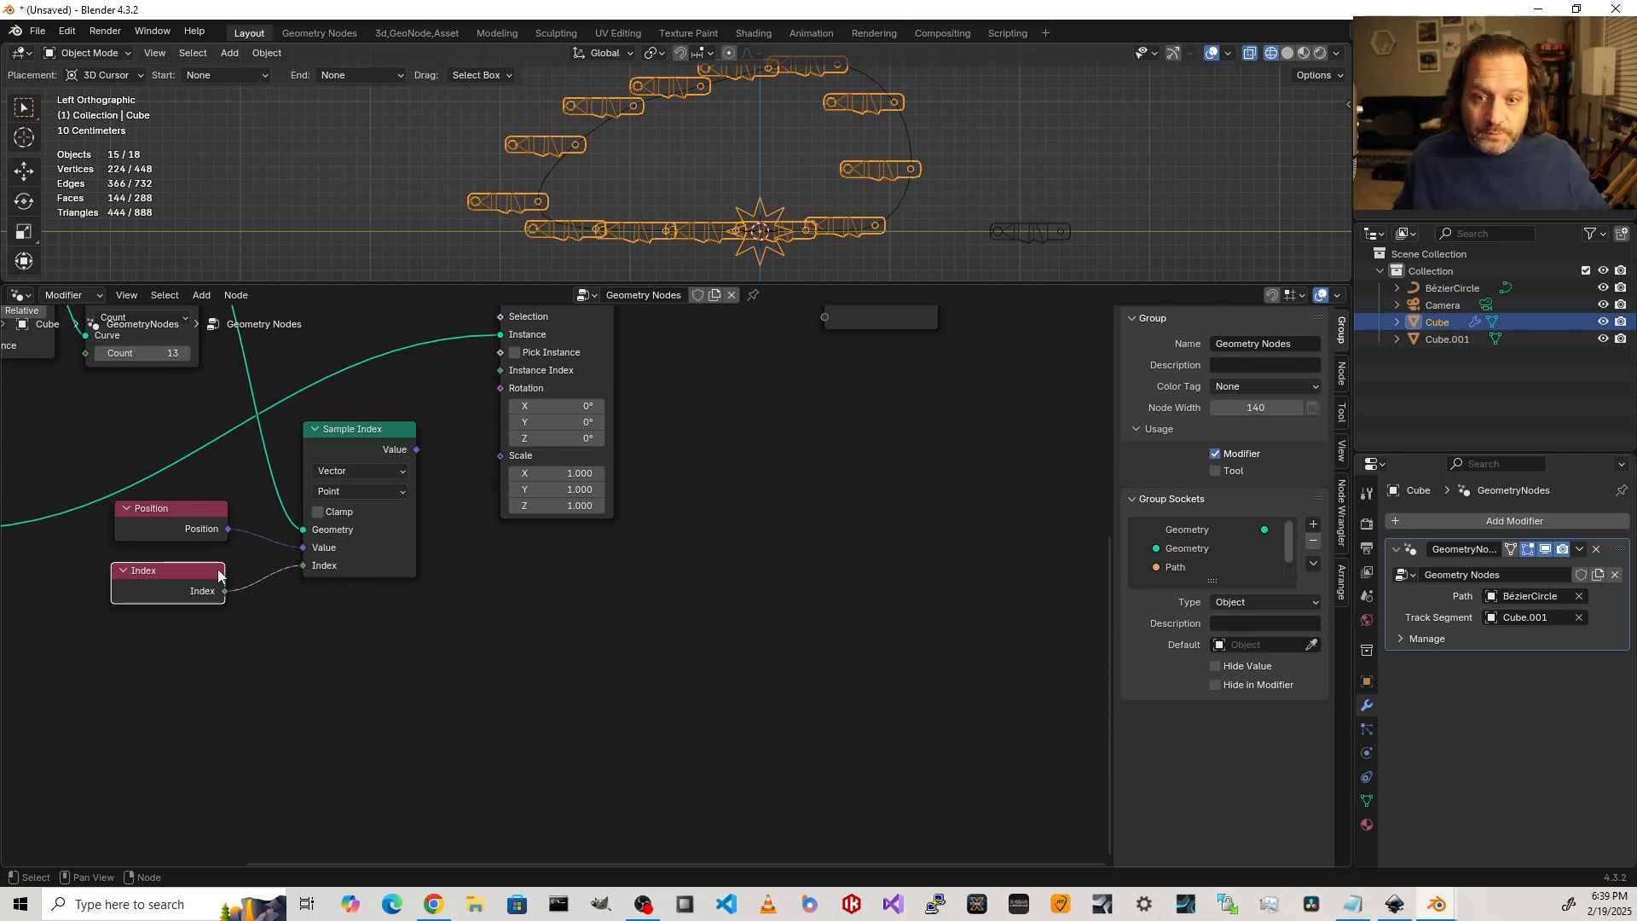
drag(192, 625, 320, 477)
key(shift+d)
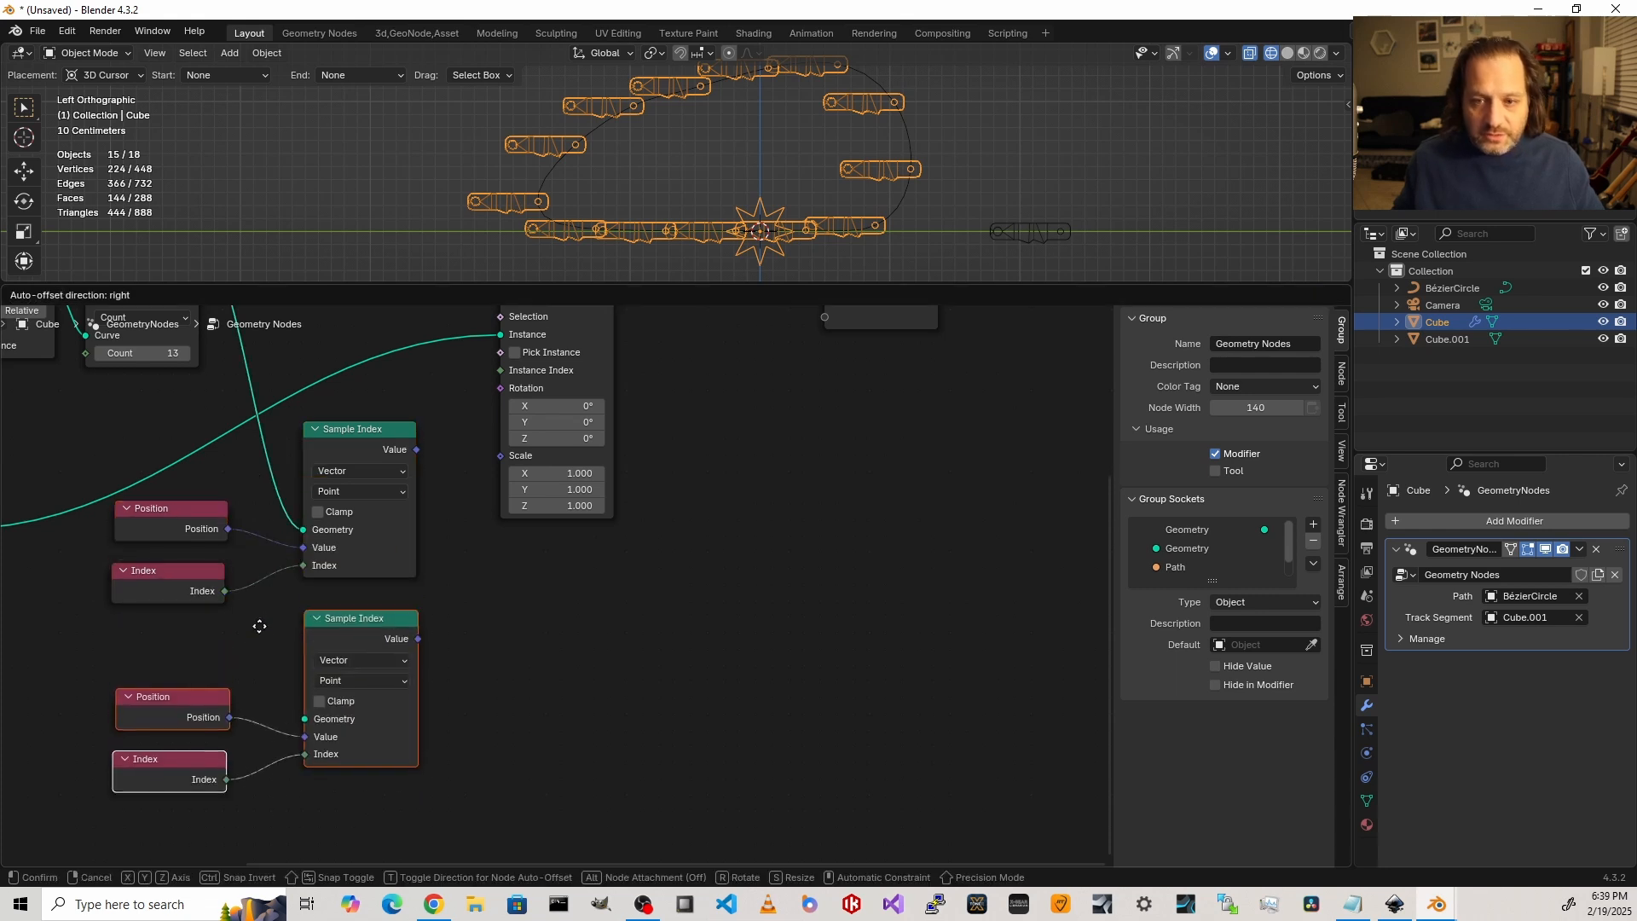
click(264, 810)
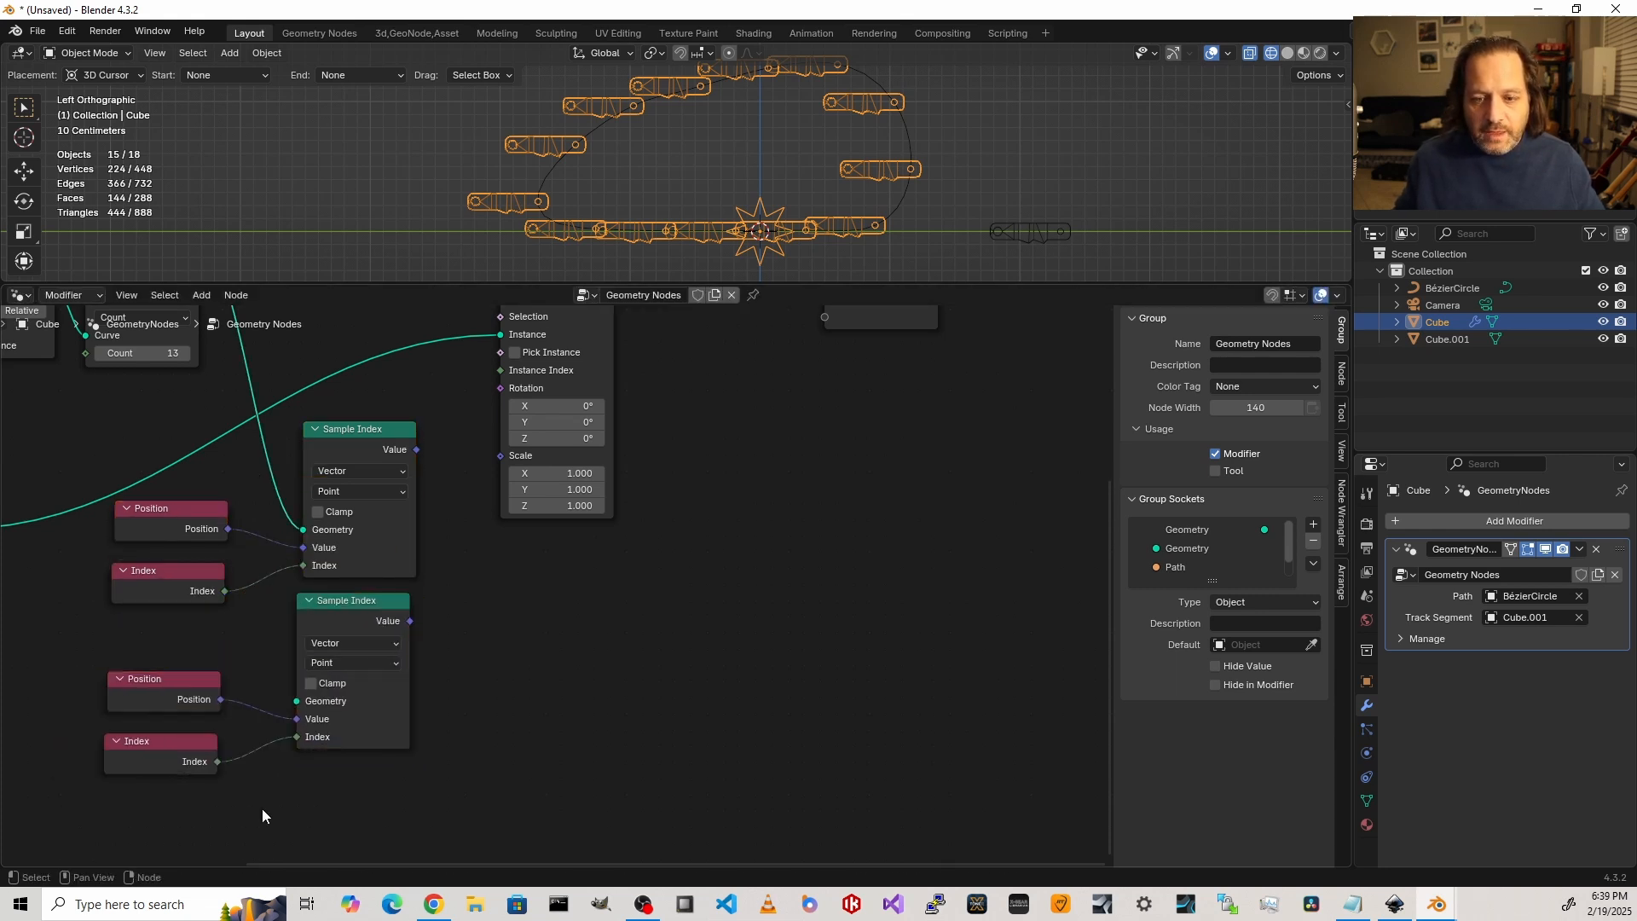
Step: Insert an Integer Math Add node with value 1 between the duplicated Index and Sample Index nodes, and rearrange that duplicated group
key(shift+a)
text(inte)
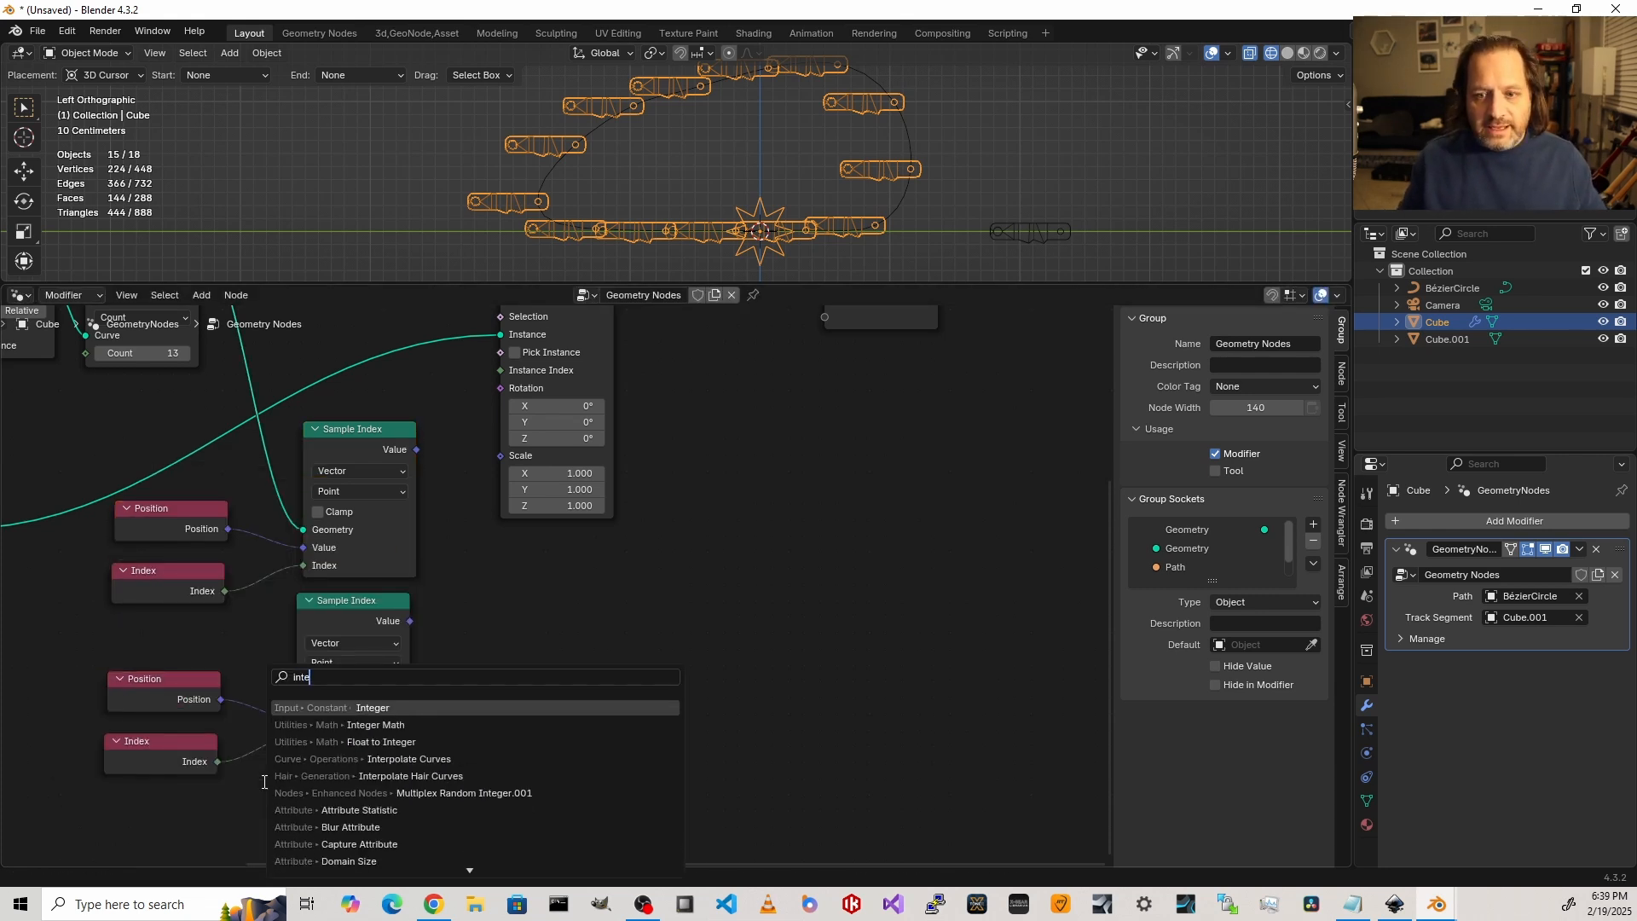
key(Down)
key(Return)
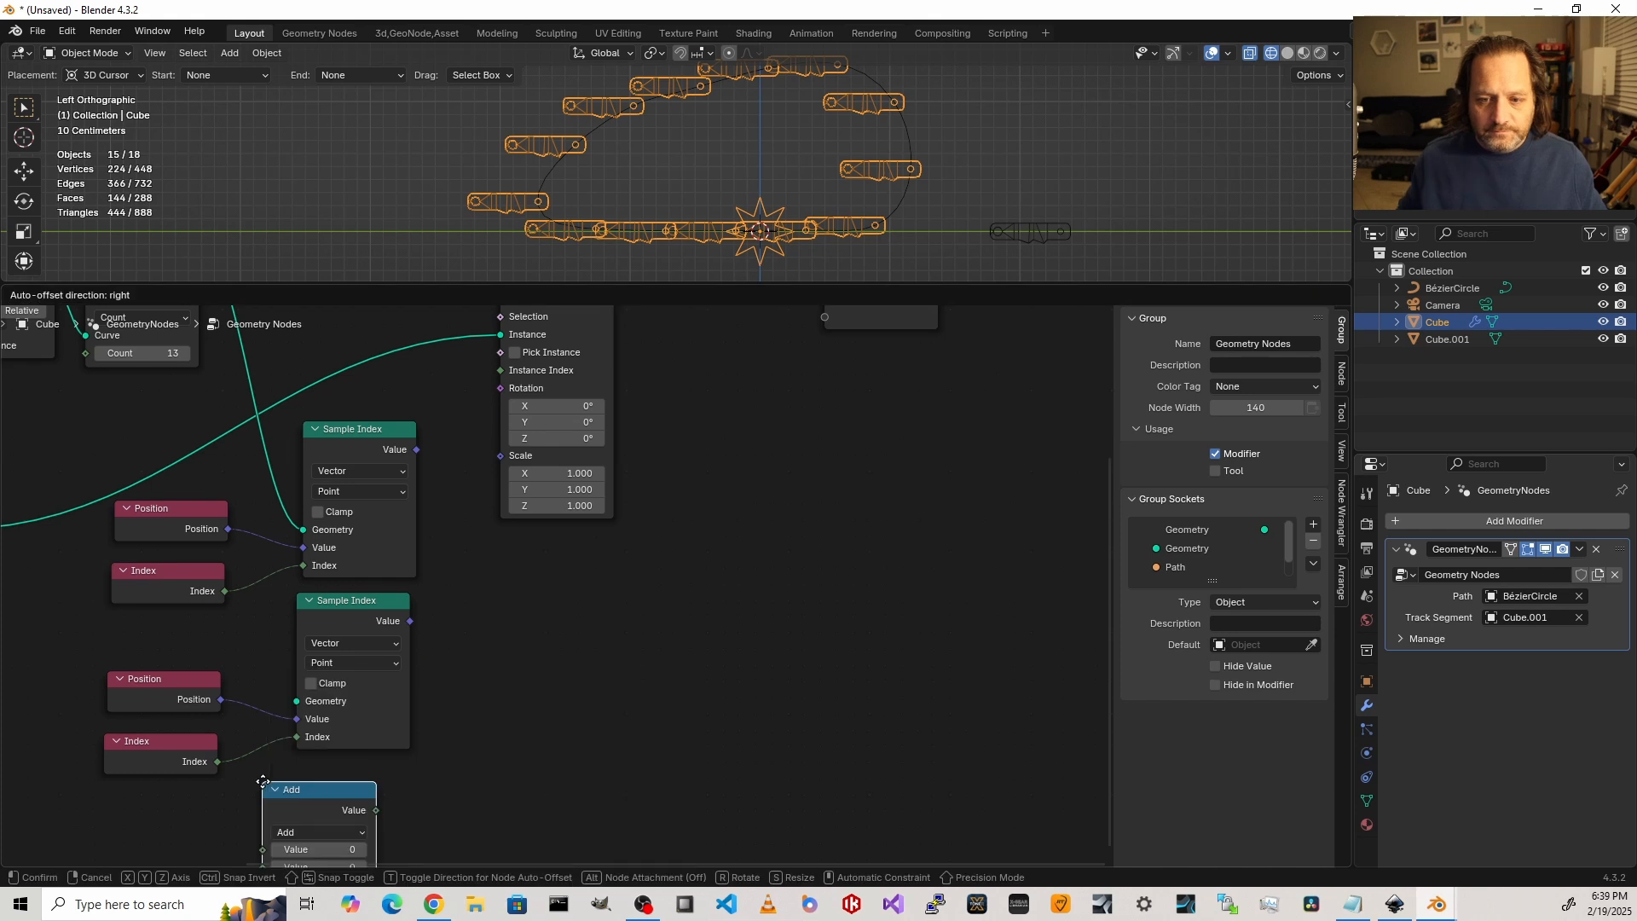
click(347, 844)
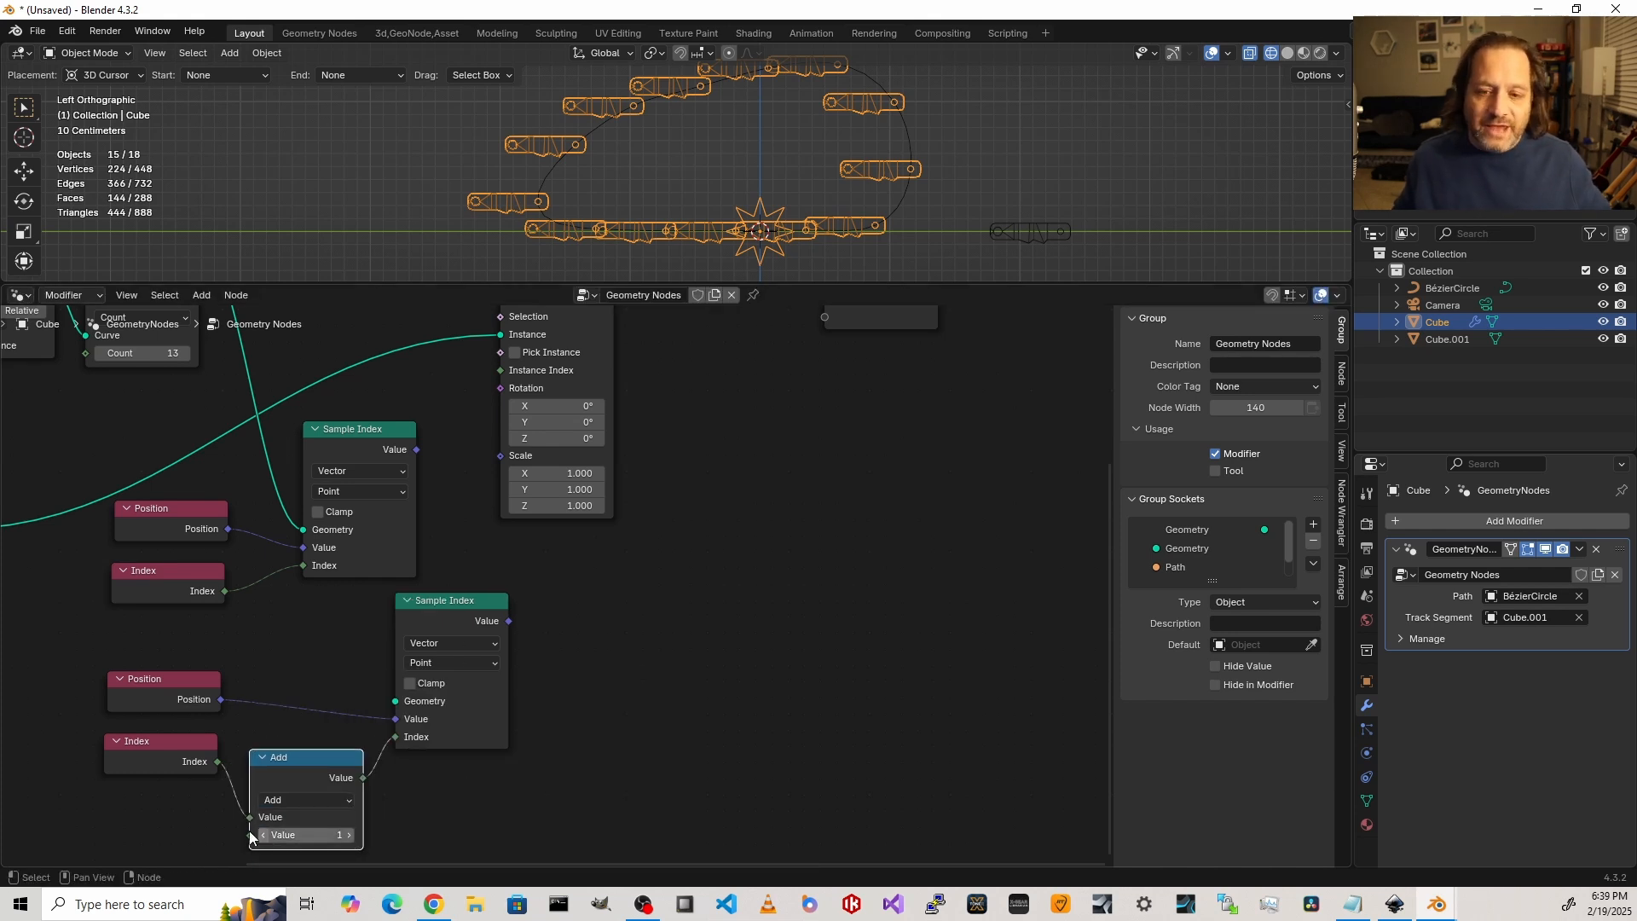
drag(537, 802, 167, 682)
drag(167, 678, 85, 684)
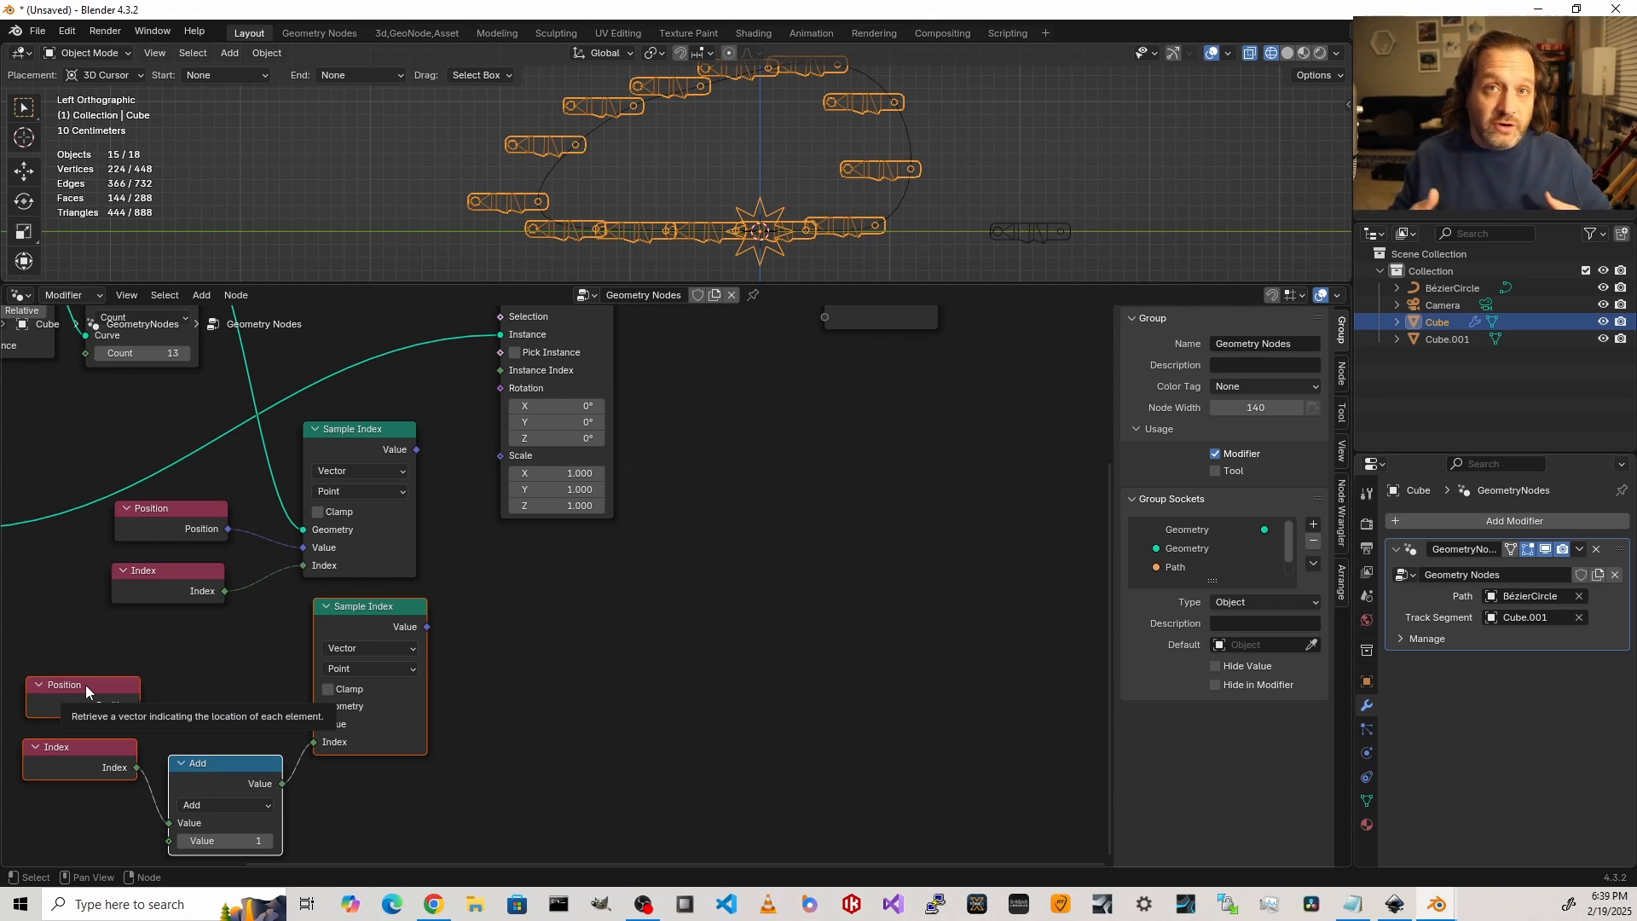
Step: Add a Vector Math Subtract node that subtracts the original Sample Index value from the duplicated Sample Index value
scroll(404, 549, down, 1)
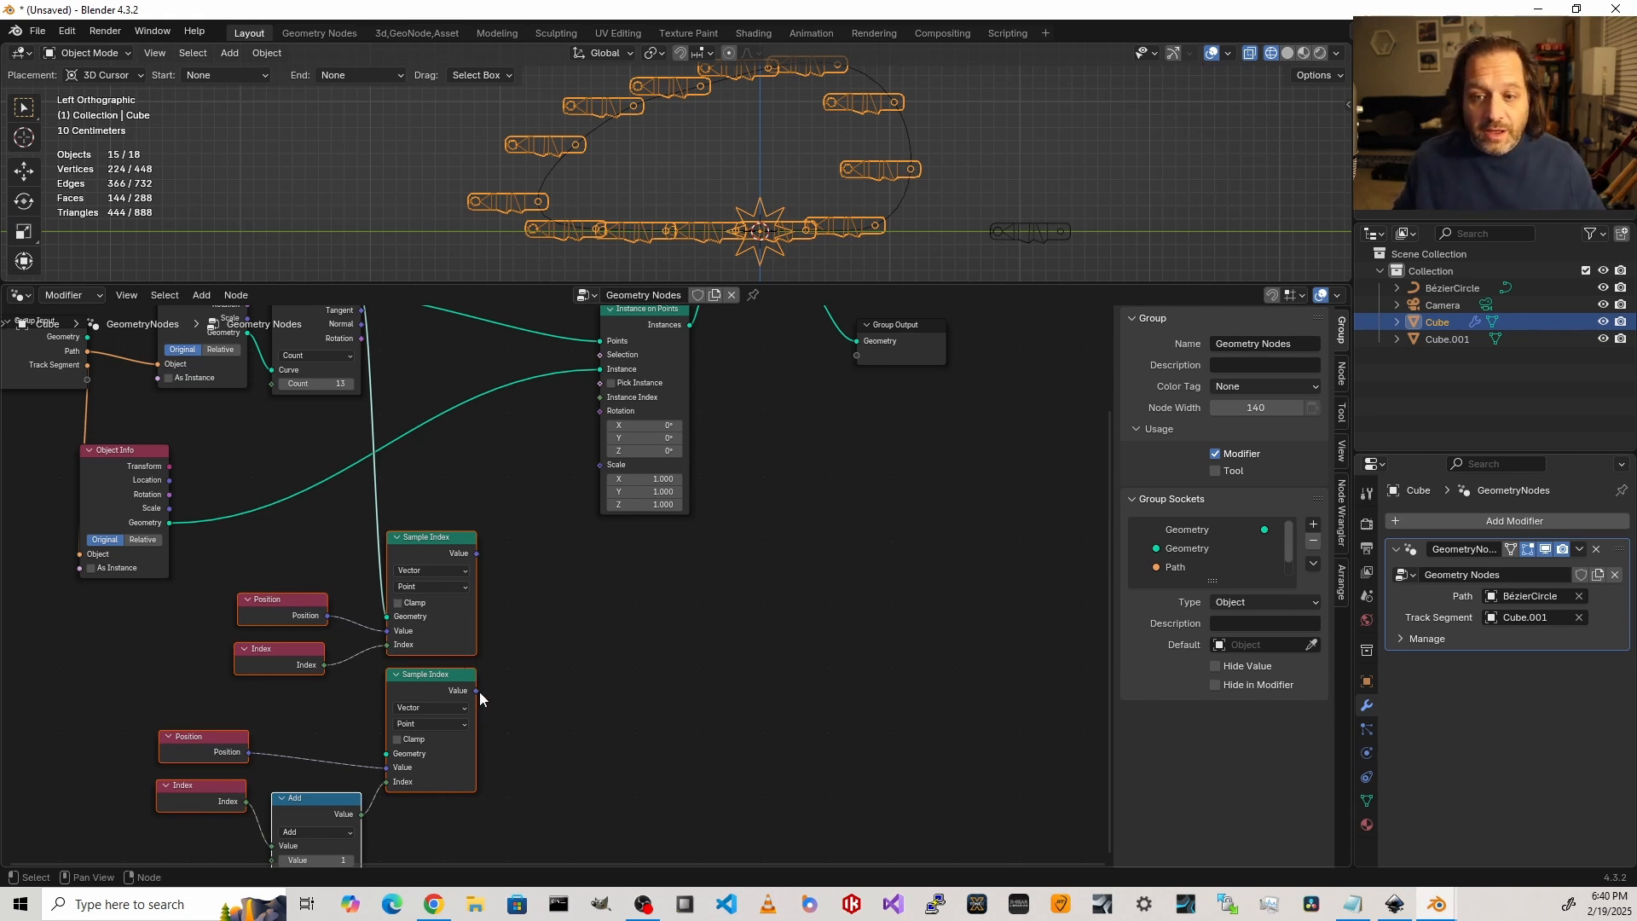
drag(477, 691, 520, 599)
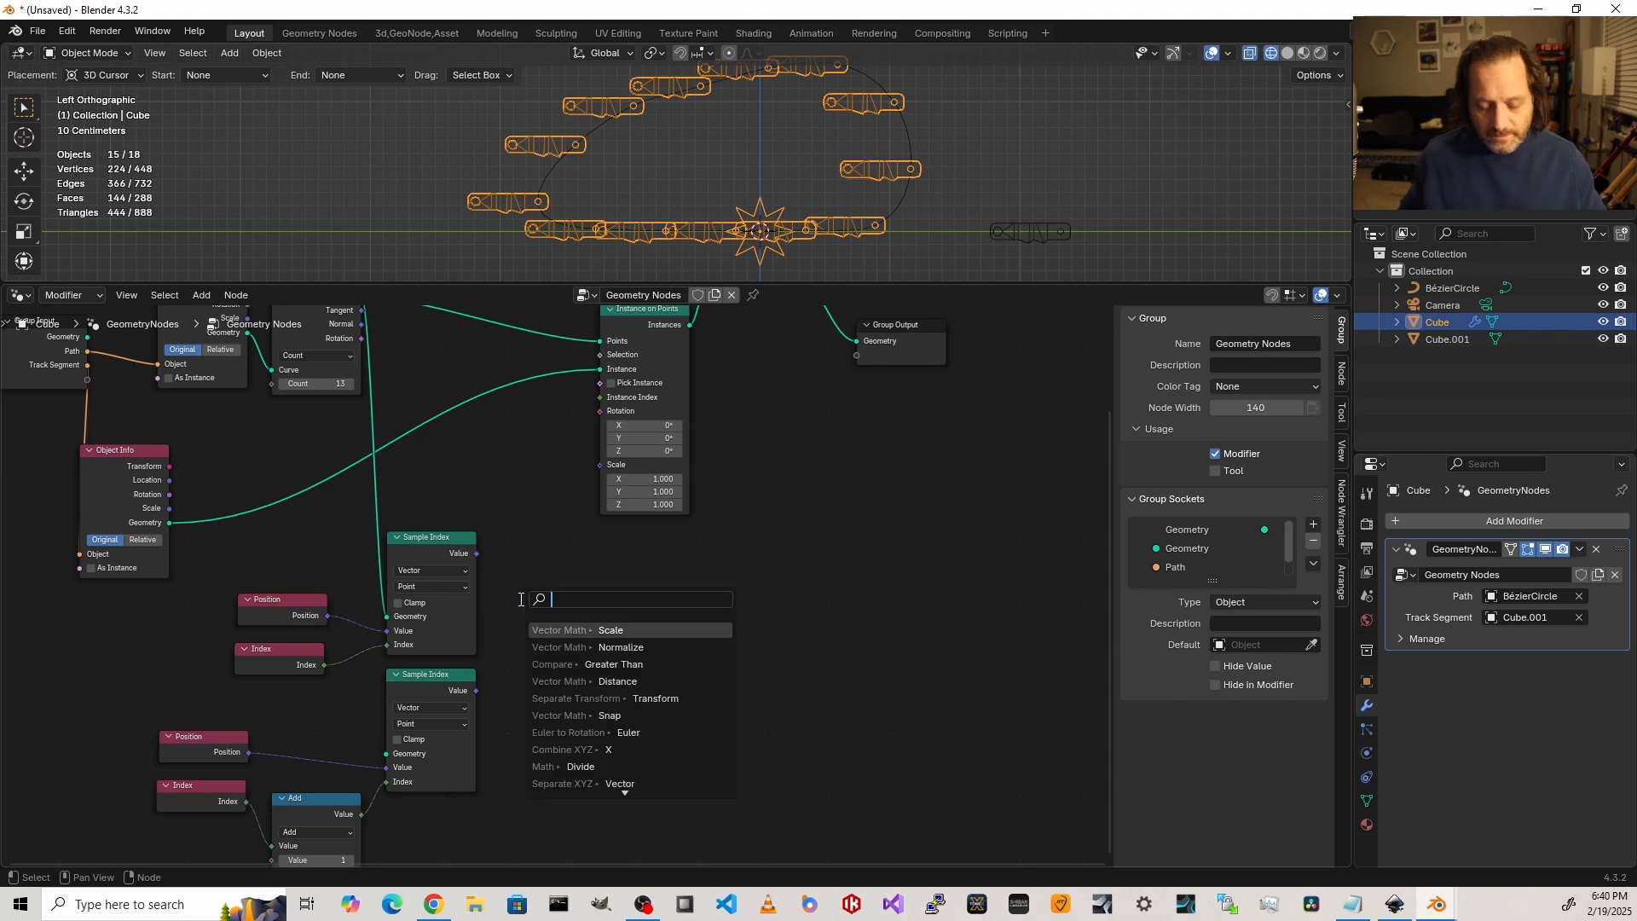
text(subtr)
key(Return)
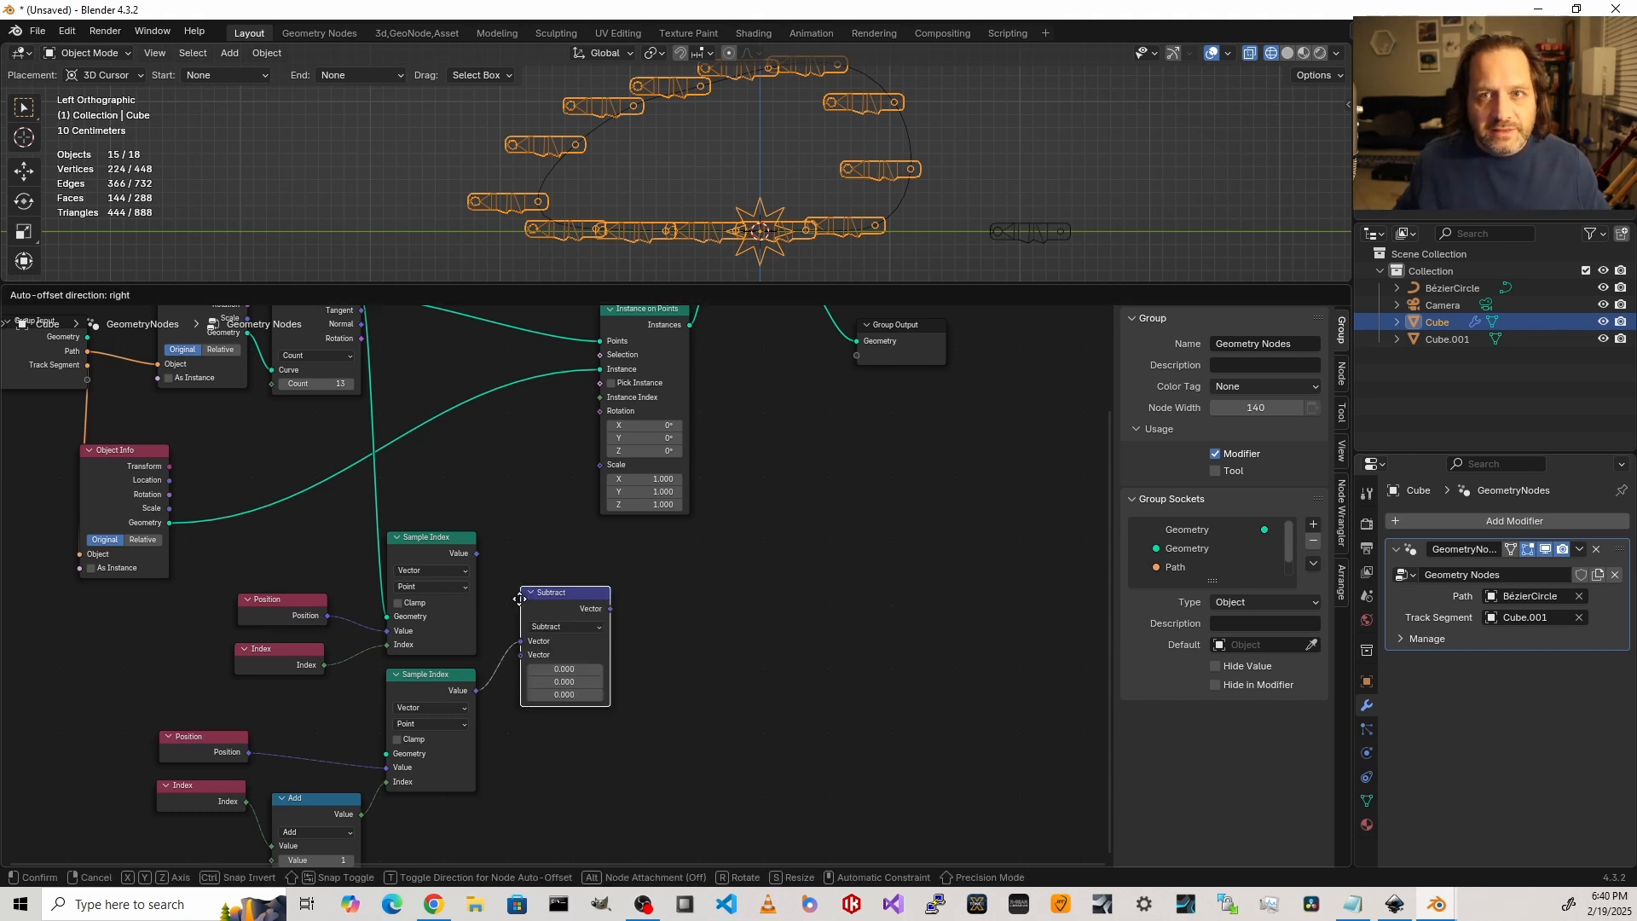
click(515, 579)
drag(476, 553, 510, 634)
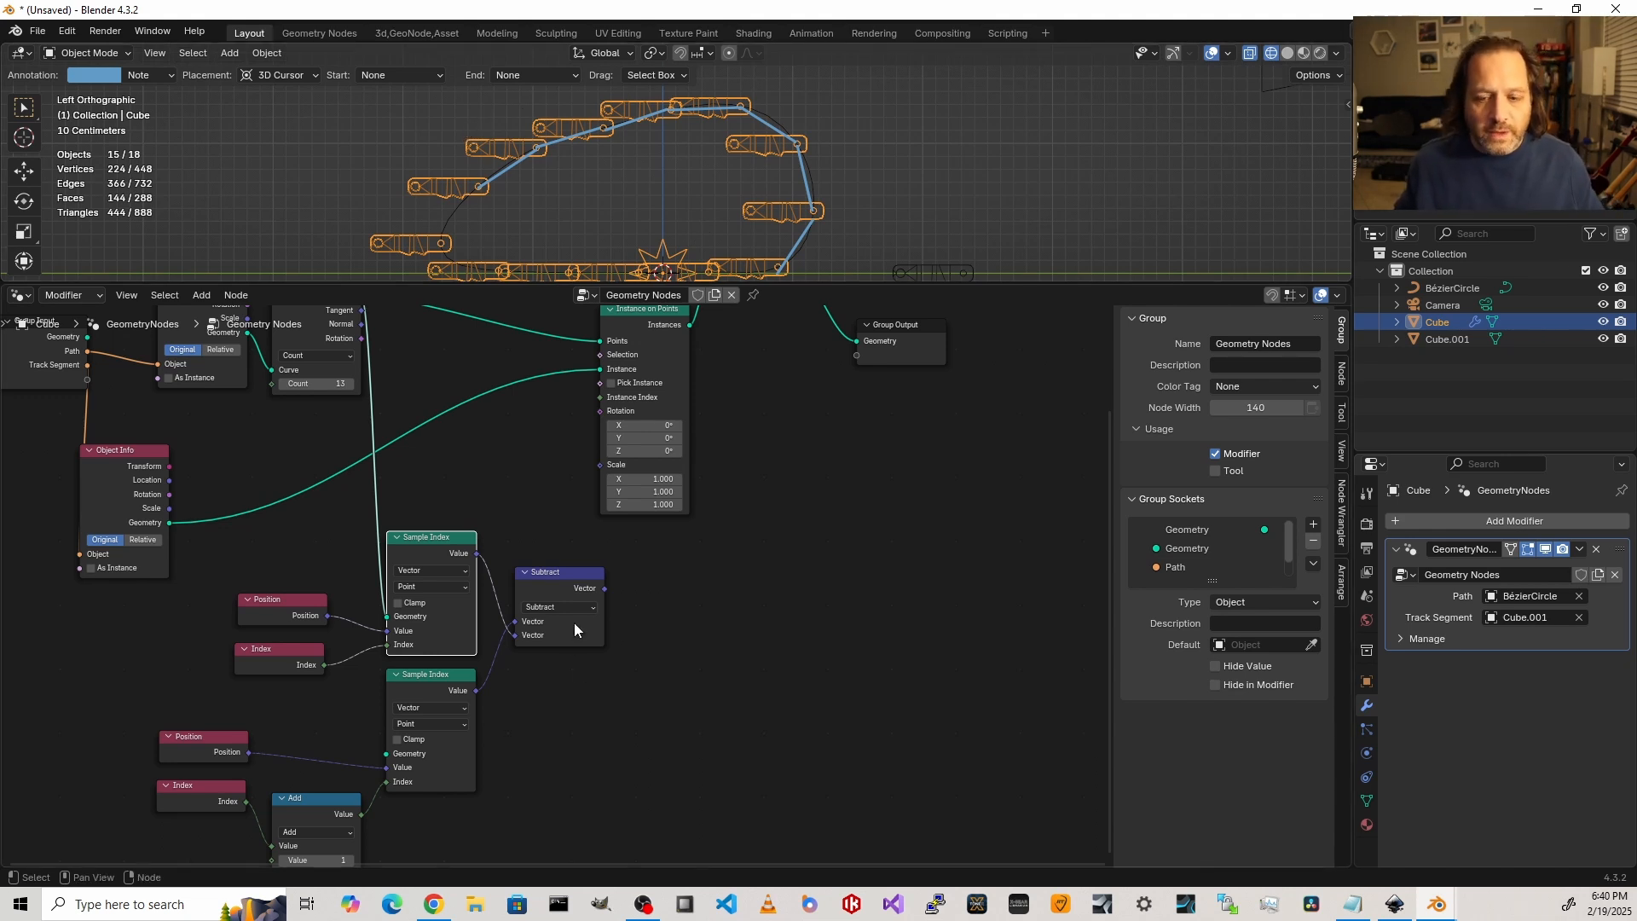
middle_drag(547, 743, 553, 617)
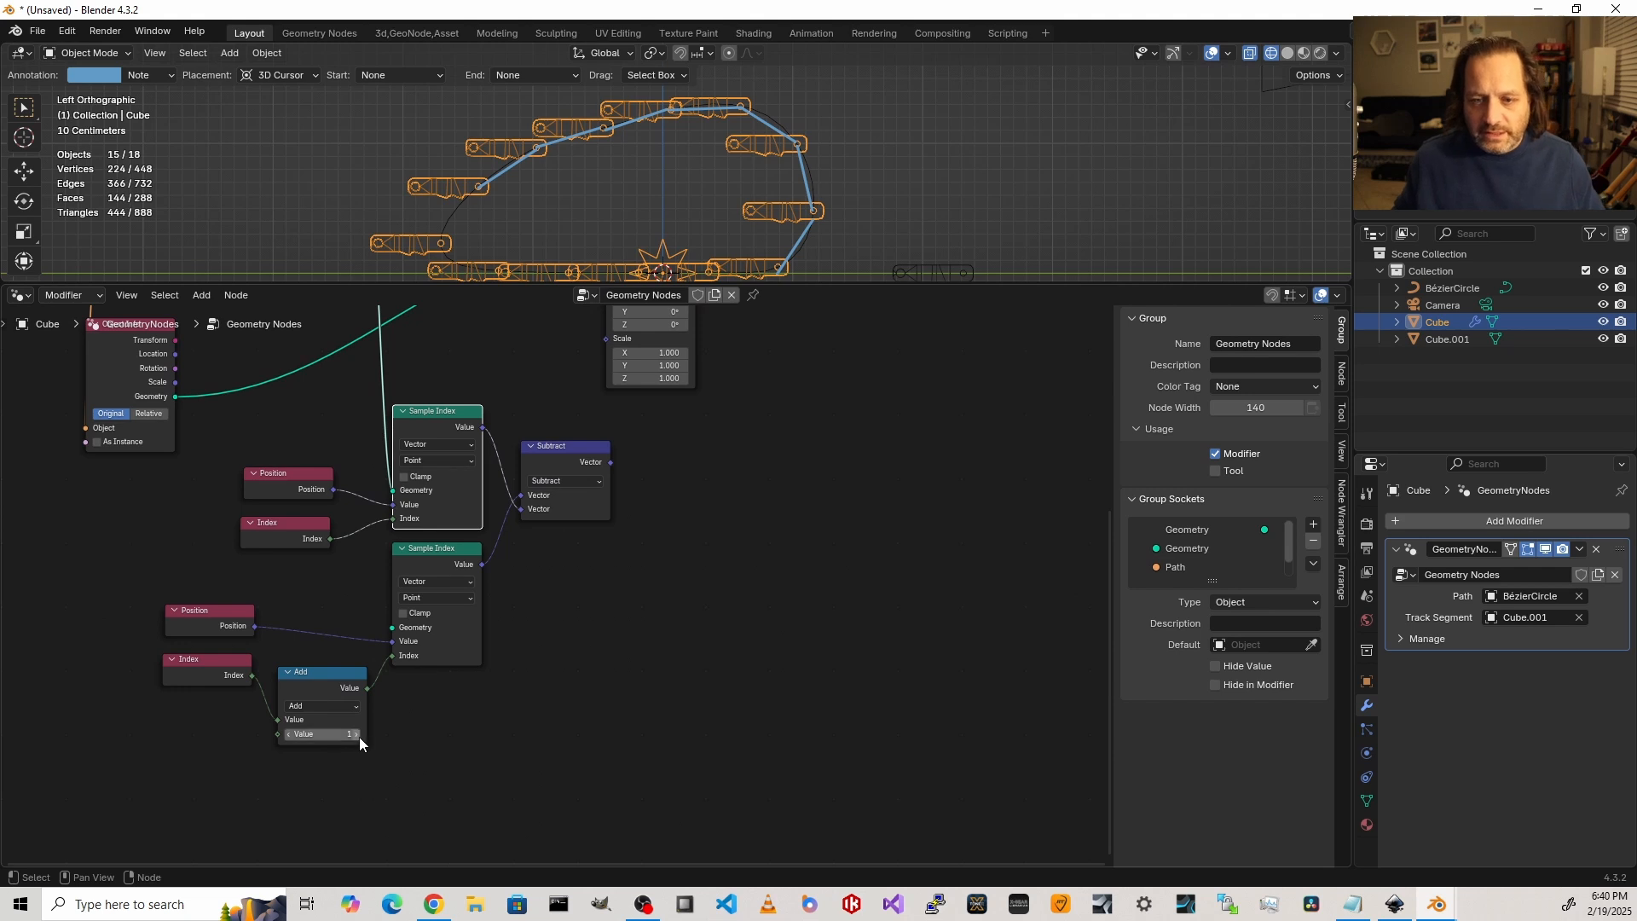
Step: Shift the lower Index and Add nodes aside and insert a Math node set to Wrap between Add and the lower Sample Index
scroll(360, 737, up, 3)
middle_drag(311, 743, 495, 671)
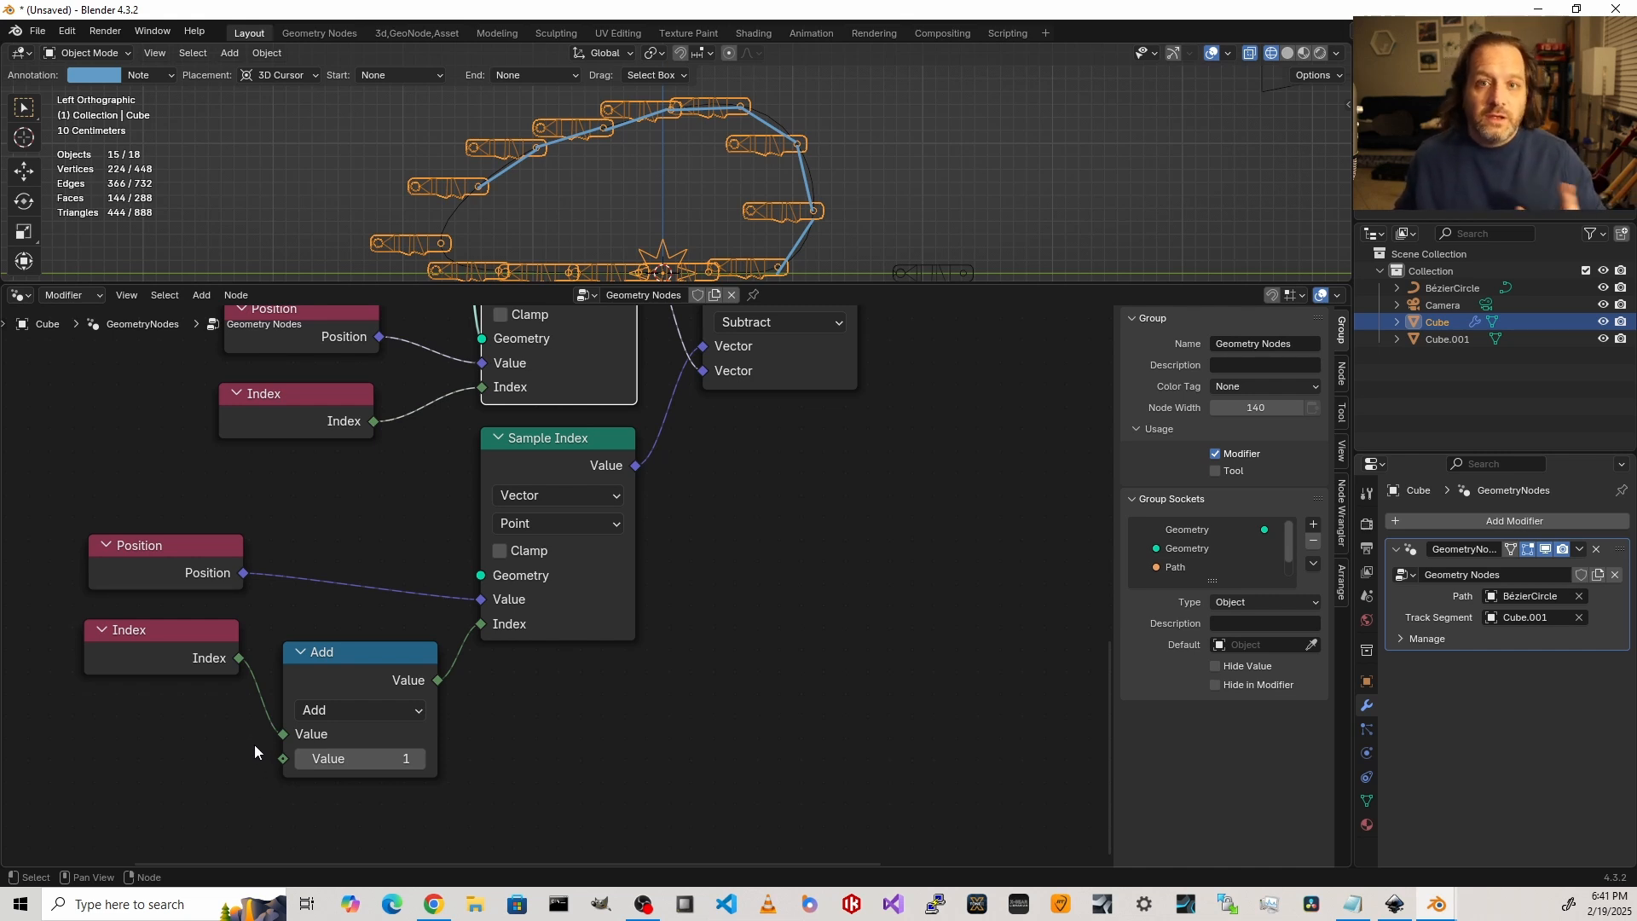
drag(370, 820, 150, 657)
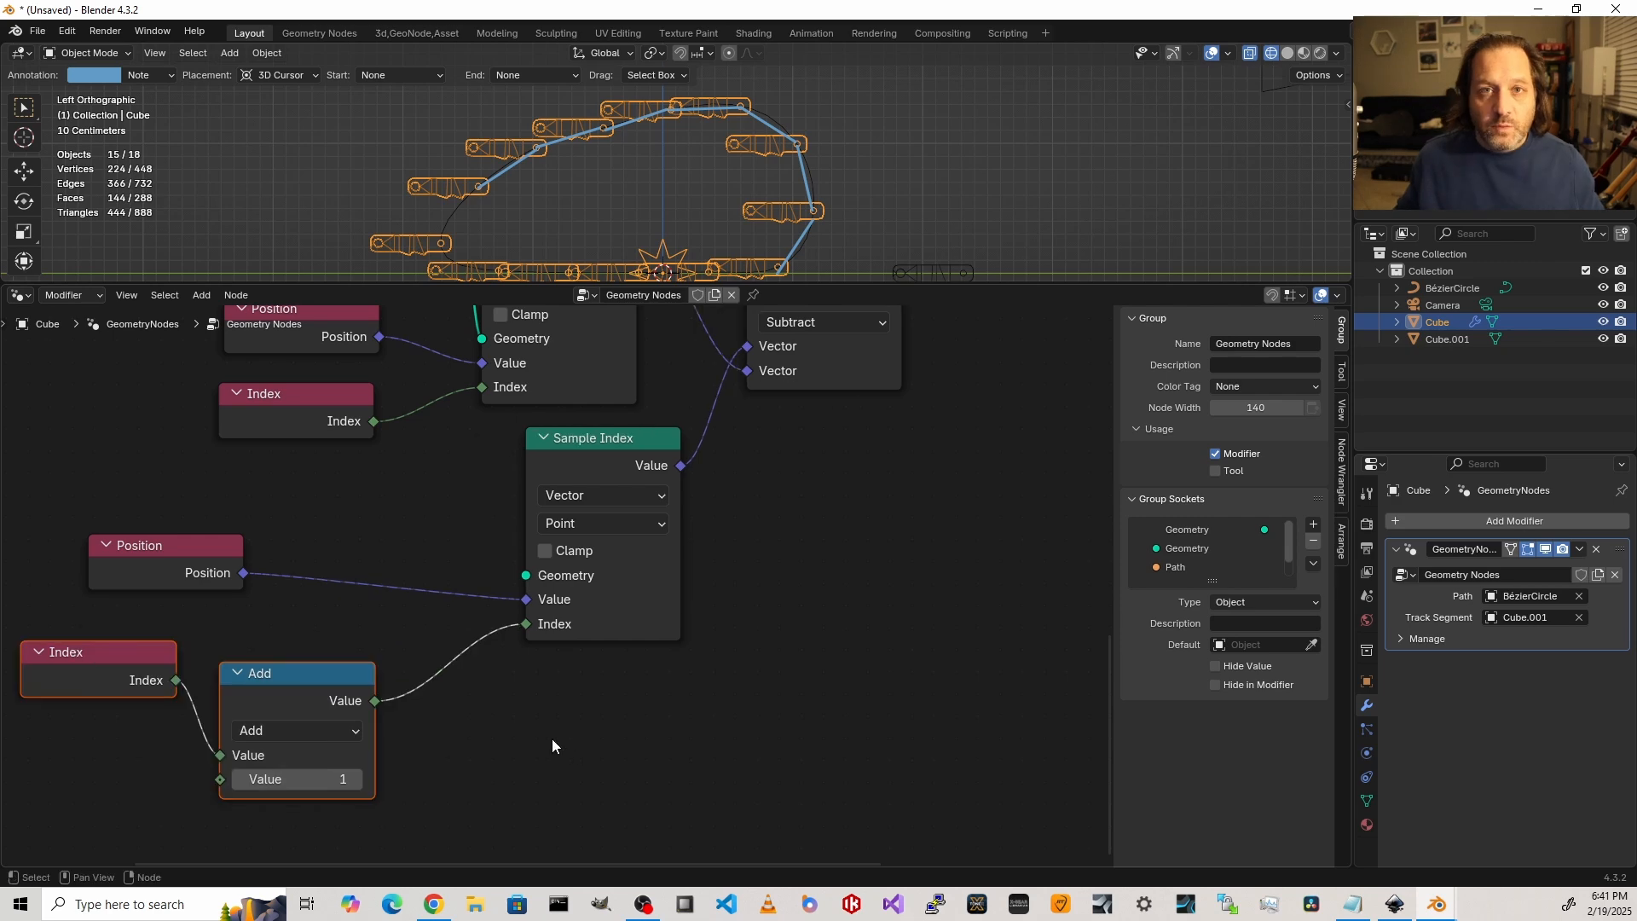
key(shift+a)
text(math)
key(Return)
click(503, 716)
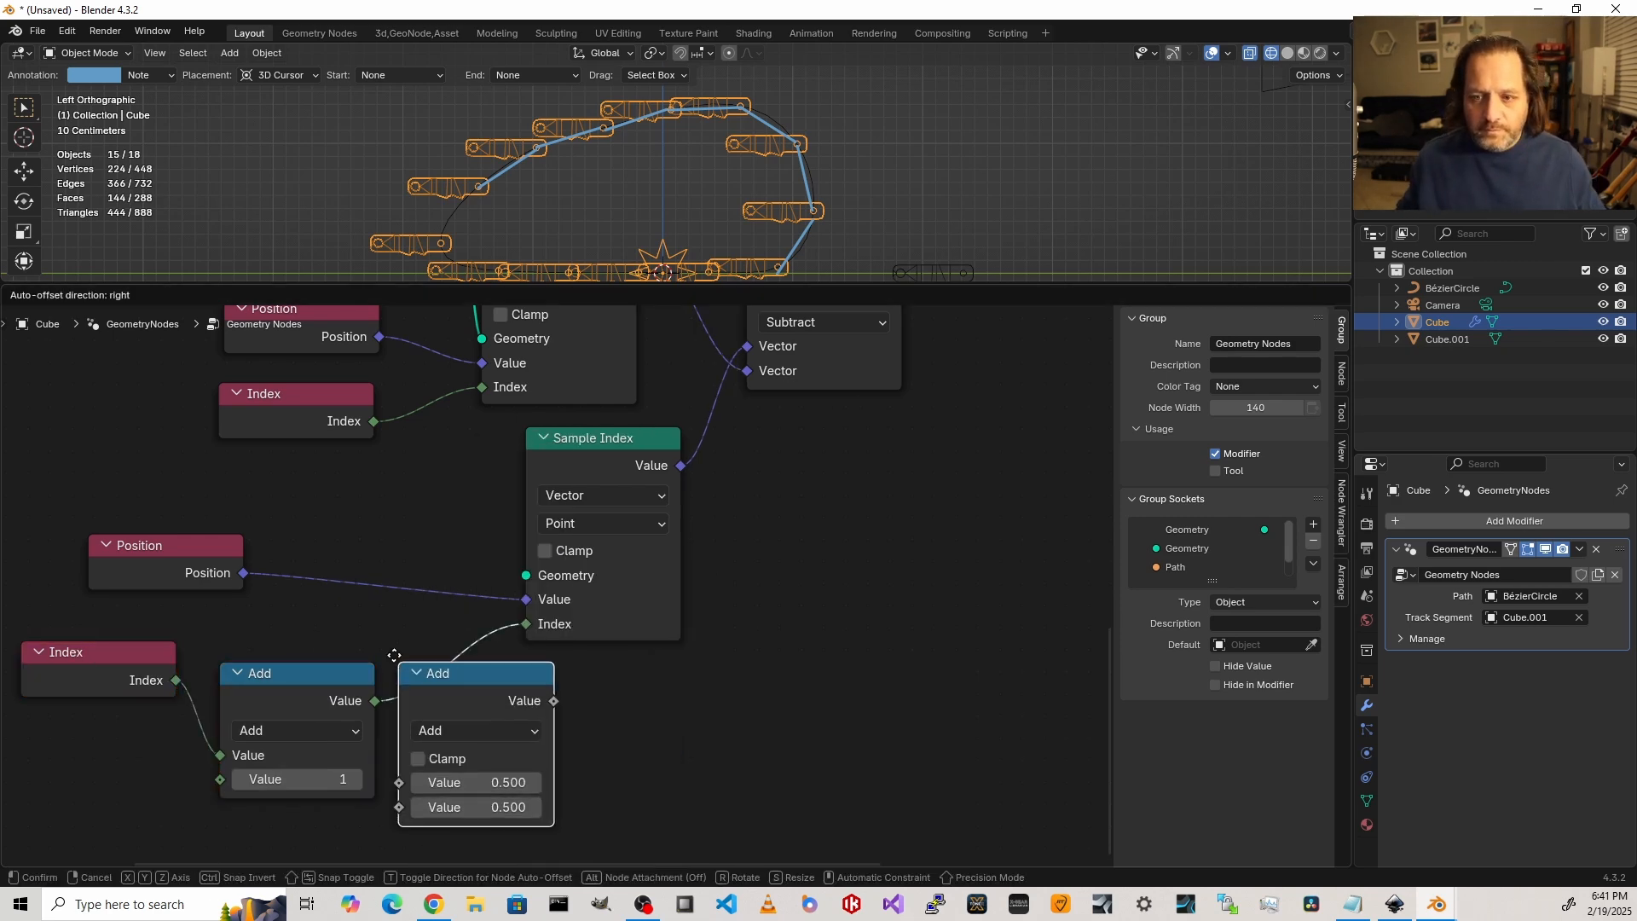
click(525, 695)
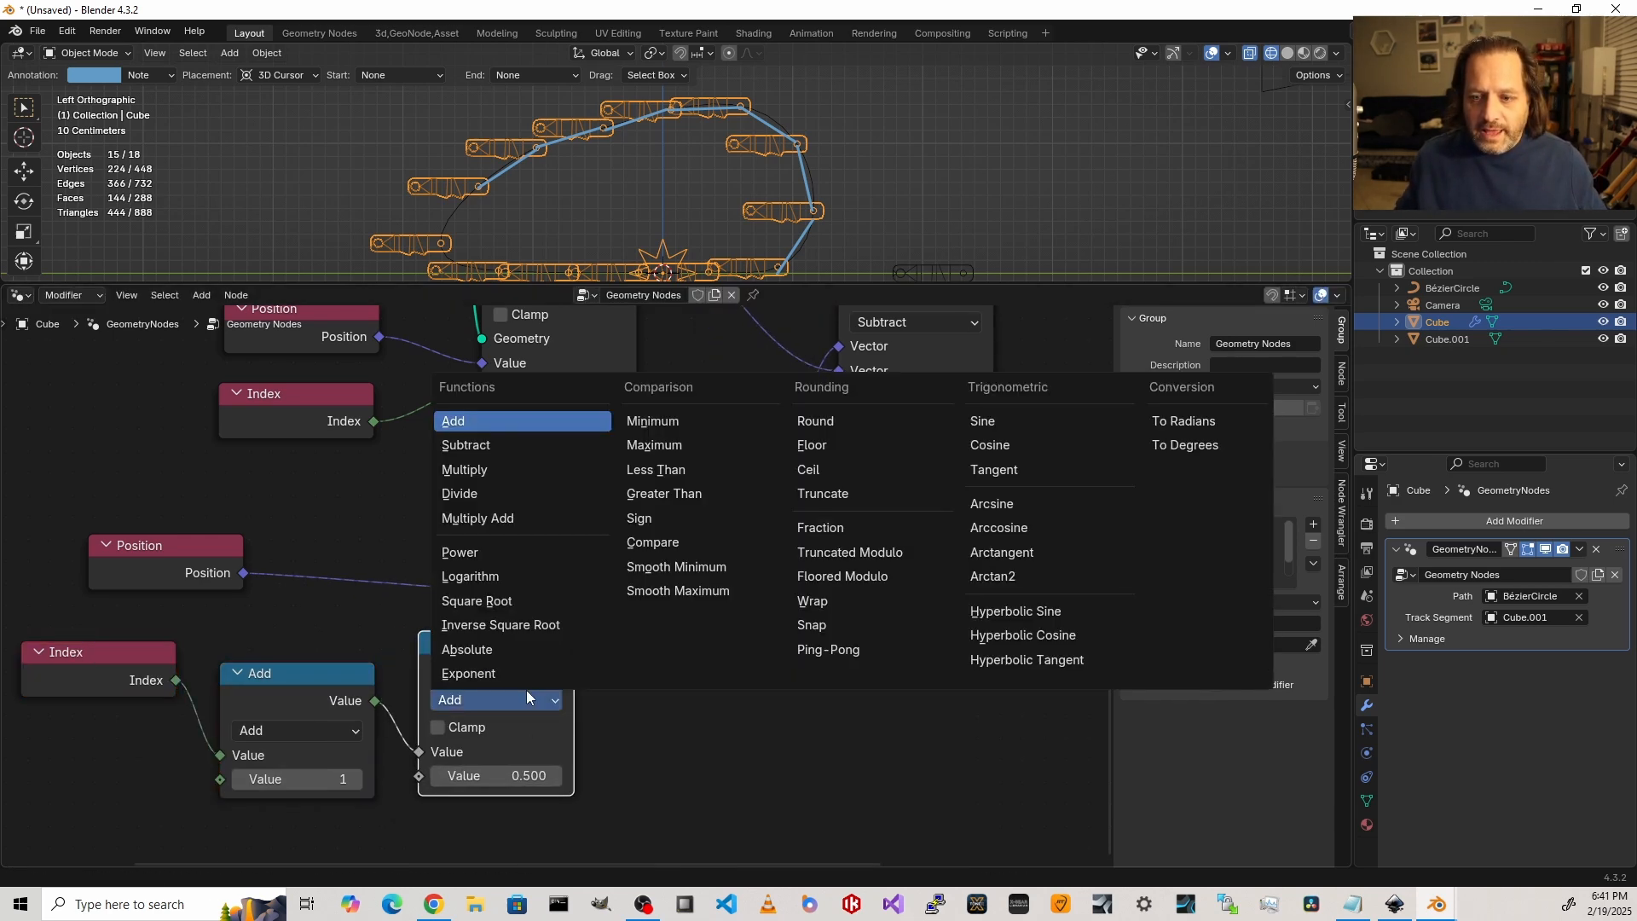
click(830, 611)
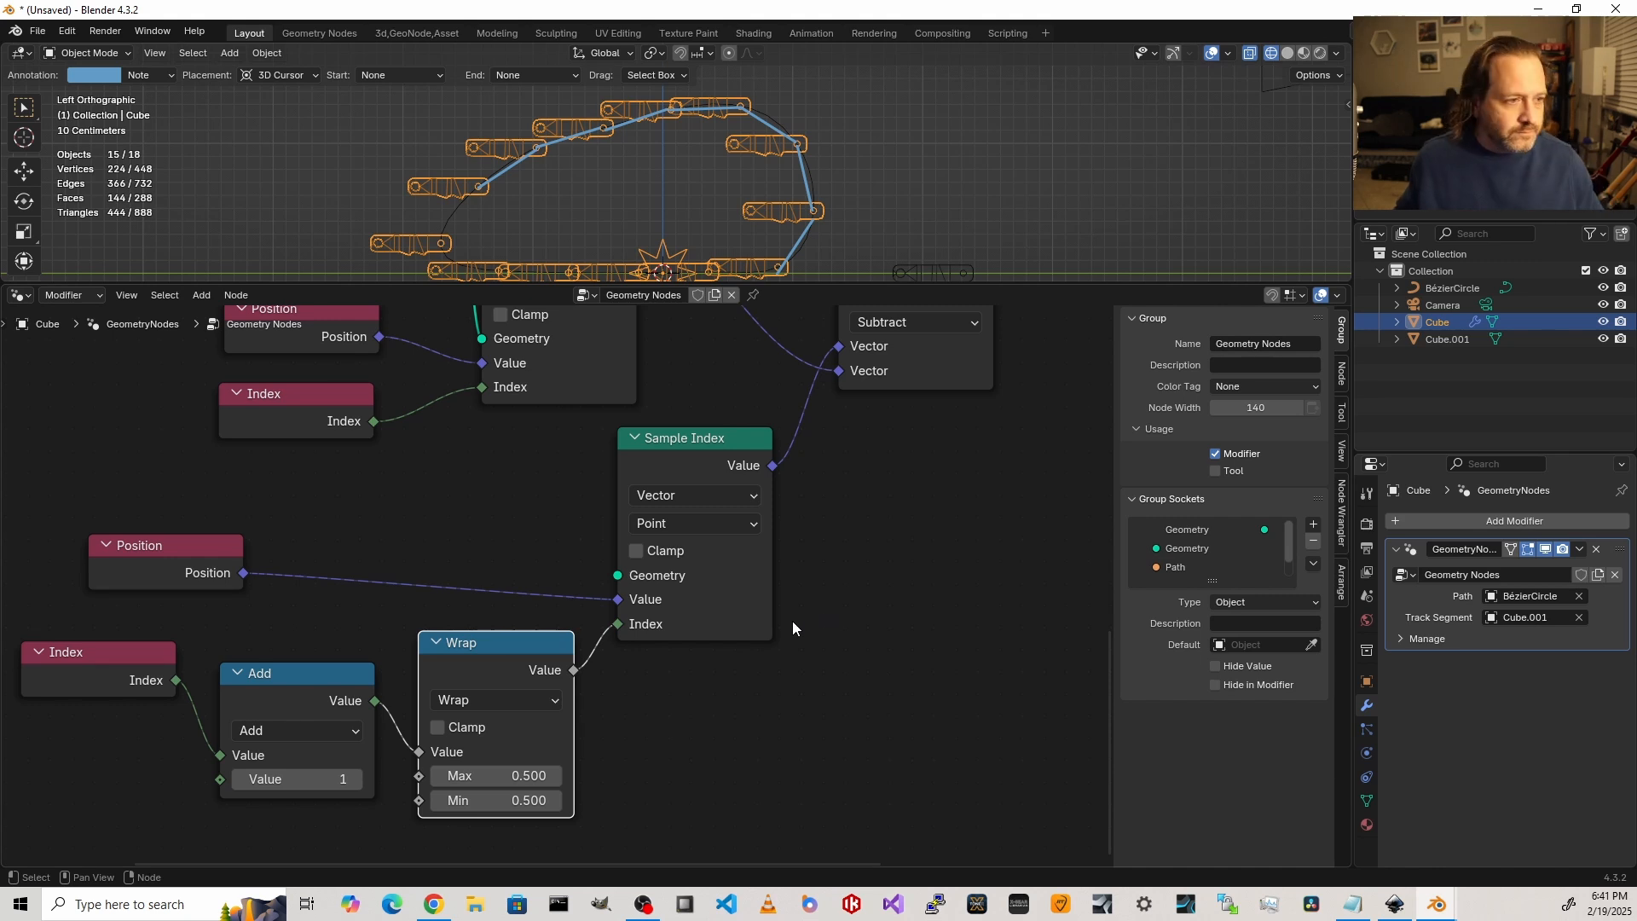
Step: Set the Wrap node's Min value to 0
click(490, 801)
text(0)
key(Return)
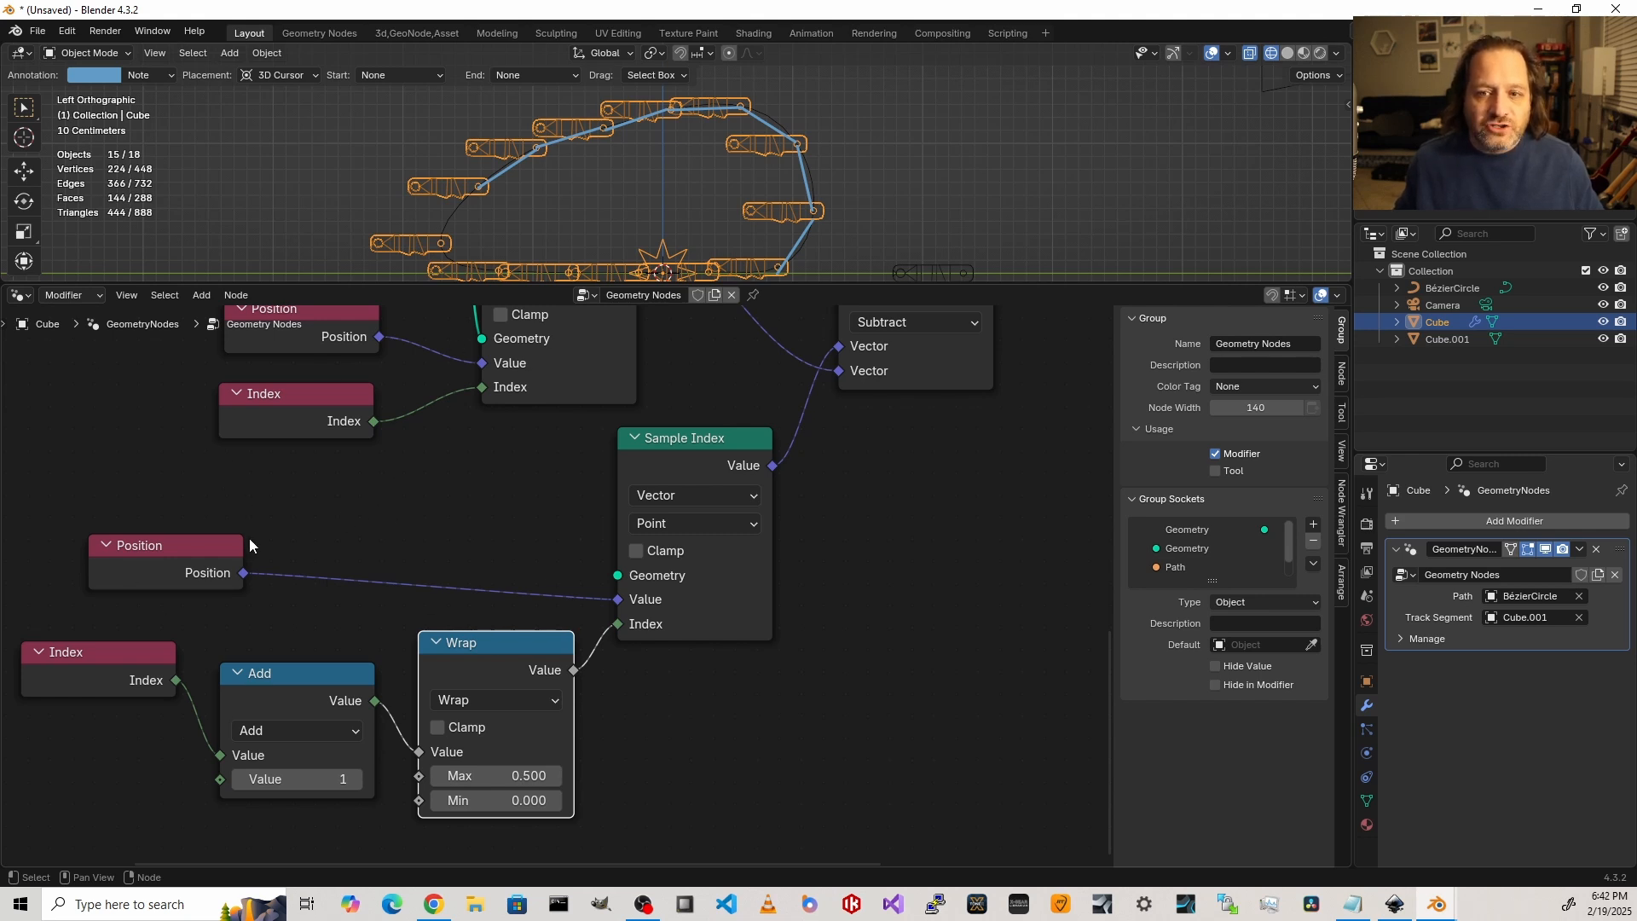
Step: Add a Domain Size node below the lower Index and Add nodes, fed by the Points output of Curve to Points
scroll(250, 542, down, 5)
middle_drag(341, 561, 447, 607)
drag(295, 343, 151, 396)
scroll(438, 523, down, 2)
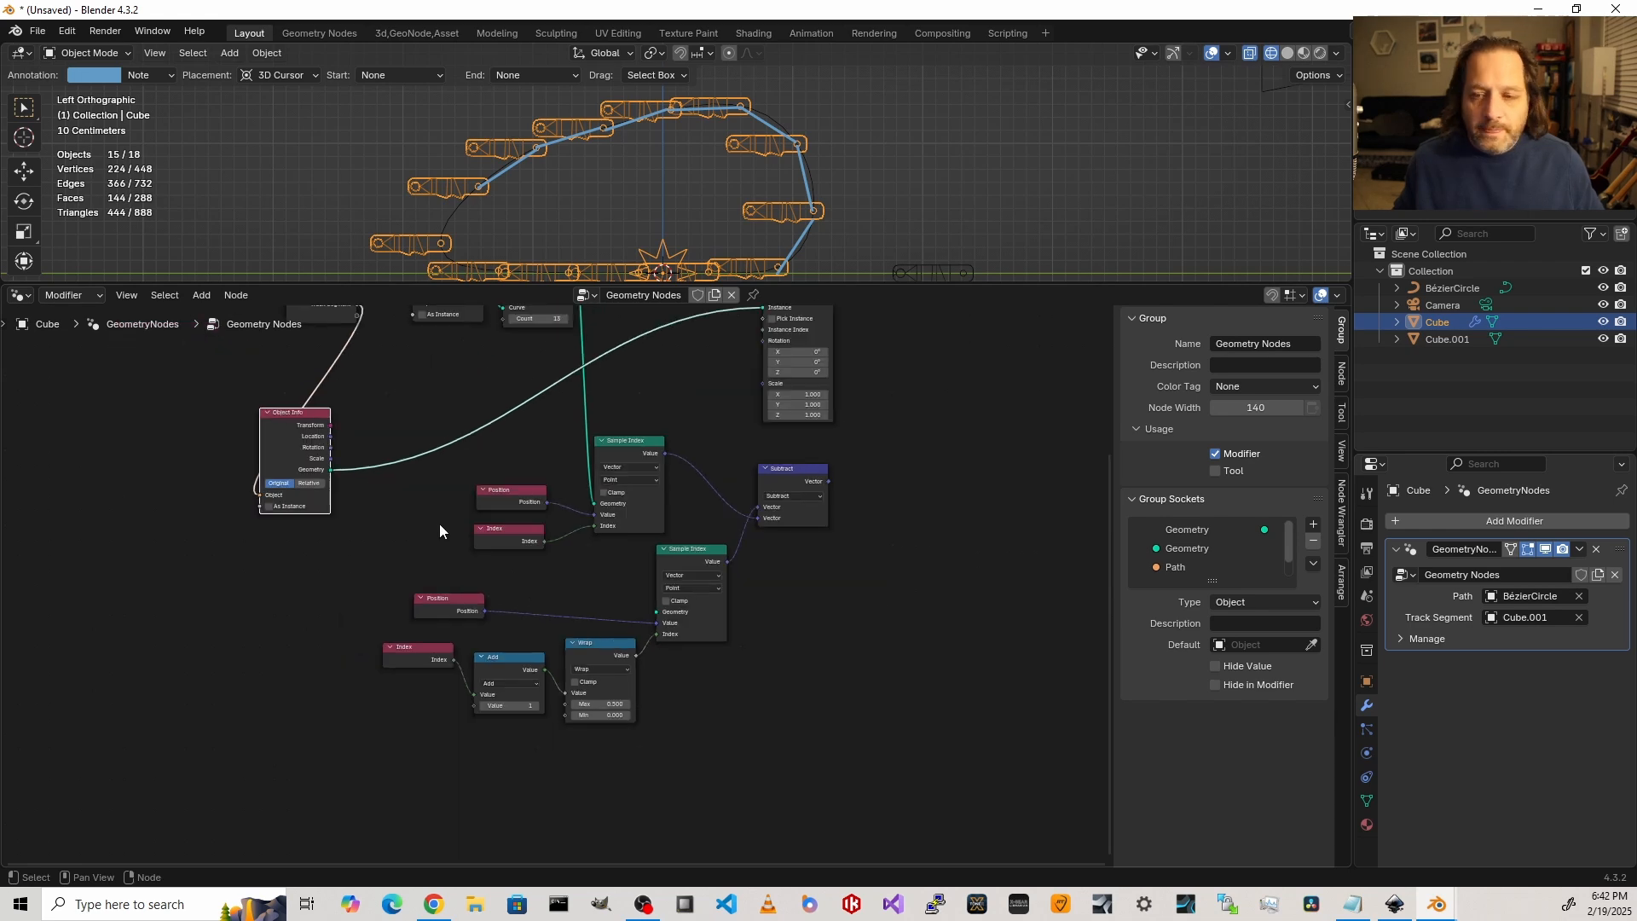
scroll(440, 524, down, 2)
middle_drag(440, 525, 300, 627)
drag(237, 415, 282, 798)
text(domain)
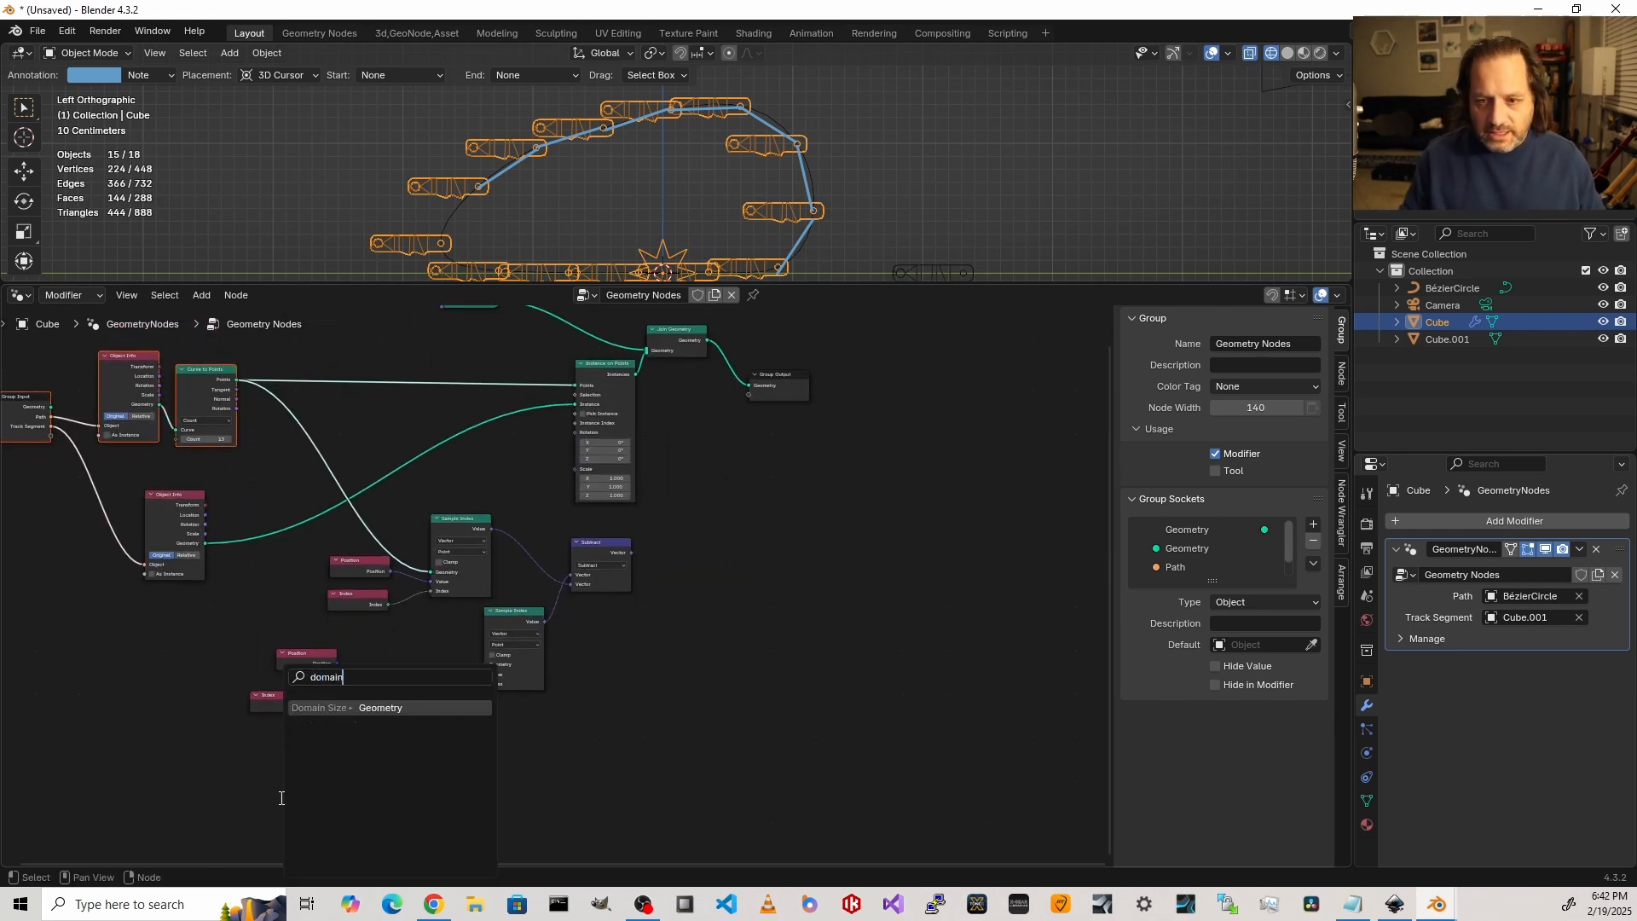
key(Return)
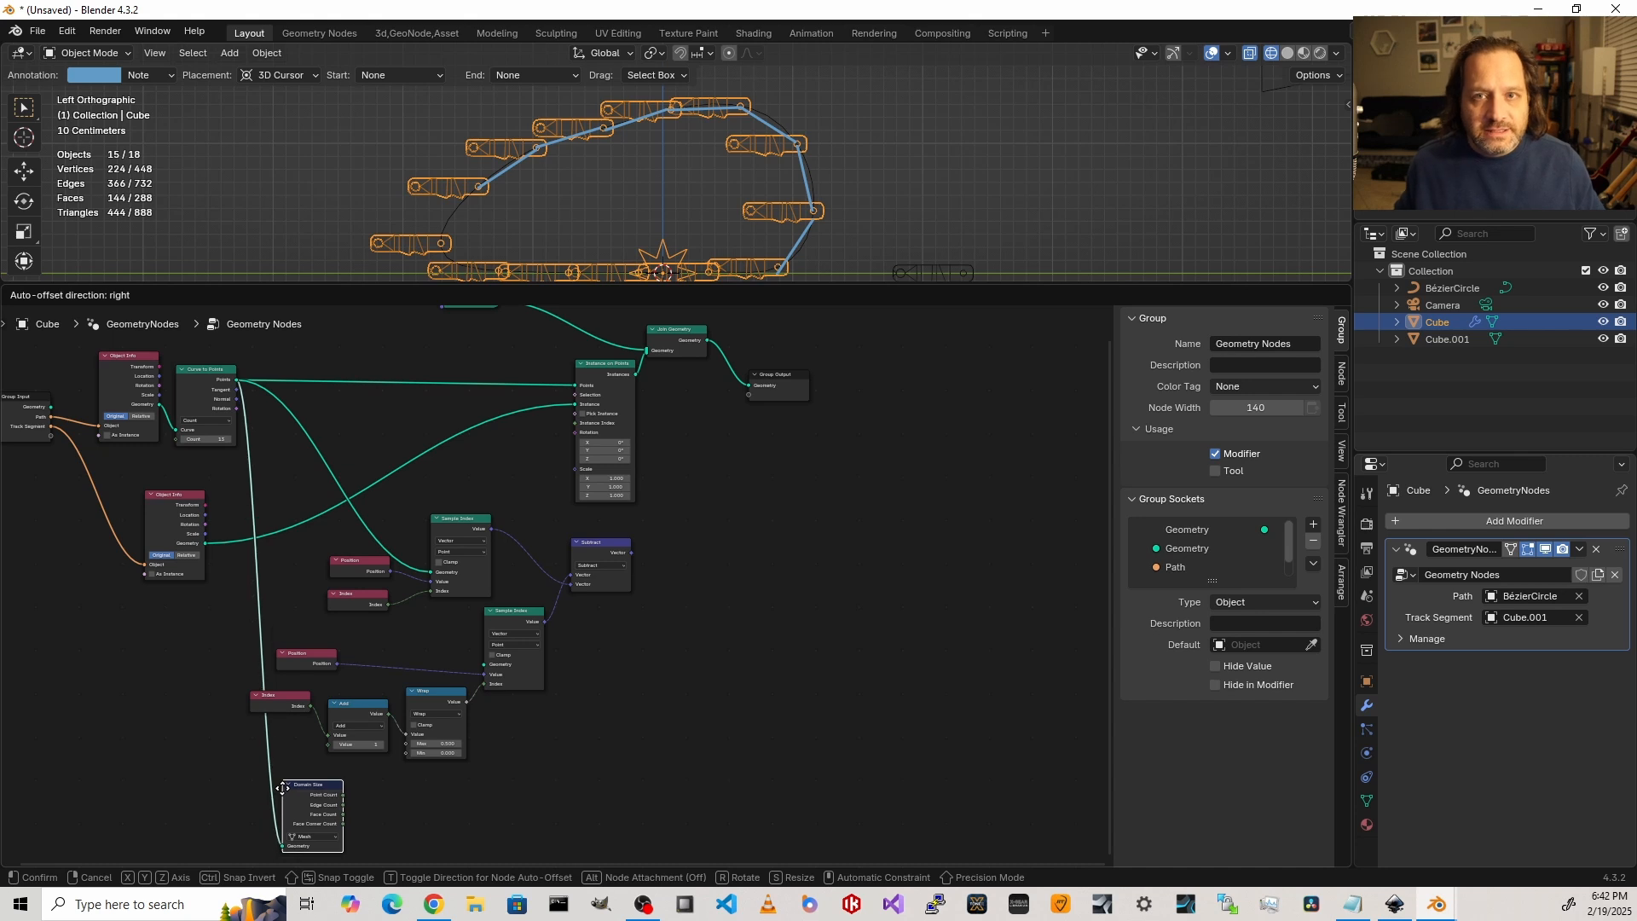
click(299, 780)
Step: Set the Domain Size component to Point Cloud and connect its Point Count to the Wrap node's Max
click(184, 695)
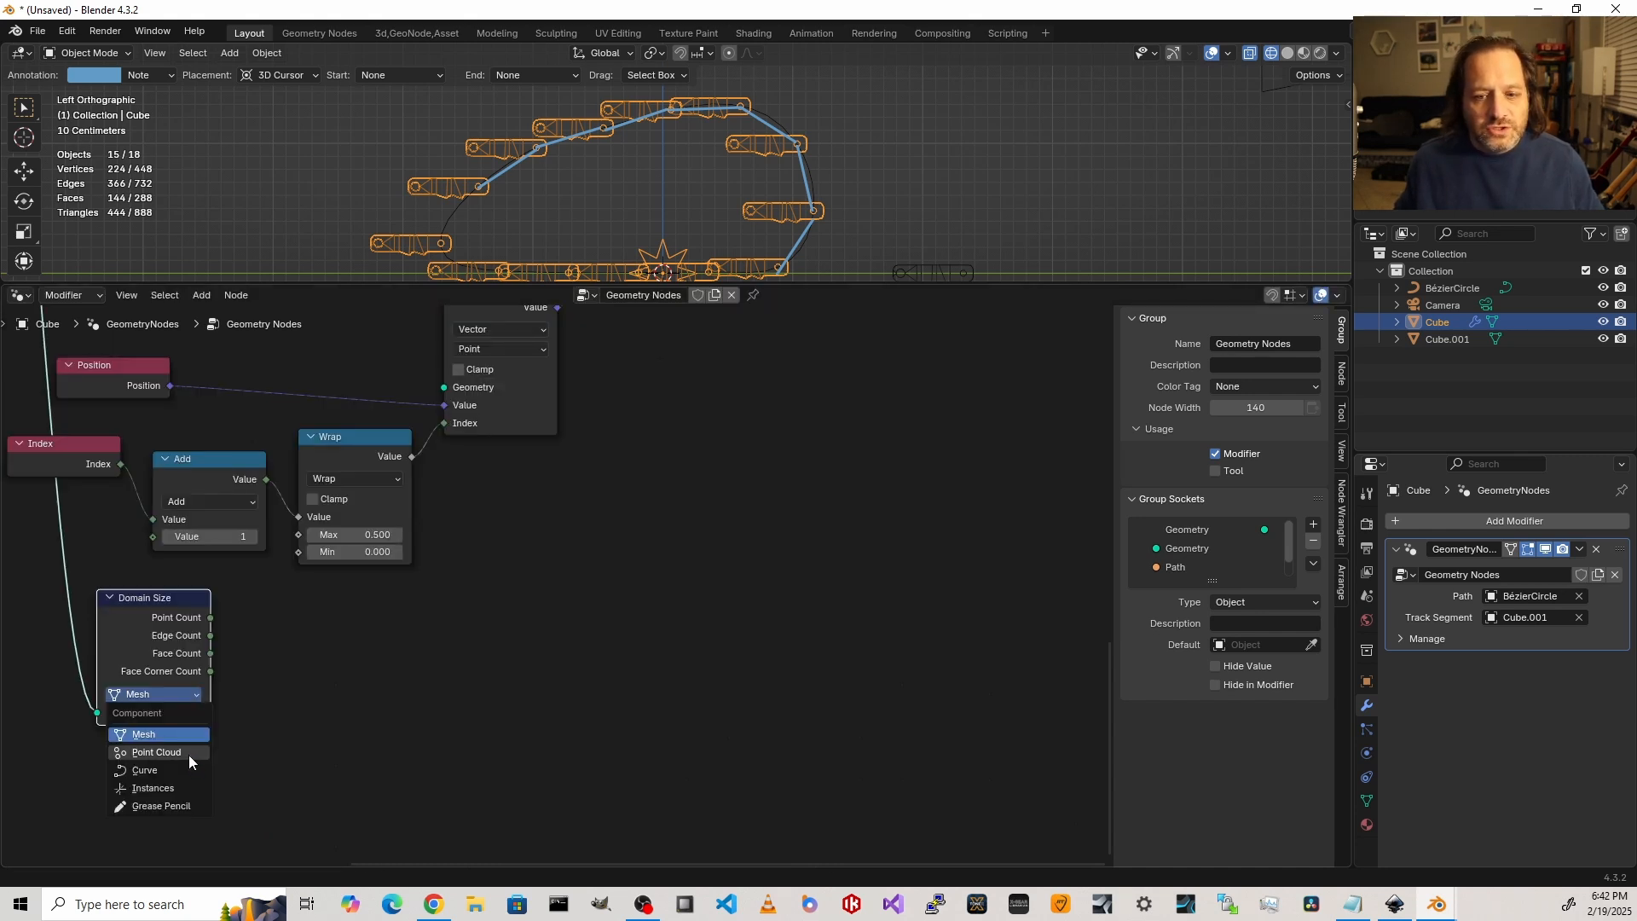
click(187, 754)
drag(210, 618, 306, 534)
Step: Reposition the Subtract node slightly lower and closer to the Sample Index nodes, making room before Instance on Points
scroll(325, 709, down, 4)
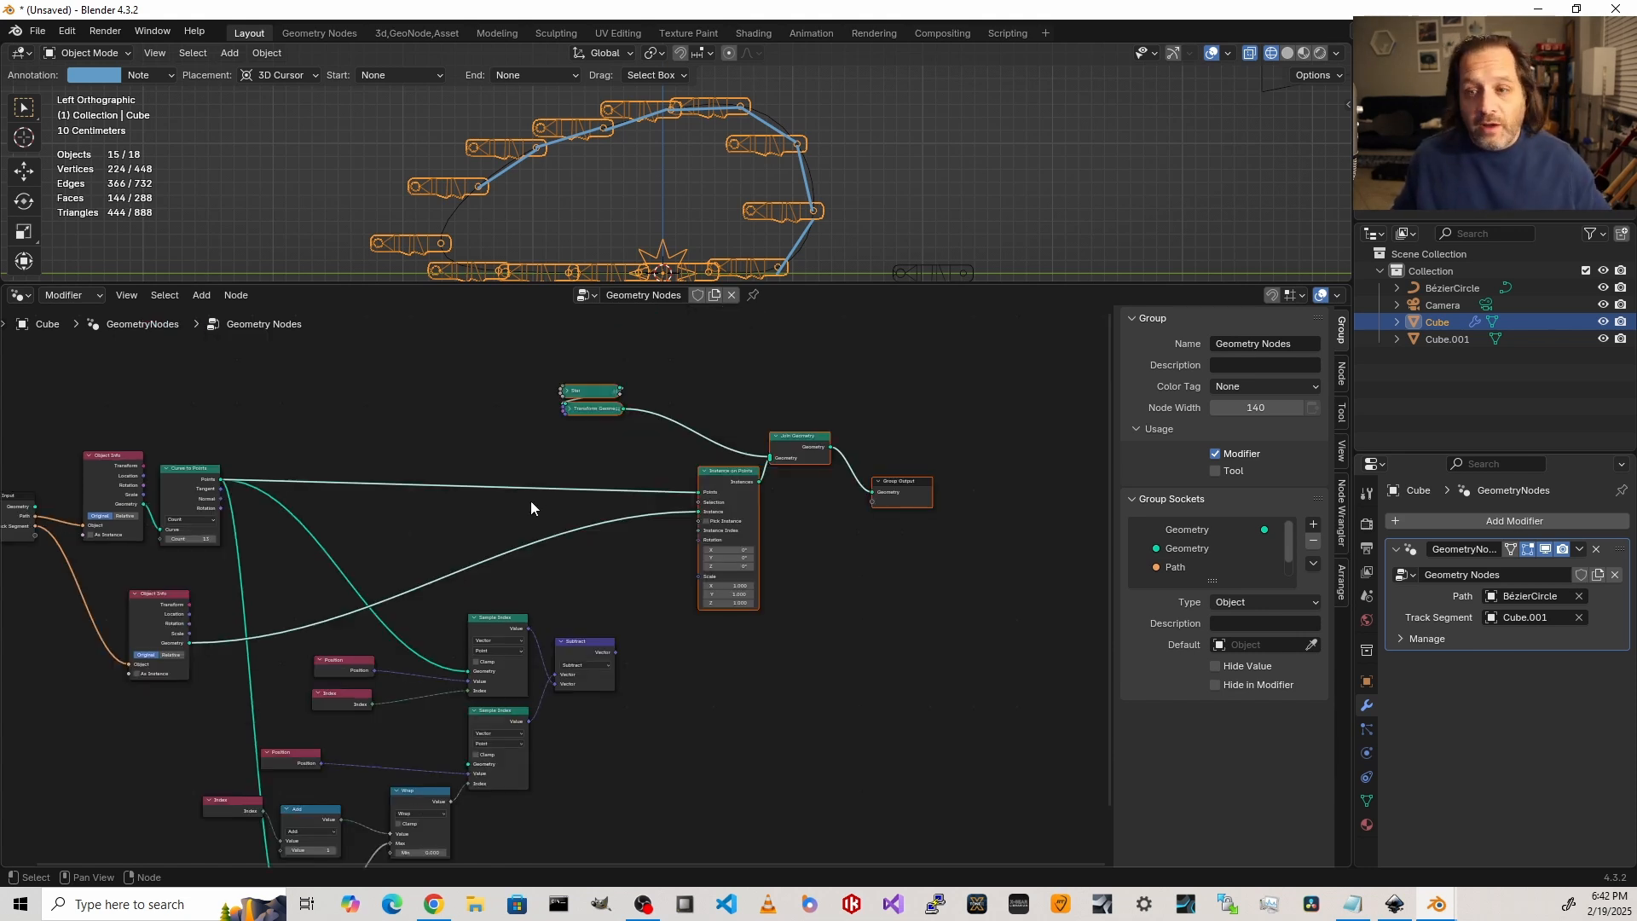
mouse_move(595, 642)
mouse_down()
mouse_move(613, 629)
mouse_move(605, 641)
mouse_up()
scroll(691, 716, up, 8)
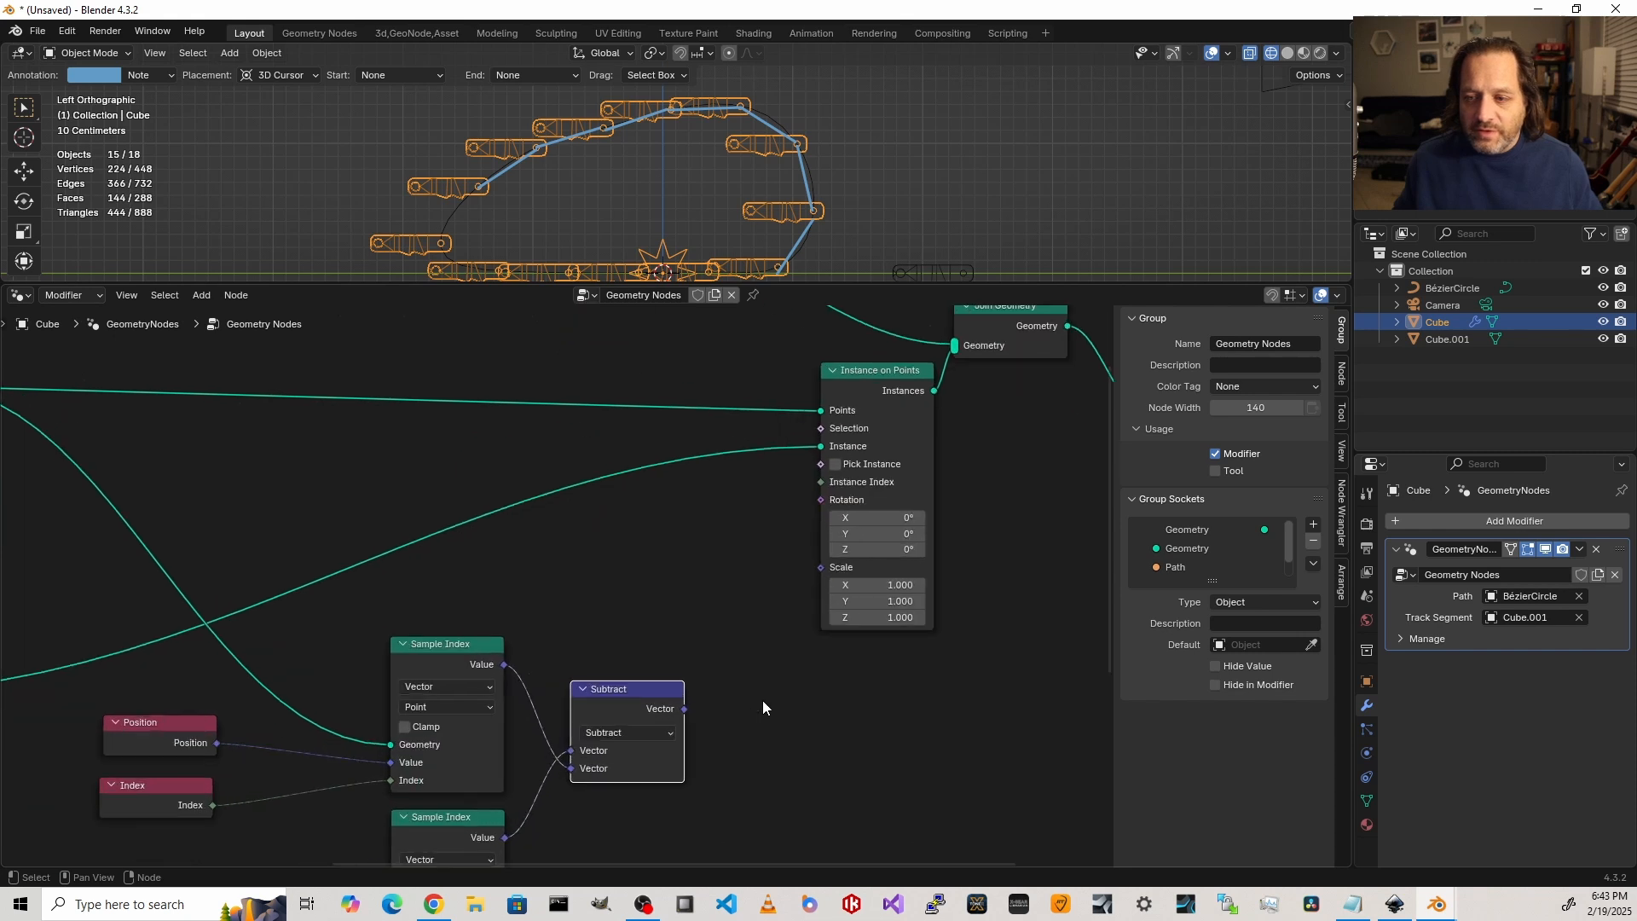
shift+middle_drag(772, 699, 592, 708)
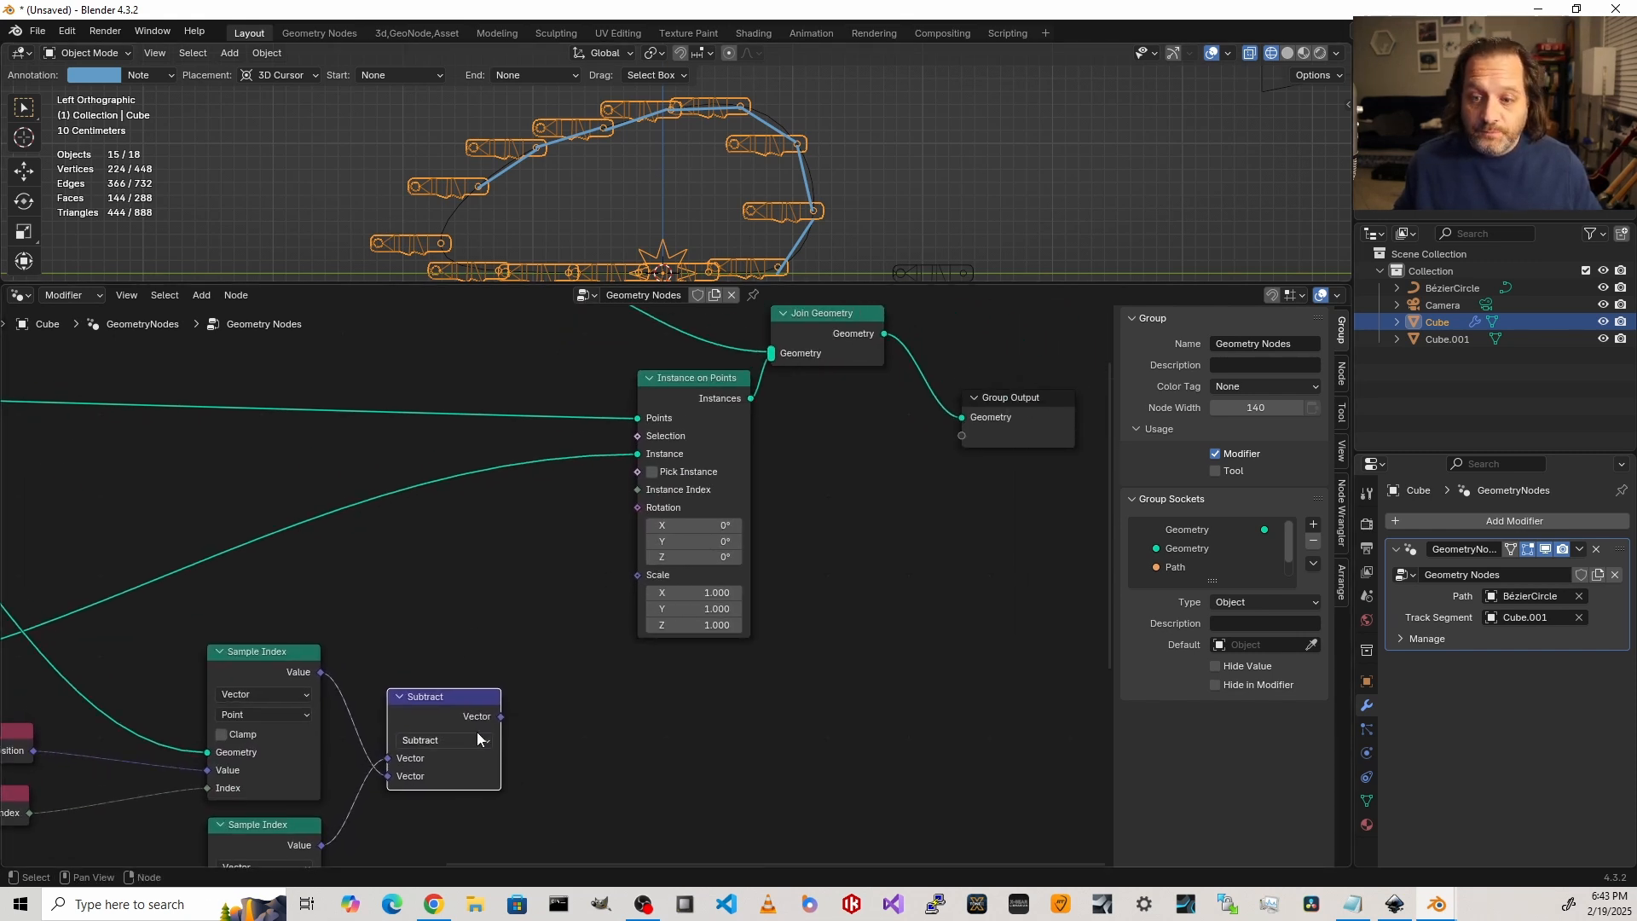
drag(478, 732, 461, 758)
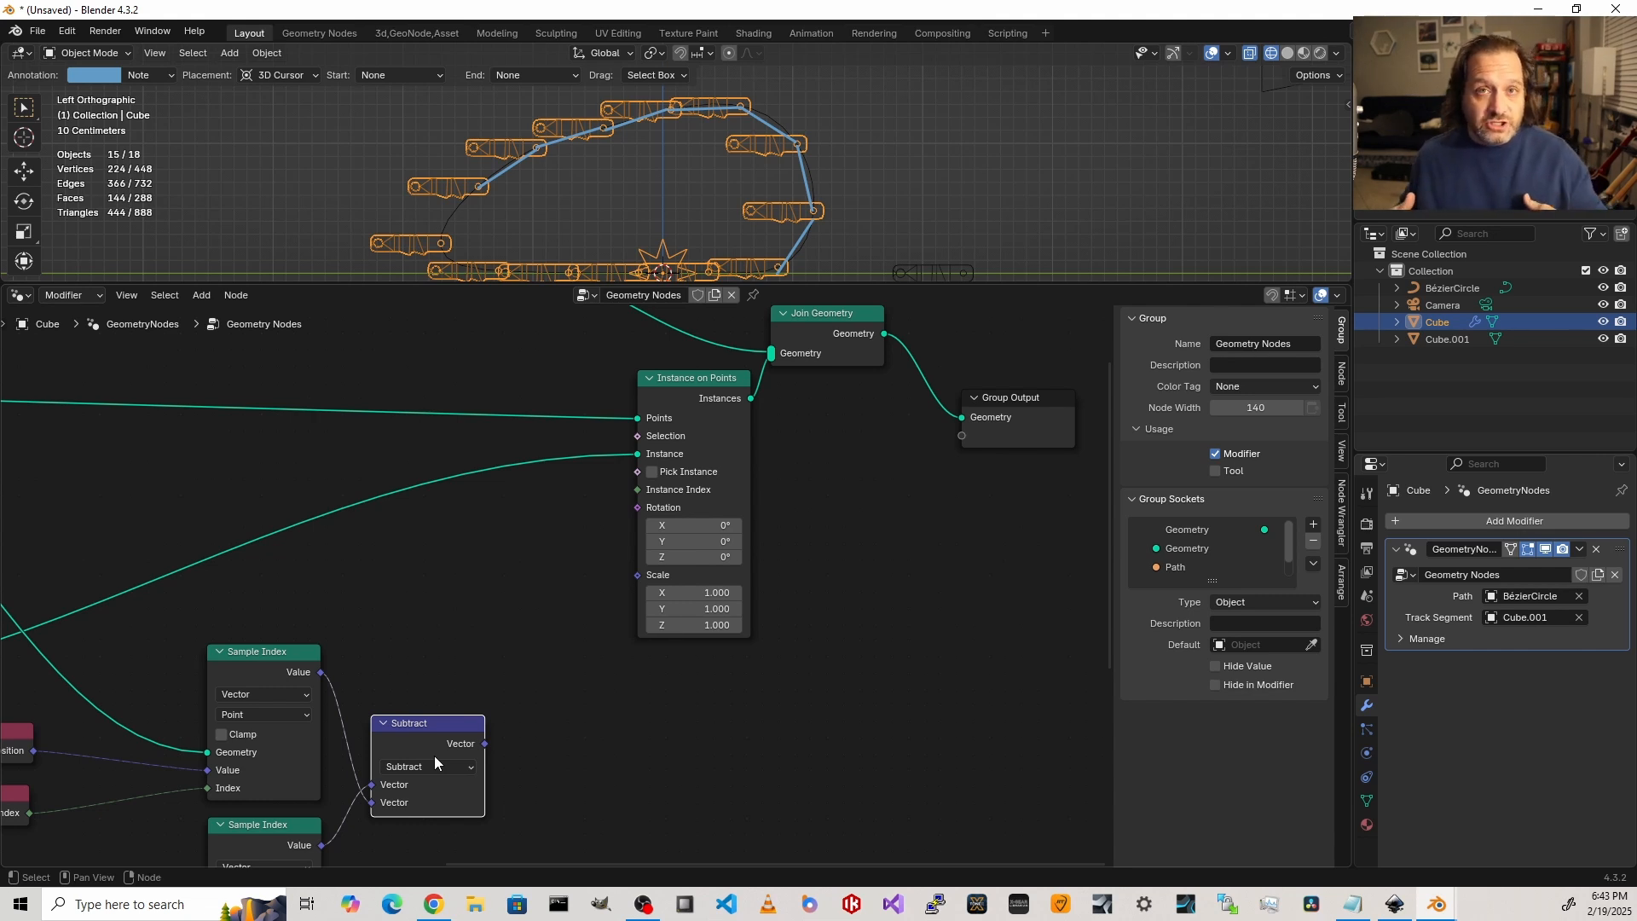
drag(434, 756, 422, 770)
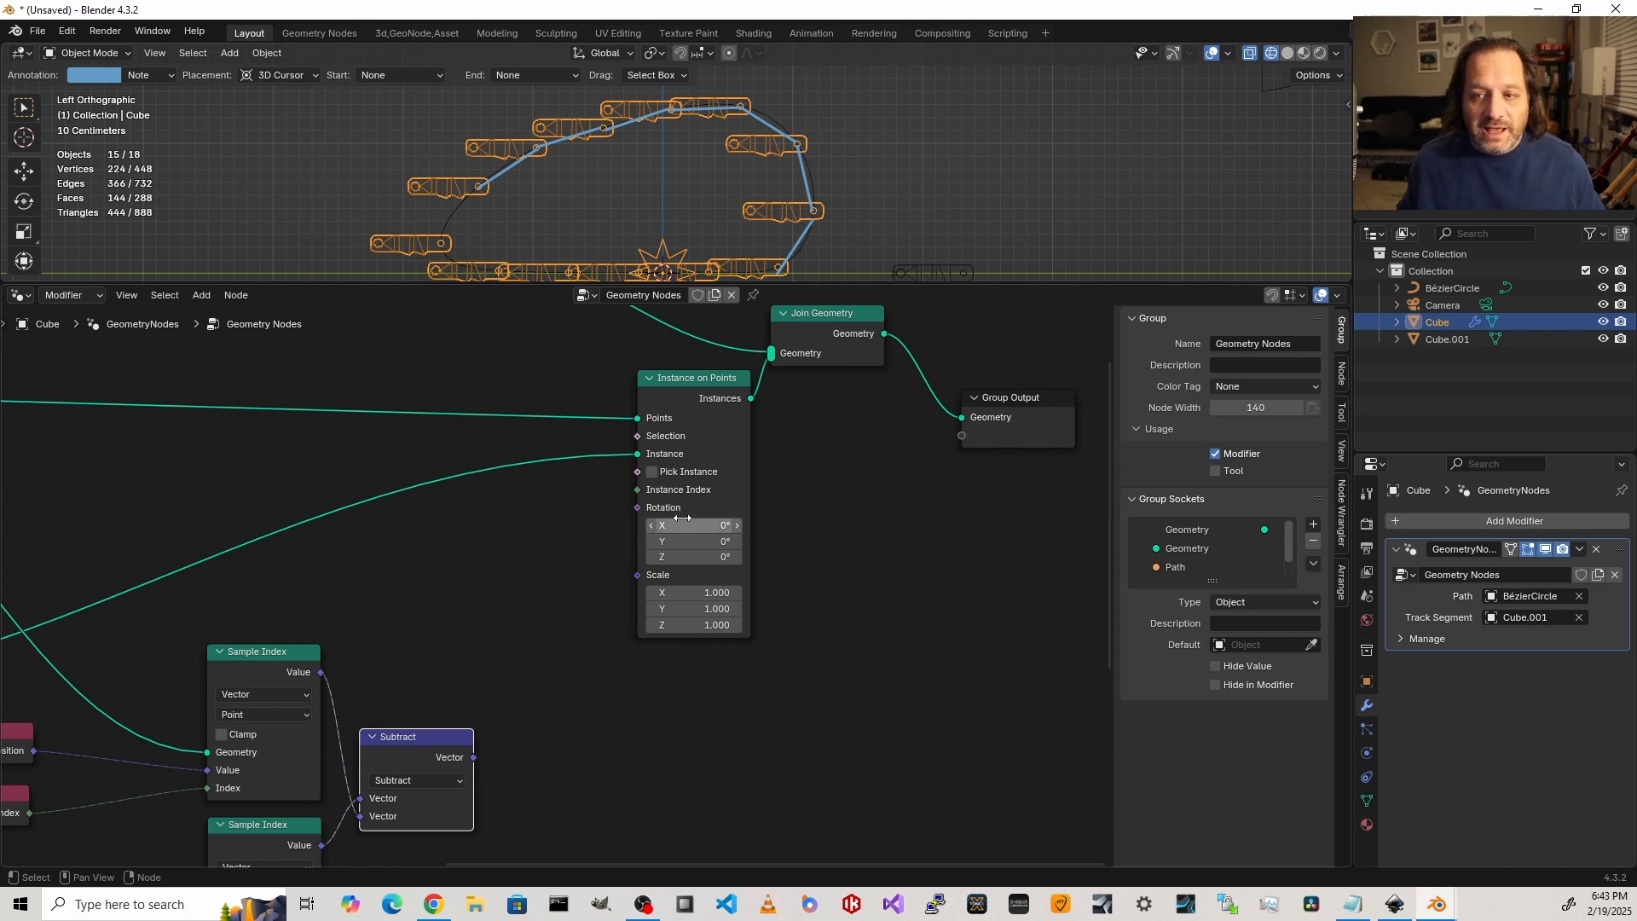
Step: Add an Align Rotation to Vector node, feeding the Subtract result into its Vector and its Rotation into Instance on Points
key(shift+a)
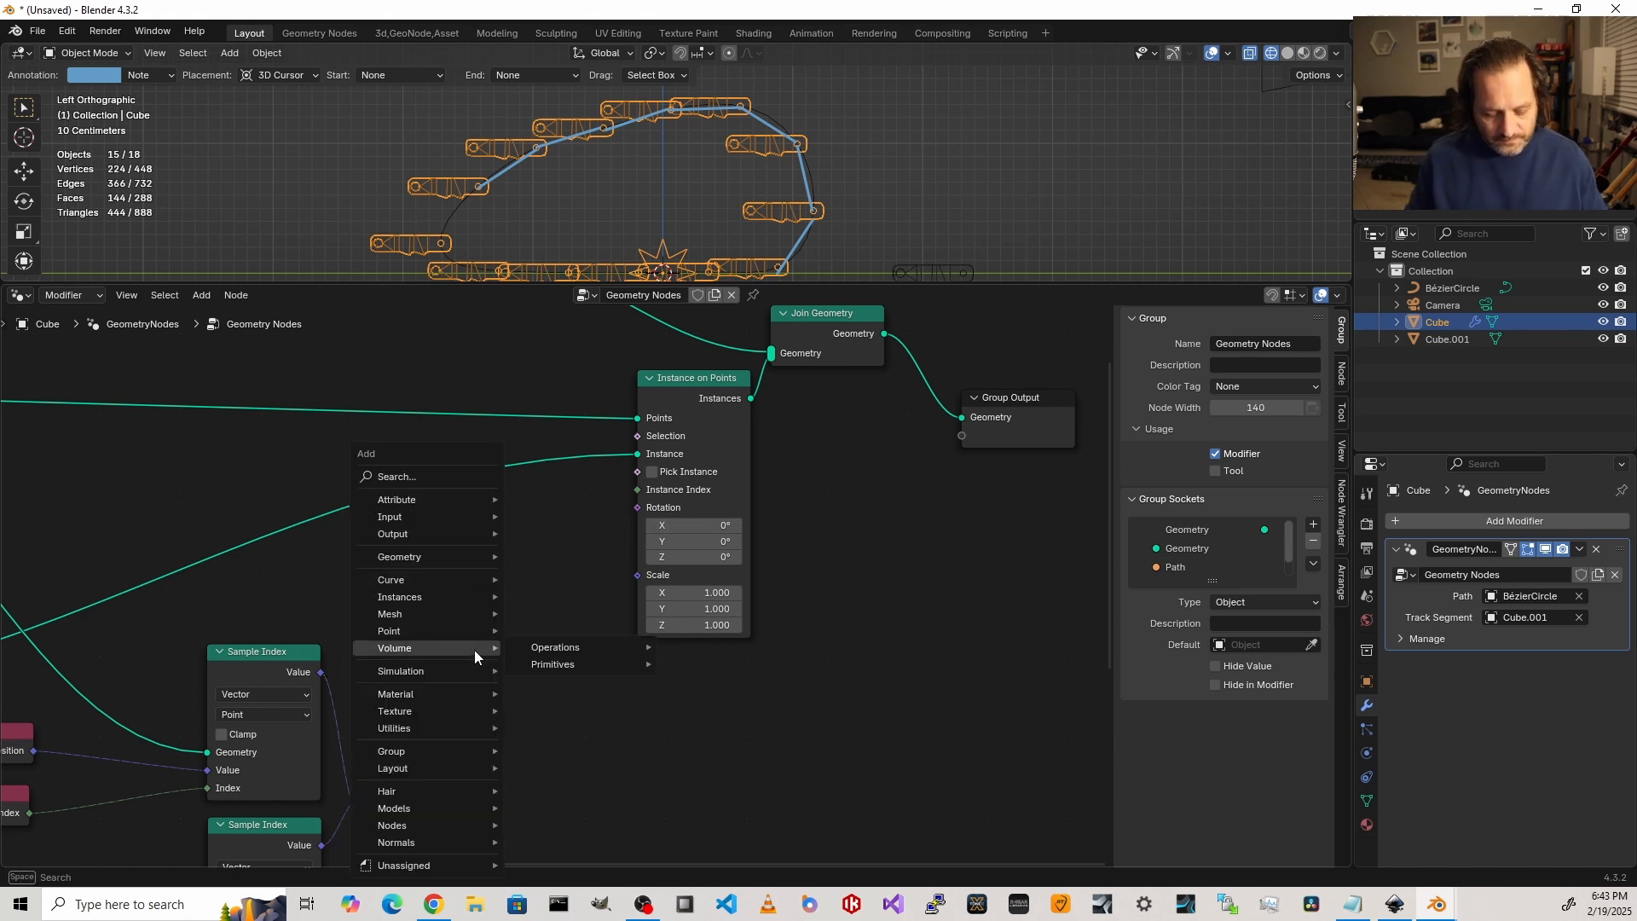
text(align)
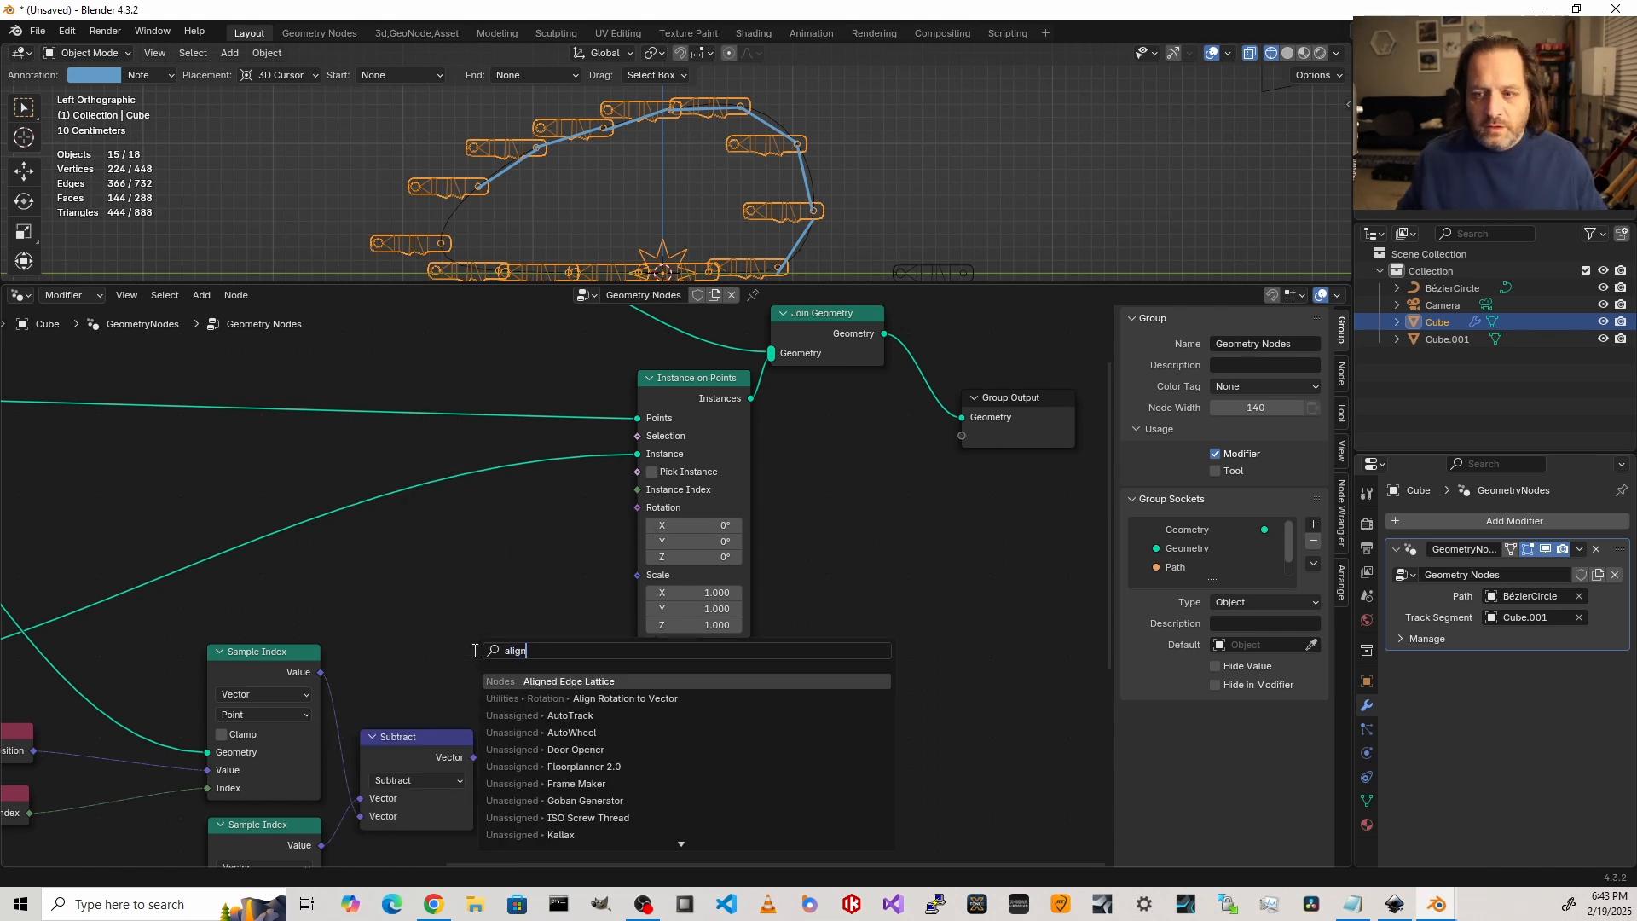
click(621, 698)
click(493, 573)
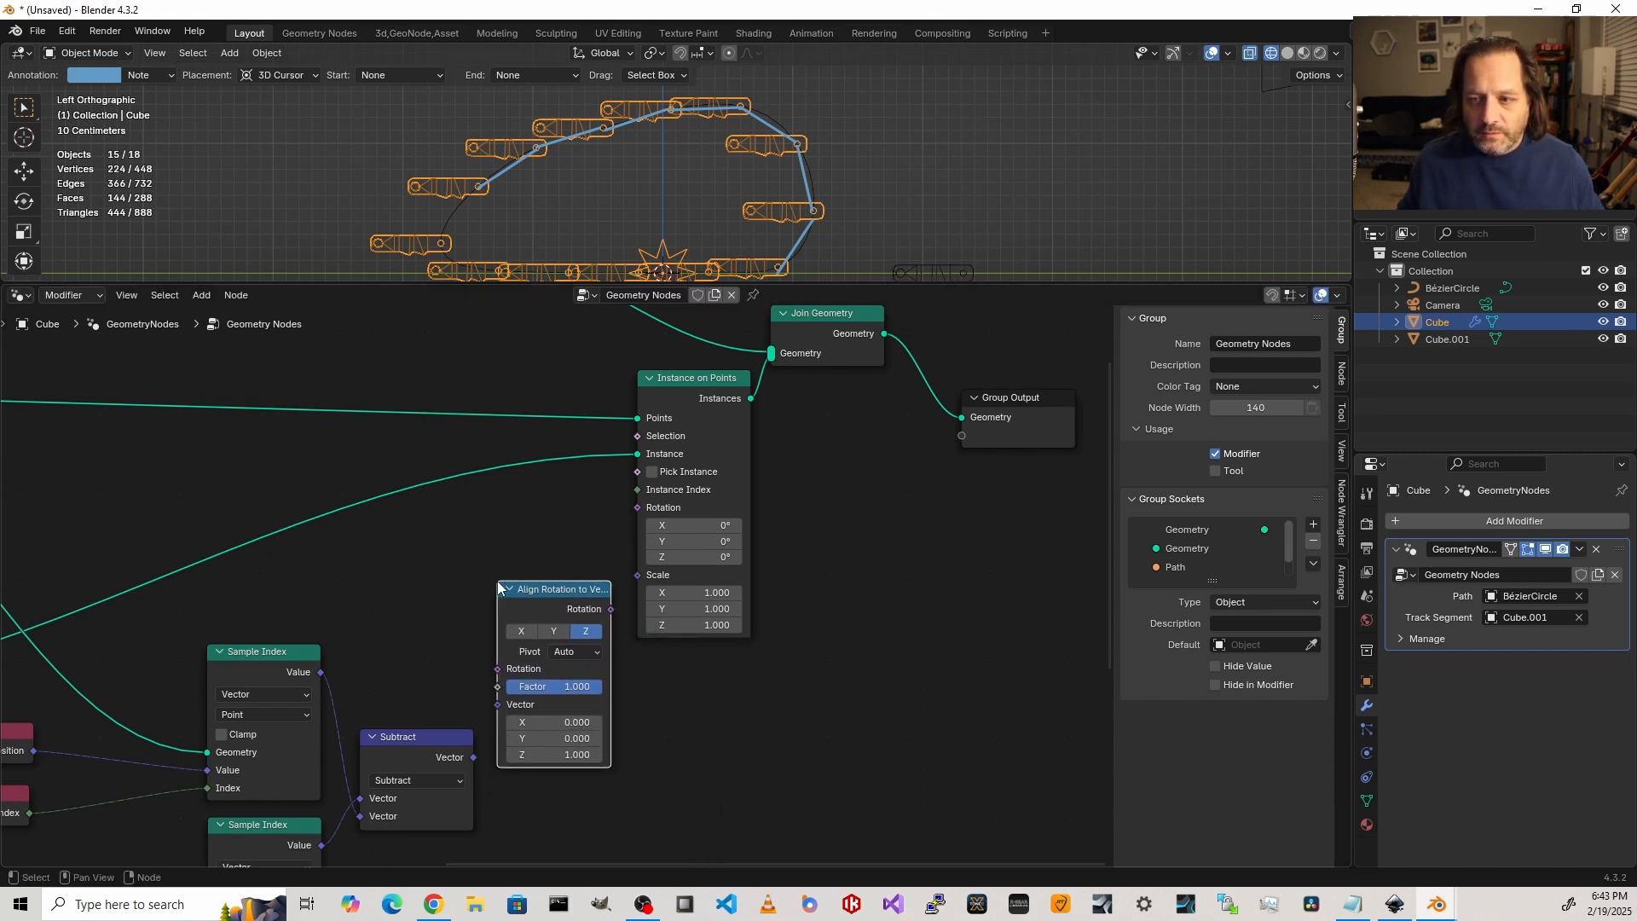
drag(474, 757, 497, 704)
drag(611, 608, 637, 509)
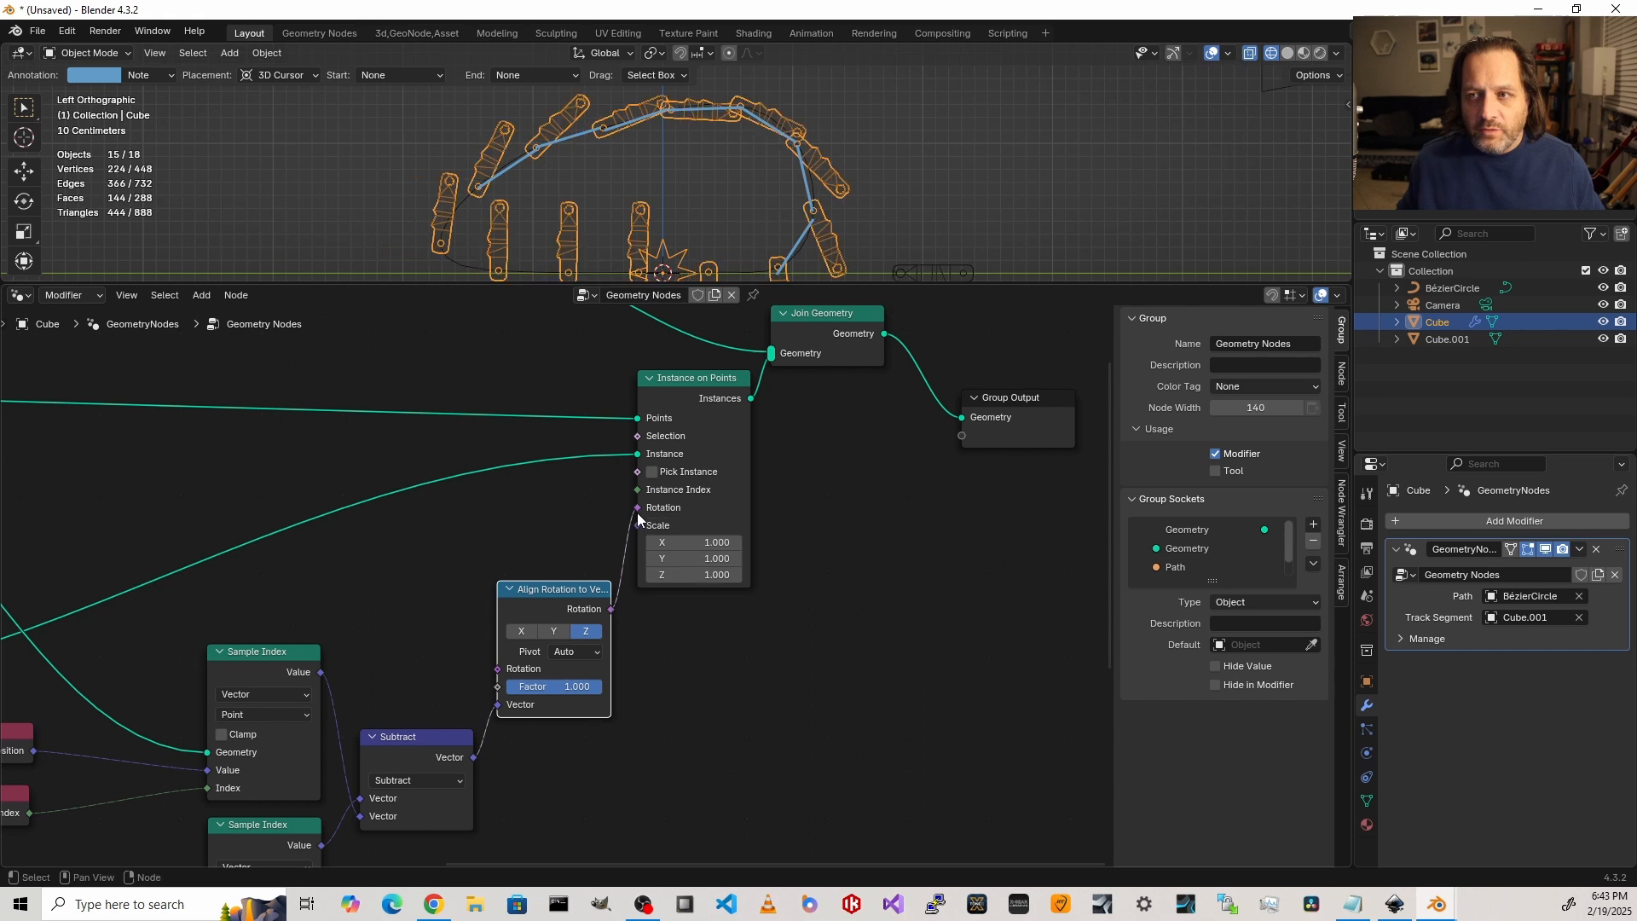
Step: Enlarge the 3D viewport and turn on the Axes display for the original track link, Cube.001
drag(827, 282, 820, 409)
shift+middle_drag(817, 327, 801, 269)
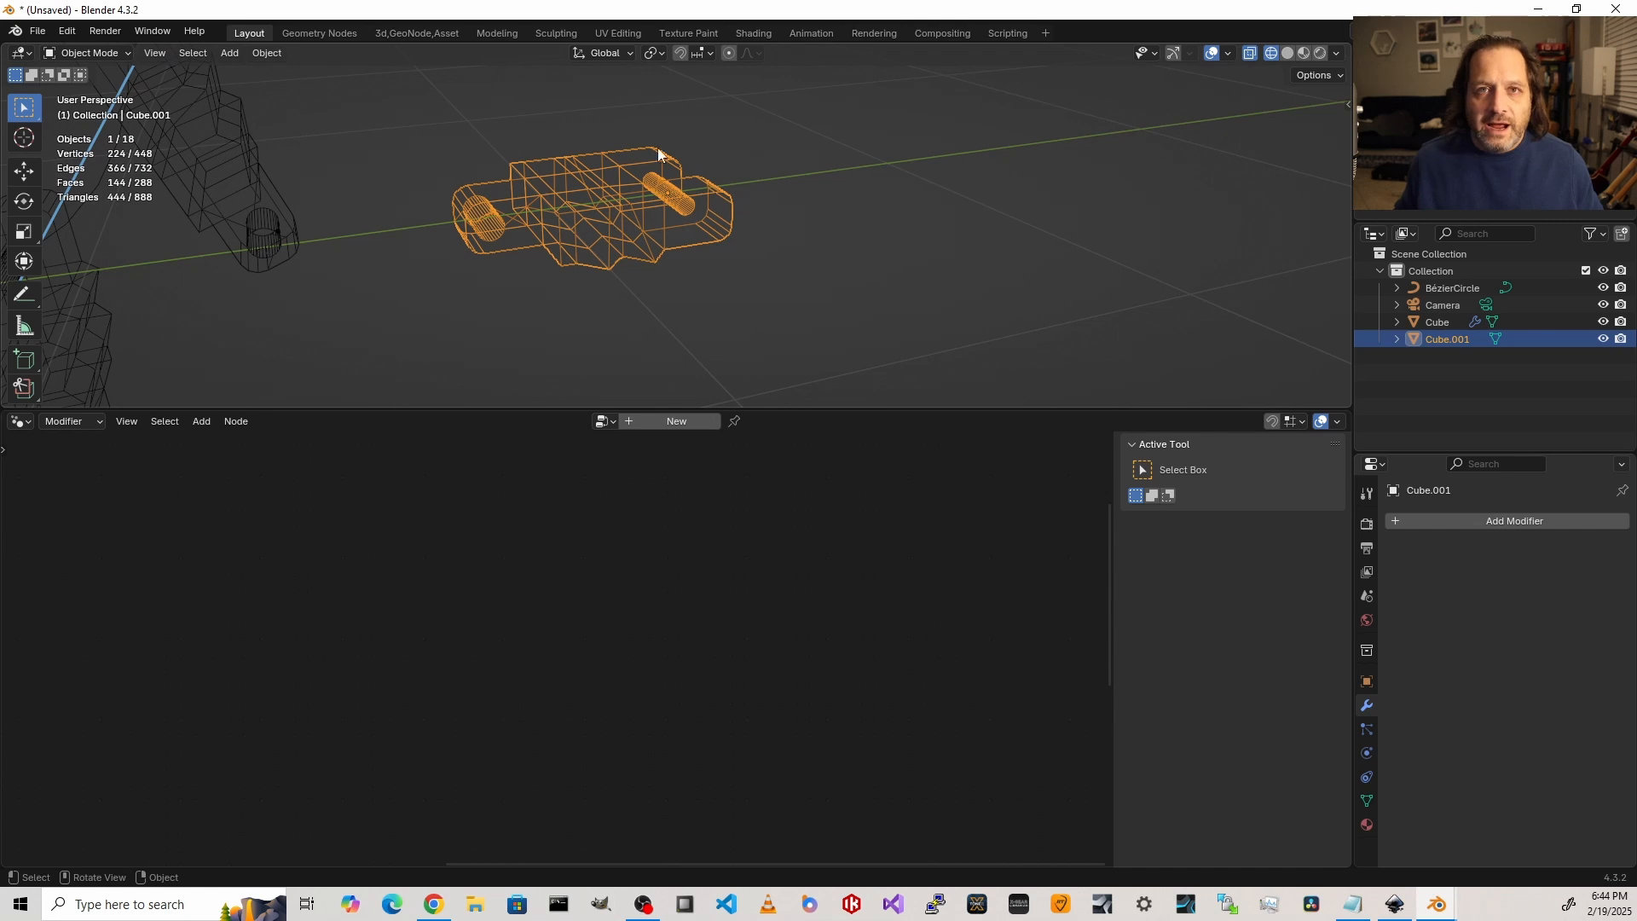
click(1366, 681)
scroll(1427, 725, down, 5)
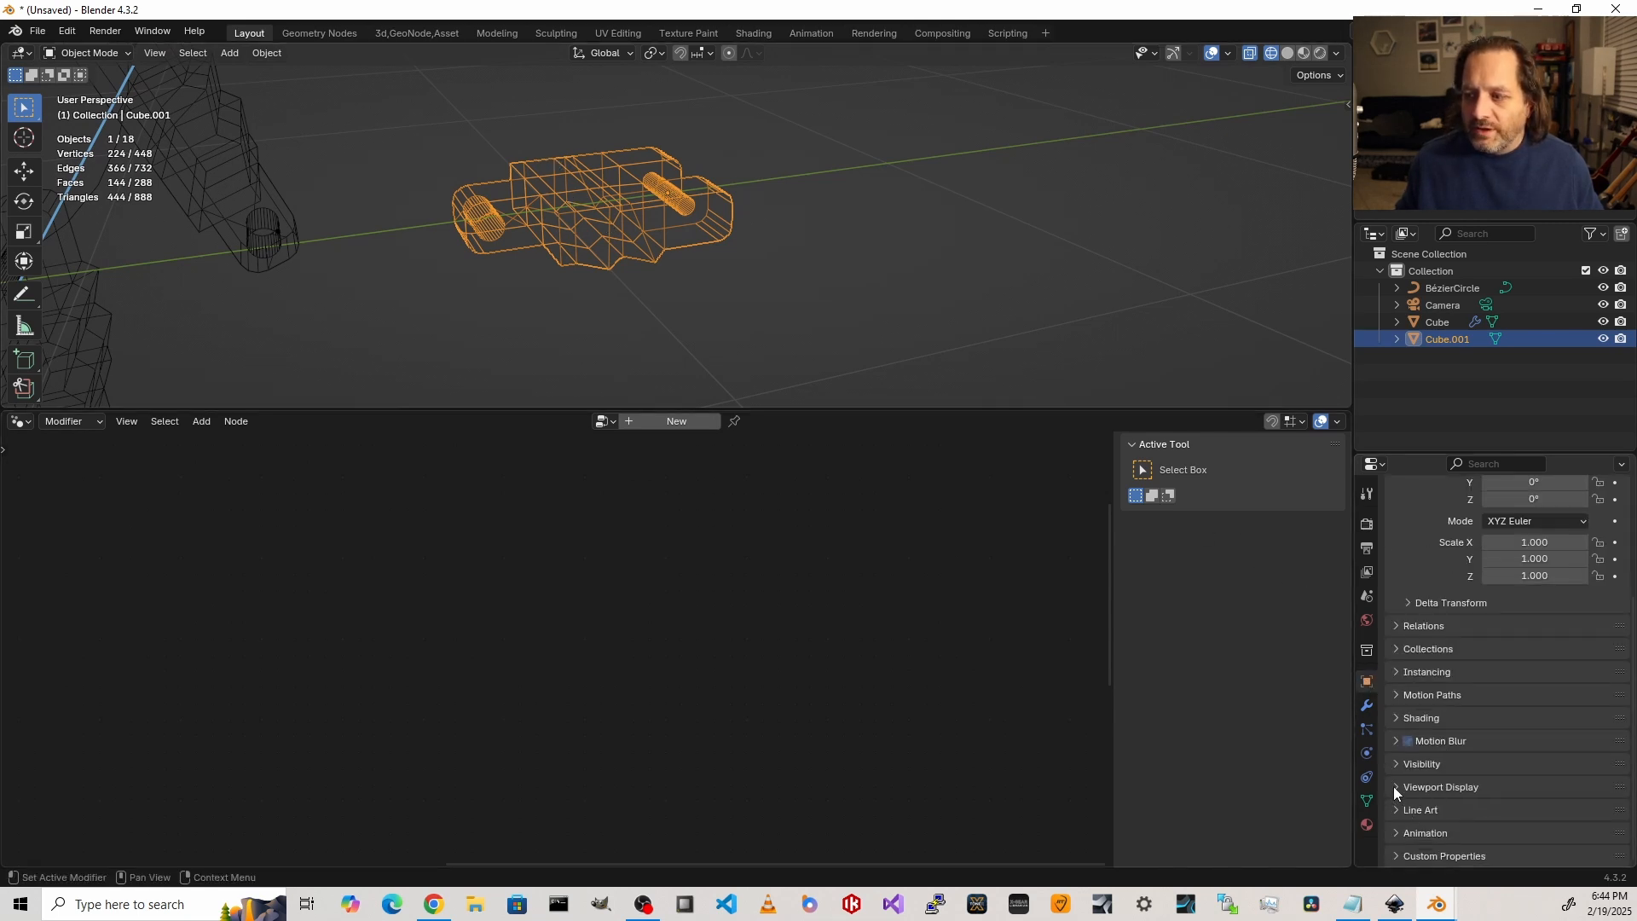
click(1393, 786)
scroll(1428, 734, down, 5)
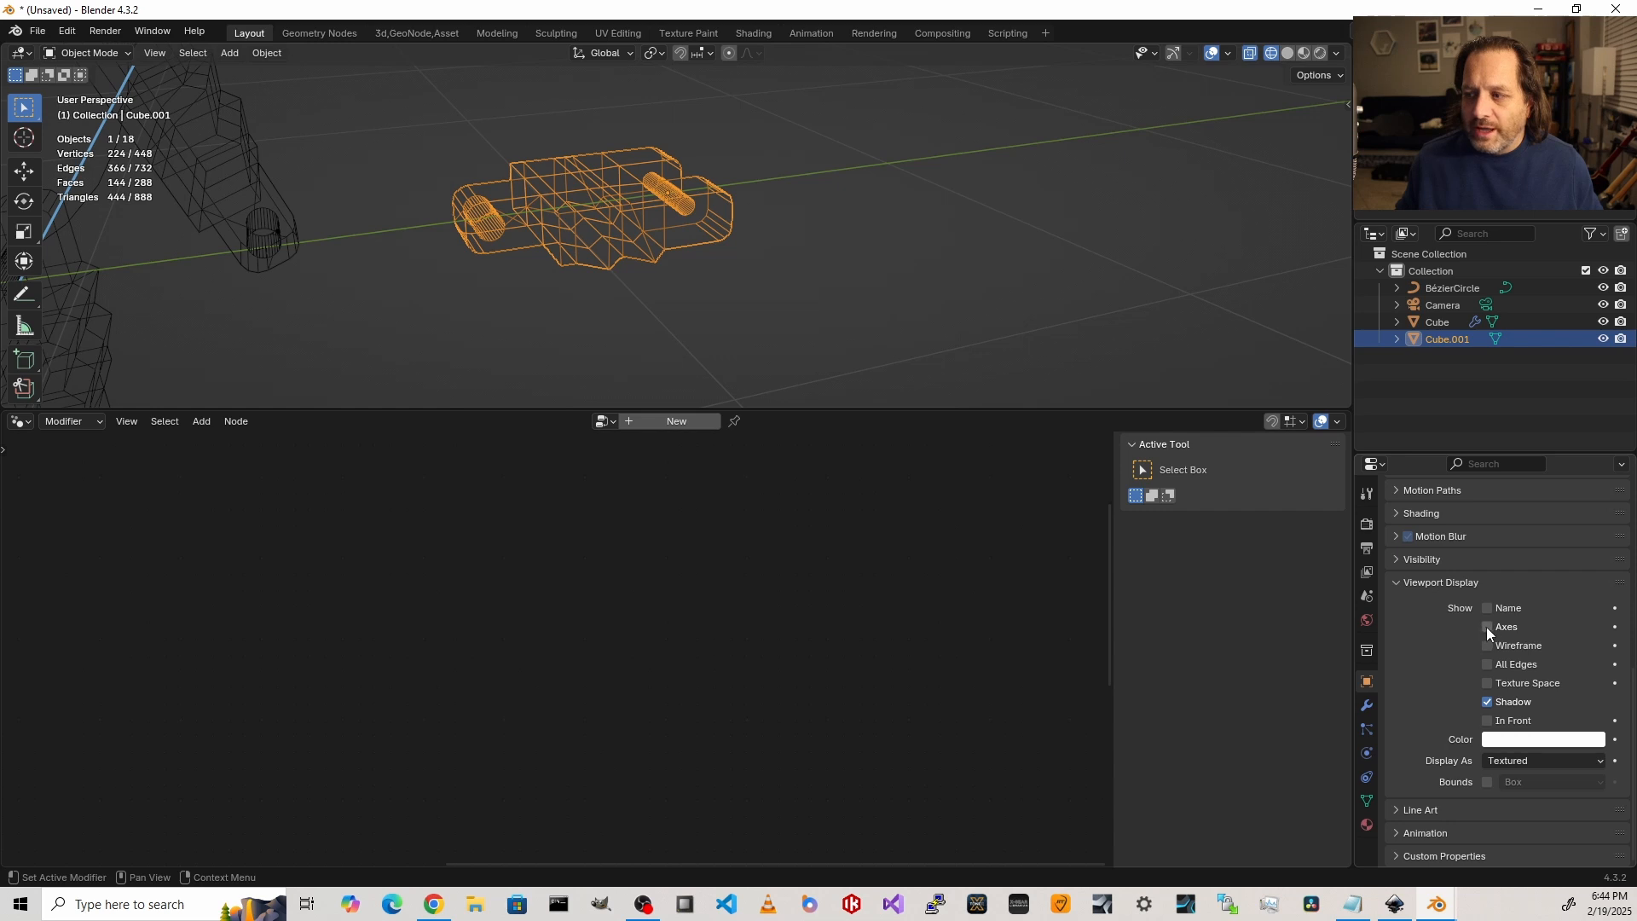
click(1486, 626)
shift+middle_drag(826, 253, 841, 372)
scroll(769, 321, down, 3)
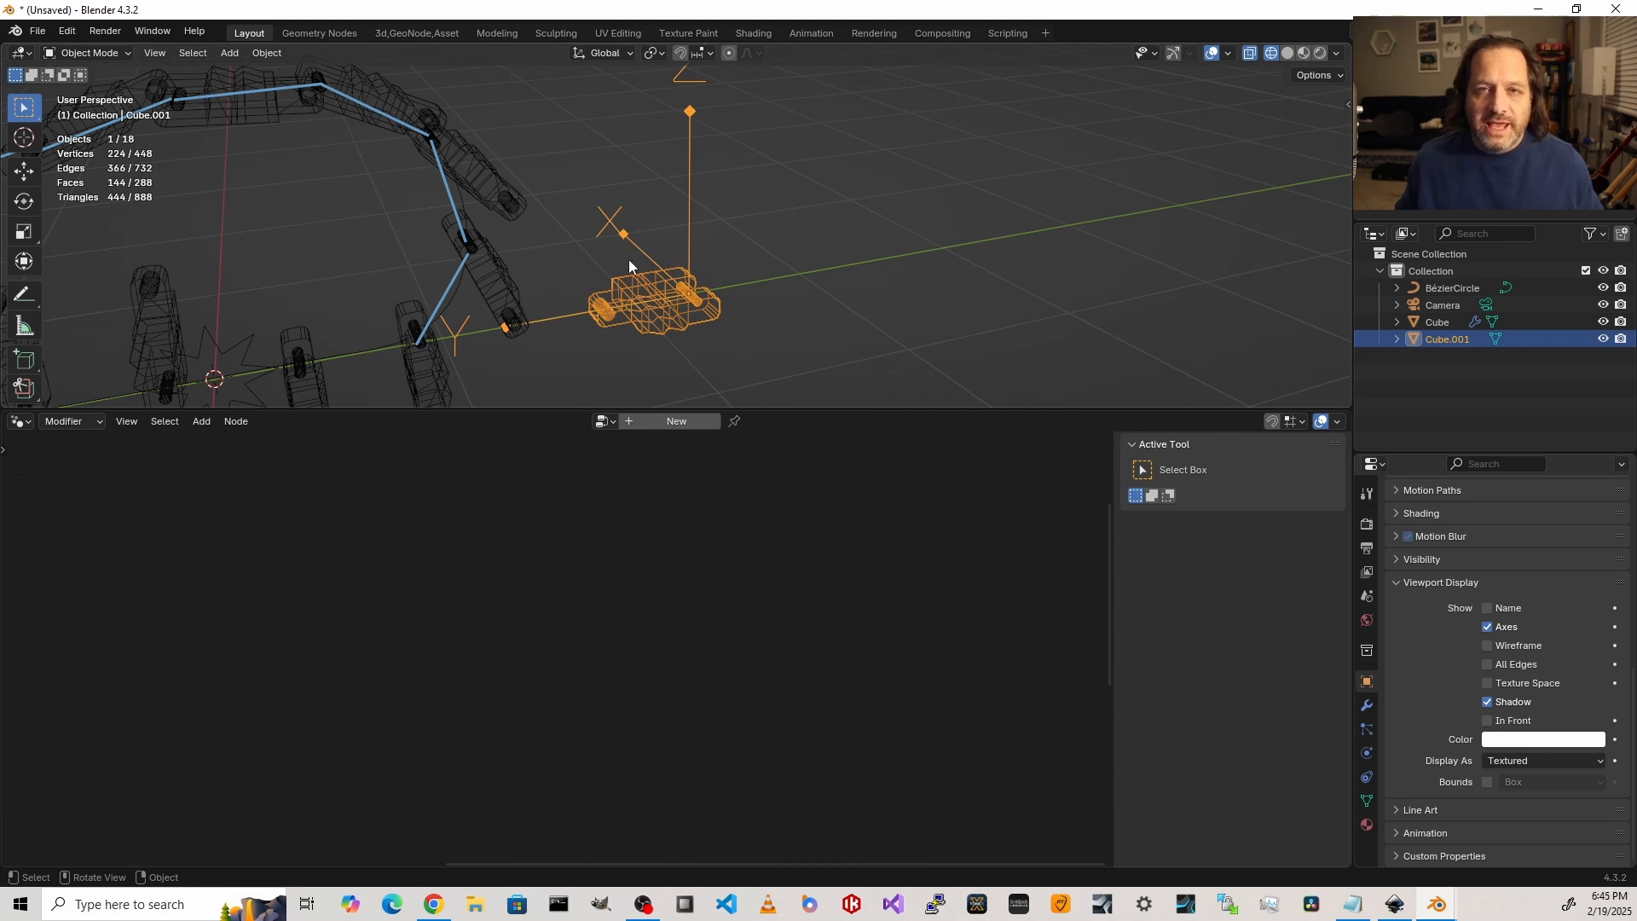
Step: On the Cube object's Align Rotation to Vector node, set the alignment axis to Y and the pivot to X
click(463, 252)
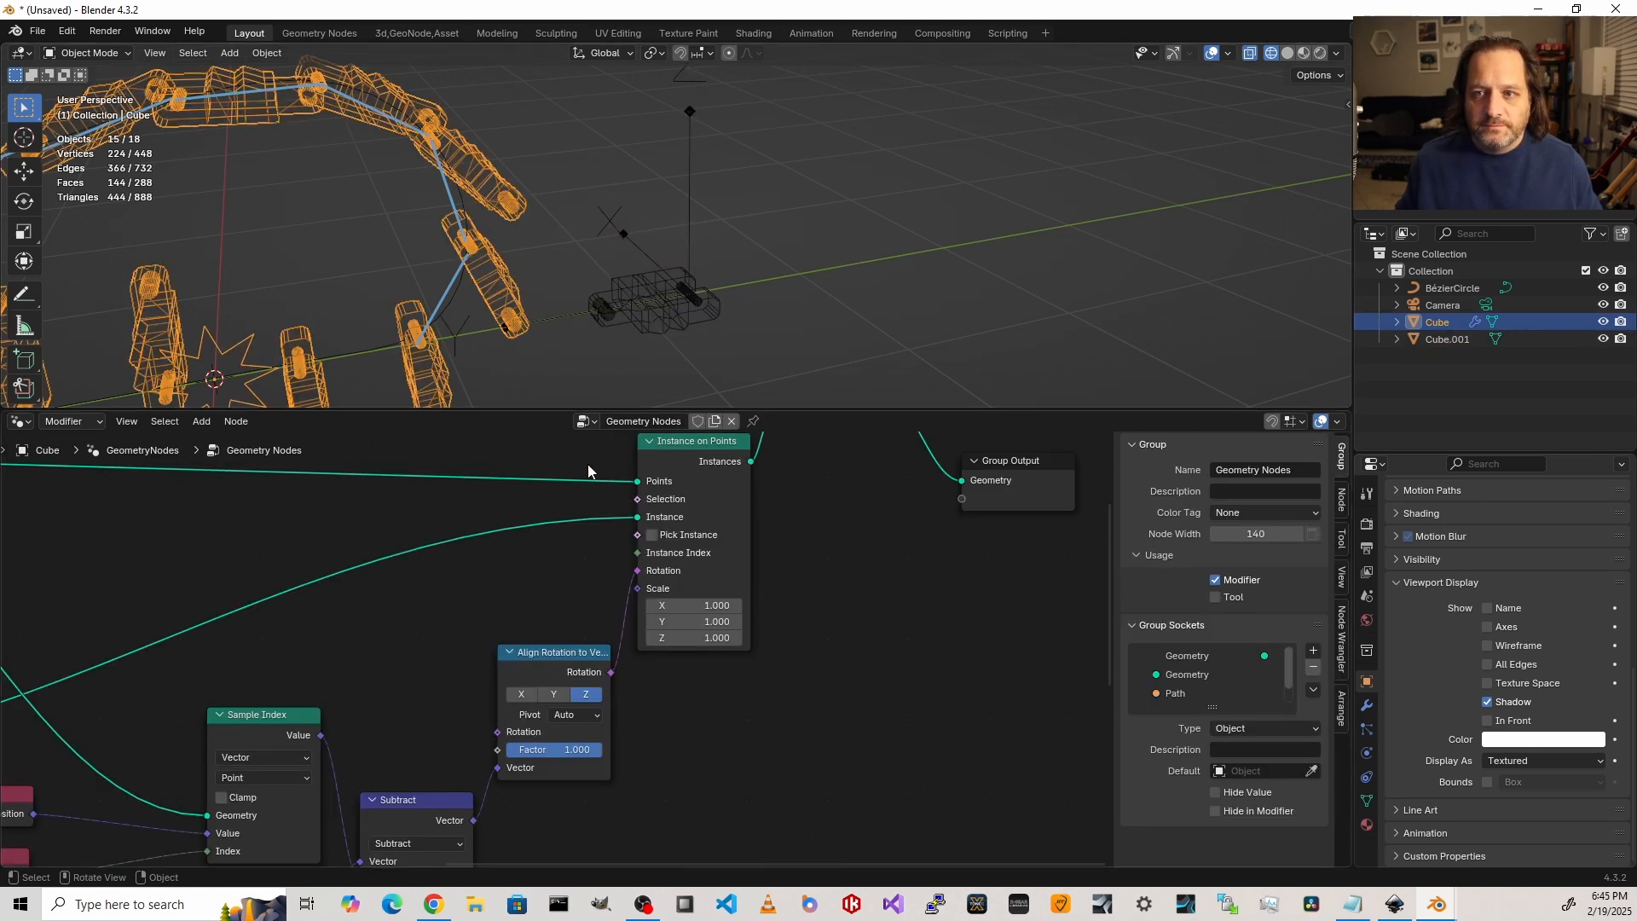
click(500, 573)
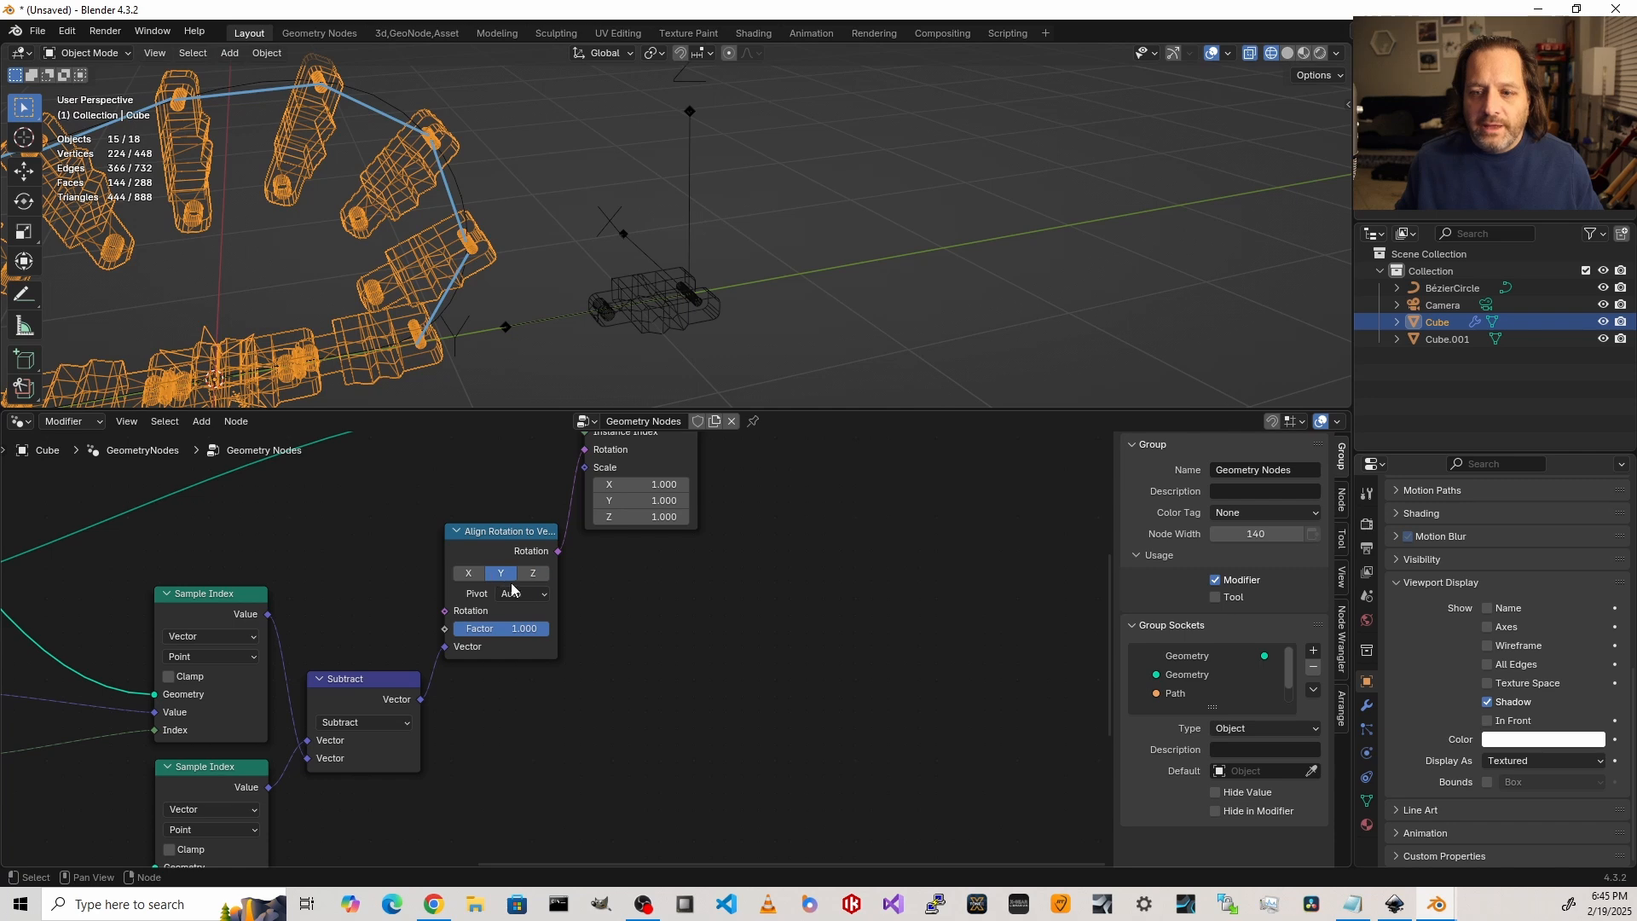
click(513, 594)
click(524, 630)
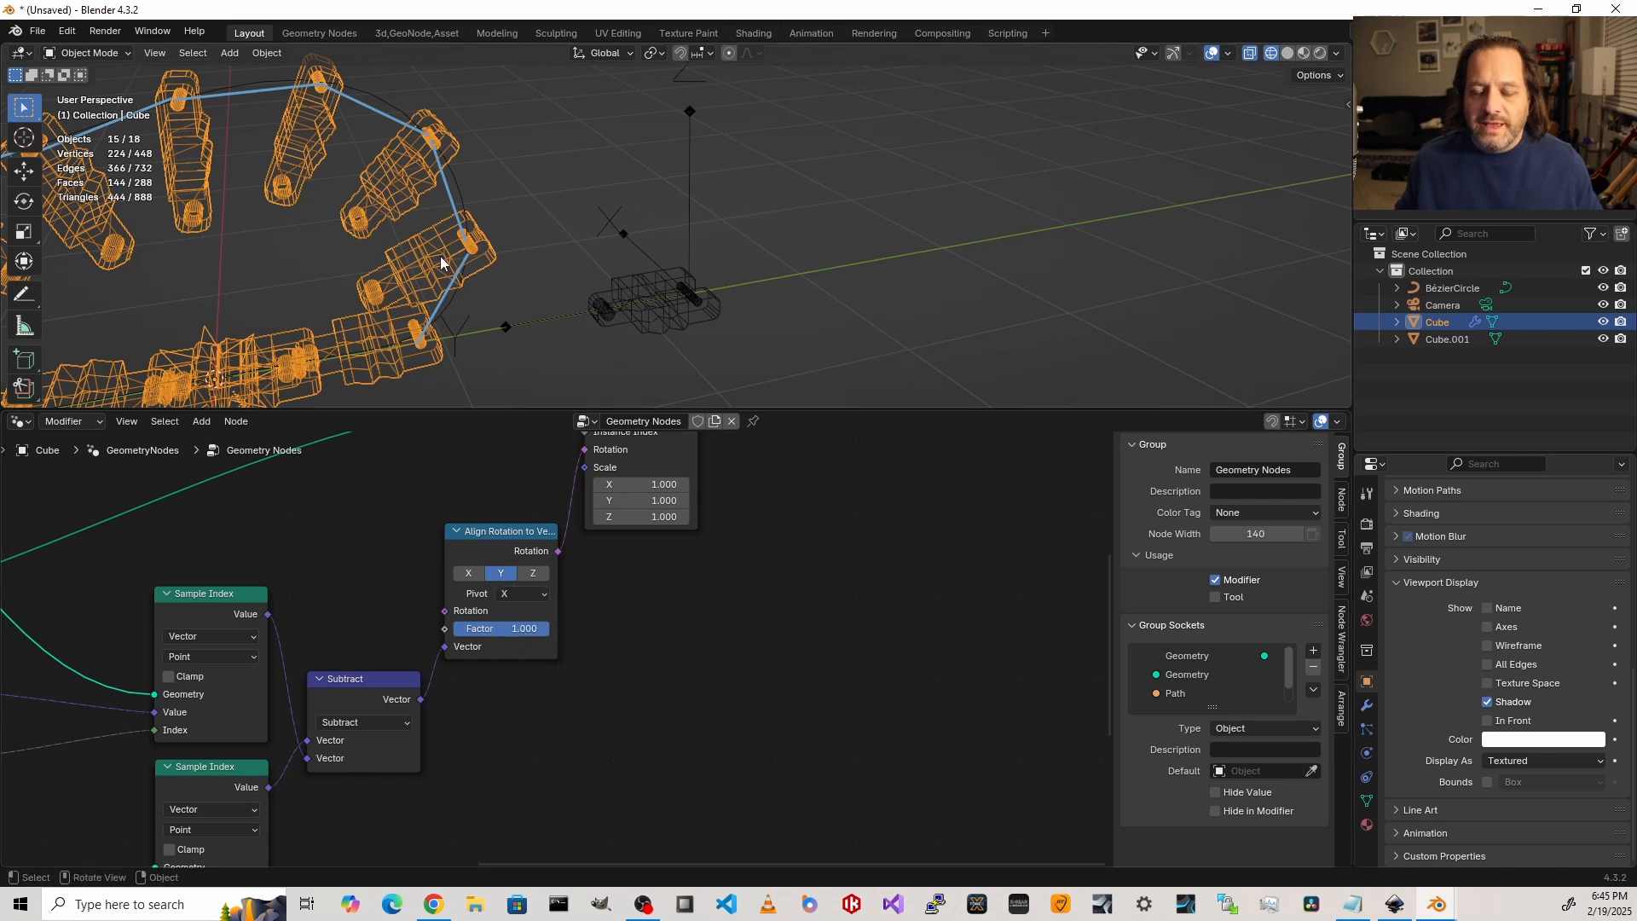
Step: View the track from the right side and connect the Curve to Points output to the lower Sample Index node's Geometry input
key(KP_3)
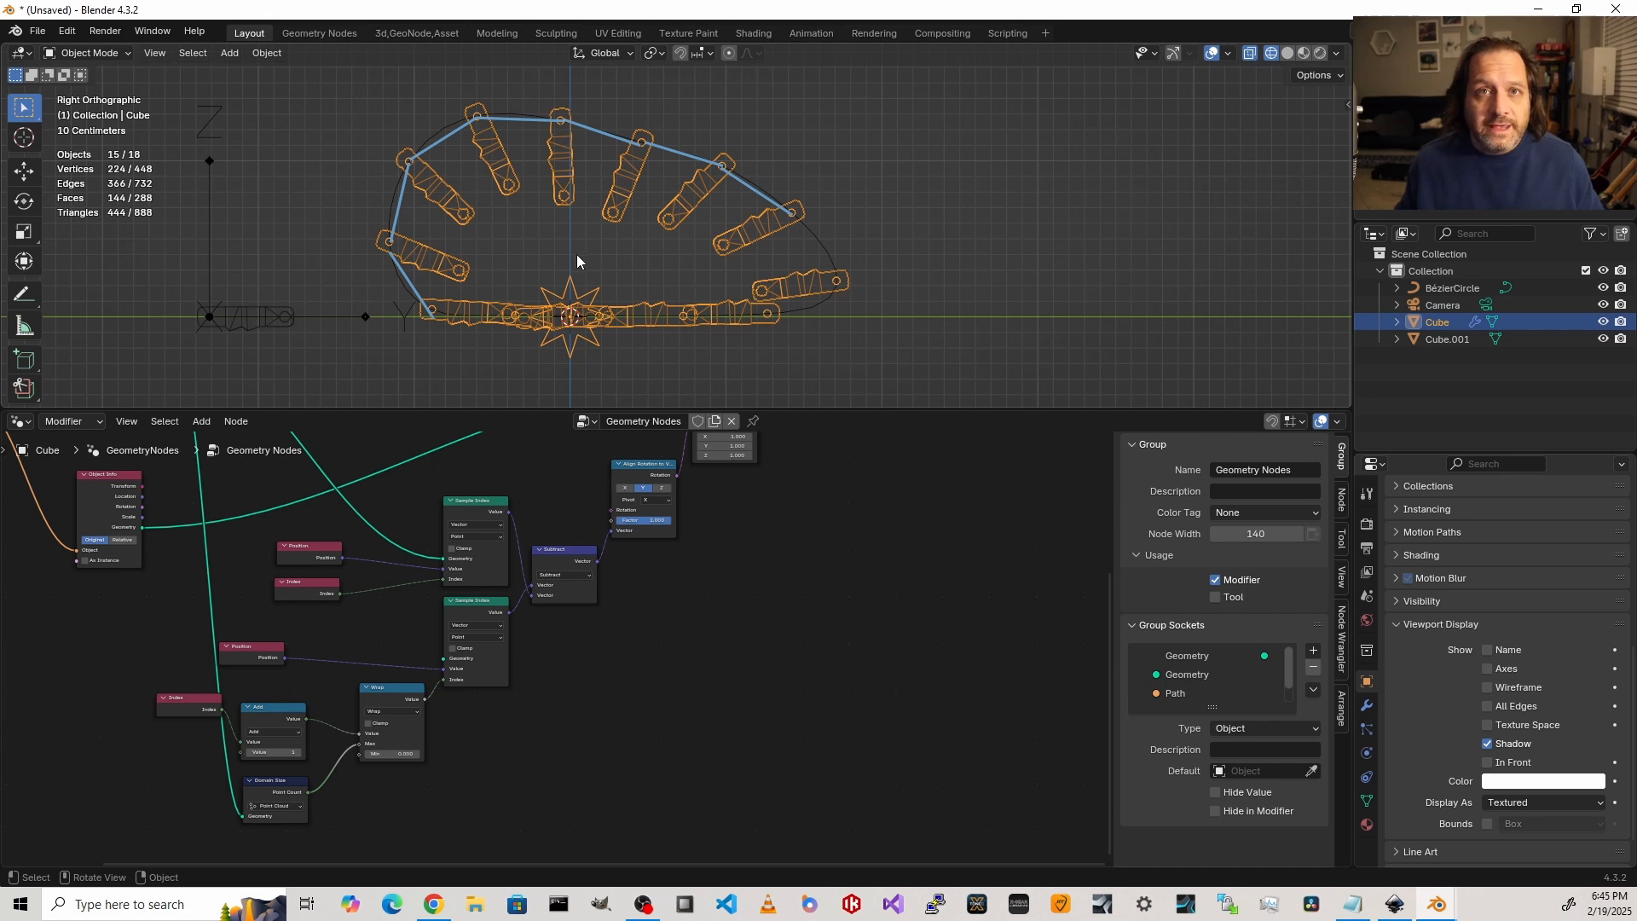
scroll(563, 569, down, 2)
shift+middle_drag(730, 517, 665, 610)
scroll(599, 667, up, 5)
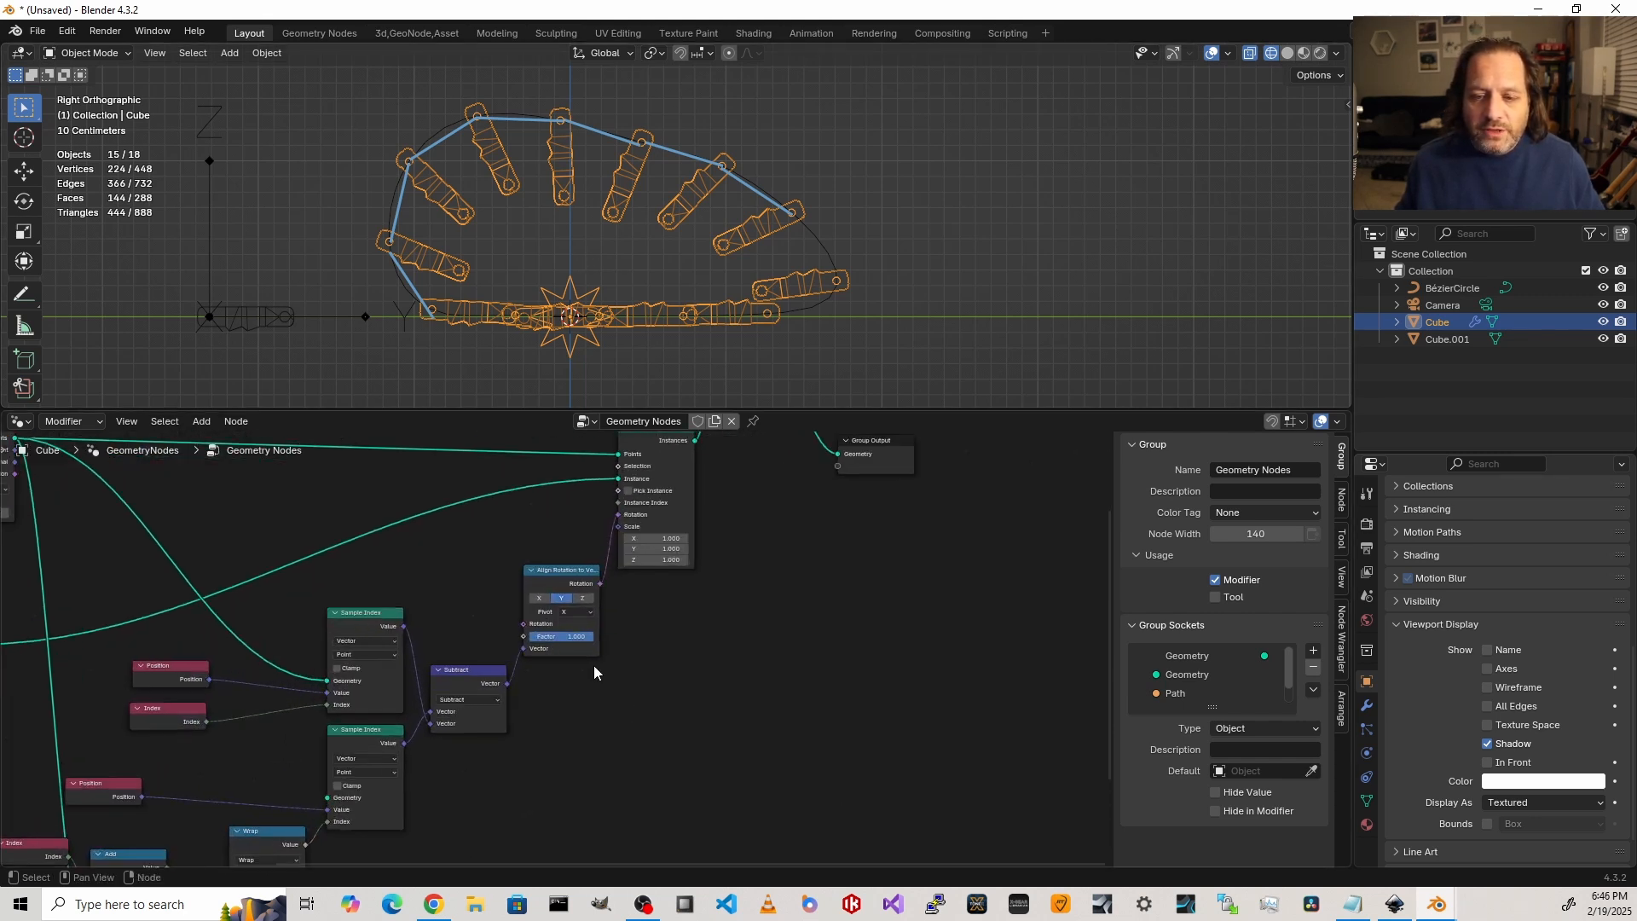
shift+middle_drag(456, 680, 568, 561)
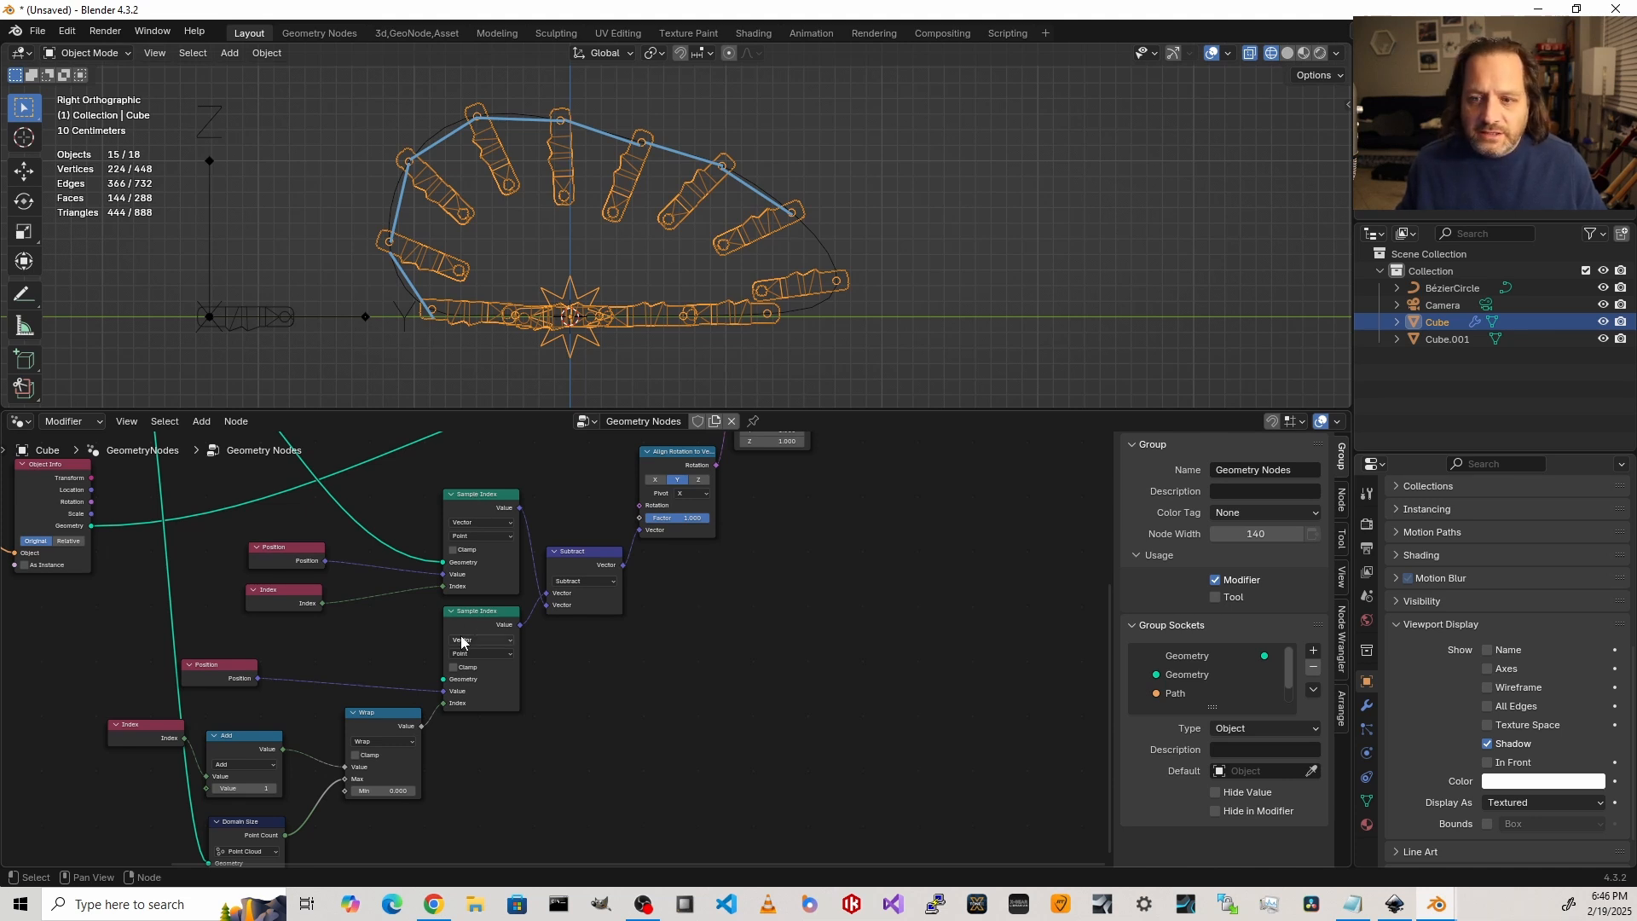
mouse_move(467, 616)
mouse_down()
mouse_move(445, 634)
mouse_move(466, 626)
mouse_up()
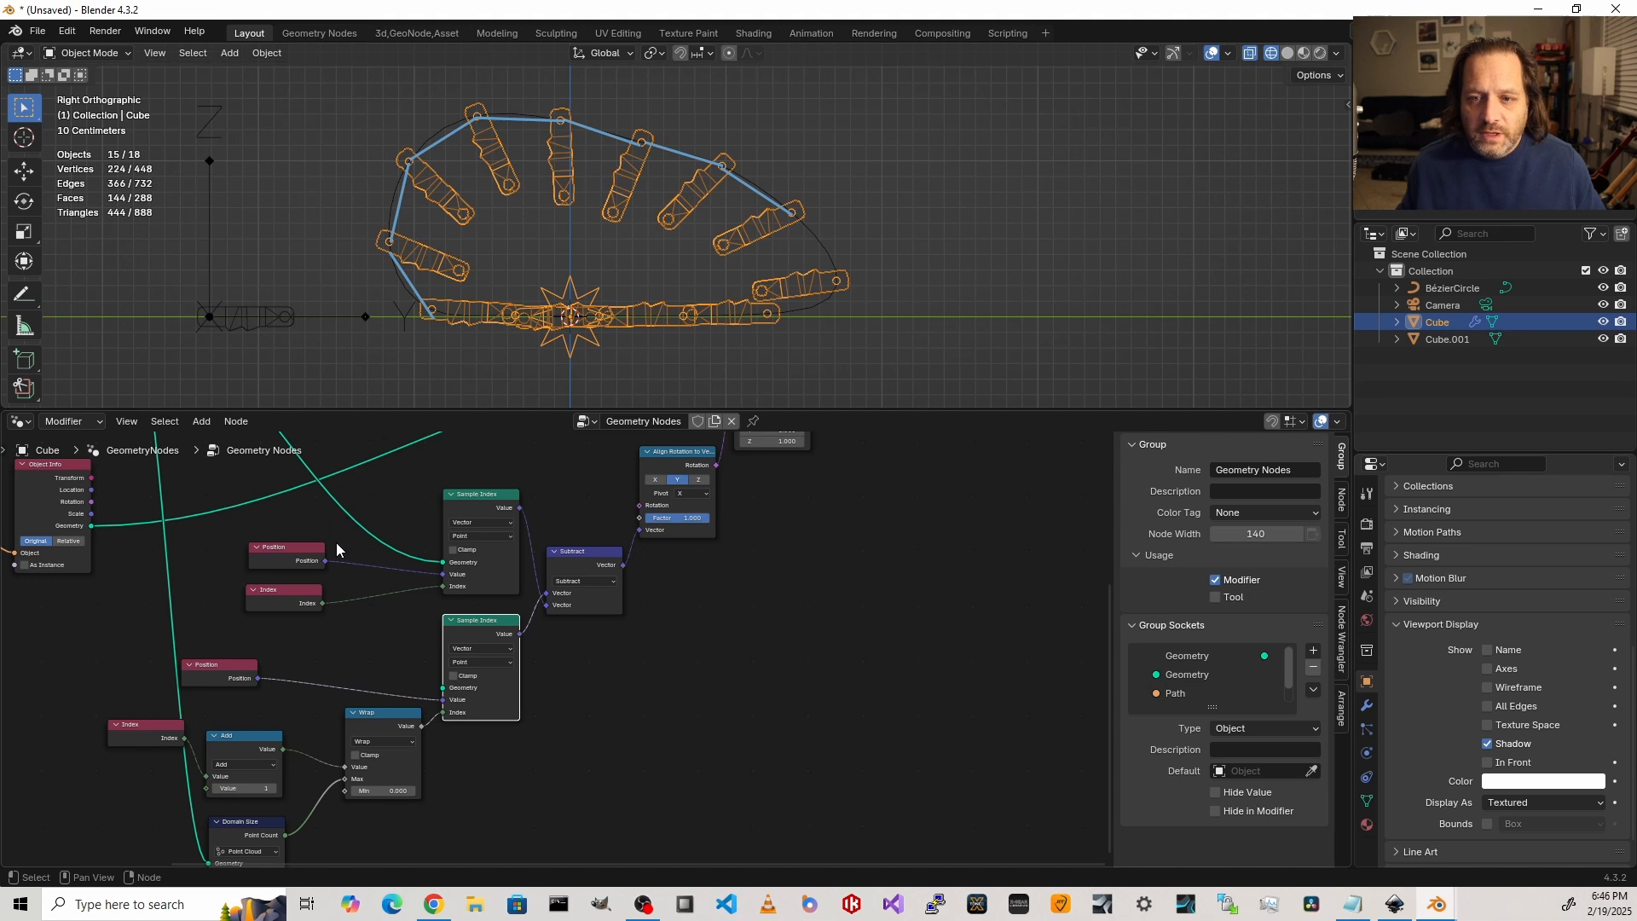
scroll(336, 542, down, 3)
drag(265, 468, 465, 697)
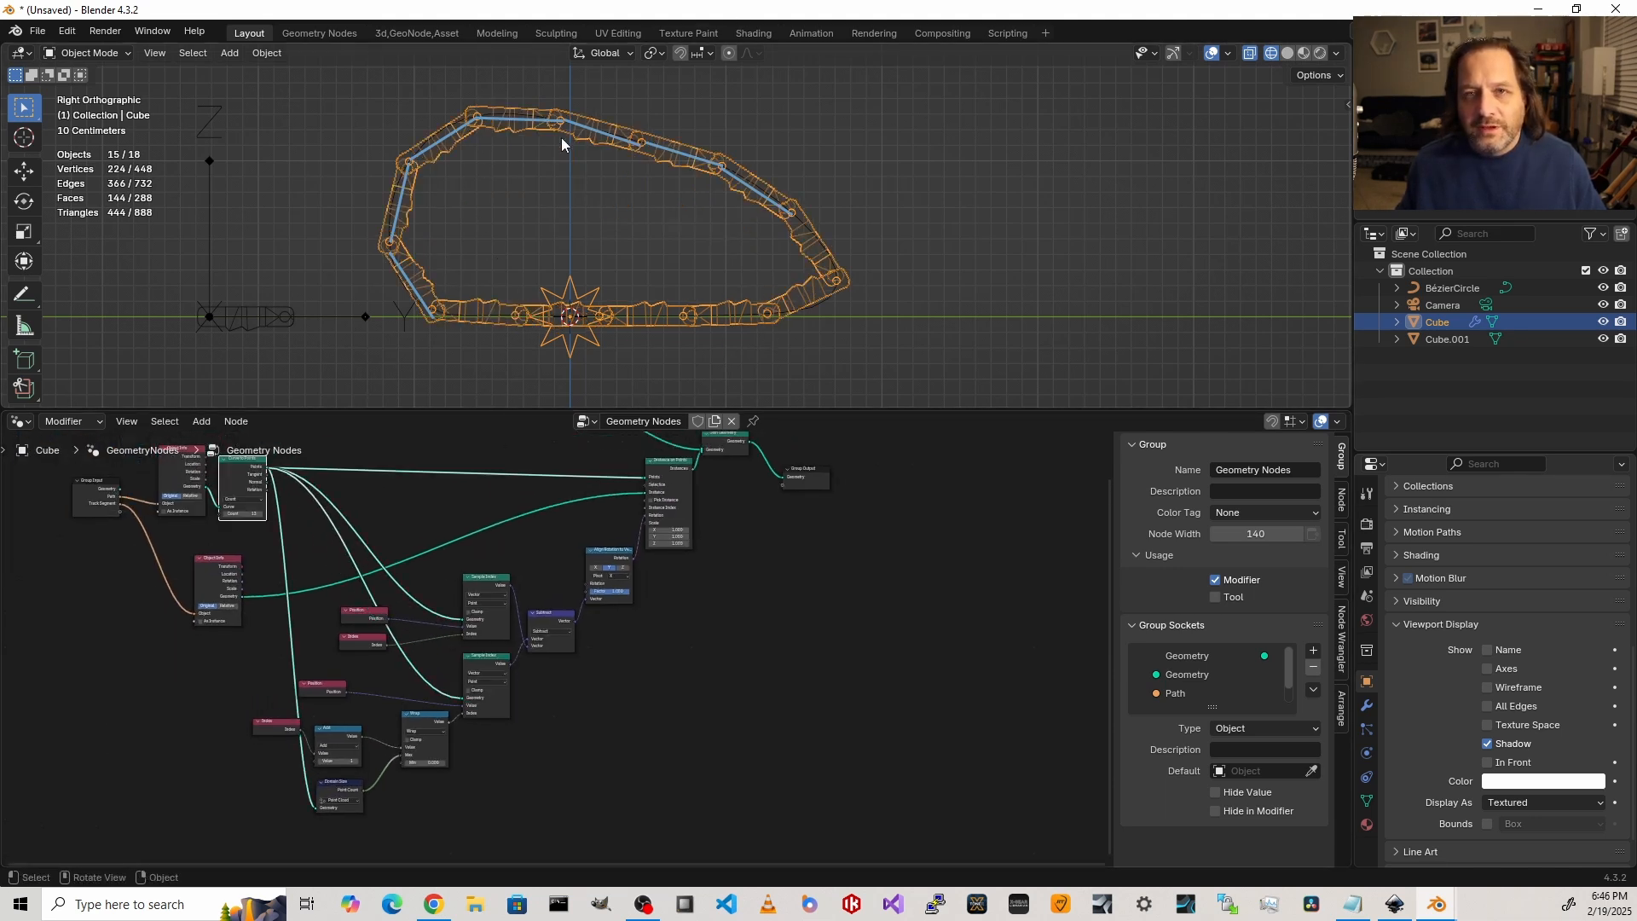
Step: Set the value of the Add node feeding the Wrap node to 0
scroll(493, 254, up, 2)
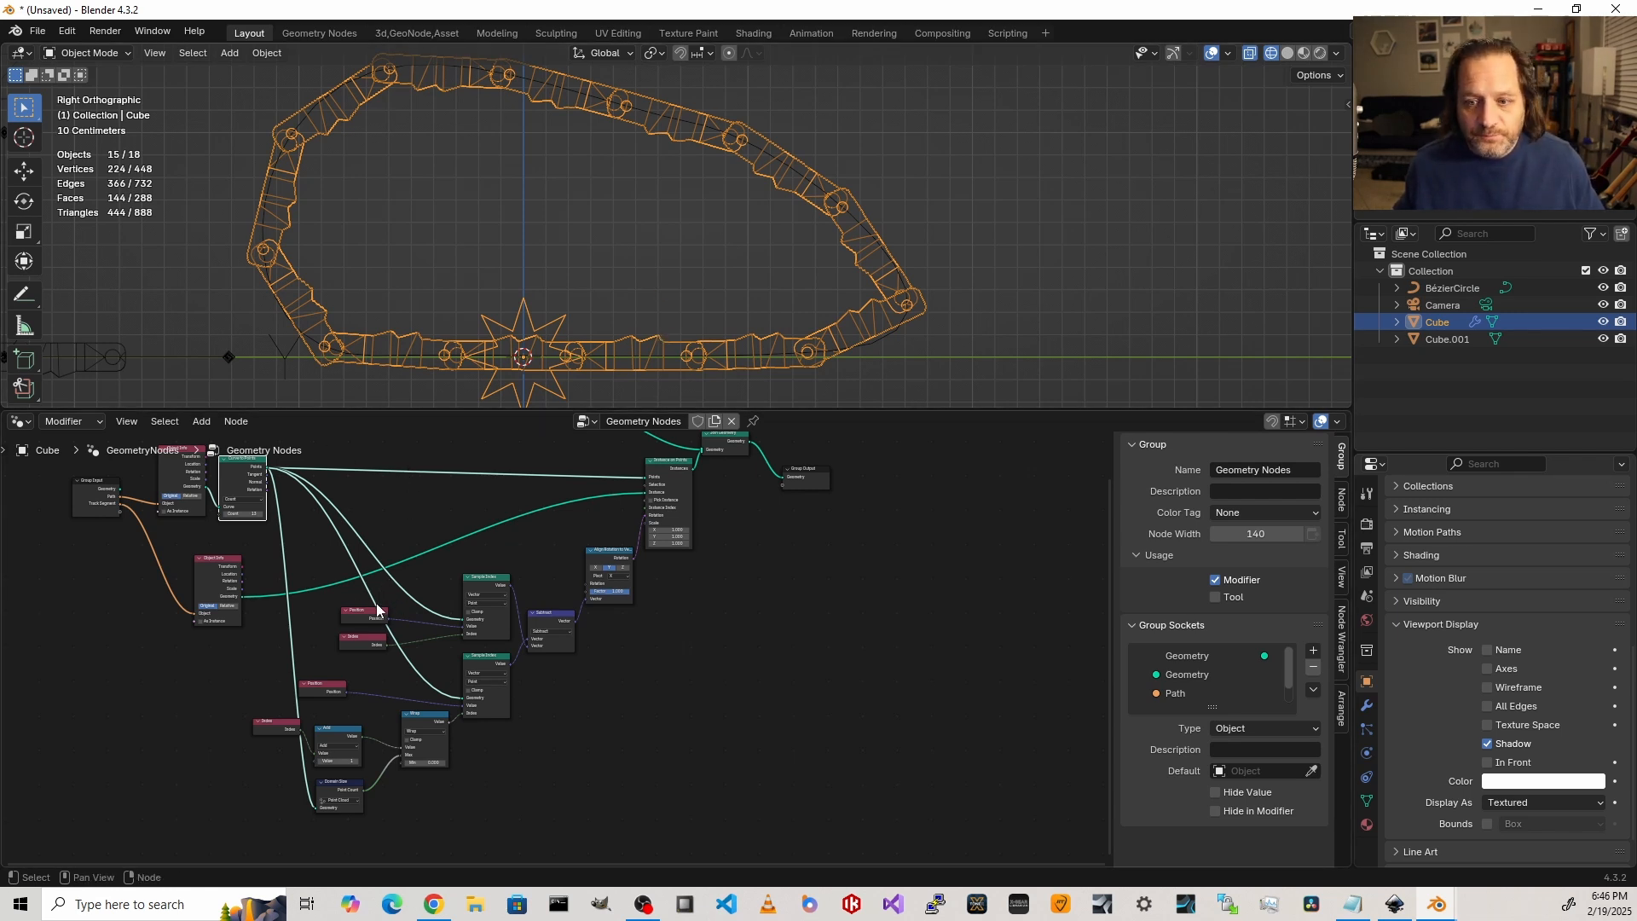
scroll(254, 626, up, 4)
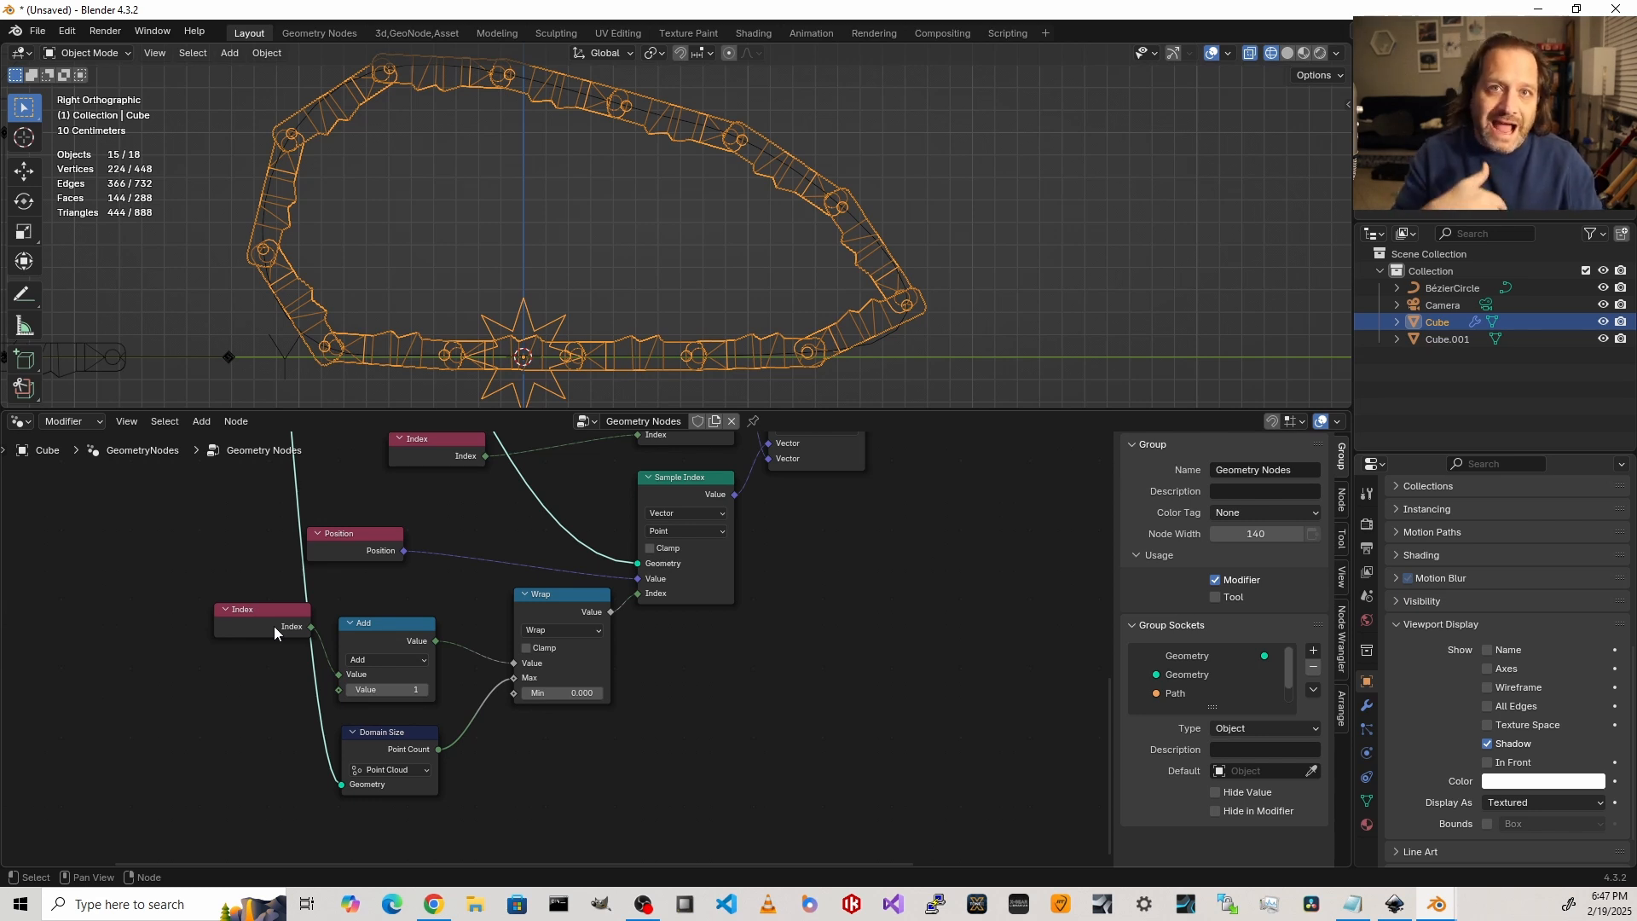
scroll(384, 667, up, 4)
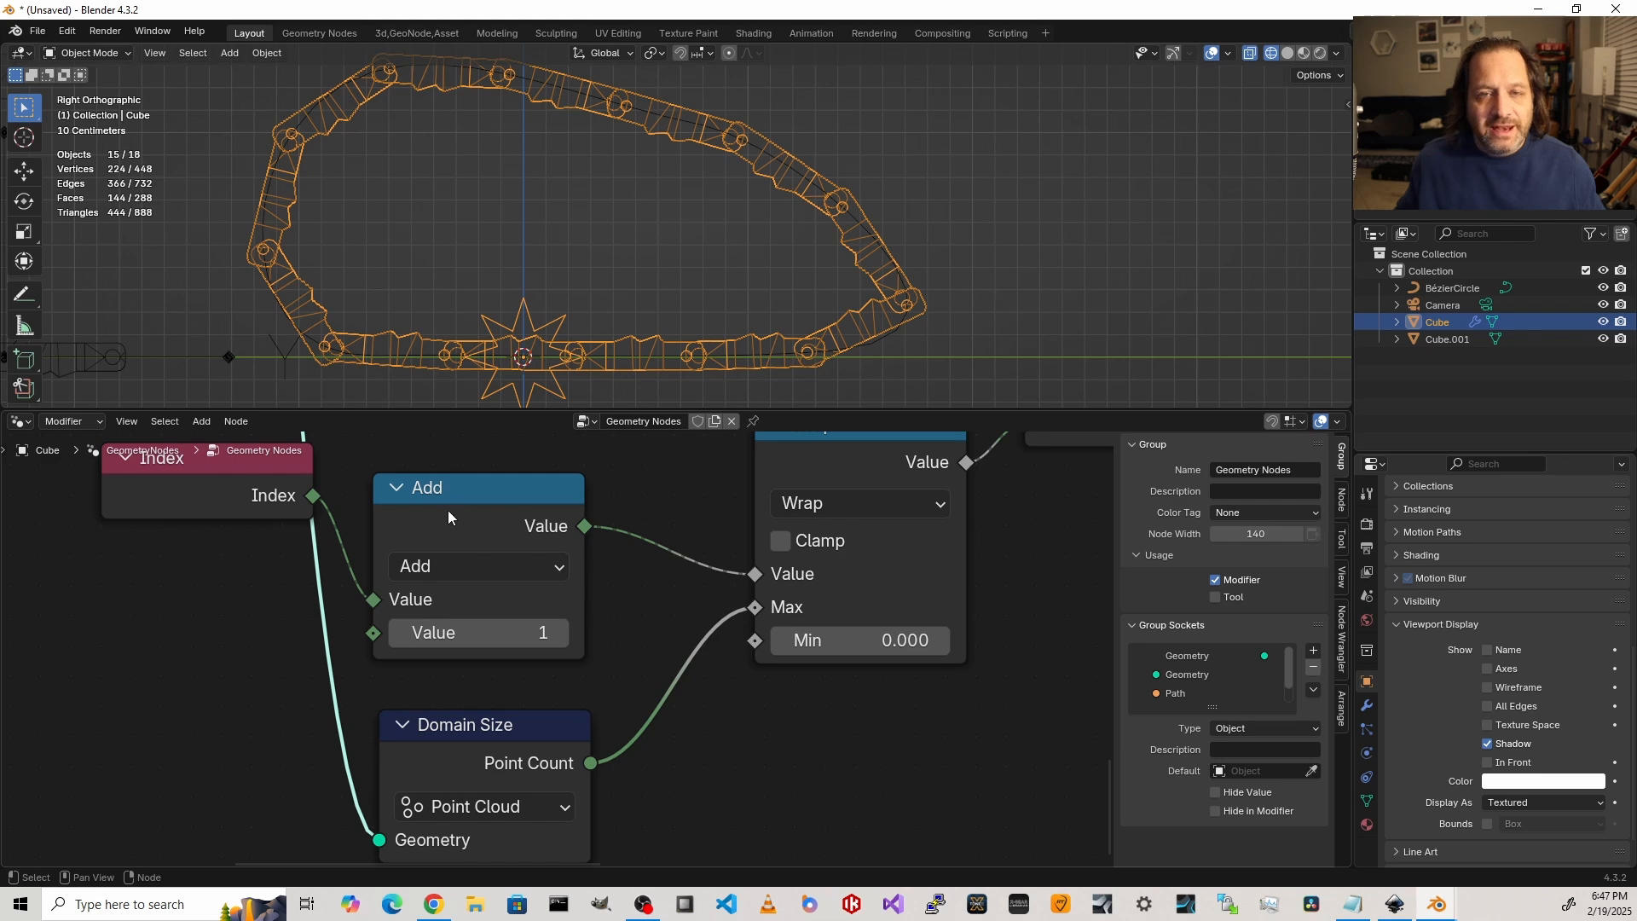
click(396, 631)
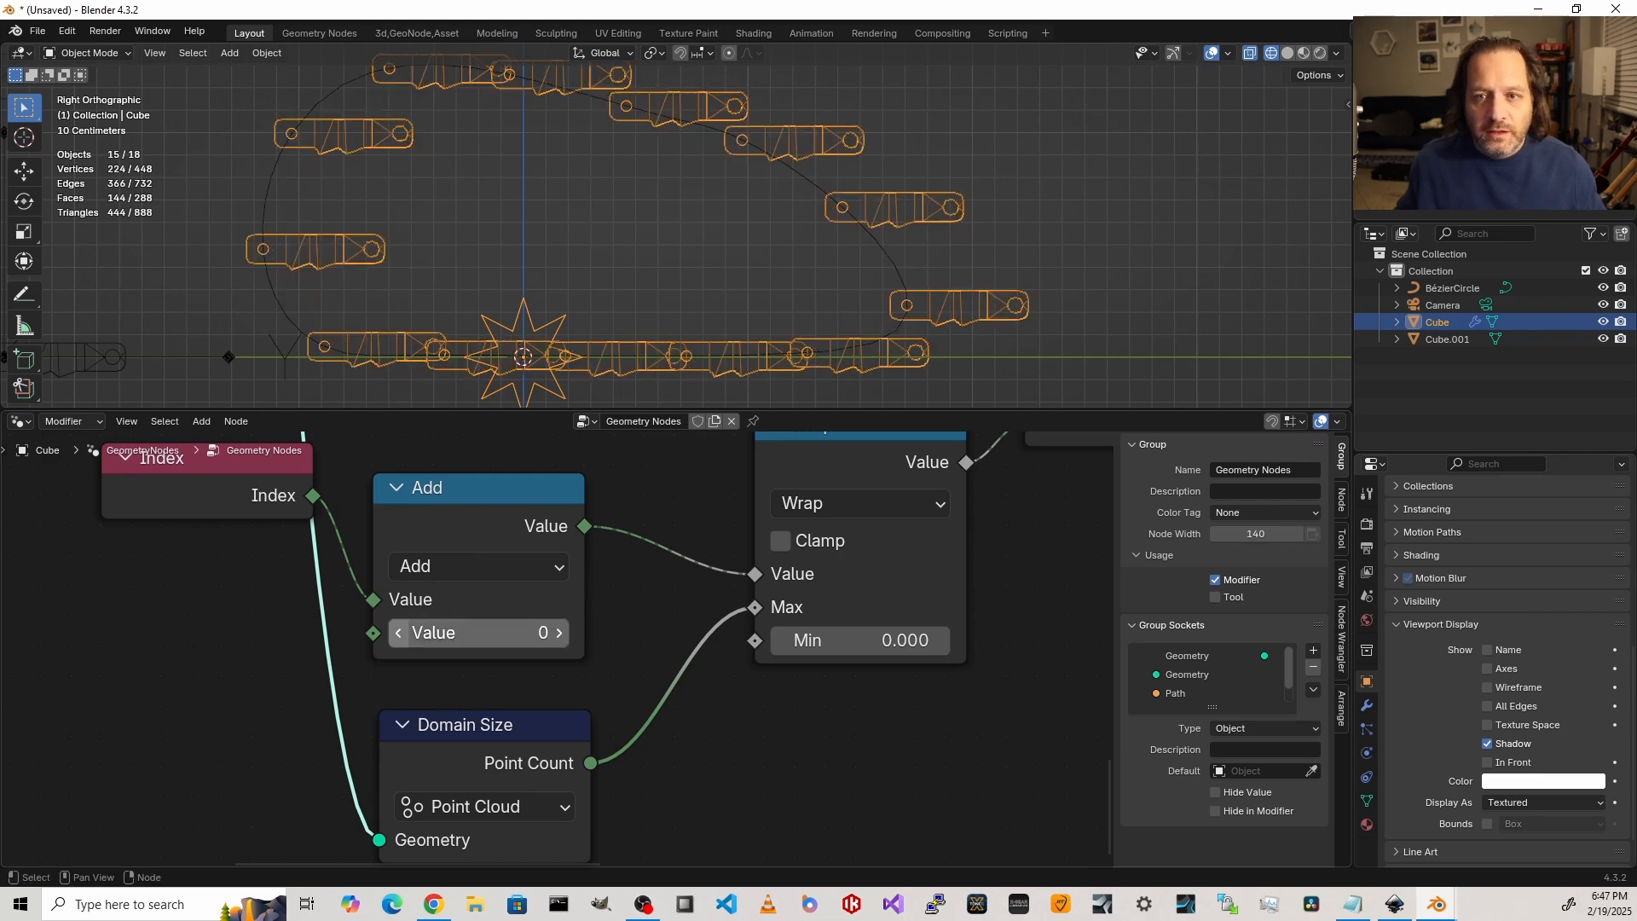
Step: Set the value of the Add node feeding the Wrap node to -1
click(396, 631)
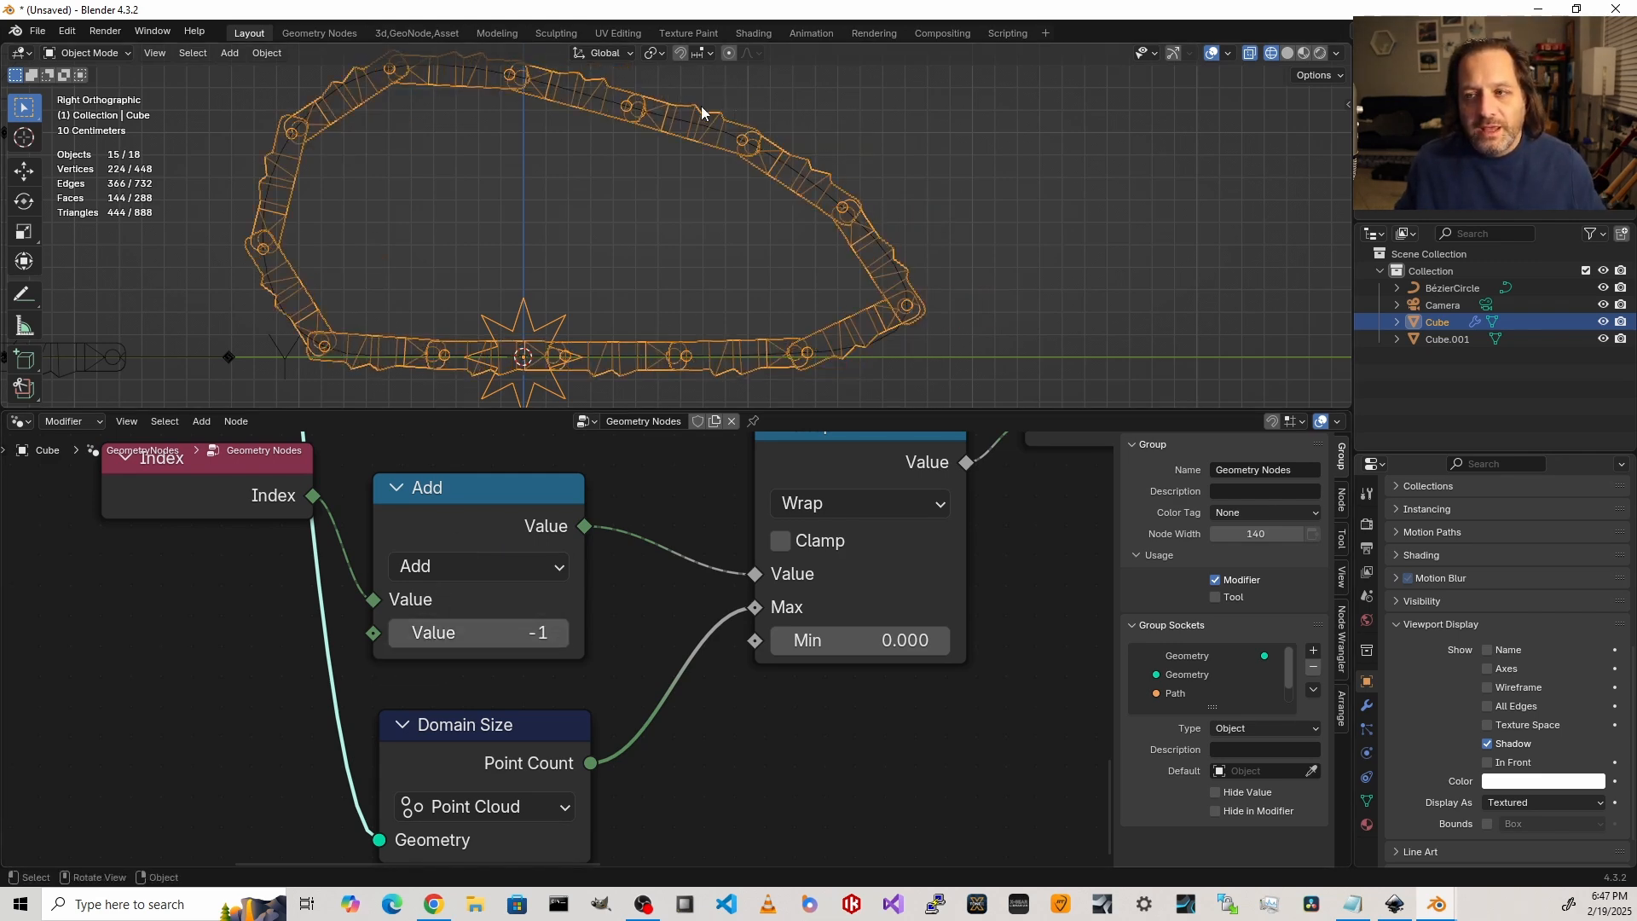
scroll(253, 321, up, 4)
scroll(468, 304, down, 1)
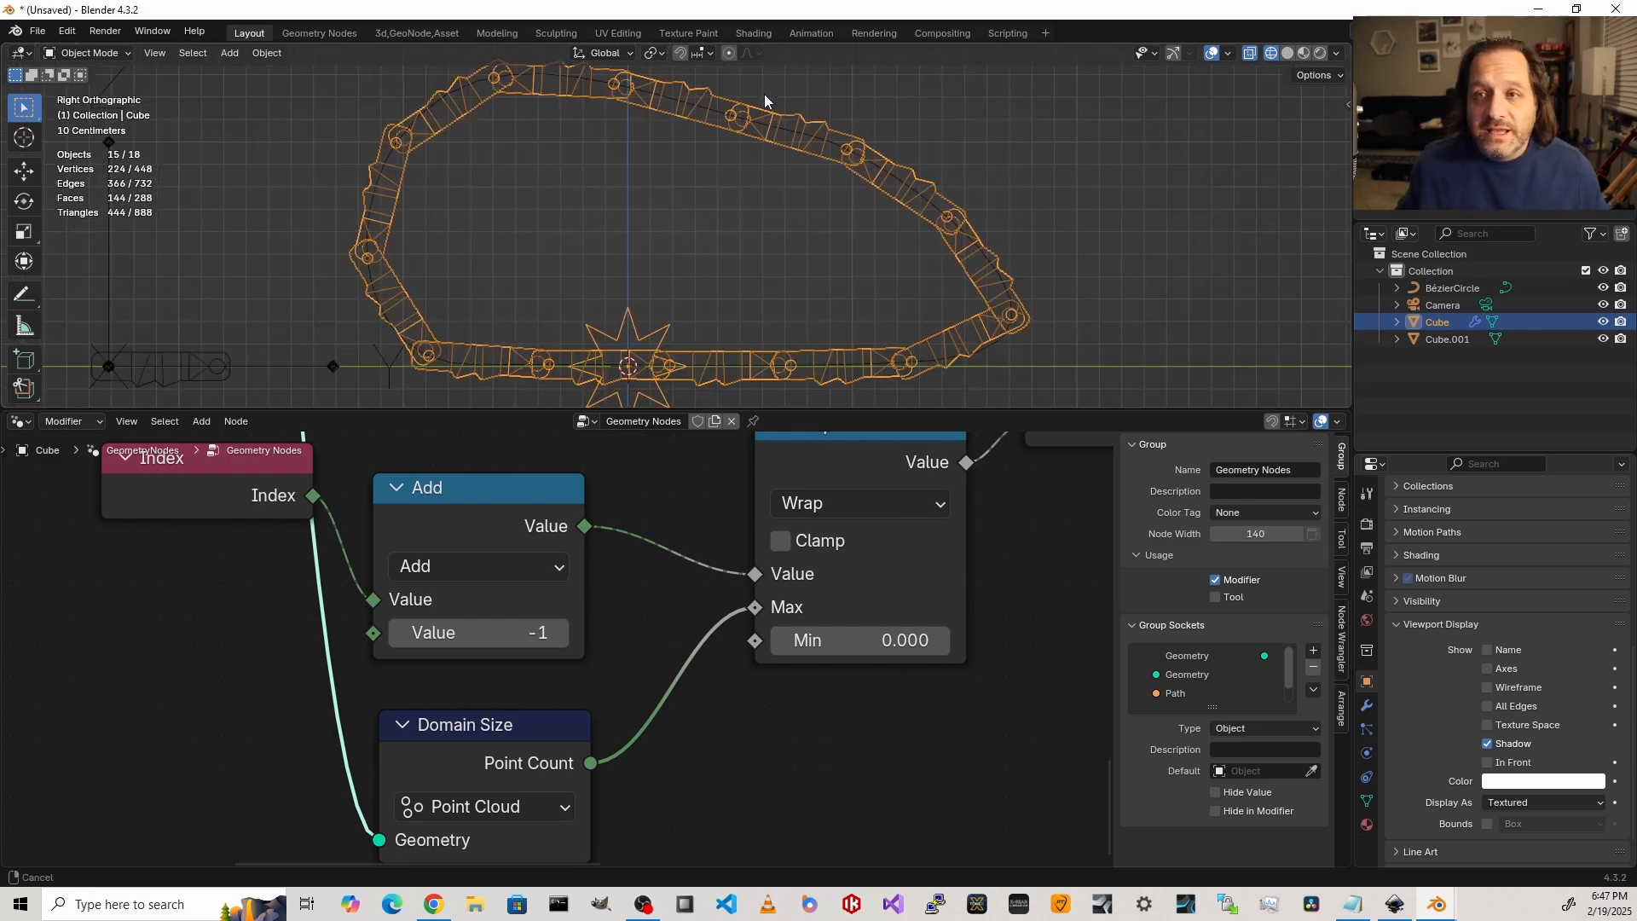
shift+middle_drag(763, 95, 718, 152)
scroll(445, 147, up, 2)
shift+middle_drag(329, 101, 398, 134)
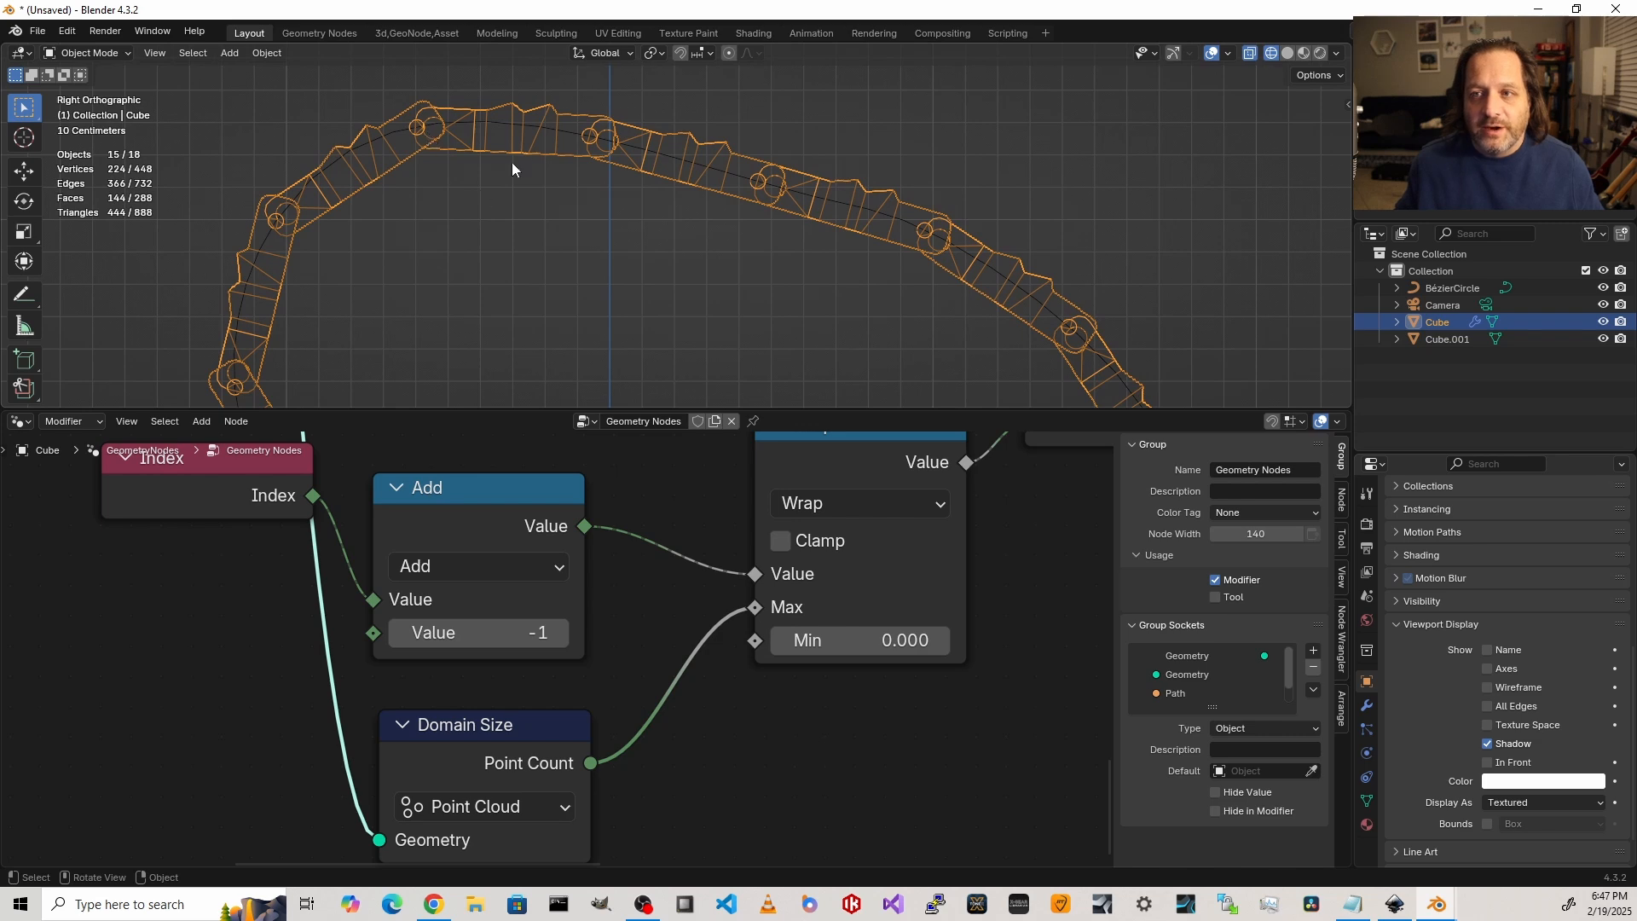
scroll(424, 127, up, 5)
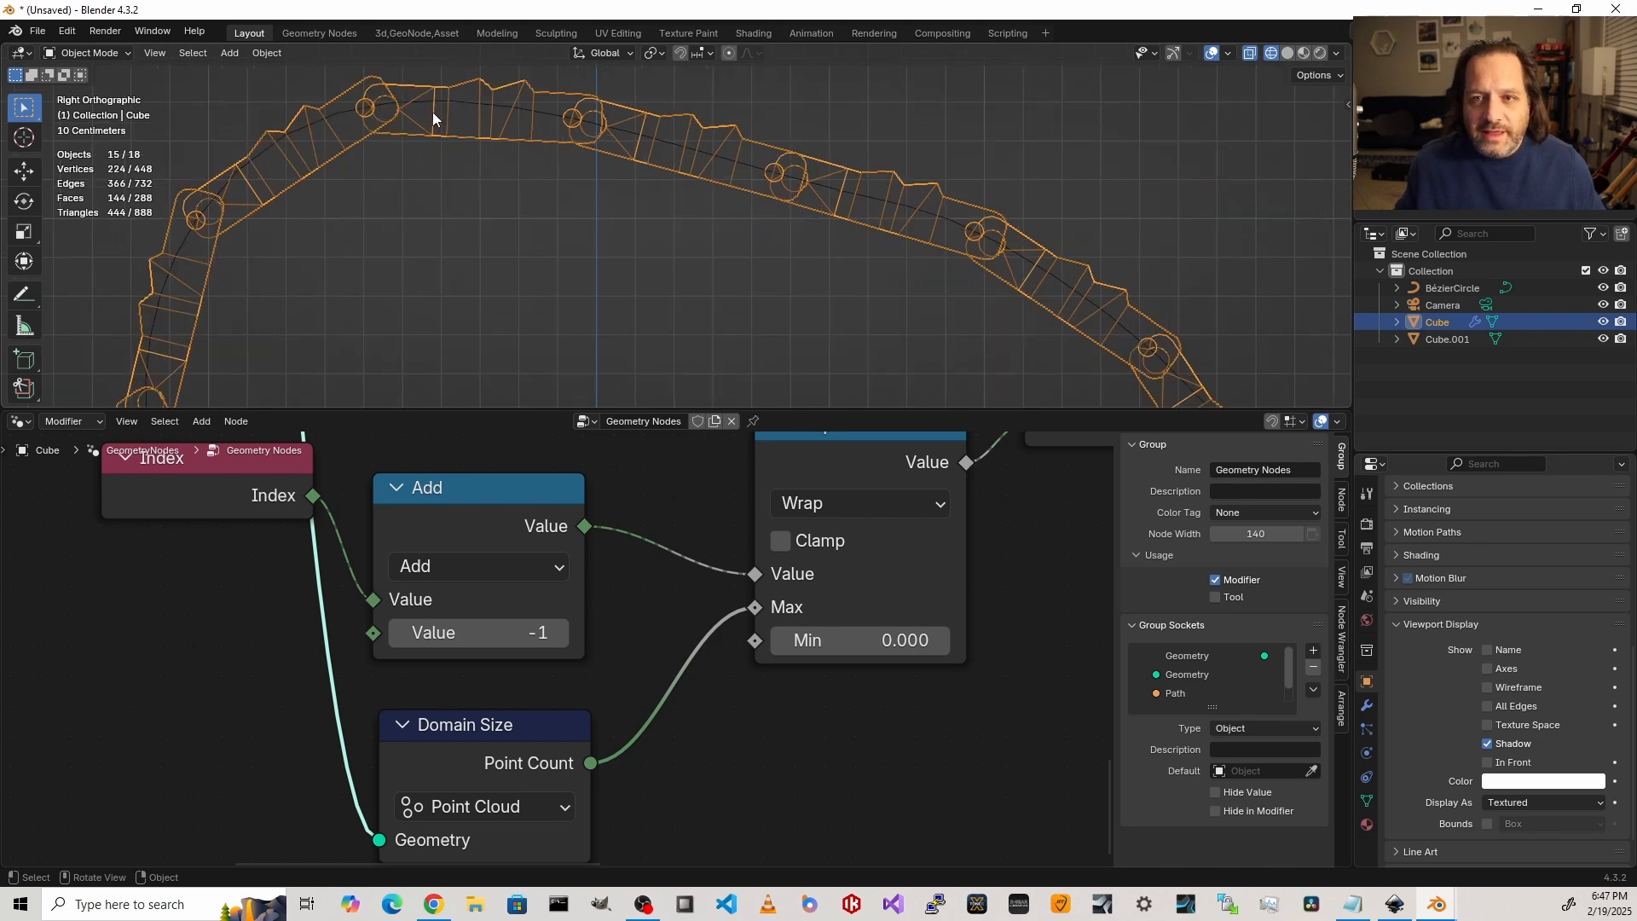
shift+middle_drag(97, 157, 362, 239)
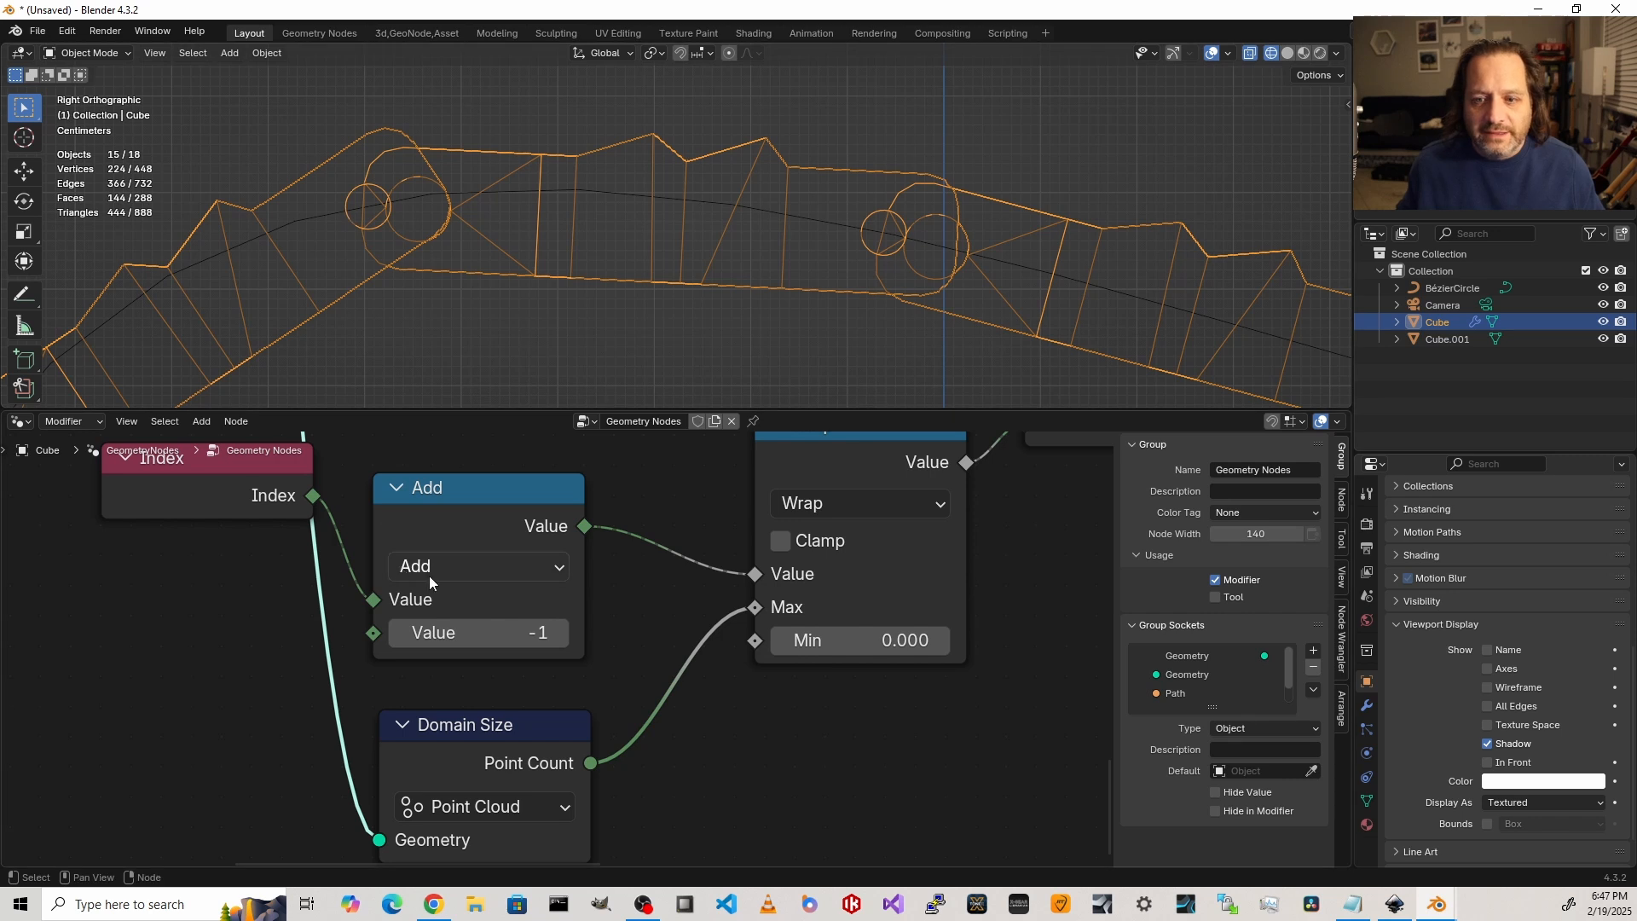
Step: Move the Index node that feeds the Add node slightly lower in the node tree
drag(263, 515, 252, 619)
scroll(493, 597, down, 3)
scroll(493, 596, down, 3)
middle_drag(563, 551, 601, 776)
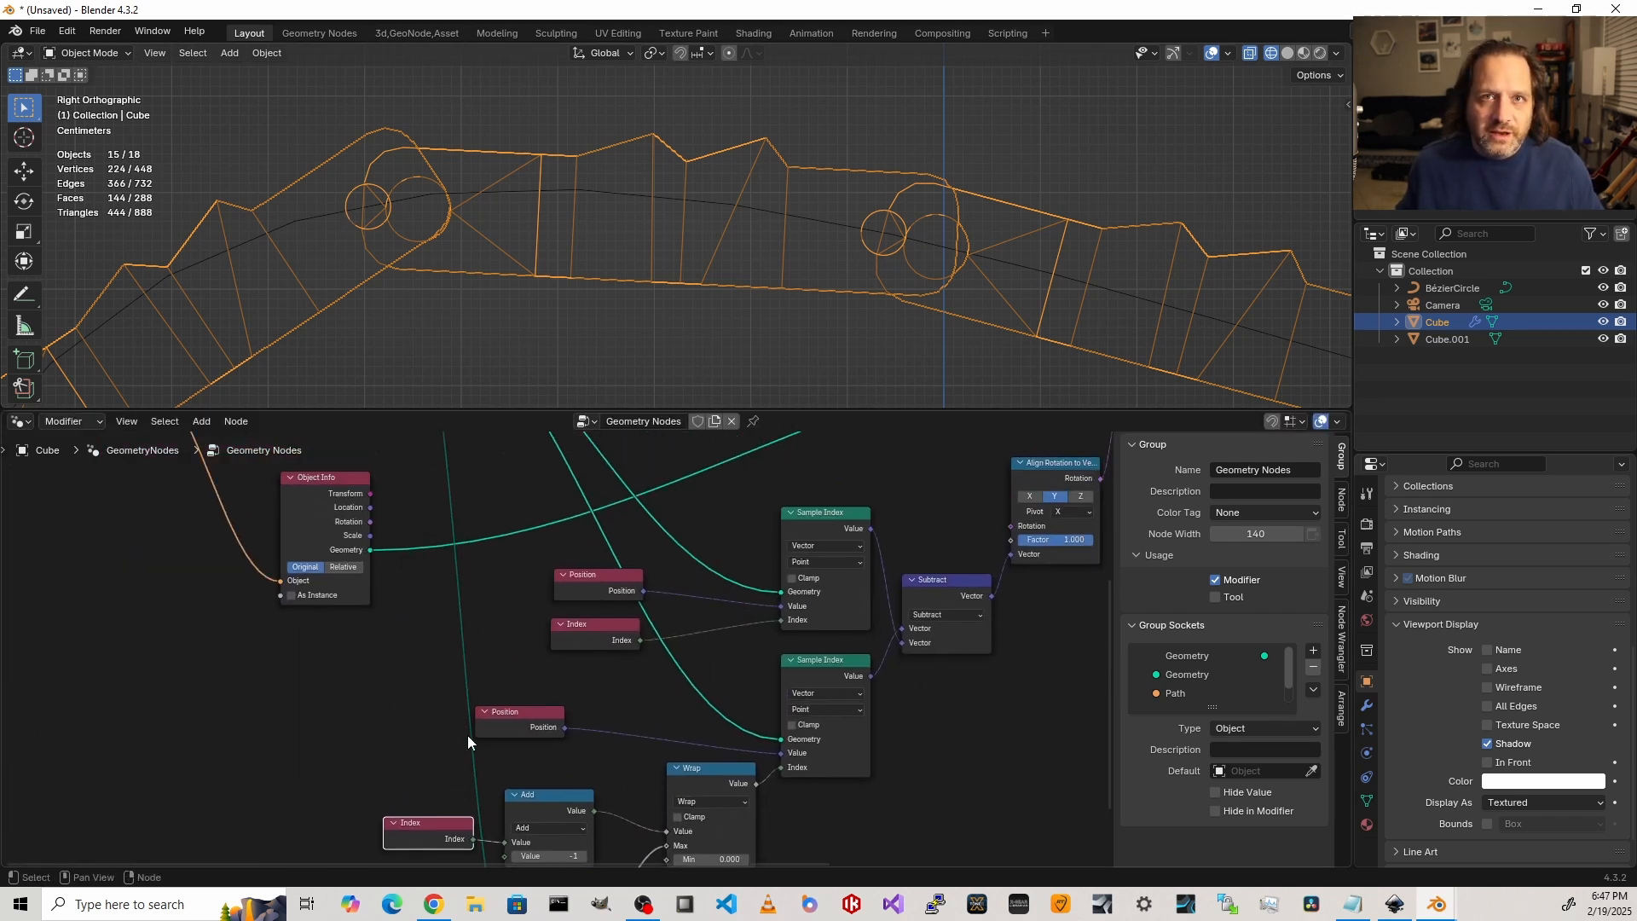
Step: Set the Count of the Cube object's Curve to Points node to 14
click(672, 193)
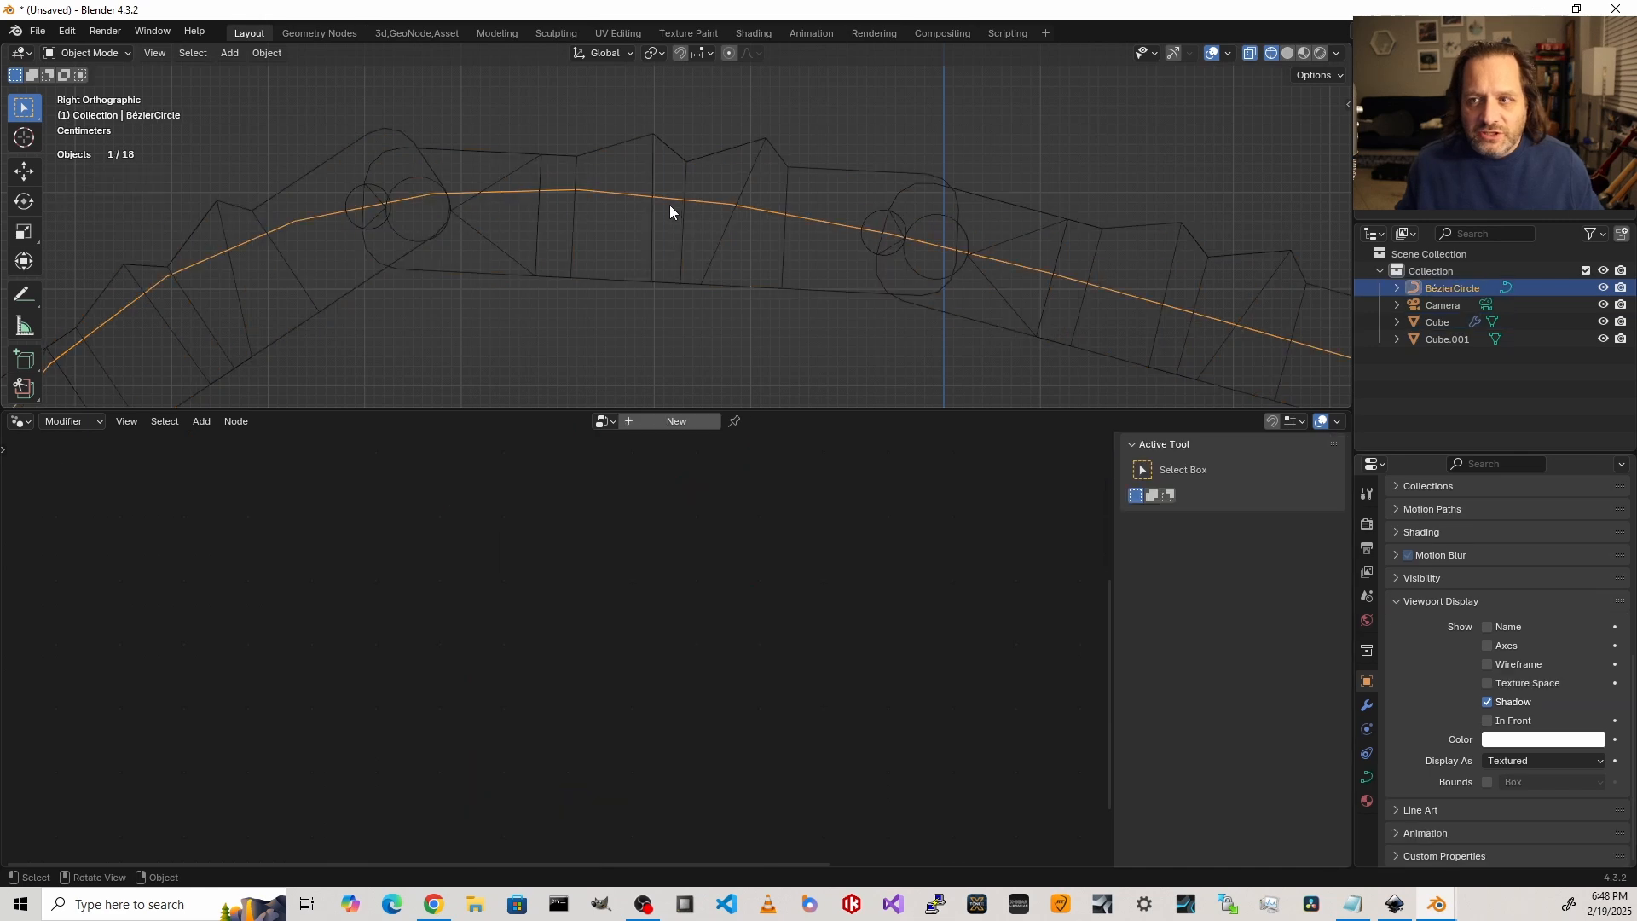
scroll(647, 248, down, 4)
click(558, 220)
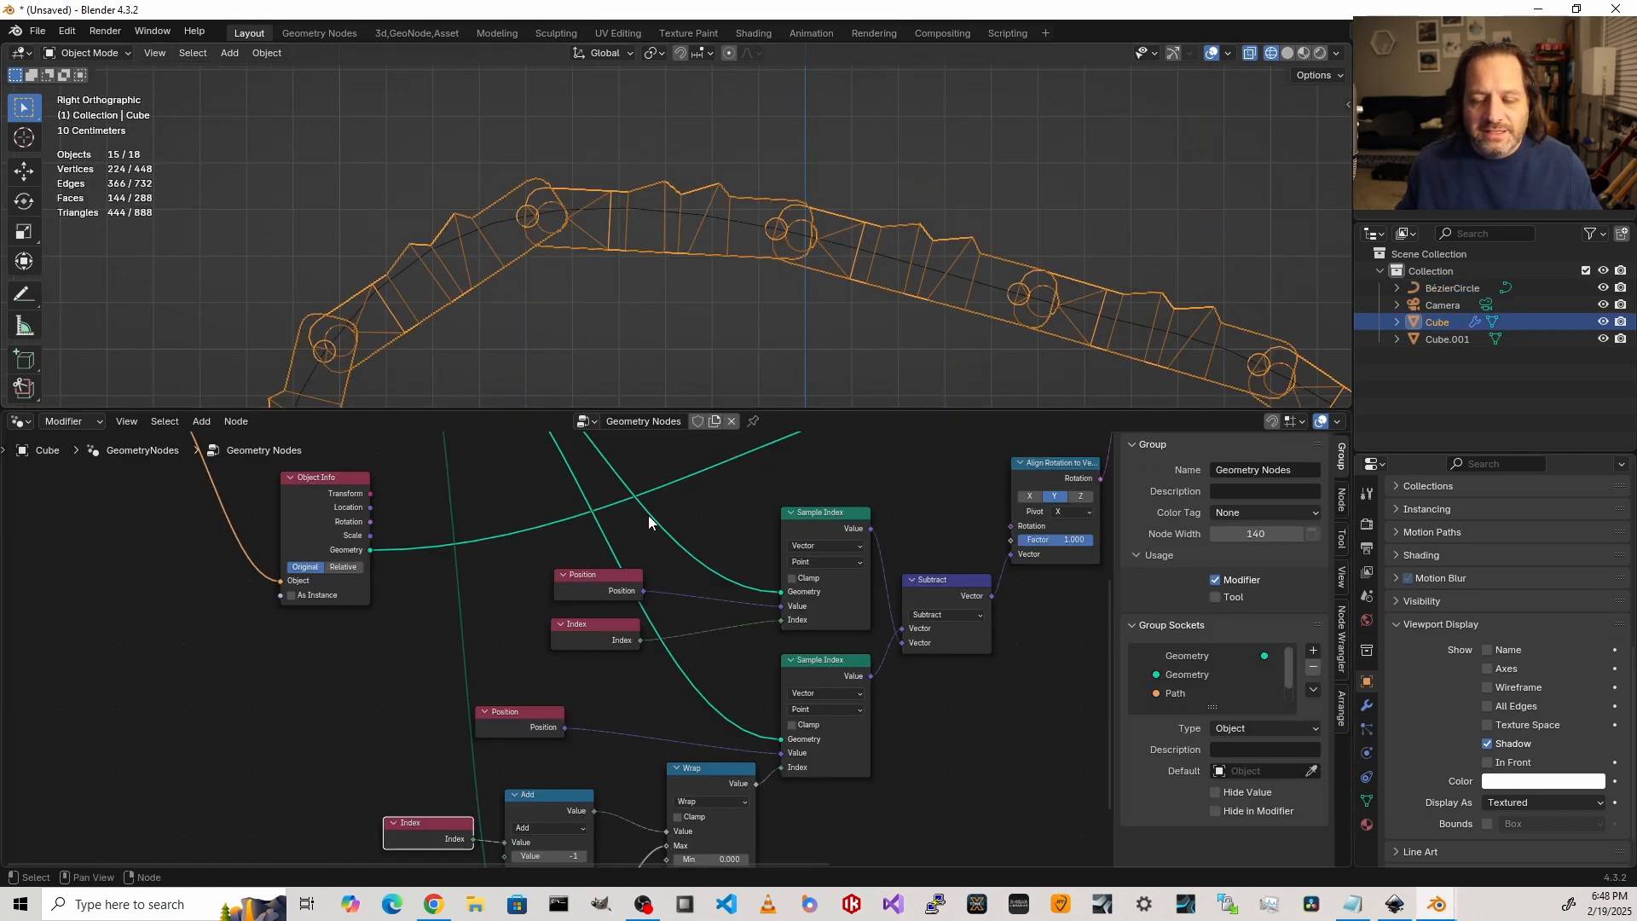
scroll(749, 765, up, 3)
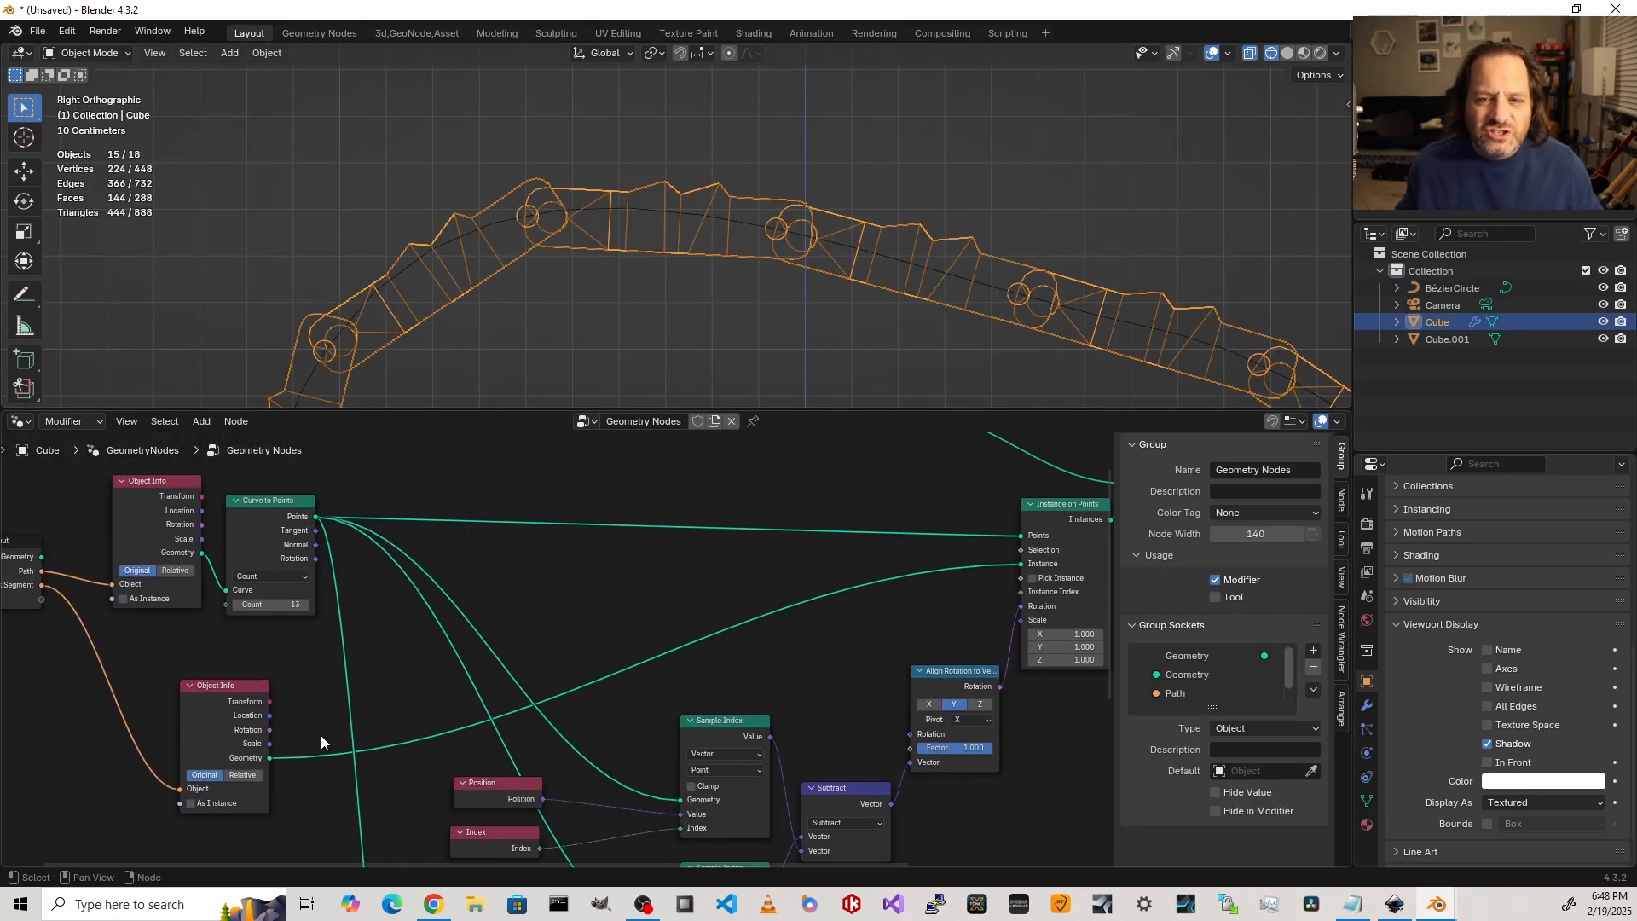
scroll(321, 735, up, 2)
click(369, 580)
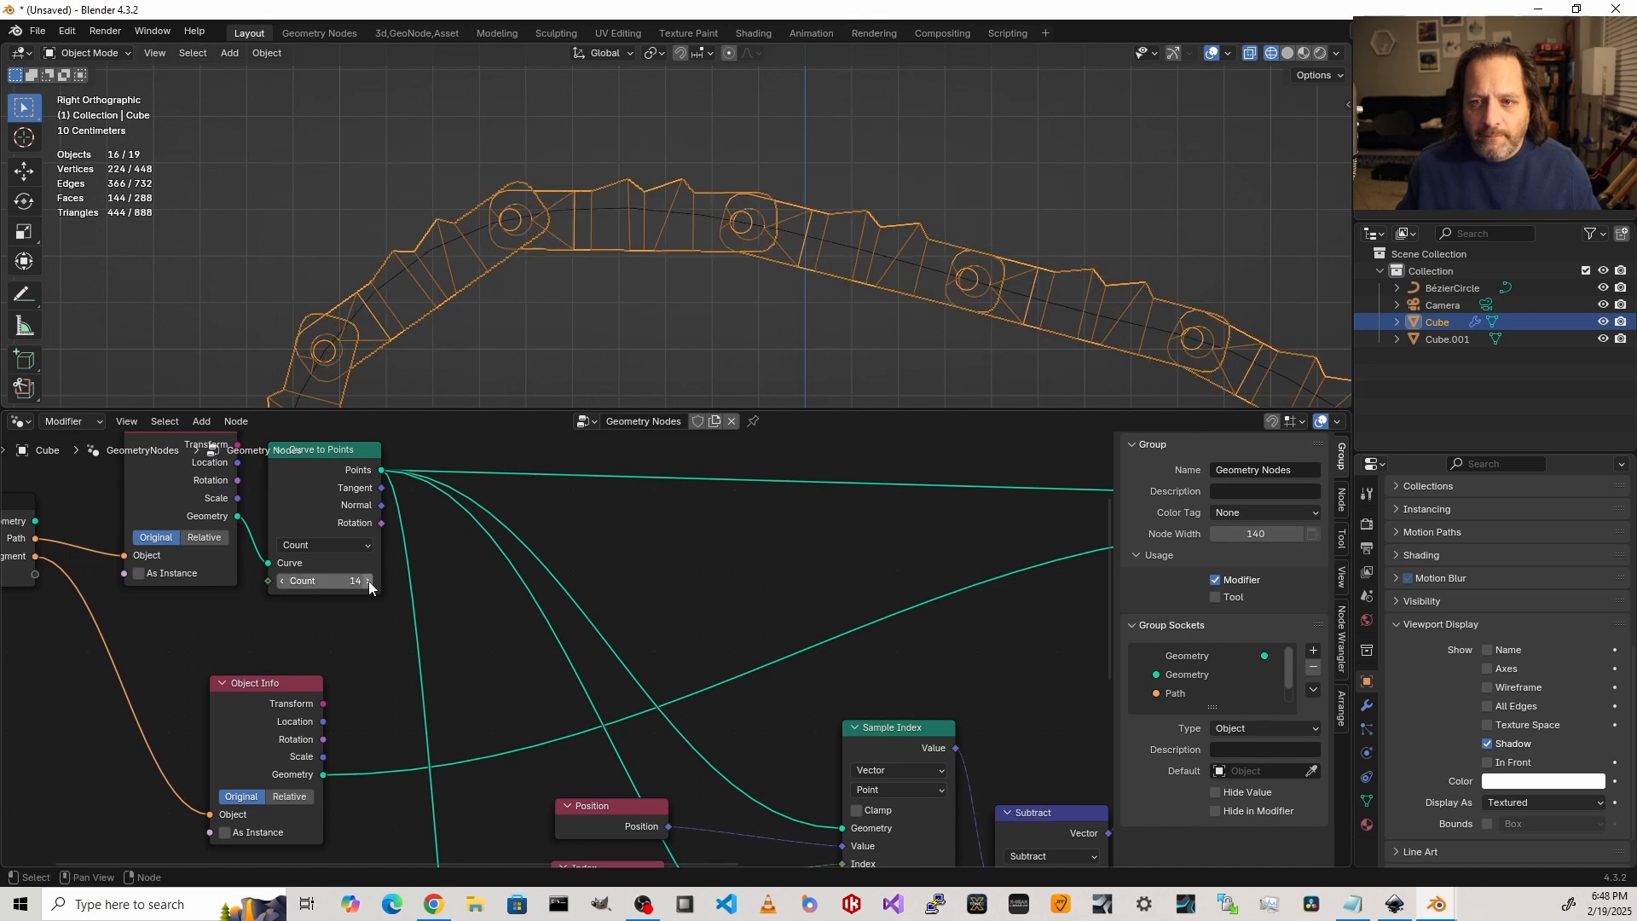
click(368, 581)
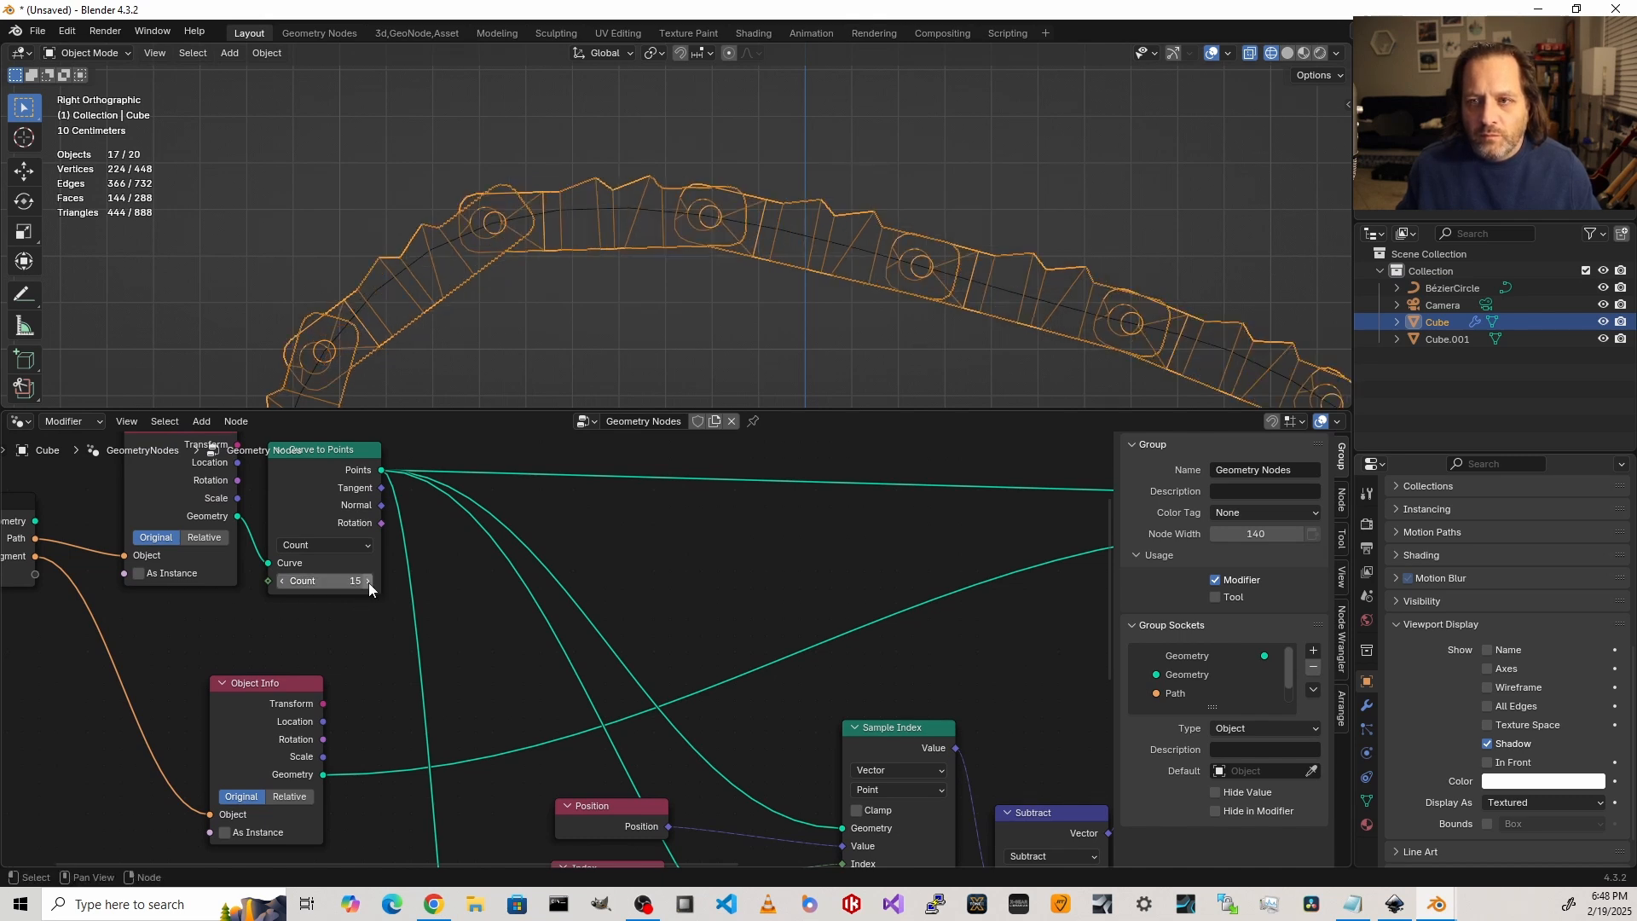
click(283, 582)
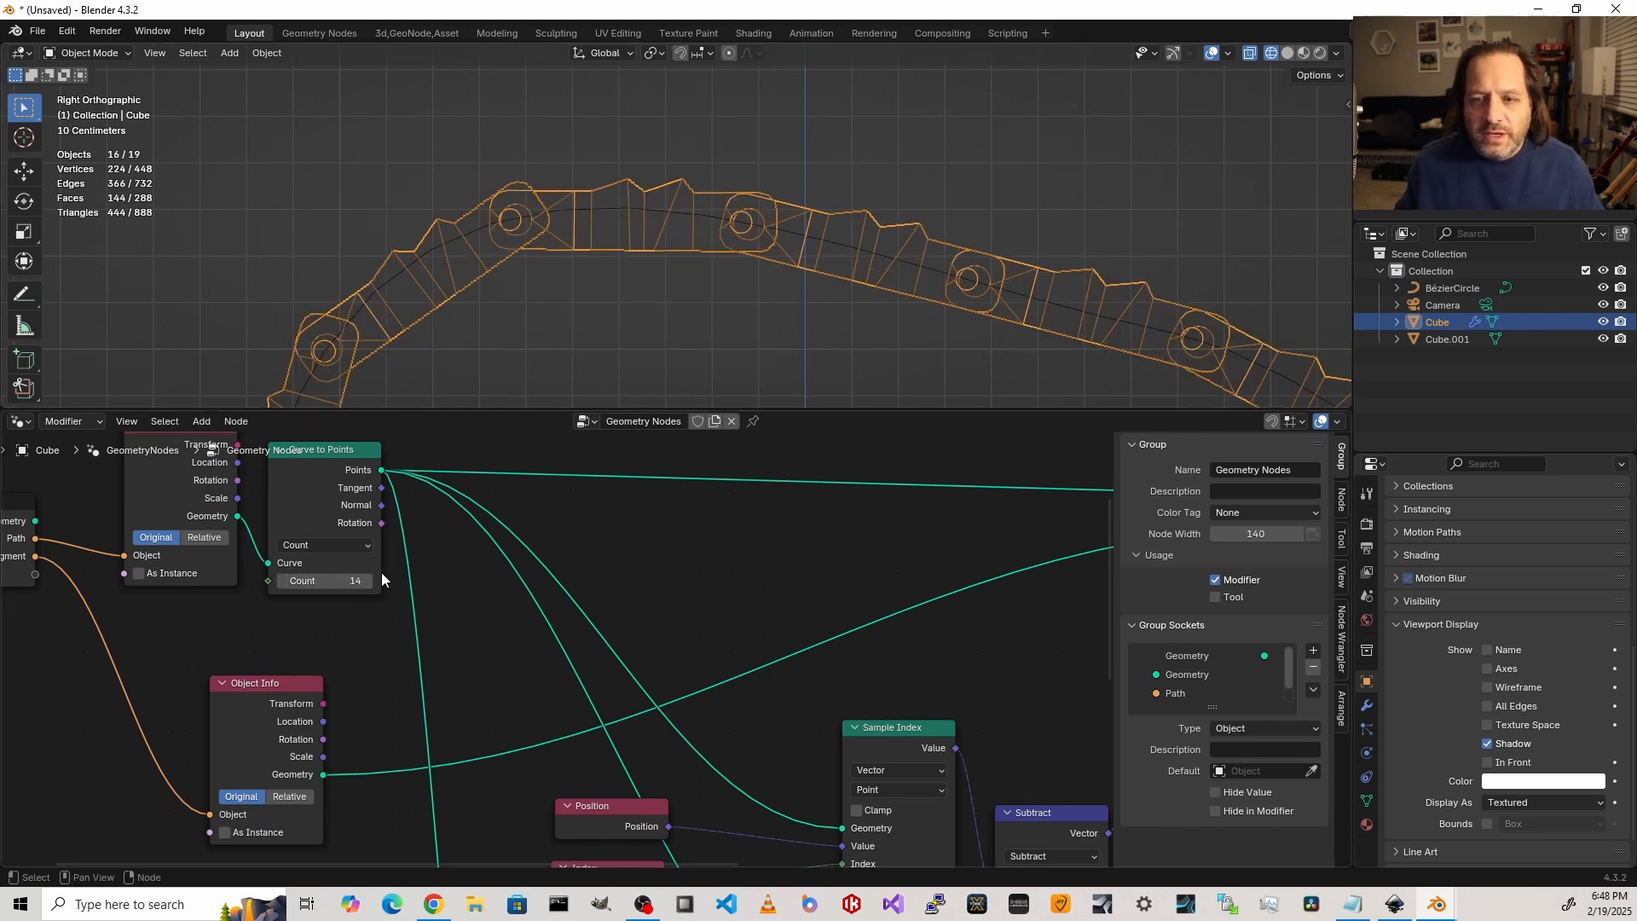
Step: In Edit Mode, move the Bézier circle's upper-left control point inward by about 130 mm along Y and 25 mm down
click(601, 211)
key(Tab)
shift+middle_drag(617, 262, 548, 196)
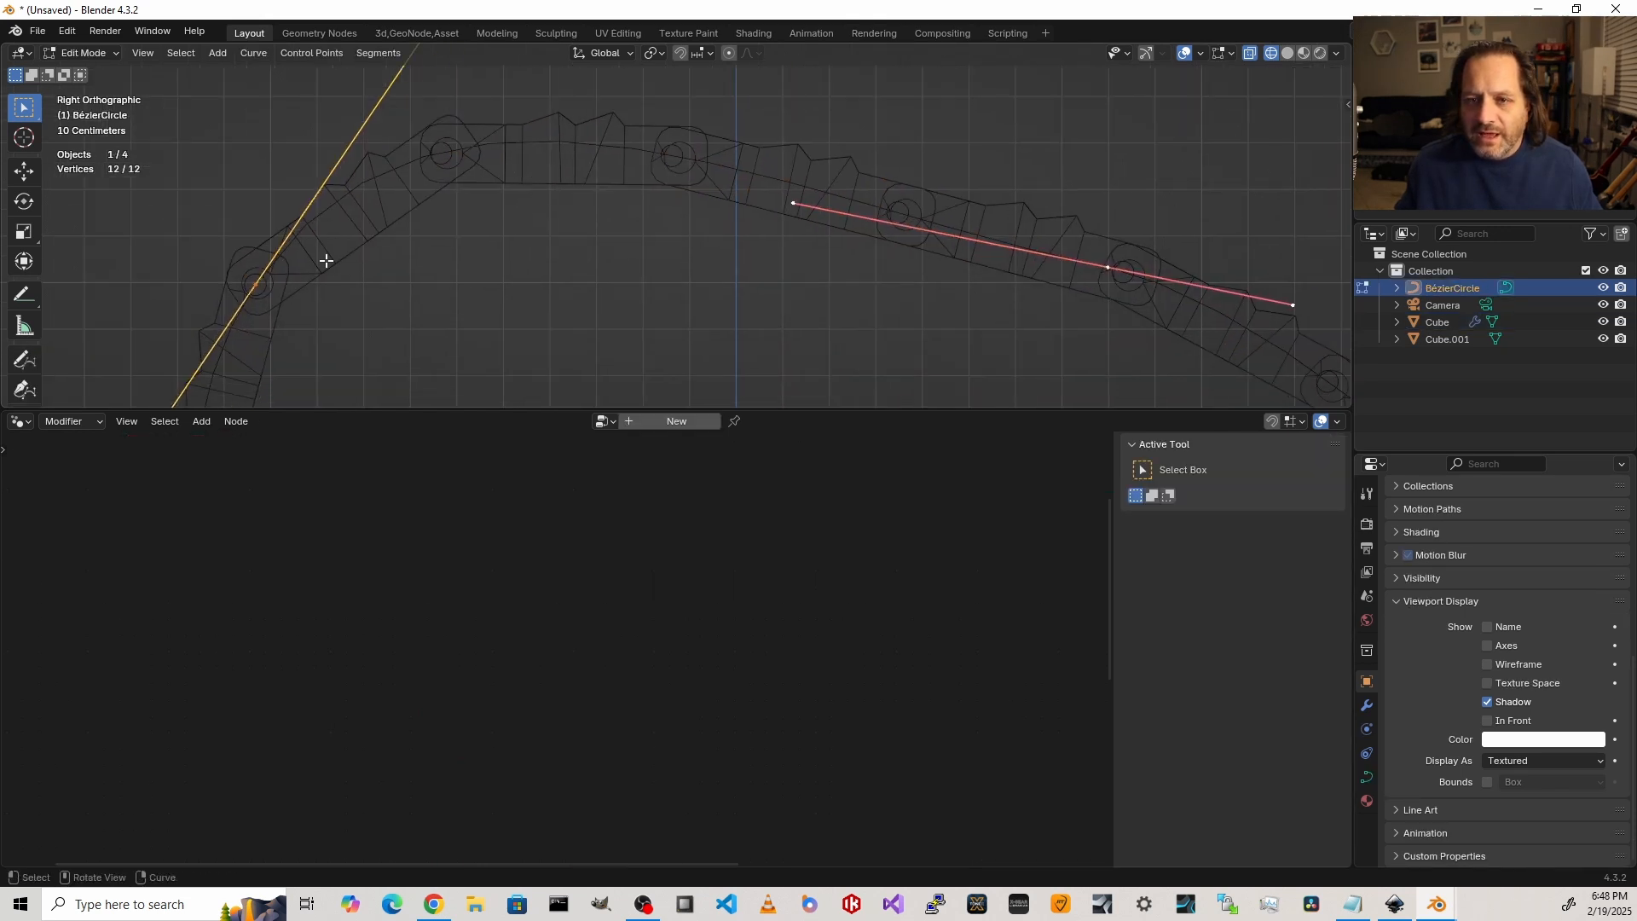
click(242, 297)
key(g)
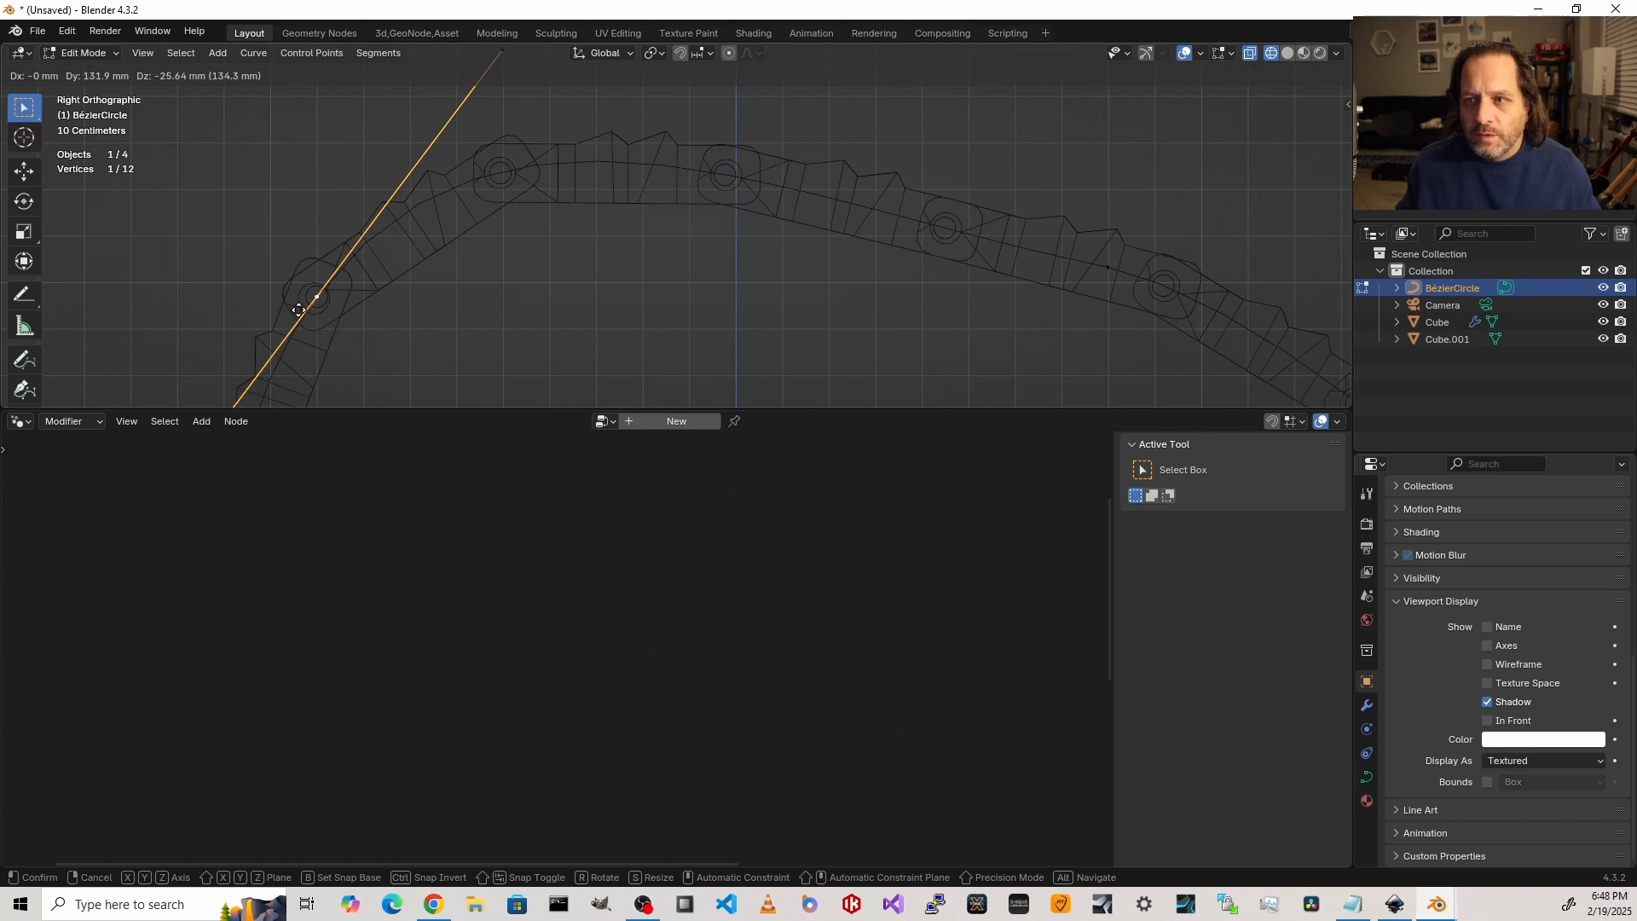
click(304, 308)
scroll(559, 270, down, 4)
key(Tab)
shift+middle_drag(597, 247, 433, 239)
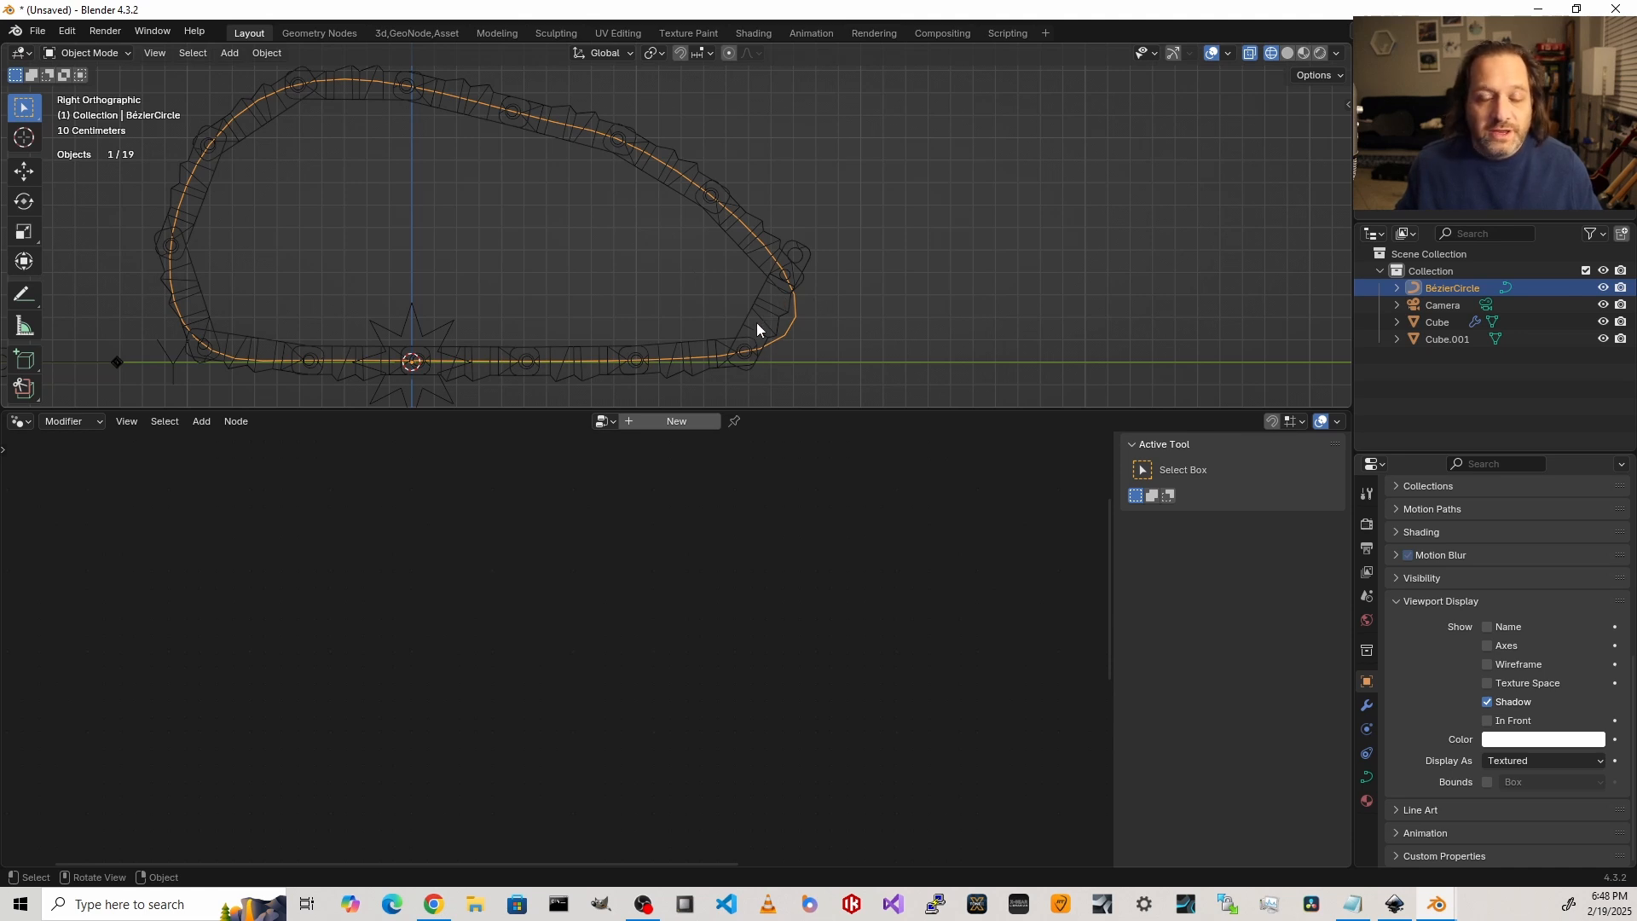
Step: Examine how the links follow the path around the track's tight lower-right bend
scroll(757, 342, up, 3)
shift+middle_drag(757, 342, 646, 196)
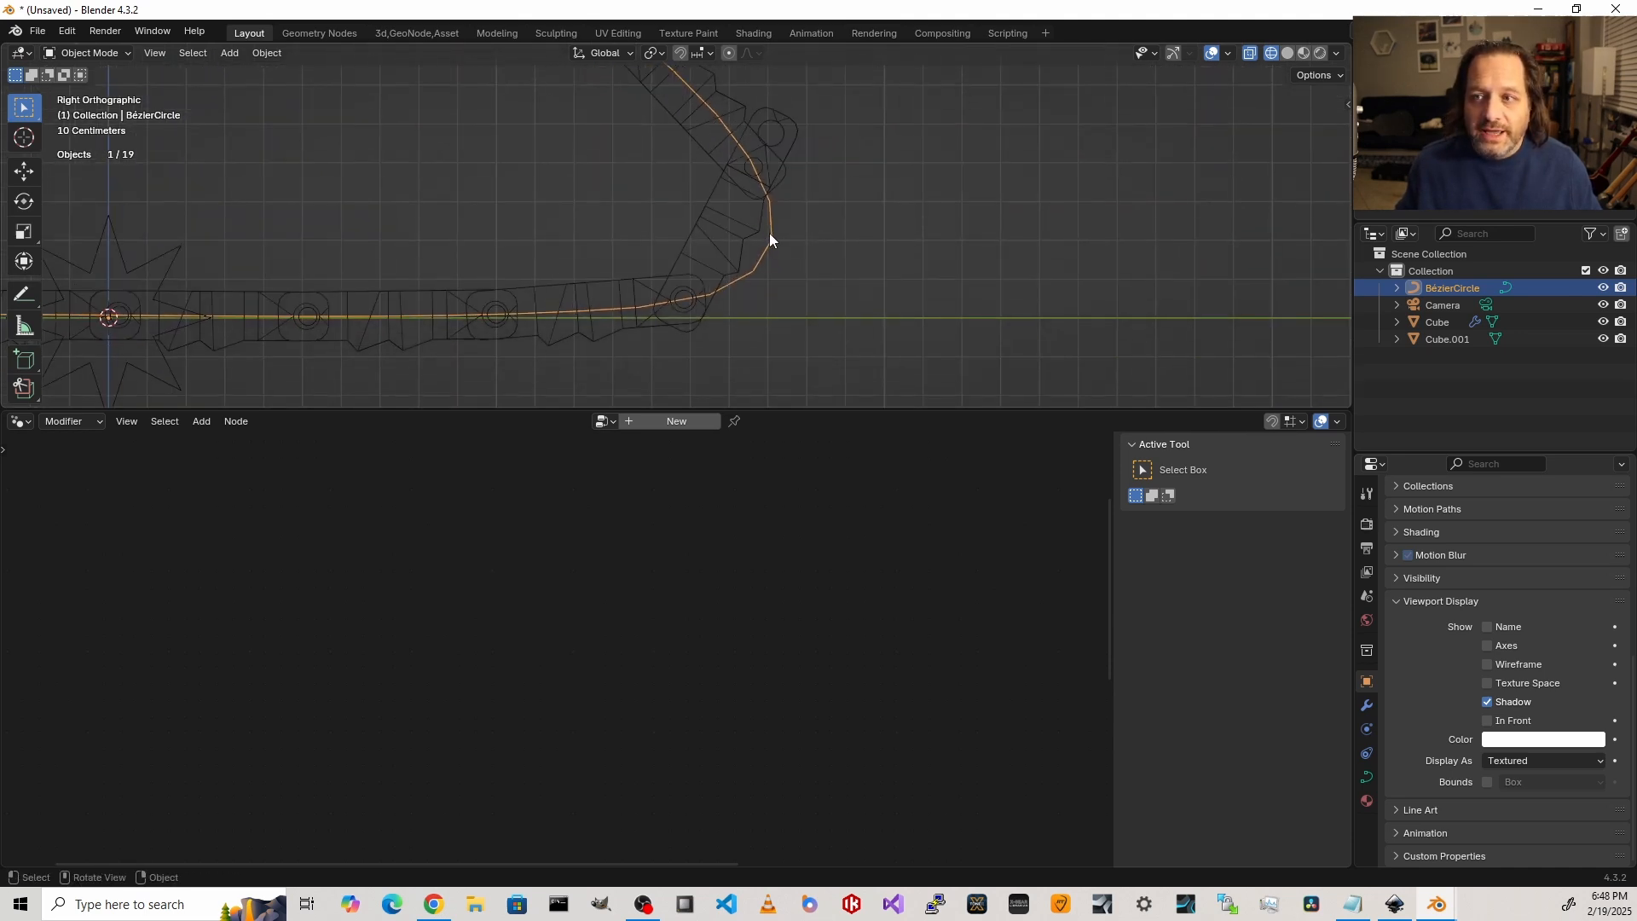
click(719, 241)
scroll(726, 245, down, 5)
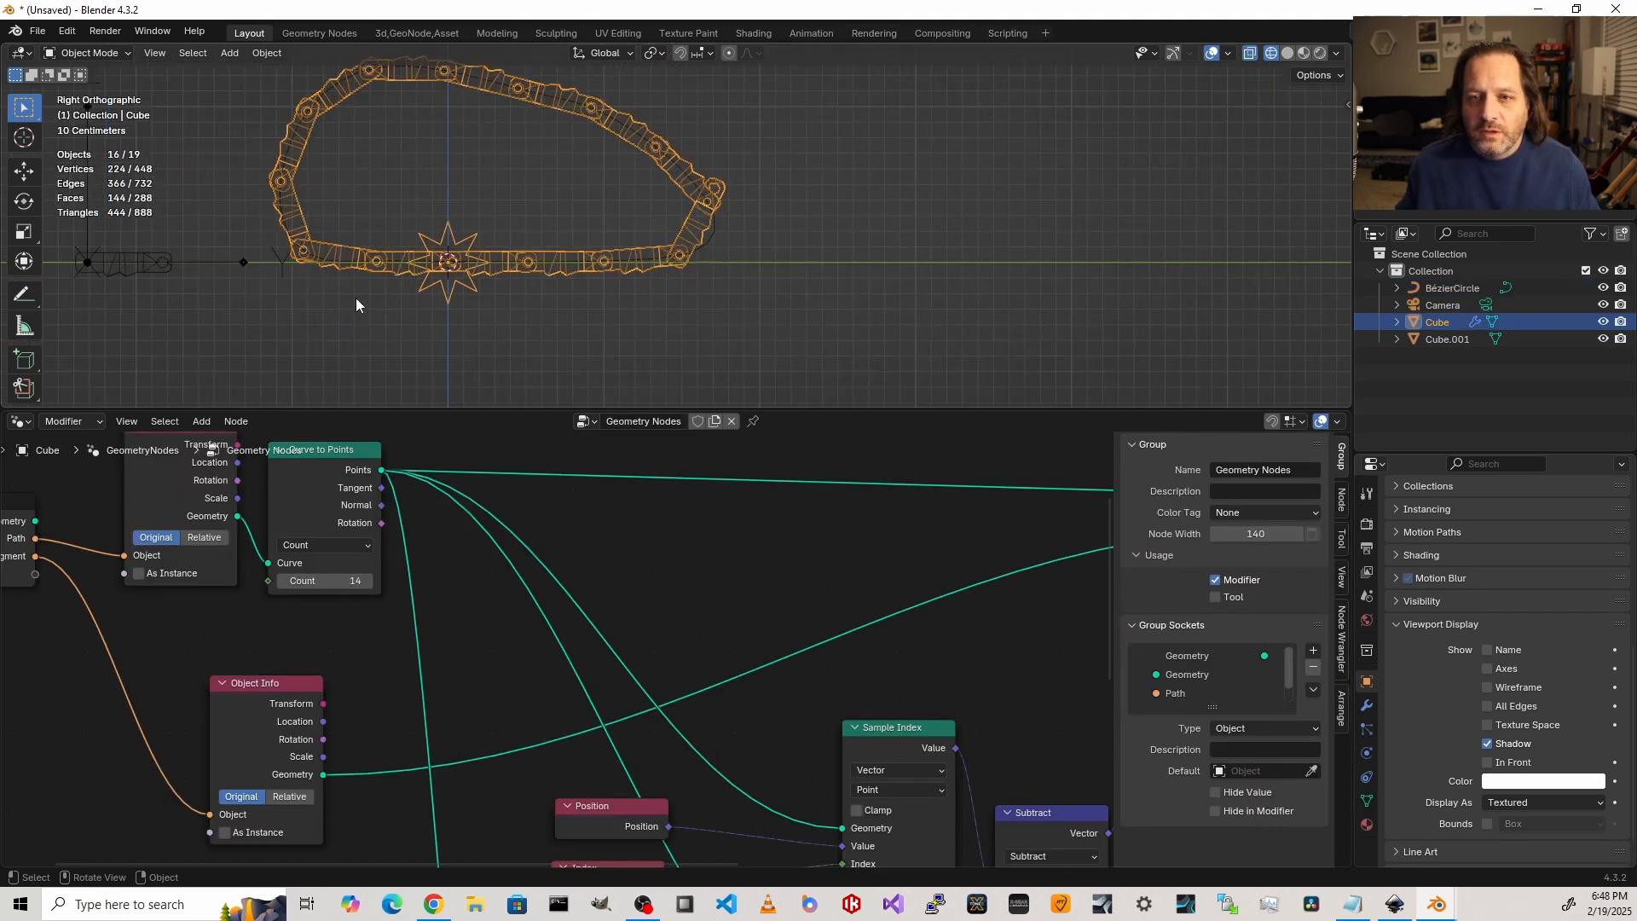
click(712, 242)
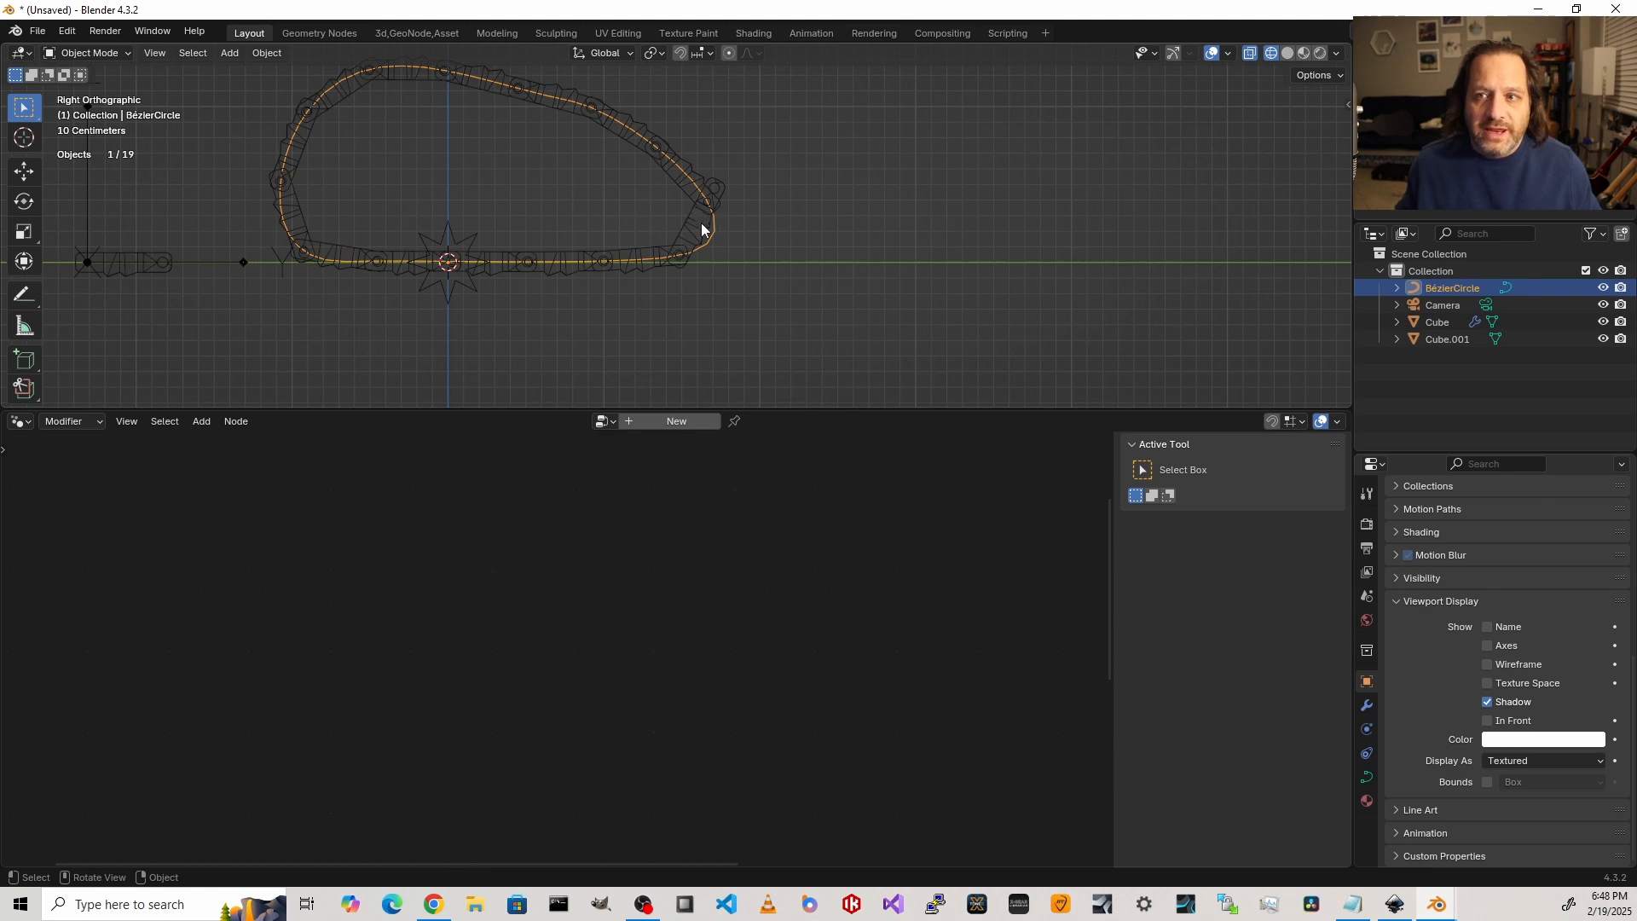
Step: Scale the original track link, Cube.001, down to a little over half its size and apply its scale
click(111, 266)
shift+middle_drag(145, 262, 279, 260)
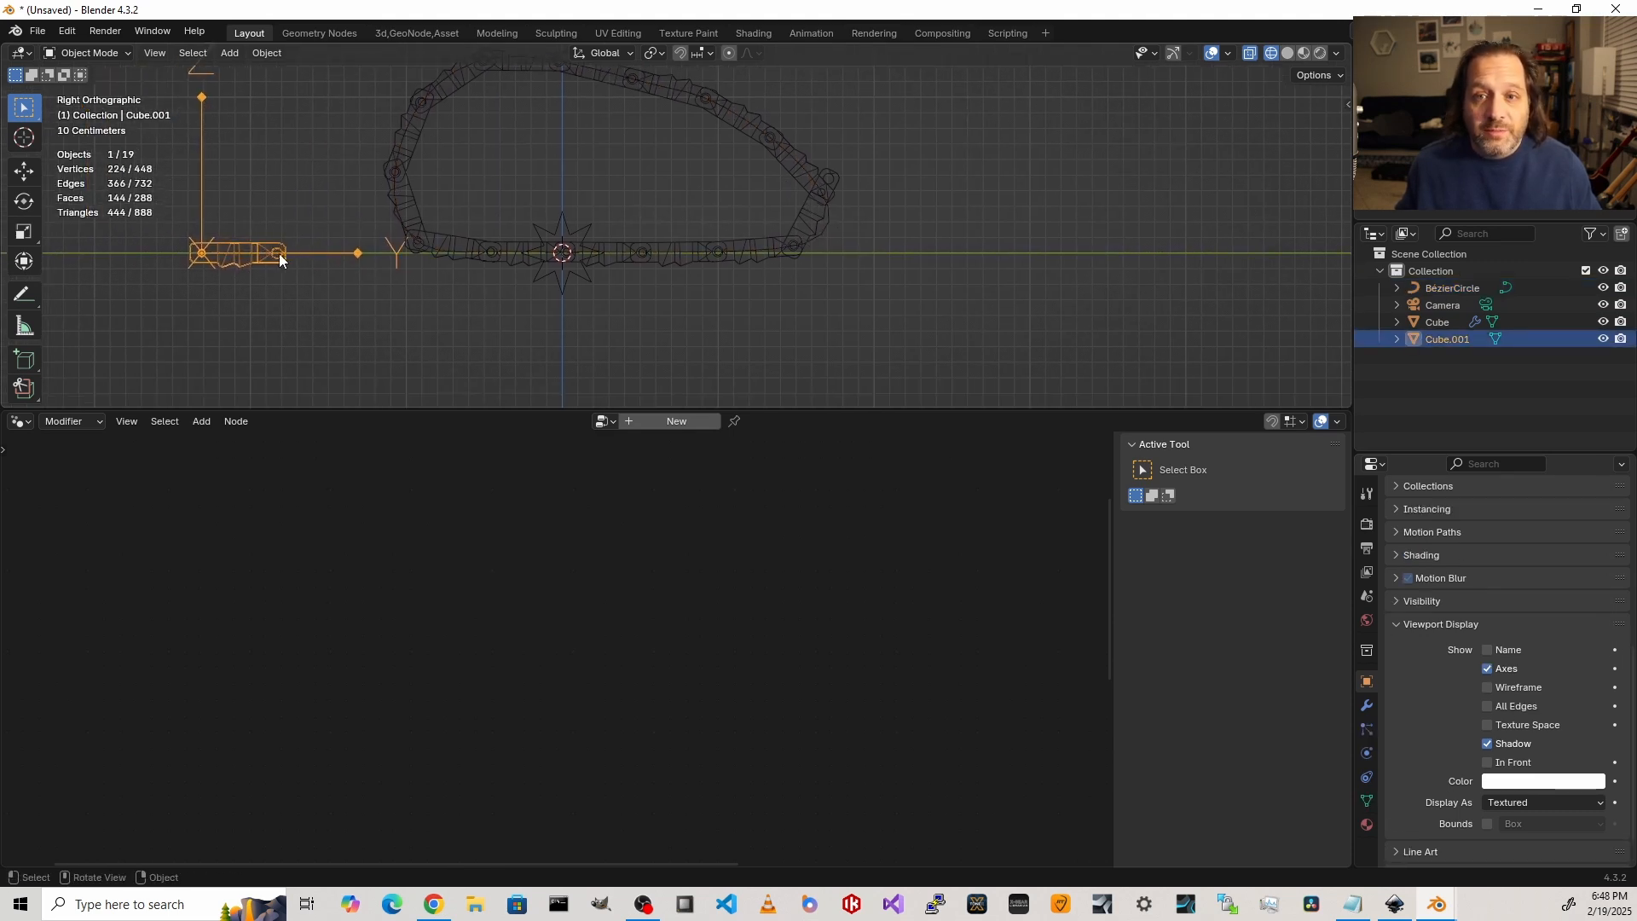
scroll(213, 280, up, 1)
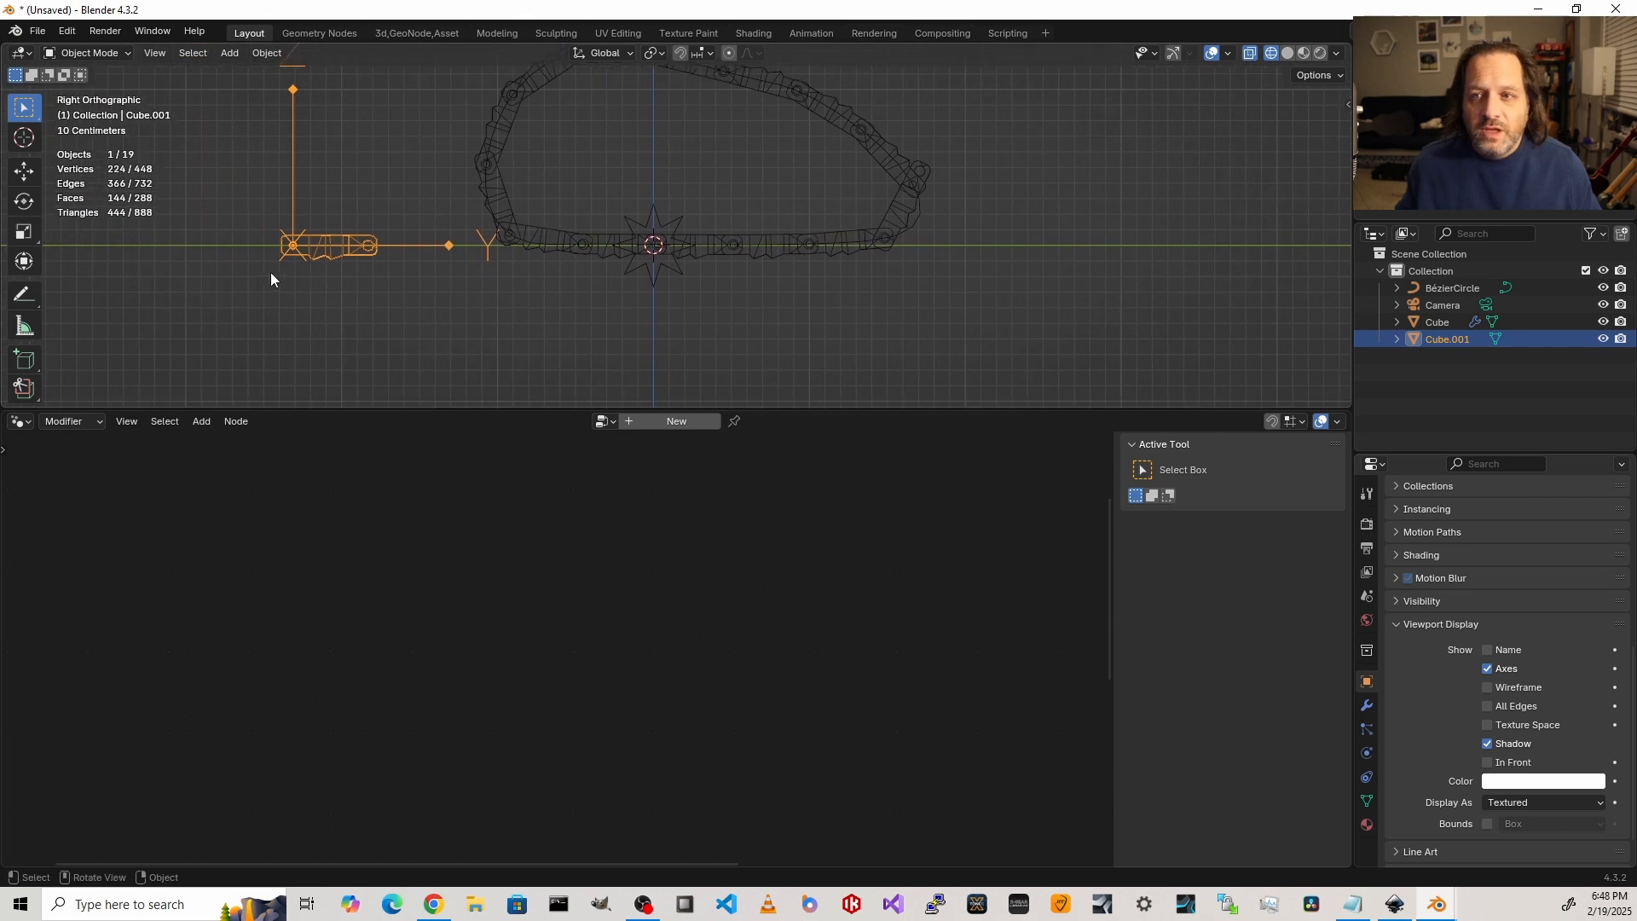
scroll(269, 271, up, 1)
scroll(269, 272, up, 1)
scroll(215, 263, up, 1)
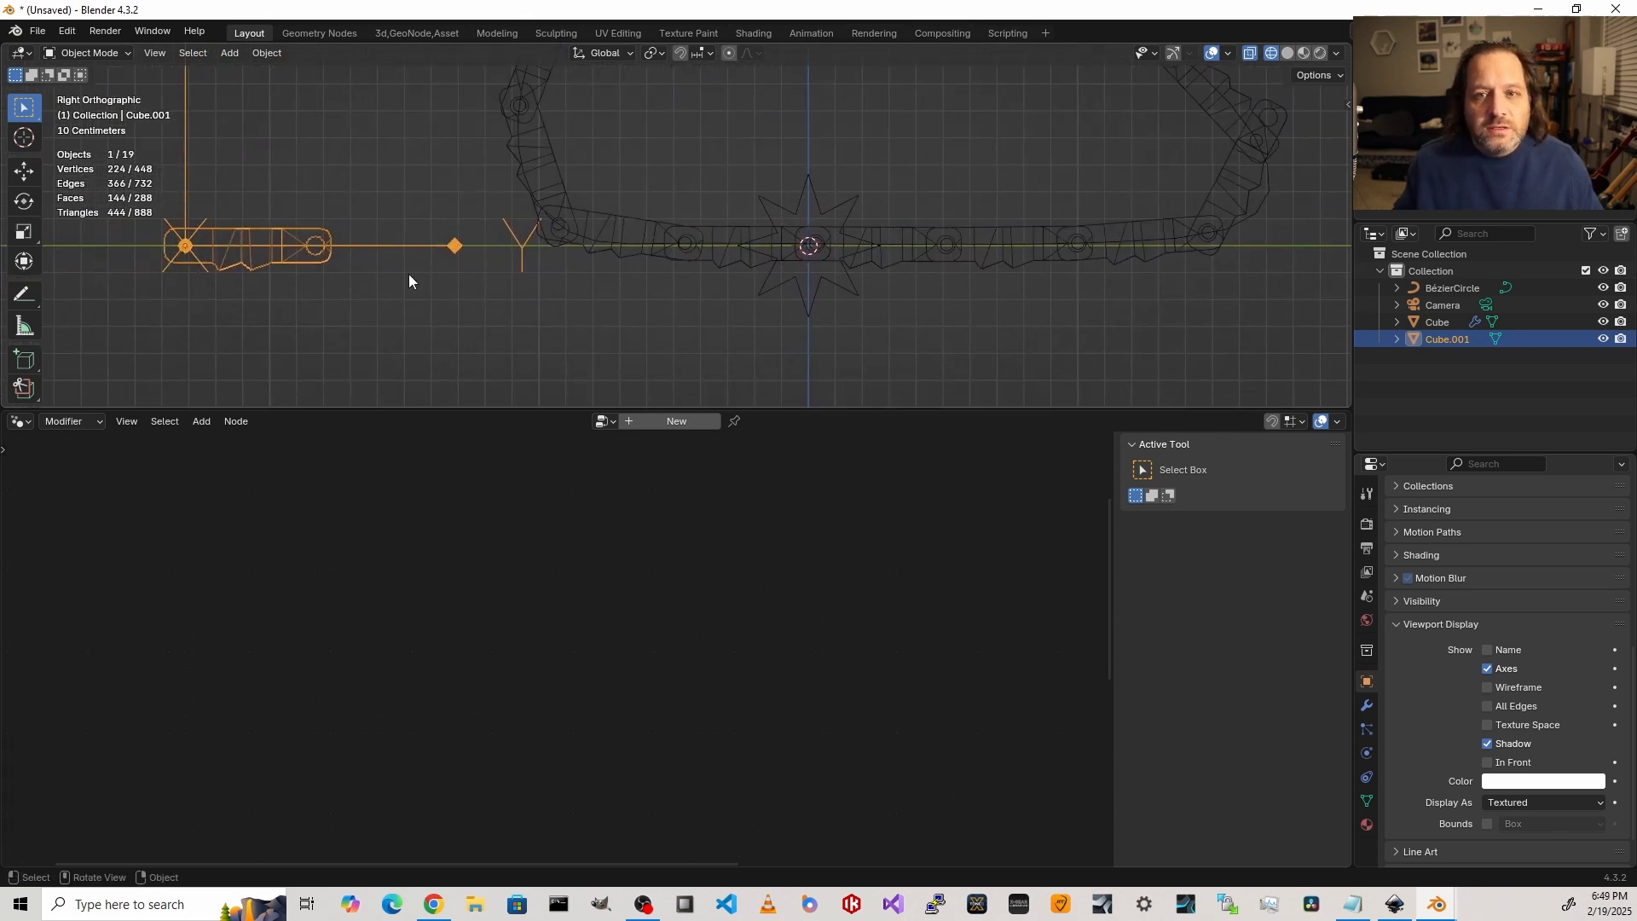
key(s)
click(311, 268)
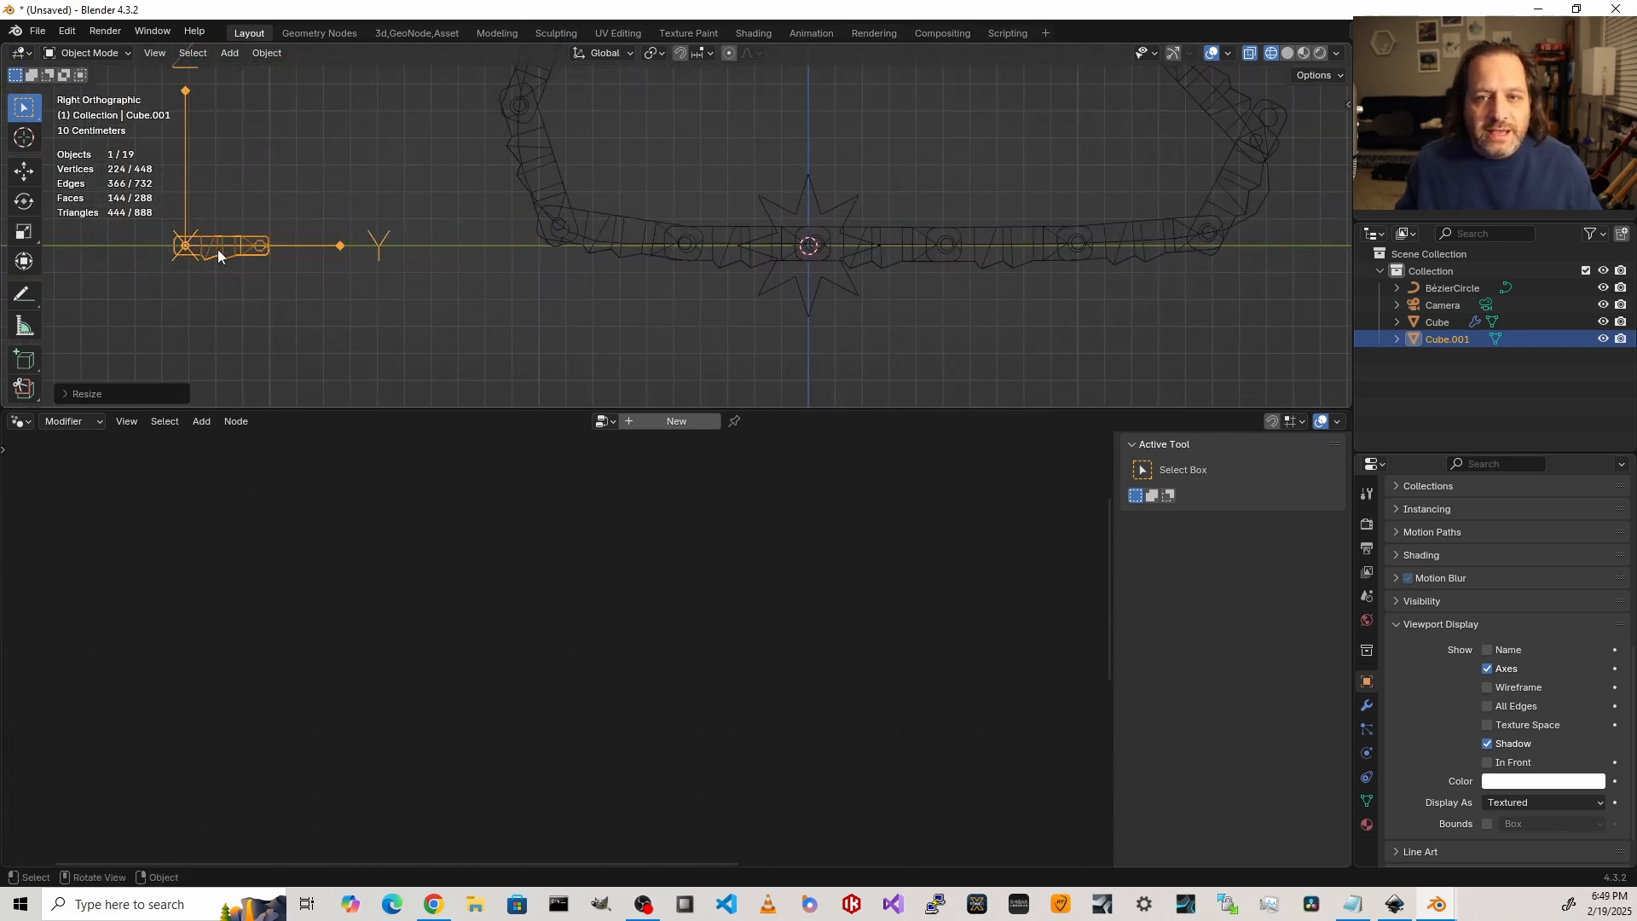
key(ctrl+a)
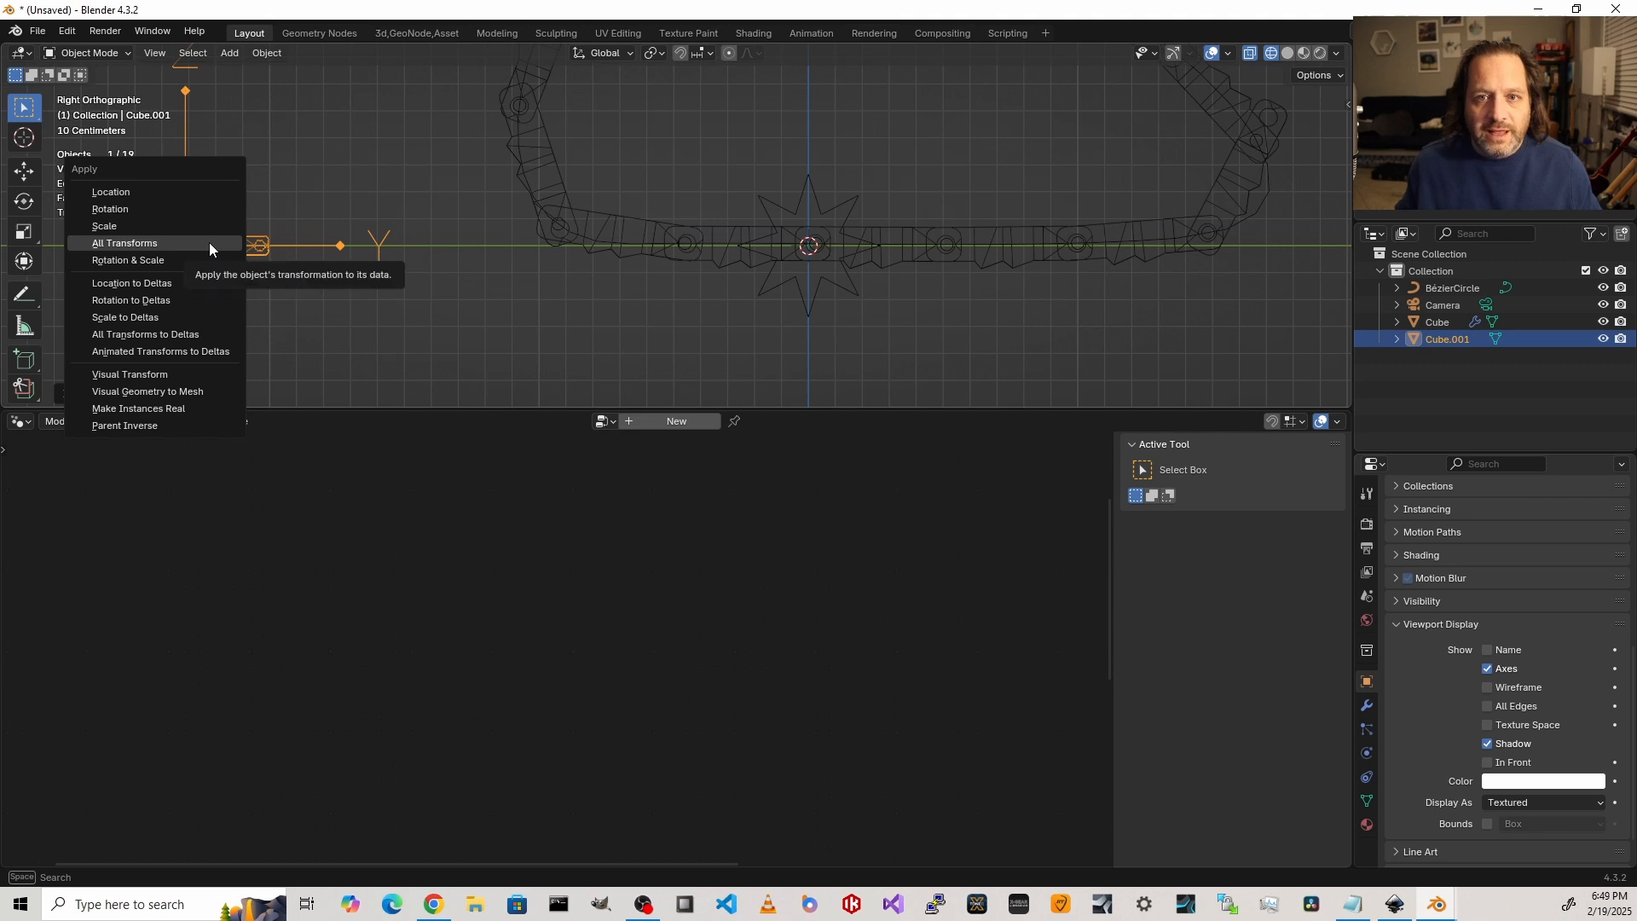
click(196, 225)
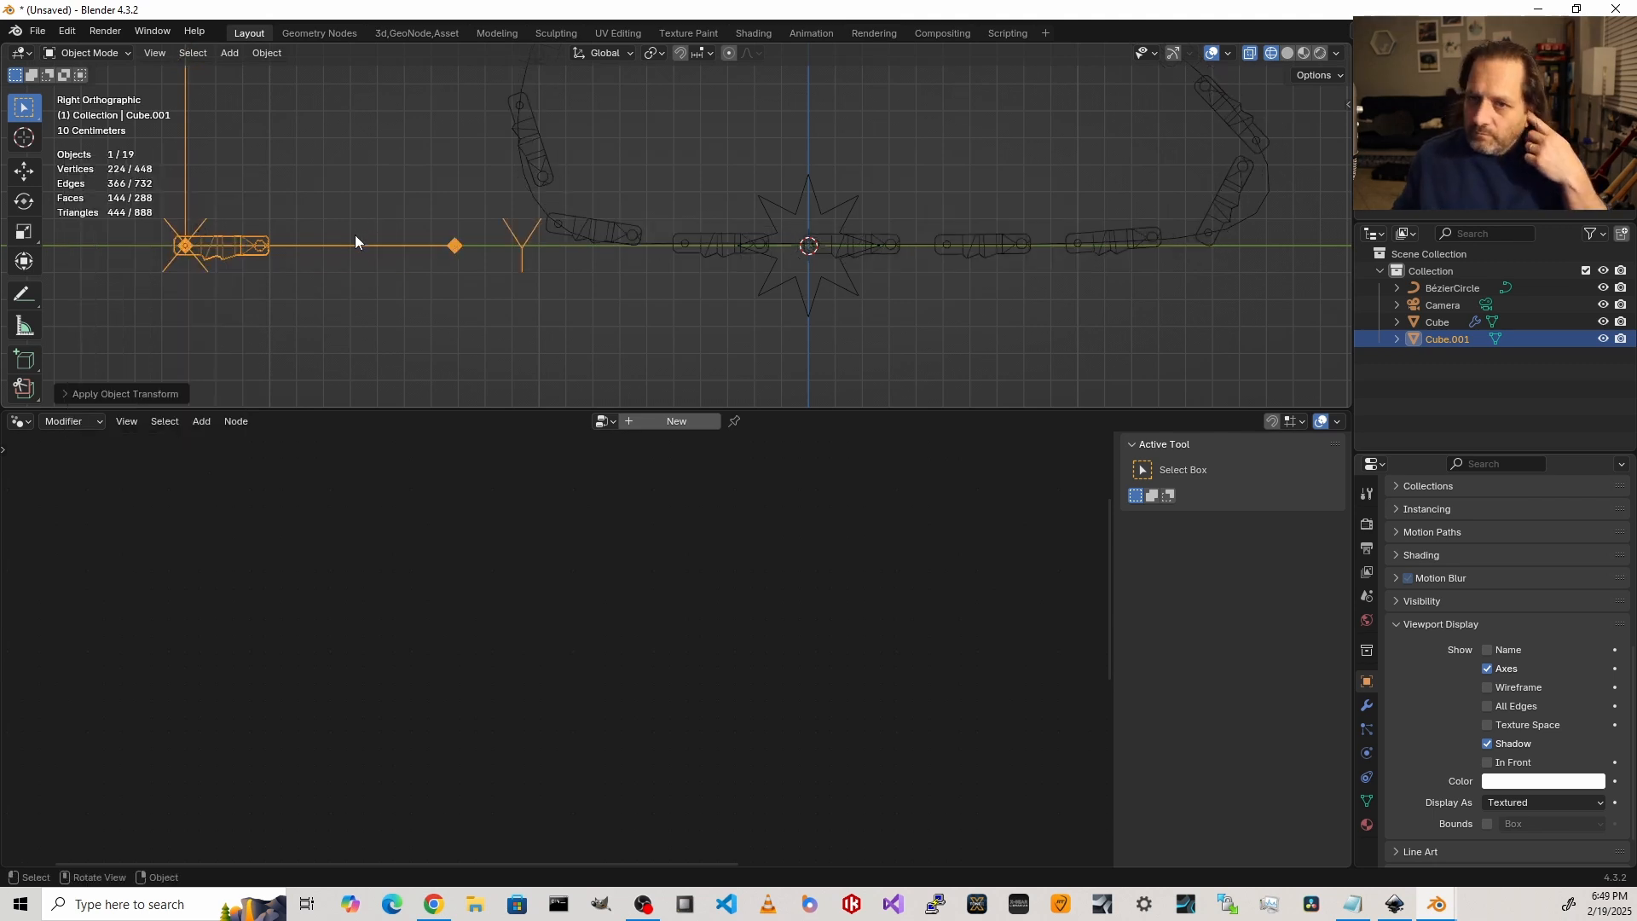
Step: Set the Curve to Points node's Count to 24 on the Cube object
shift+middle_drag(587, 235, 448, 294)
click(449, 296)
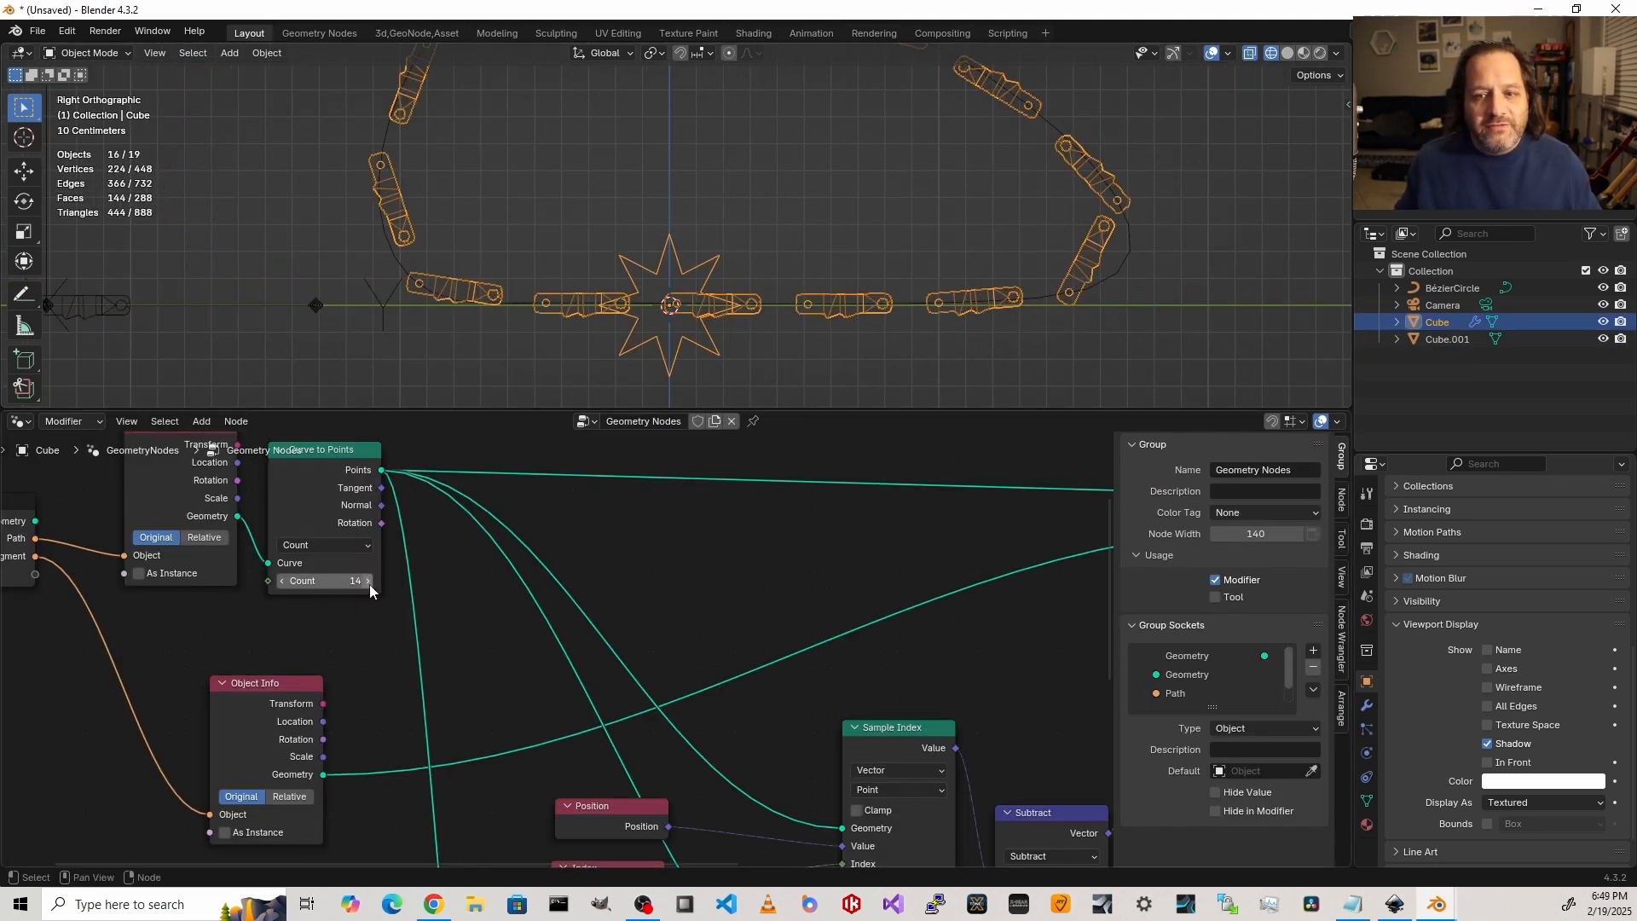
drag(370, 584, 424, 585)
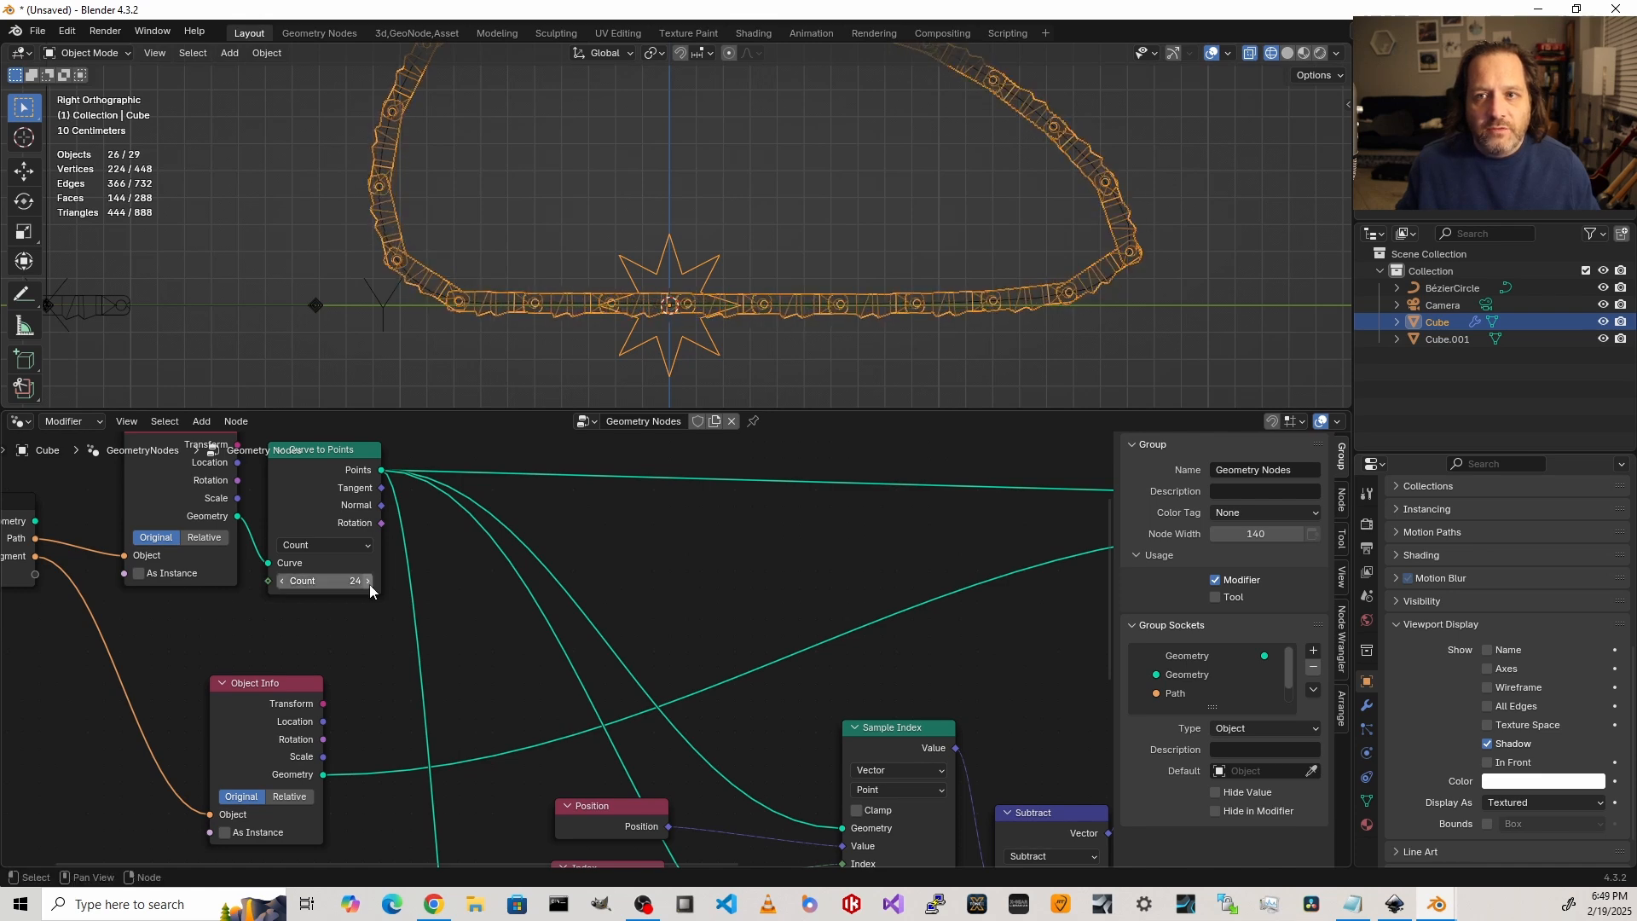
shift+middle_drag(946, 188, 826, 295)
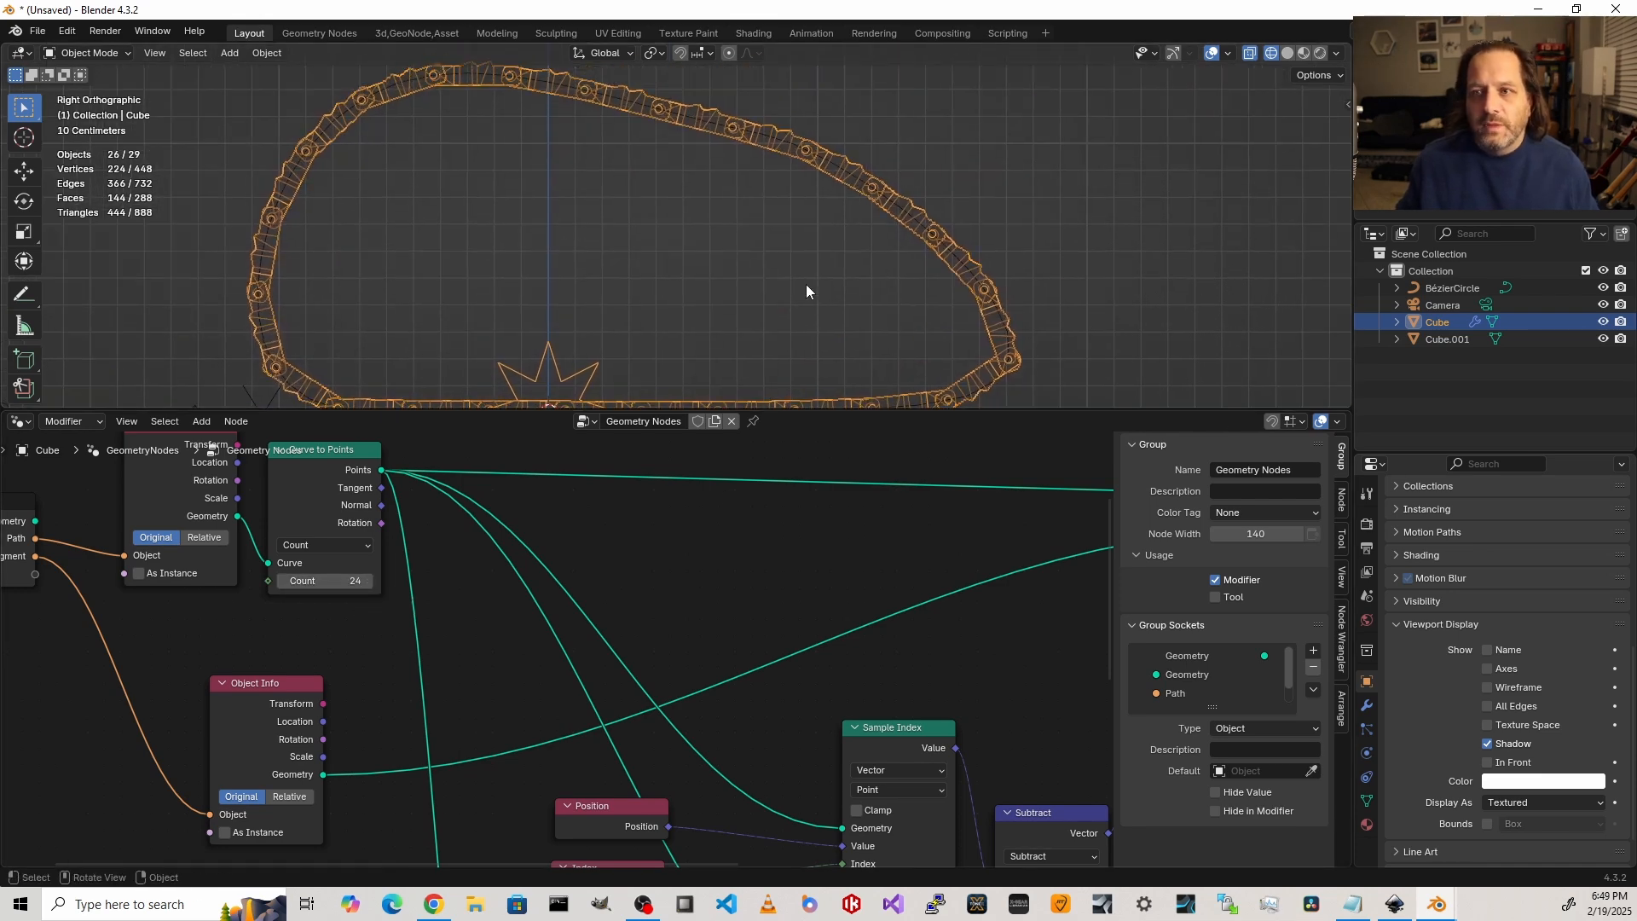
Step: Switch the 3D viewport to solid shading and view the tread in perspective
key(shift+z)
mouse_move(541, 251)
middle_down()
mouse_move(675, 203)
mouse_move(622, 271)
mouse_move(751, 287)
mouse_move(549, 278)
mouse_move(490, 323)
mouse_move(592, 344)
mouse_move(705, 234)
middle_up()
scroll(591, 242, up, 5)
scroll(616, 373, down, 6)
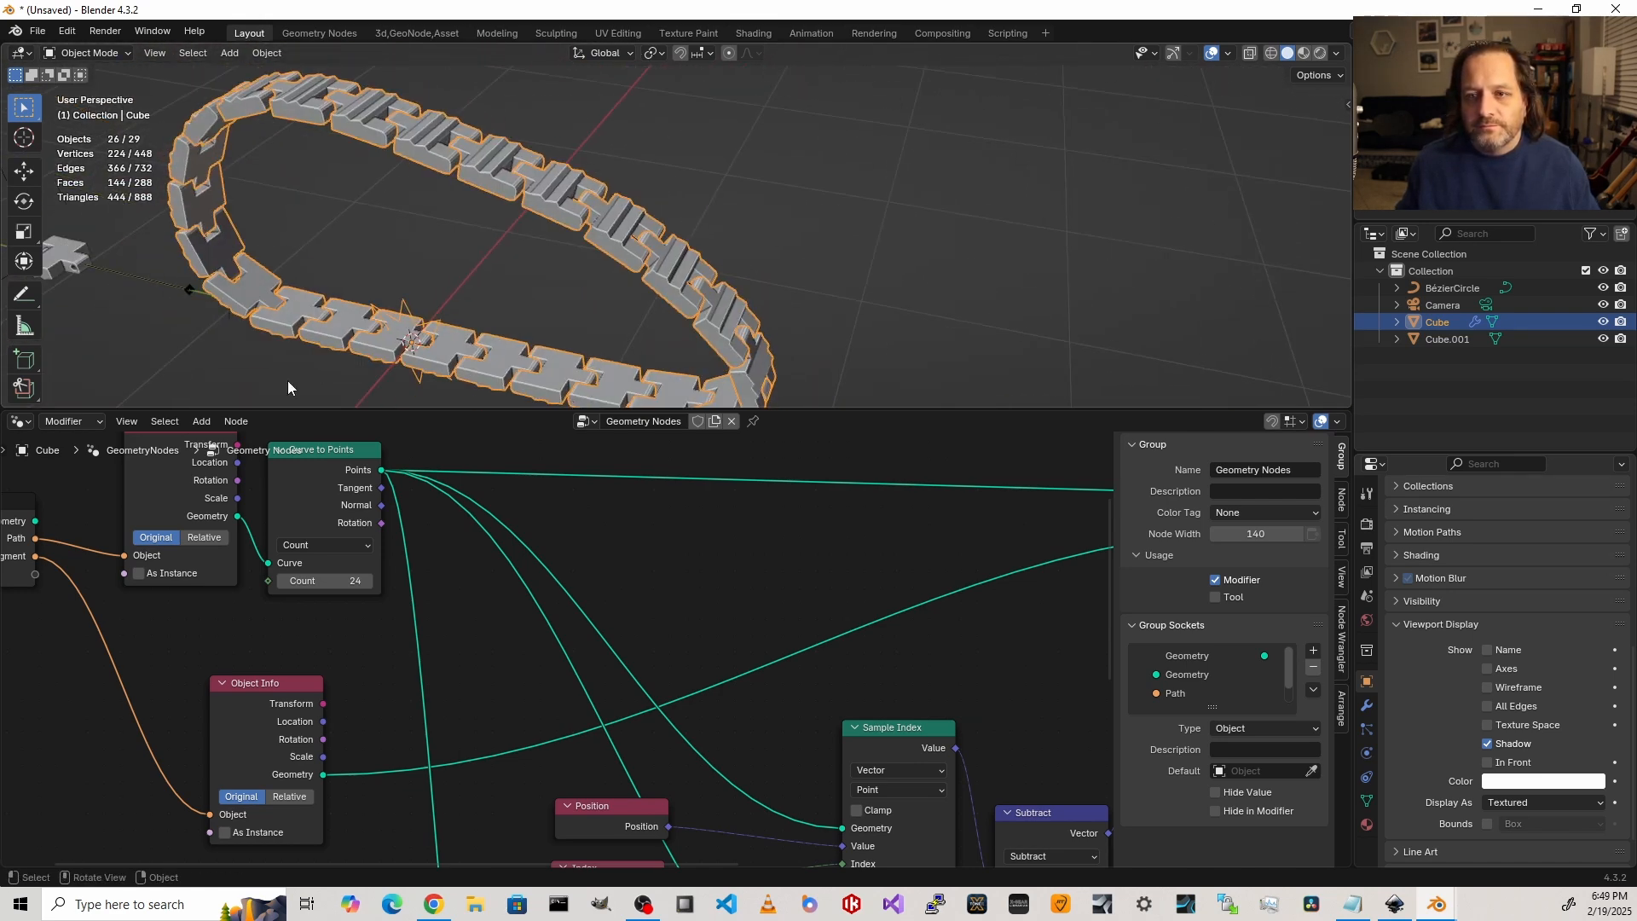
shift+middle_drag(289, 387, 435, 358)
Step: In Edit Mode, widen the mesh of the original track link, Cube.001, by scaling it along X, and reselect the Cube object
click(189, 246)
key(Tab)
key(KP_7)
key(s)
key(y)
key(x)
click(865, 390)
key(Tab)
middle_drag(861, 383, 595, 249)
click(645, 224)
Step: Maximize the node editor and add reroutes to the Curve to Points output and the track segment's Object Info geometry connection
key(Home)
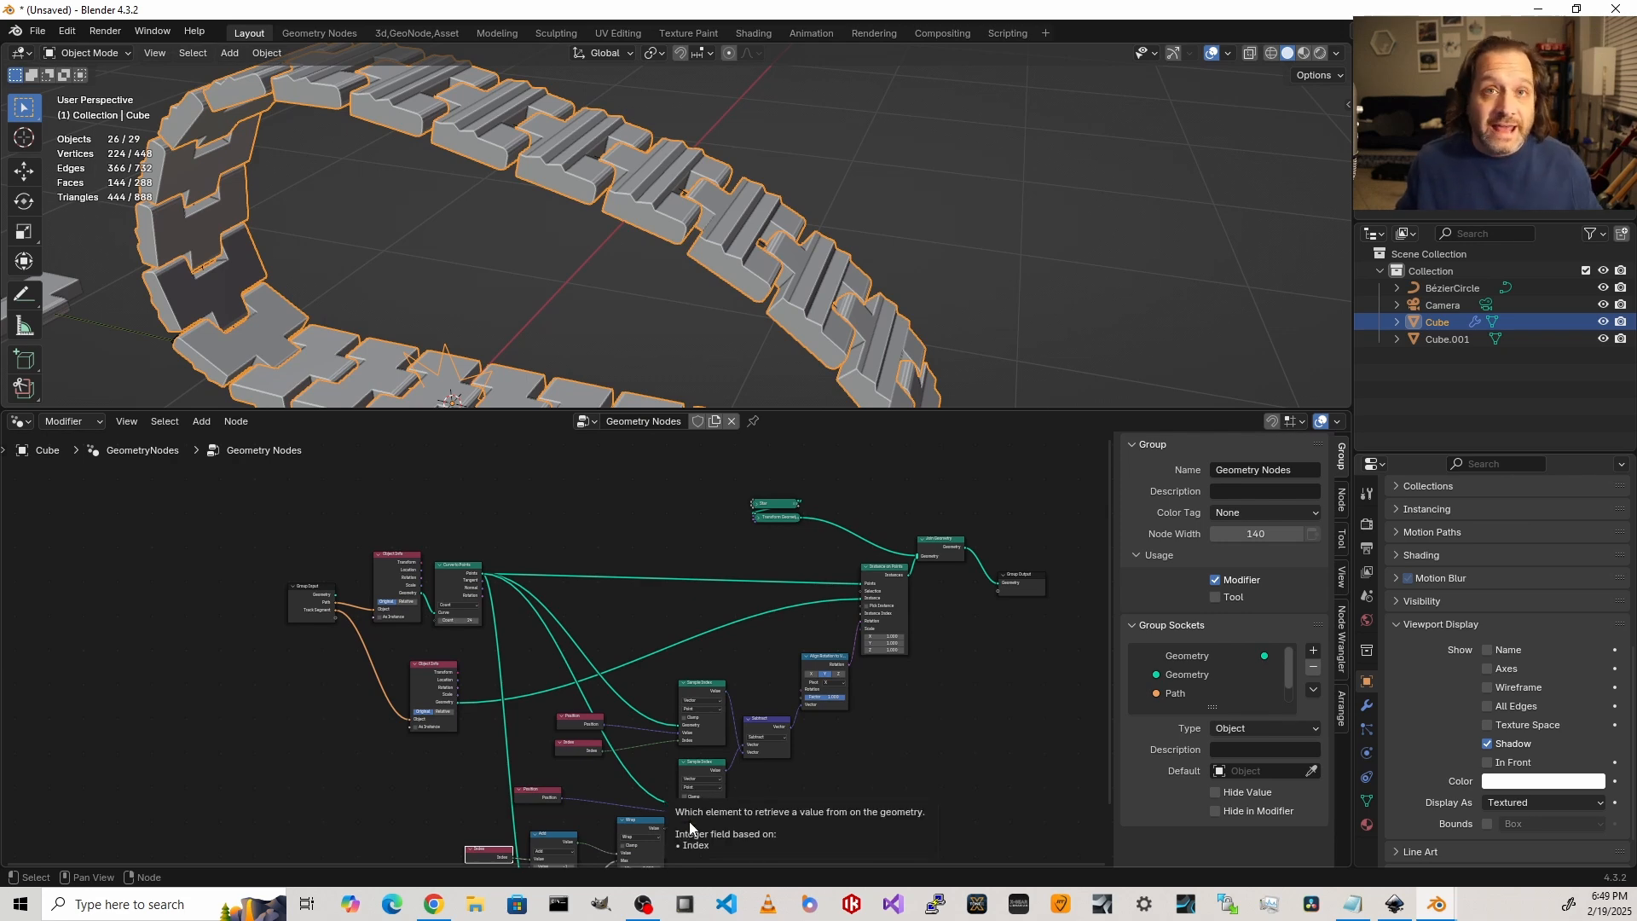
scroll(724, 830, down, 2)
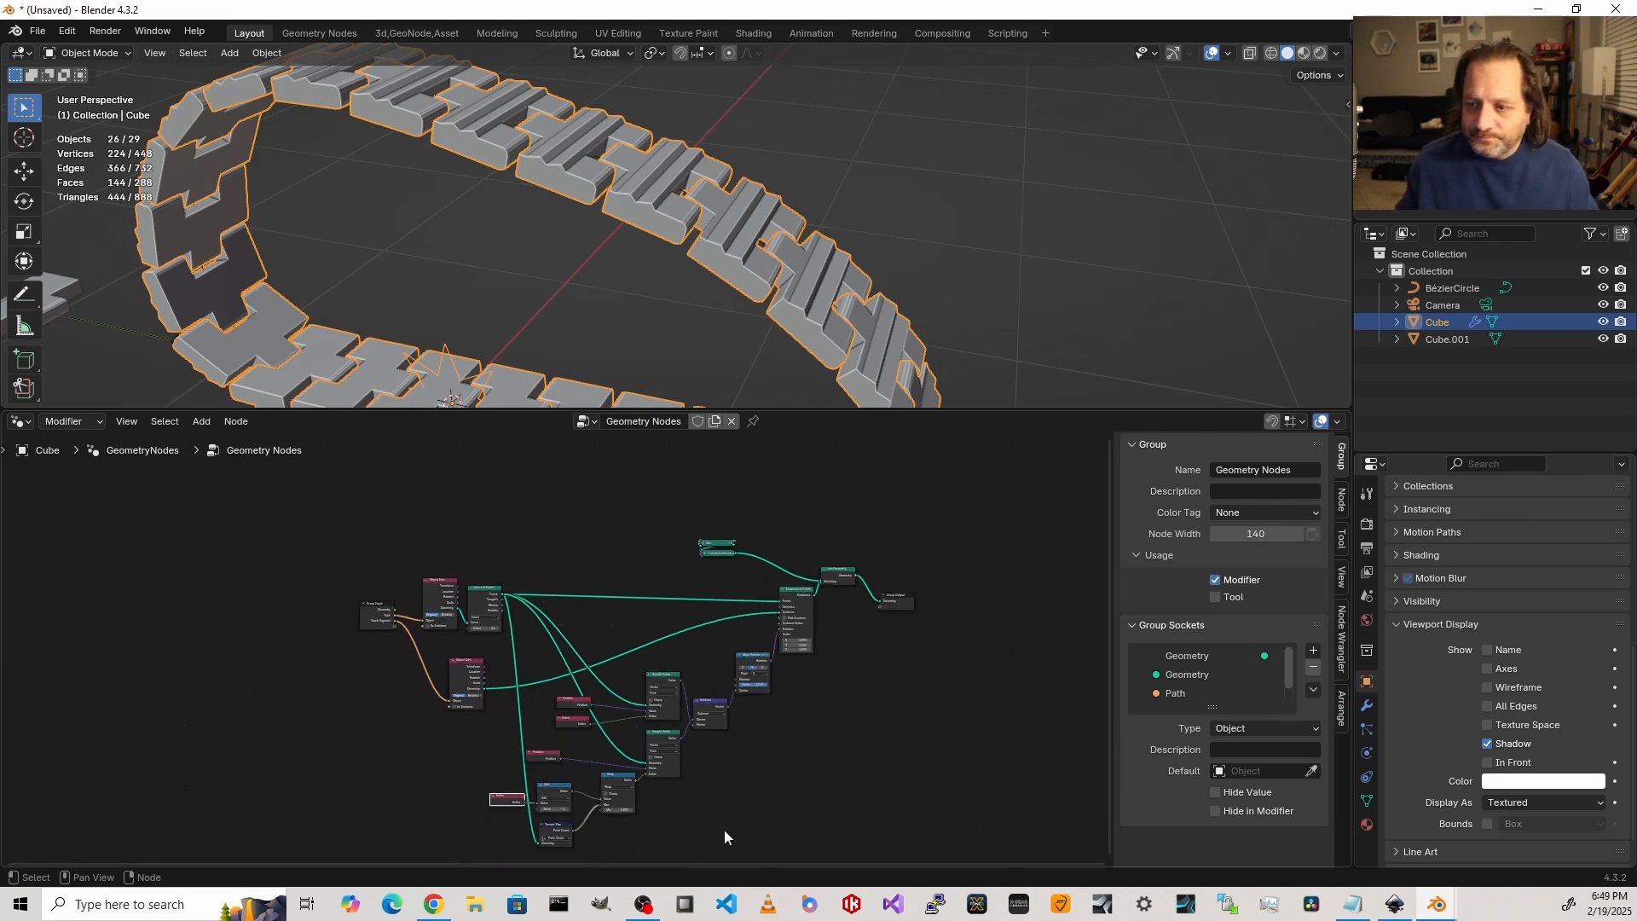
key(ctrl+space)
scroll(724, 830, up, 5)
middle_drag(372, 662, 372, 480)
drag(248, 312, 194, 269)
shift+right_drag(348, 149, 347, 205)
shift+right_drag(346, 406, 392, 405)
drag(318, 340, 658, 440)
shift+right_drag(334, 311, 333, 349)
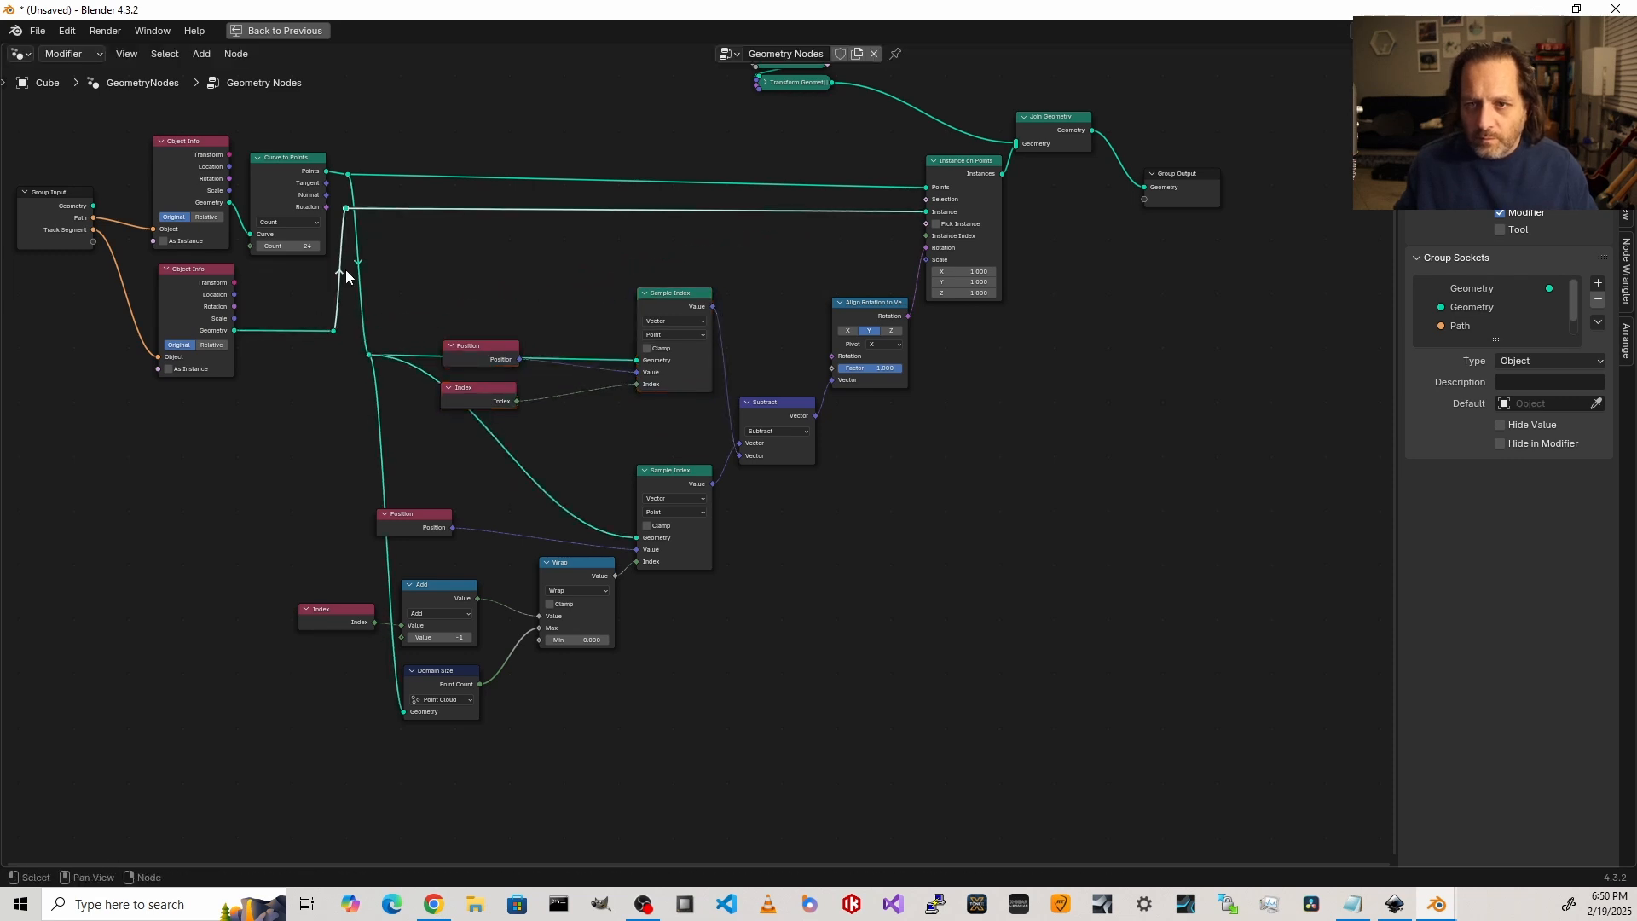
Step: Place the track segment's Object Info node beside Instance on Points and tidy the Curve to Points connections with reroutes
key(ctrl+x)
drag(215, 303, 737, 292)
drag(921, 553, 171, 348)
shift+right_drag(909, 162, 909, 205)
key(g)
key(y)
middle_drag(931, 205, 801, 297)
drag(762, 207, 560, 98)
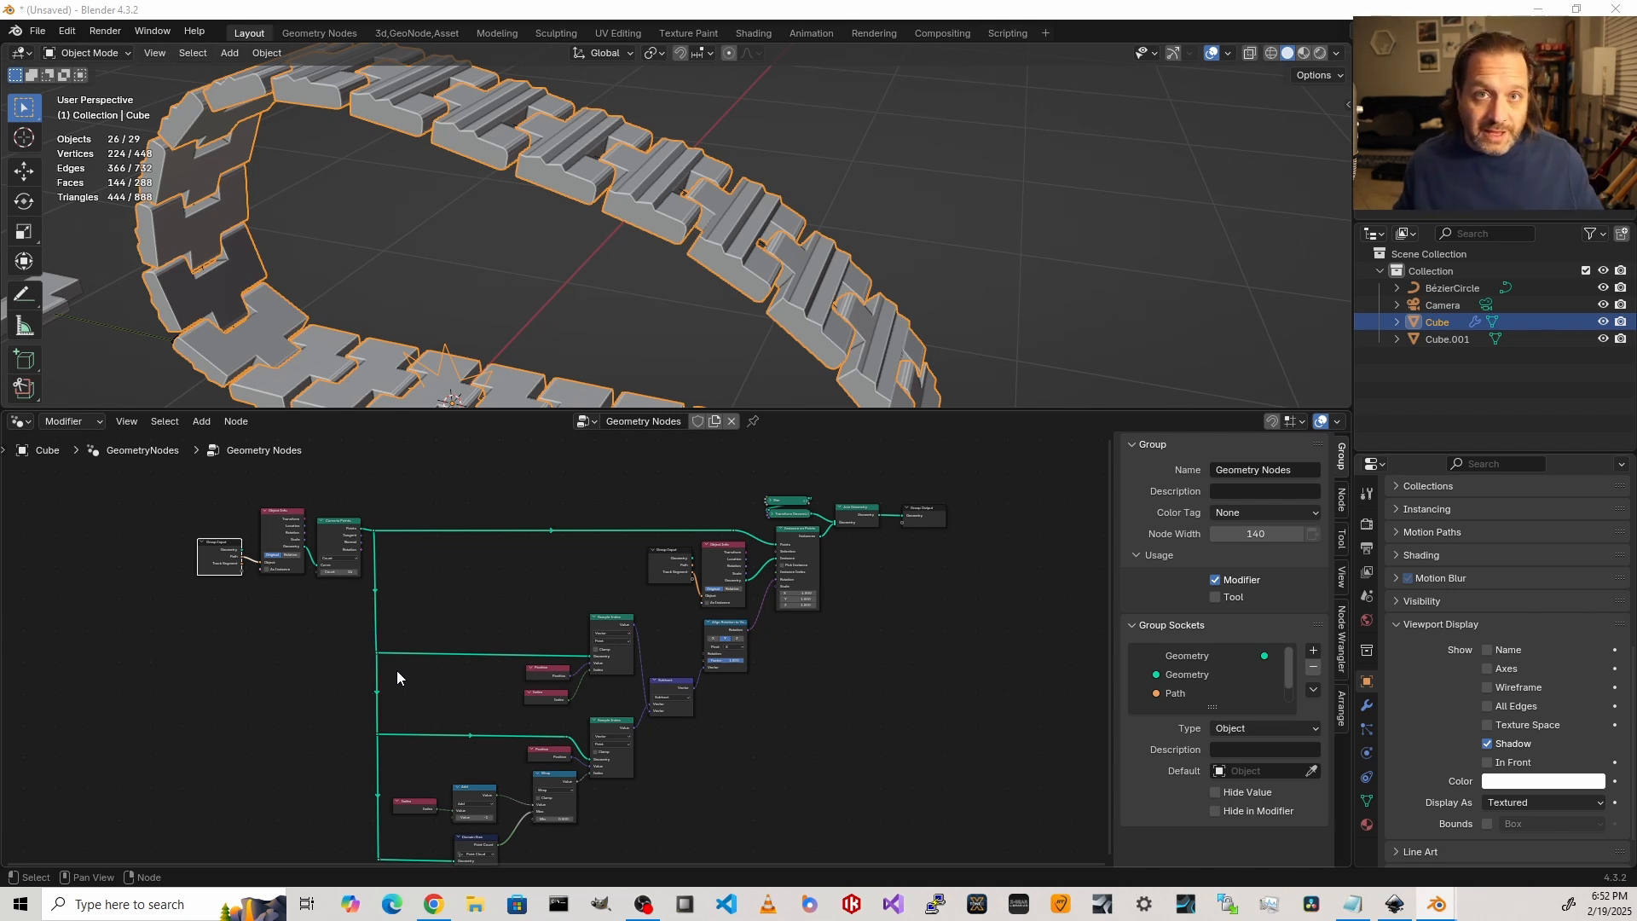
Step: Move the Group Input and path Object Info nodes well away from Curve to Points to free space between them
scroll(506, 505, up, 2)
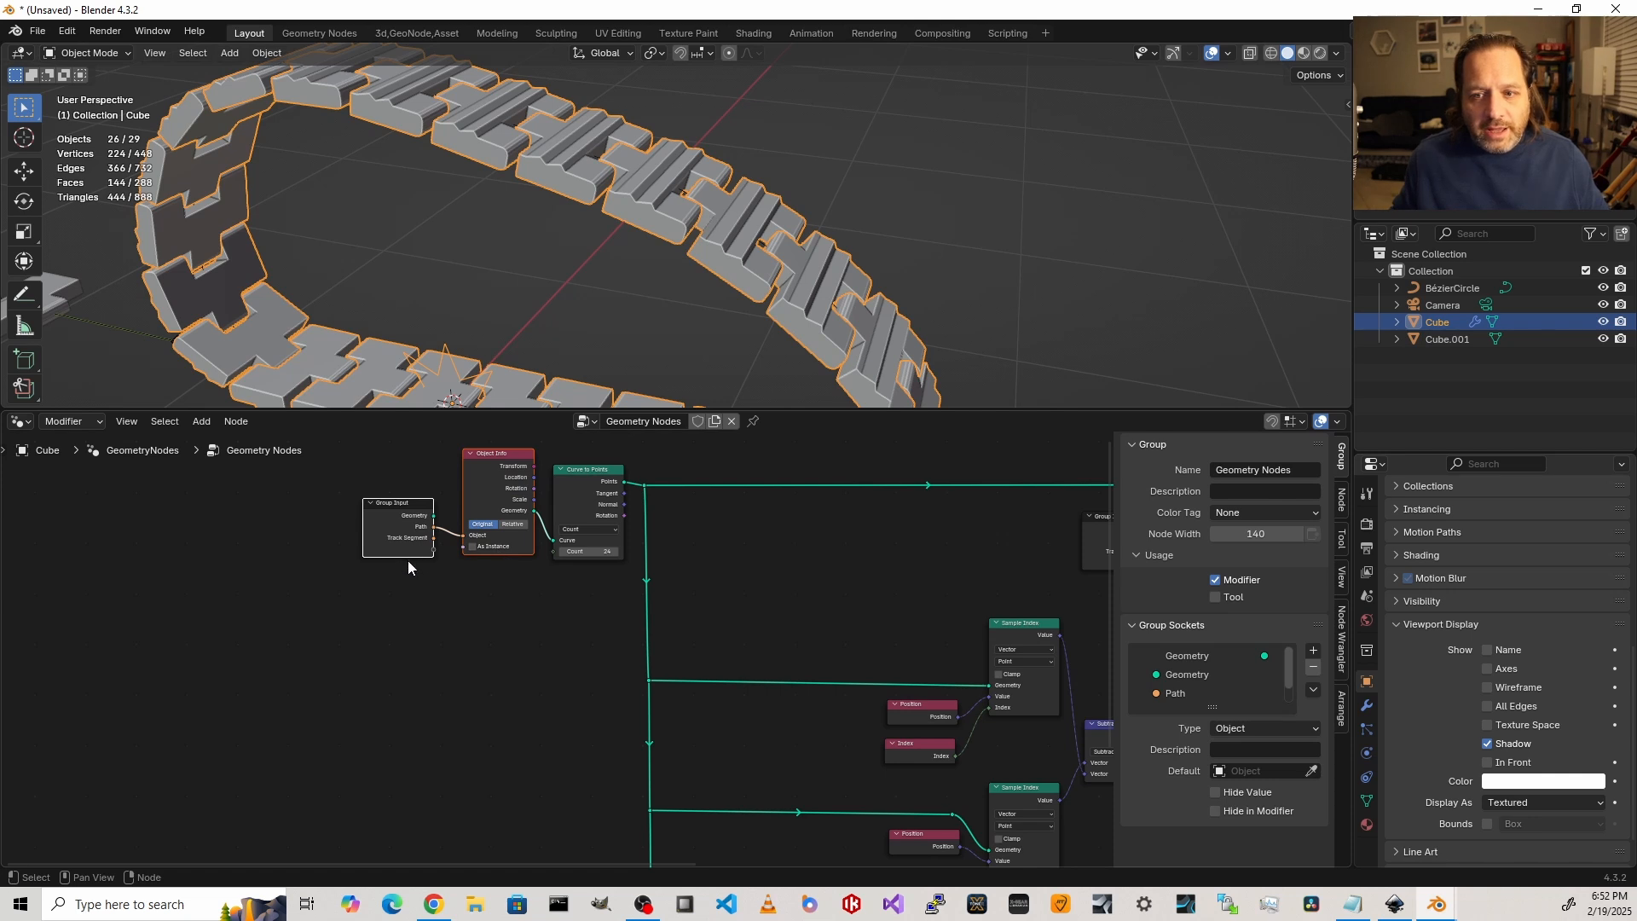
drag(522, 477, 115, 693)
middle_drag(335, 835, 643, 774)
key(g)
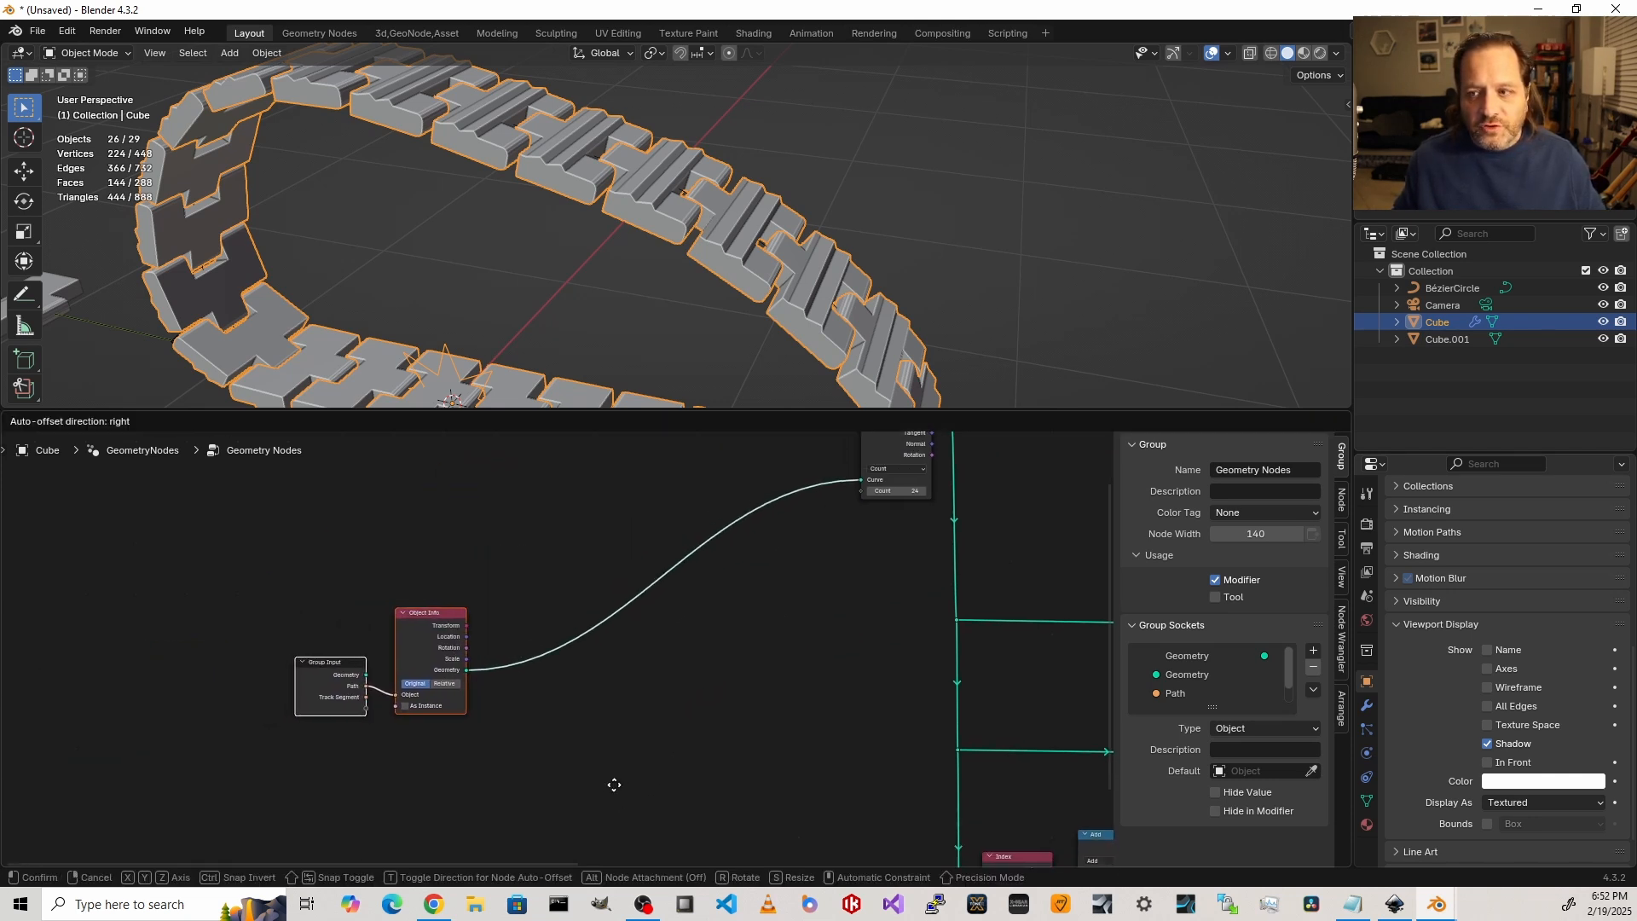
click(285, 753)
middle_drag(748, 661, 650, 735)
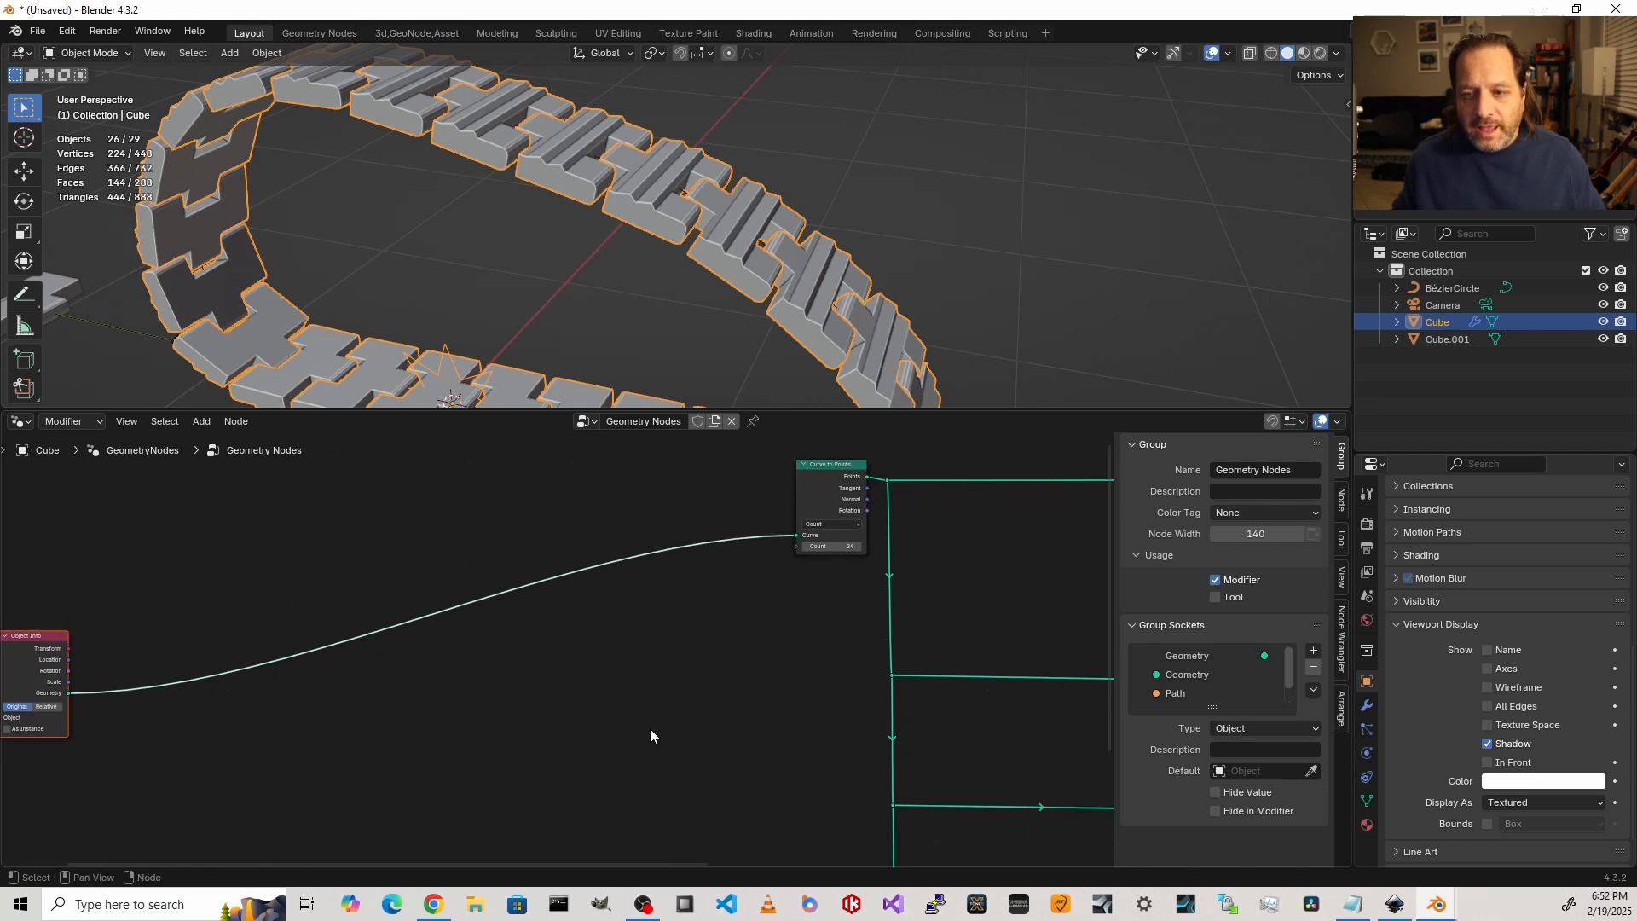
Step: Switch the viewport to the right orthographic view and annotate circles around two neighbouring spots on the track's steep end
middle_drag(285, 621, 406, 636)
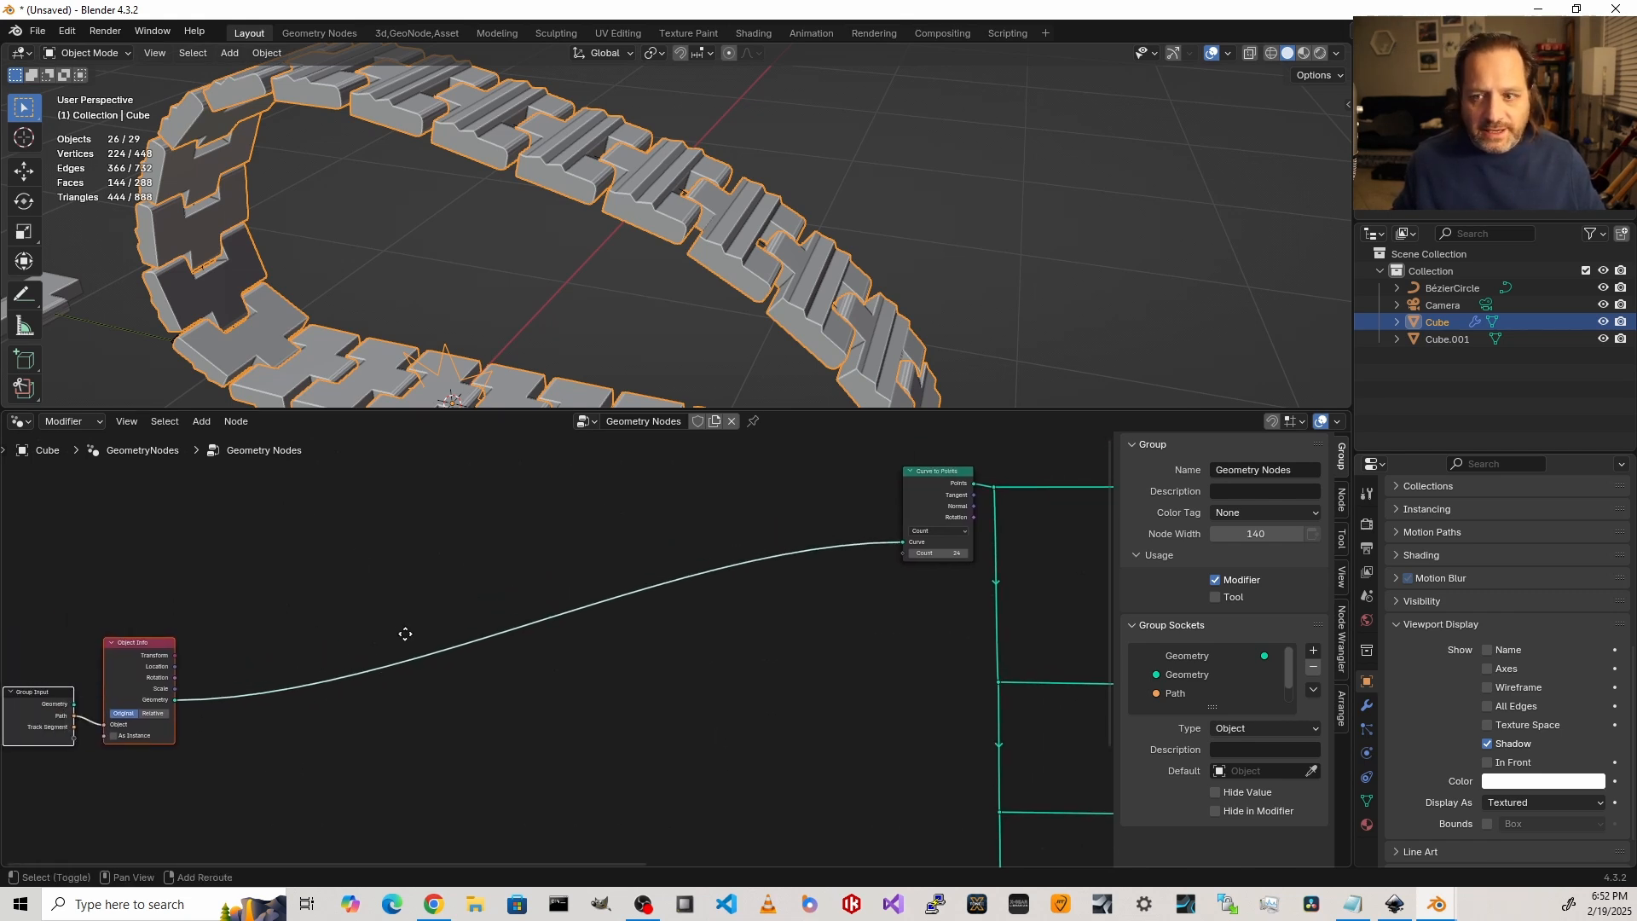
scroll(410, 657, up, 1)
key(KP_3)
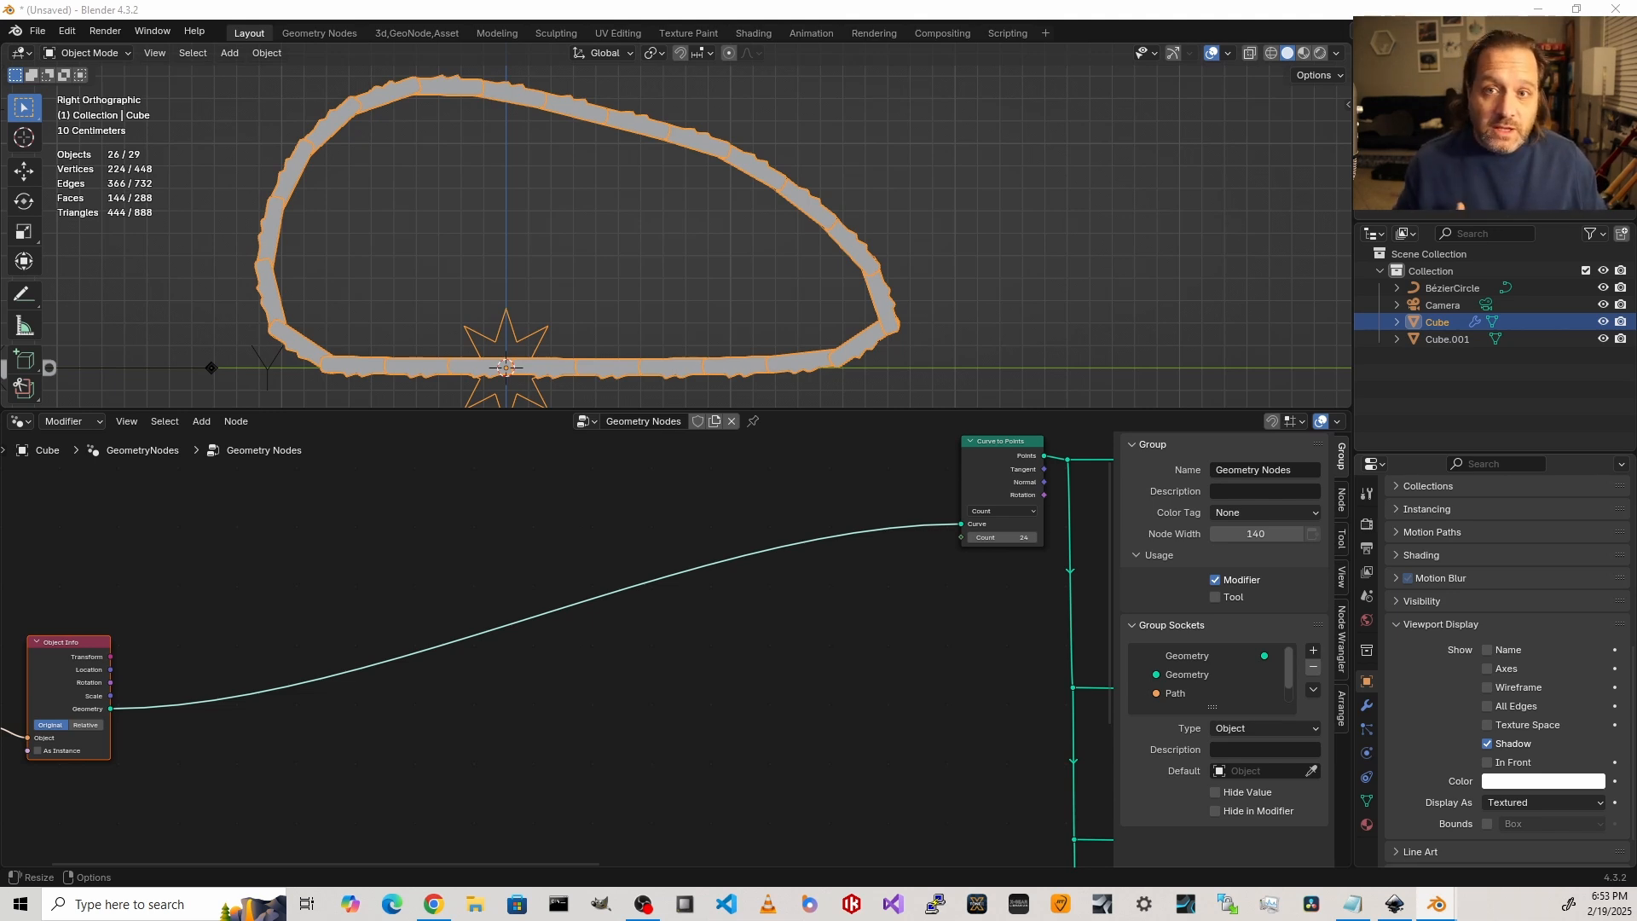
click(23, 295)
drag(260, 247, 260, 254)
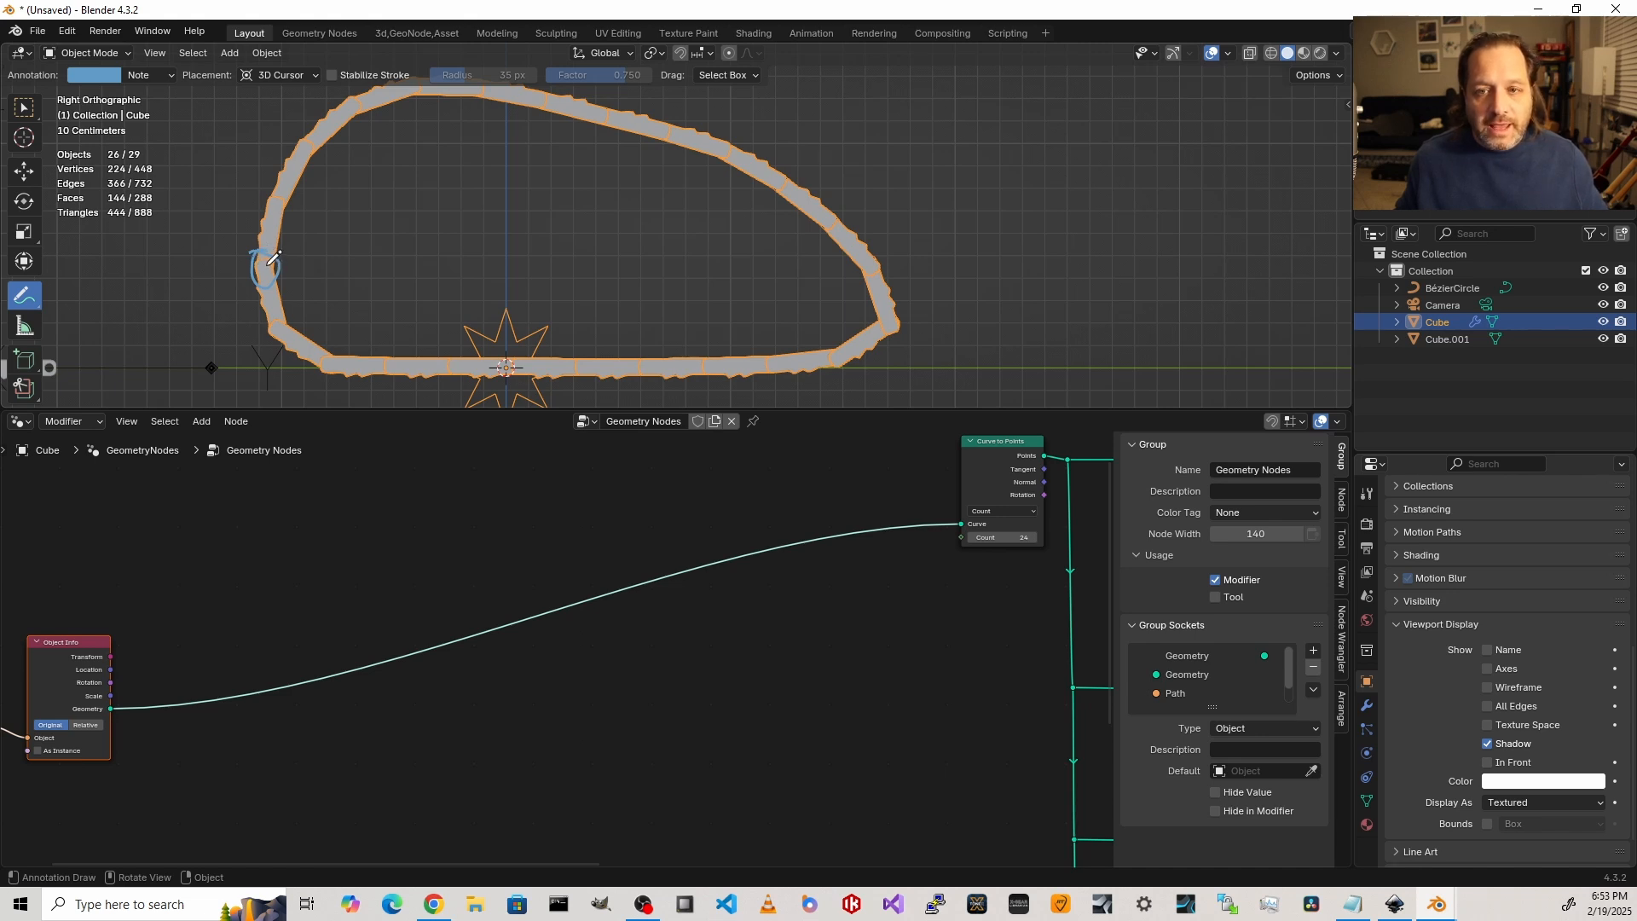
mouse_move(271, 256)
mouse_down()
mouse_move(286, 198)
mouse_move(303, 205)
mouse_move(260, 188)
mouse_move(279, 240)
mouse_up()
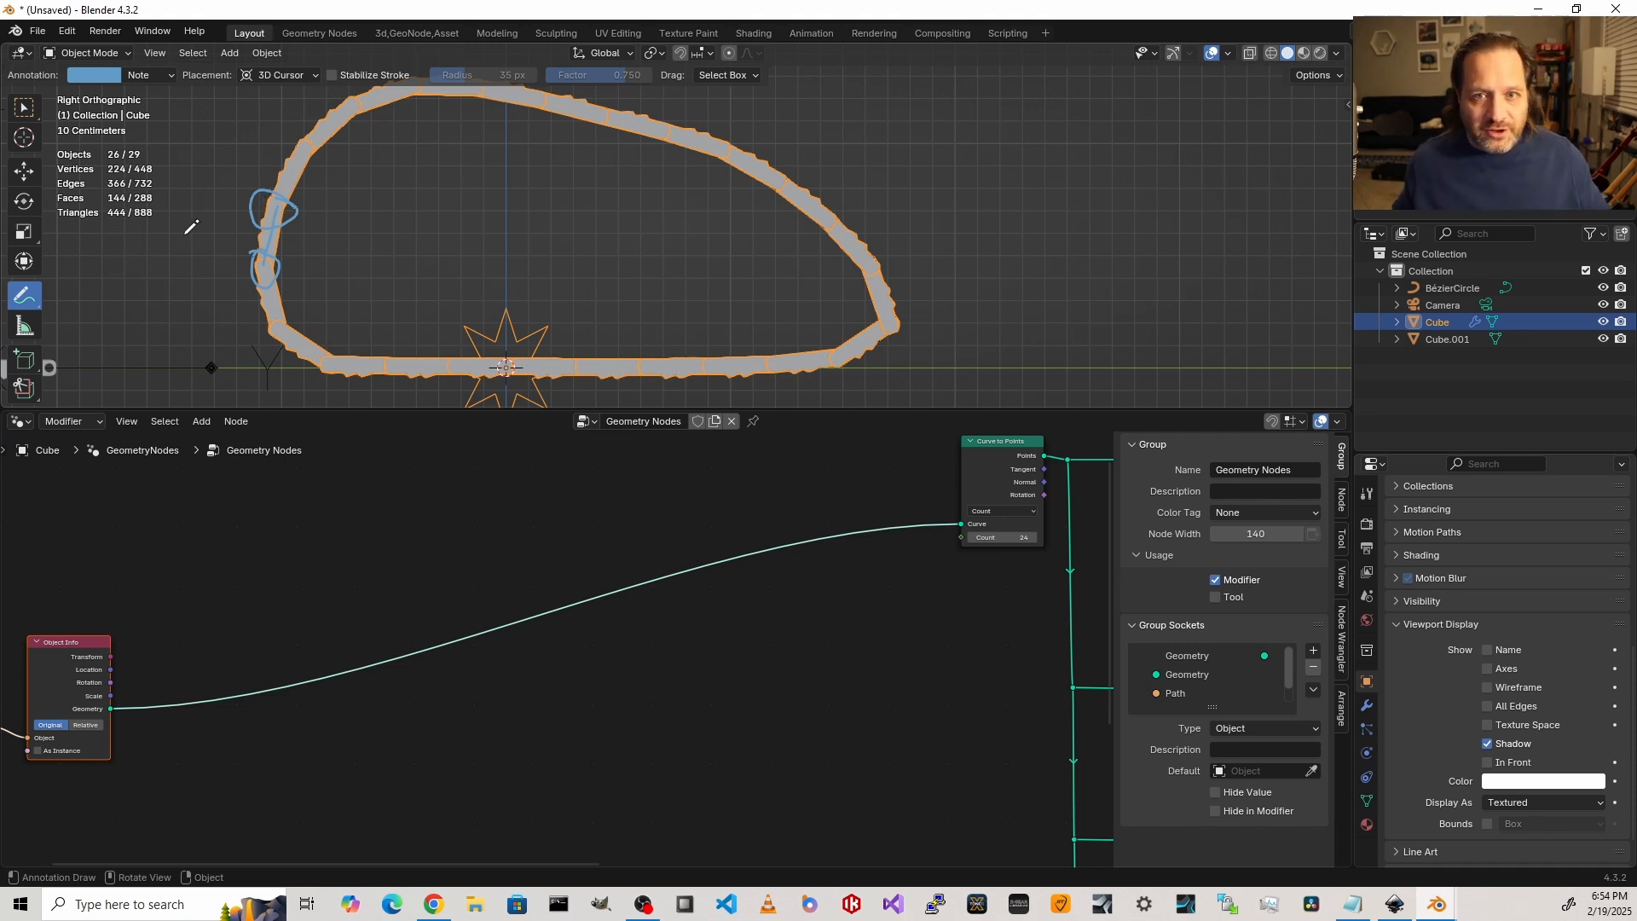
Step: Insert a Set Position node on the link between the path's Object Info geometry and Curve to Points
click(660, 660)
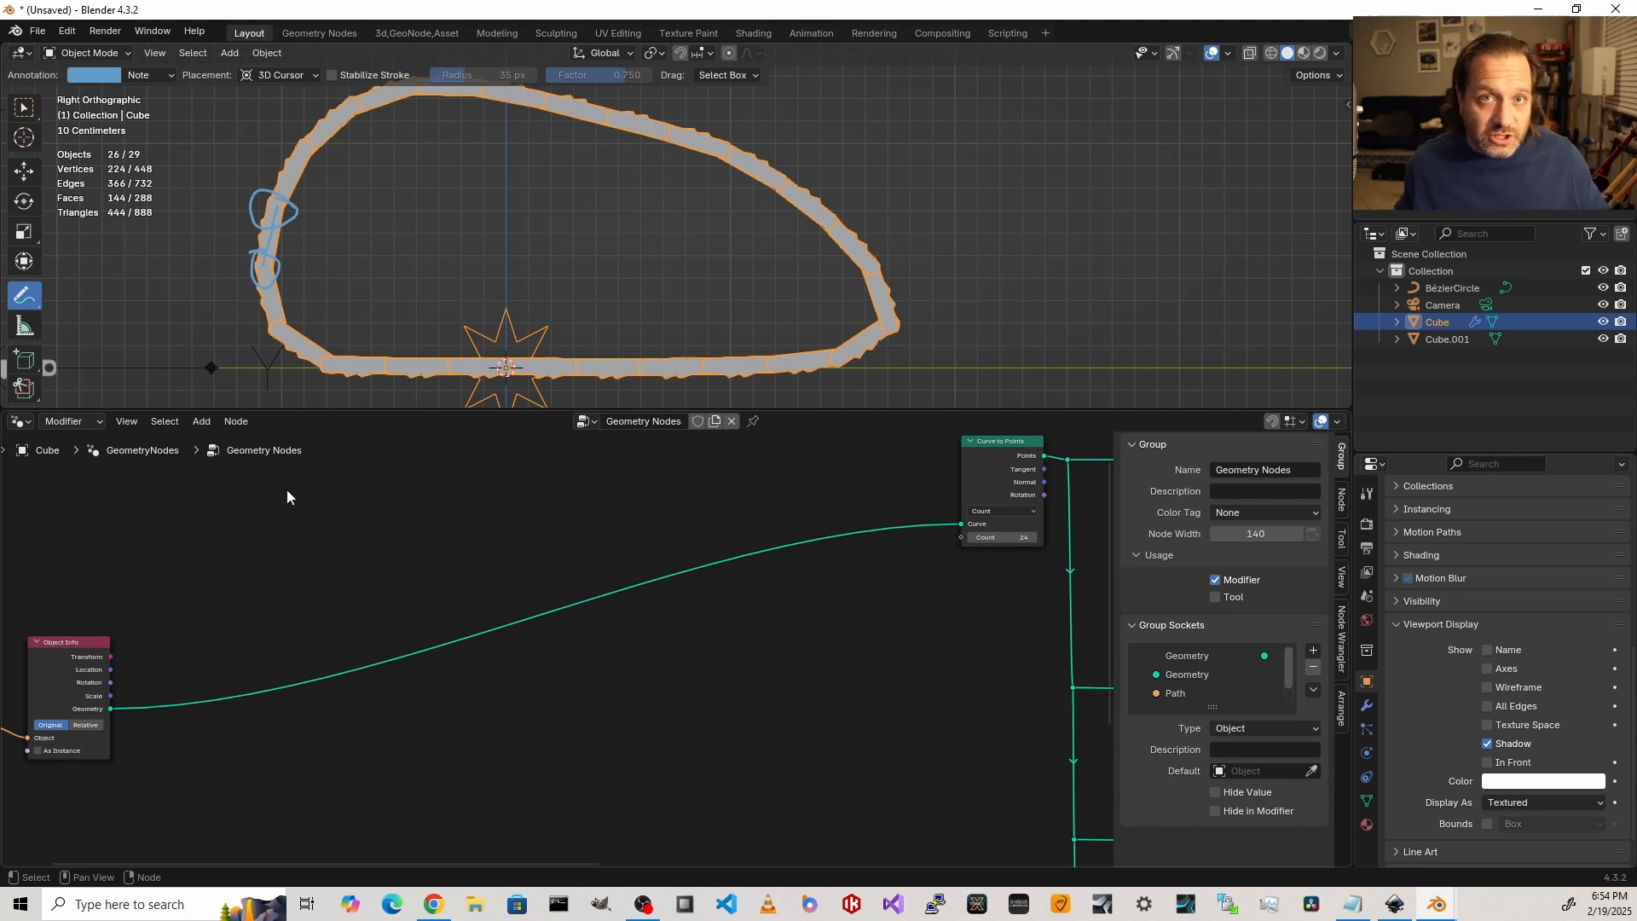
key(shift+a)
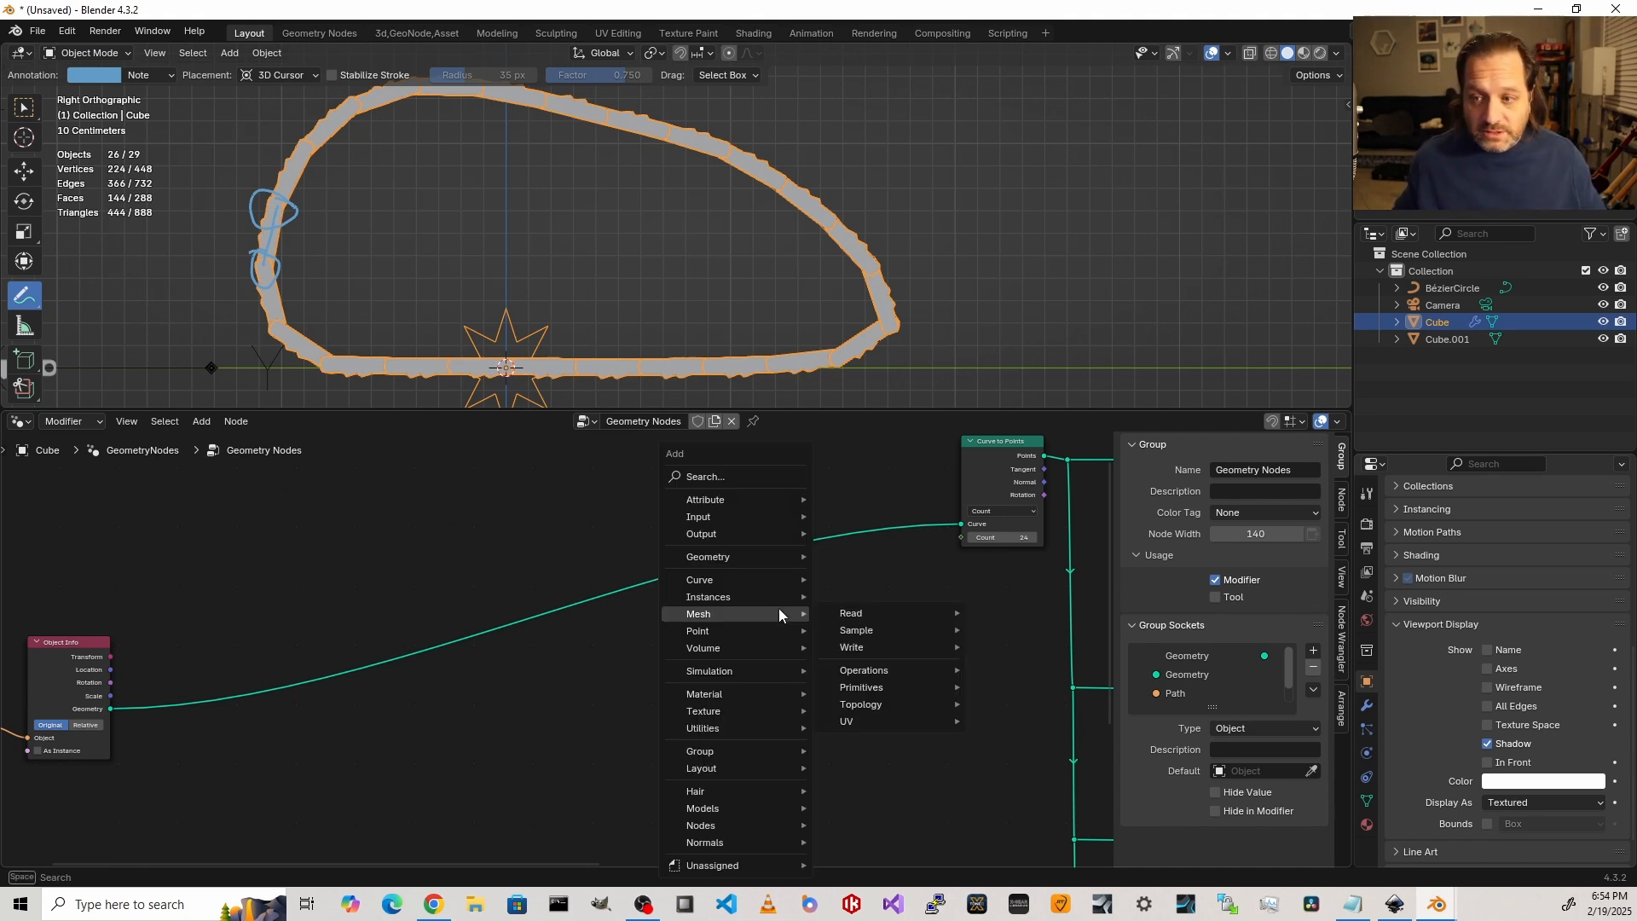
text(set pos)
key(Return)
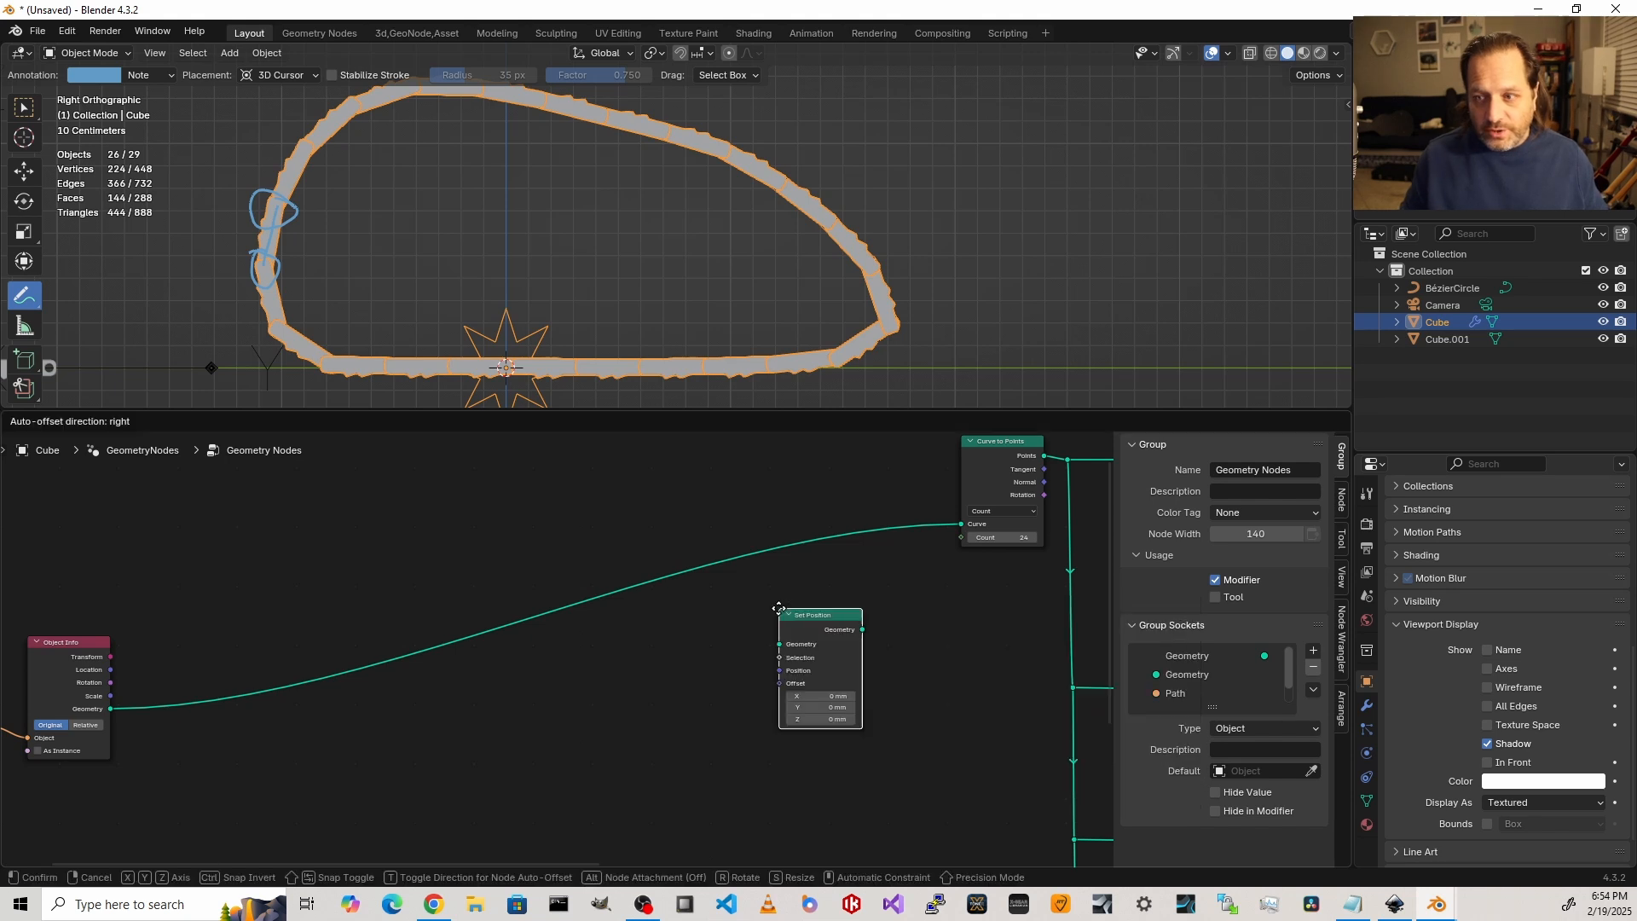
click(762, 513)
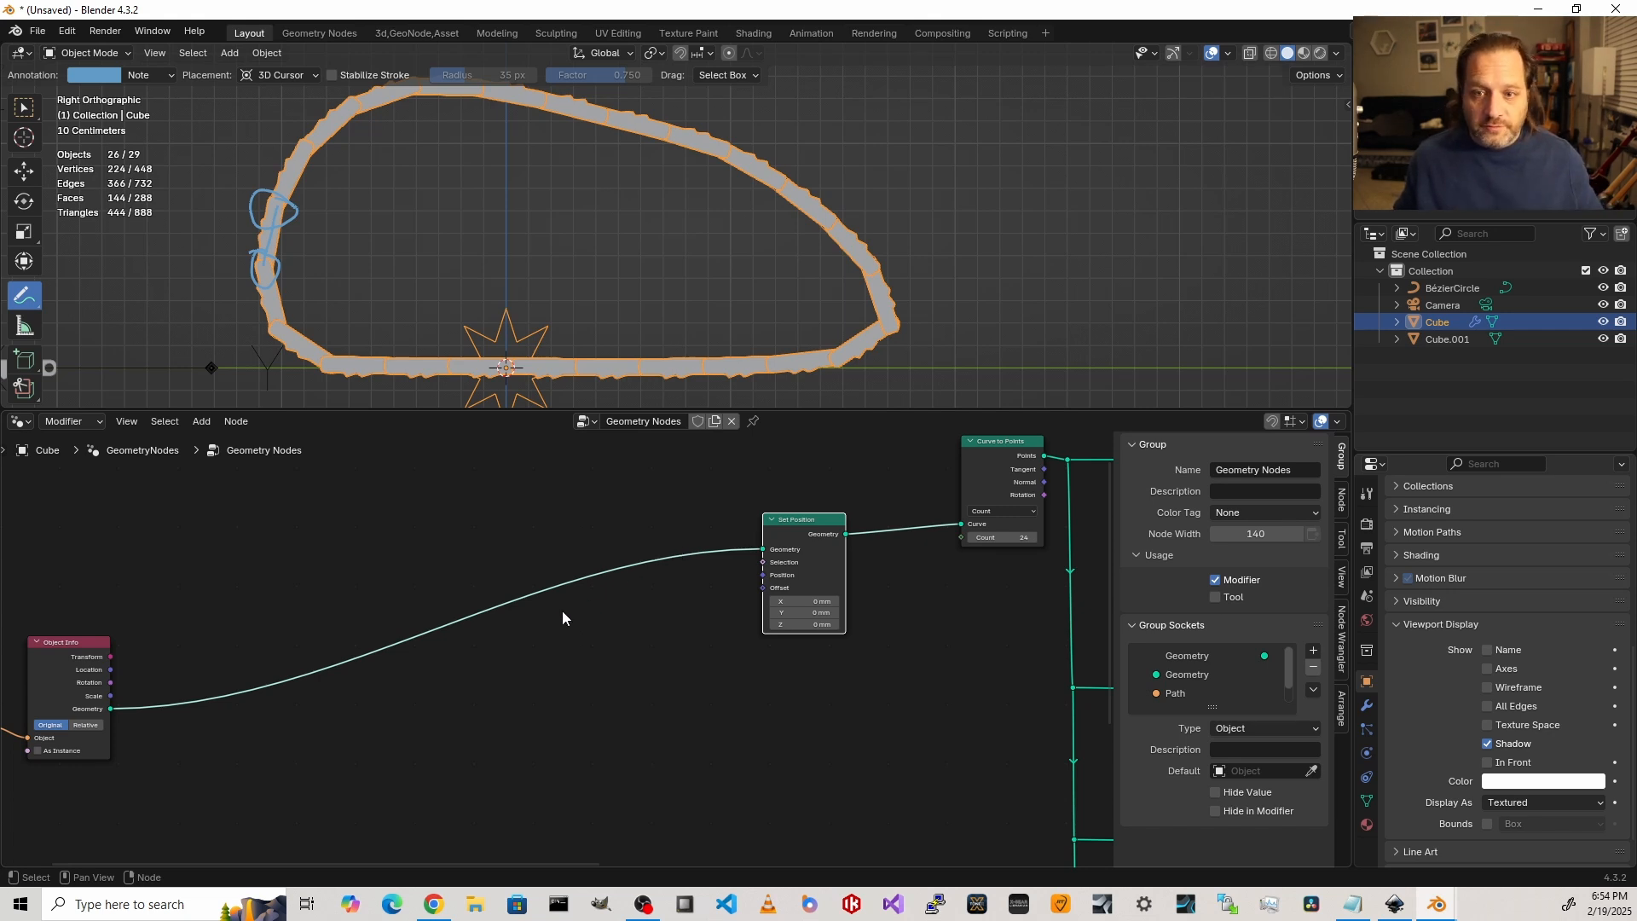
Step: Add a Sample Curve node fed by the path's Object Info geometry and set its sampling mode to Length
middle_drag(563, 612, 546, 557)
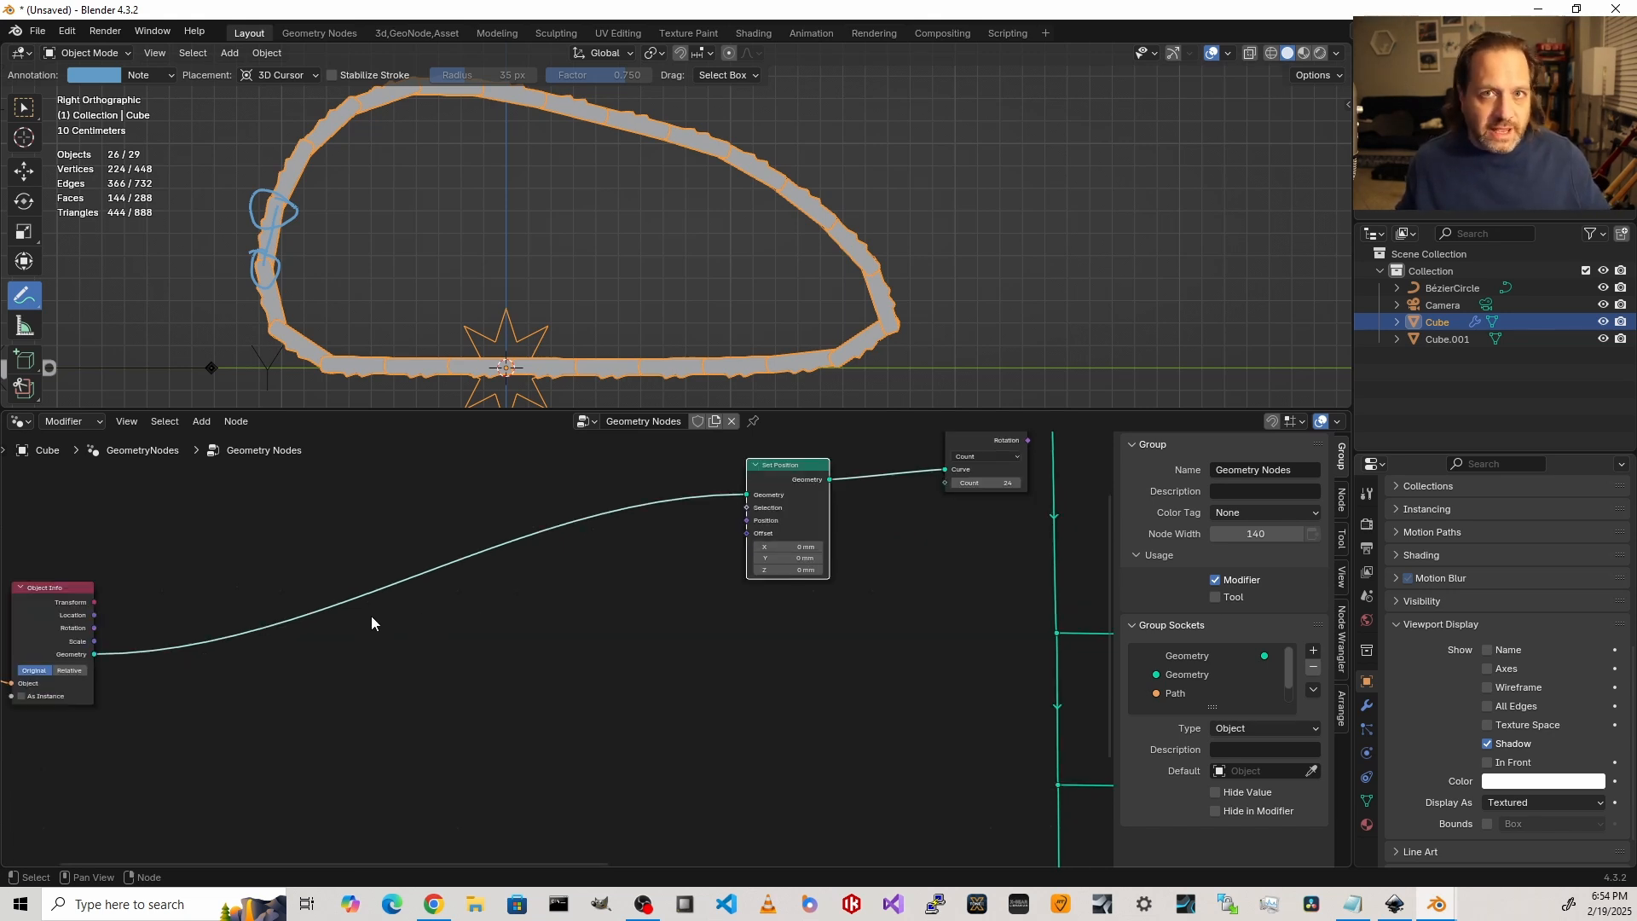
key(shift+a)
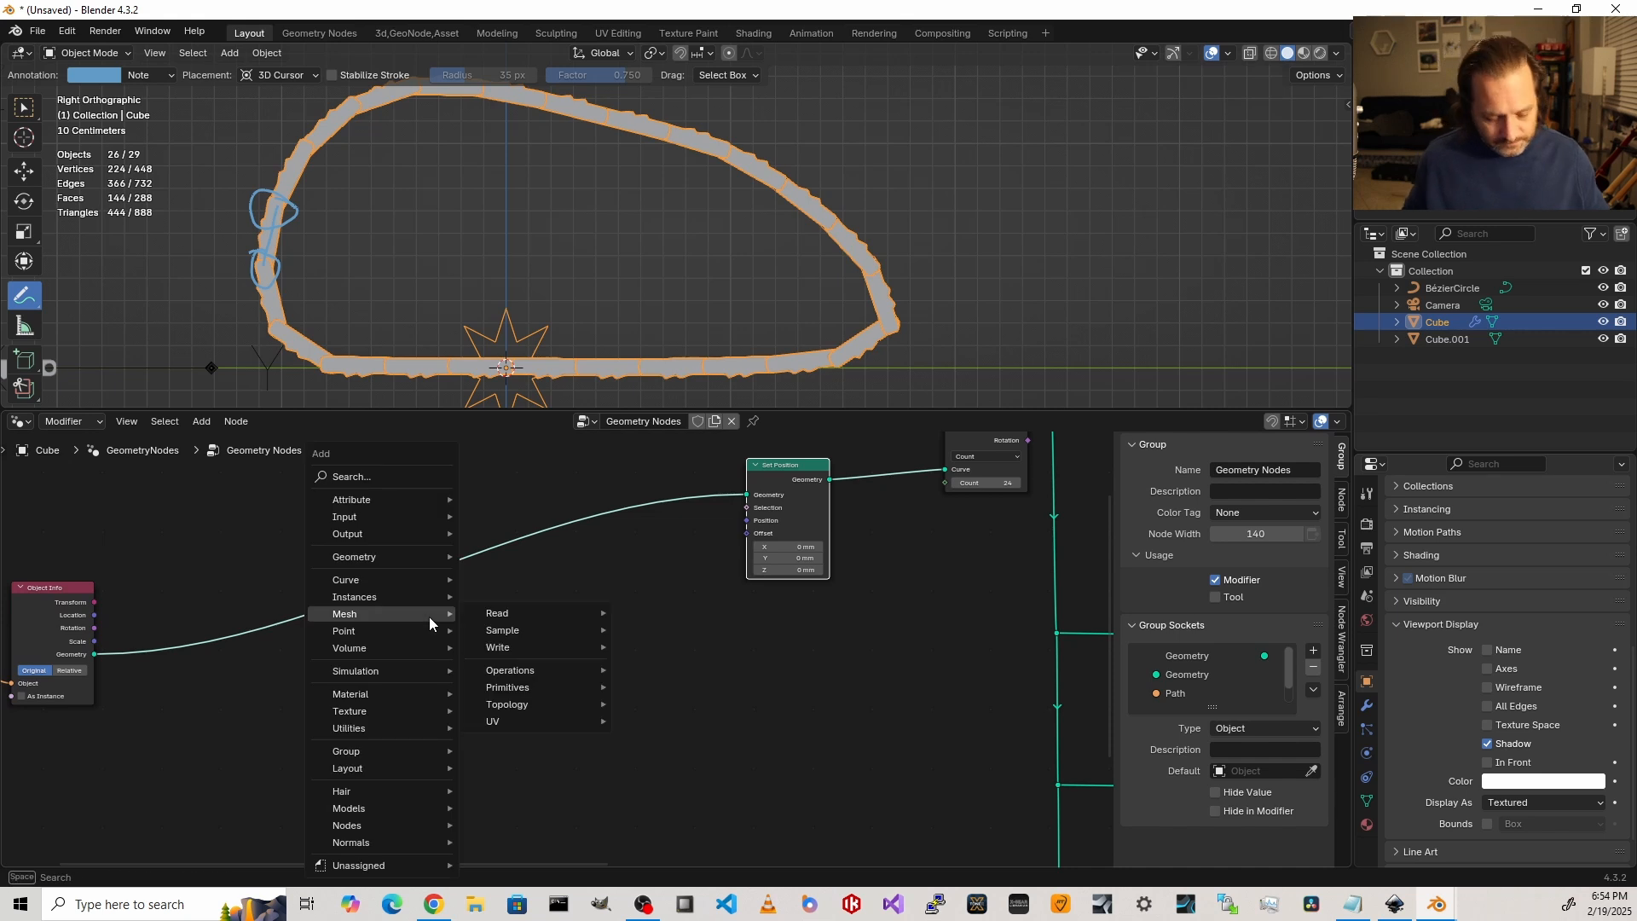
text(sam)
key(Return)
click(405, 604)
drag(95, 654, 405, 723)
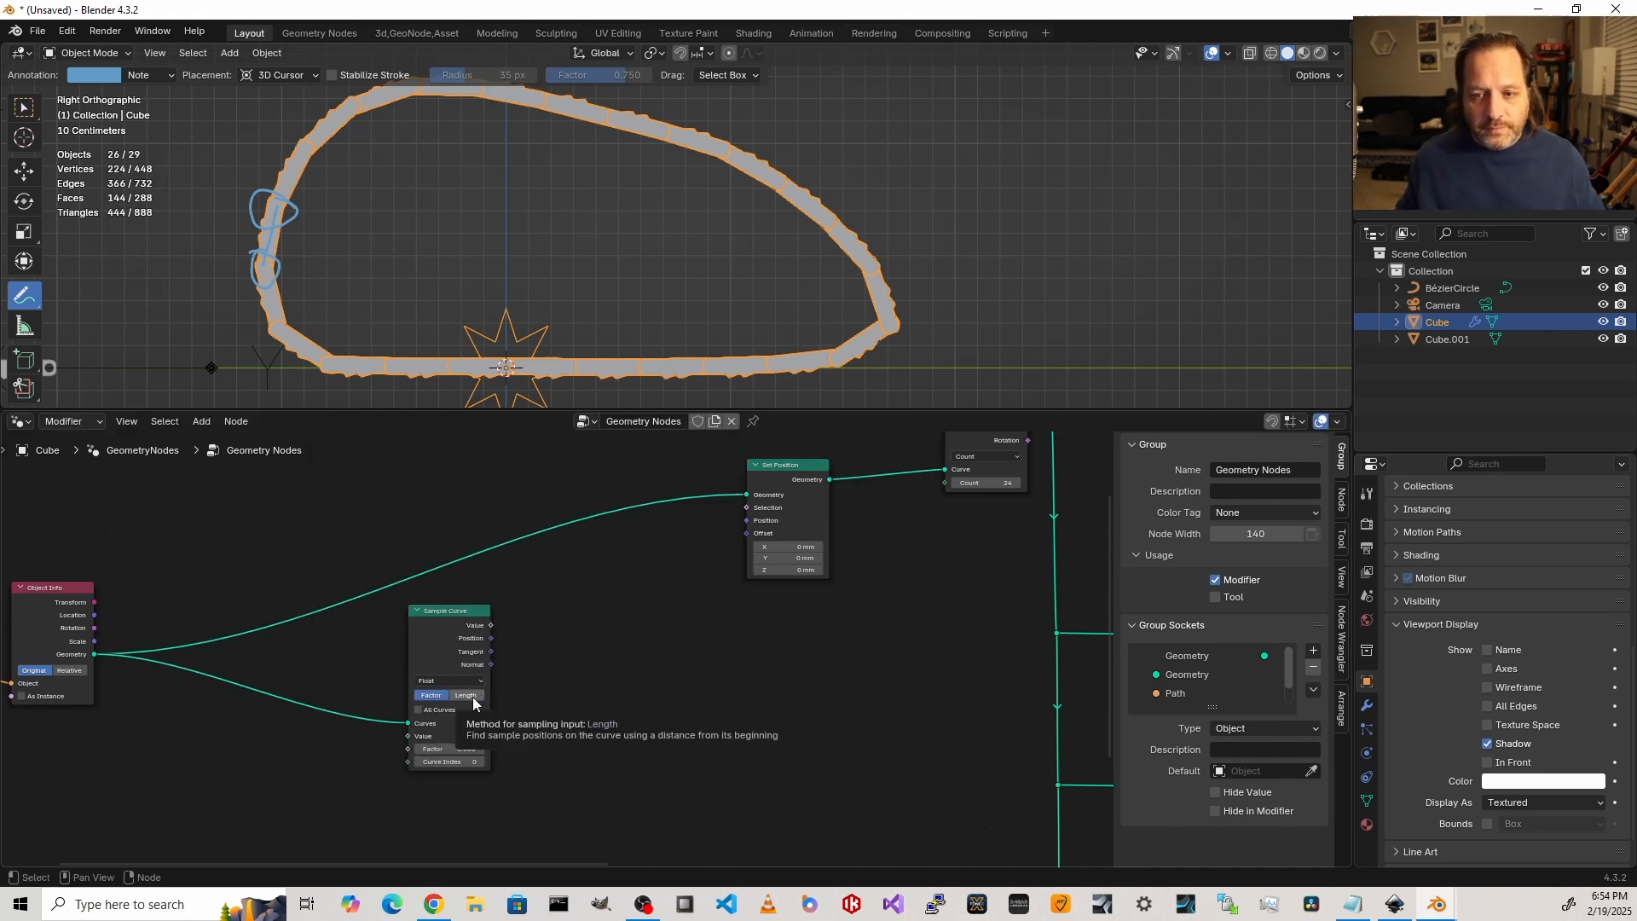
scroll(481, 701, up, 2)
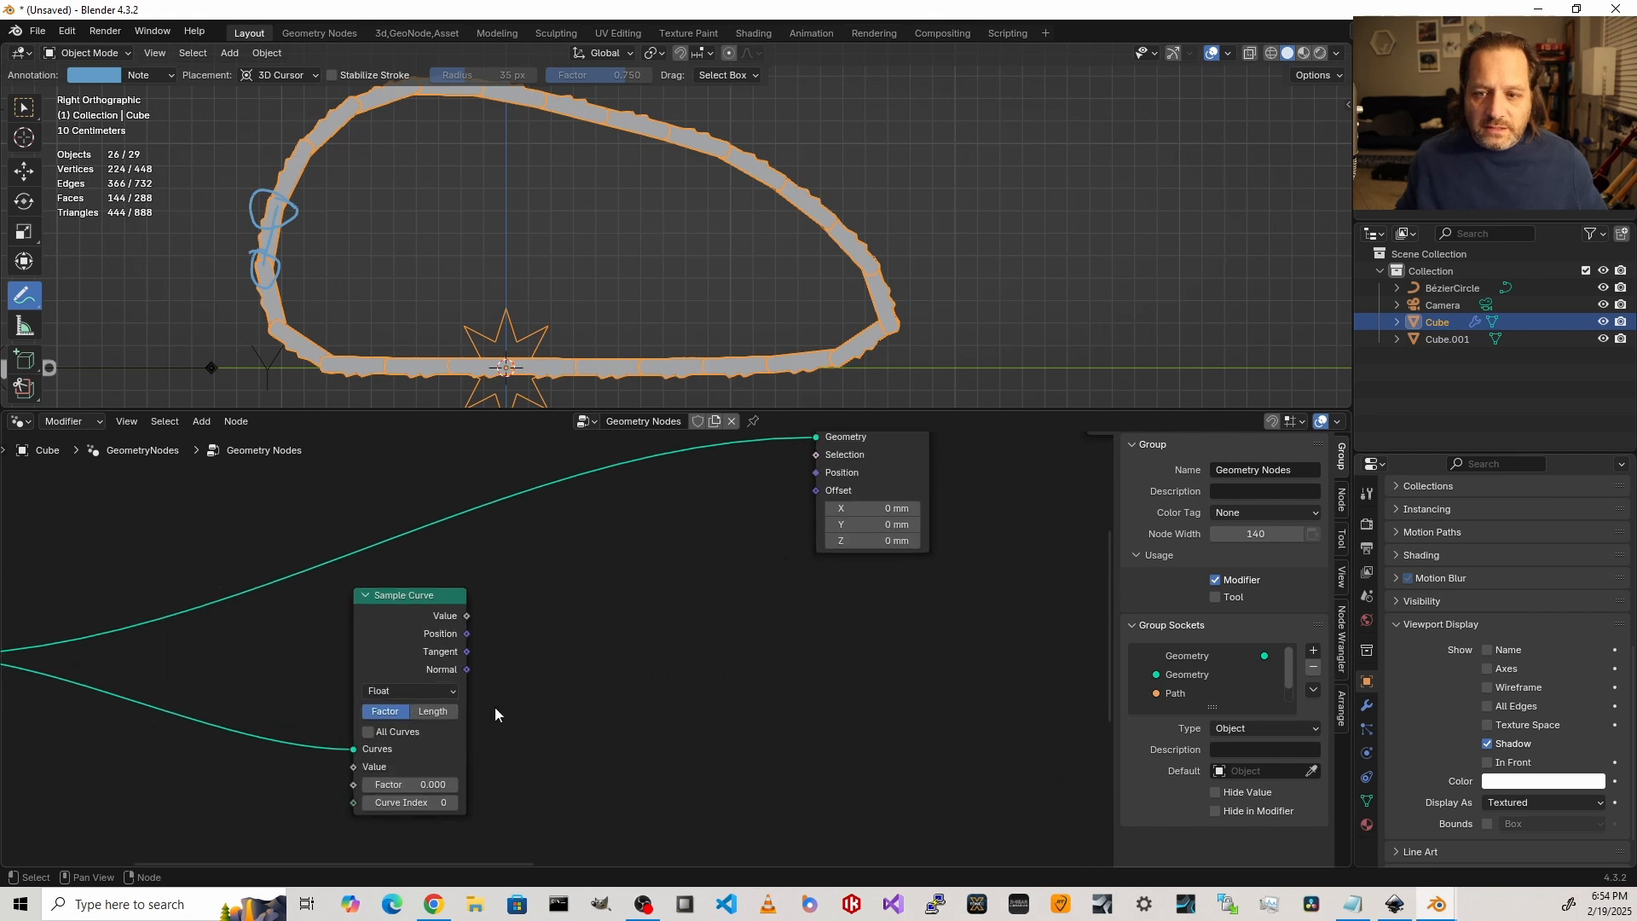
click(438, 714)
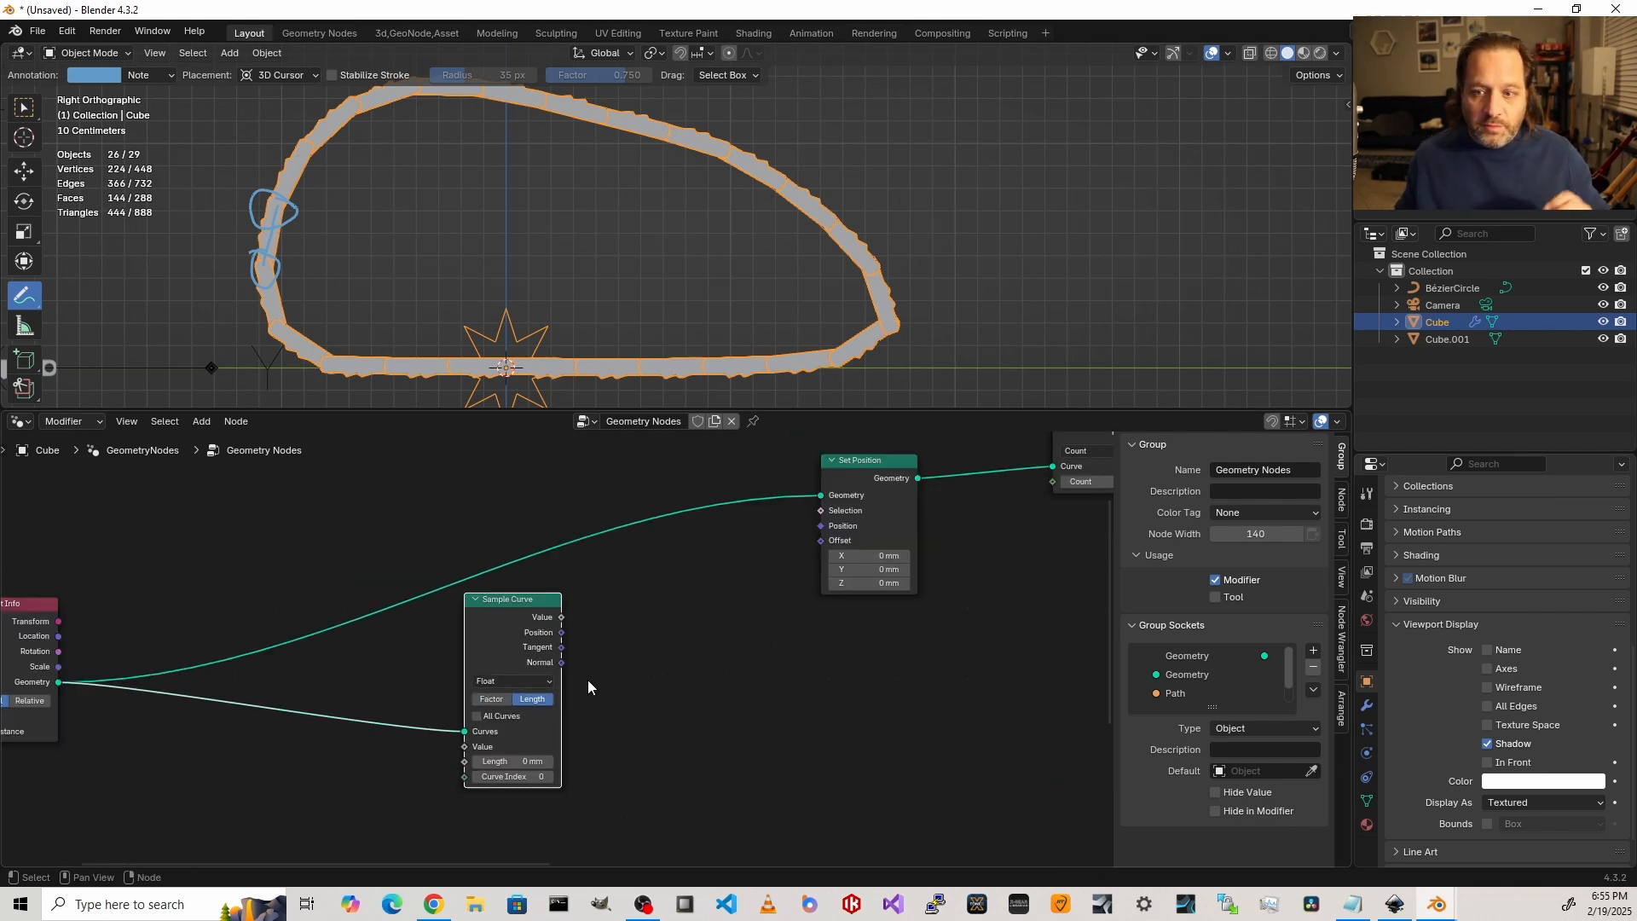
Step: Add a Spline Parameter node, link its Length to Sample Curve's Length, and link the sampled Position to Set Position's Position
click(336, 774)
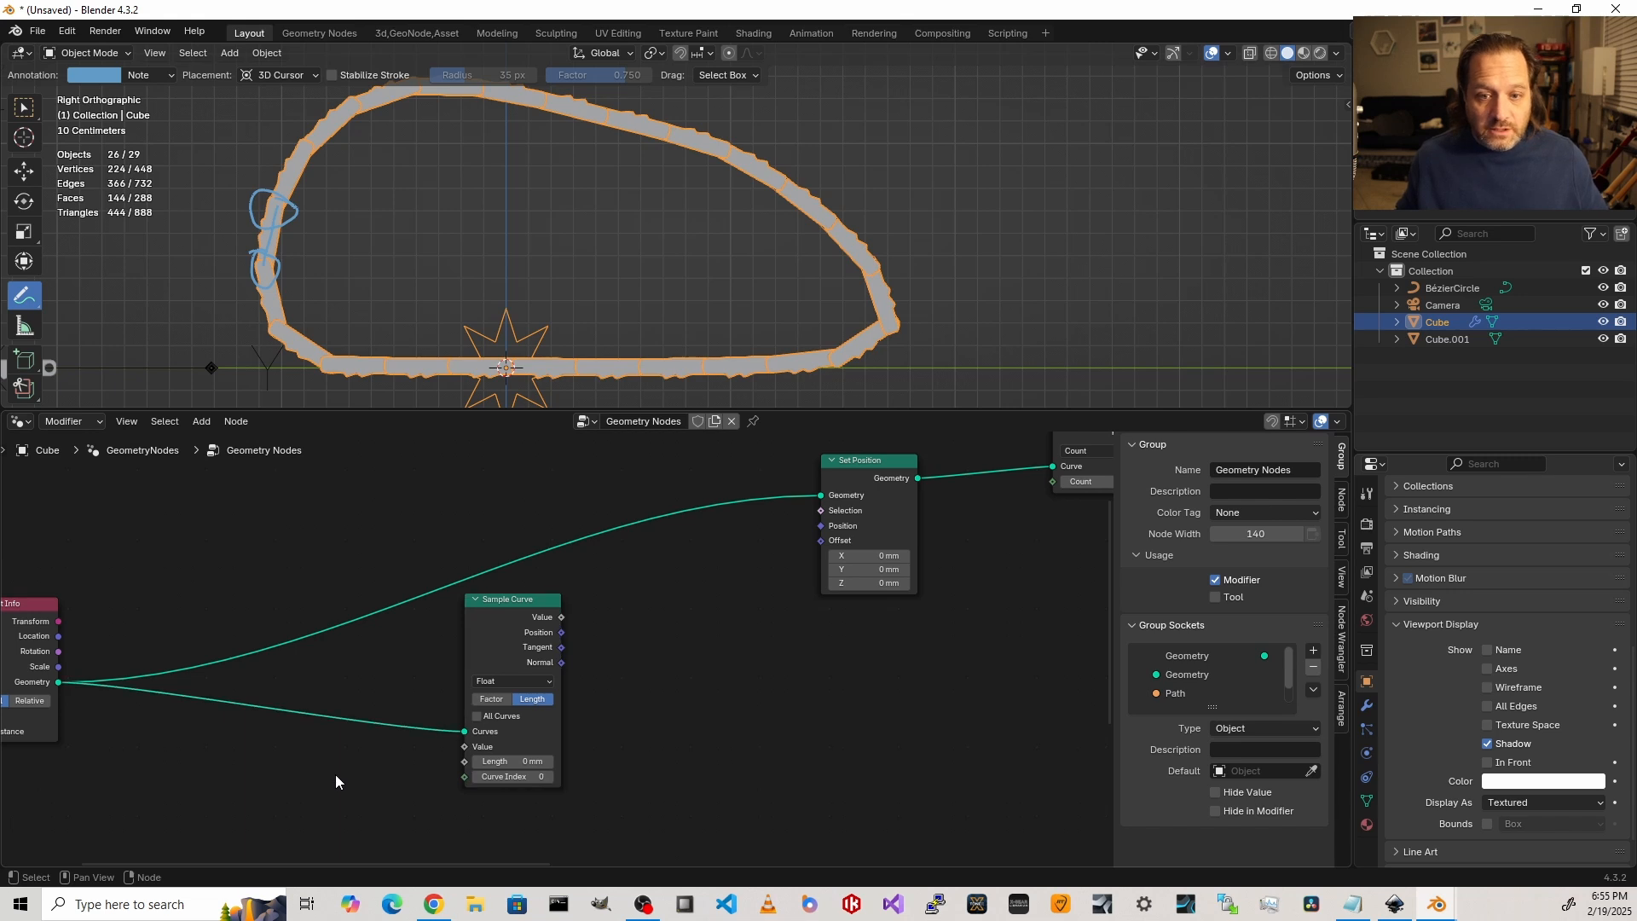
key(shift+a)
text(spl)
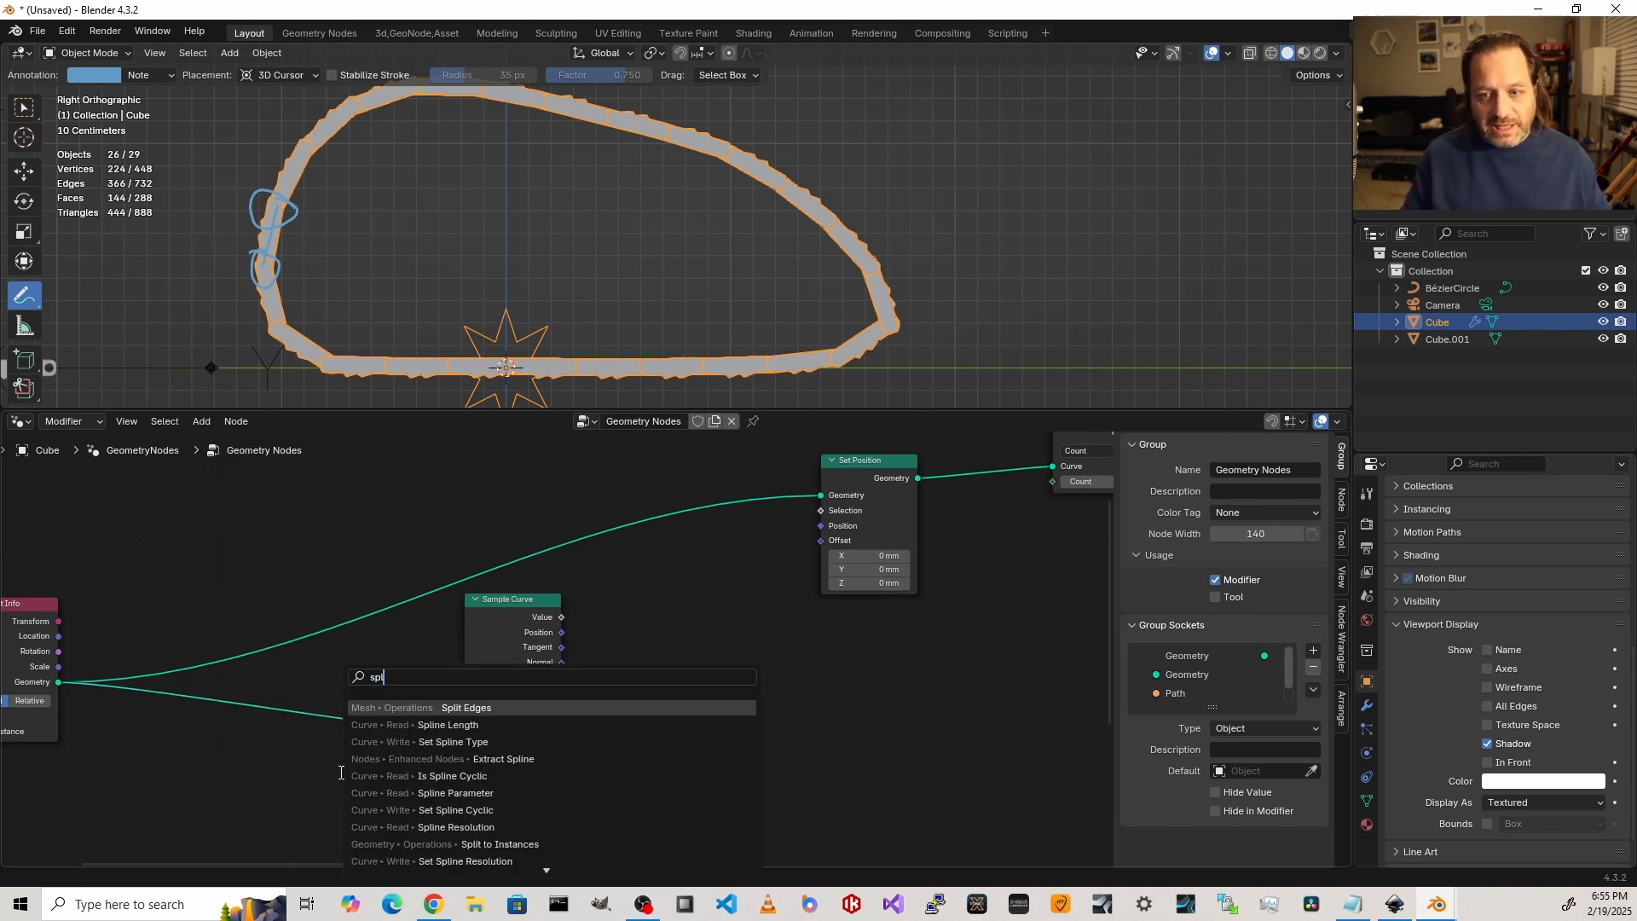
key(Down)
click(383, 793)
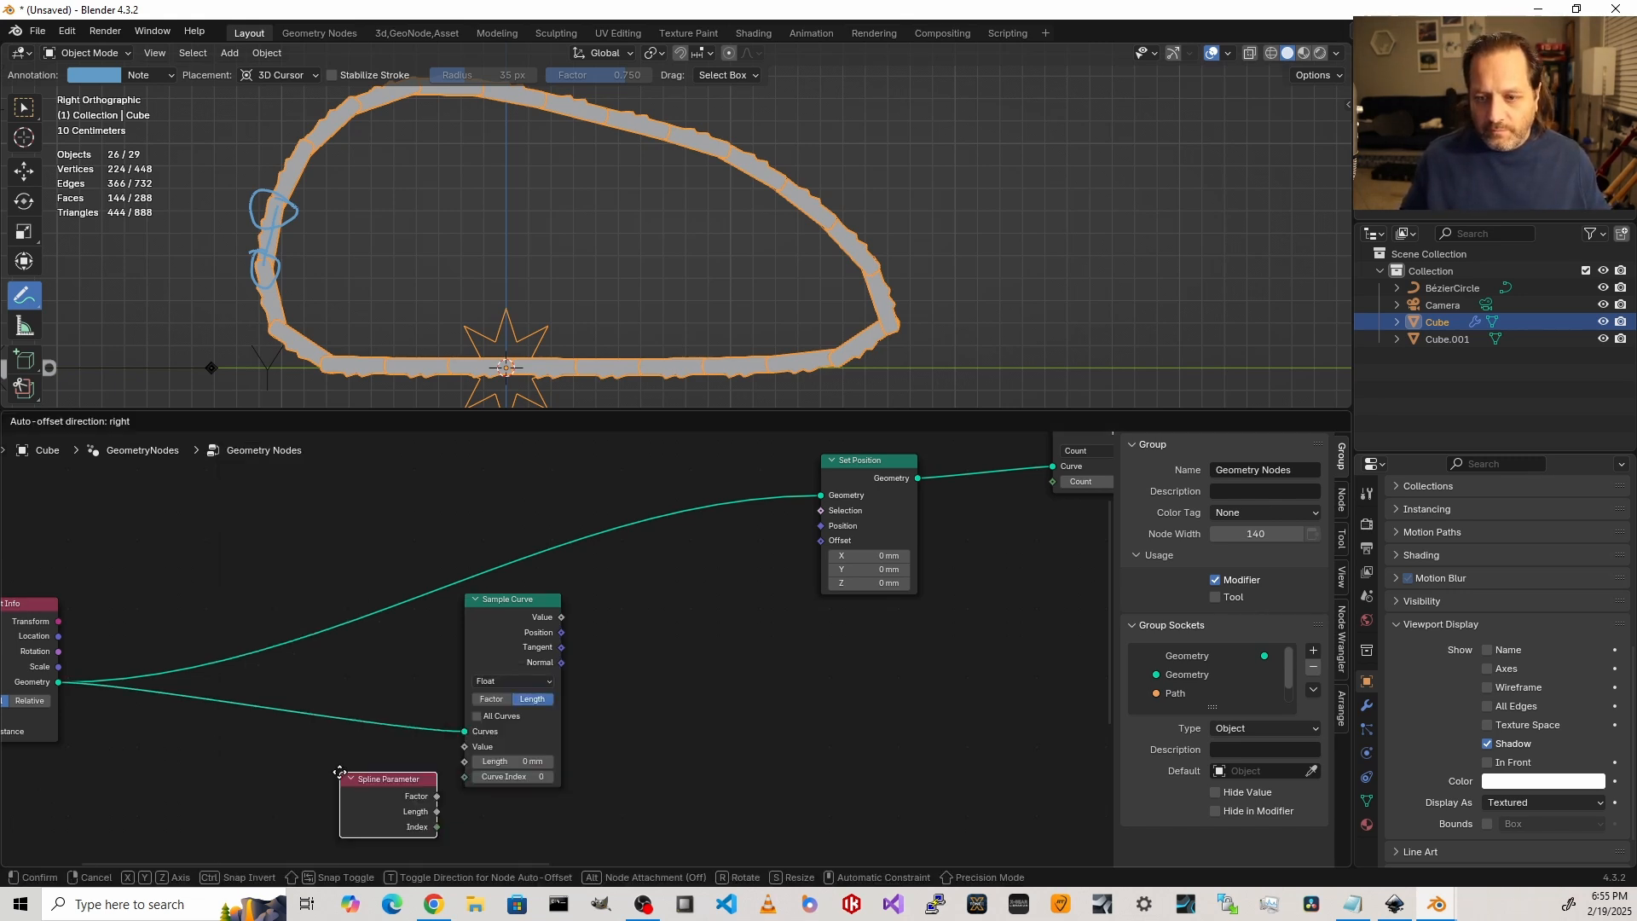
click(278, 781)
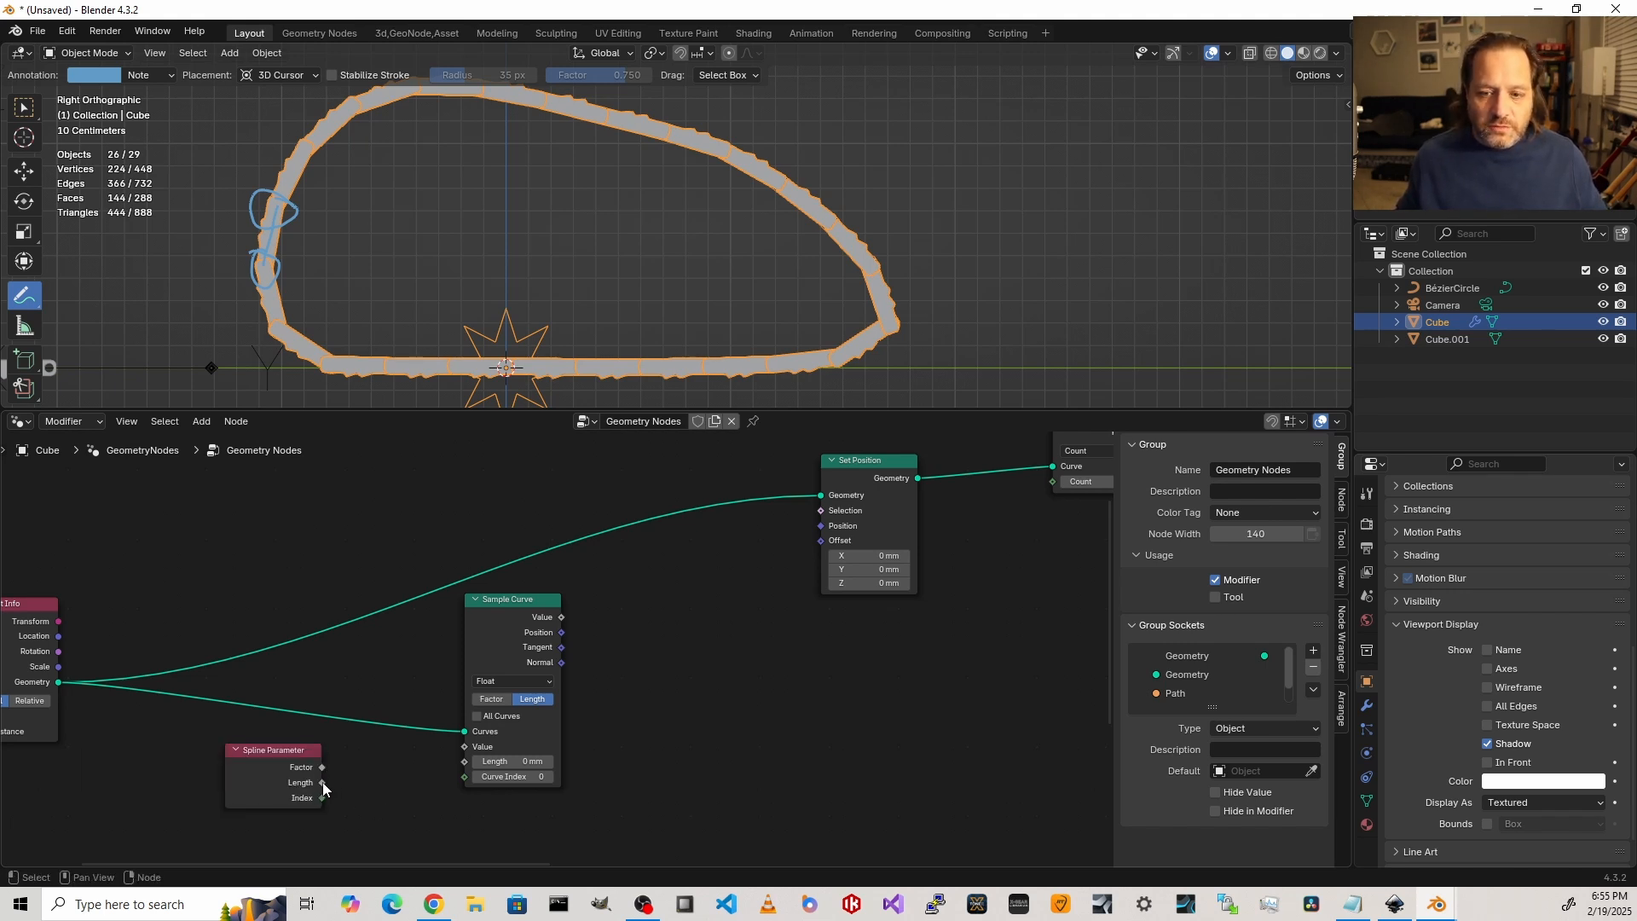
drag(322, 782, 355, 789)
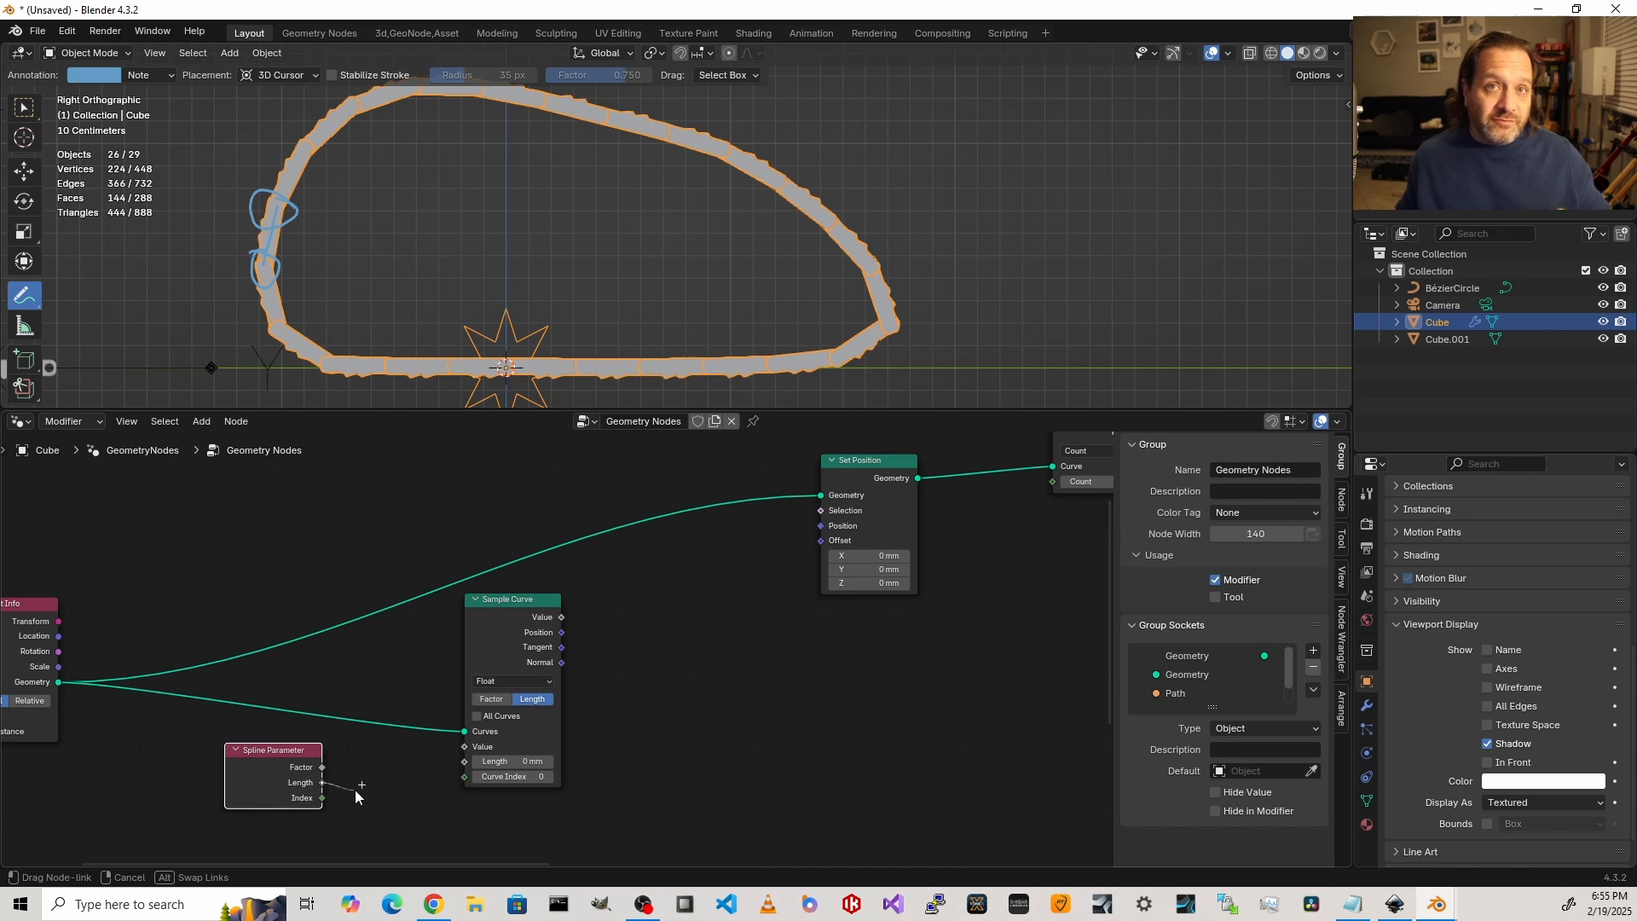
drag(355, 789, 465, 763)
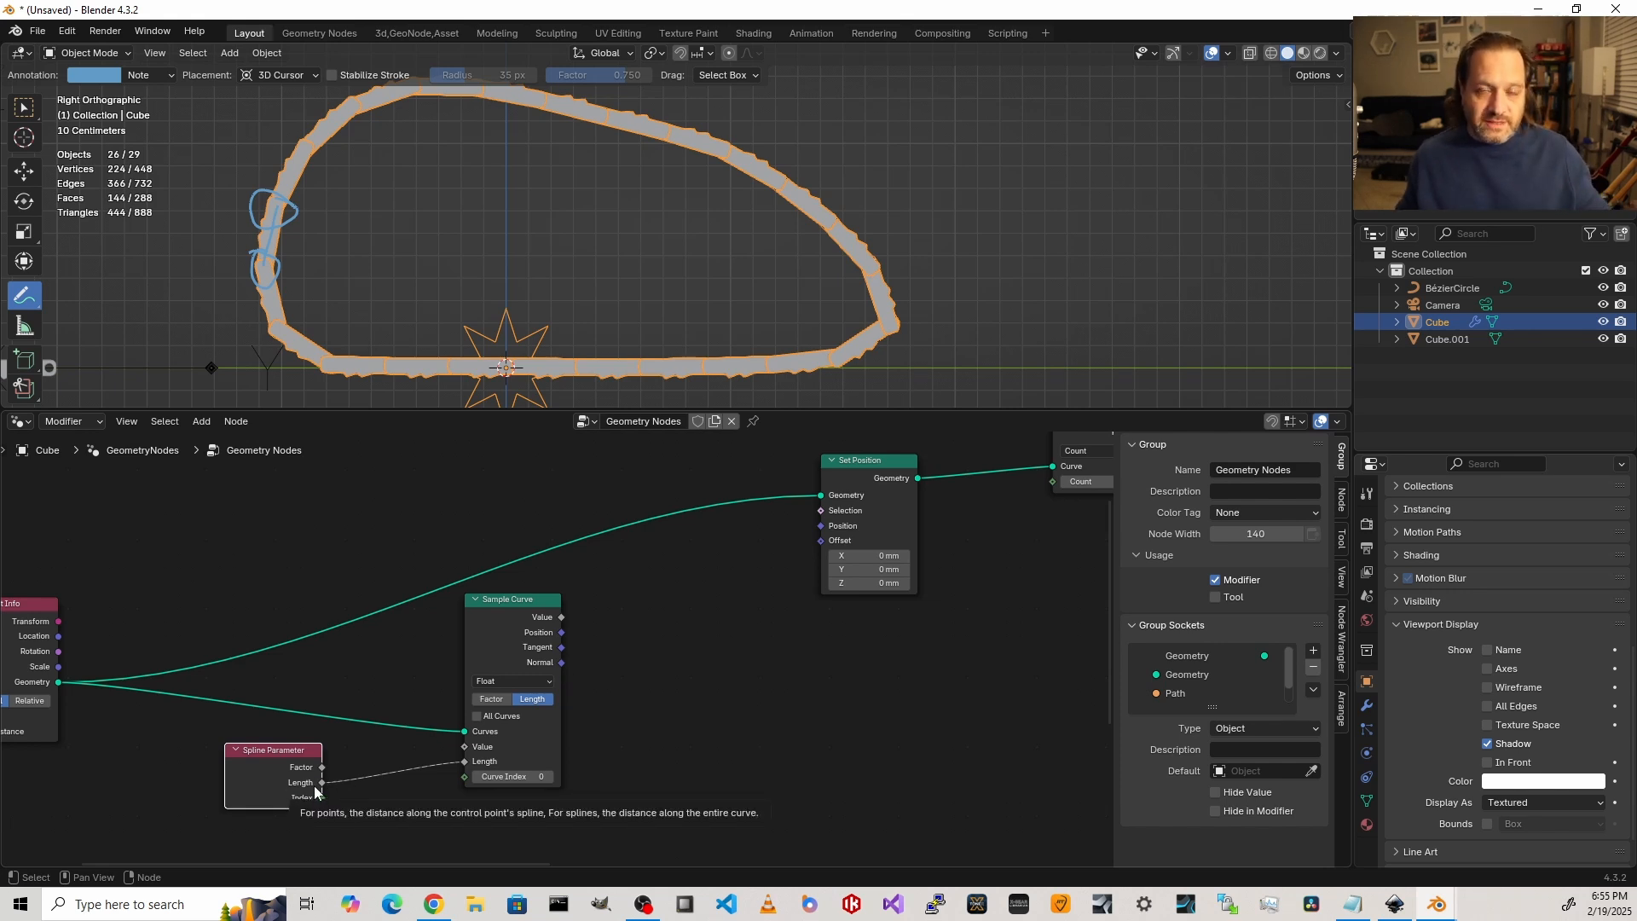
drag(286, 768, 279, 766)
drag(561, 632, 822, 526)
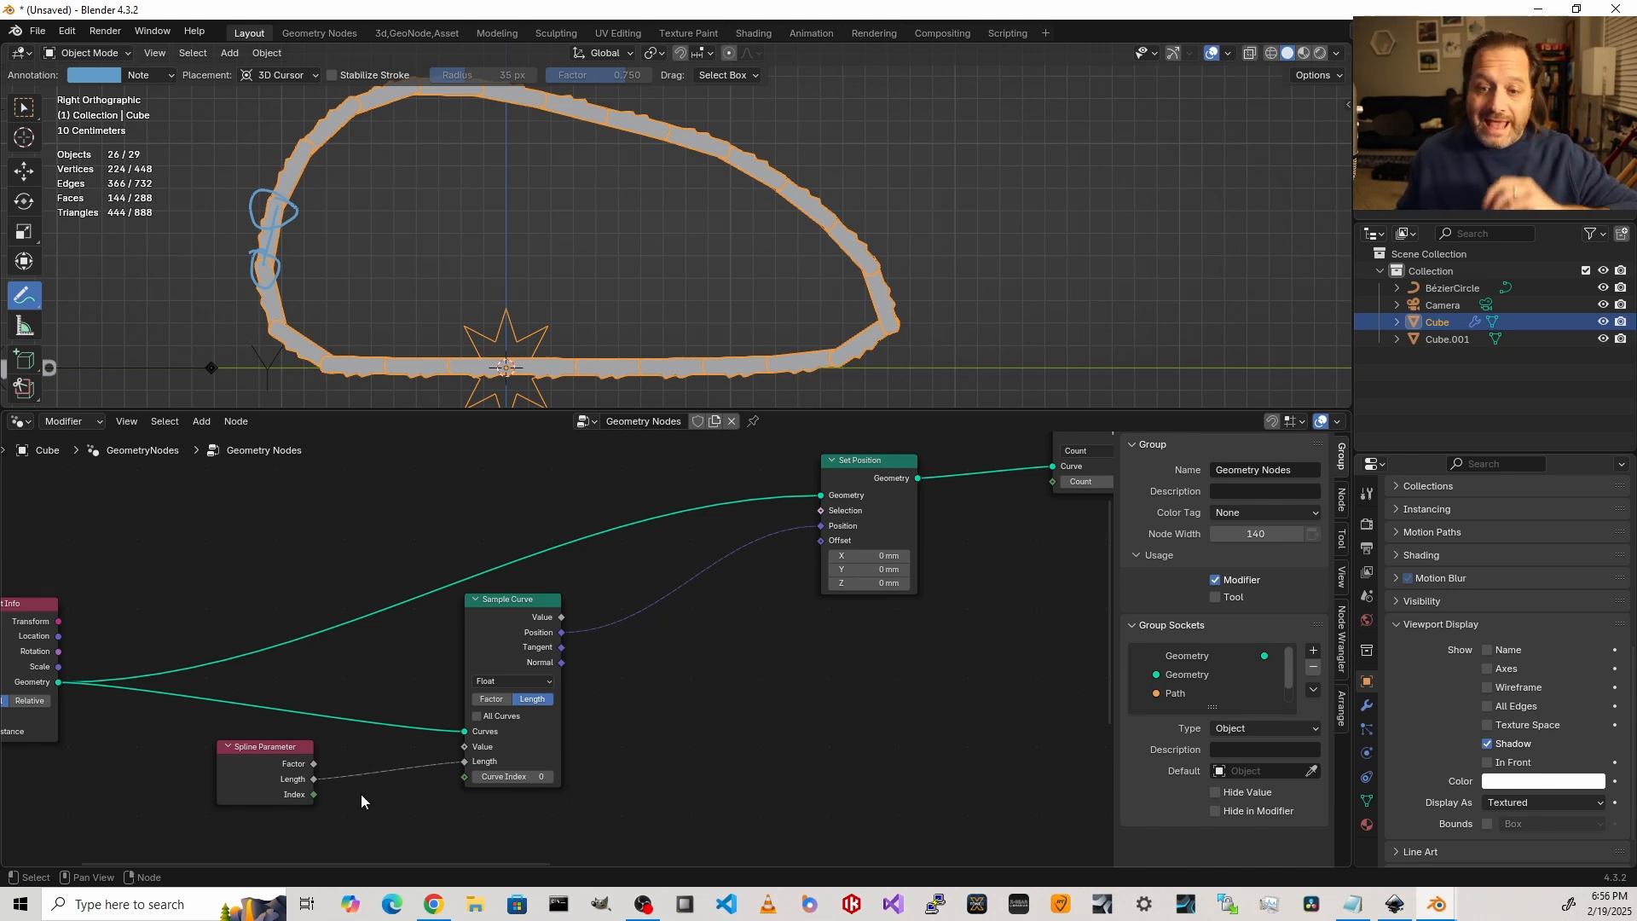
Step: Insert a Math node set to Add between Spline Parameter and Sample Curve's Length, with its value at 0.000
scroll(384, 797, up, 1)
middle_drag(396, 795, 377, 762)
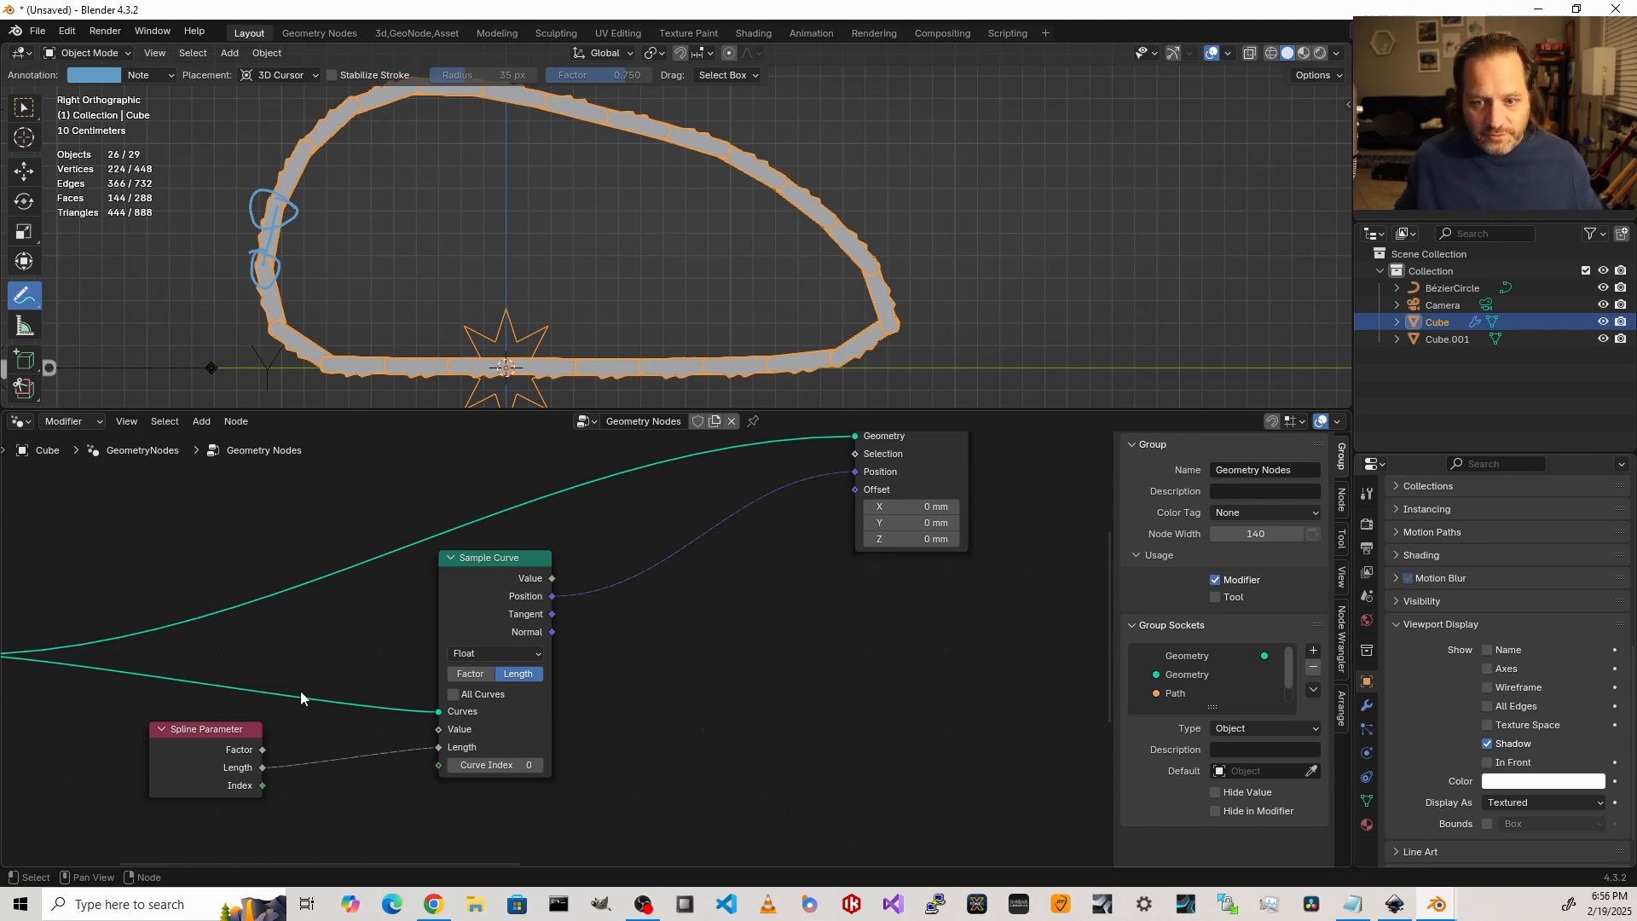
key(shift+a)
text(math)
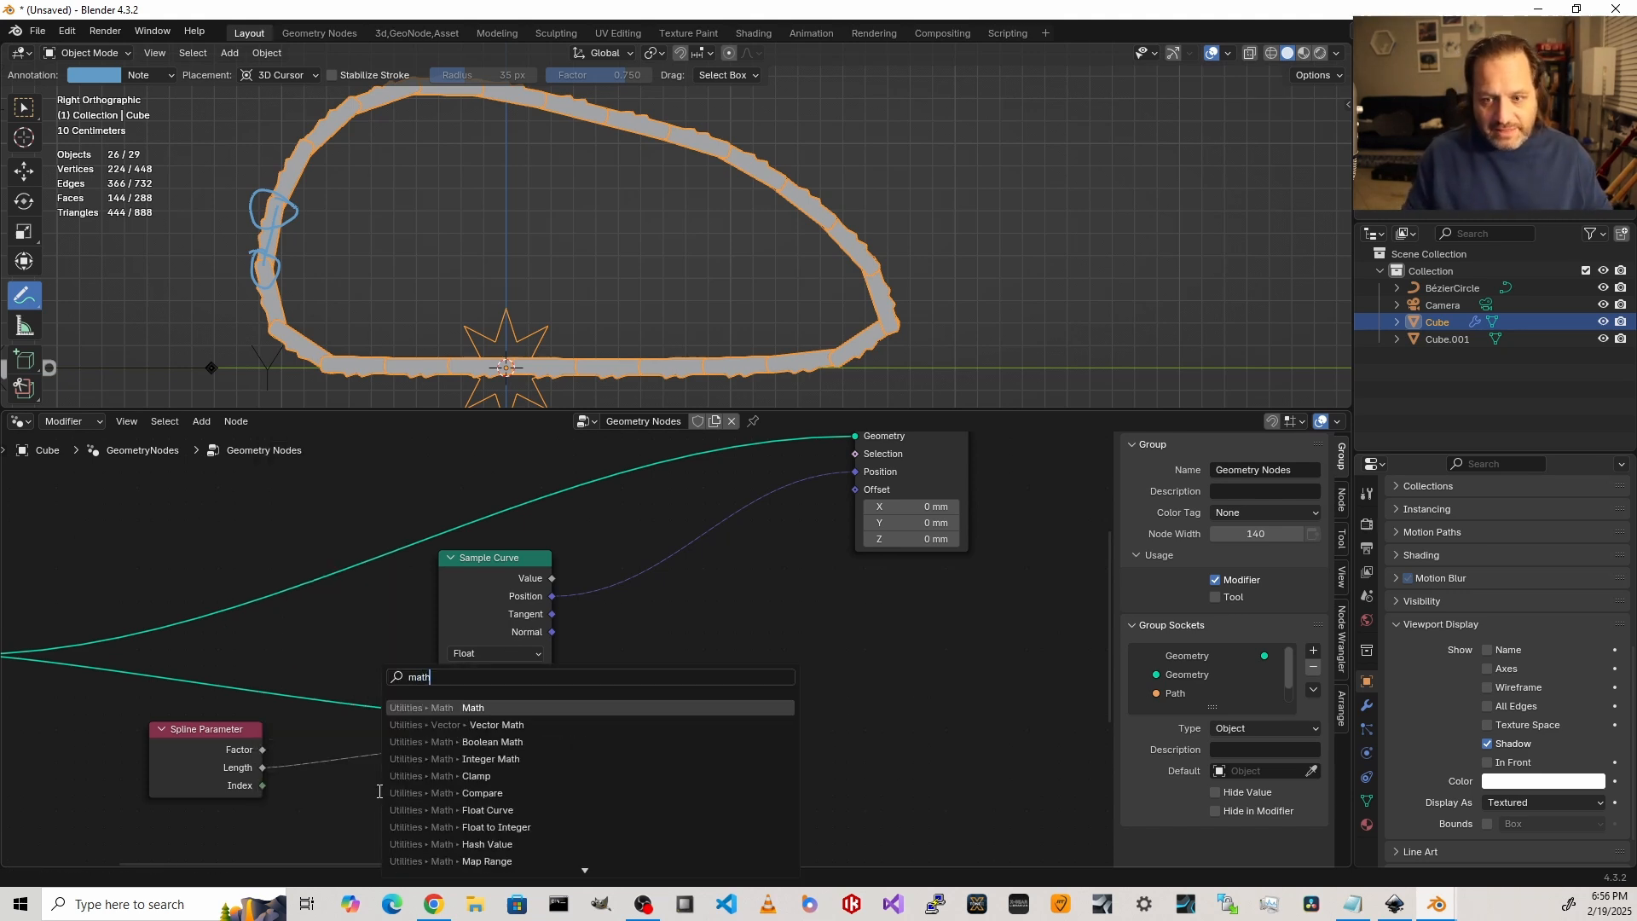
key(Return)
click(359, 763)
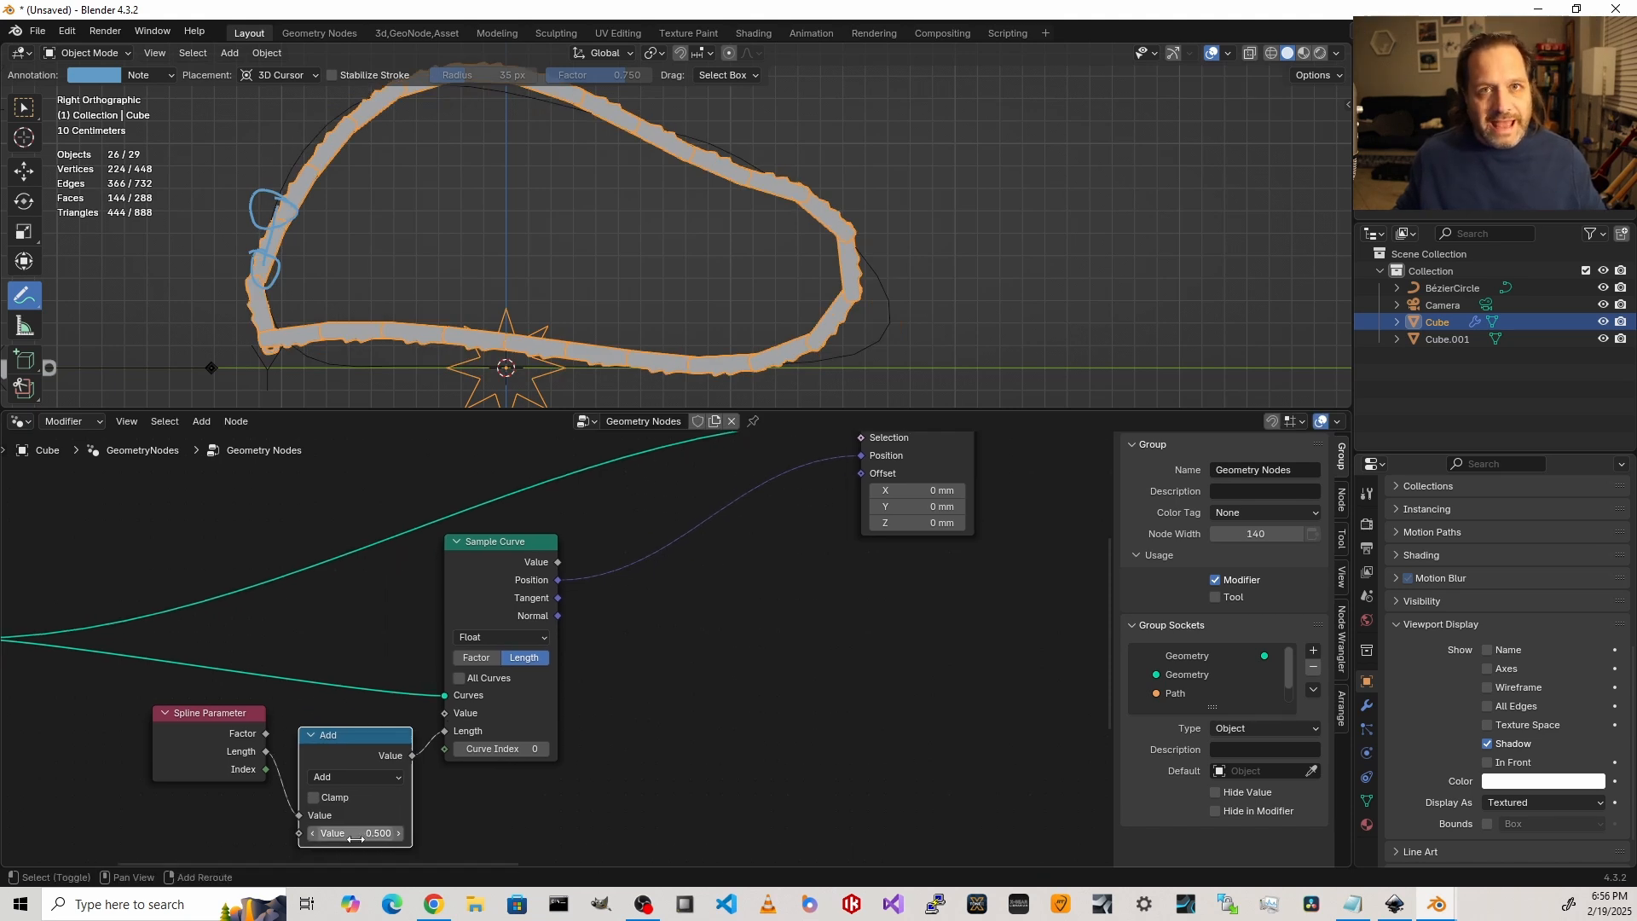
drag(354, 839, 316, 839)
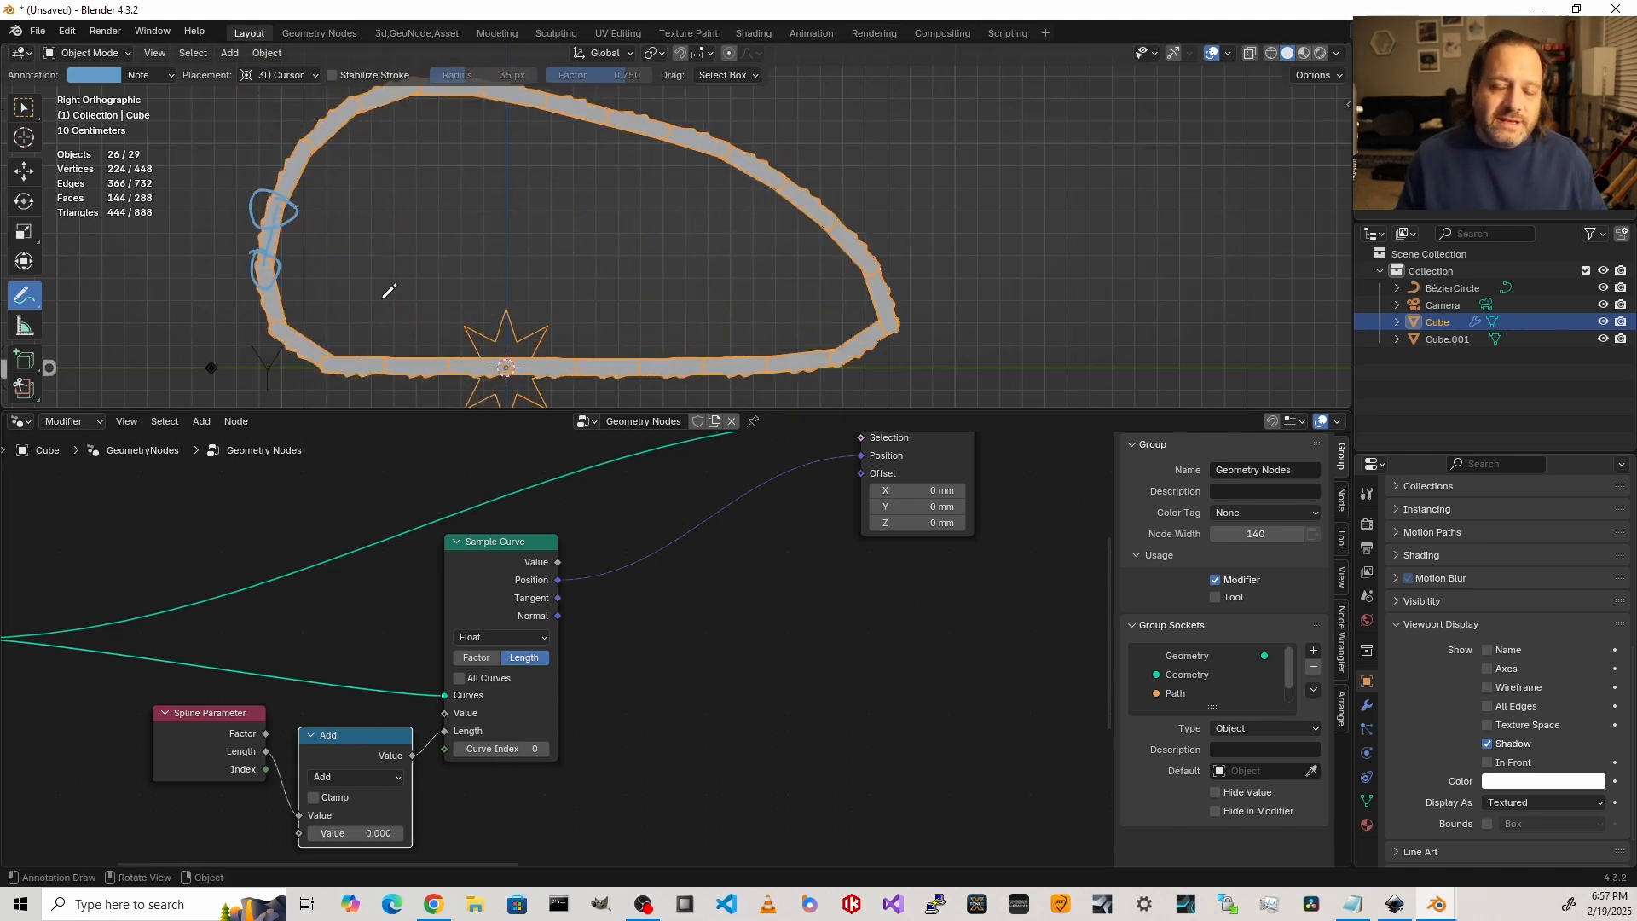
Step: Add a shared reroute to the path geometry links that feed Set Position and Sample Curve
scroll(274, 256, down, 4)
scroll(329, 518, down, 2)
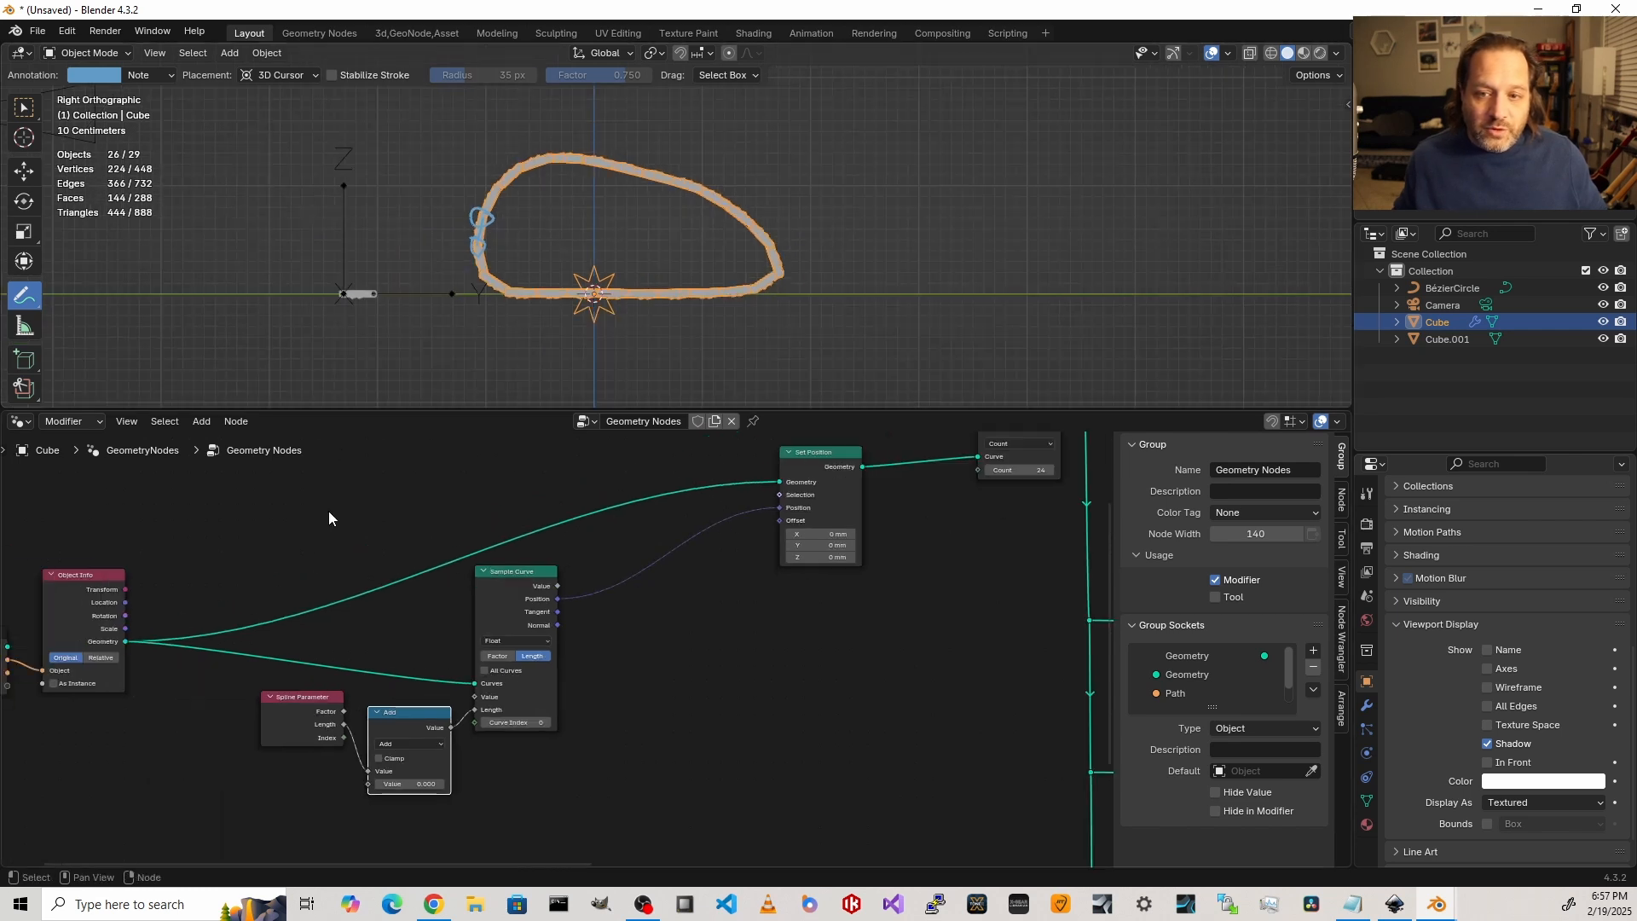
middle_drag(329, 517, 408, 511)
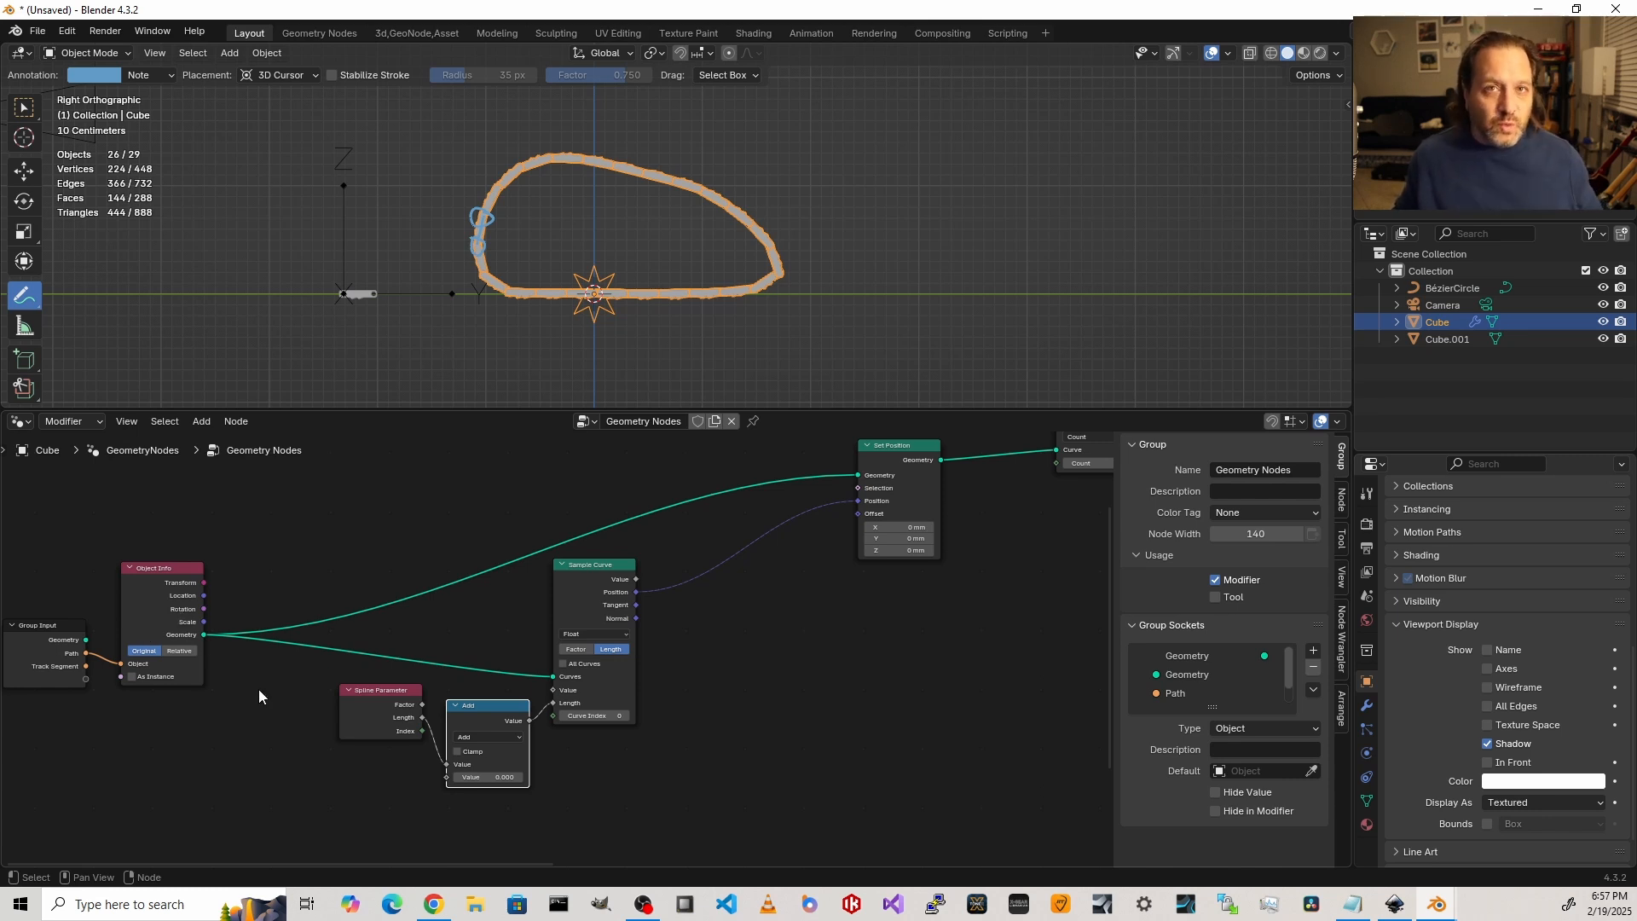
shift+right_drag(267, 702, 288, 509)
Step: Insert a Resample Curve node between the path's Object Info and the reroute, and set its mode to Evaluated
scroll(286, 609, up, 2)
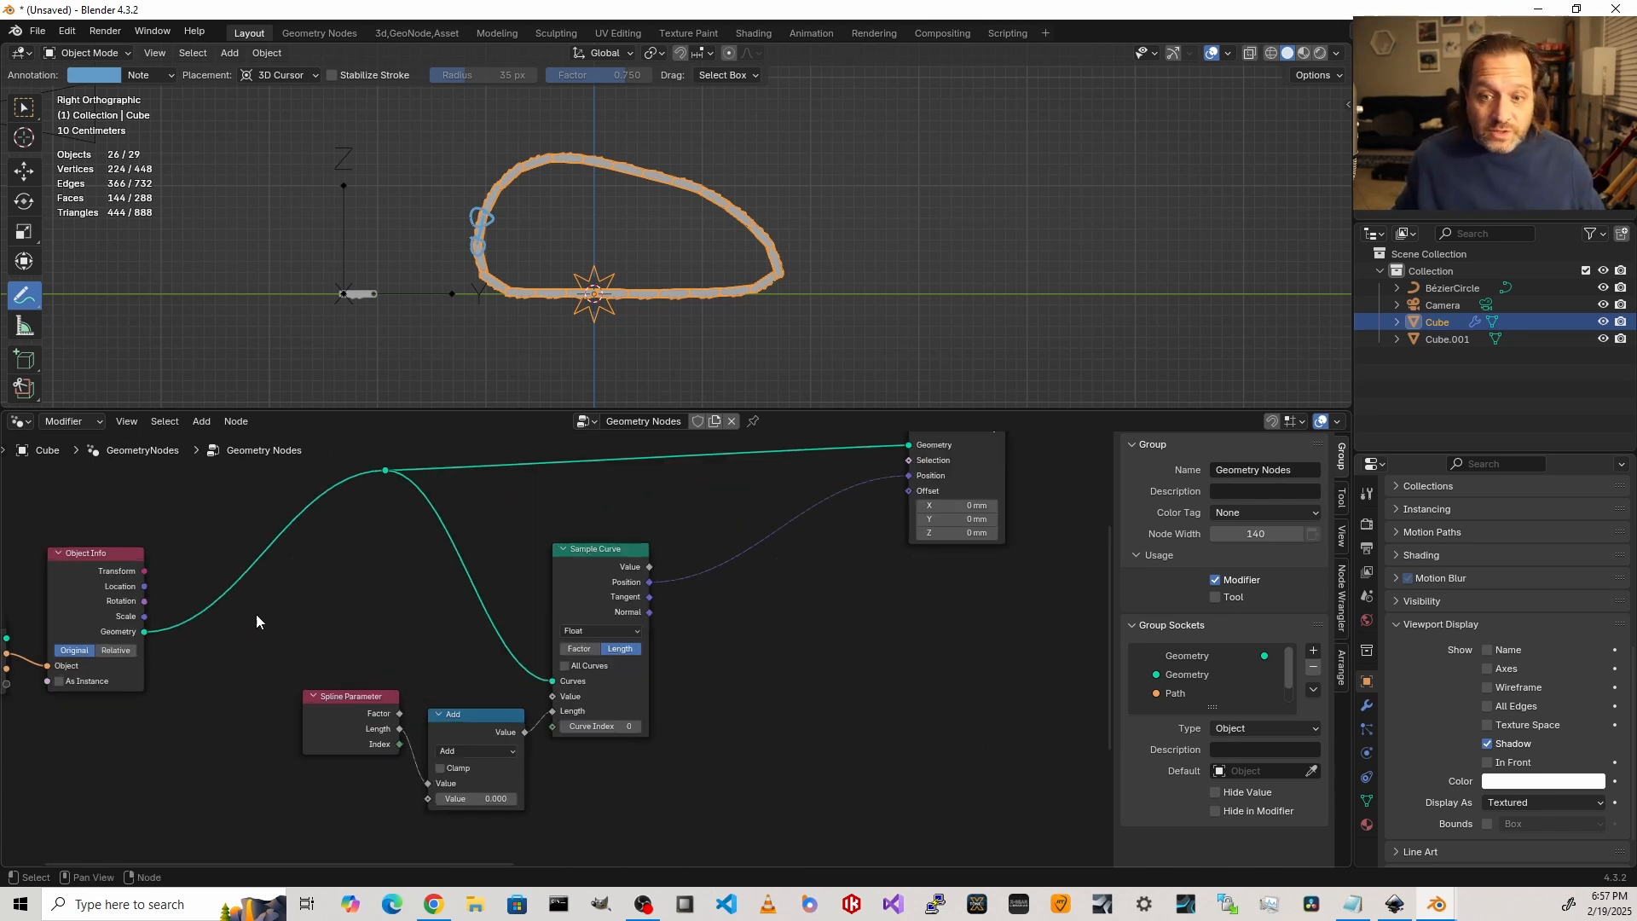
key(shift+a)
text(re)
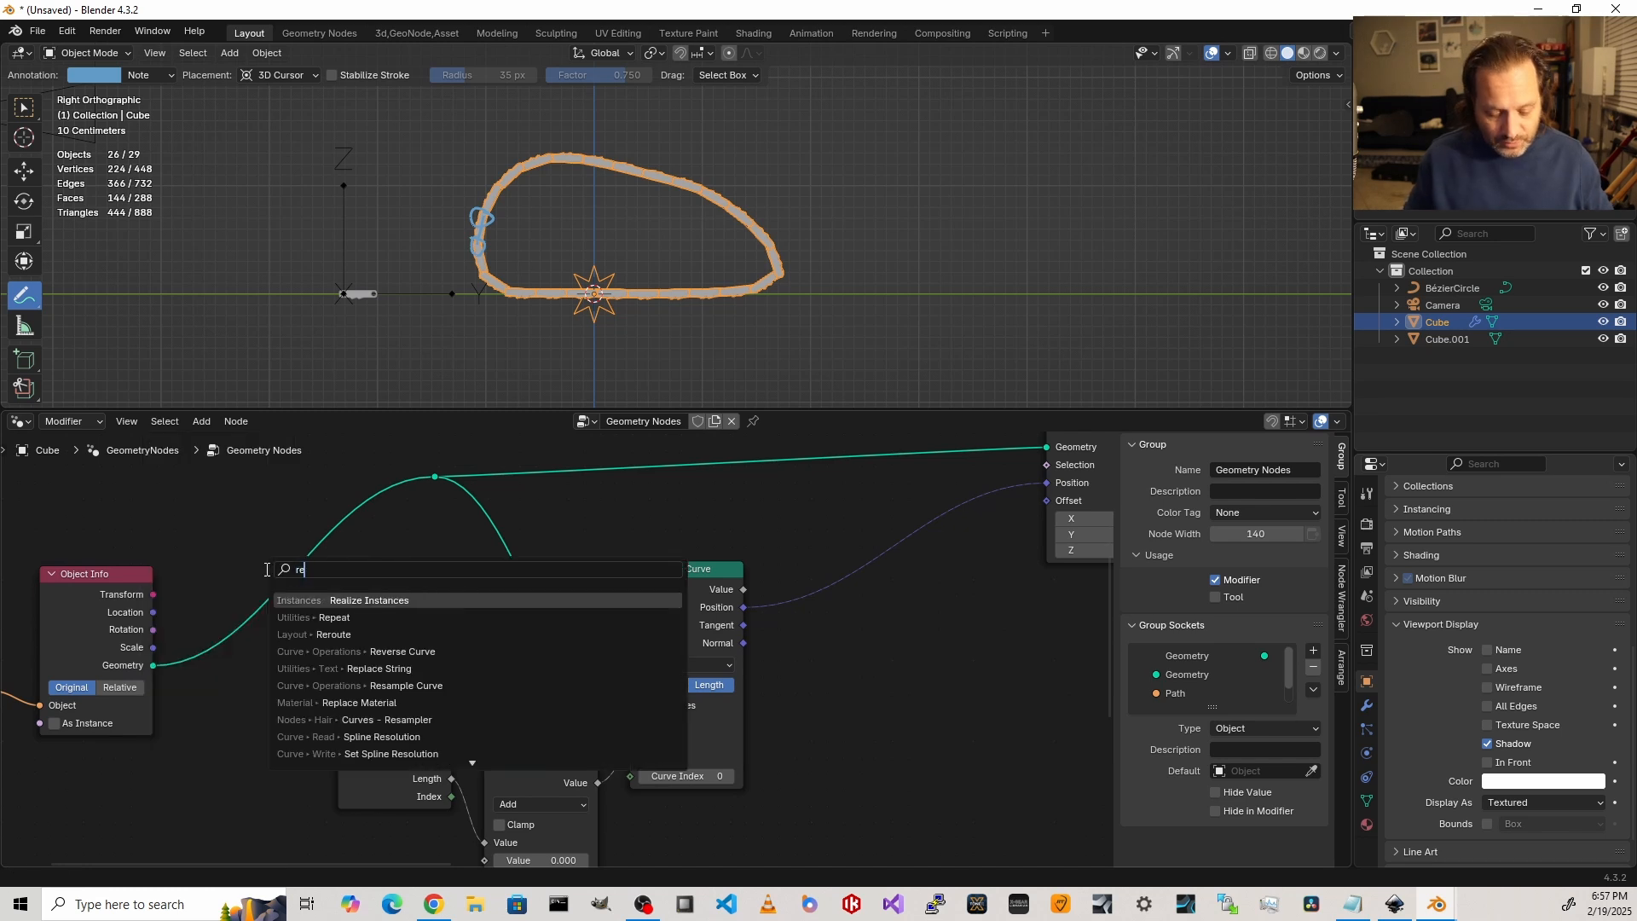
text(sample)
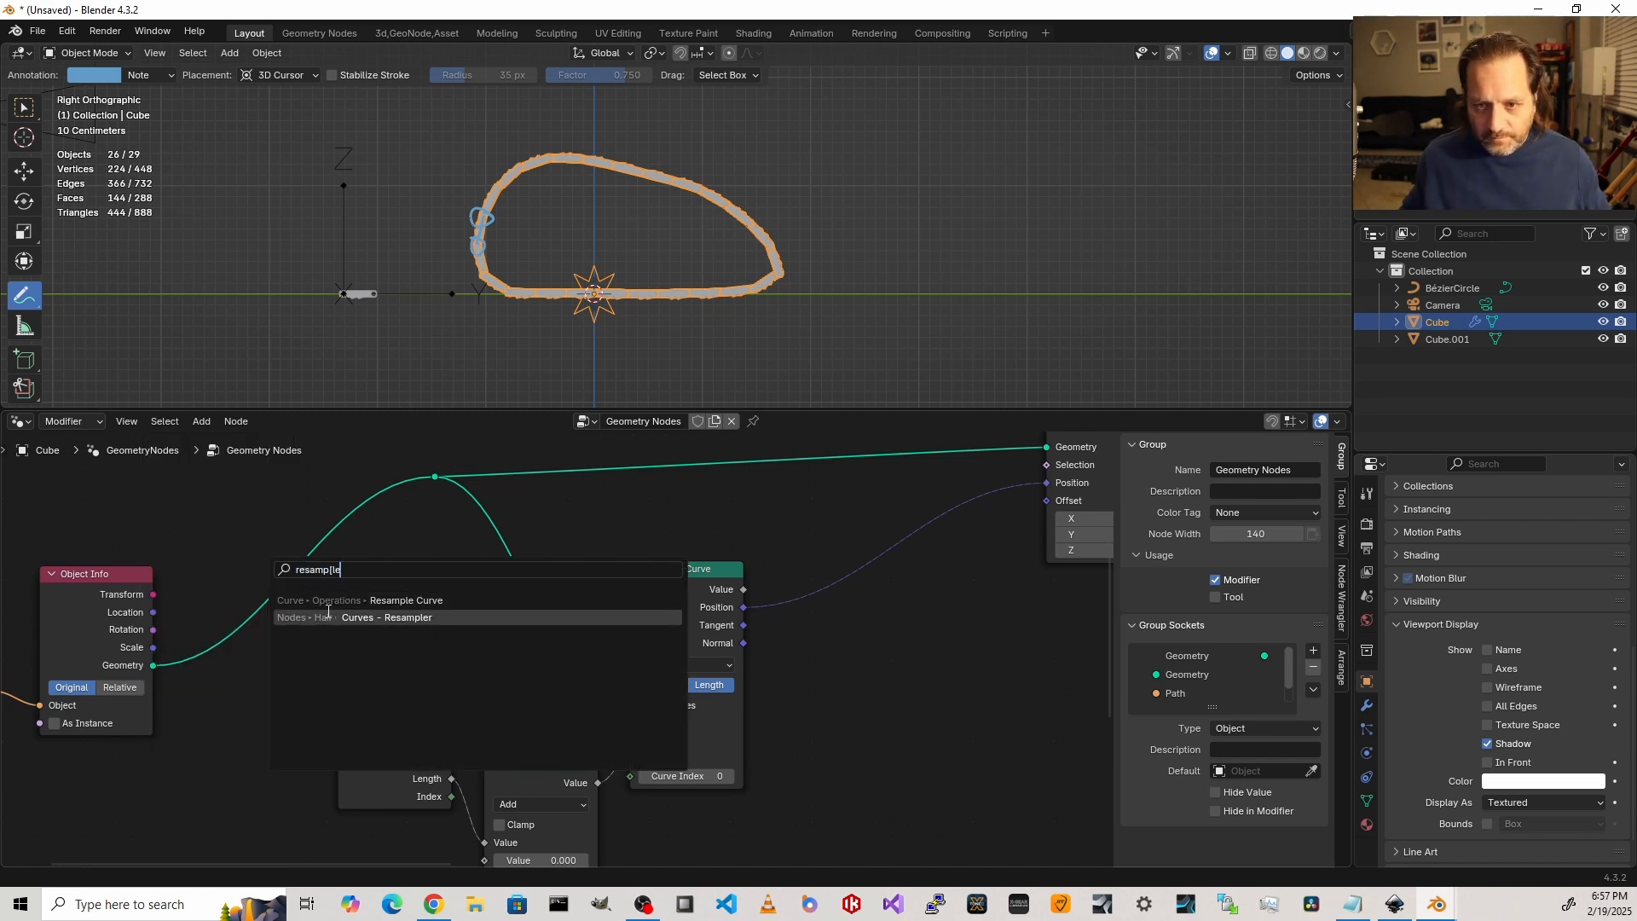
key(Return)
click(205, 552)
click(253, 593)
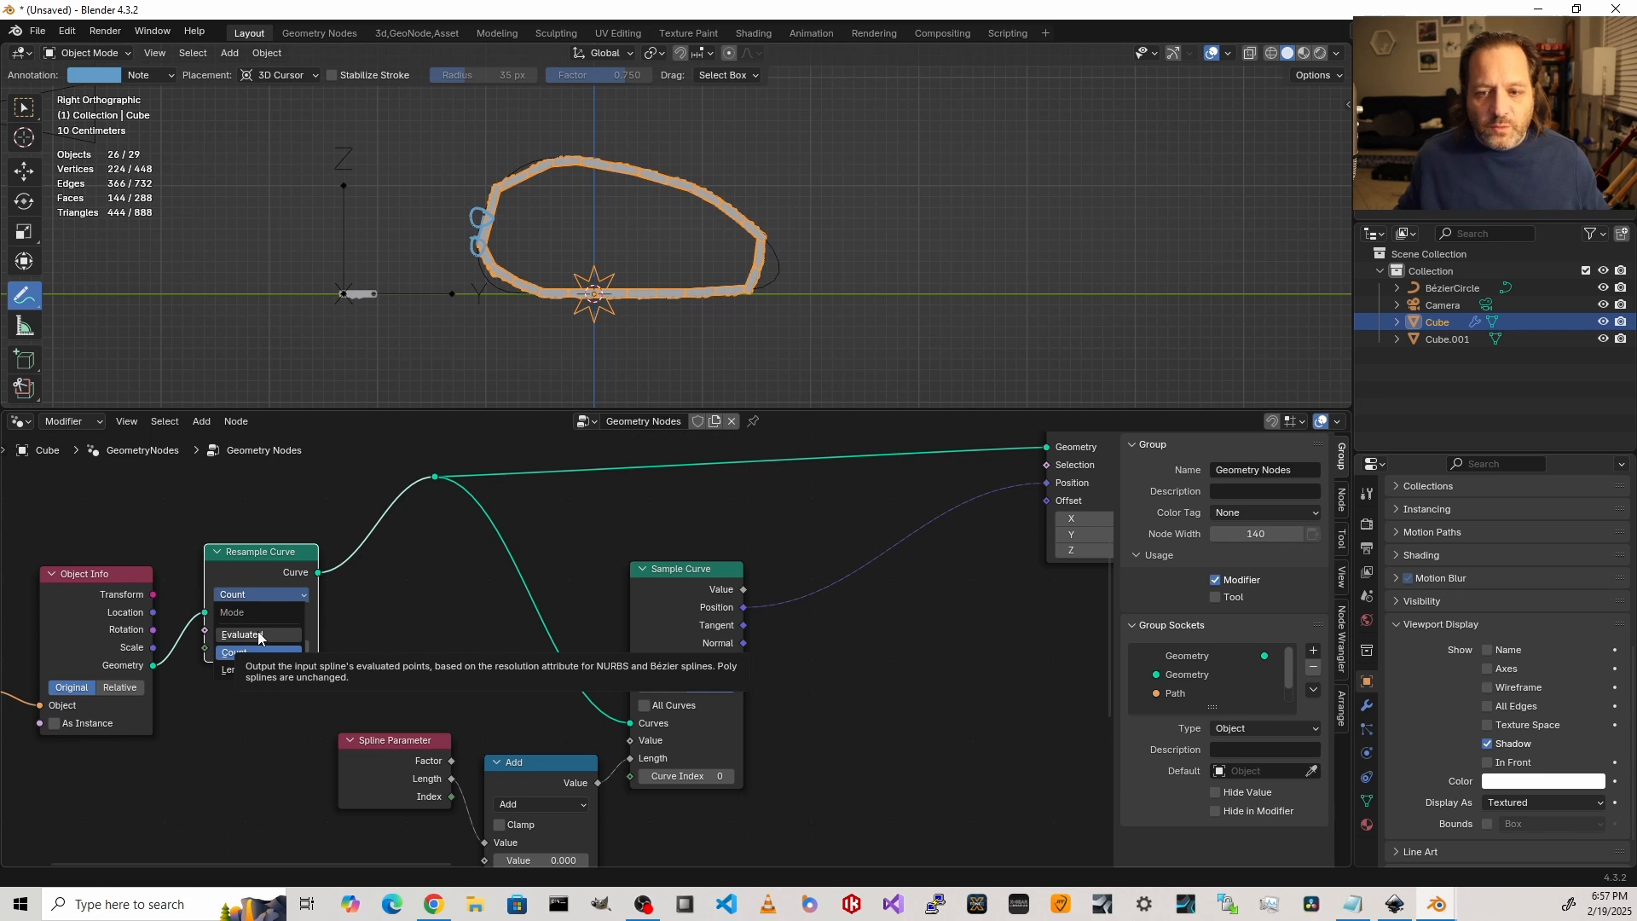
click(259, 634)
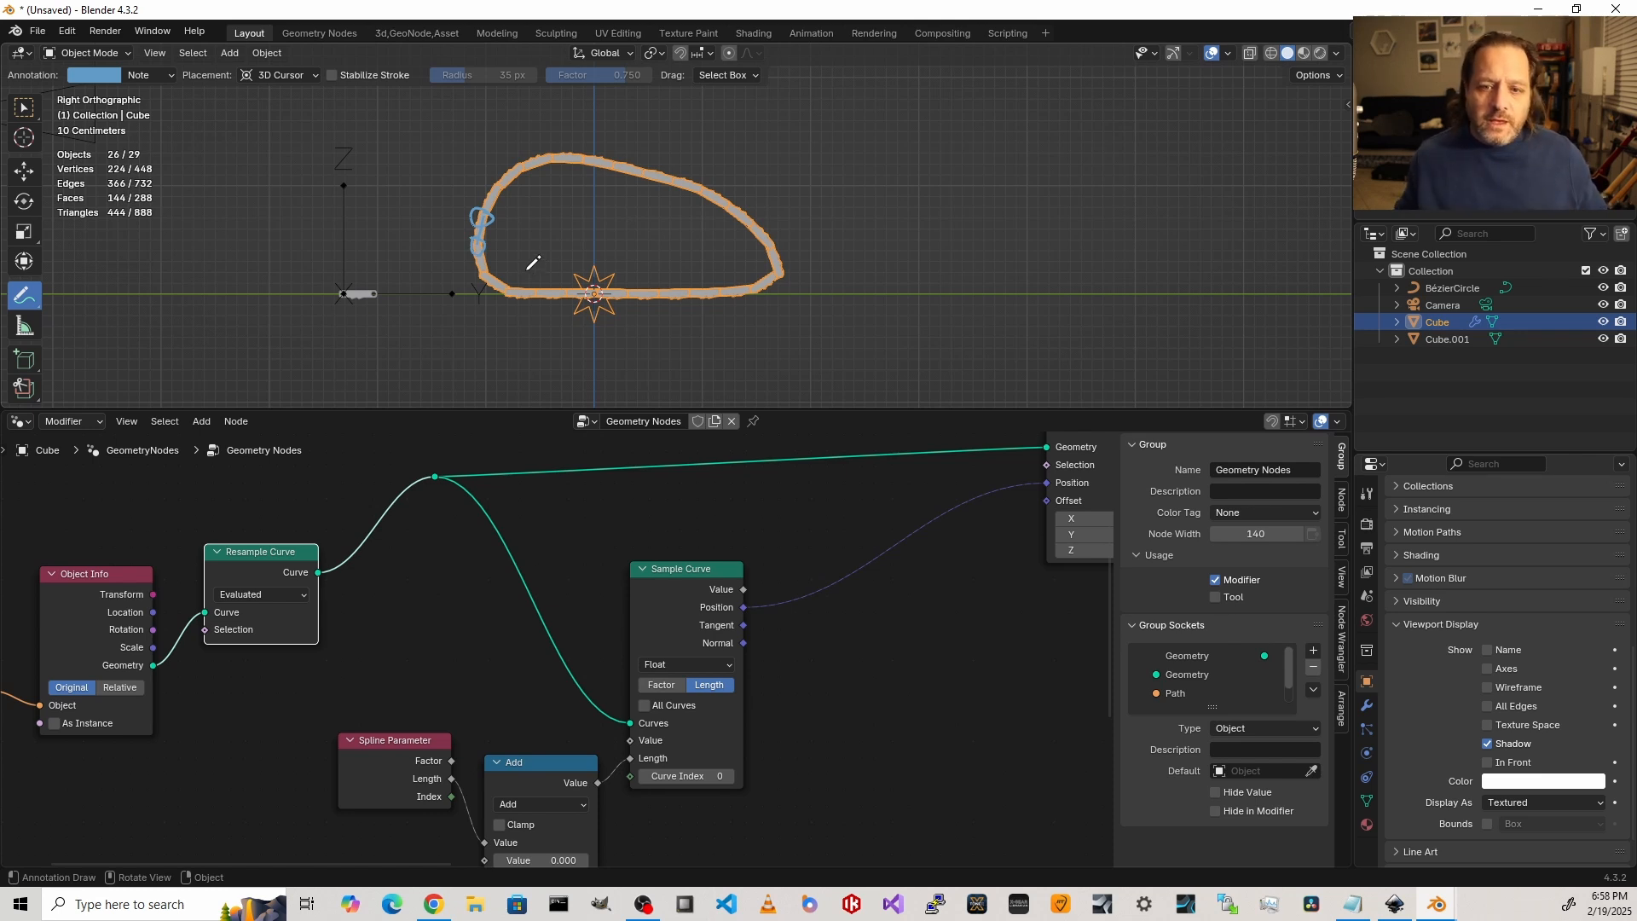
drag(230, 566, 232, 549)
Step: Set the Add node's value to 1.400 and insert a duplicate of it, switched to Wrap, before Sample Curve's Length
middle_drag(563, 816, 555, 738)
drag(541, 780, 532, 783)
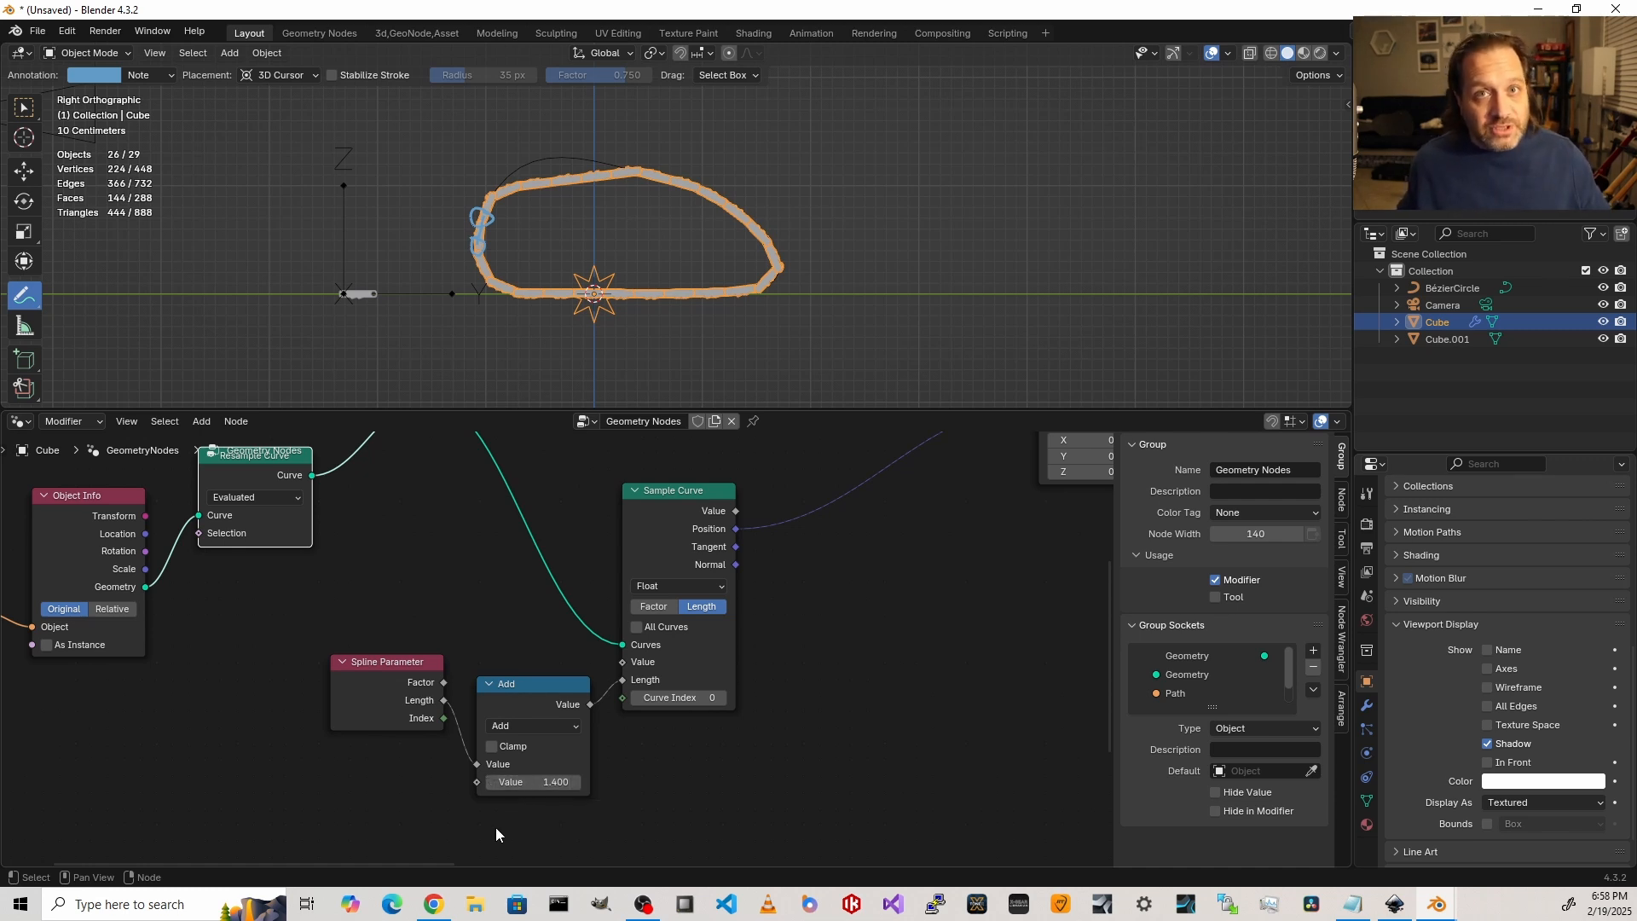
key(shift+d)
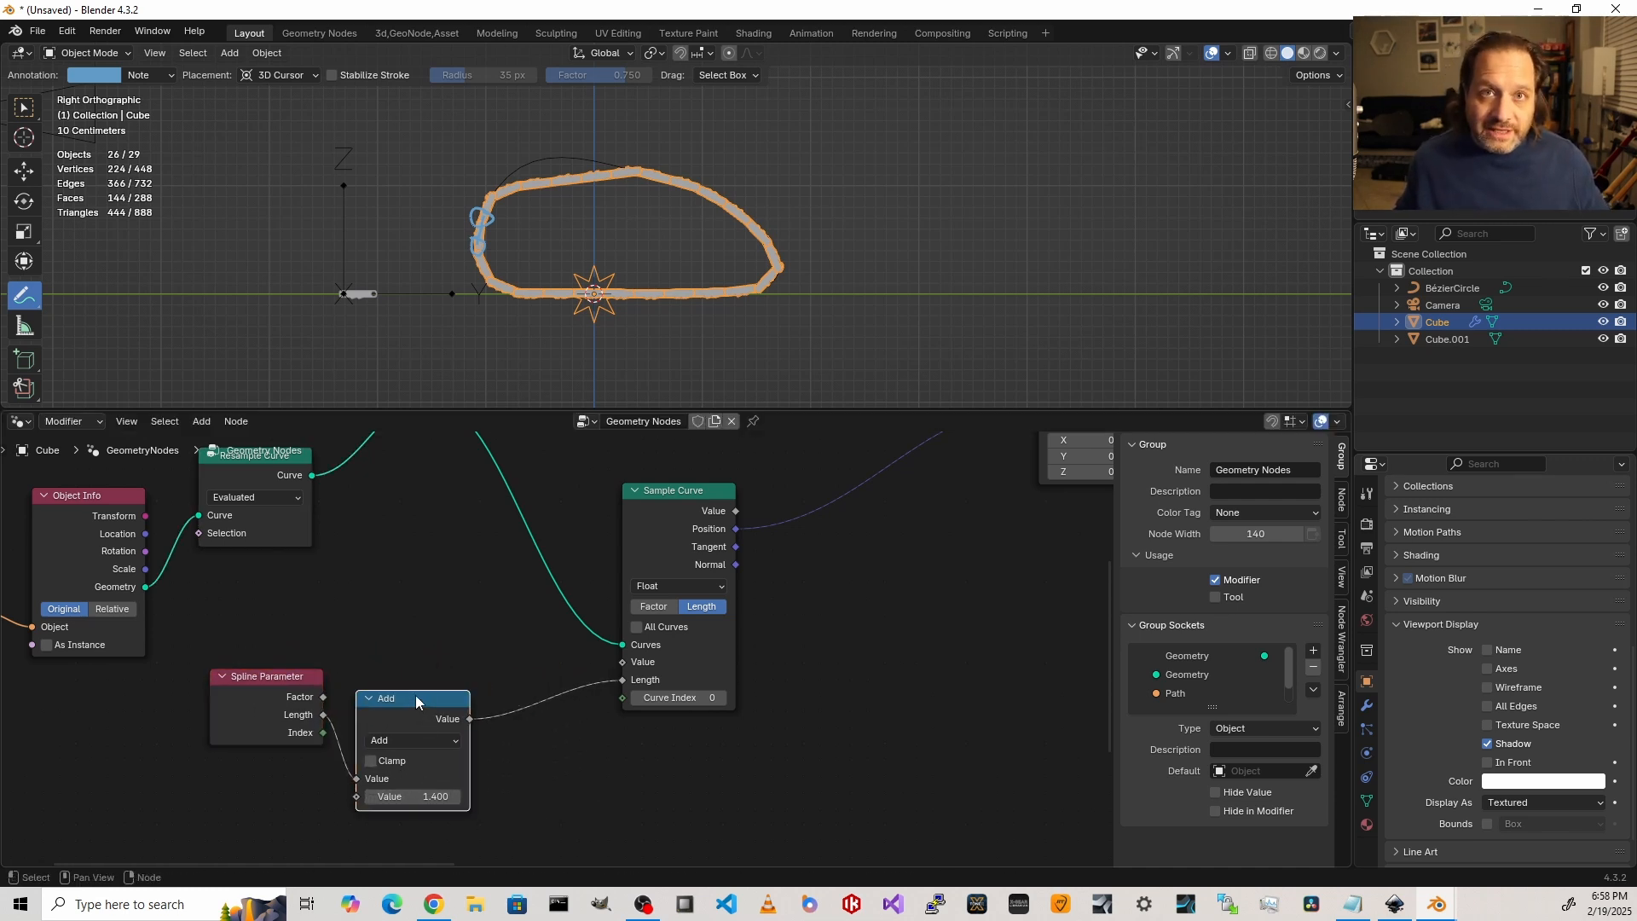
click(563, 697)
click(573, 739)
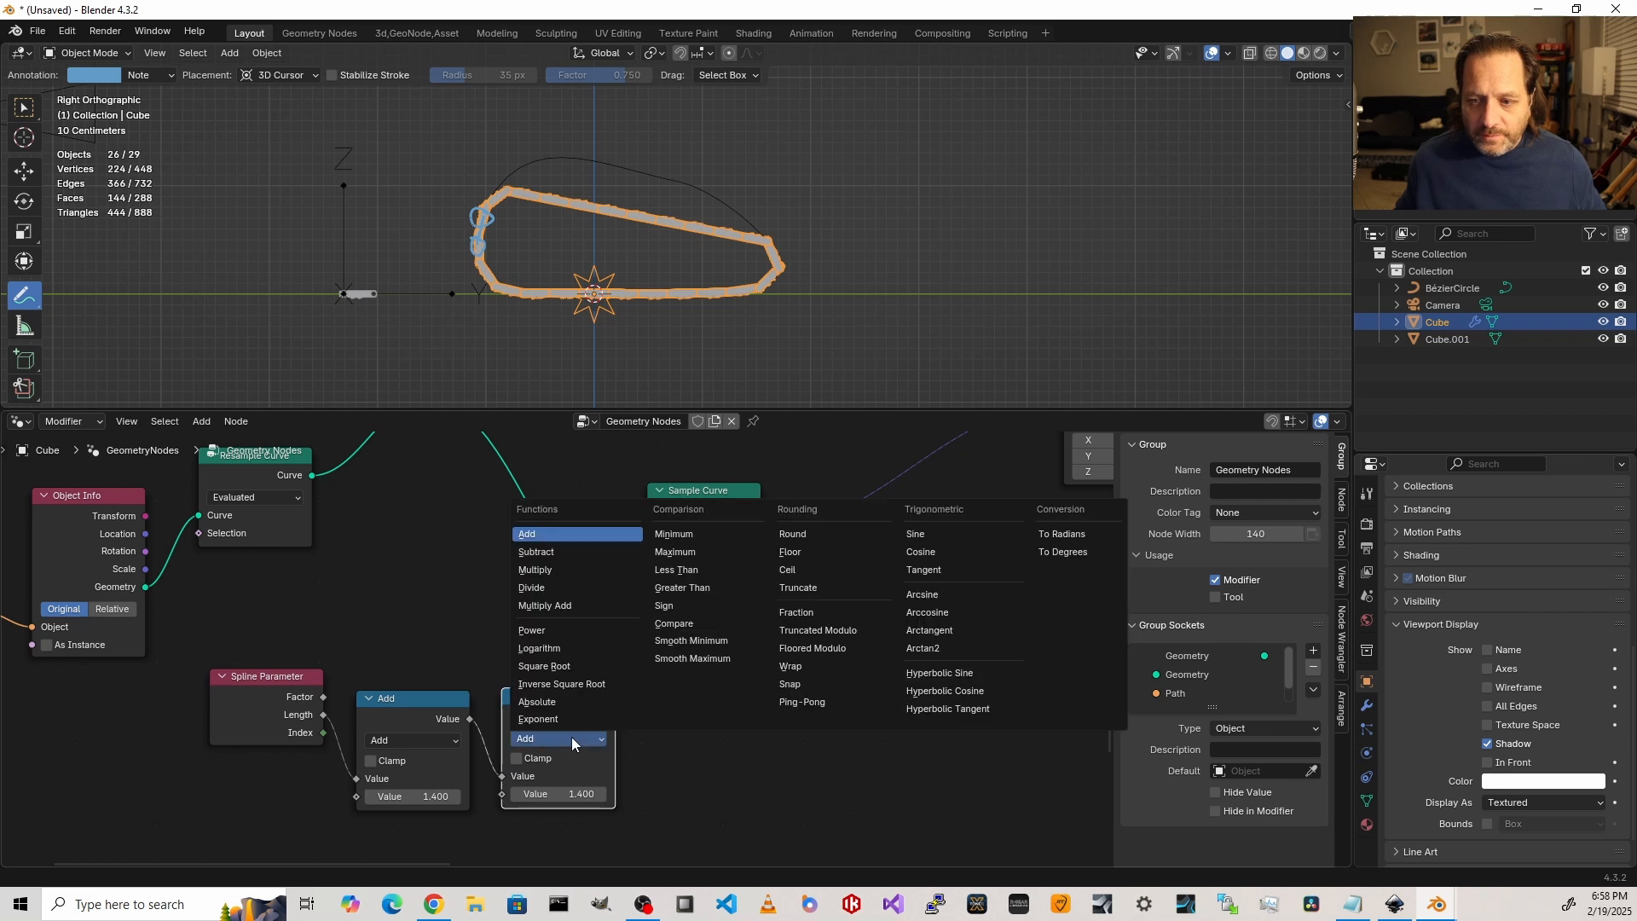
click(791, 666)
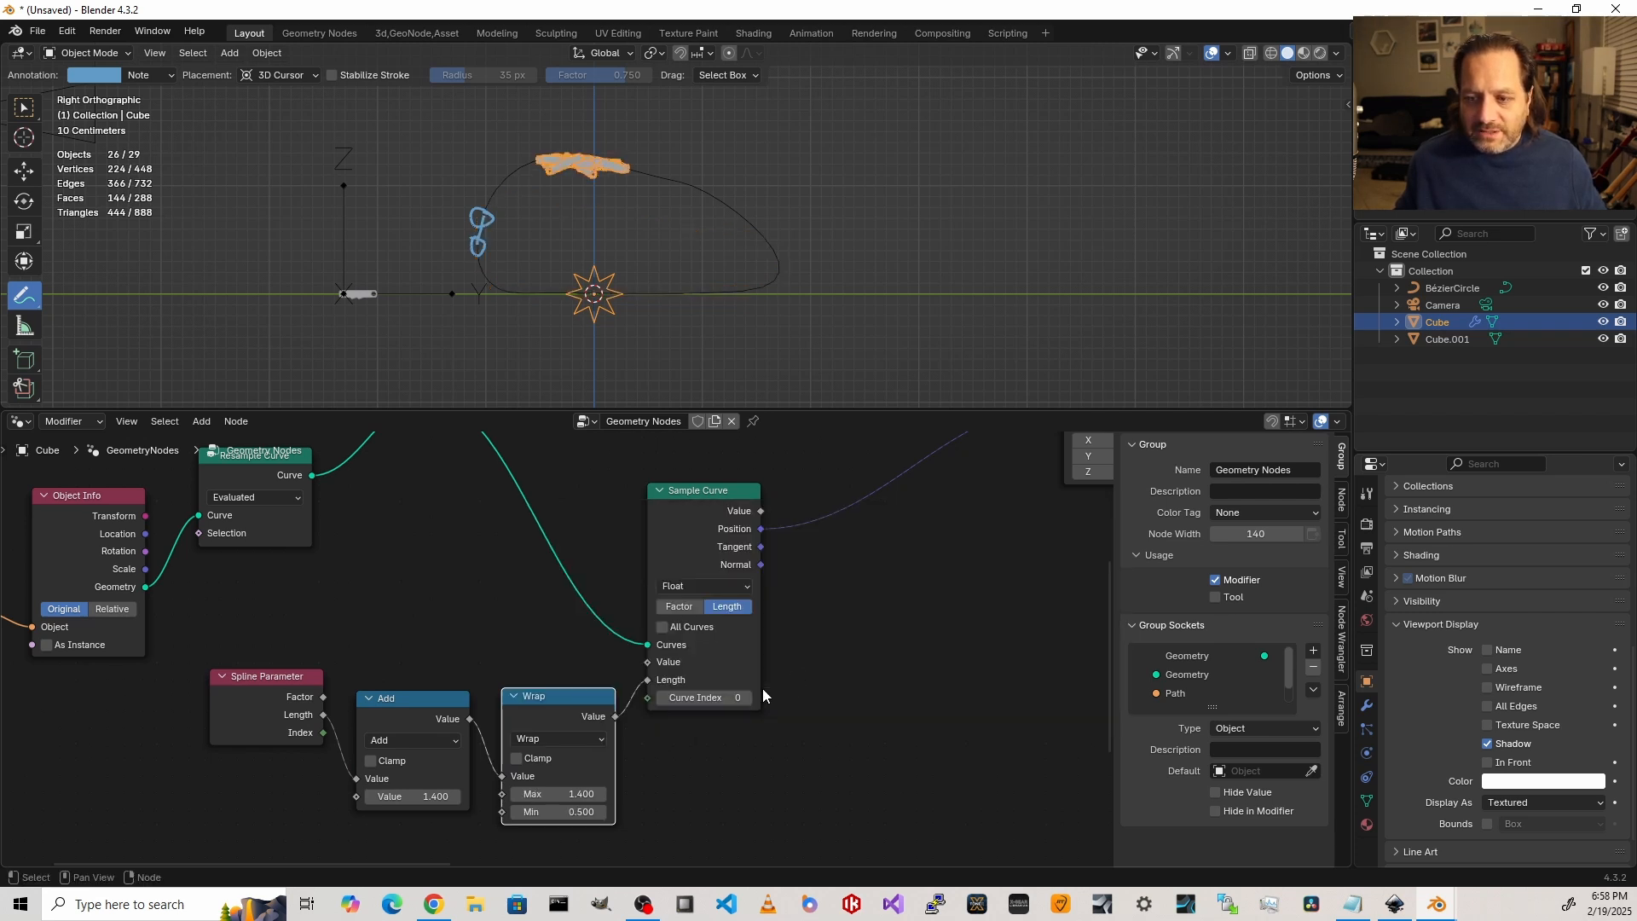
Step: Set the Wrap node's Min value to 0.000
click(574, 815)
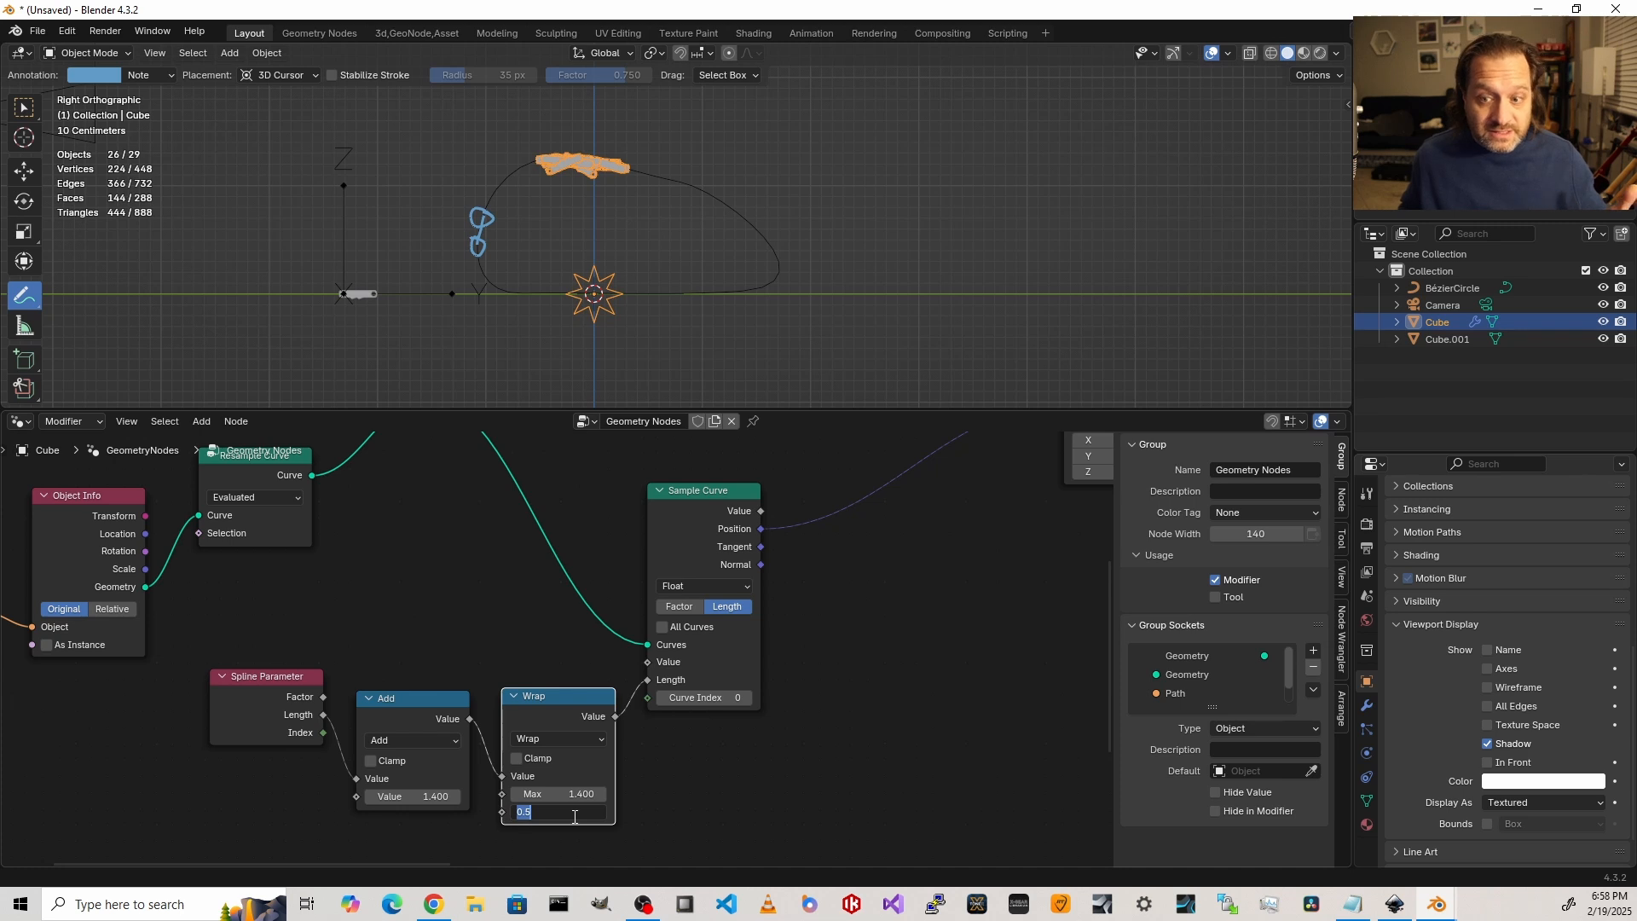
text(0)
key(Return)
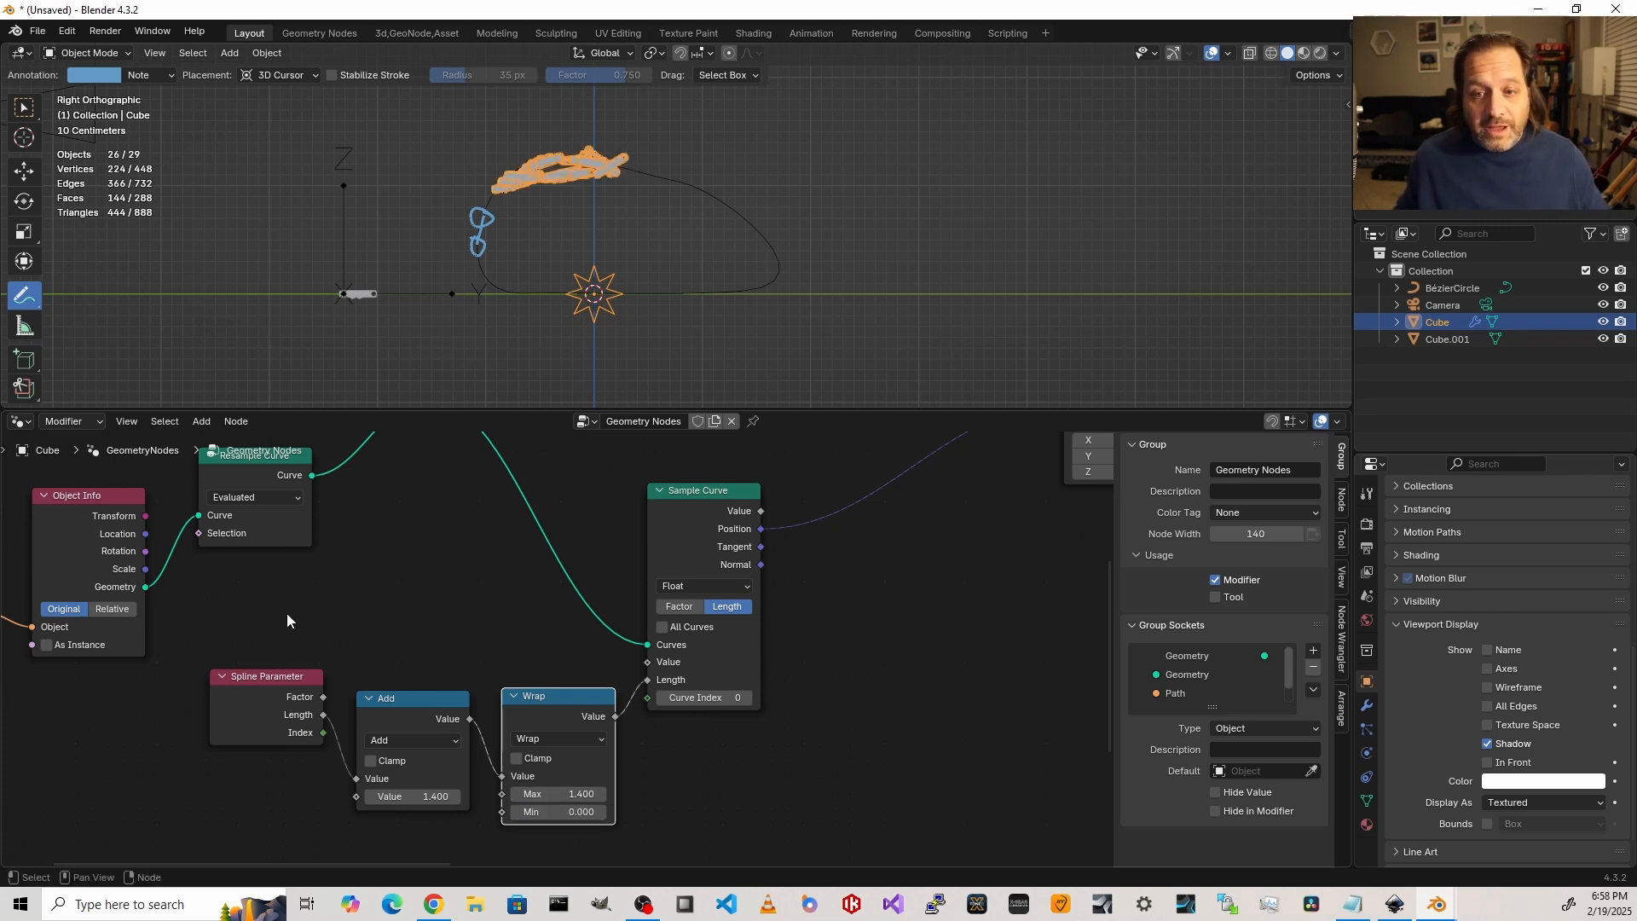
Step: Move the path's Object Info, Resample Curve and the input node before them away from Spline Parameter to free up space
scroll(326, 657, down, 2)
middle_drag(326, 657, 366, 662)
drag(434, 656, 102, 554)
key(g)
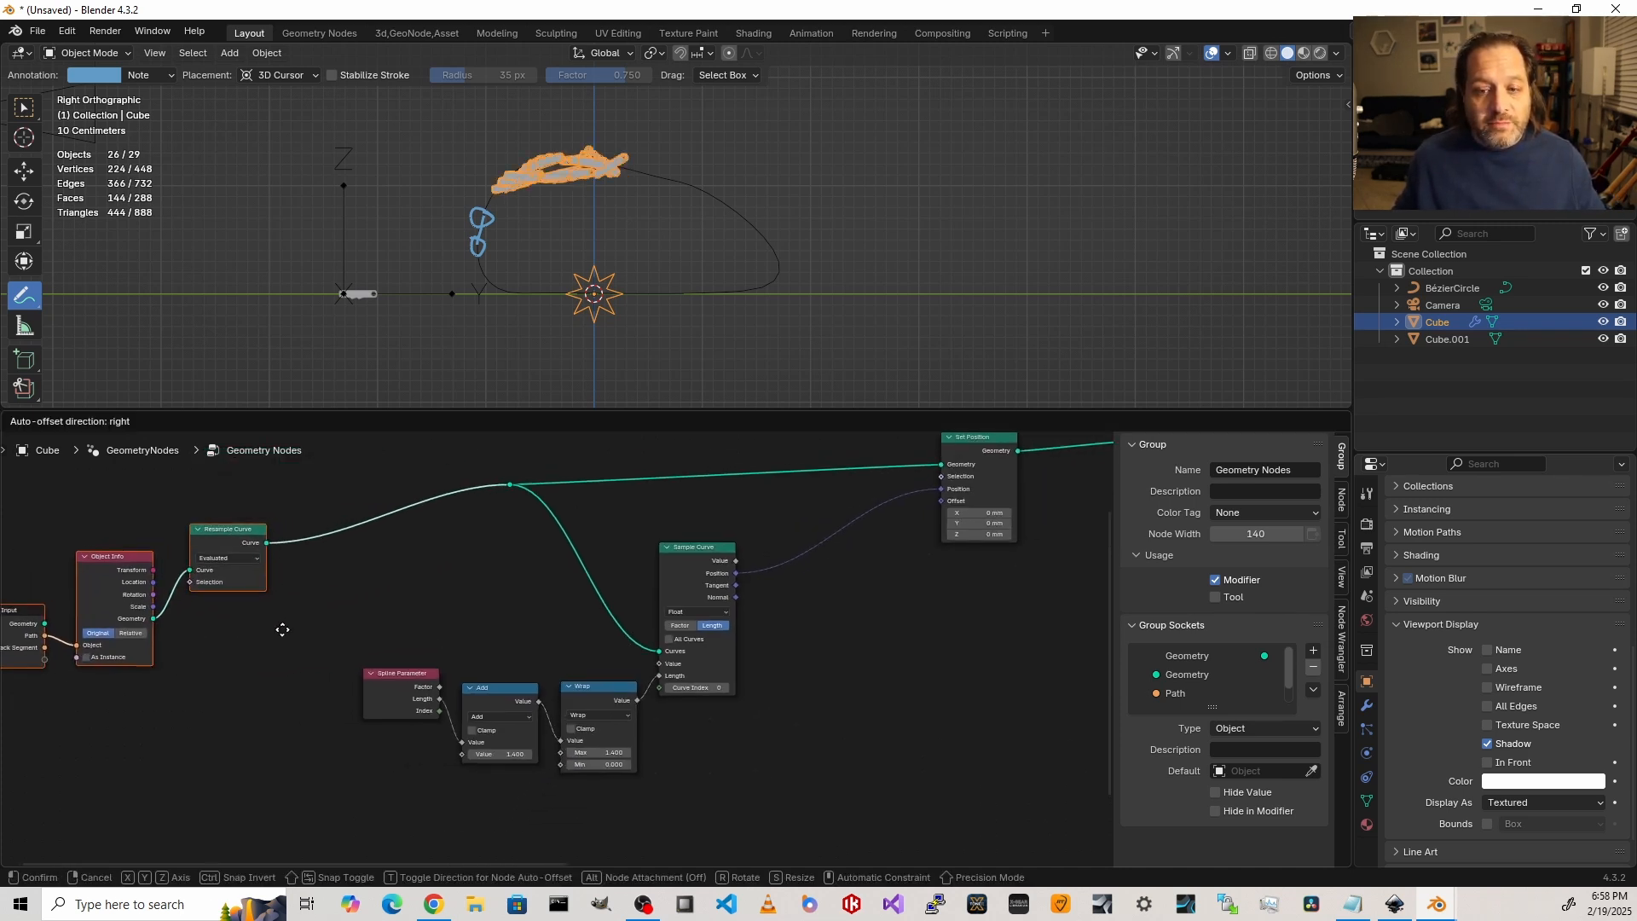
click(232, 657)
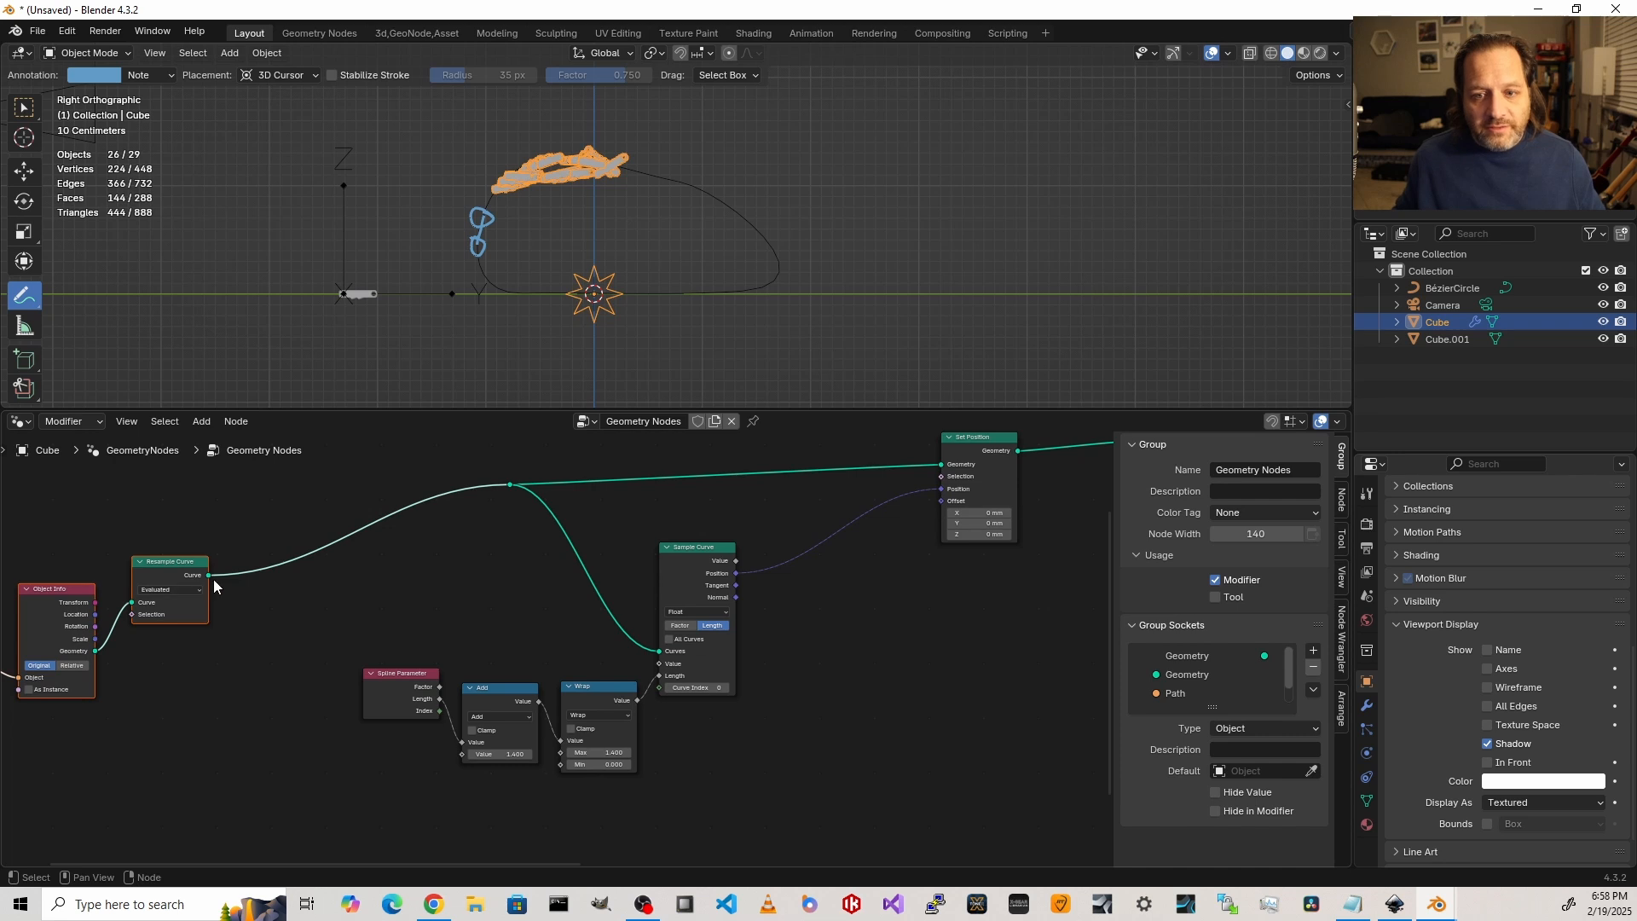
Step: Add a Curve Length node fed by Resample Curve and link its Length to the Wrap node's Max
drag(209, 575, 394, 794)
text(cu)
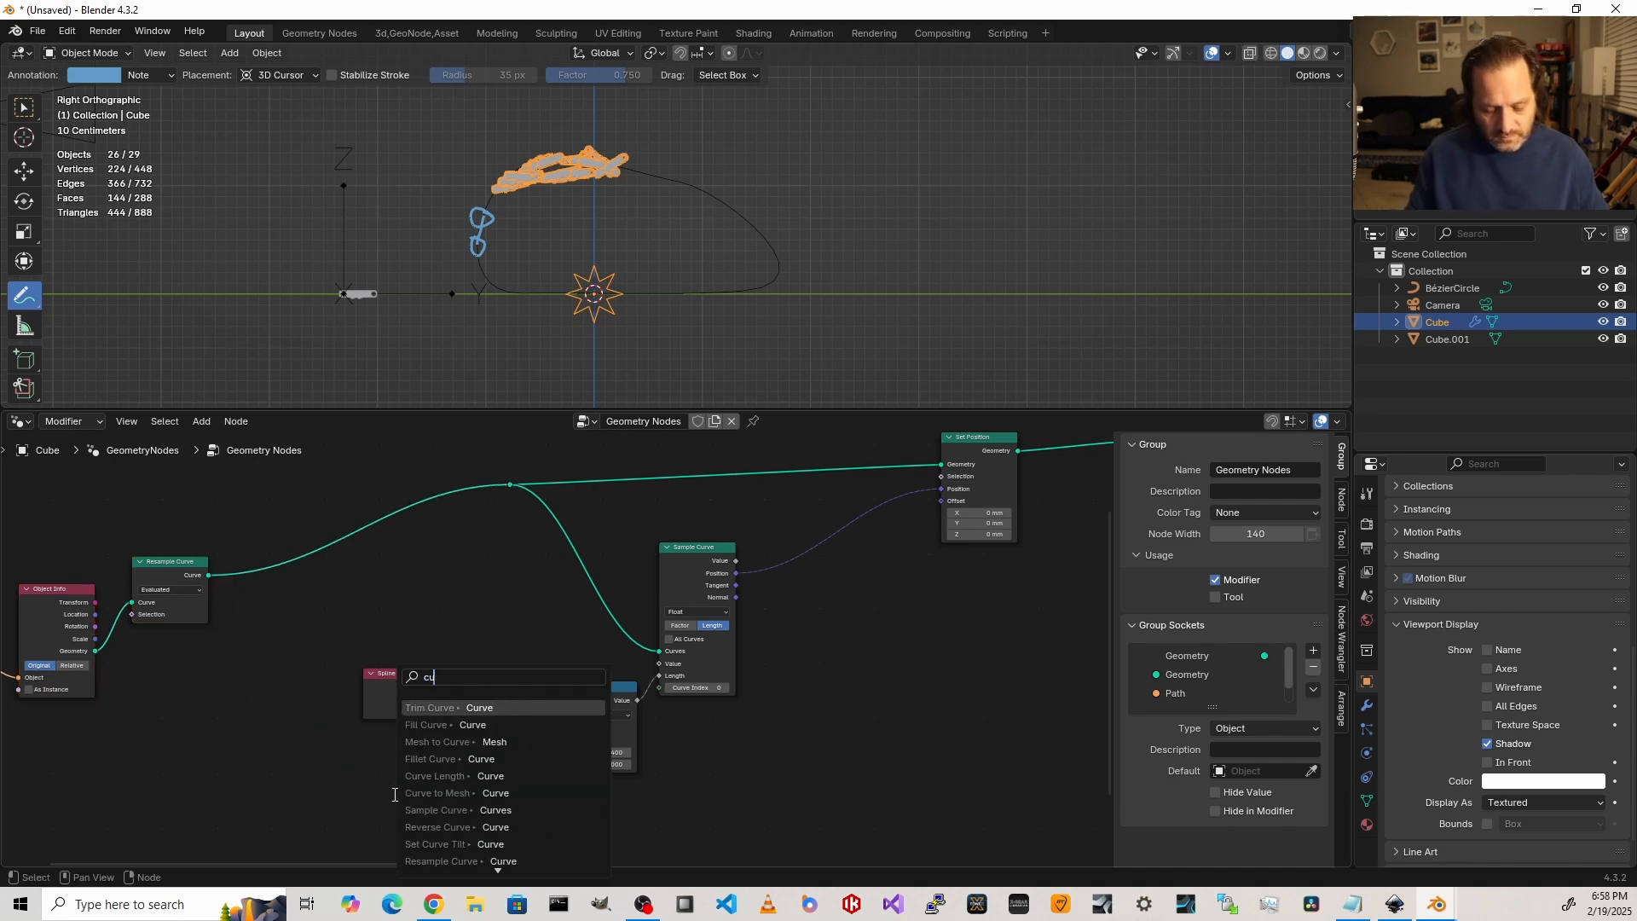
text(rve l)
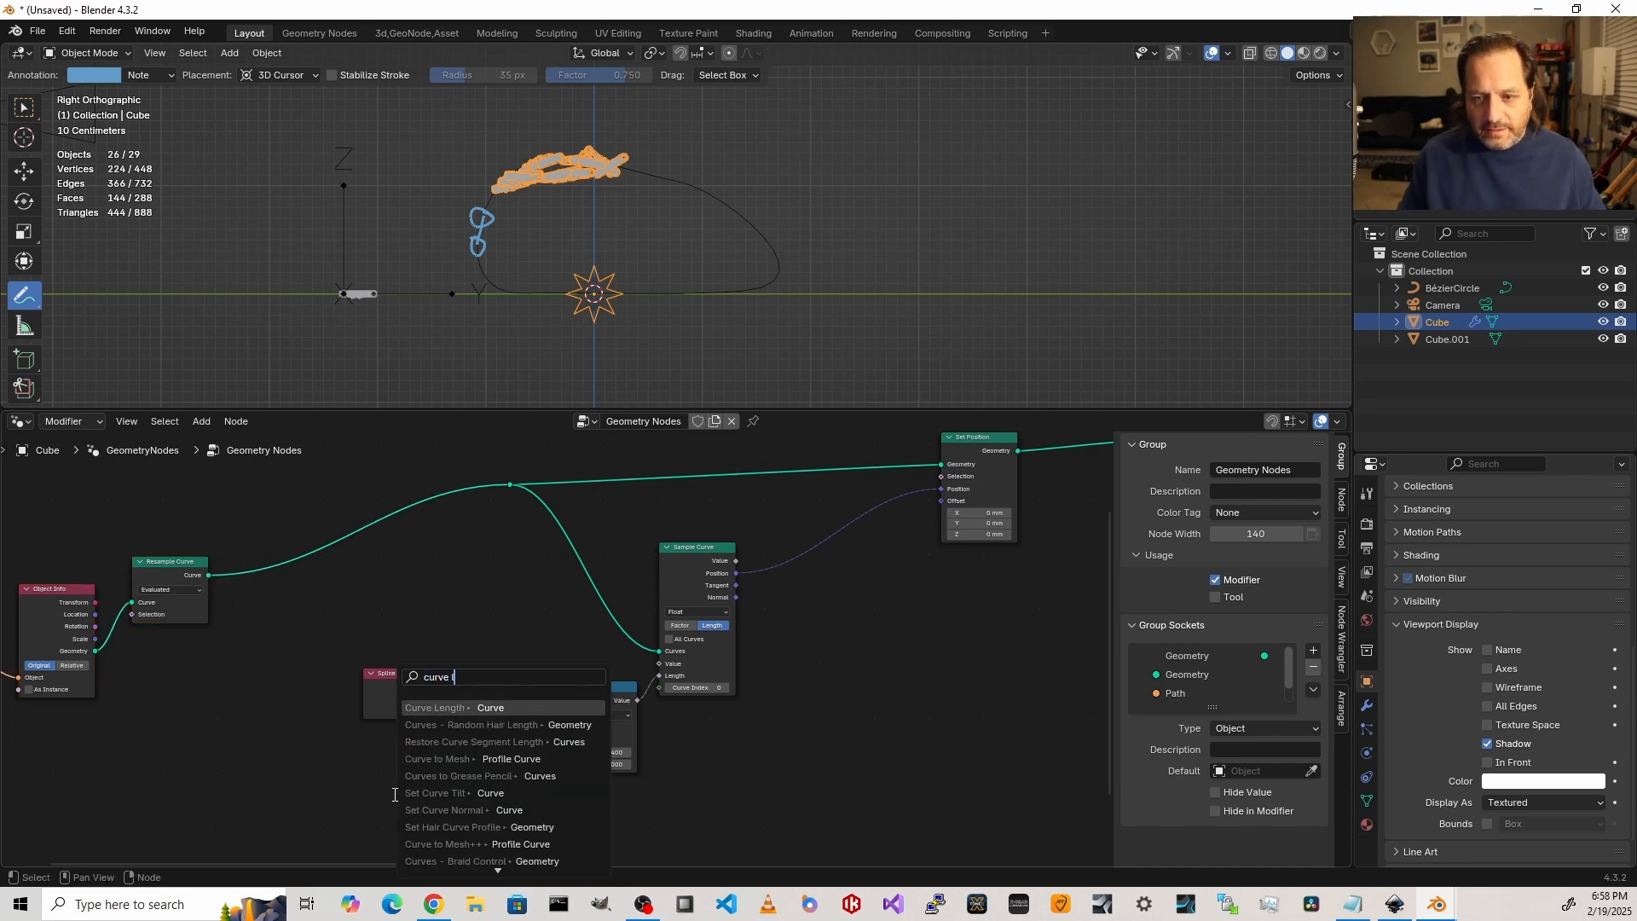
key(Return)
click(506, 810)
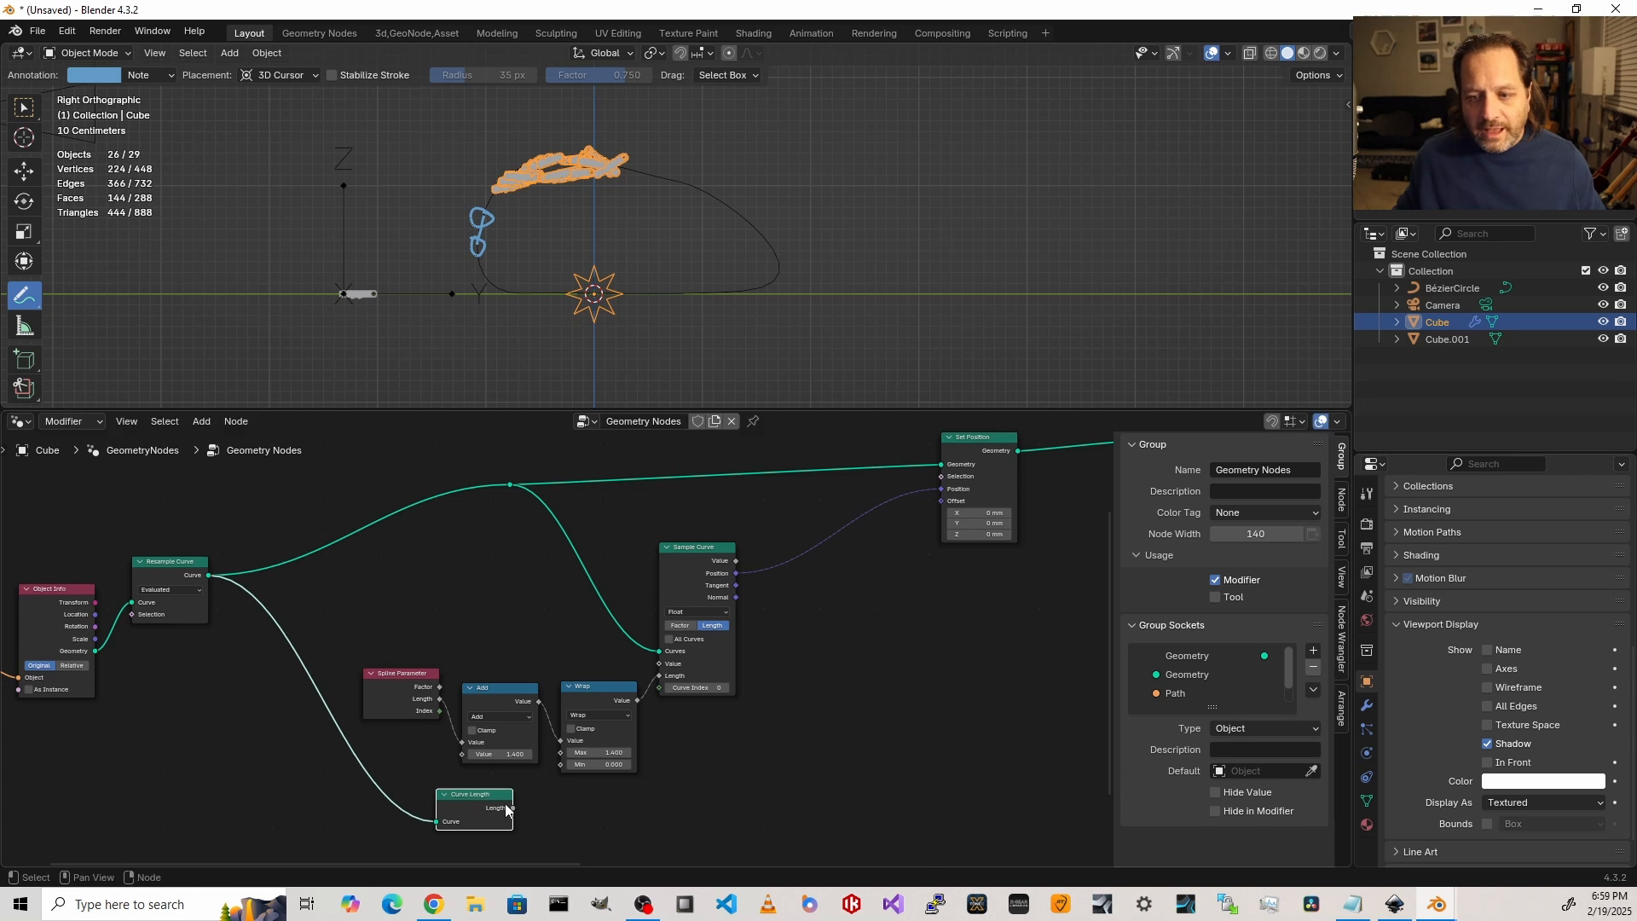
drag(512, 806, 559, 759)
scroll(474, 806, up, 4)
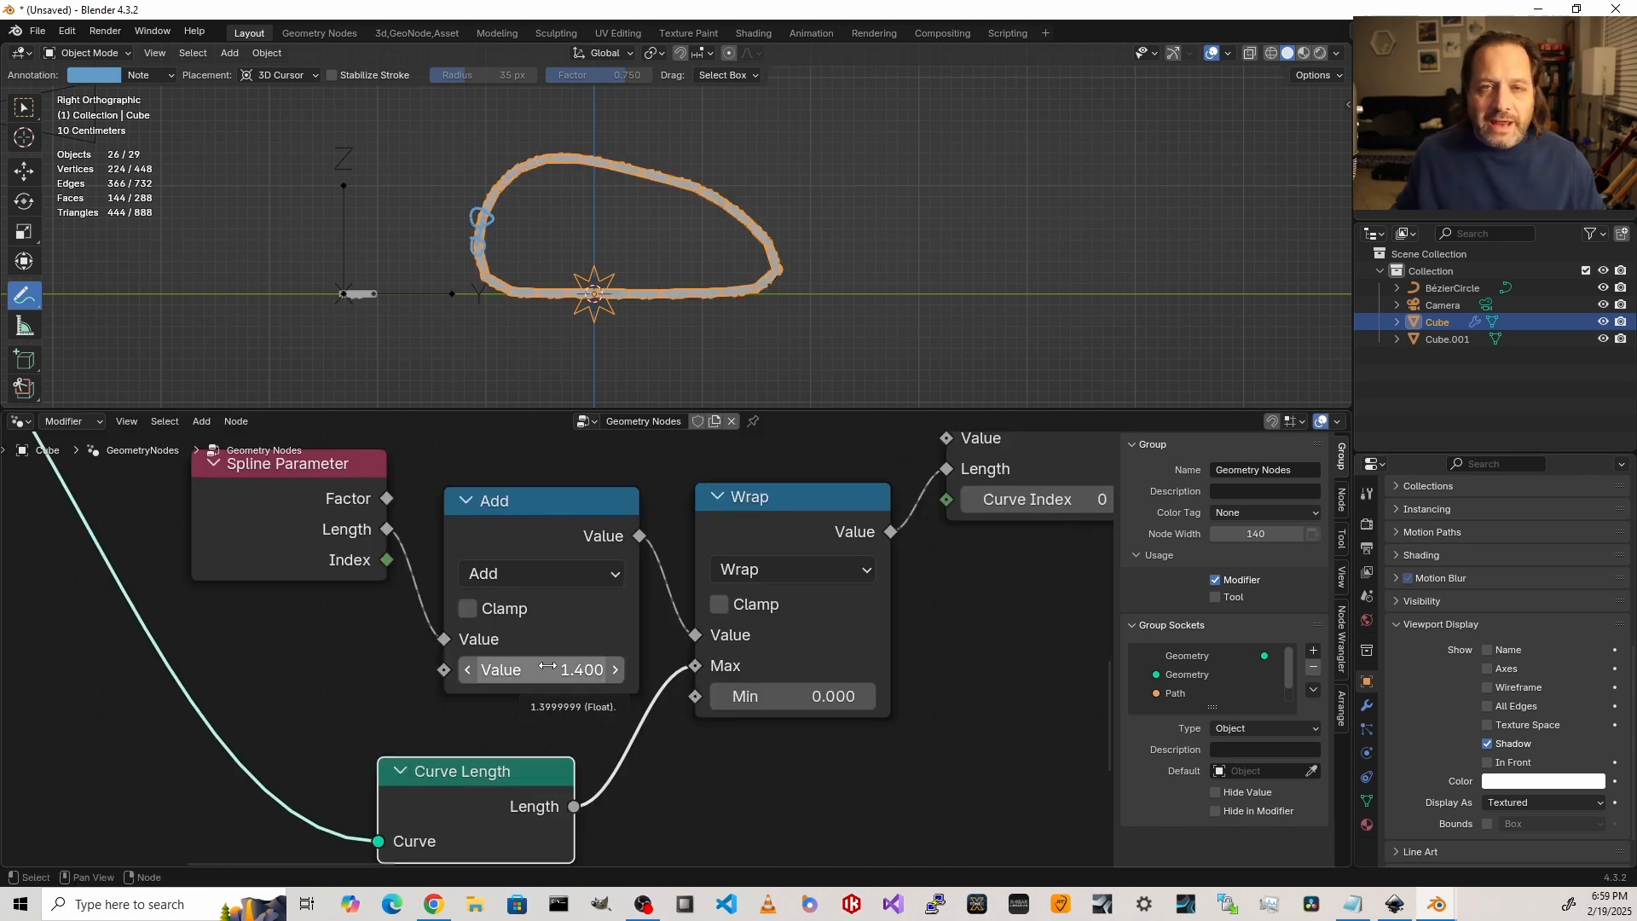
Step: Test how the links travel around the path by setting the Add value to 5.300 and sliding it, and leave it at 0.000
double_click(547, 669)
text(5.3)
key(Return)
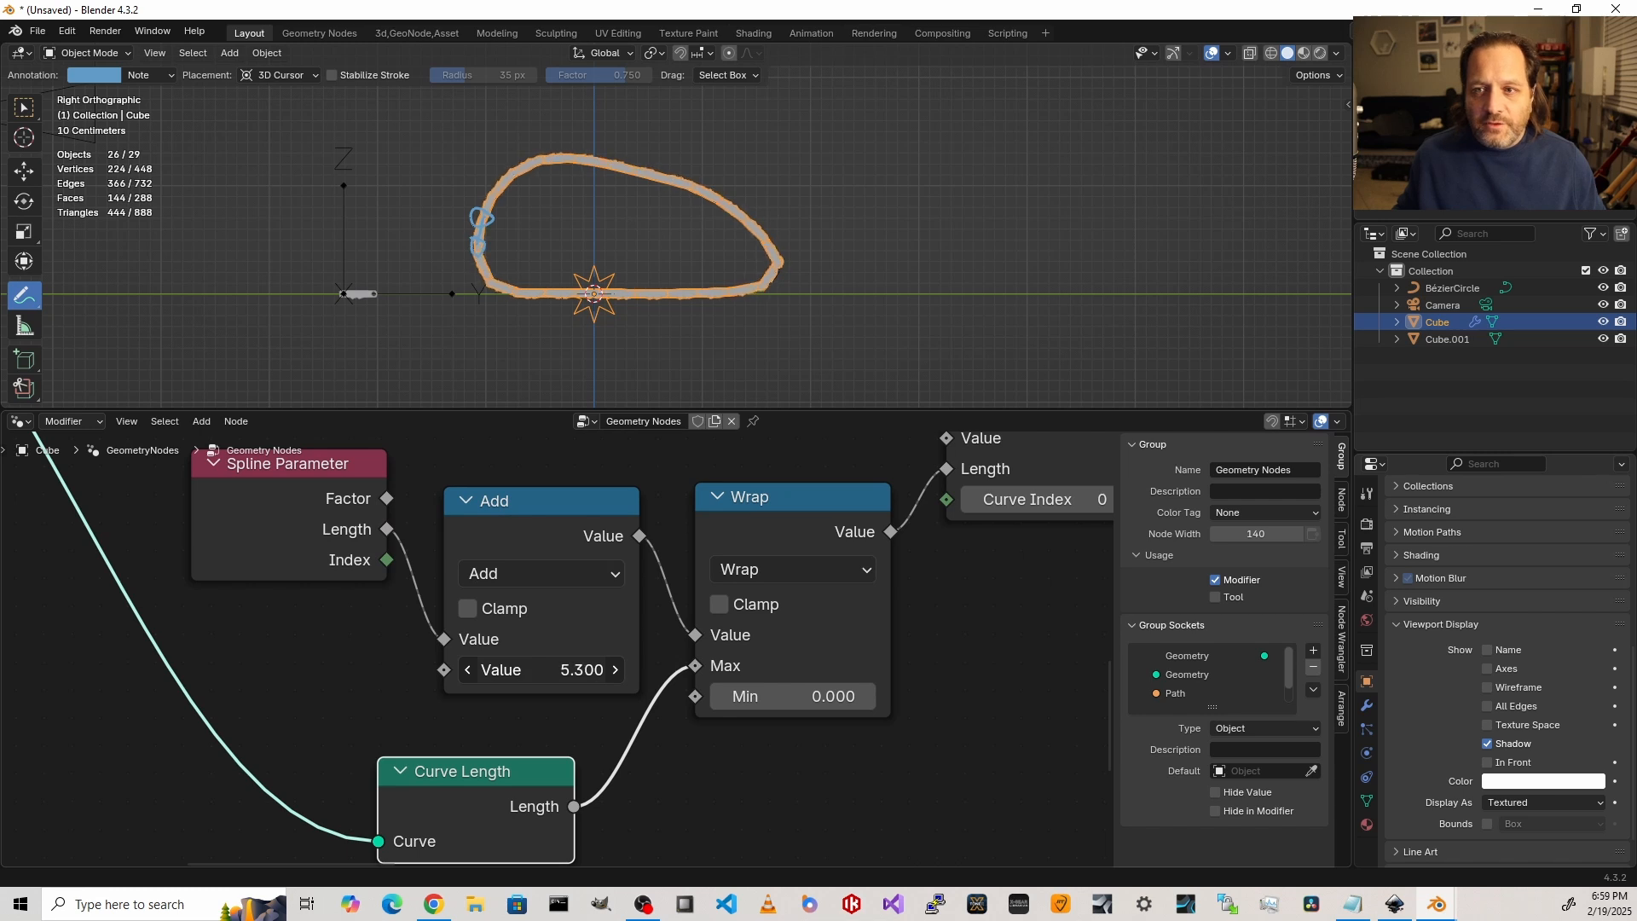
drag(547, 669, 648, 669)
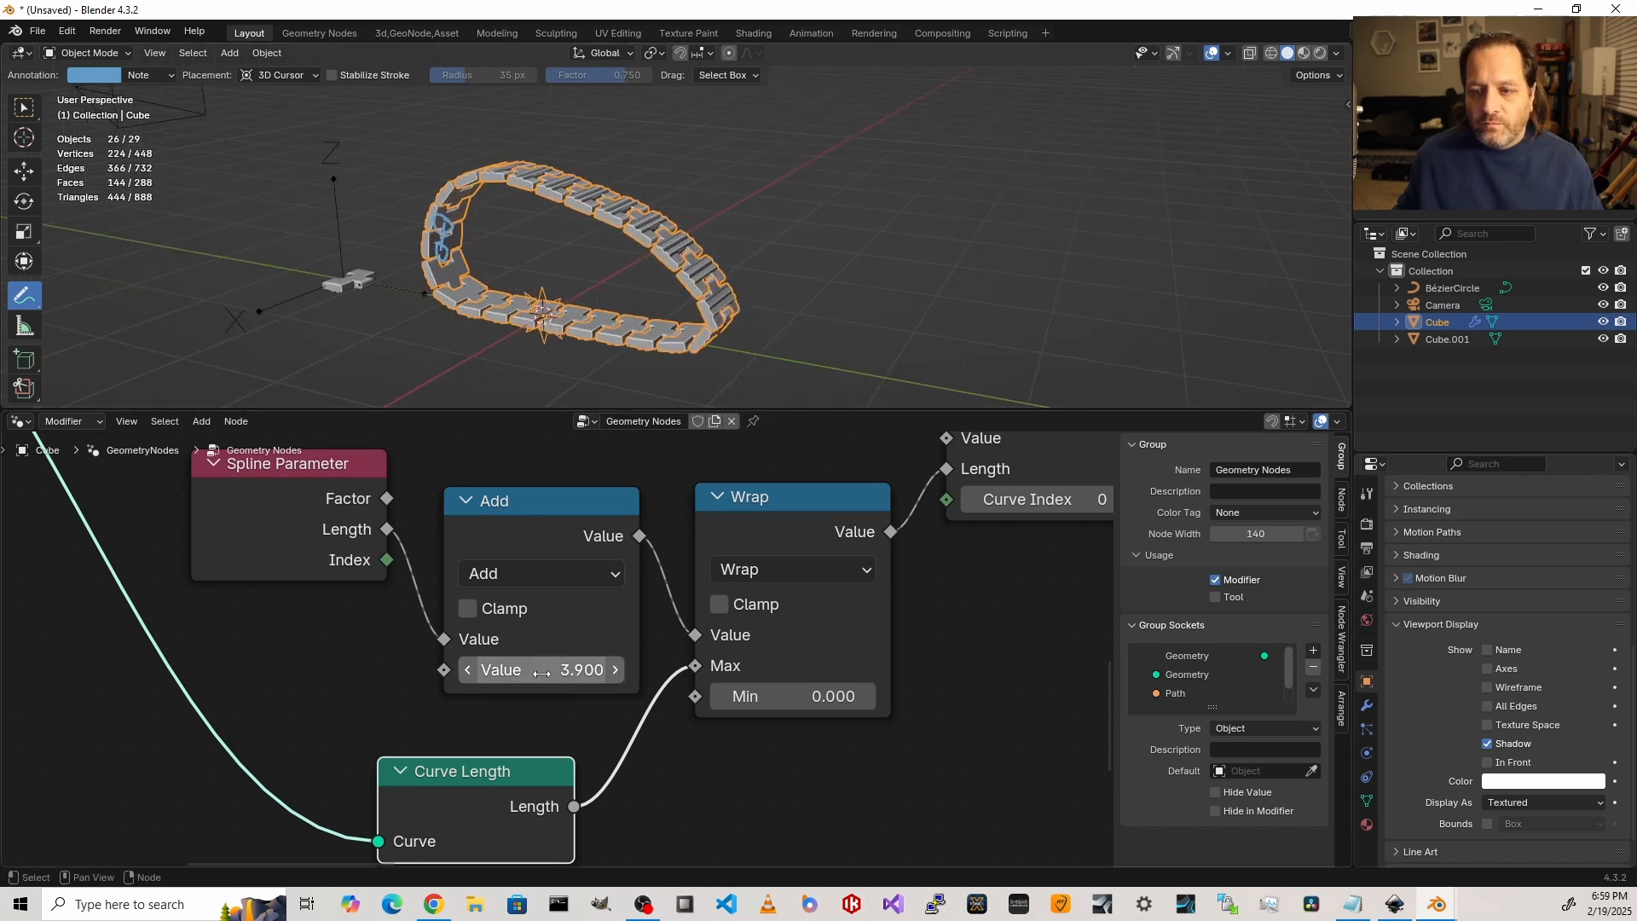
drag(547, 669, 711, 670)
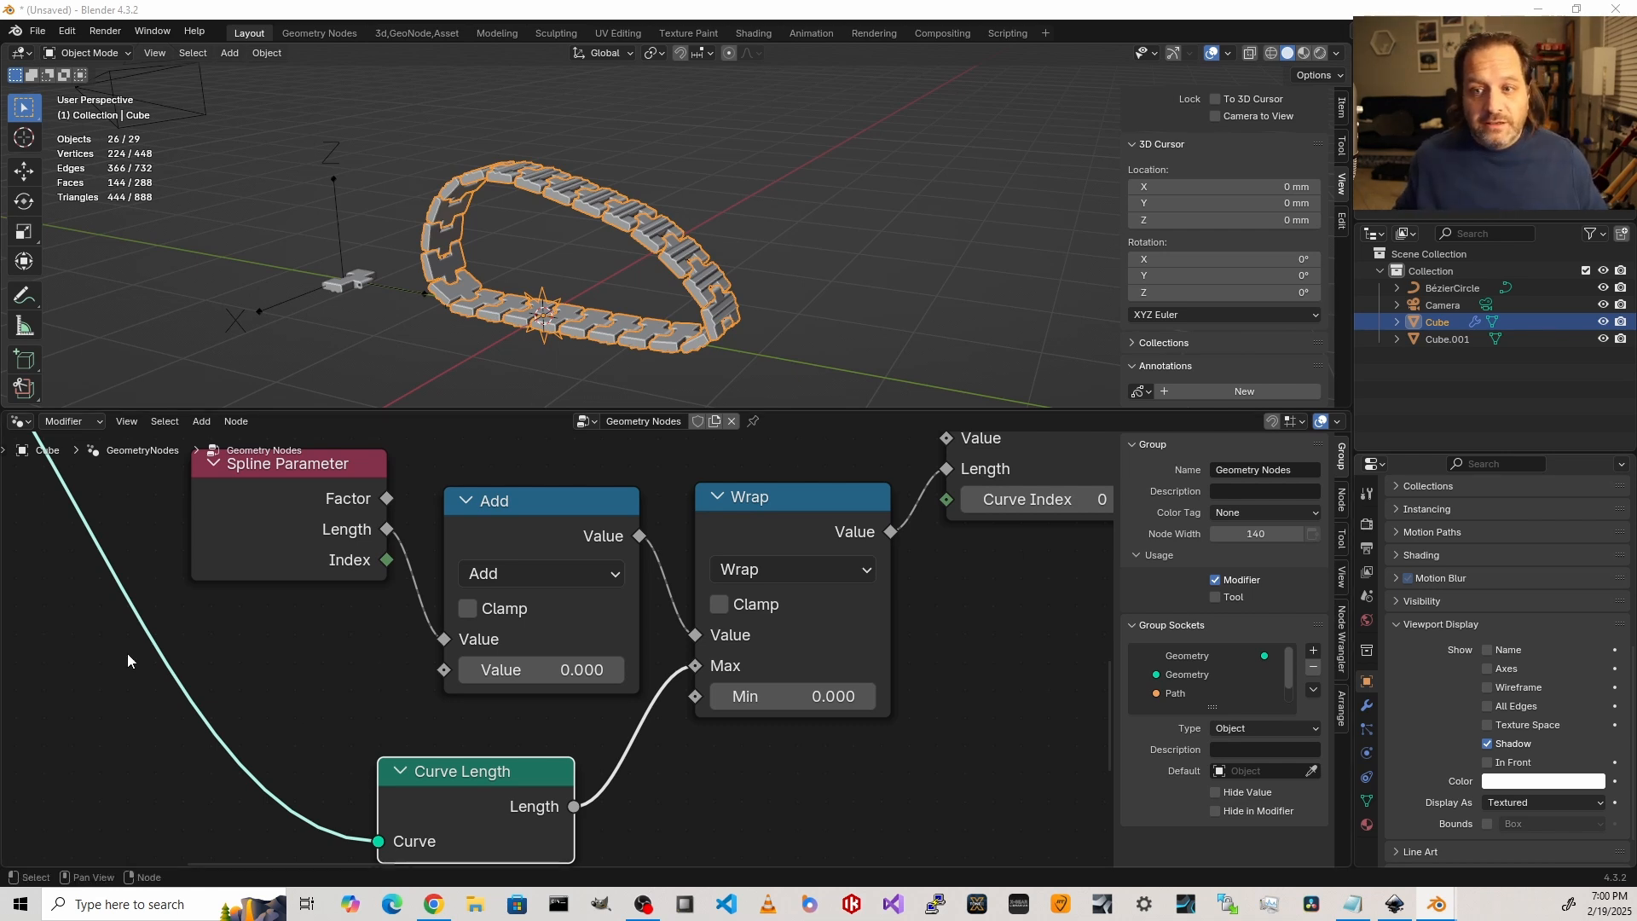
drag(511, 669, 469, 669)
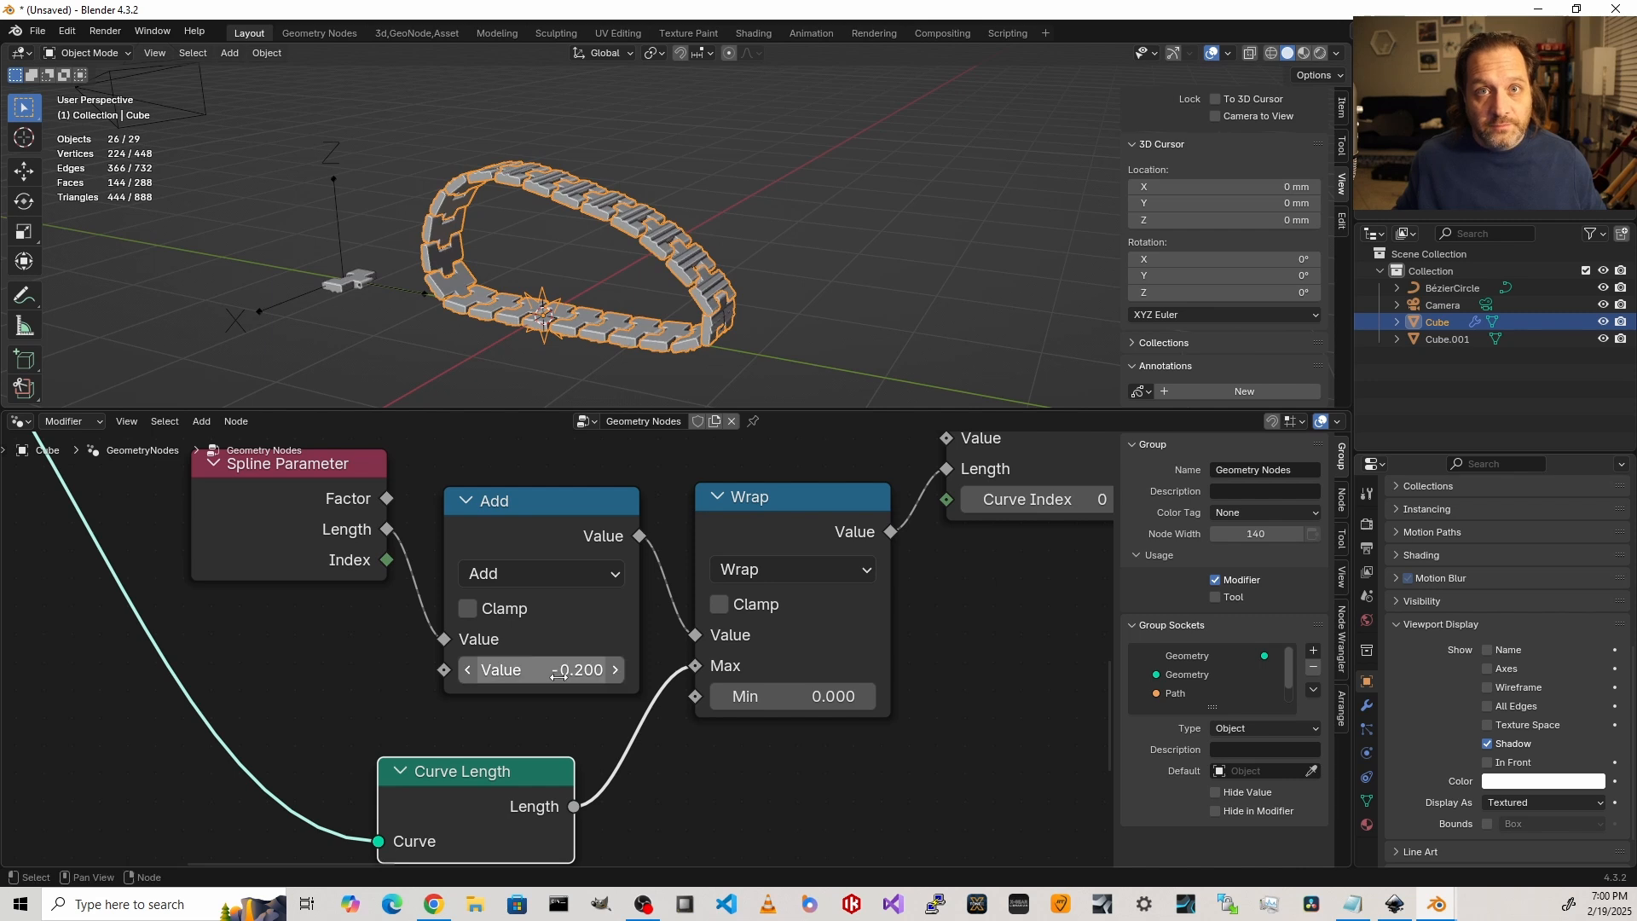
key(ctrl+z)
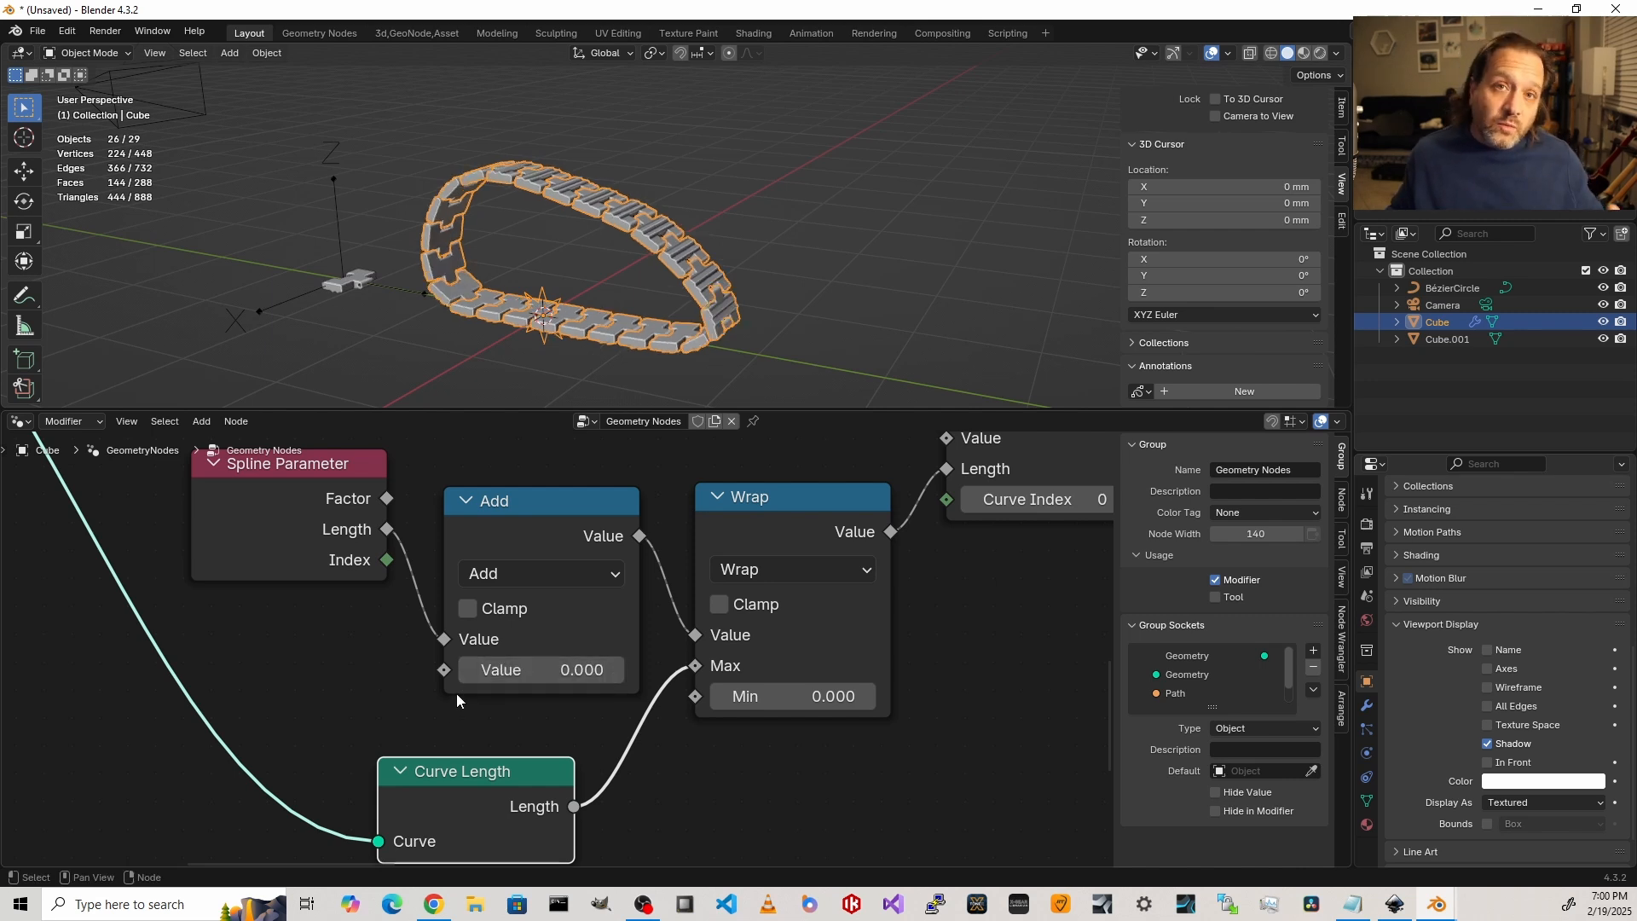
Step: Add a Simulation zone in the empty area above the path nodes and space its input and output nodes apart
scroll(442, 689, down, 7)
scroll(437, 674, up, 1)
middle_drag(426, 635, 599, 457)
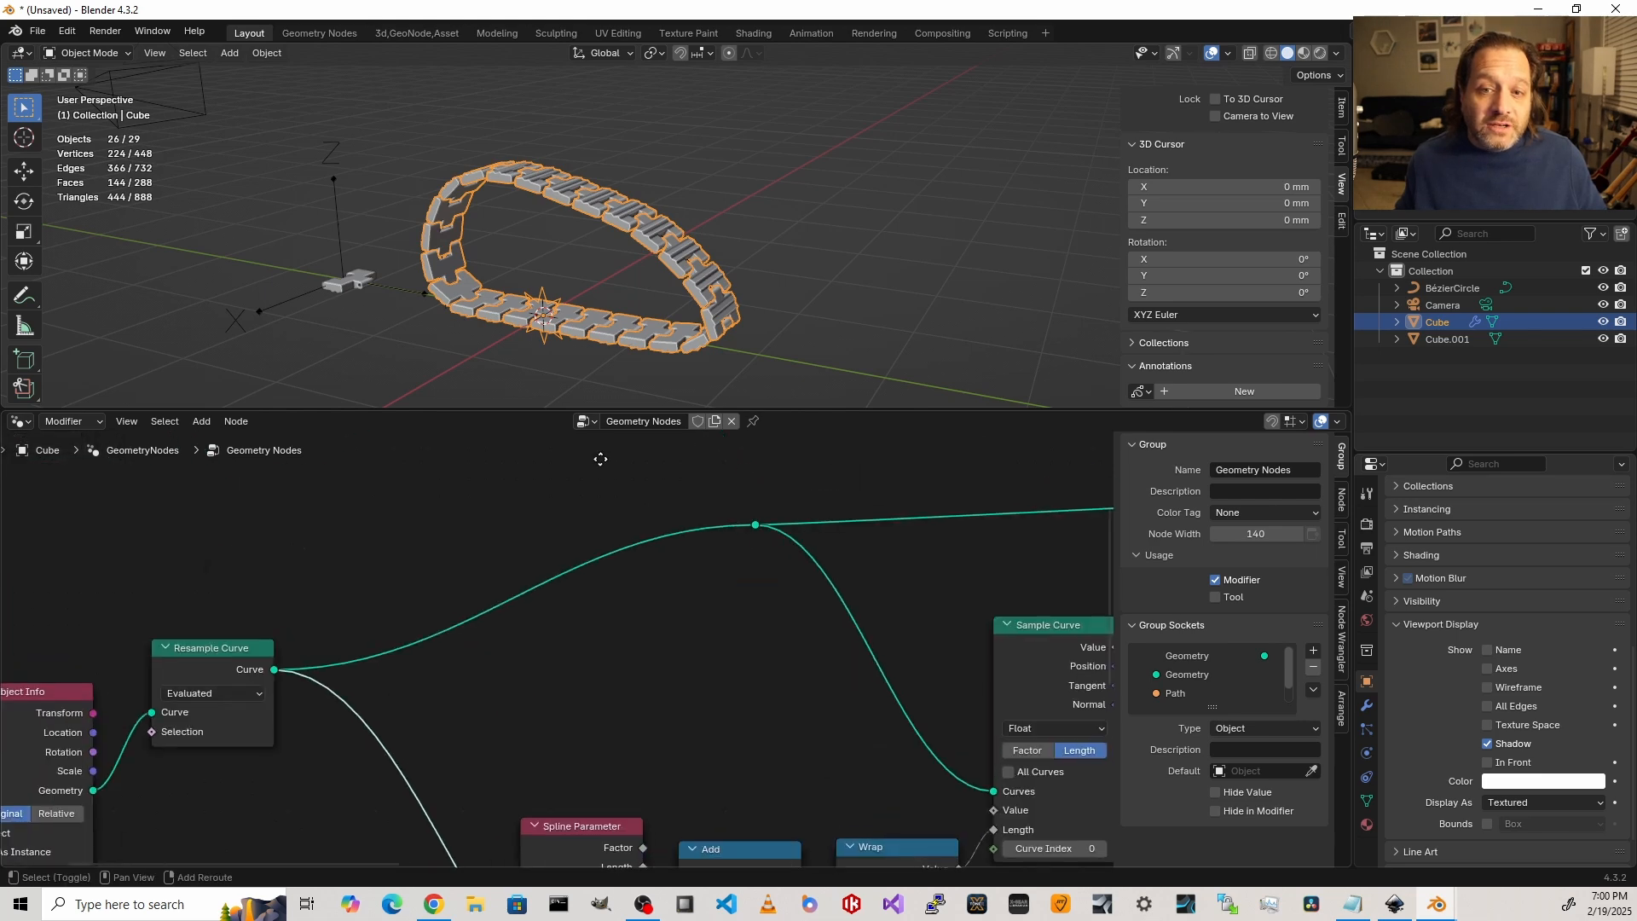
scroll(503, 511, down, 4)
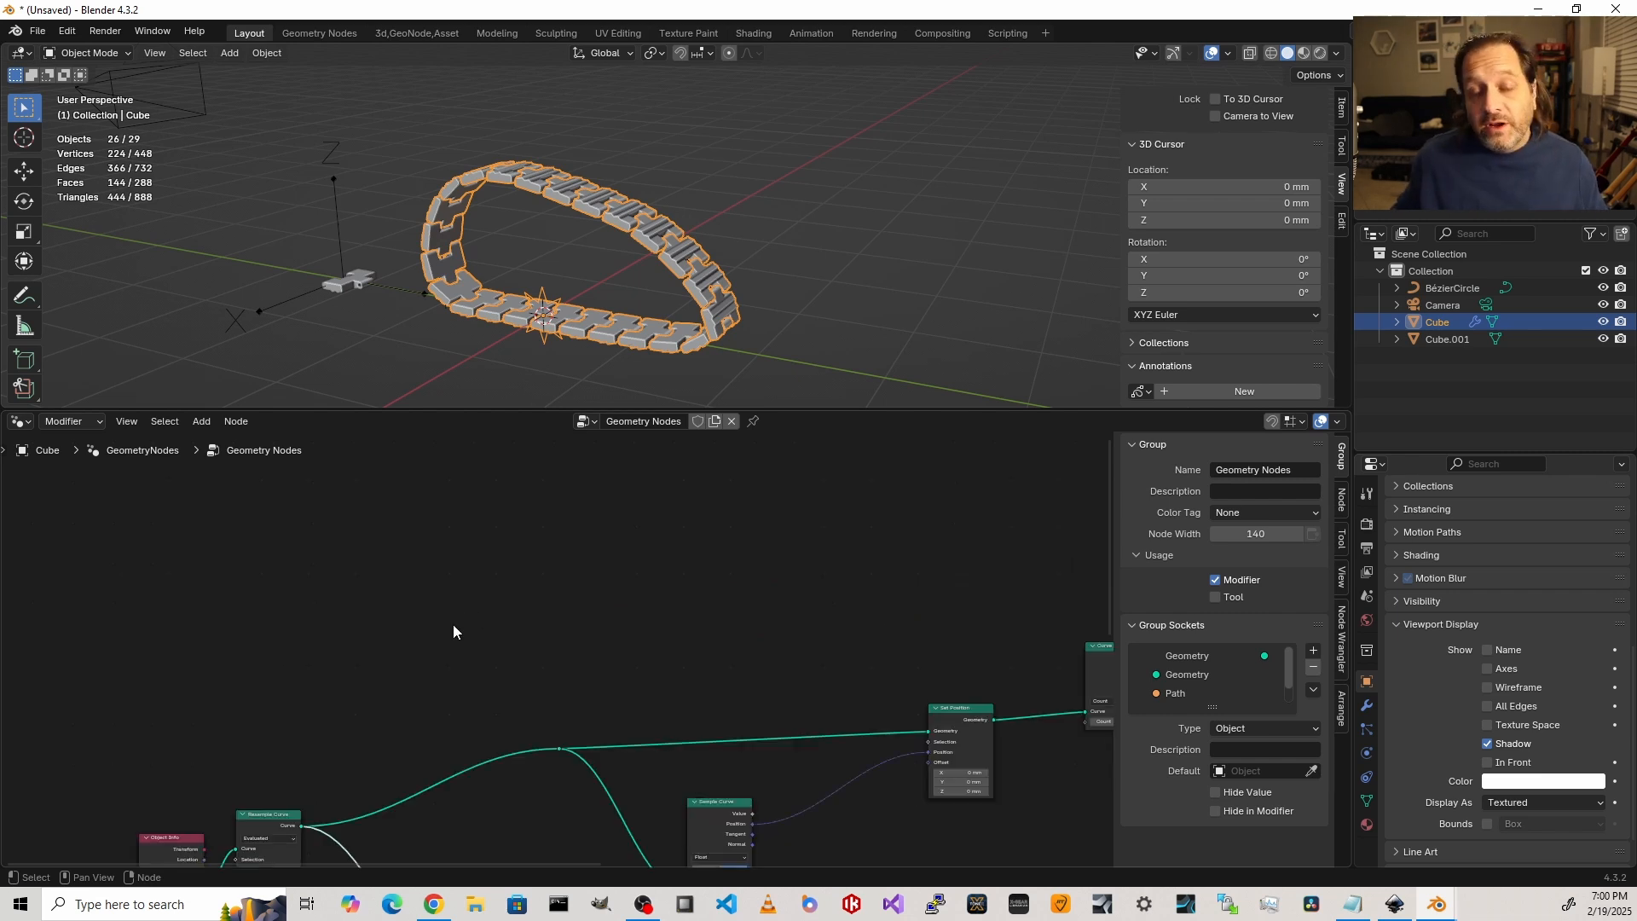
key(shift+a)
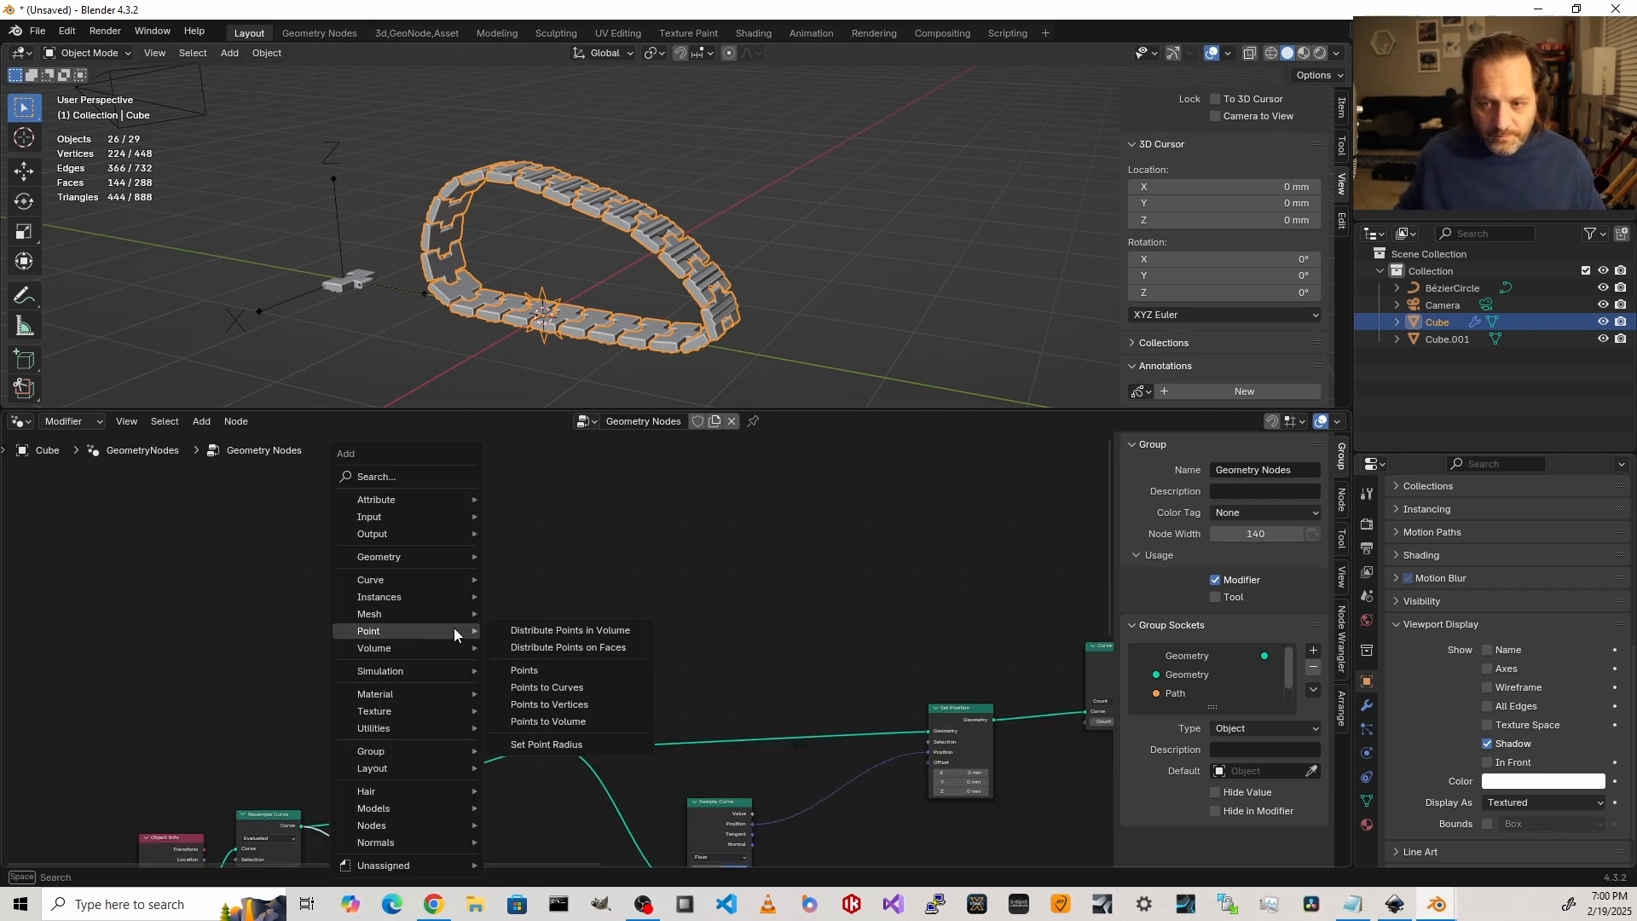
text(sim)
key(Return)
click(321, 564)
drag(423, 574, 805, 567)
middle_drag(395, 575, 502, 592)
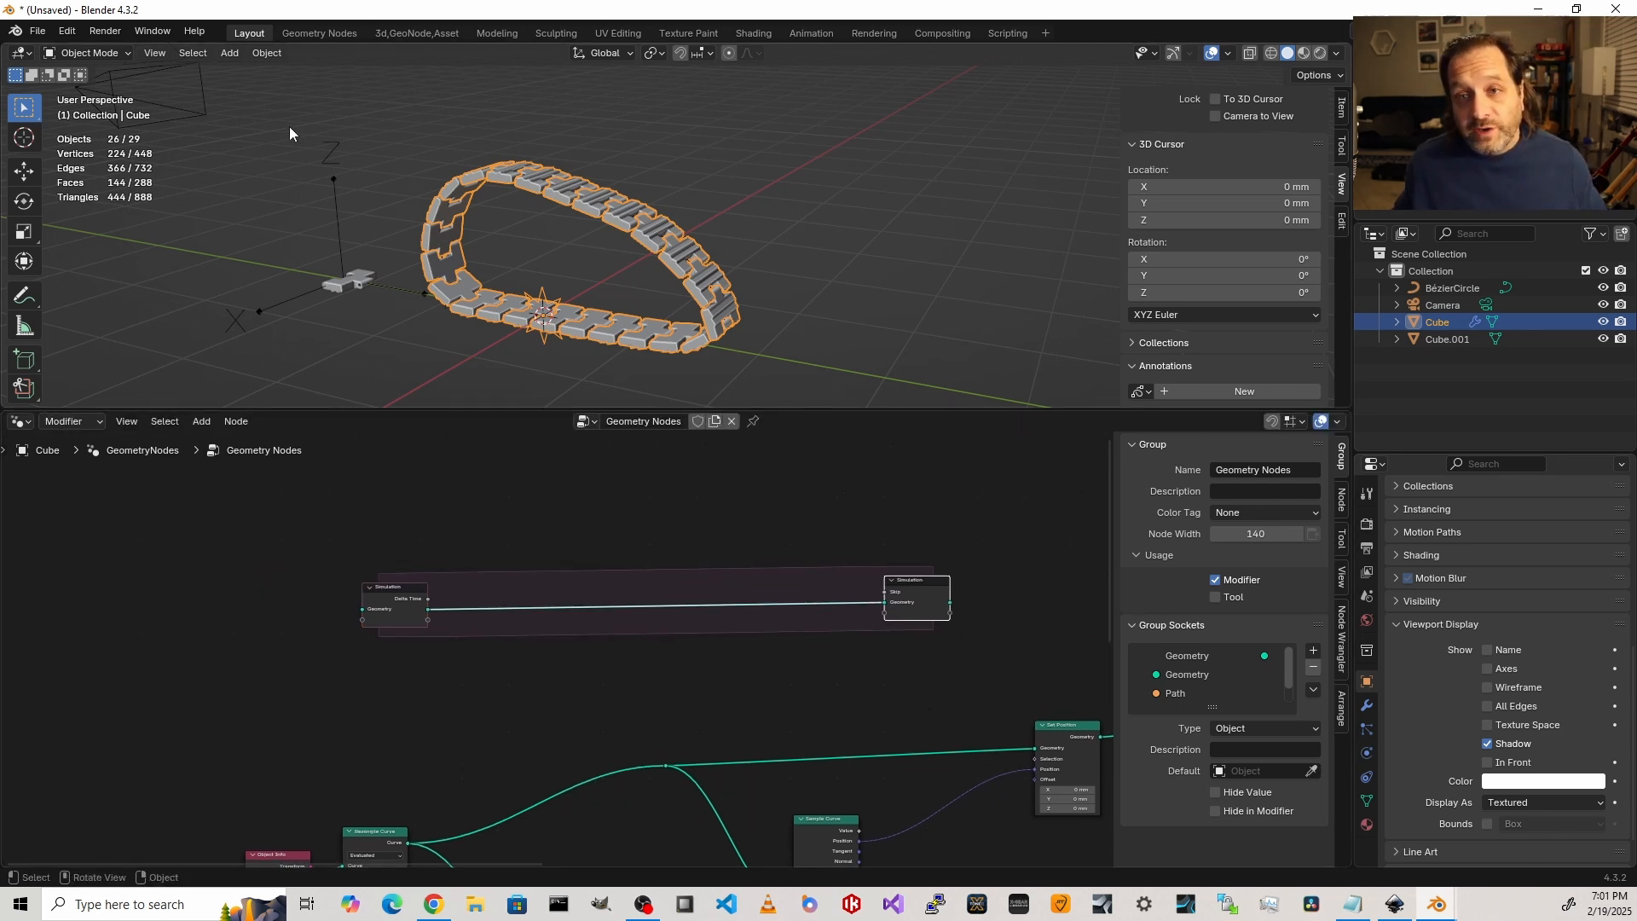
Step: Add Self Object and Object Info nodes before the Simulation zone and link Self Object into Object Info's Object input
key(shift+a)
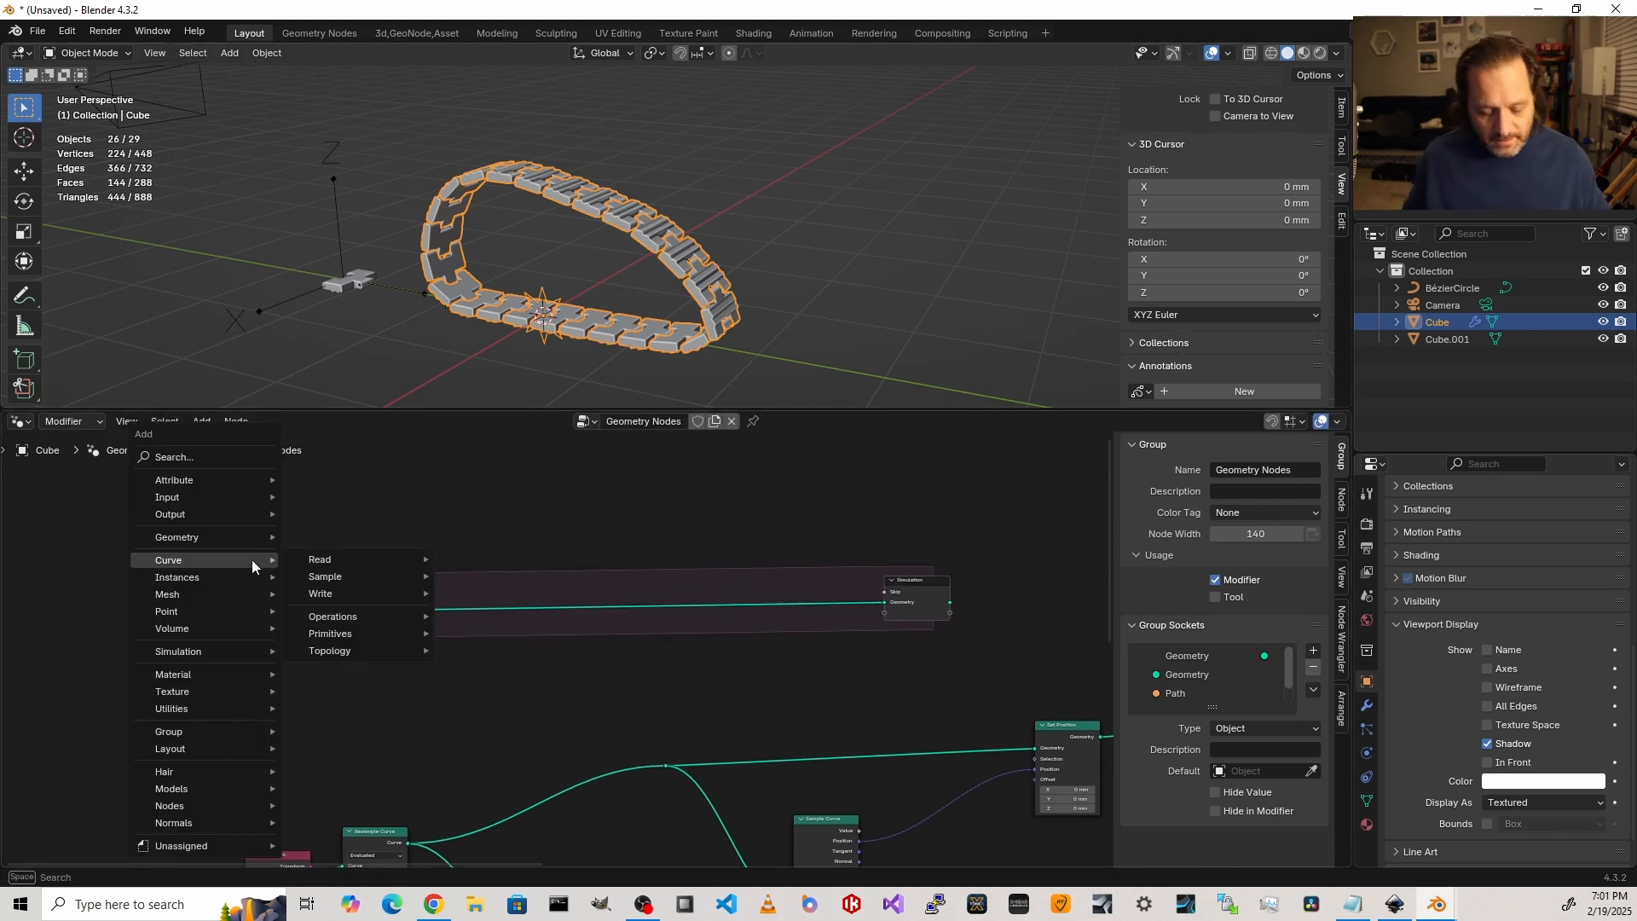
text(self)
key(Return)
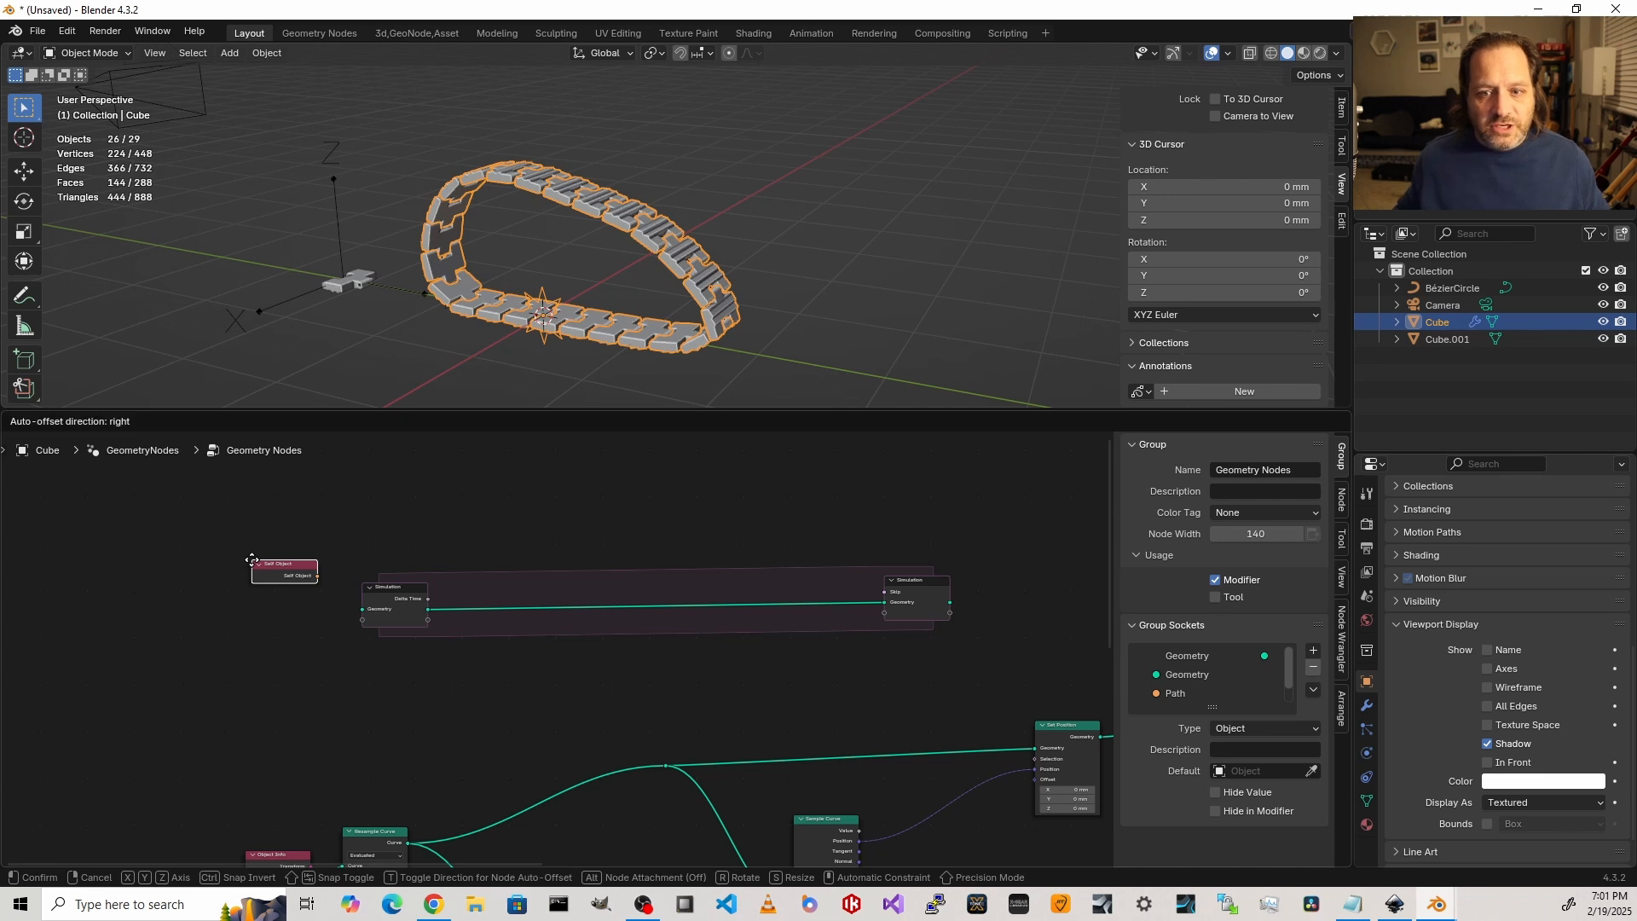
click(104, 573)
scroll(145, 588, up, 4)
key(shift+a)
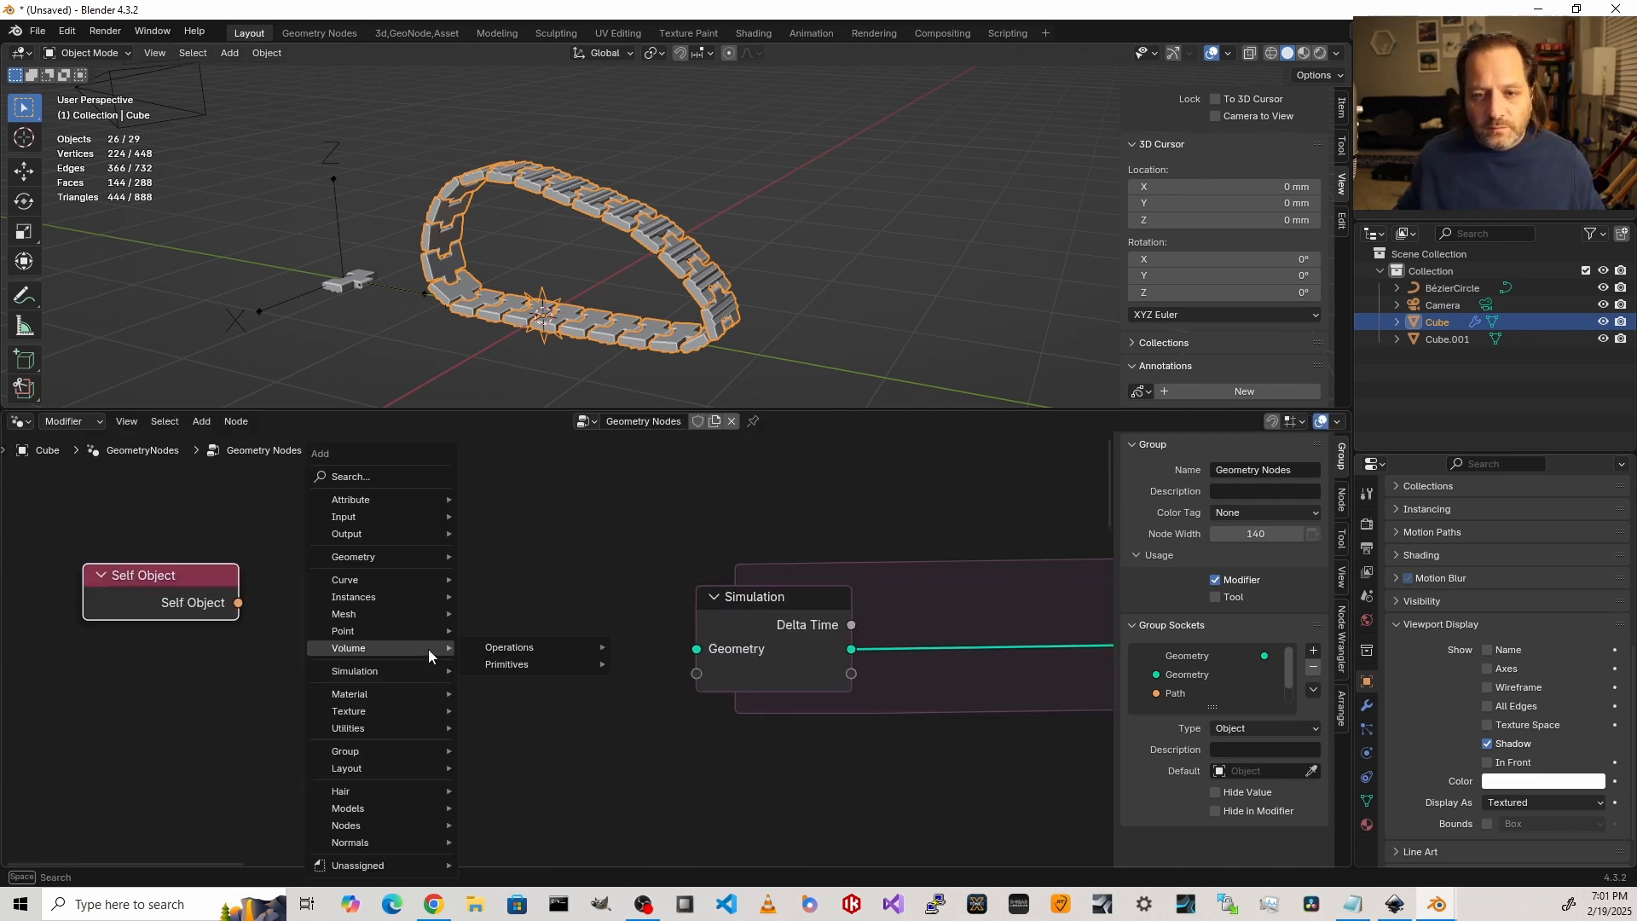
text(objec)
key(Return)
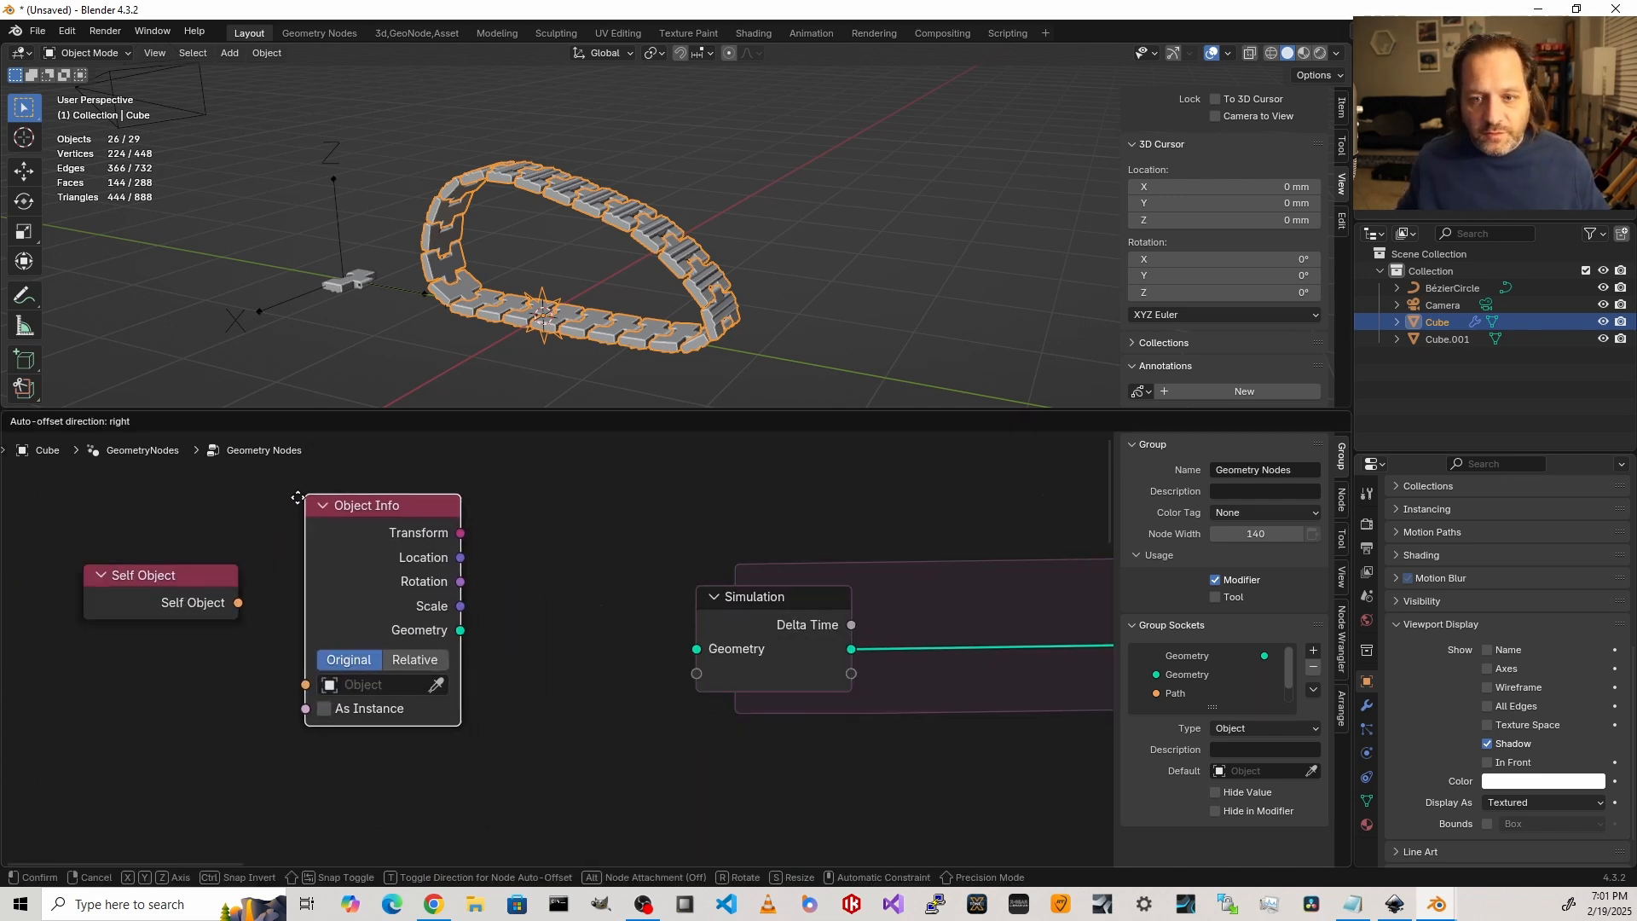
click(287, 524)
drag(238, 603, 292, 692)
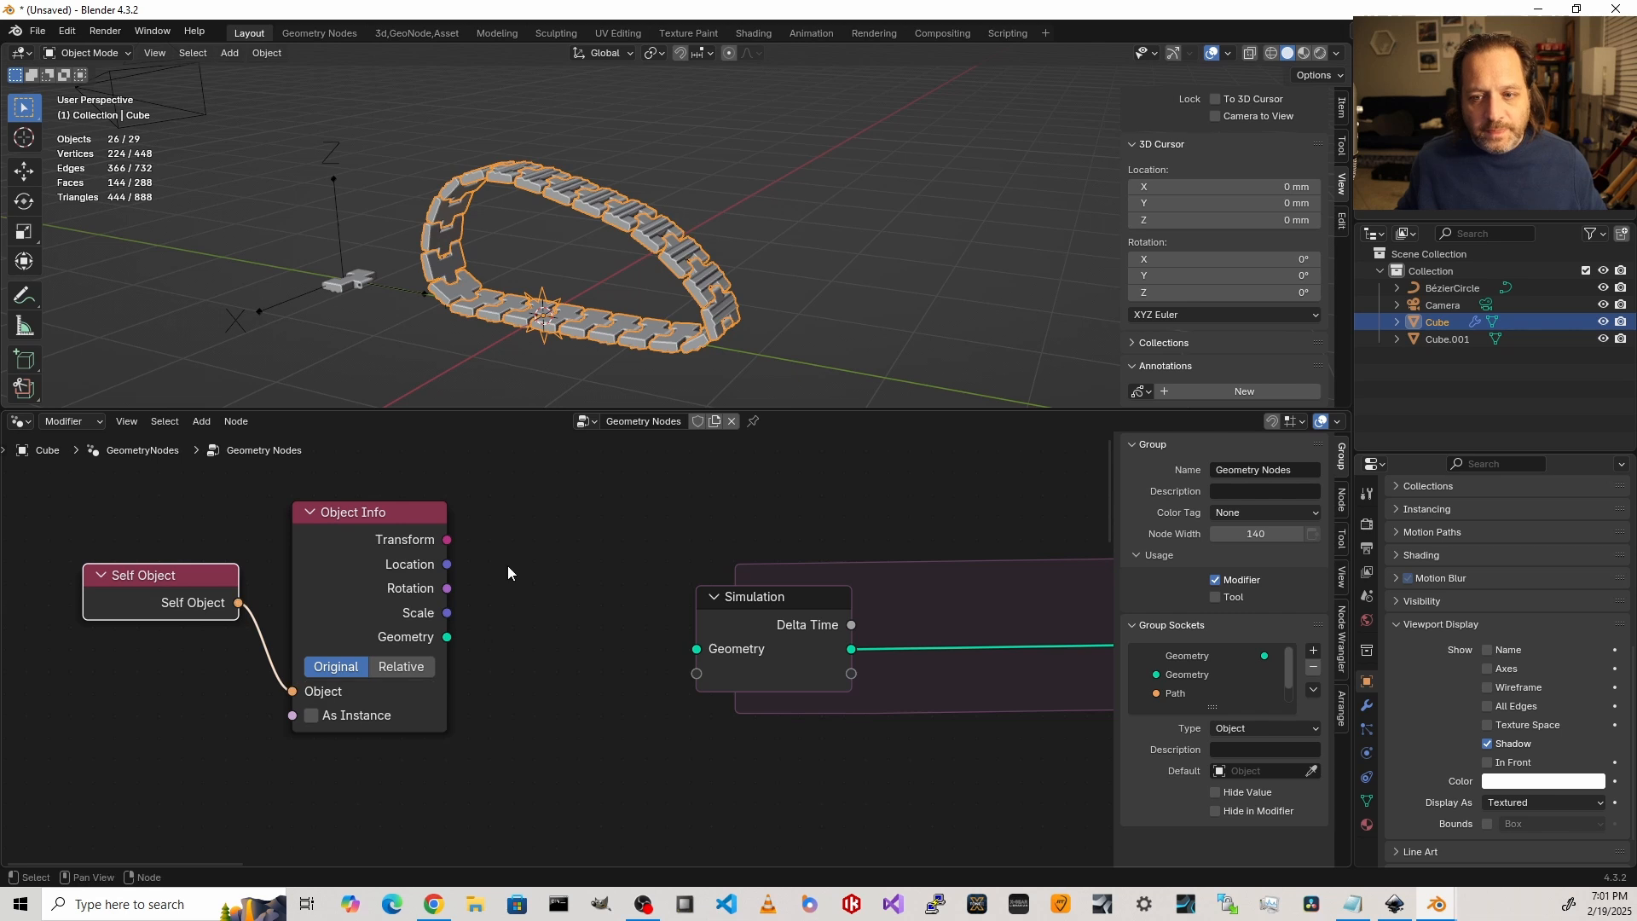
Step: Link the new Object Info's Transform to the Simulation input as a new state and to the Simulation output's Transform
drag(447, 539, 702, 684)
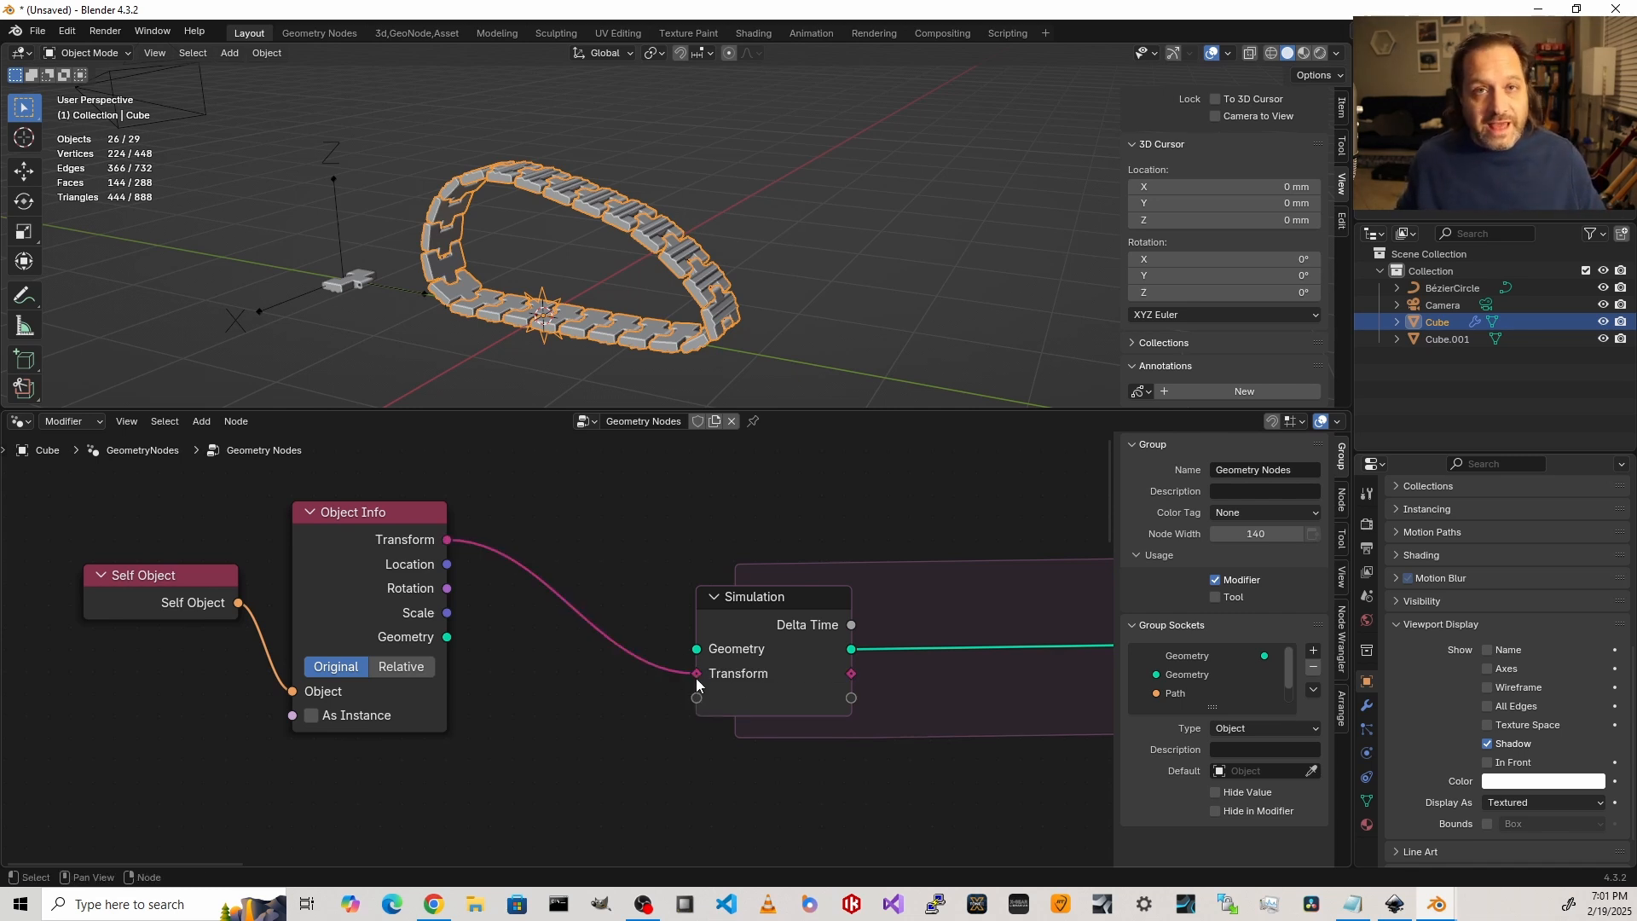
middle_drag(692, 667, 669, 663)
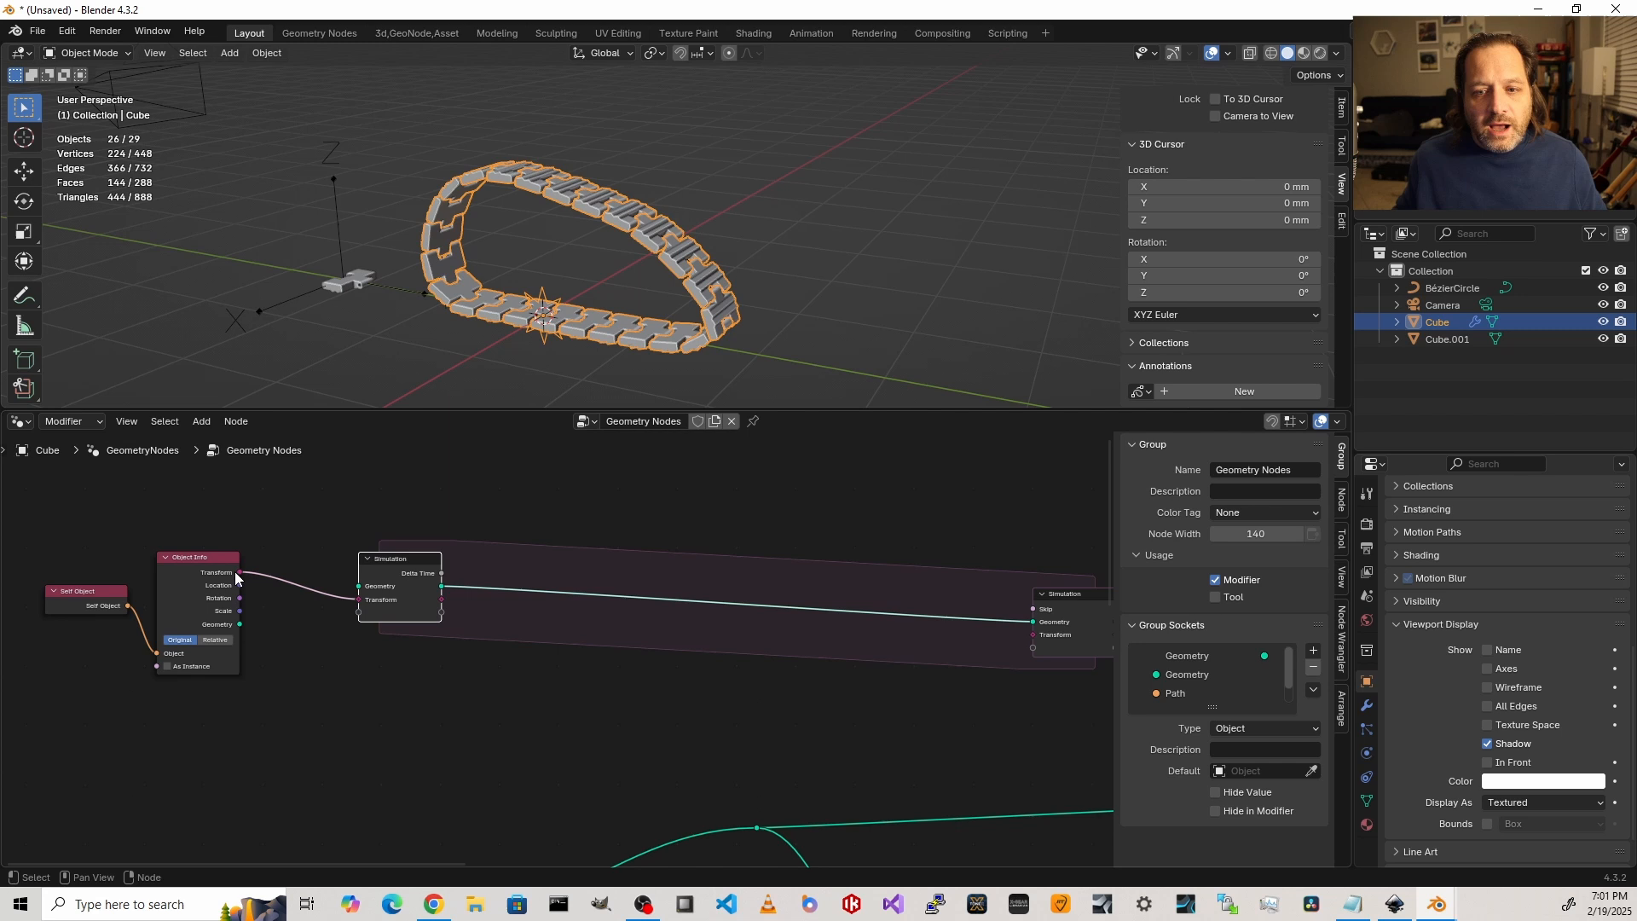
drag(240, 574, 1029, 636)
Step: Add a reroute to the Transform link running to the Simulation output and arrange it below the Simulation input node
shift+right_drag(1020, 632, 1005, 641)
key(g)
click(351, 656)
drag(405, 559, 373, 540)
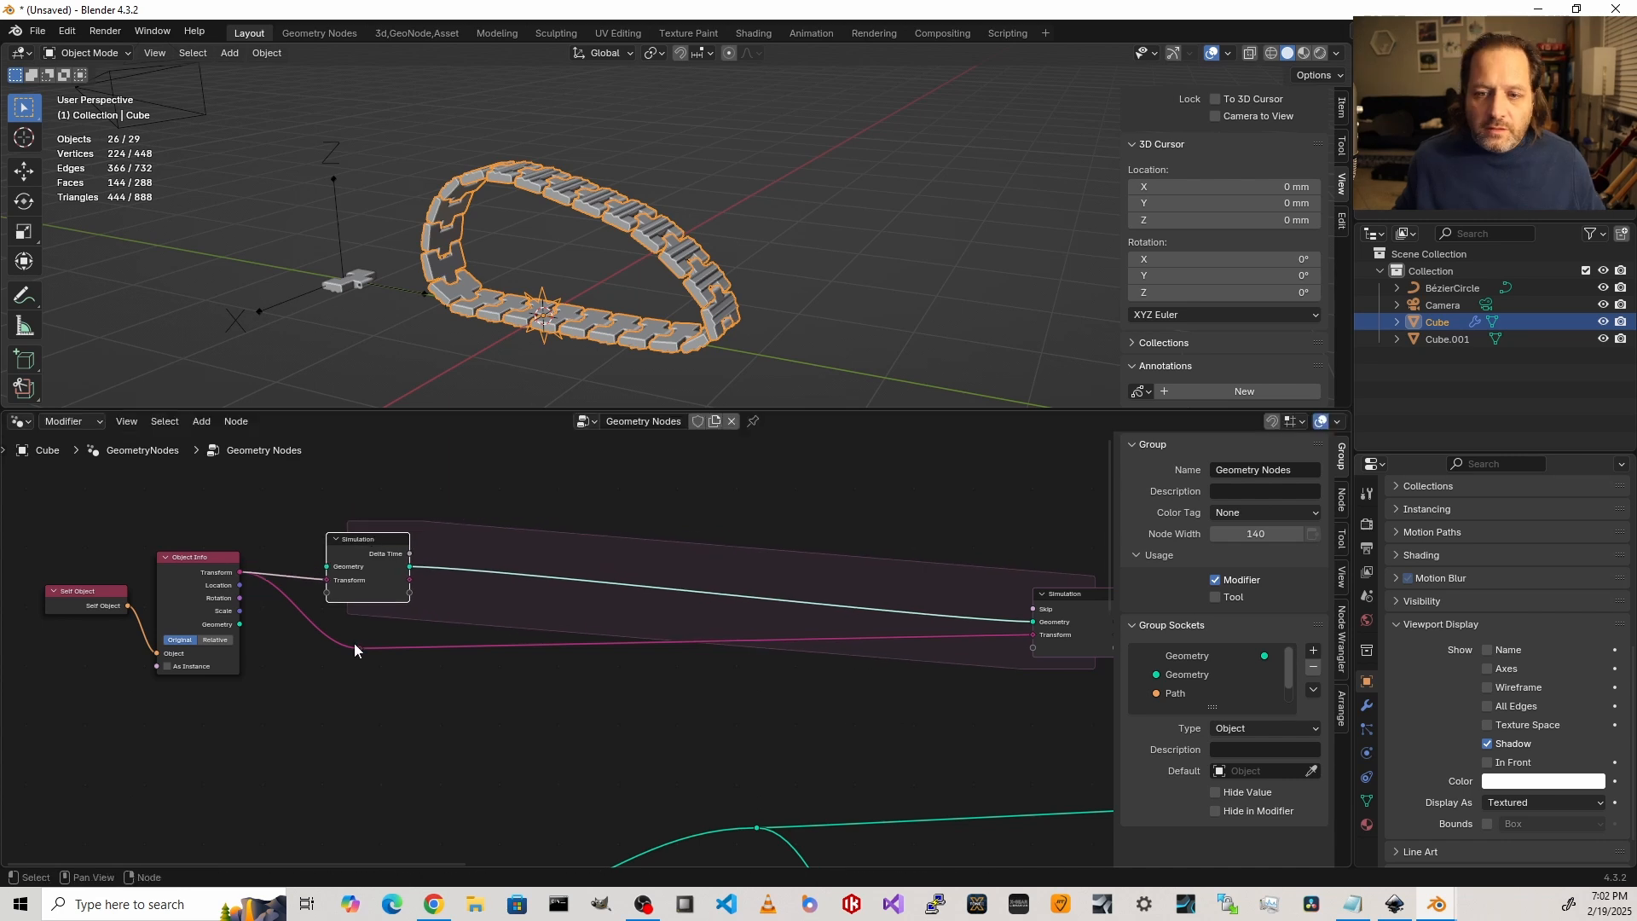
key(g)
click(360, 556)
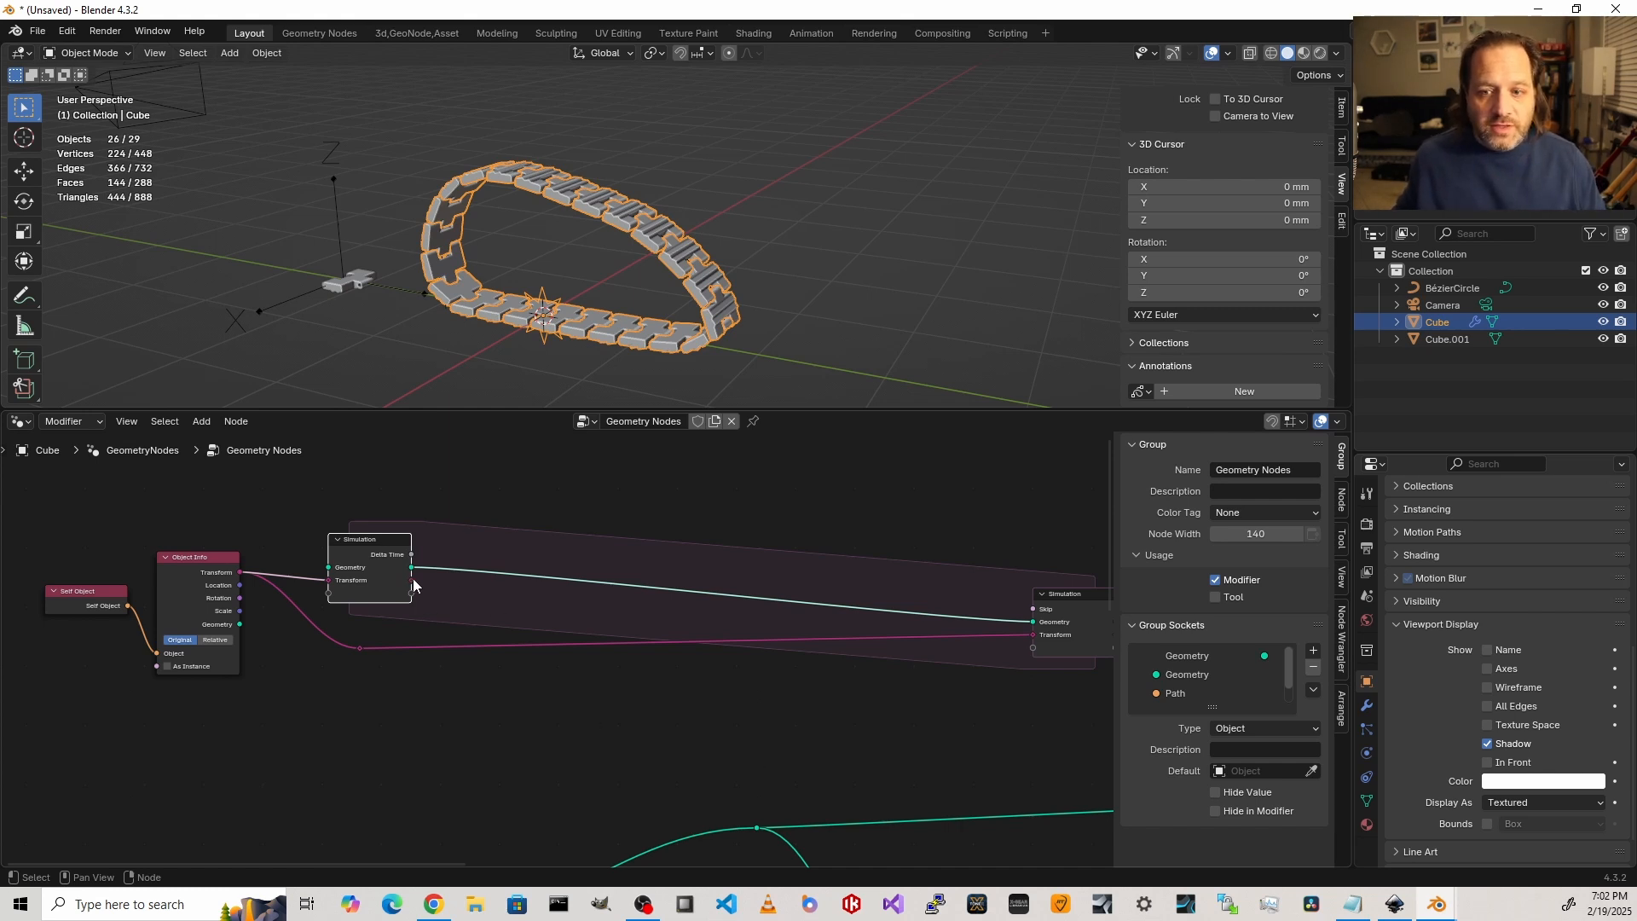
drag(412, 581, 447, 579)
right_click(447, 580)
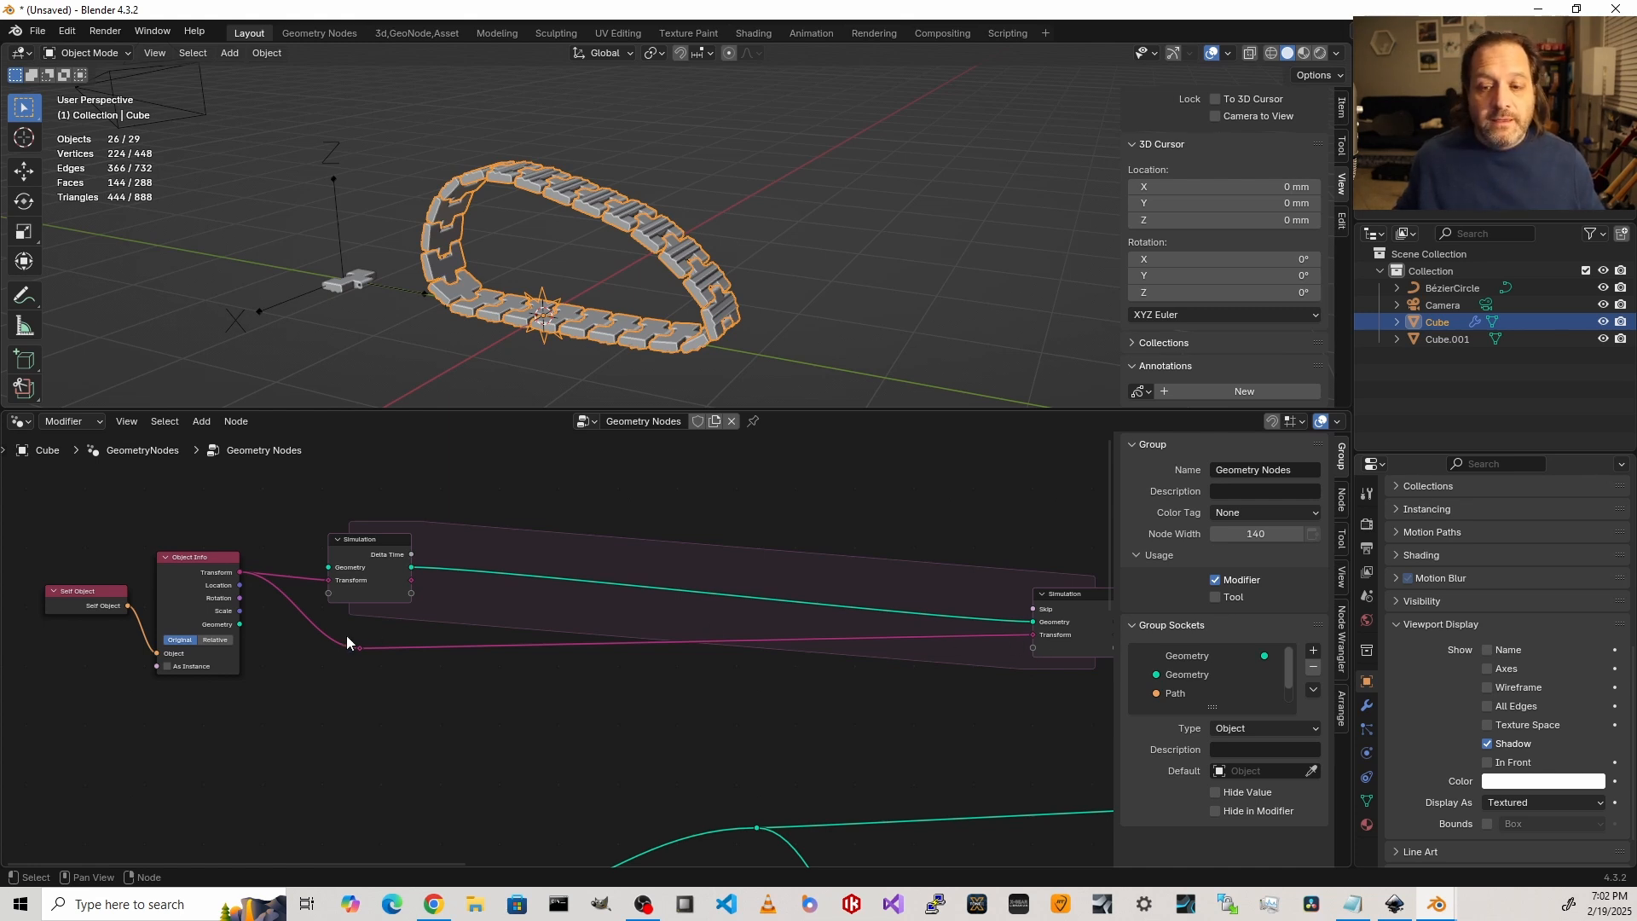
drag(339, 624, 382, 662)
click(365, 658)
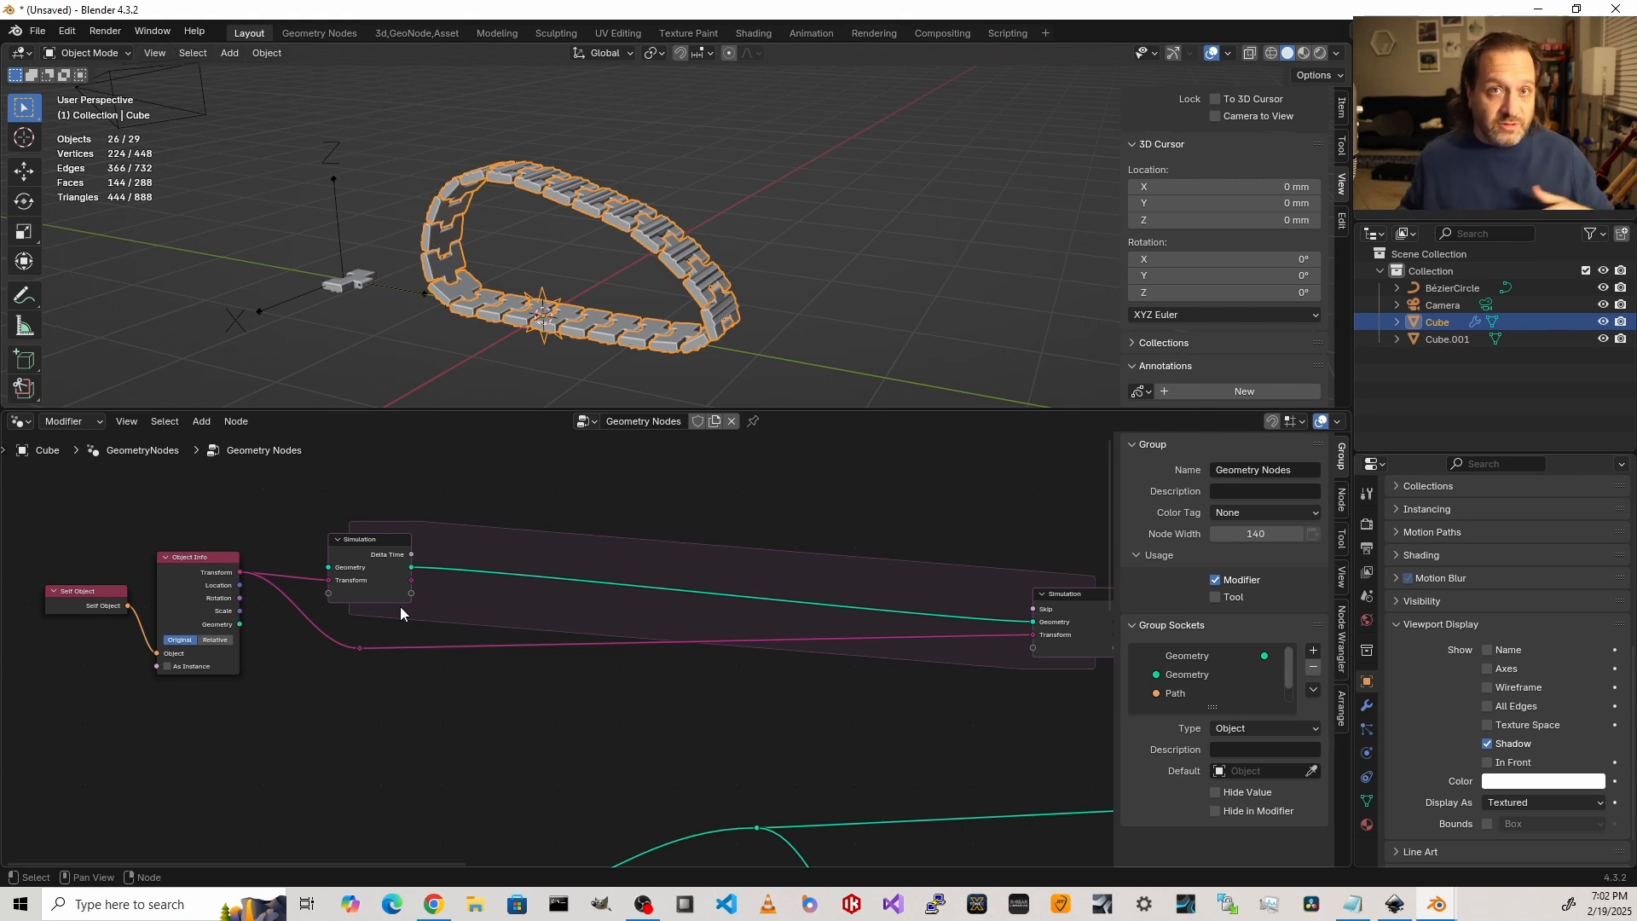
Step: Shift the Simulation input node away from the reroute and add an Invert Matrix node fed by its Transform output
drag(400, 606, 375, 561)
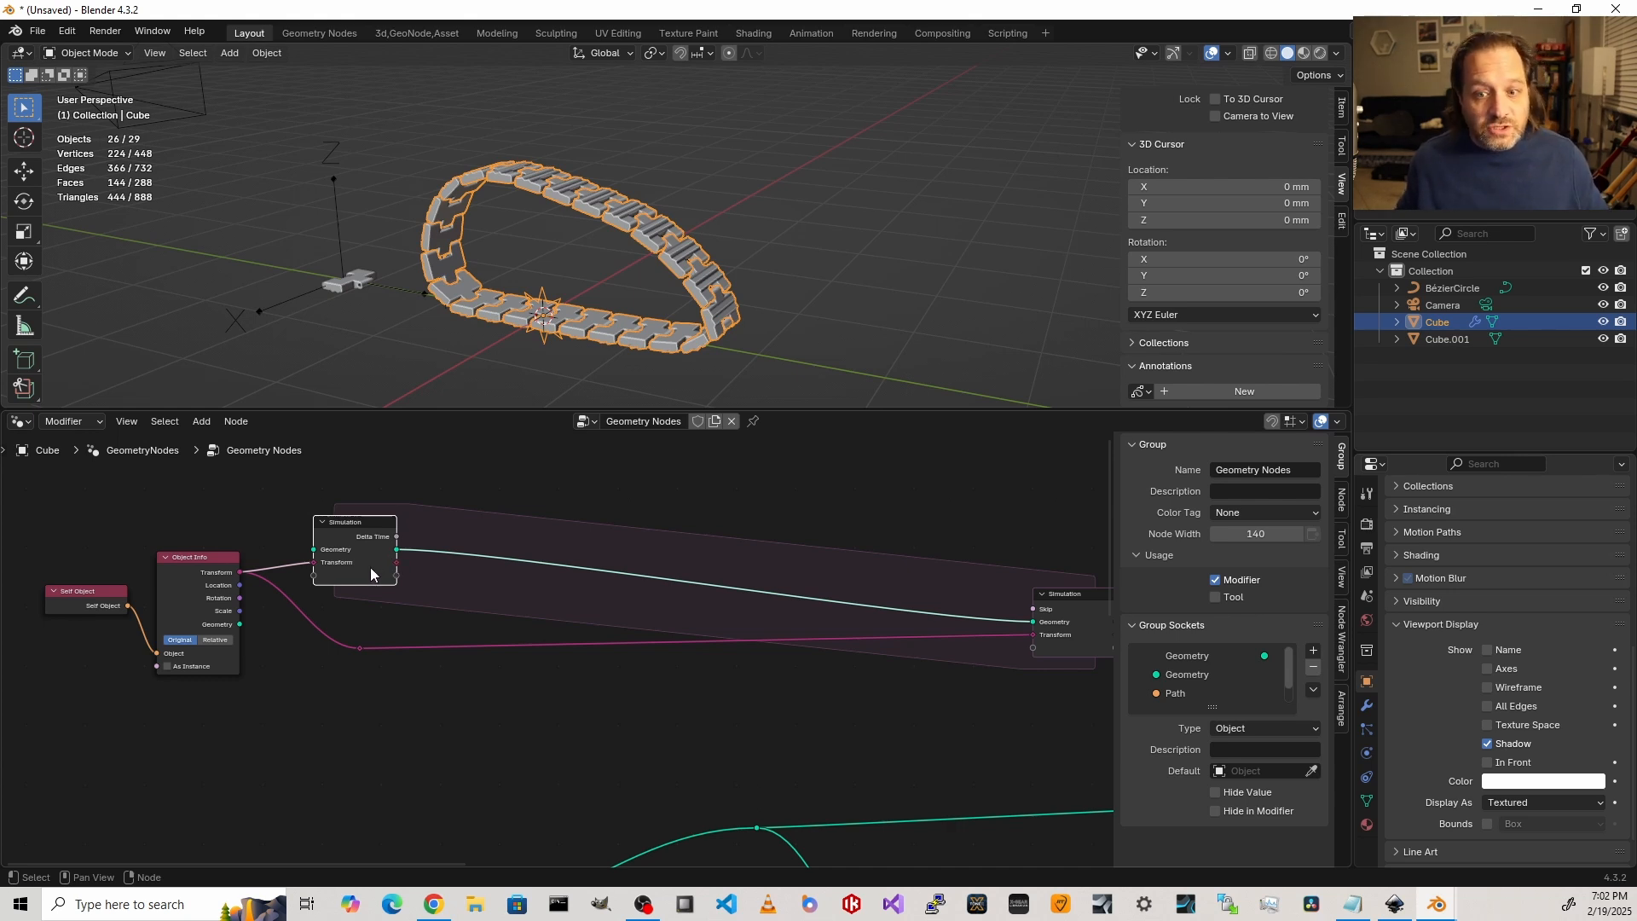
drag(397, 562, 470, 601)
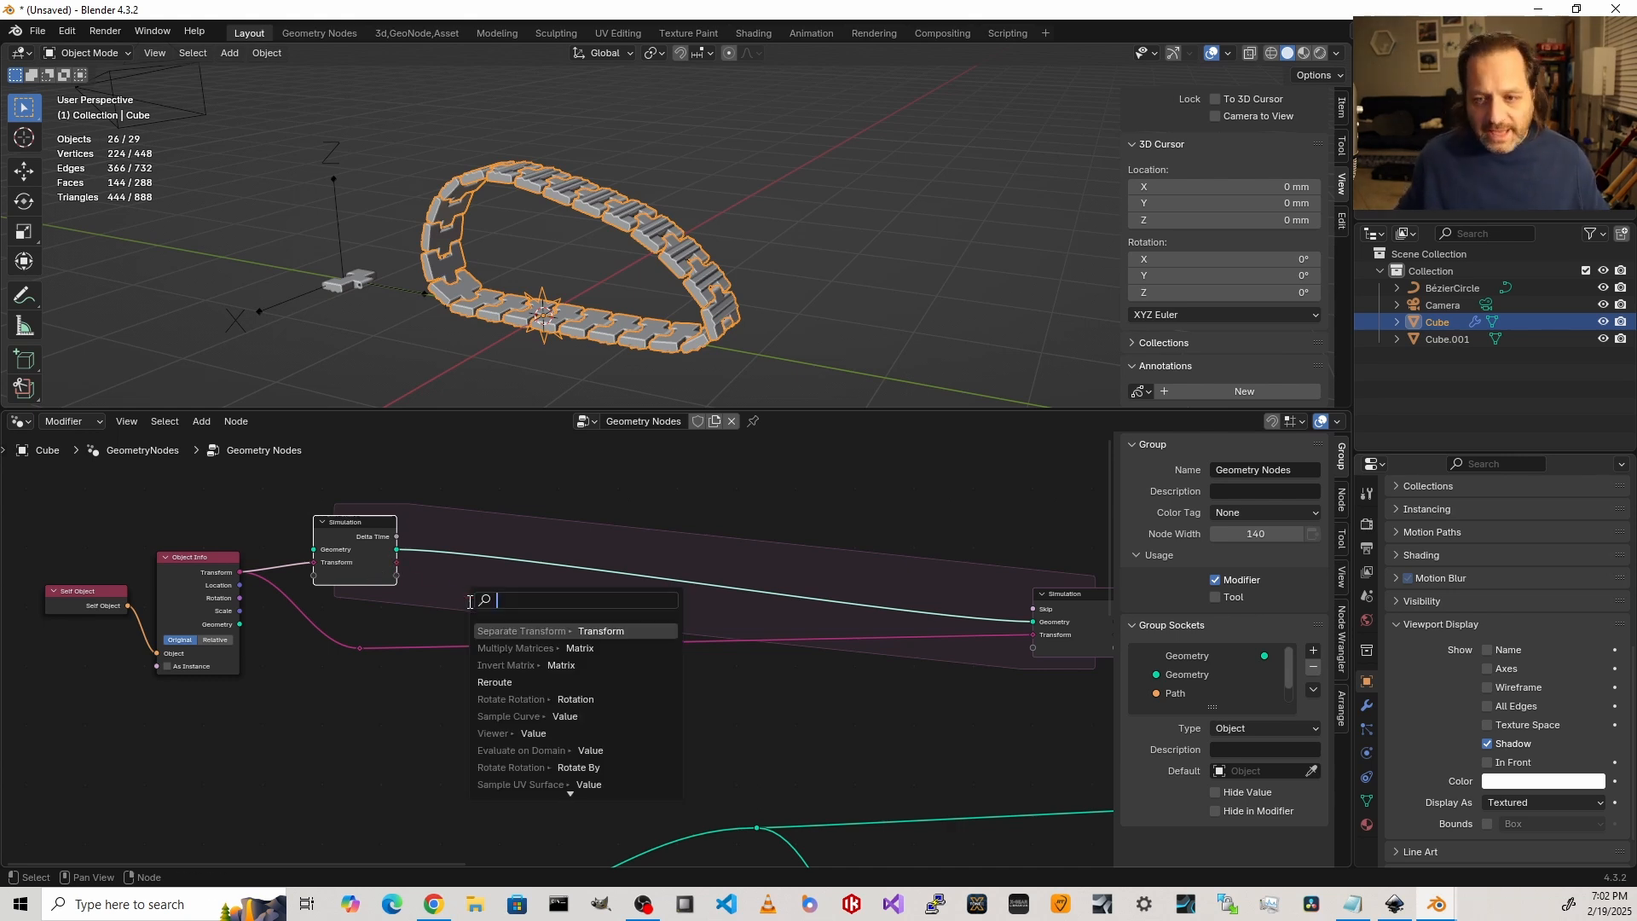
text(inv)
key(Return)
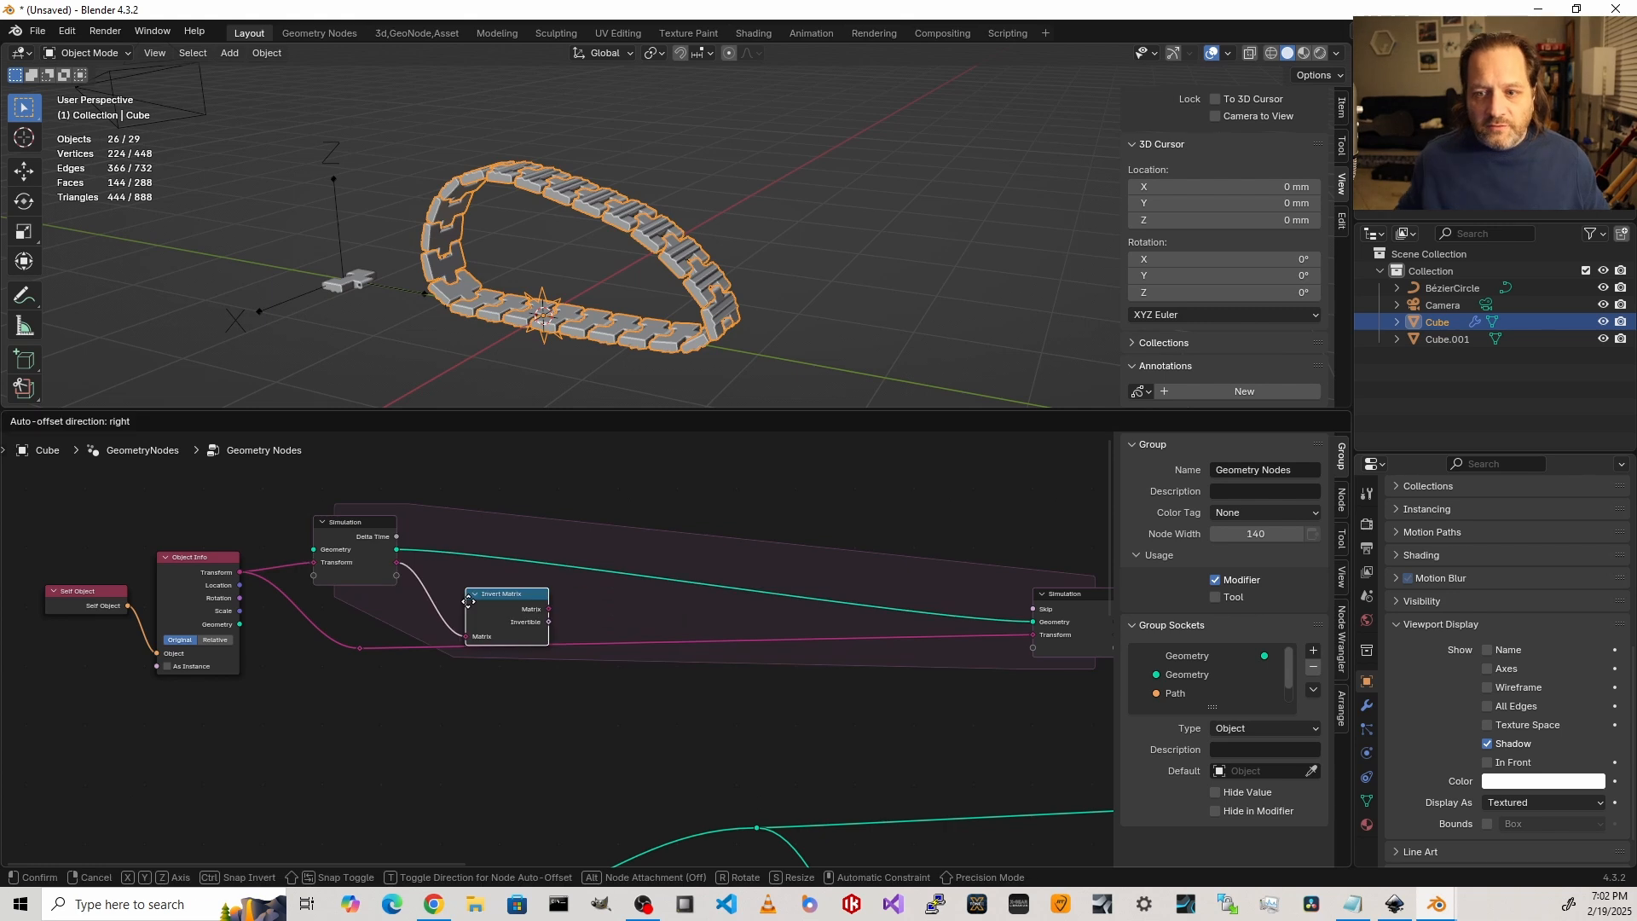
click(436, 586)
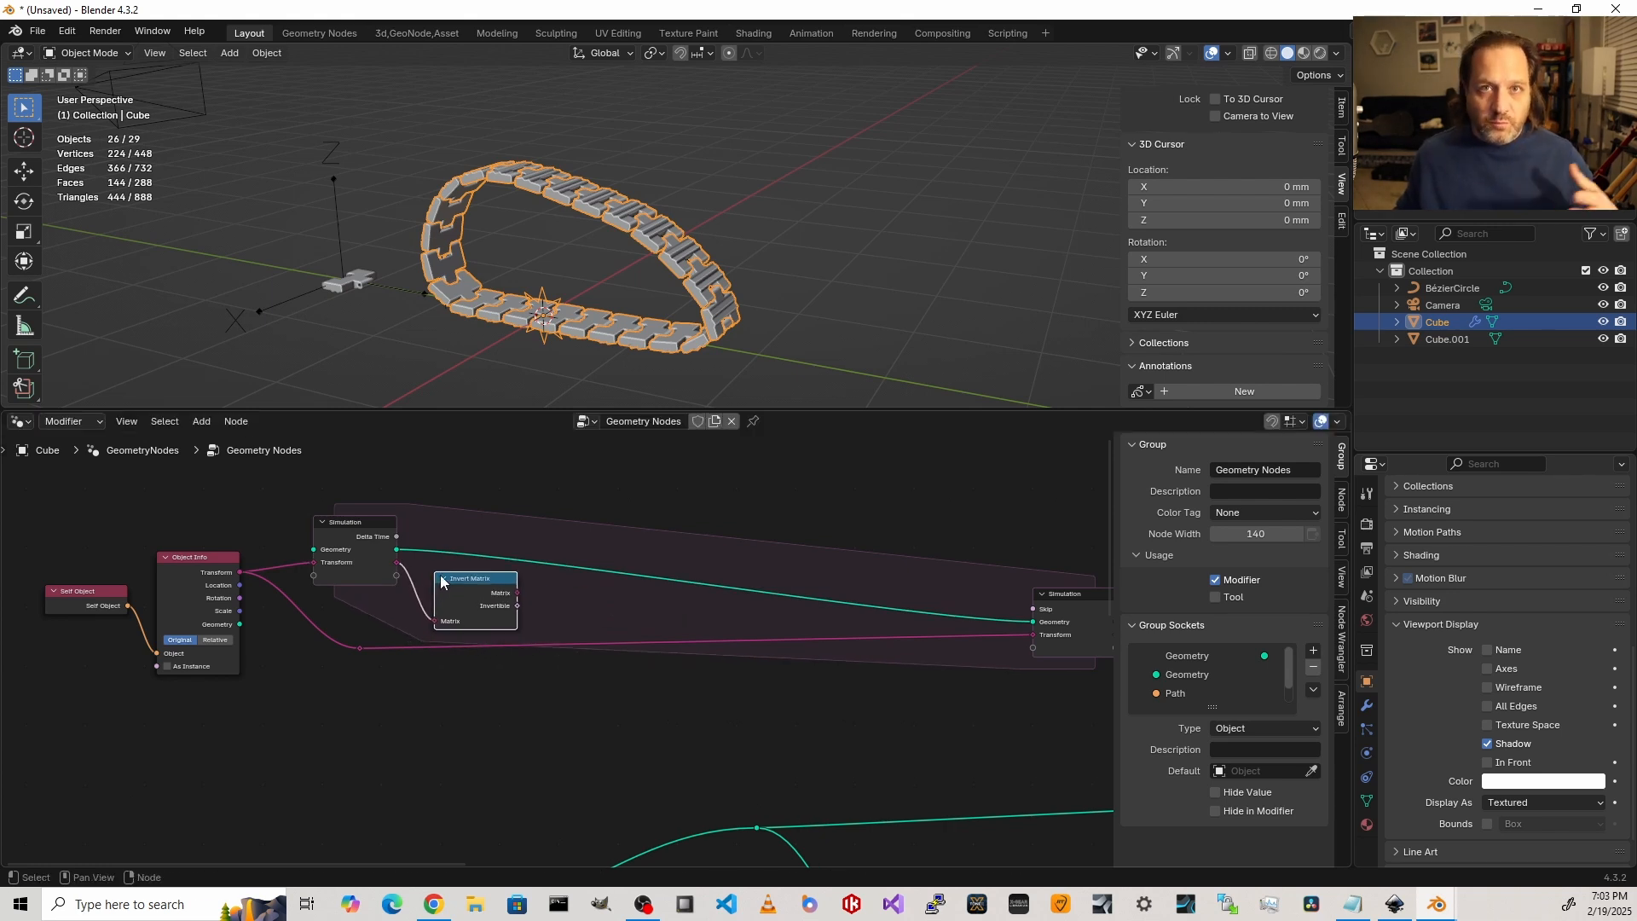
Step: Add a Multiply Matrices node inside the Simulation zone, fed by the Invert Matrix node's Matrix output
shift+middle_drag(501, 593, 433, 567)
drag(432, 568, 509, 597)
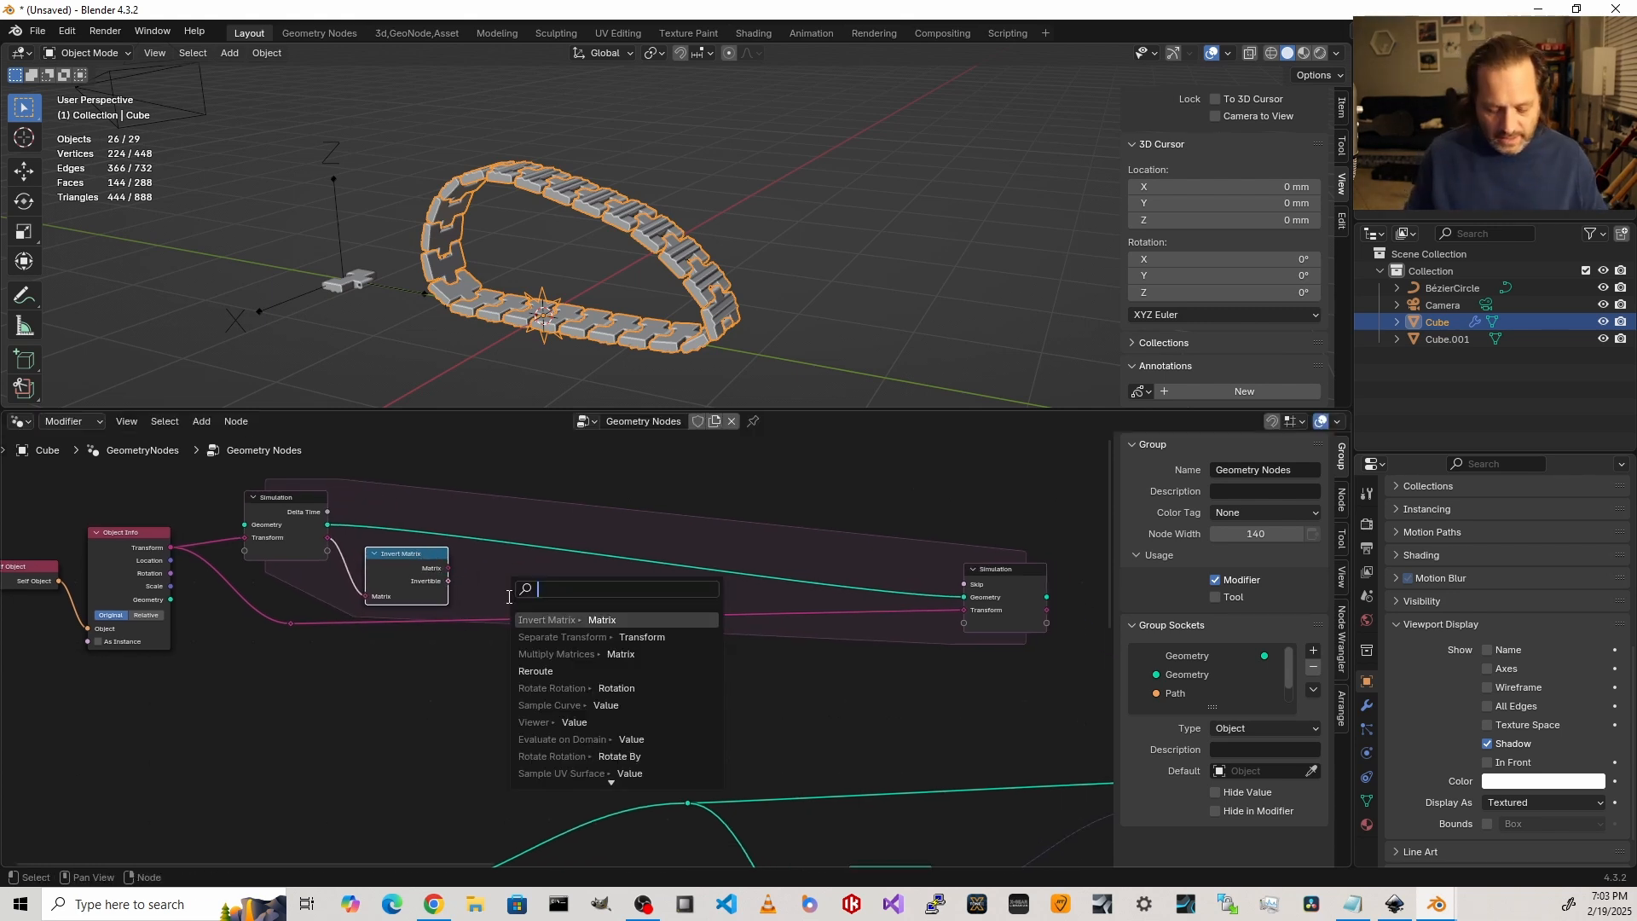
text(mult)
key(Return)
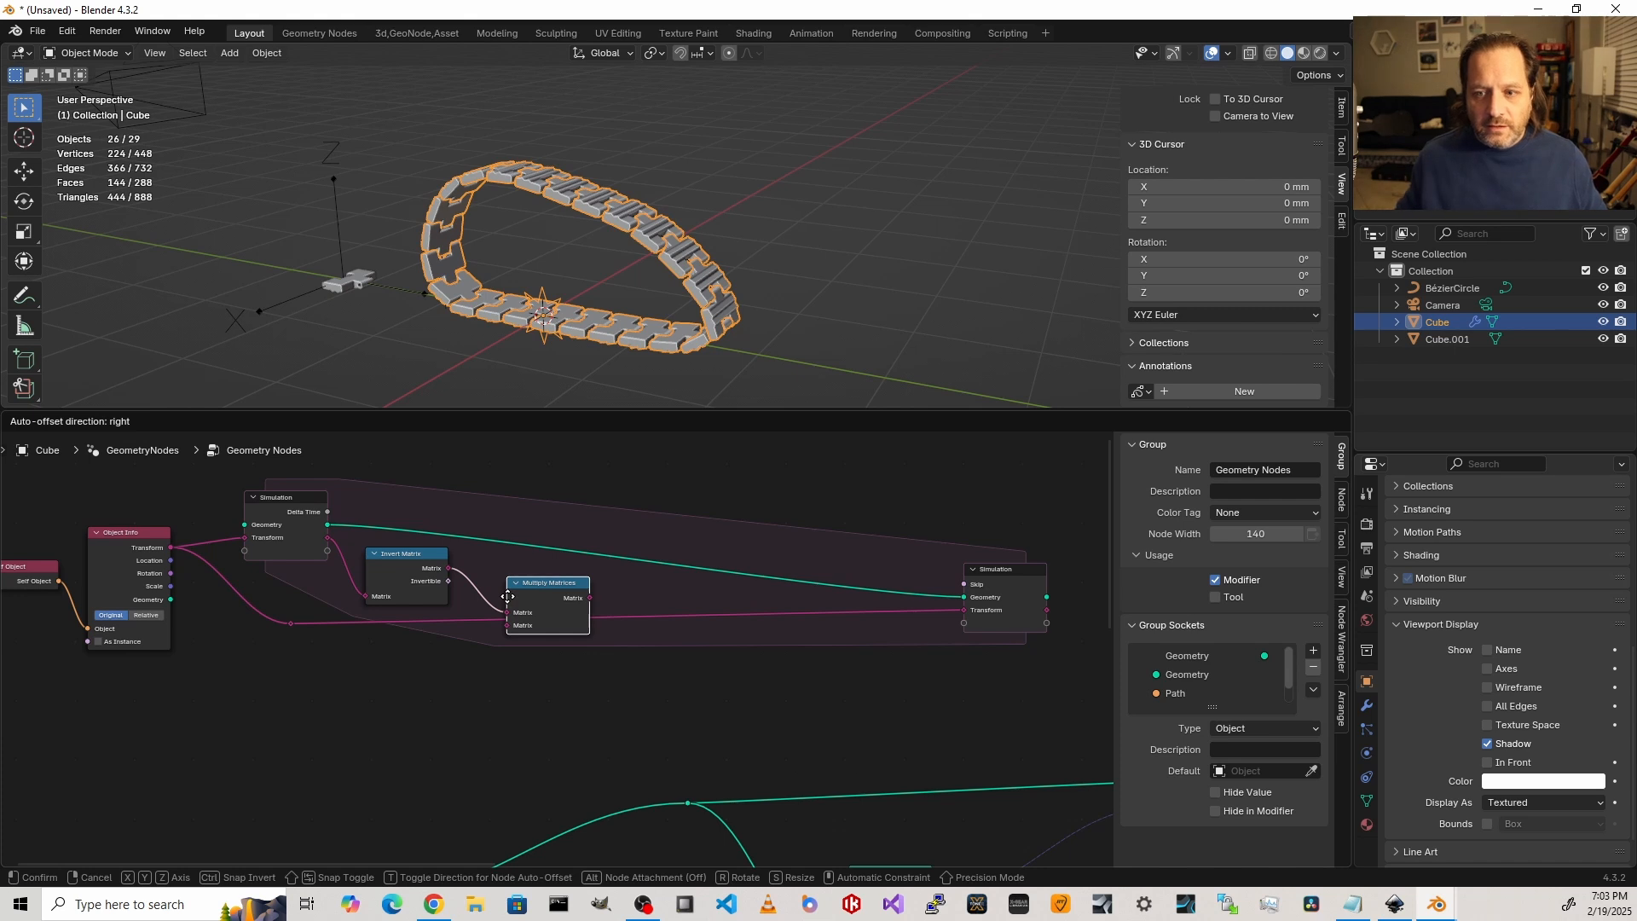
click(504, 597)
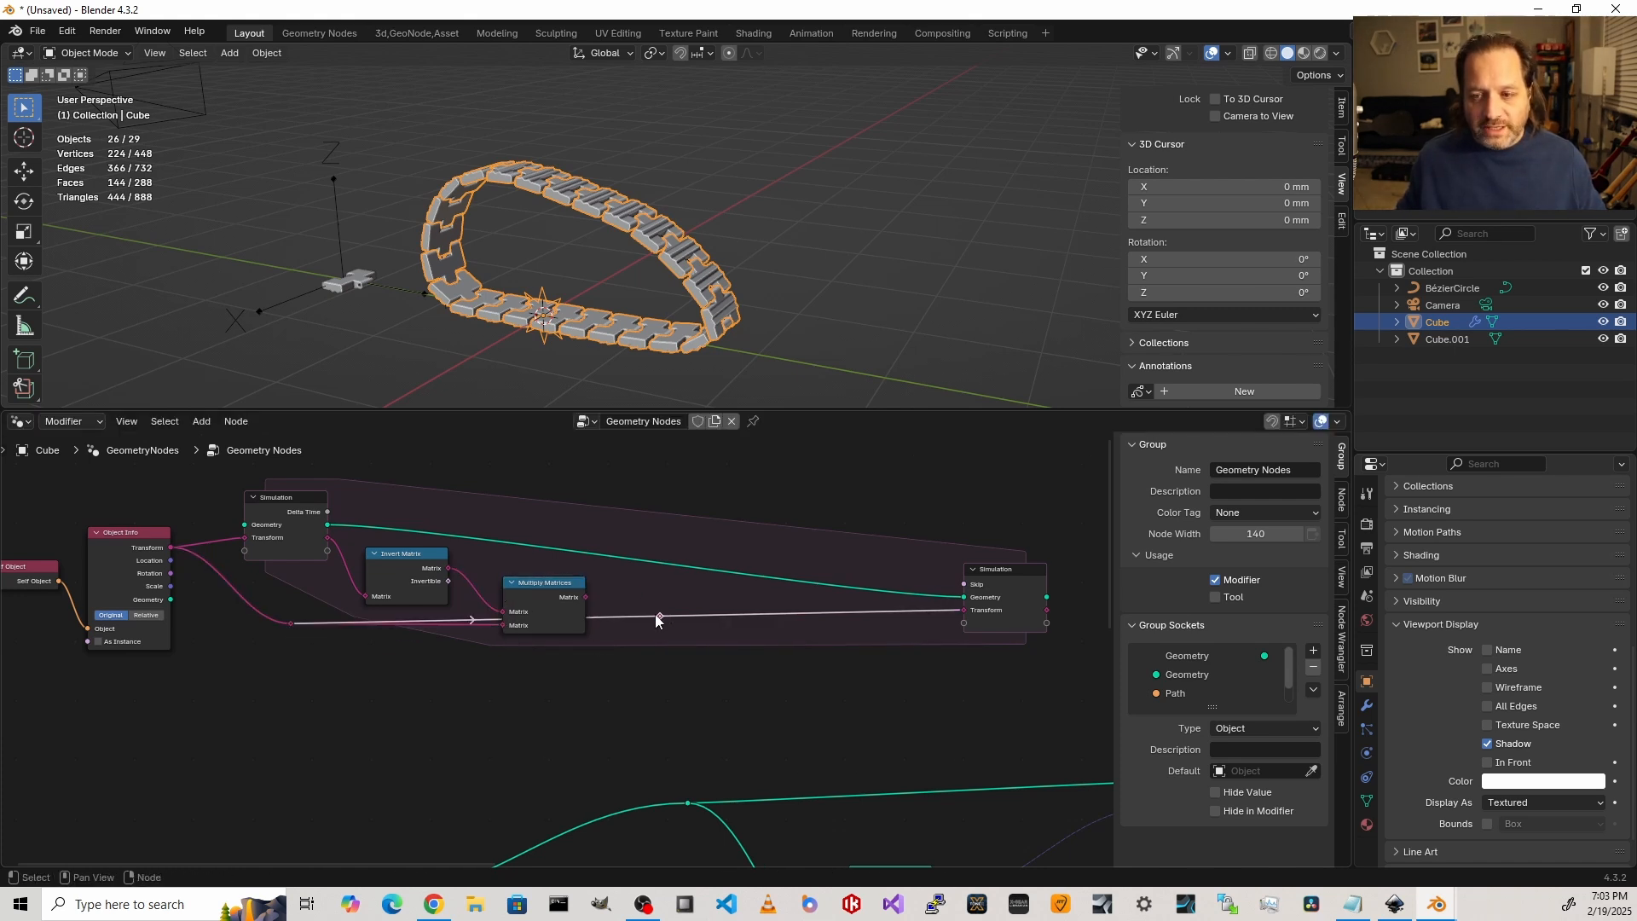
Step: Route the Transform link through two reroutes below the matrix nodes and raise the Simulation output node level with the input node
drag(659, 617, 414, 694)
shift+right_drag(546, 665, 549, 707)
middle_drag(597, 682, 369, 678)
drag(323, 681, 603, 682)
drag(771, 565, 782, 488)
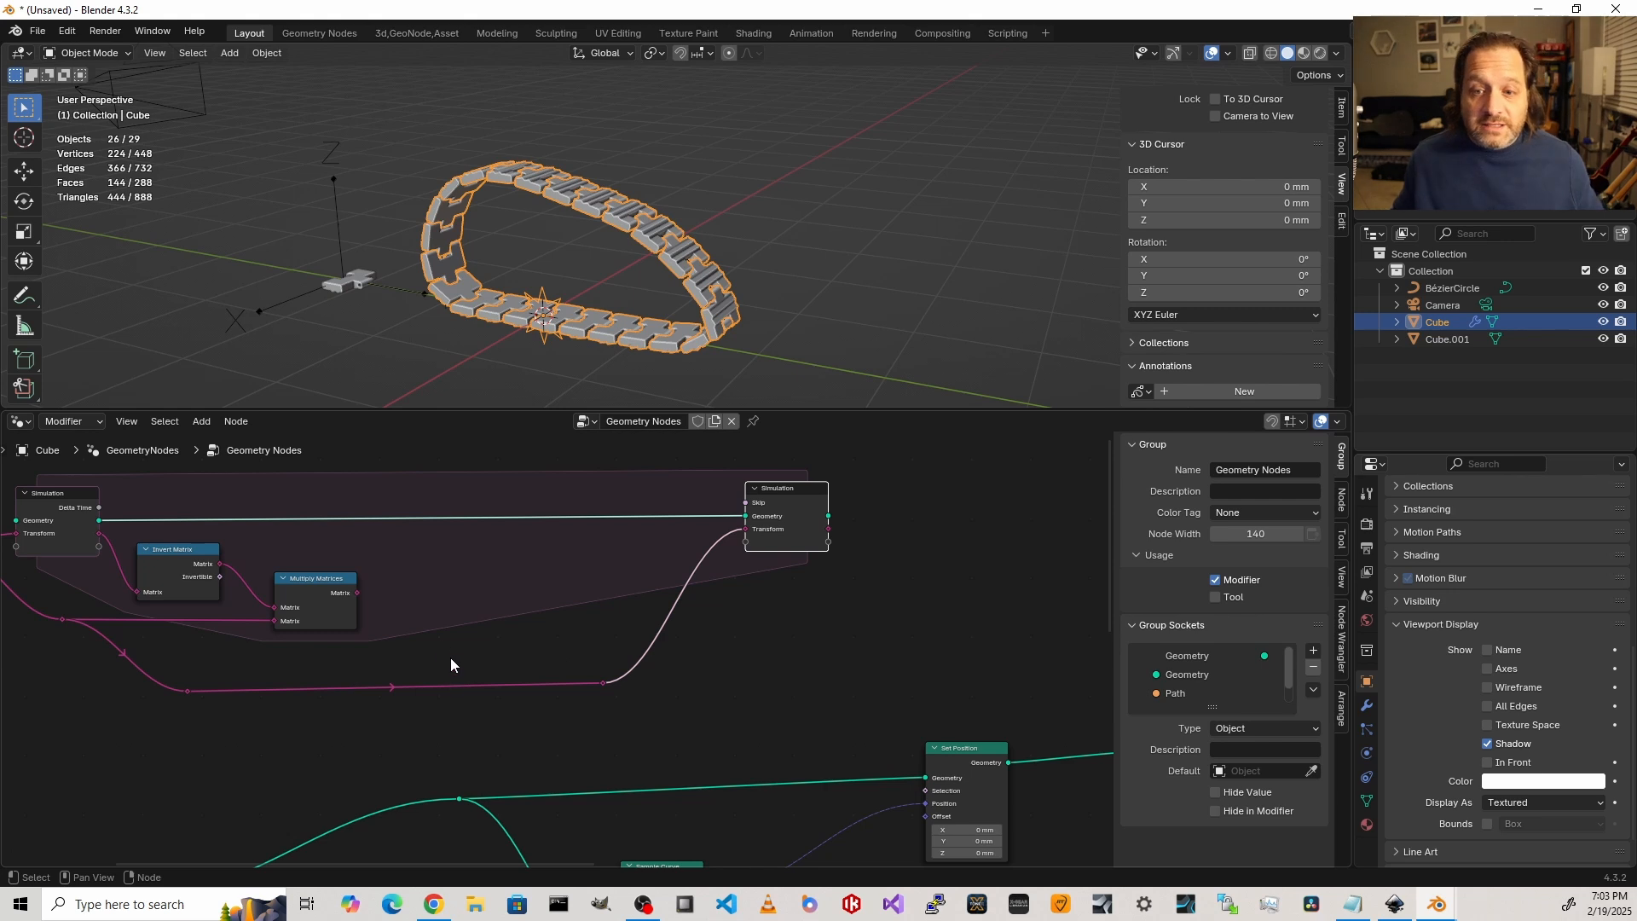
Step: Add a Separate Transform node after Multiply Matrices and feed its Translation into a new Separate XYZ node
drag(356, 593, 404, 590)
text(sep)
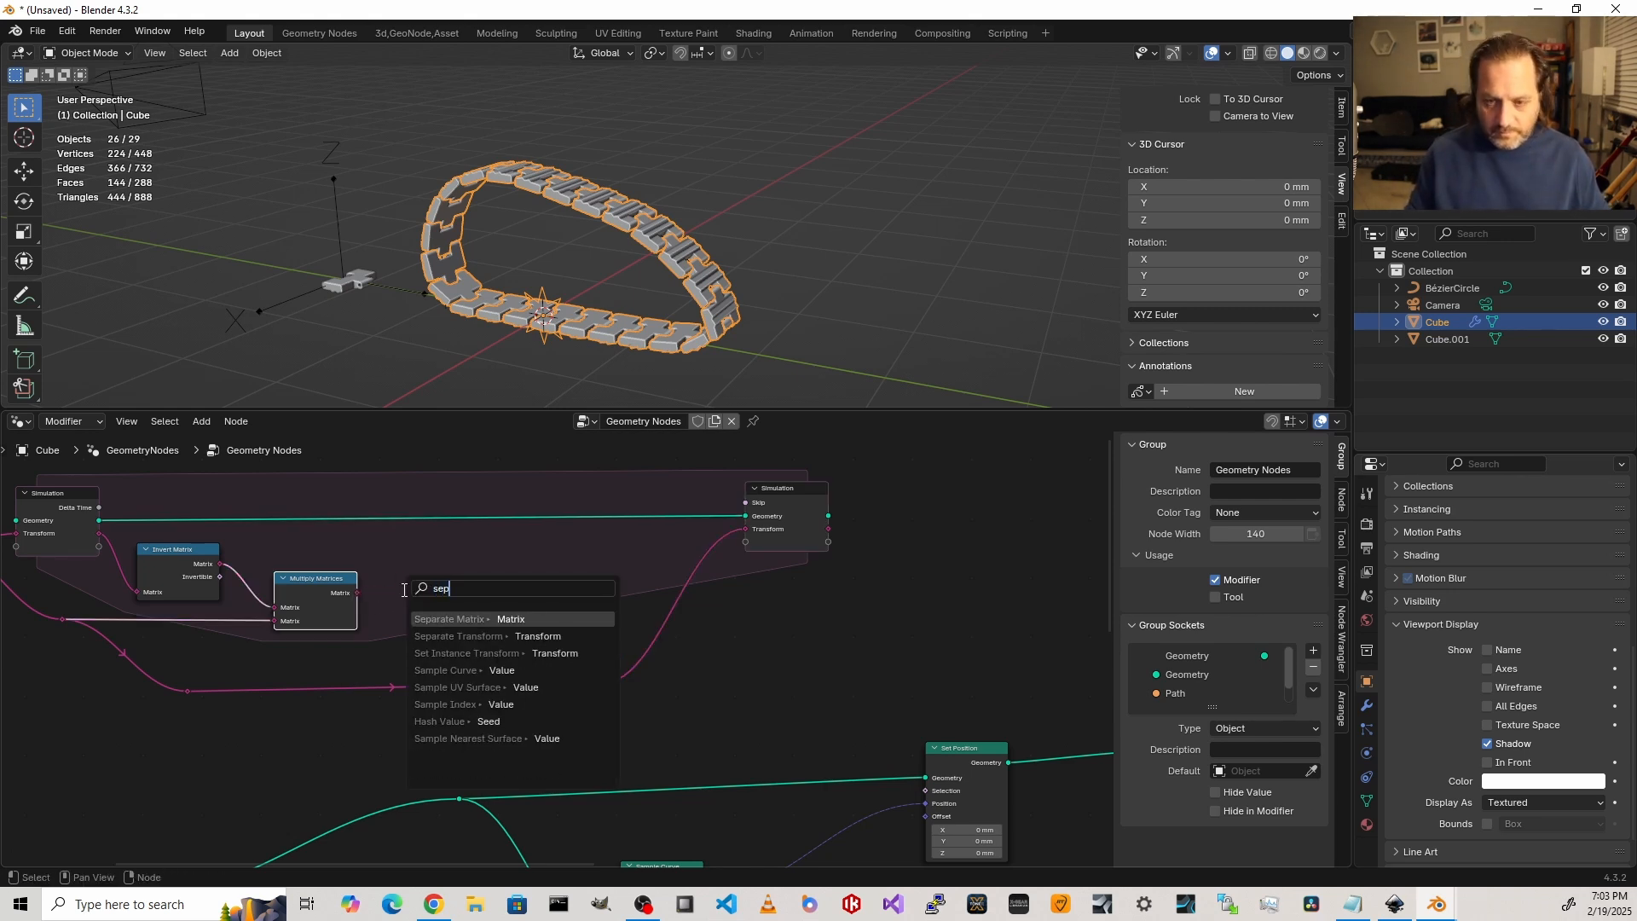
click(478, 636)
drag(477, 578, 530, 588)
text(sep)
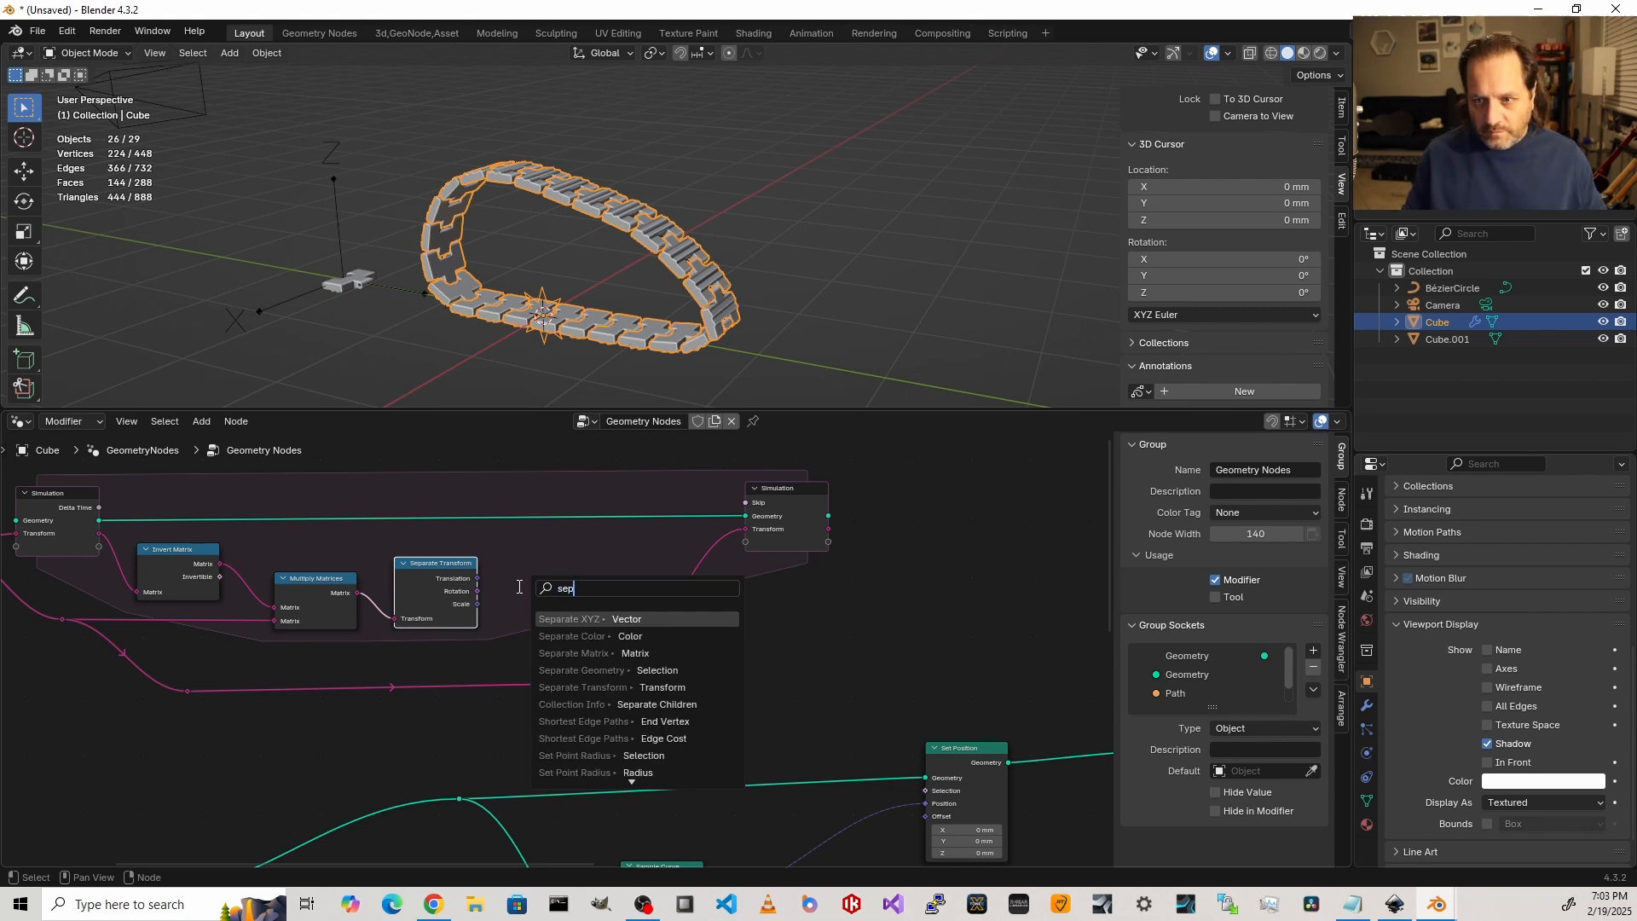
key(Return)
click(490, 584)
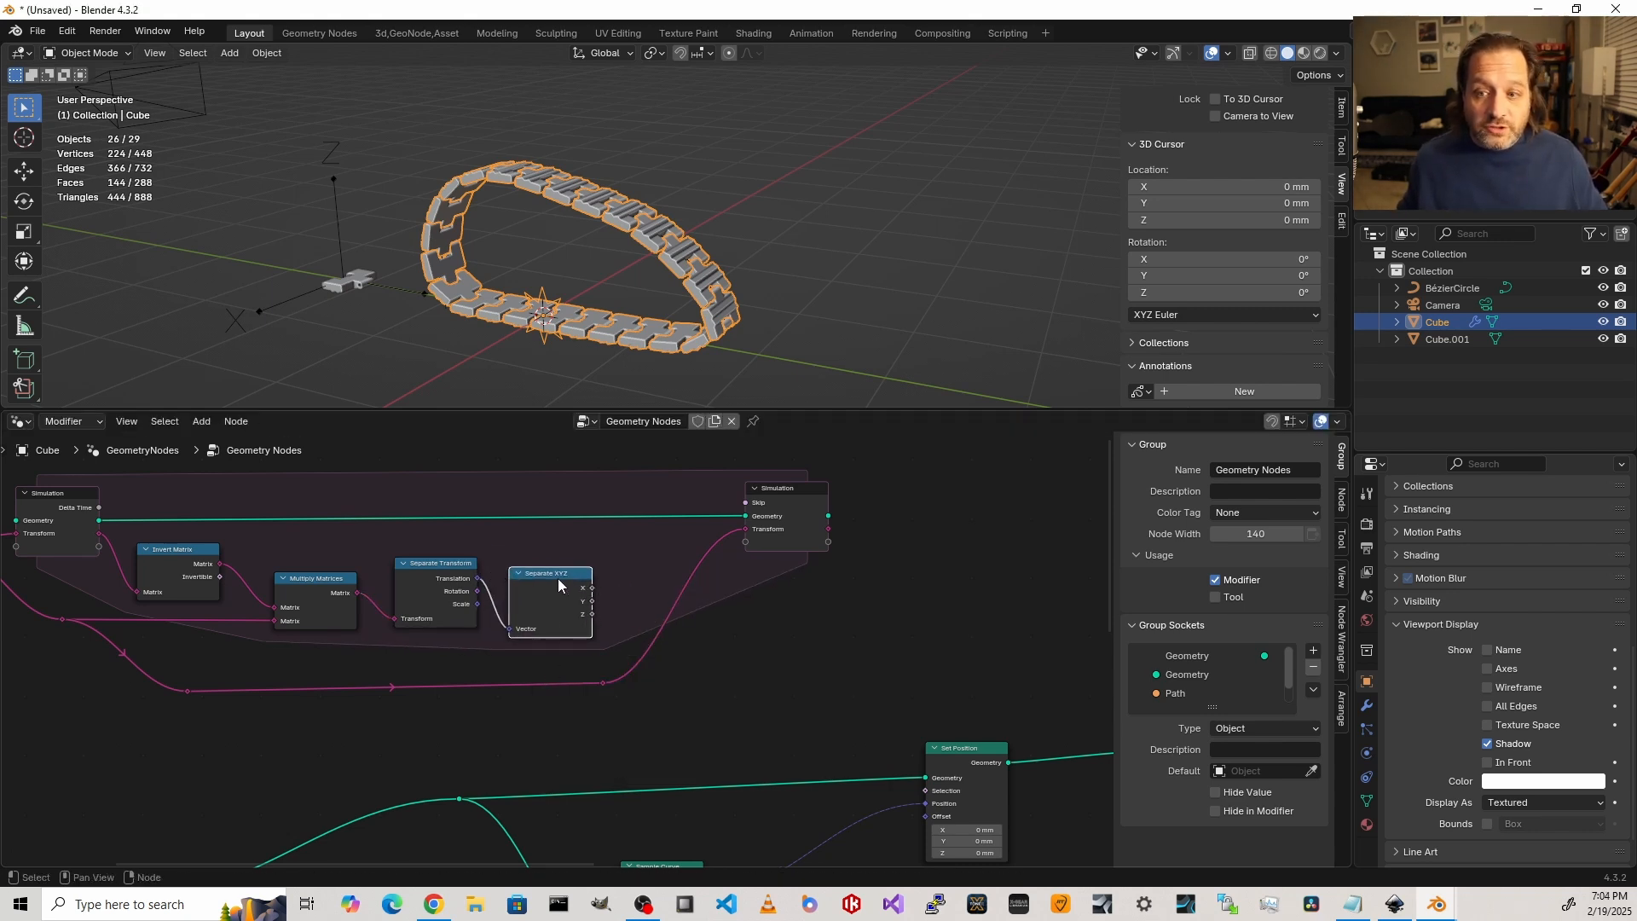
drag(562, 582, 567, 578)
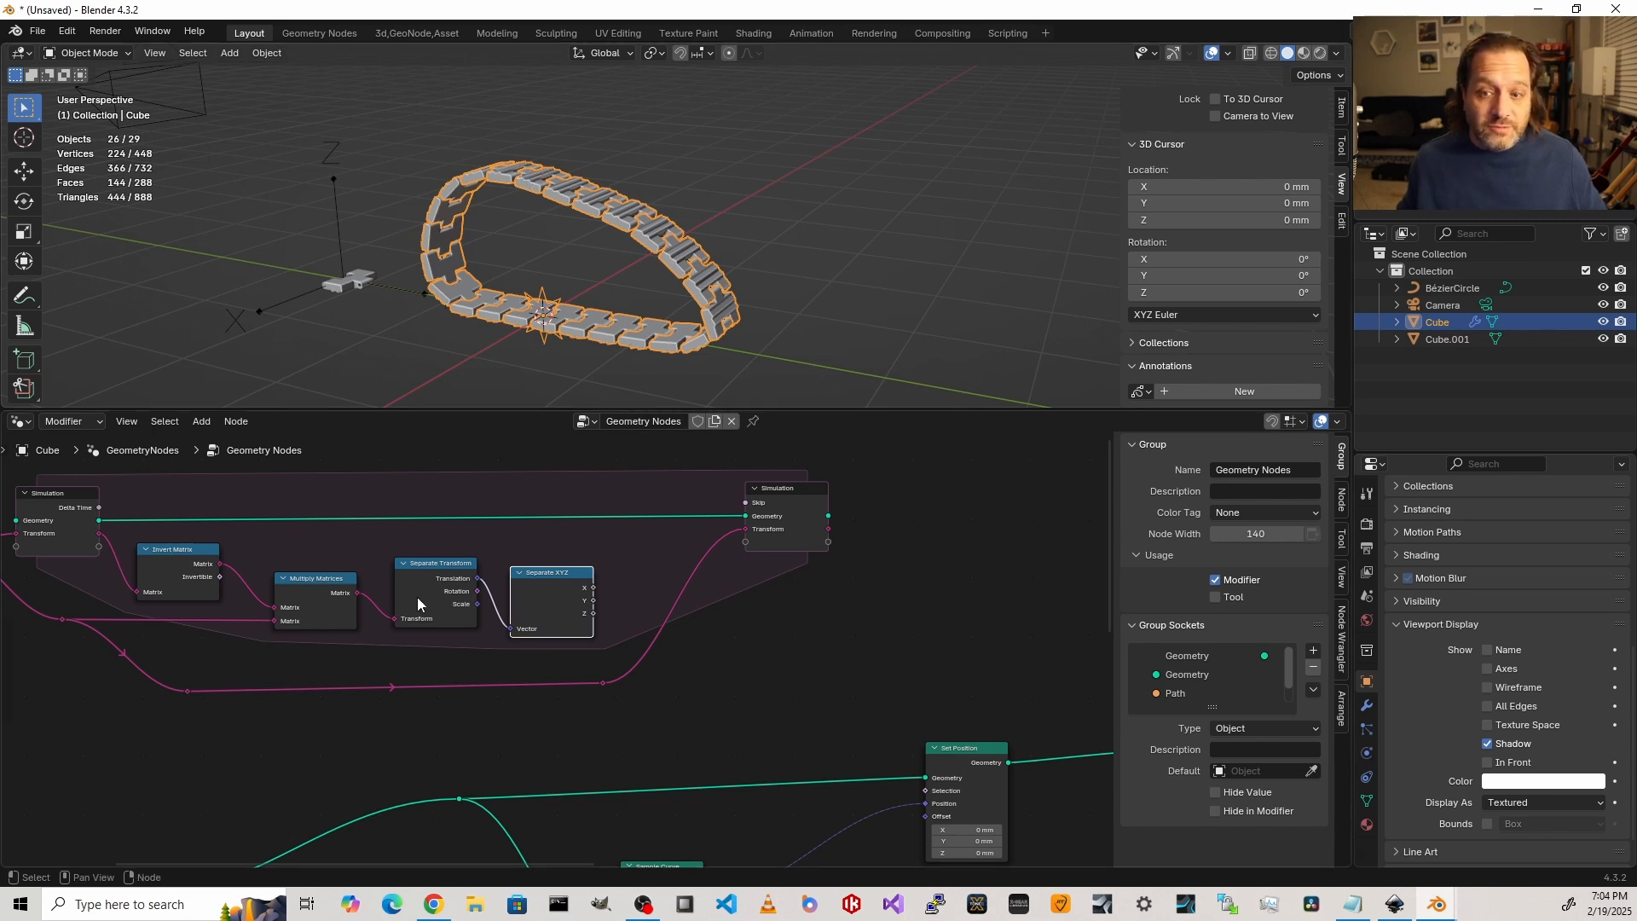
Step: Display the tread object's axes in the 3D viewport
scroll(320, 592, down, 2)
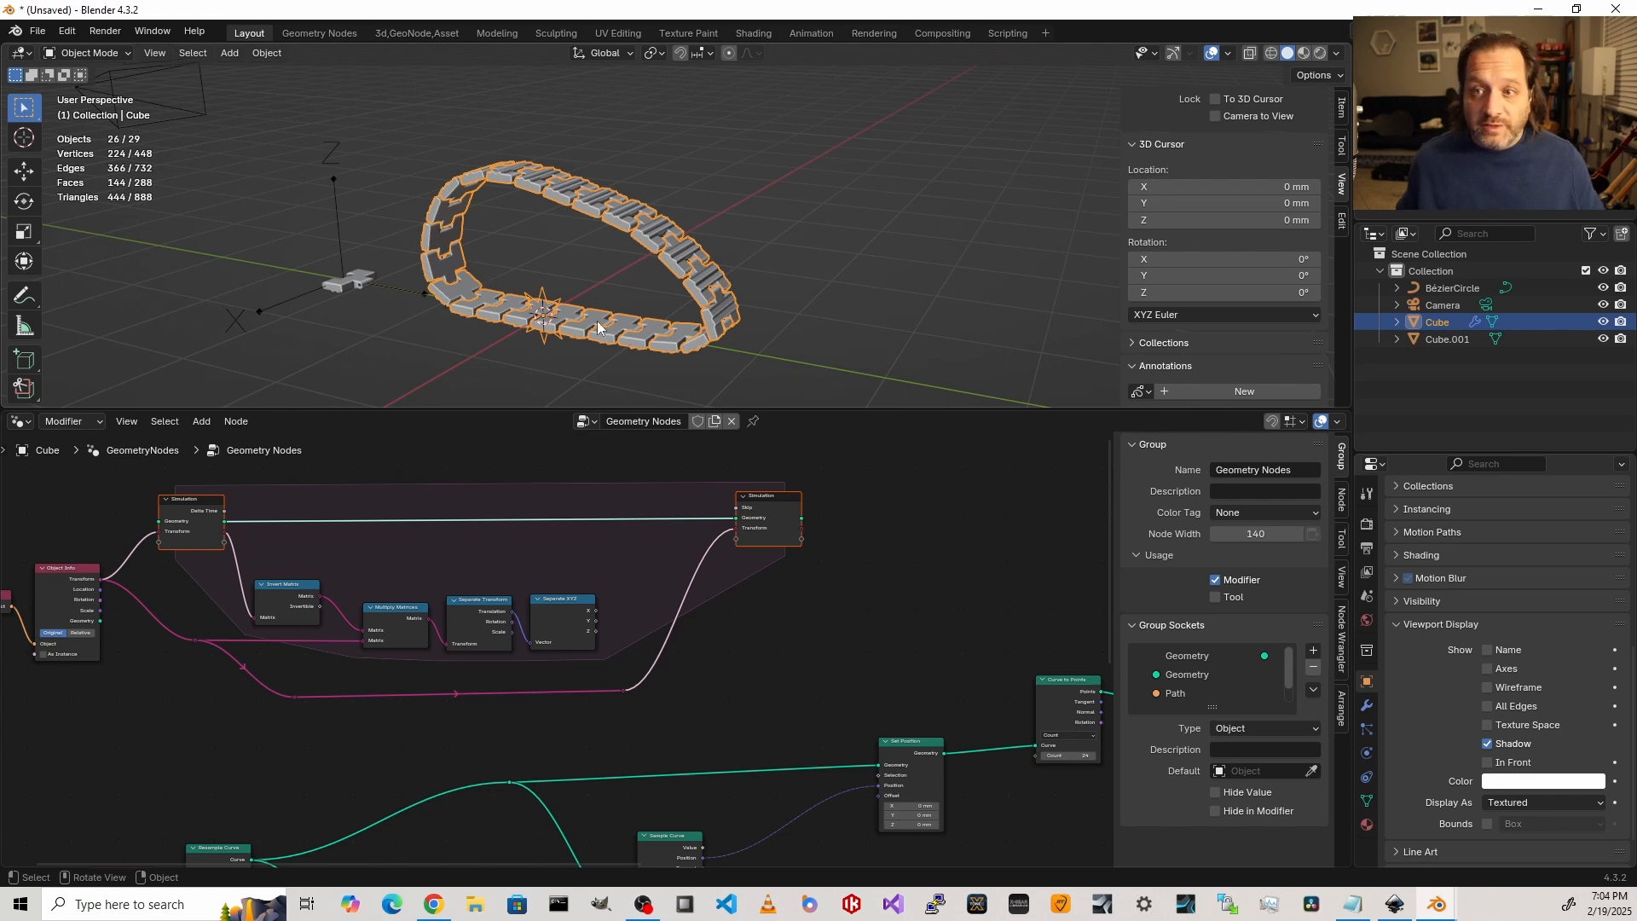
middle_drag(565, 328, 586, 260)
scroll(556, 279, up, 4)
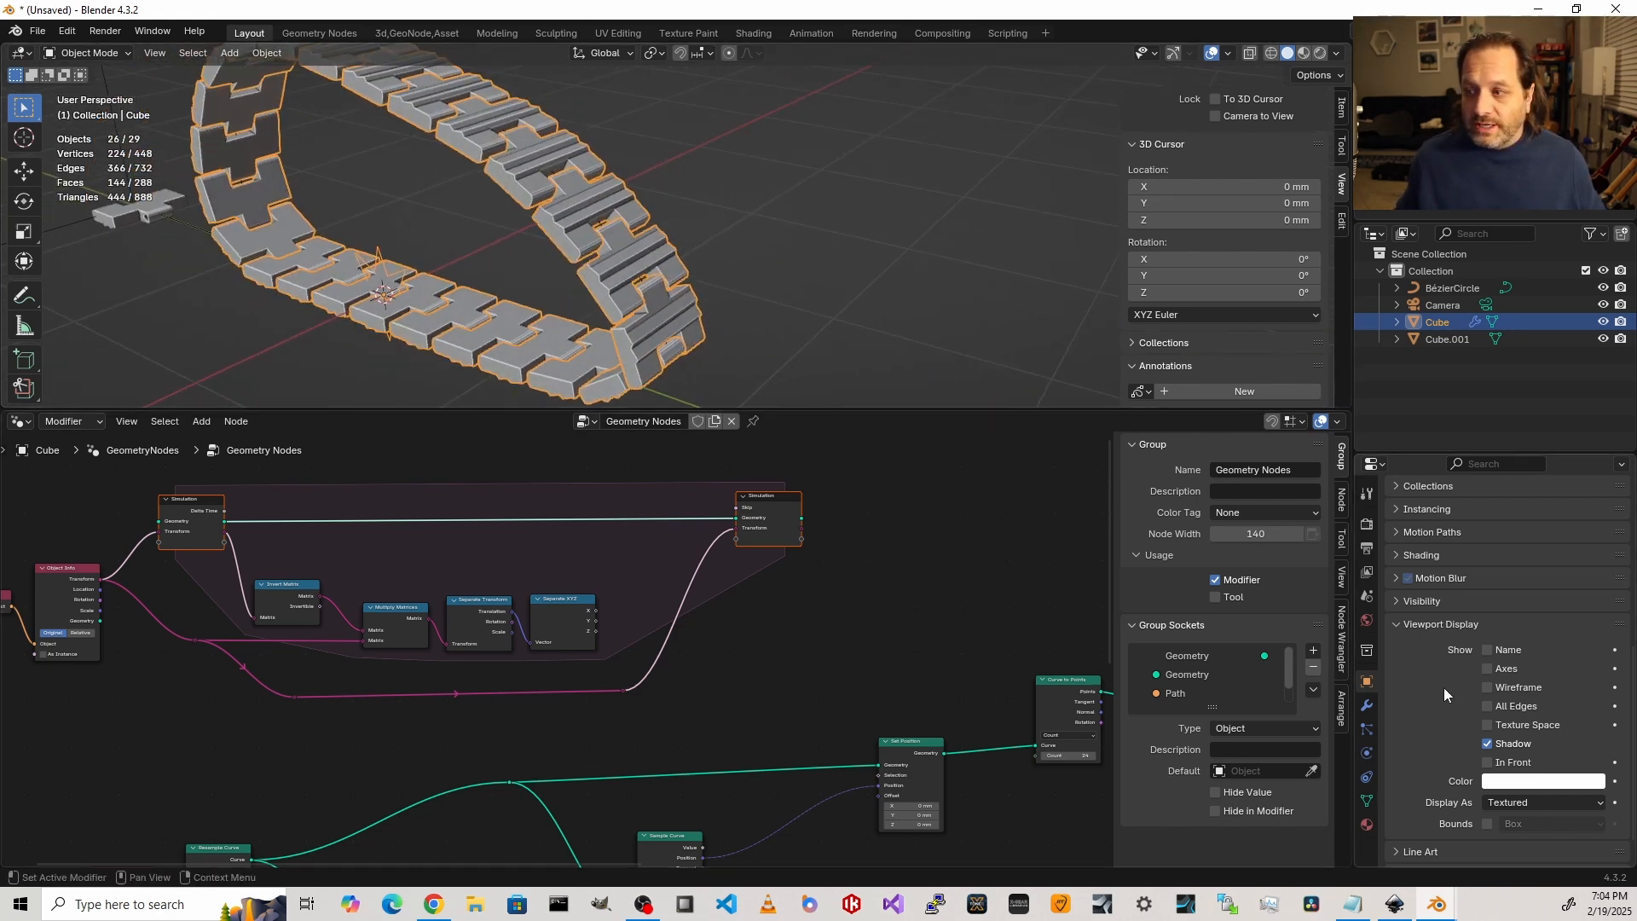
click(1487, 744)
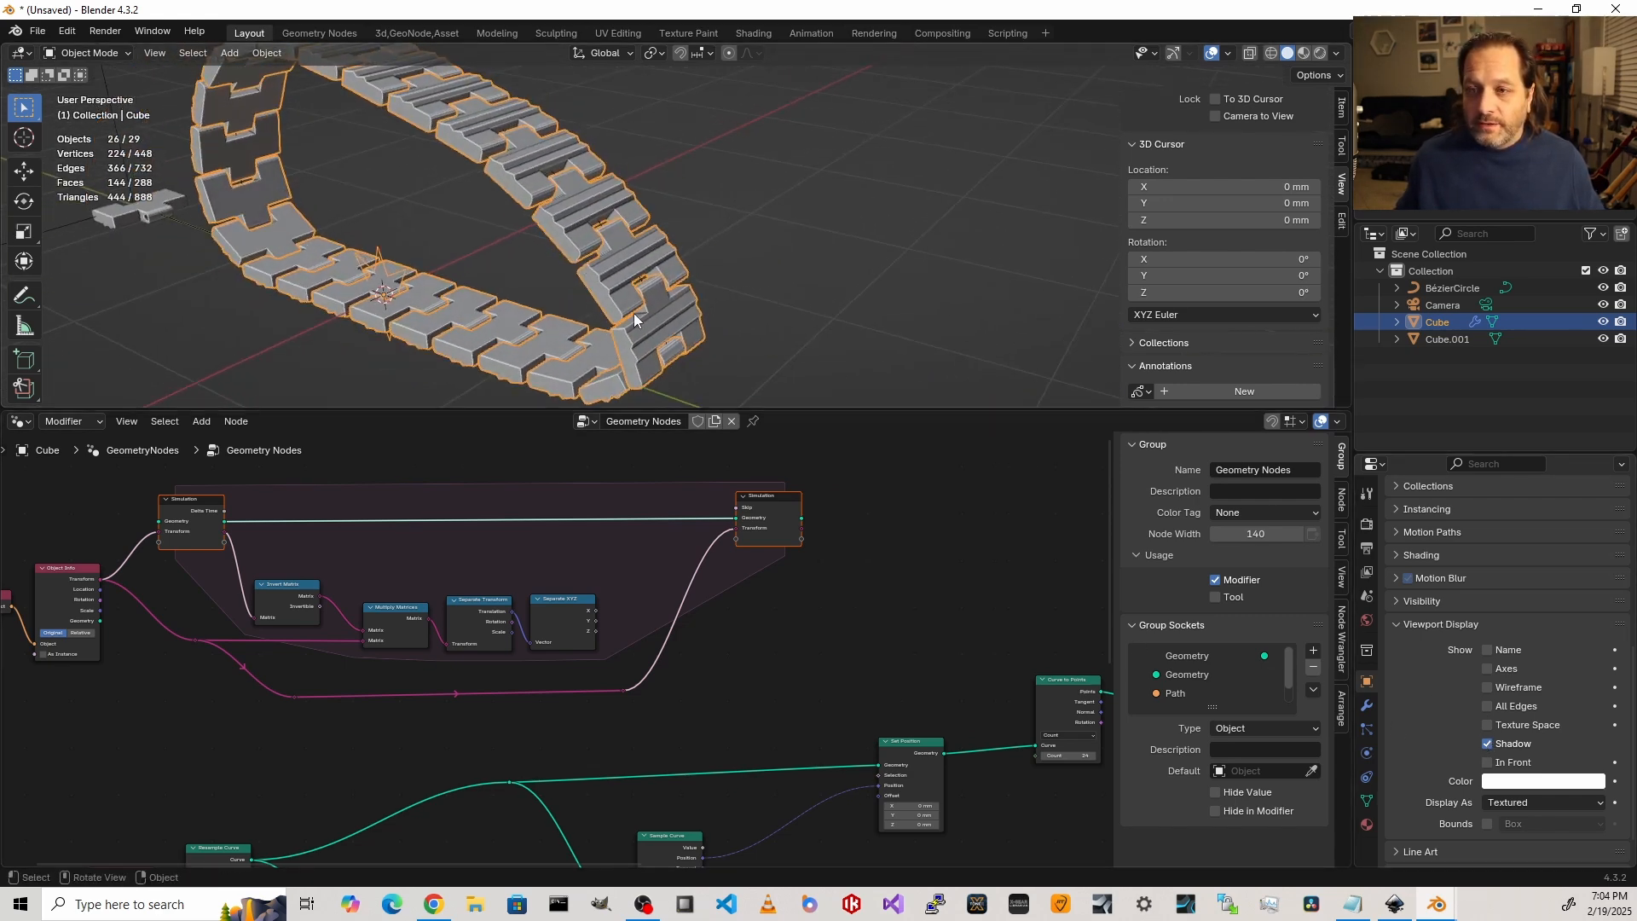
click(1487, 669)
scroll(627, 377, down, 3)
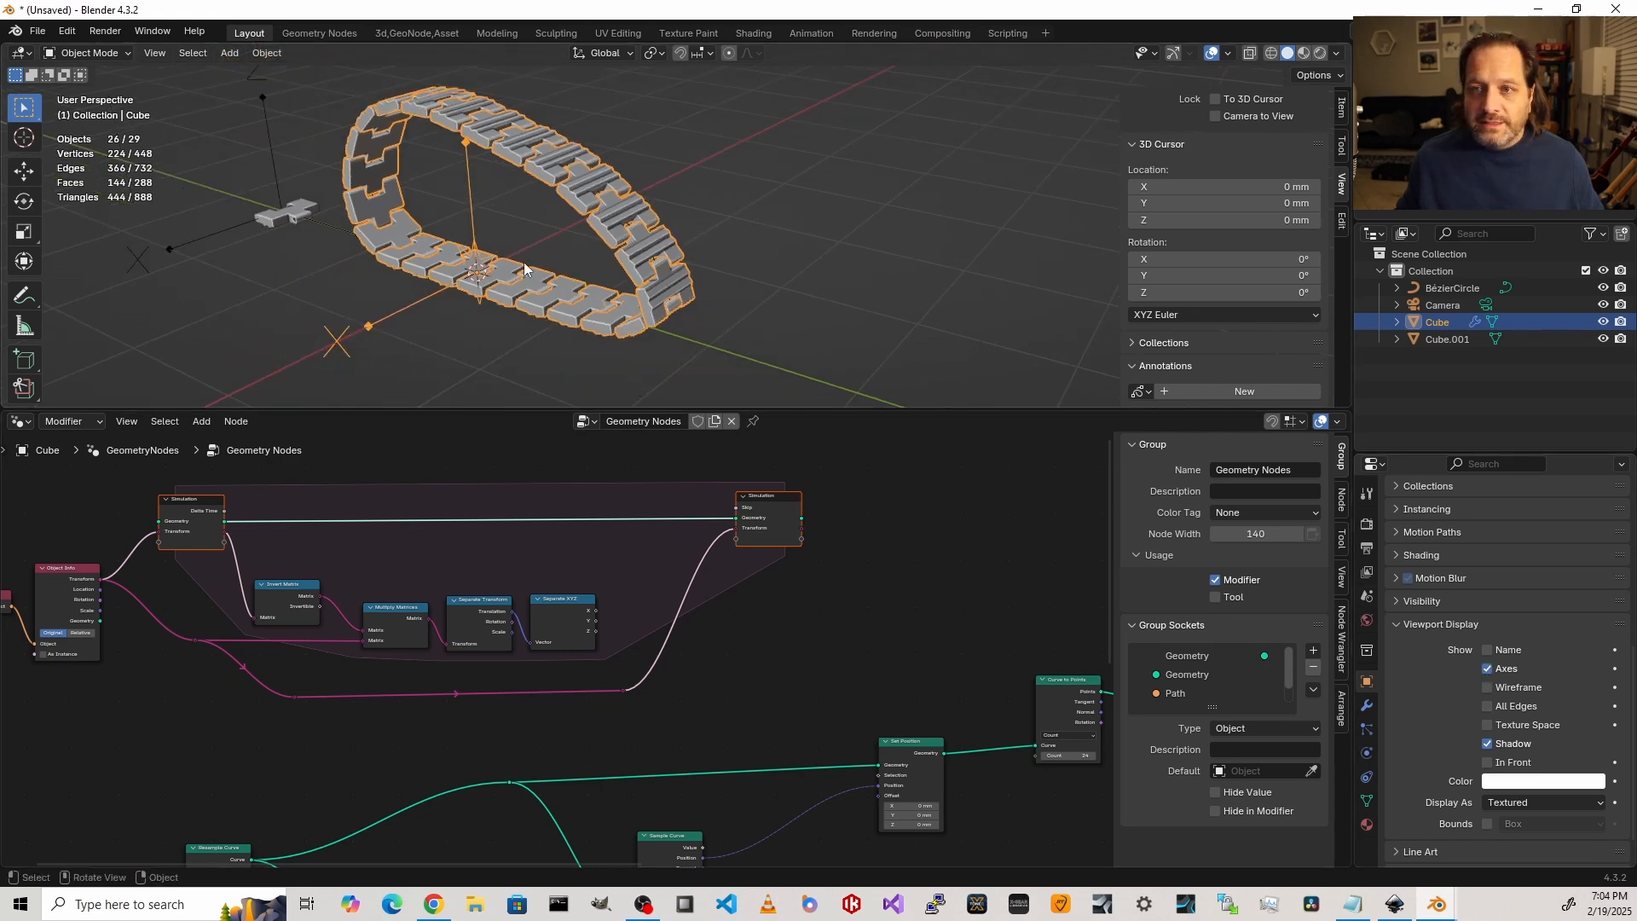
Step: Switch the 3D viewport to wireframe shading, check the axis directions against the tread, and hide the object's axes
mouse_move(523, 263)
middle_down()
mouse_move(501, 199)
mouse_move(545, 171)
middle_up()
key(shift+z)
scroll(591, 155, up, 5)
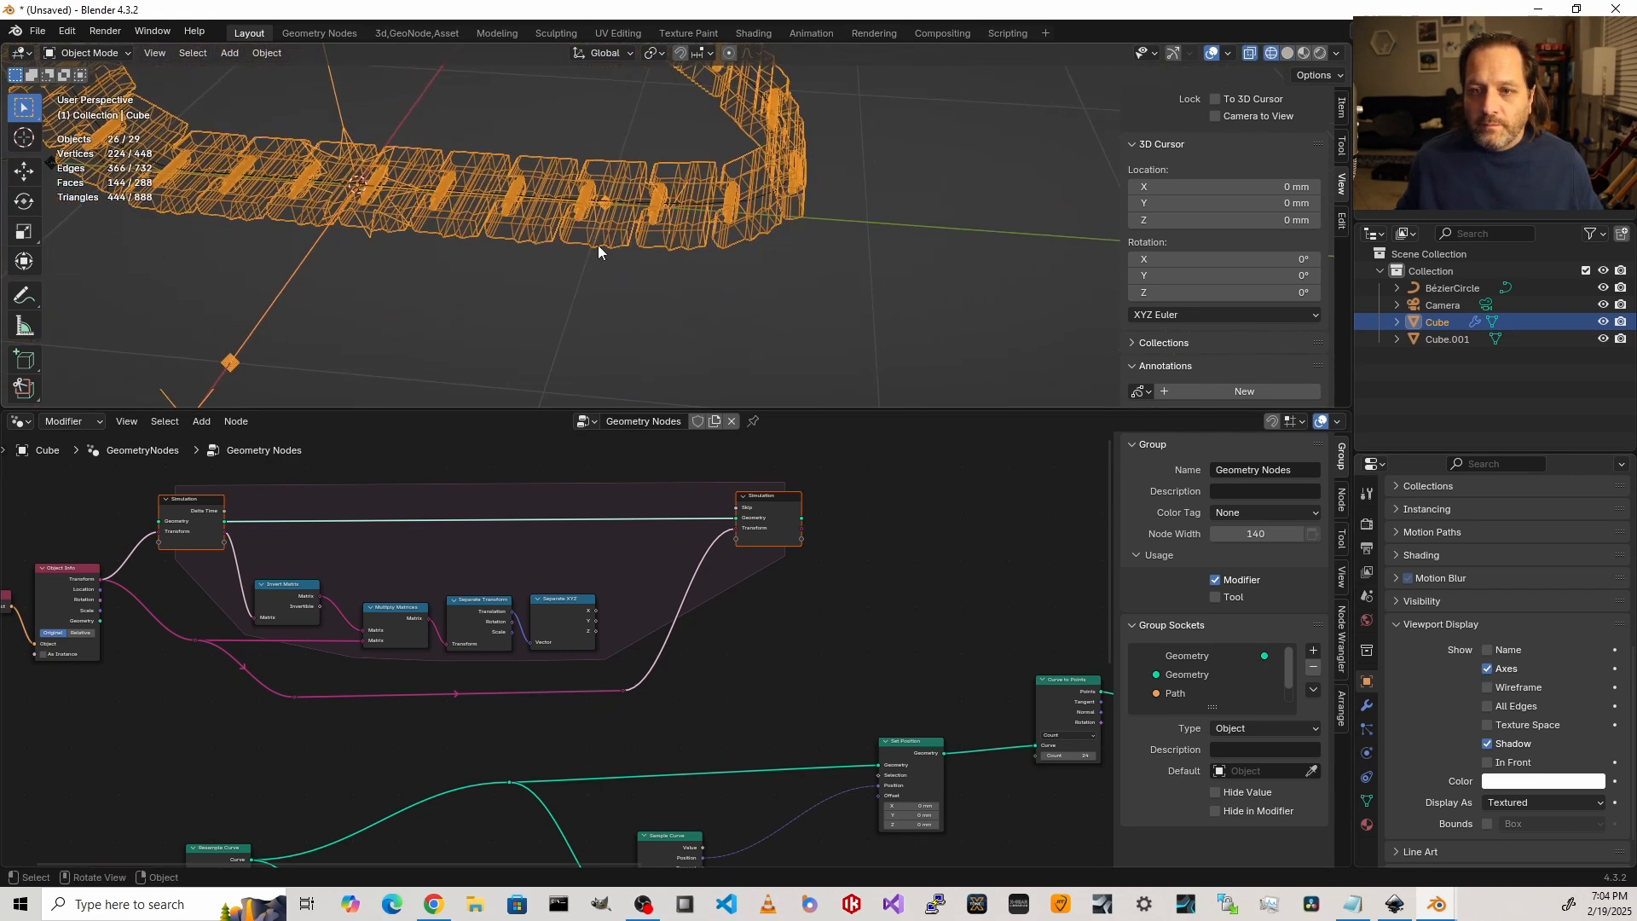
scroll(596, 244, down, 3)
middle_drag(597, 244, 404, 324)
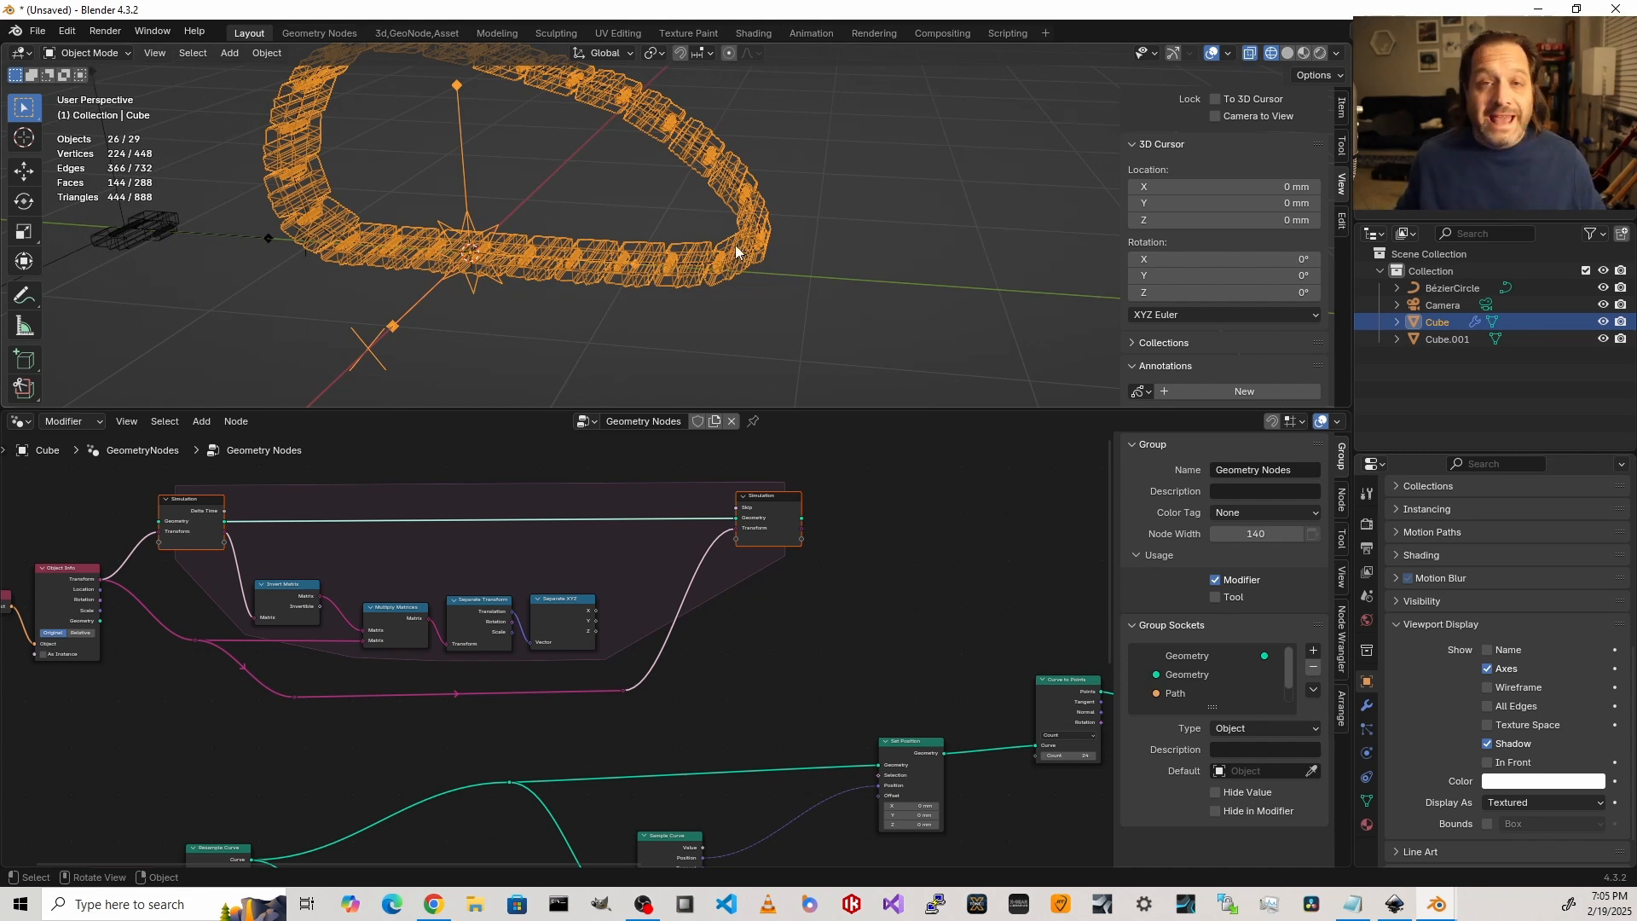
click(1487, 668)
Step: Add a Value node and link it into the Simulation zone as a new Value state carried through to the output
drag(595, 621, 632, 595)
key(Escape)
scroll(178, 534, up, 3)
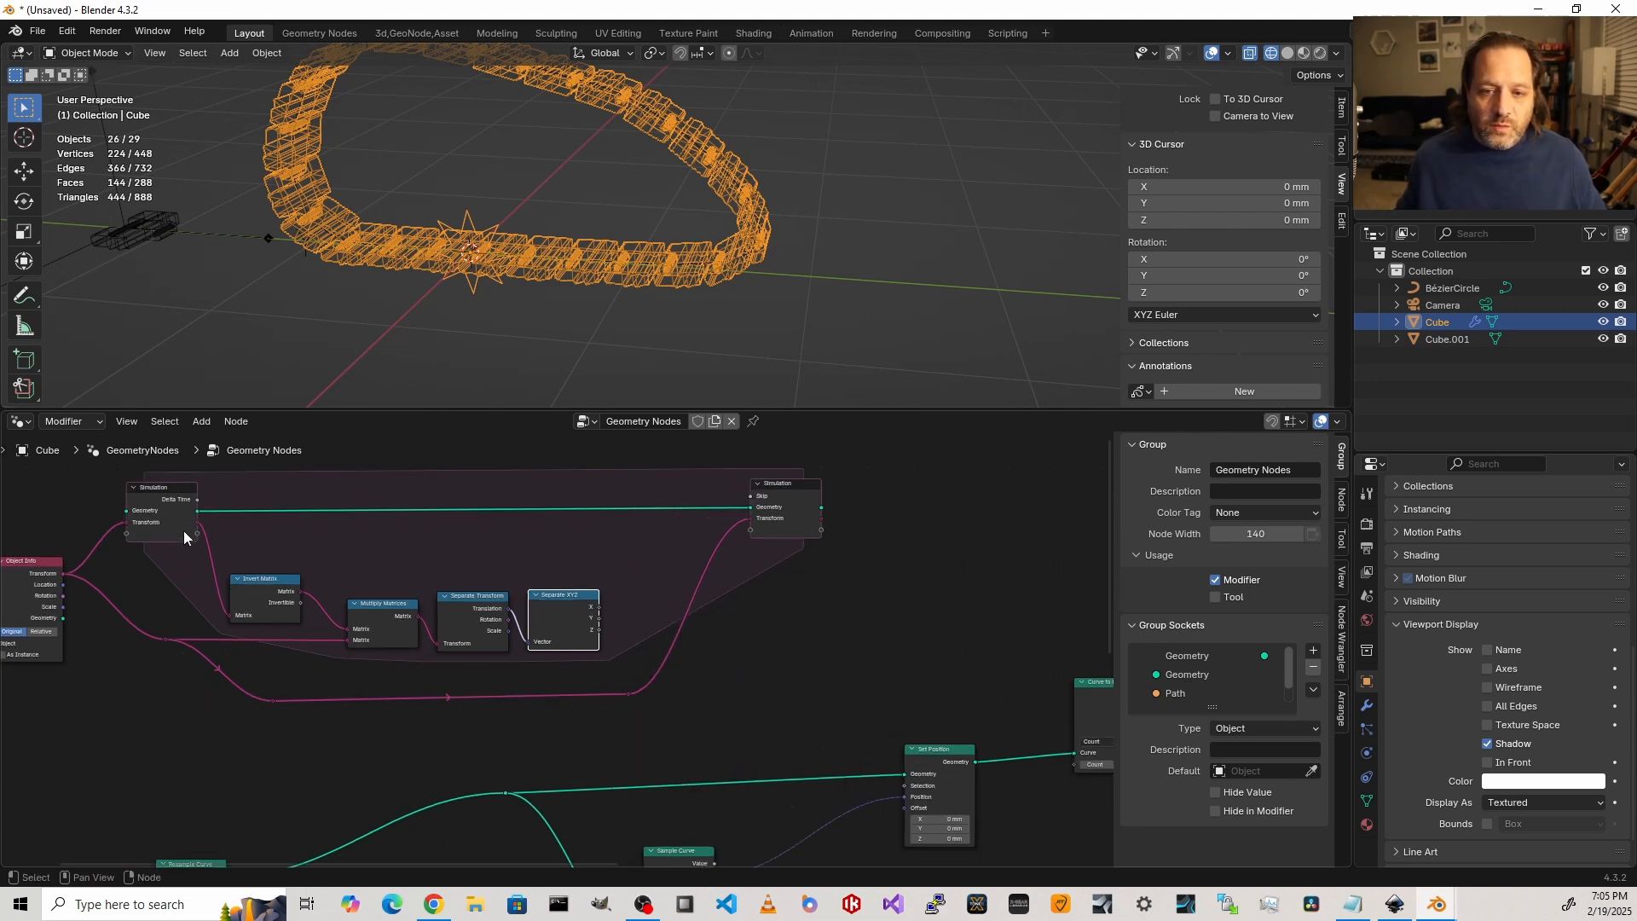
middle_drag(281, 554, 300, 573)
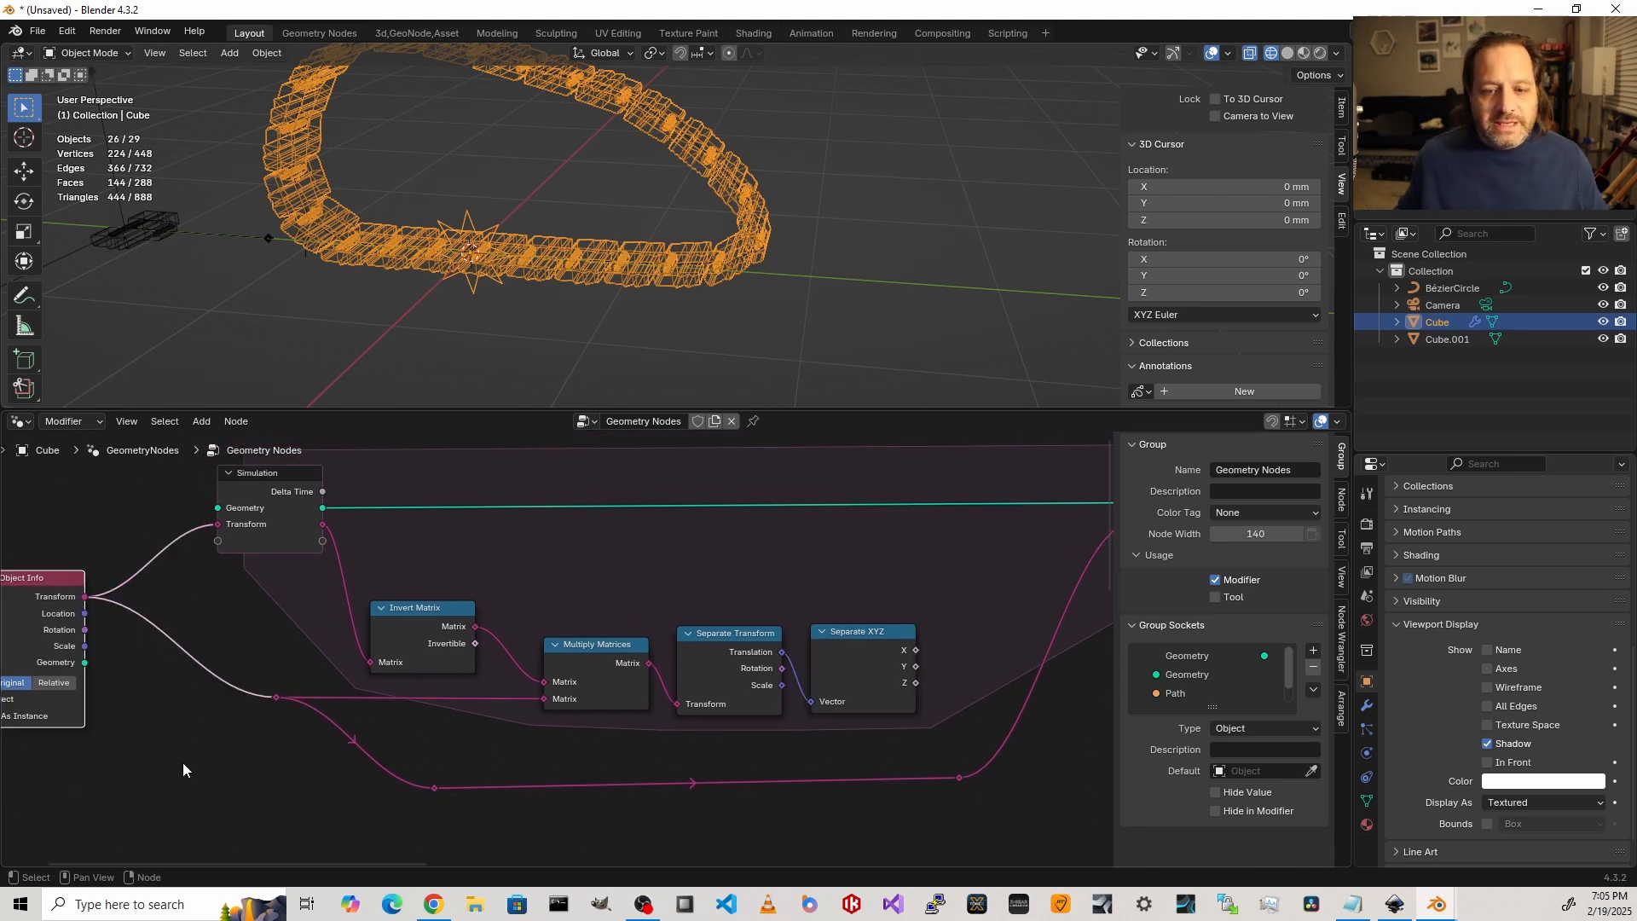
click(180, 764)
key(shift+a)
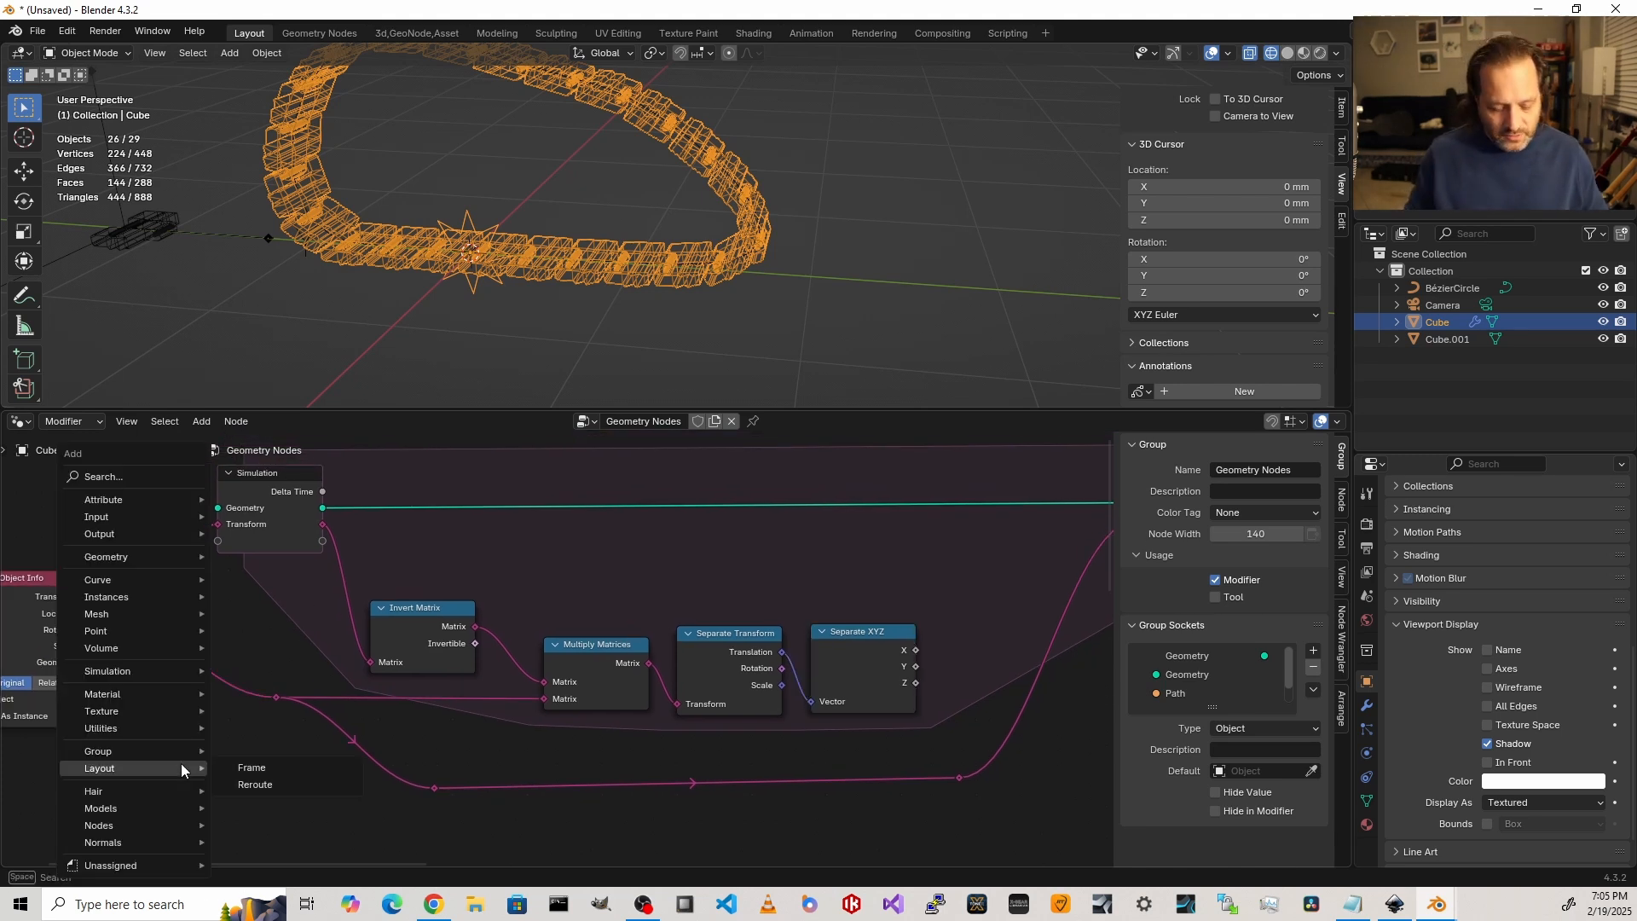
text(value)
key(Return)
click(127, 713)
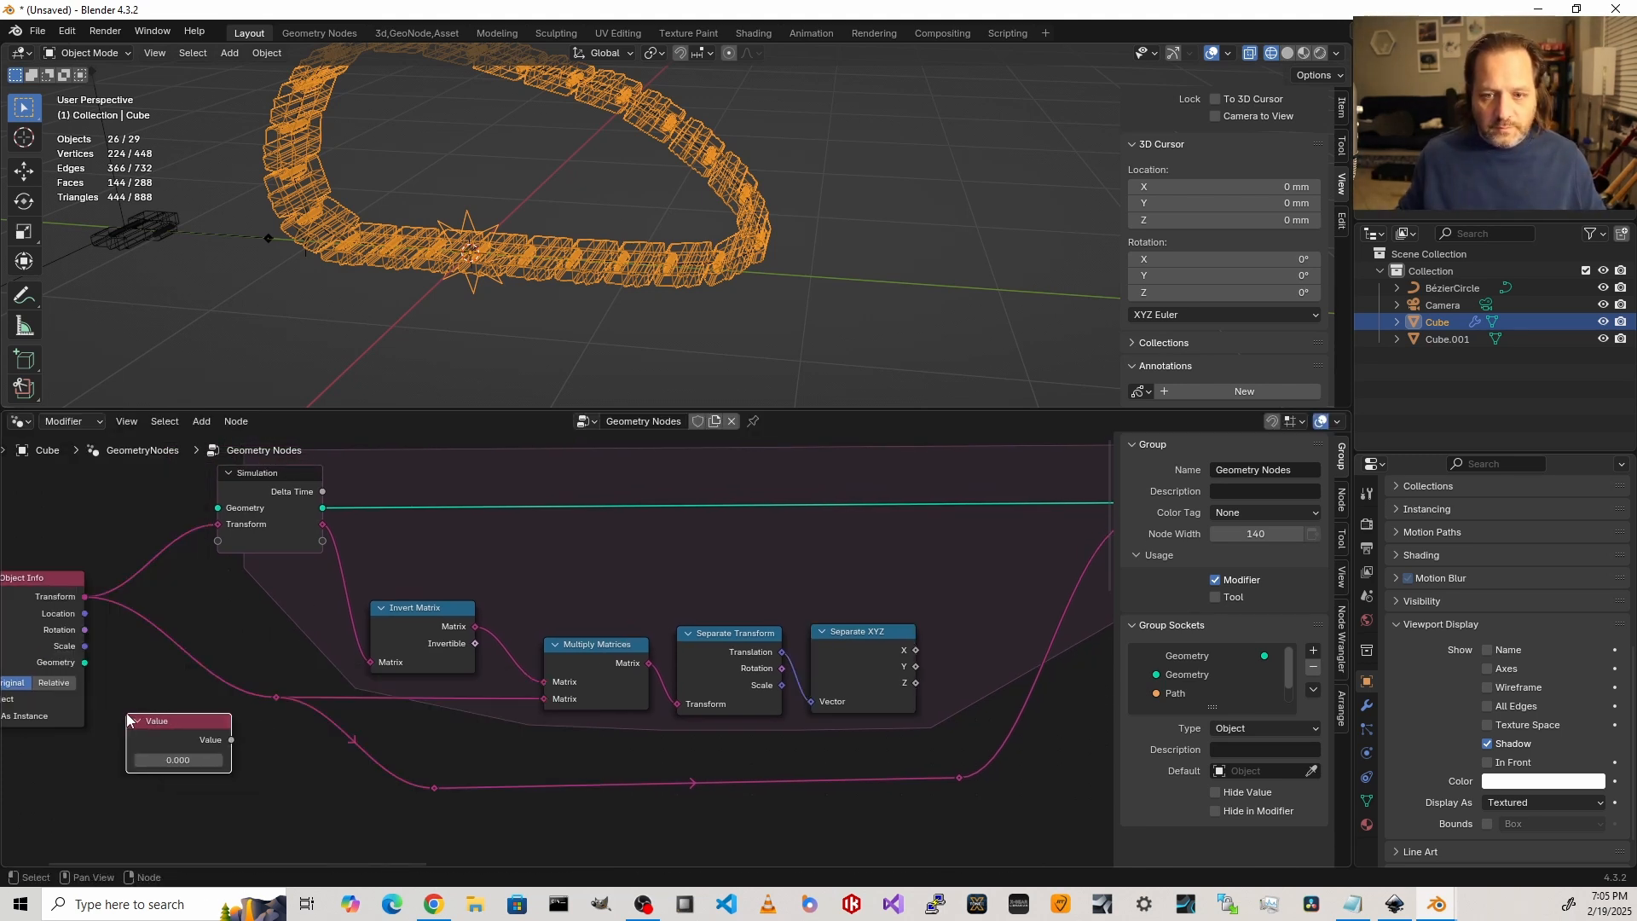
drag(231, 739, 844, 556)
scroll(359, 560, down, 2)
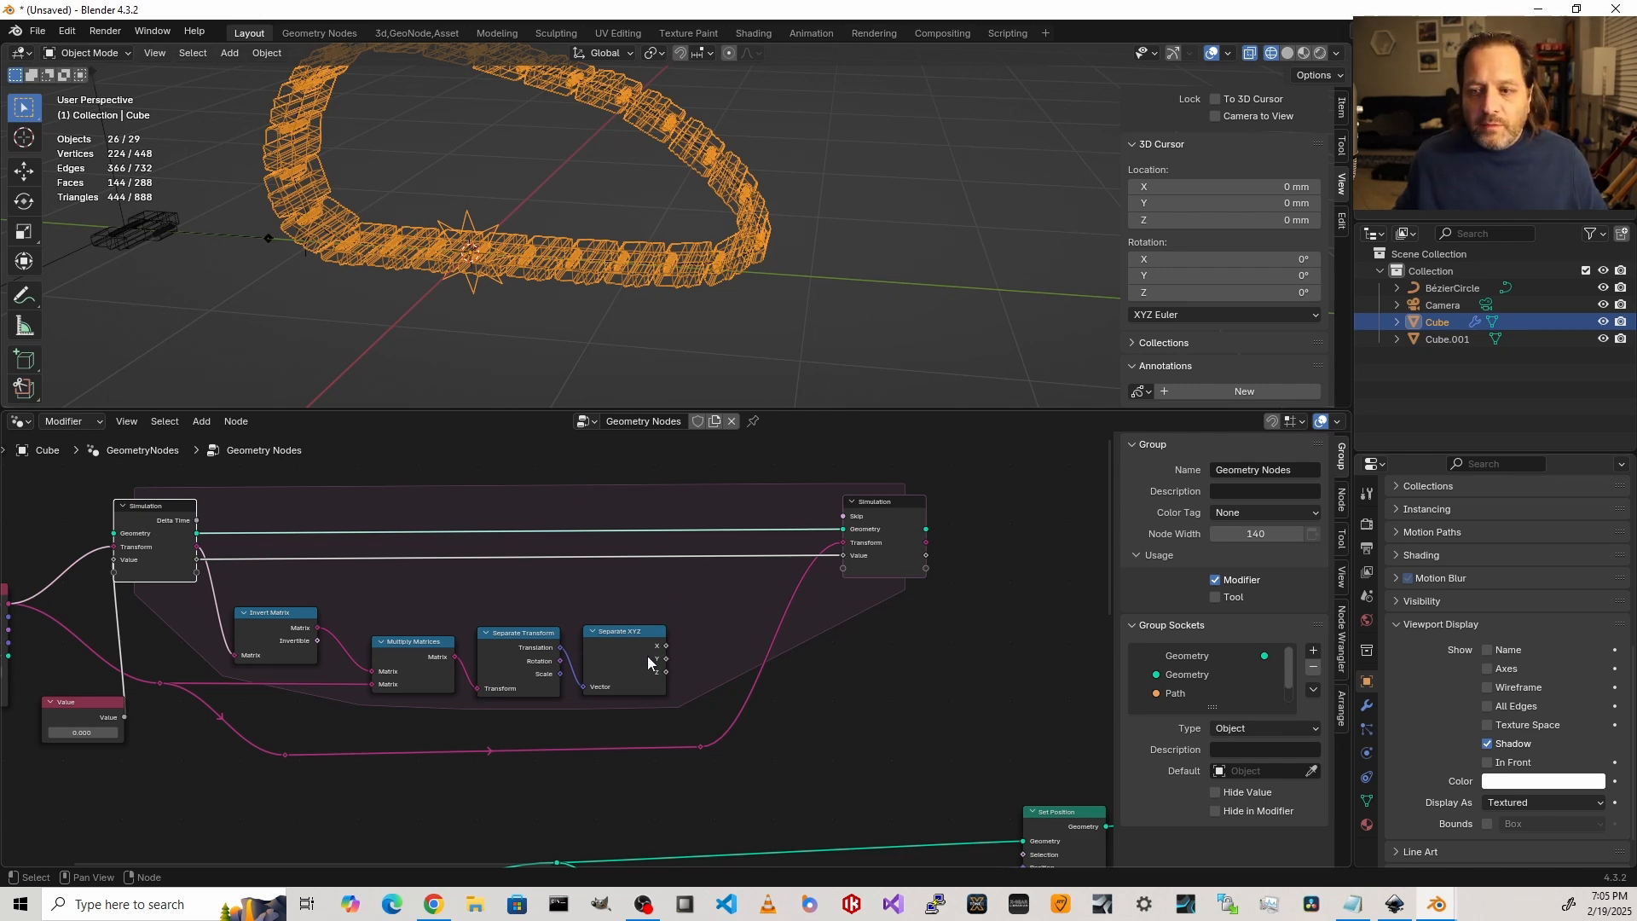
Step: Insert an Add math node on the simulation's Value link and connect Separate XYZ's Y to its second Value
key(shift+a)
text(math)
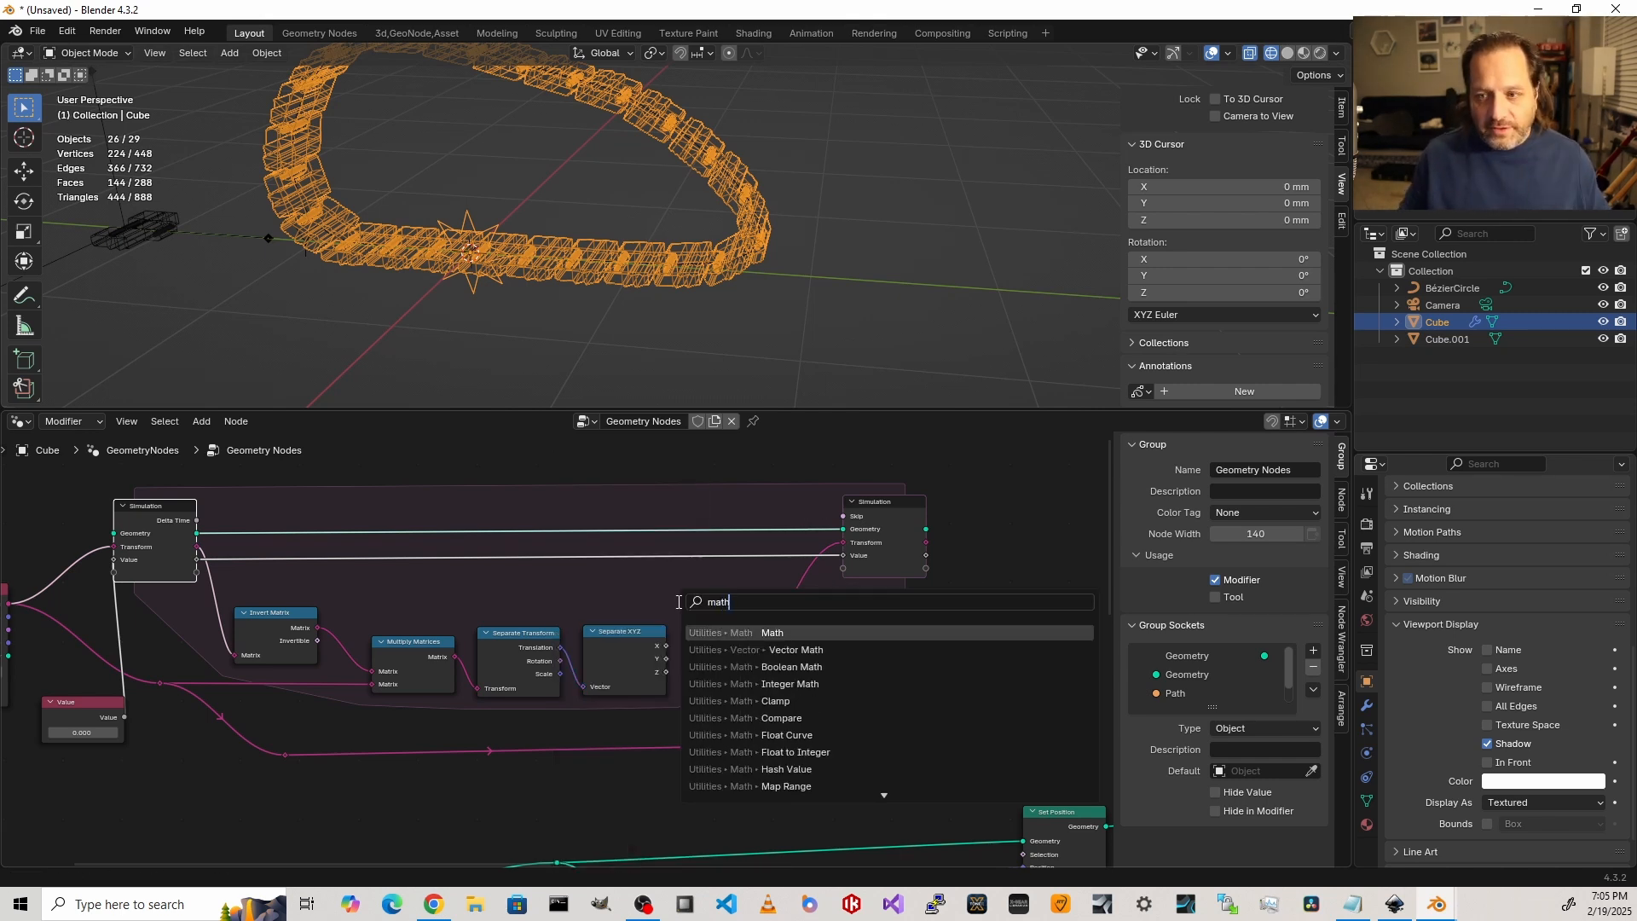
key(Return)
click(686, 551)
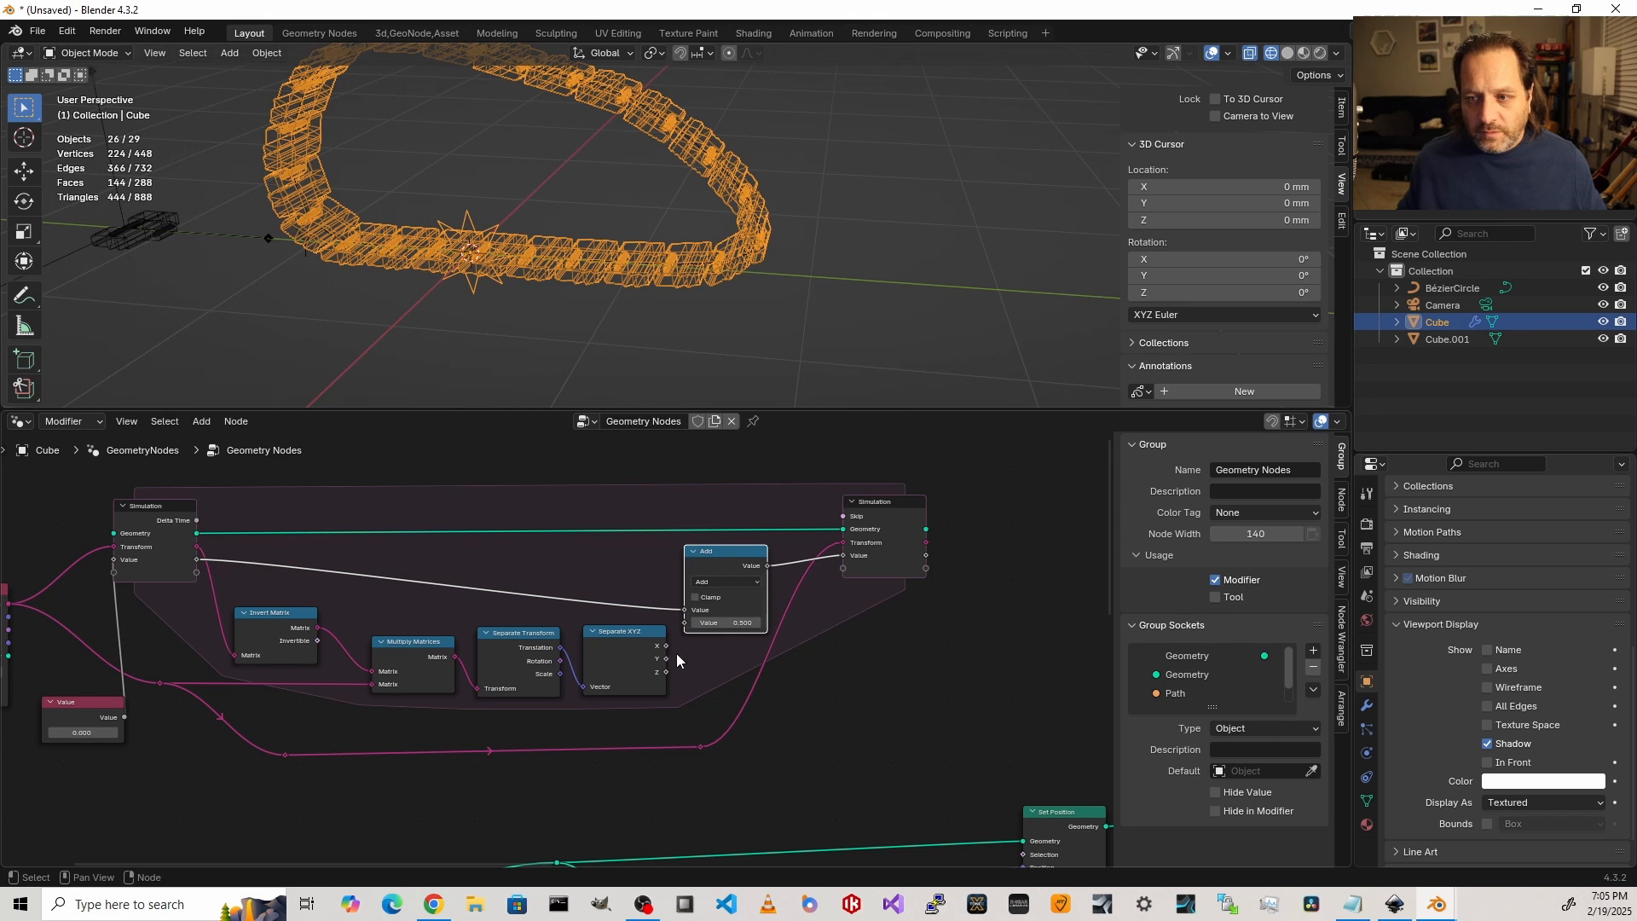
drag(667, 659, 634, 661)
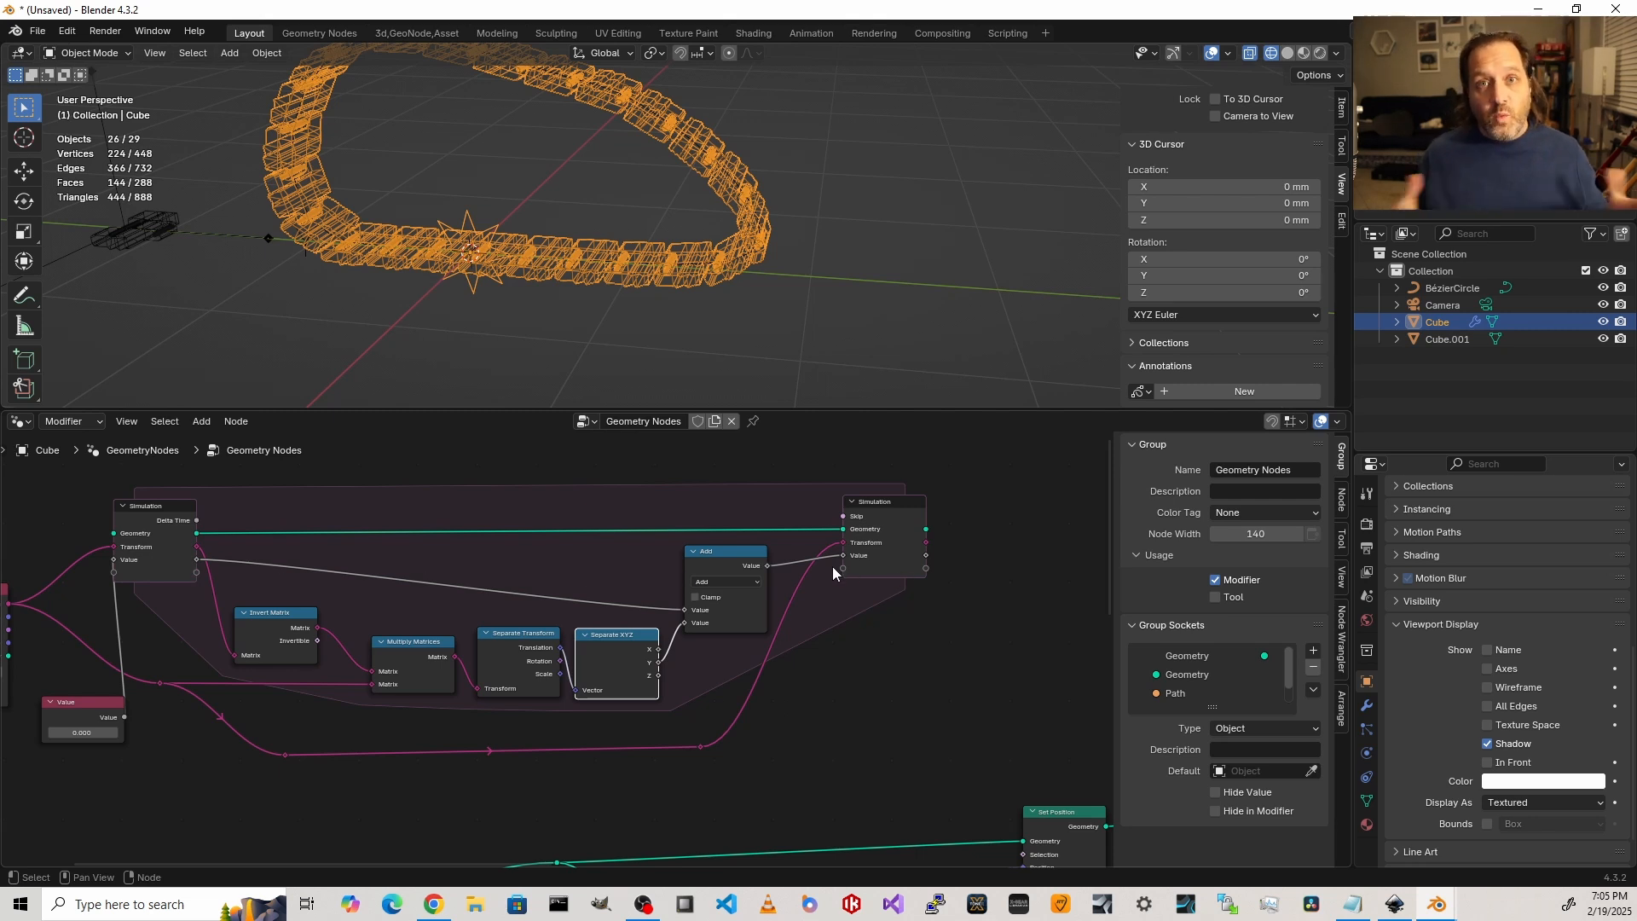
Step: Move the Self Object, Object Info, Value and Simulation input nodes horizontally away from the matrix nodes
scroll(847, 605, down, 1)
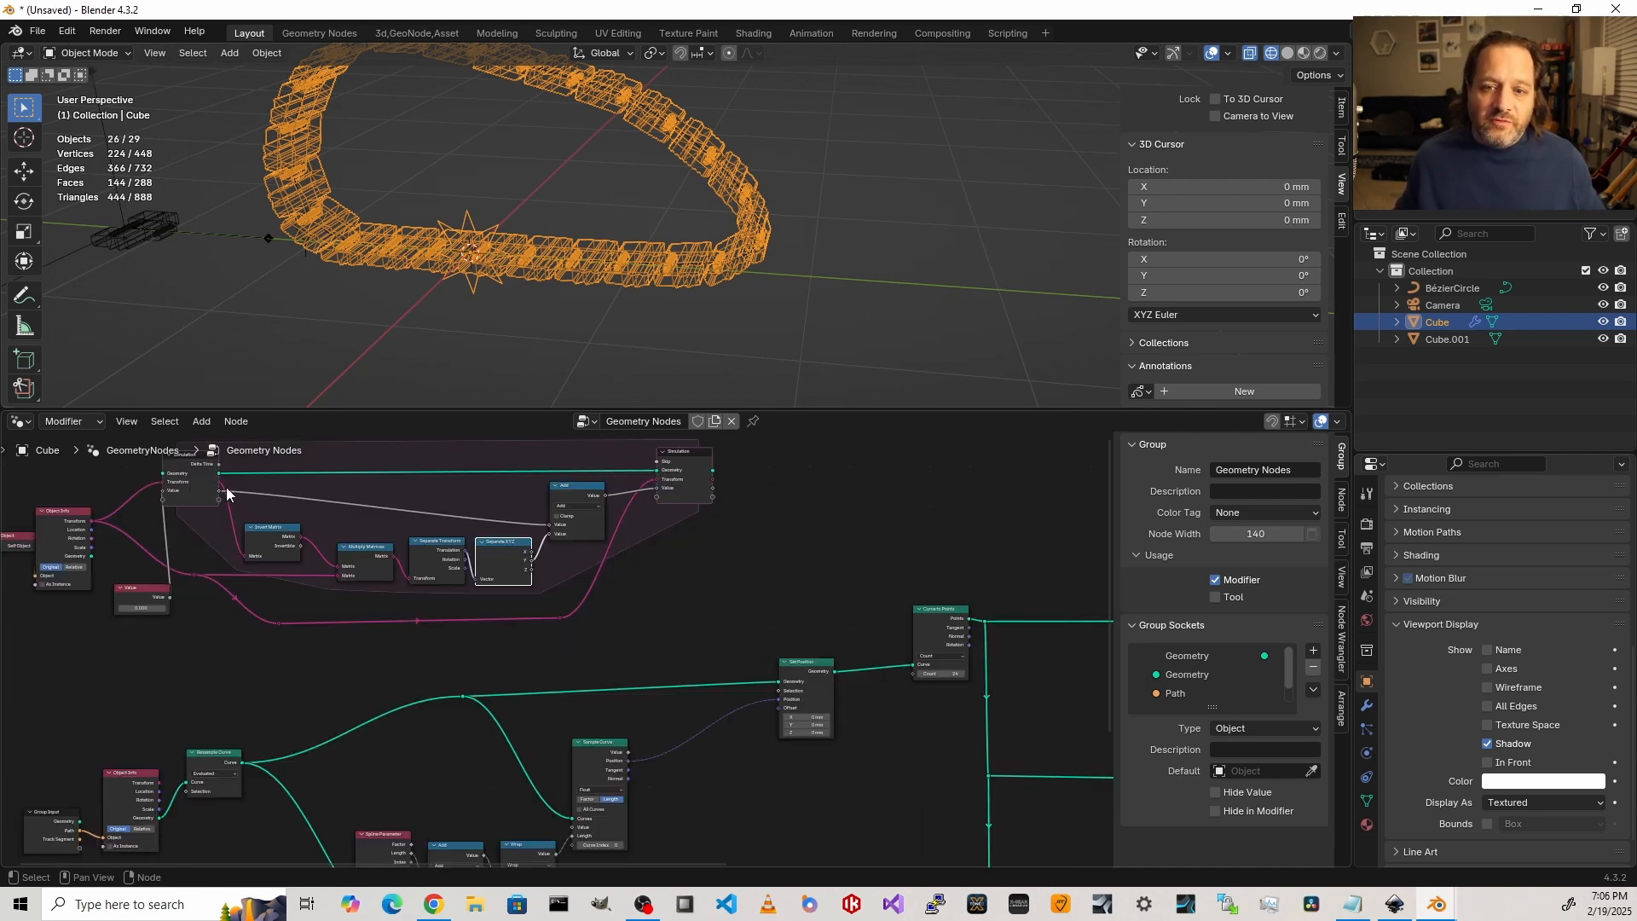
scroll(340, 576, down, 2)
drag(331, 636, 111, 525)
key(g)
key(x)
click(95, 552)
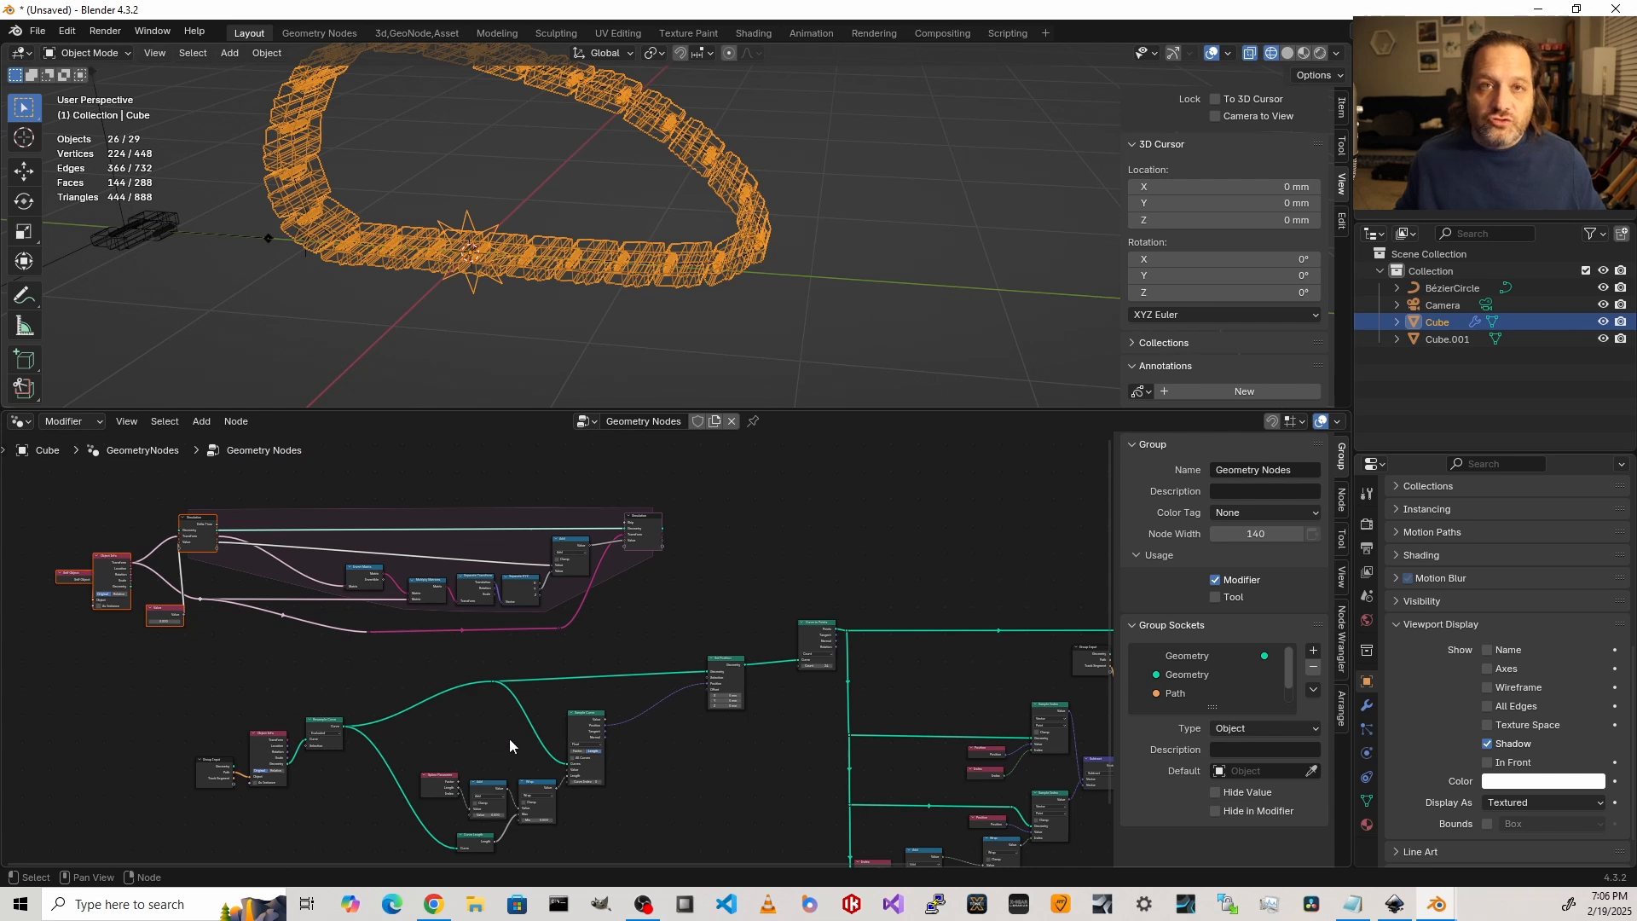
Step: Move the Set Position node closer to Sample Curve and shift the Simulation output node farther from the Add node
scroll(482, 771, up, 2)
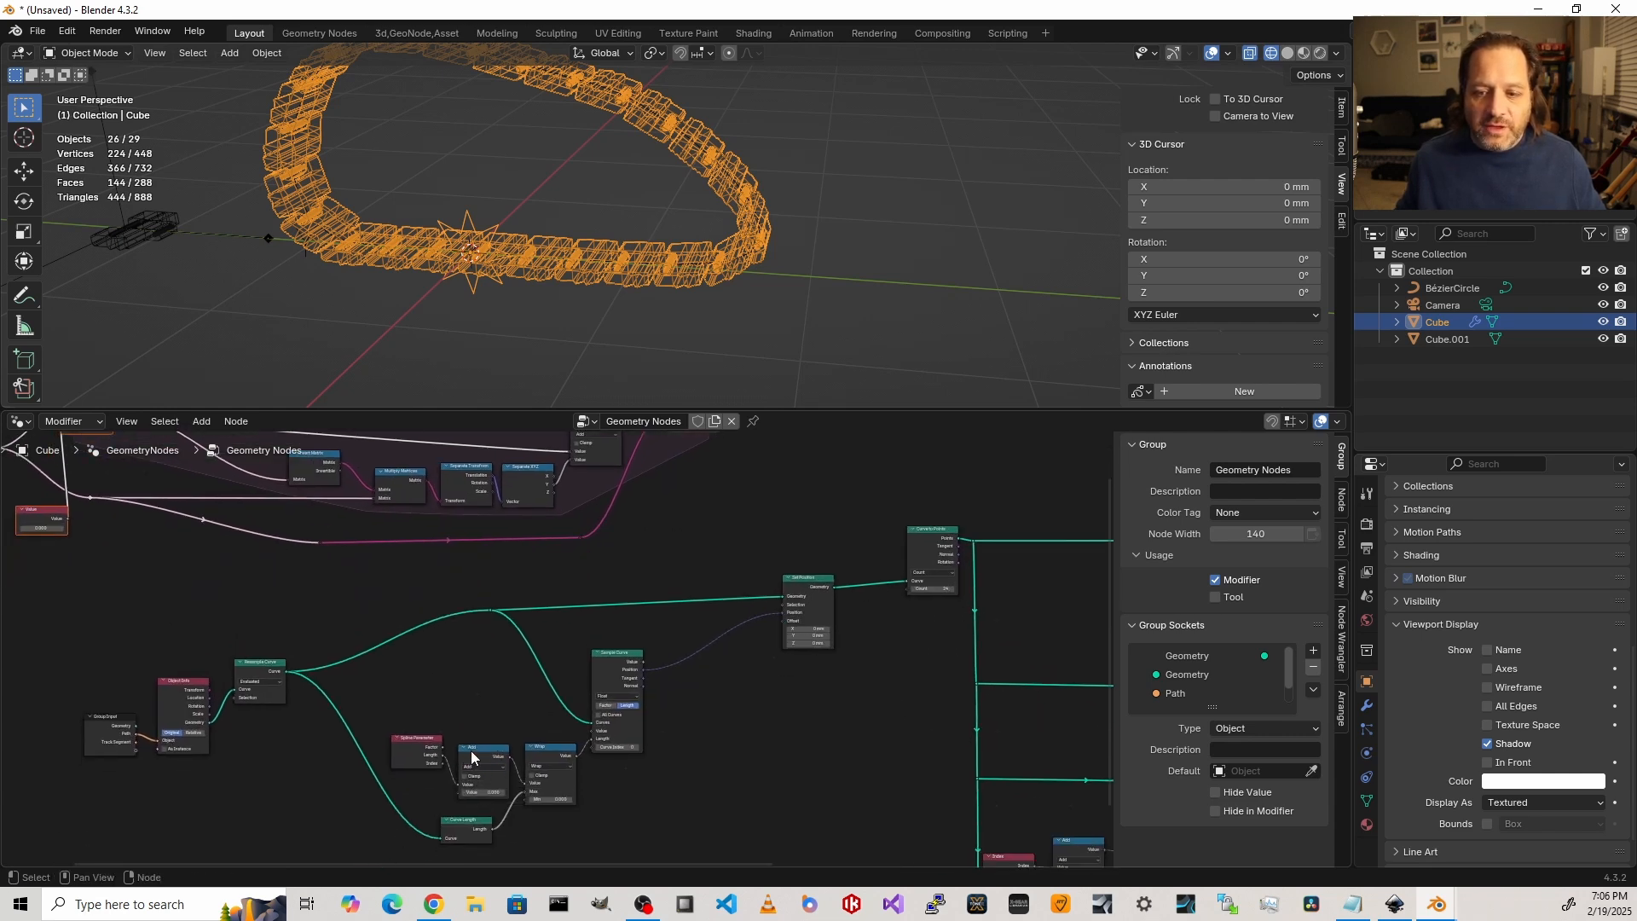
middle_drag(222, 543, 265, 604)
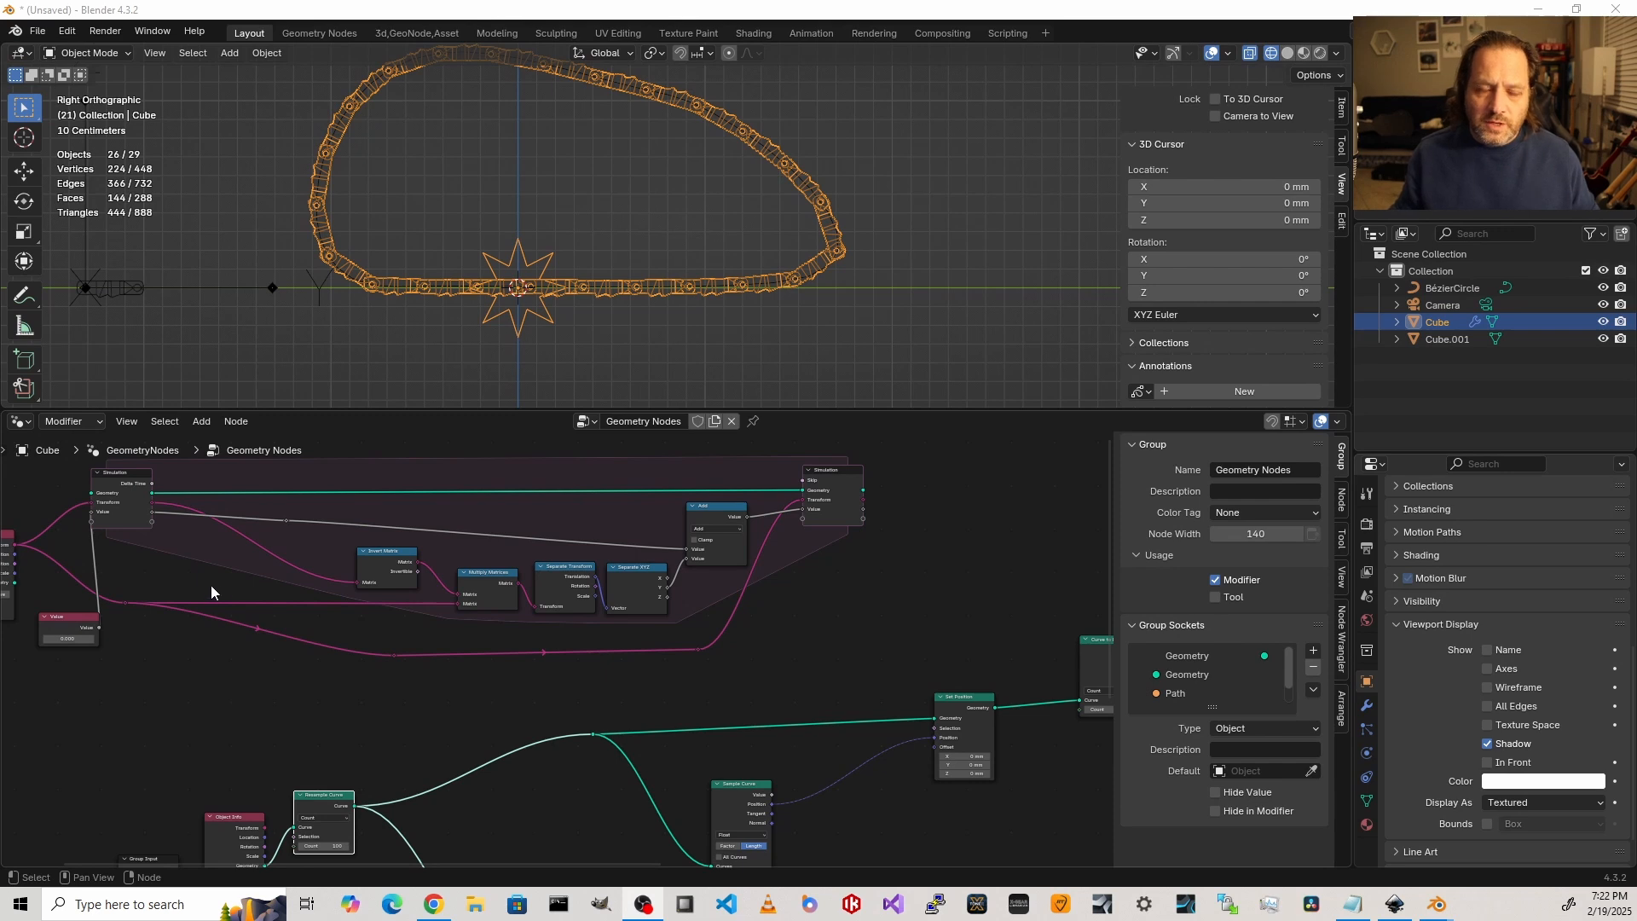
drag(946, 708, 853, 720)
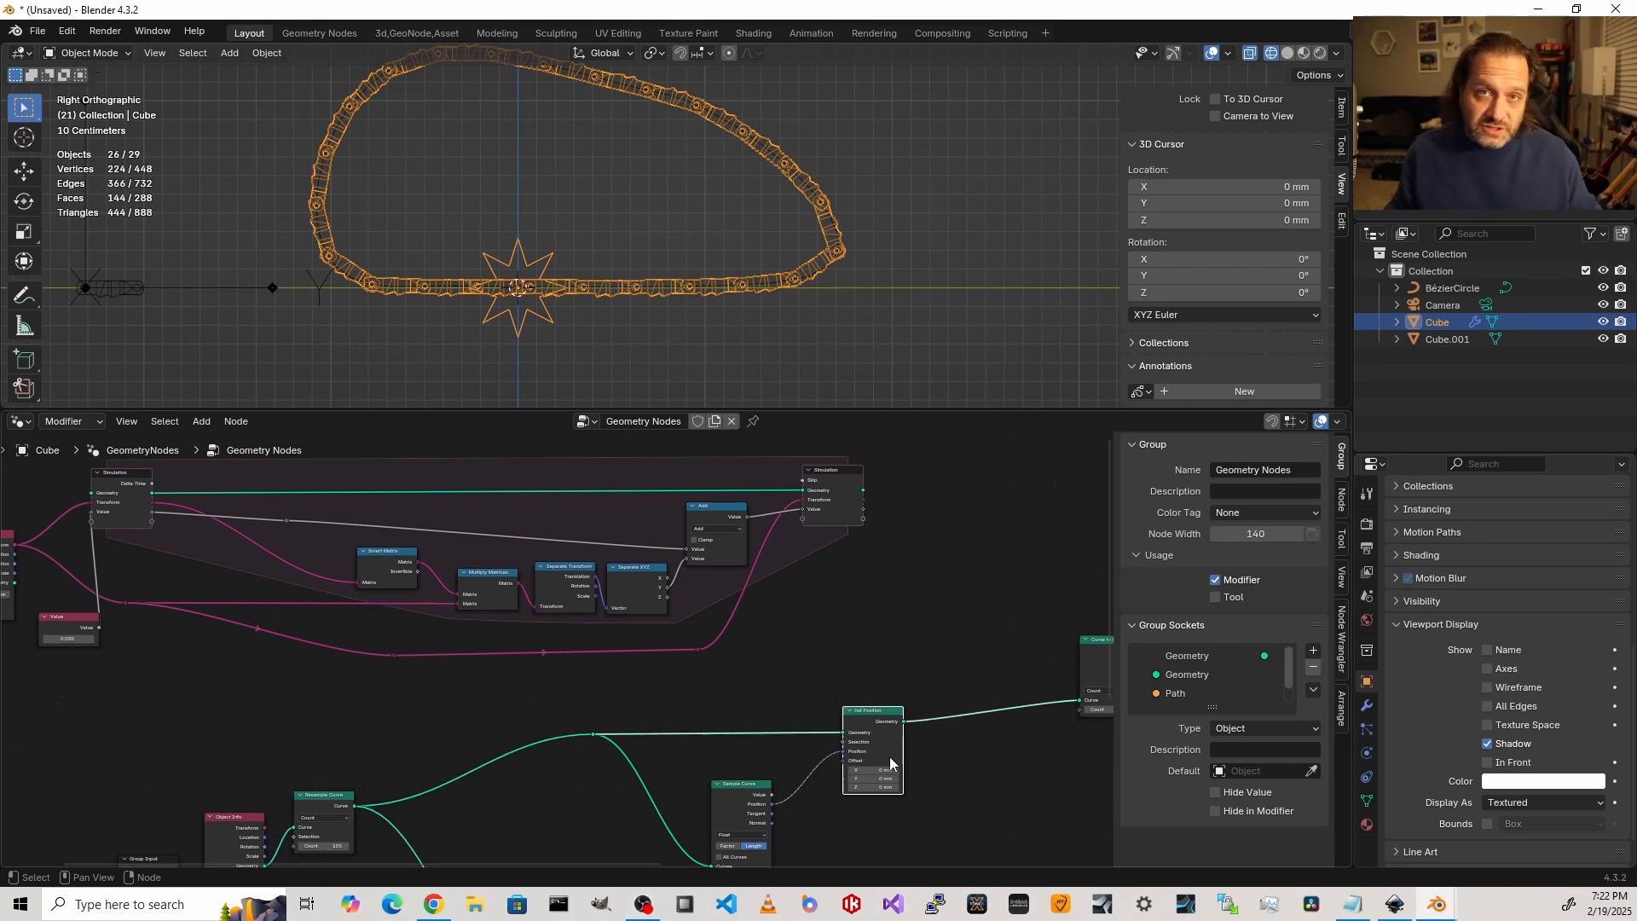
scroll(990, 767, down, 1)
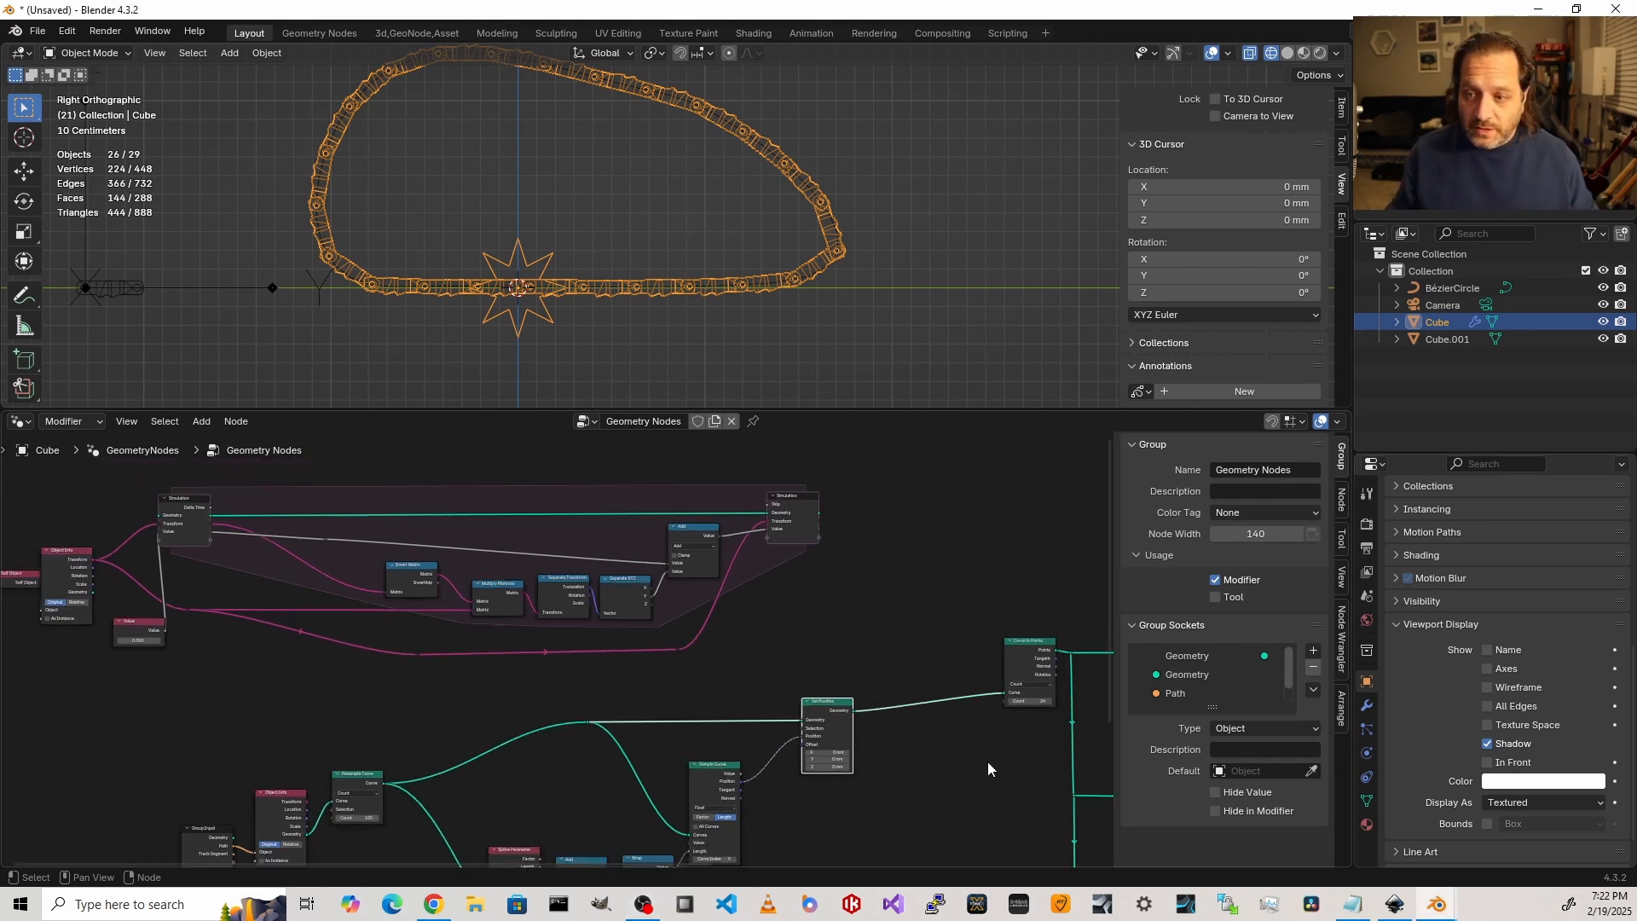
shift+middle_drag(932, 752, 679, 770)
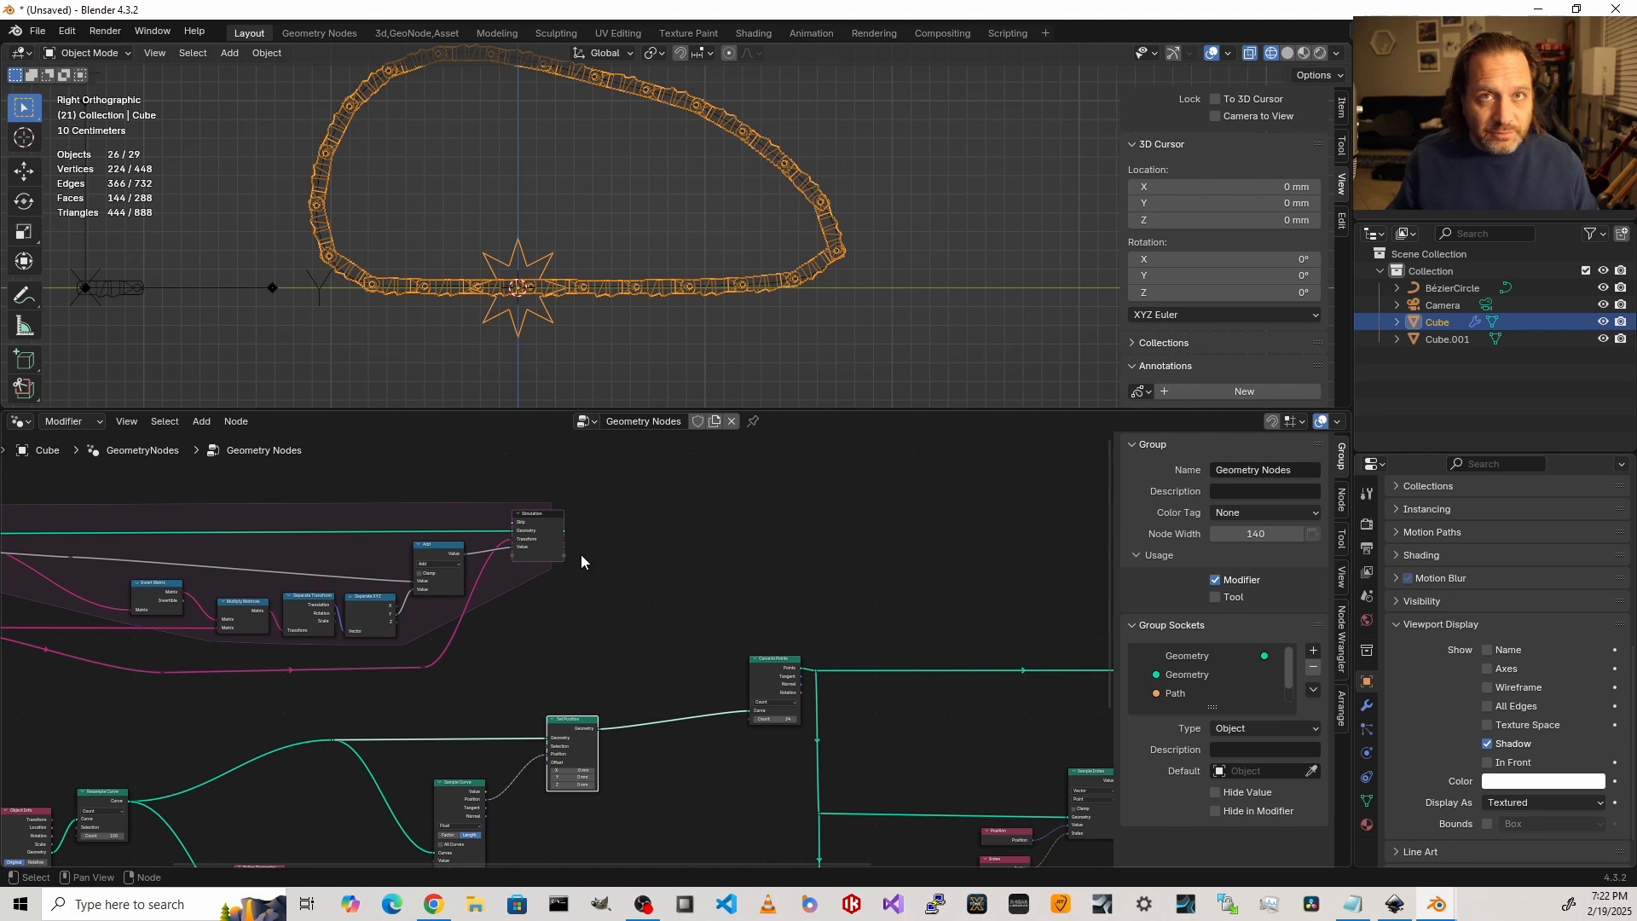
drag(539, 516, 675, 515)
scroll(716, 652, up, 2)
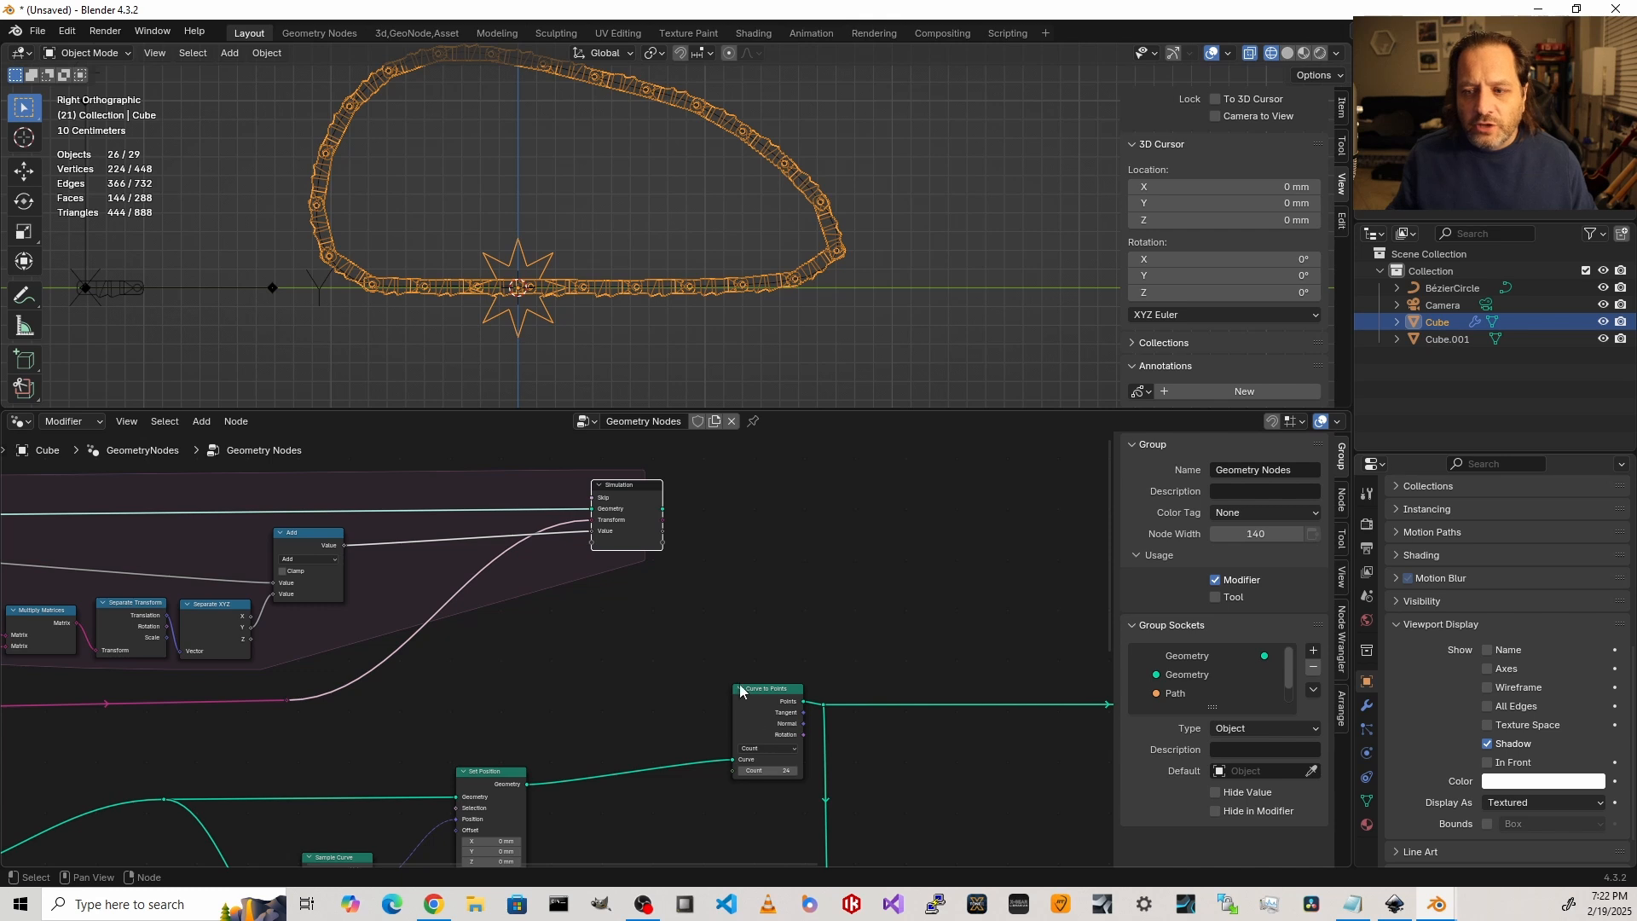
Step: Route the Set Position geometry through the Simulation output's Geometry socket into the Curve to Points node's Curve input
mouse_move(789, 732)
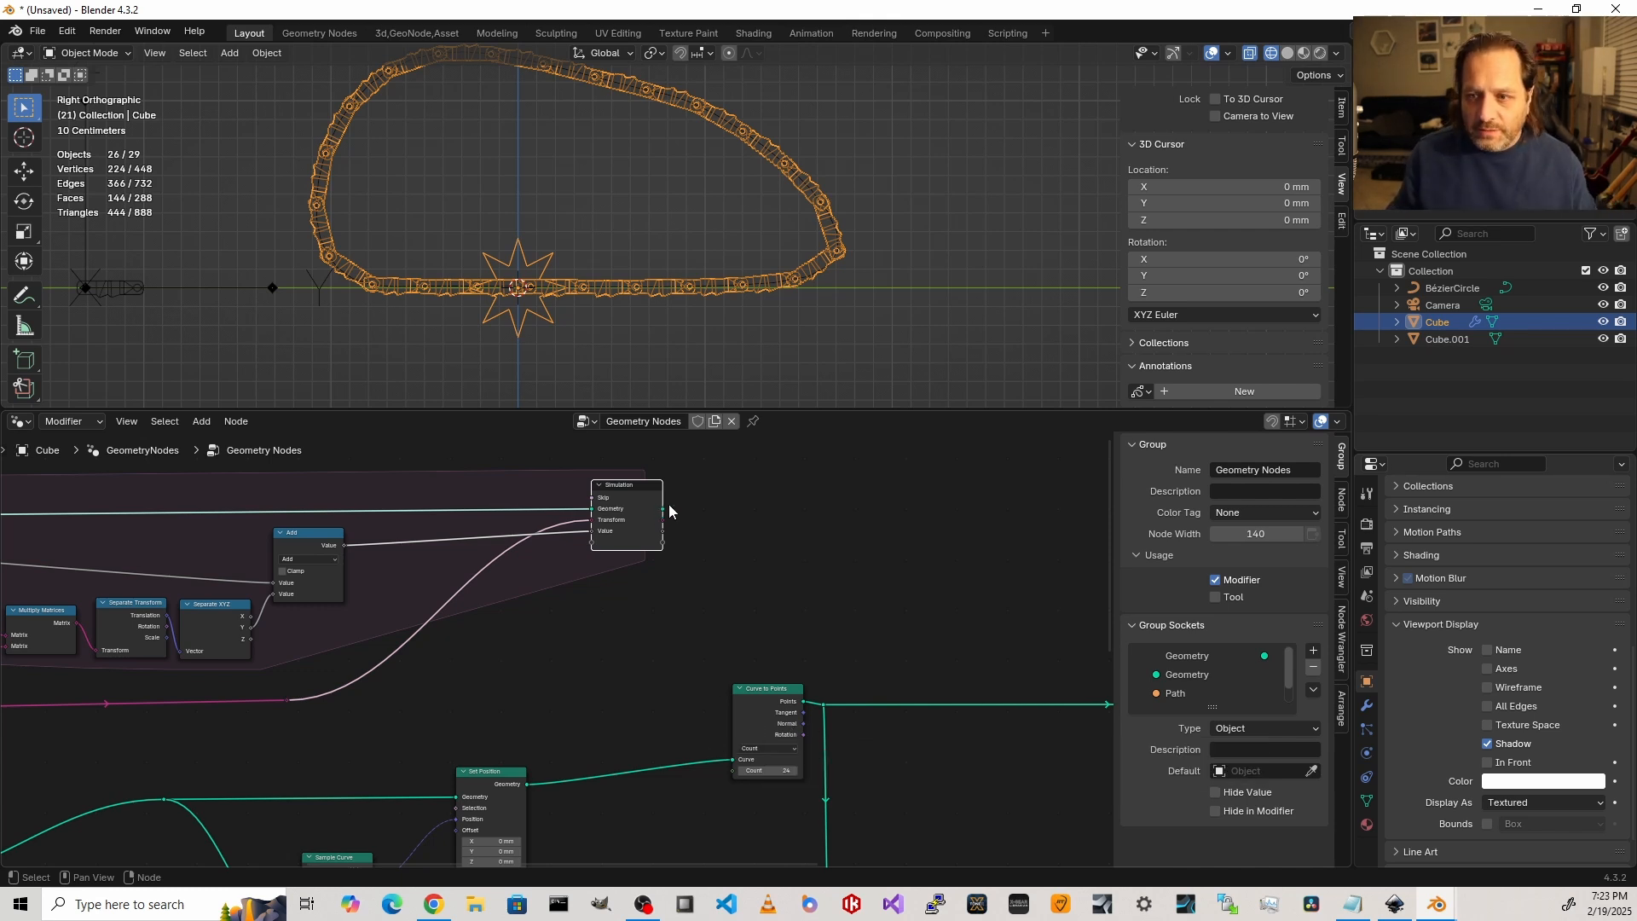
drag(663, 509, 732, 759)
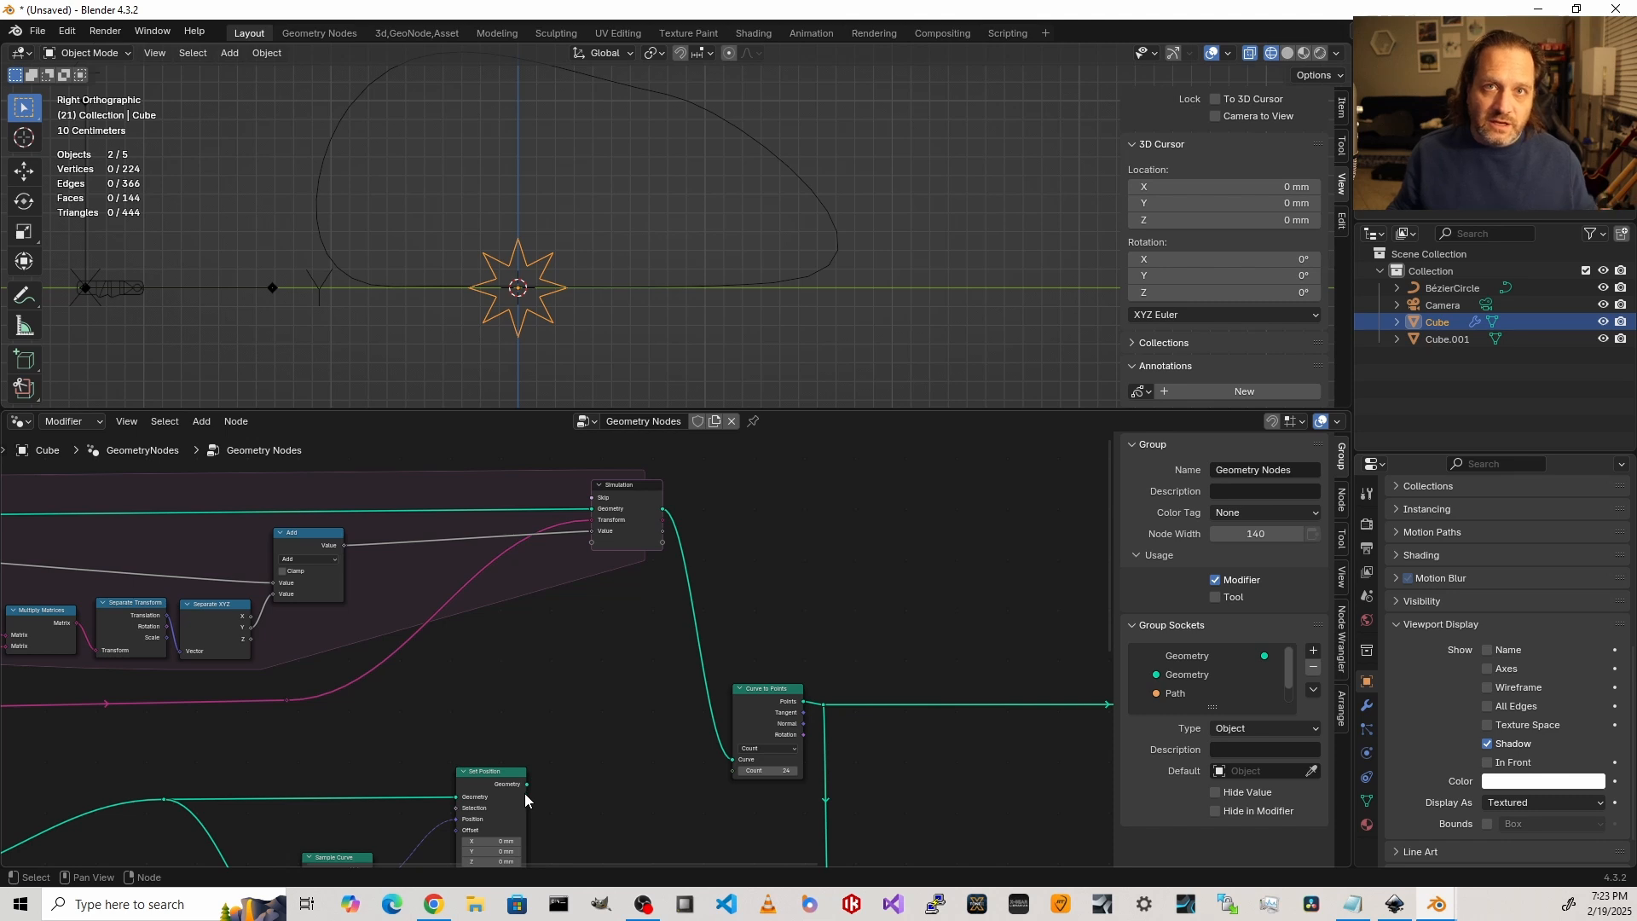
drag(526, 784, 590, 518)
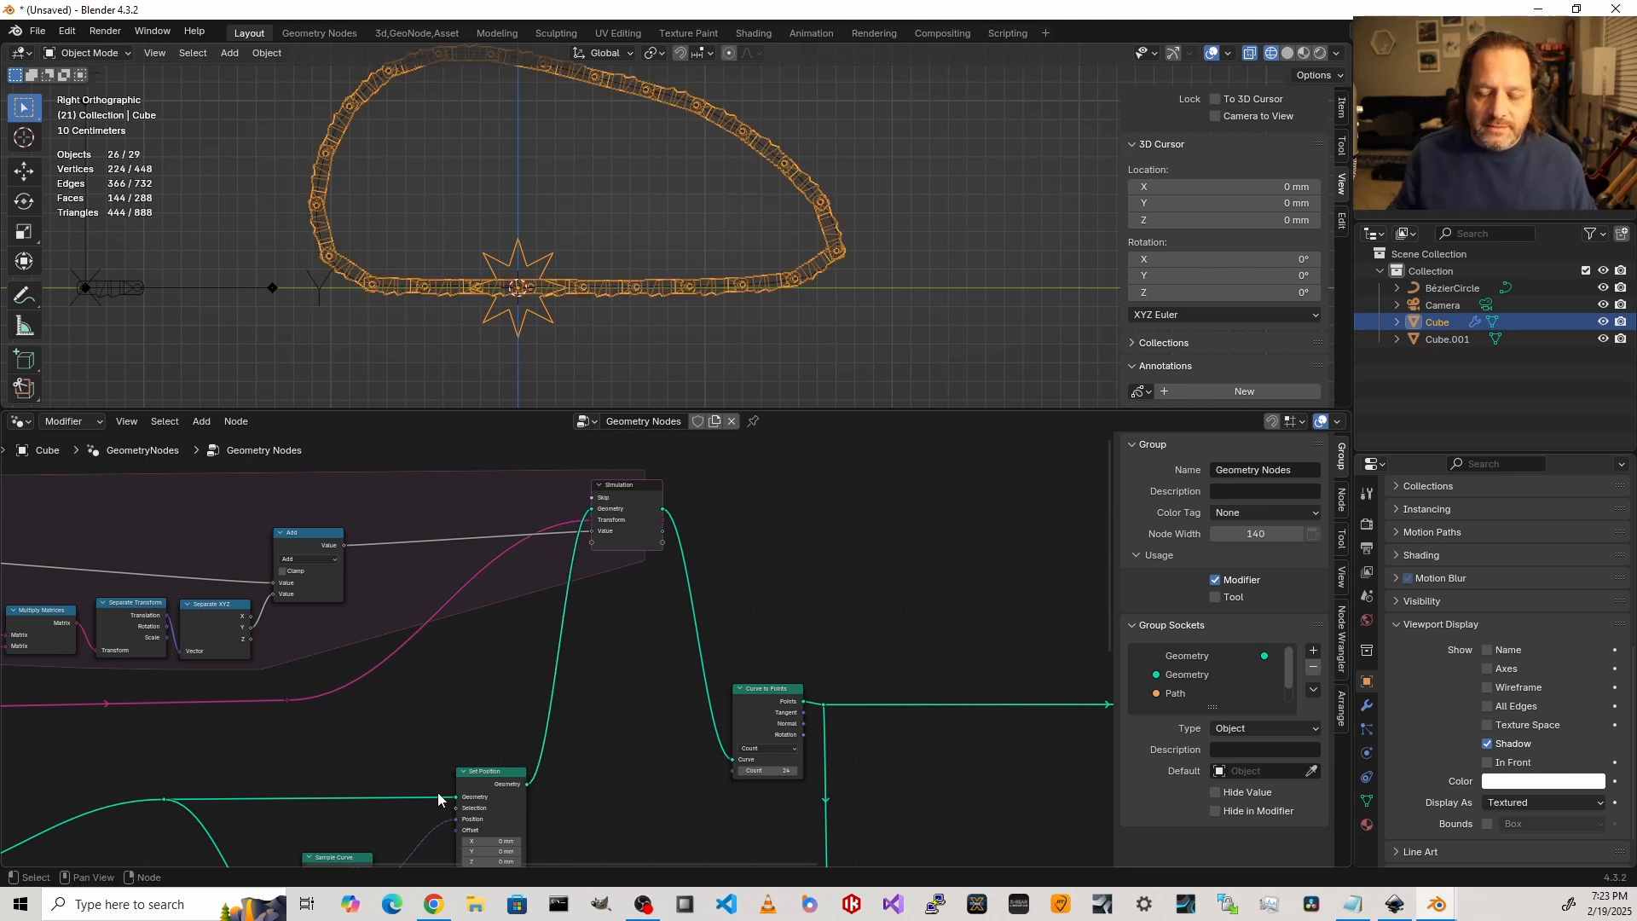
Step: Link the Simulation input's Value to the second Value of the Add node that follows Spline Parameter
middle_drag(440, 799, 618, 548)
scroll(682, 547, down, 2)
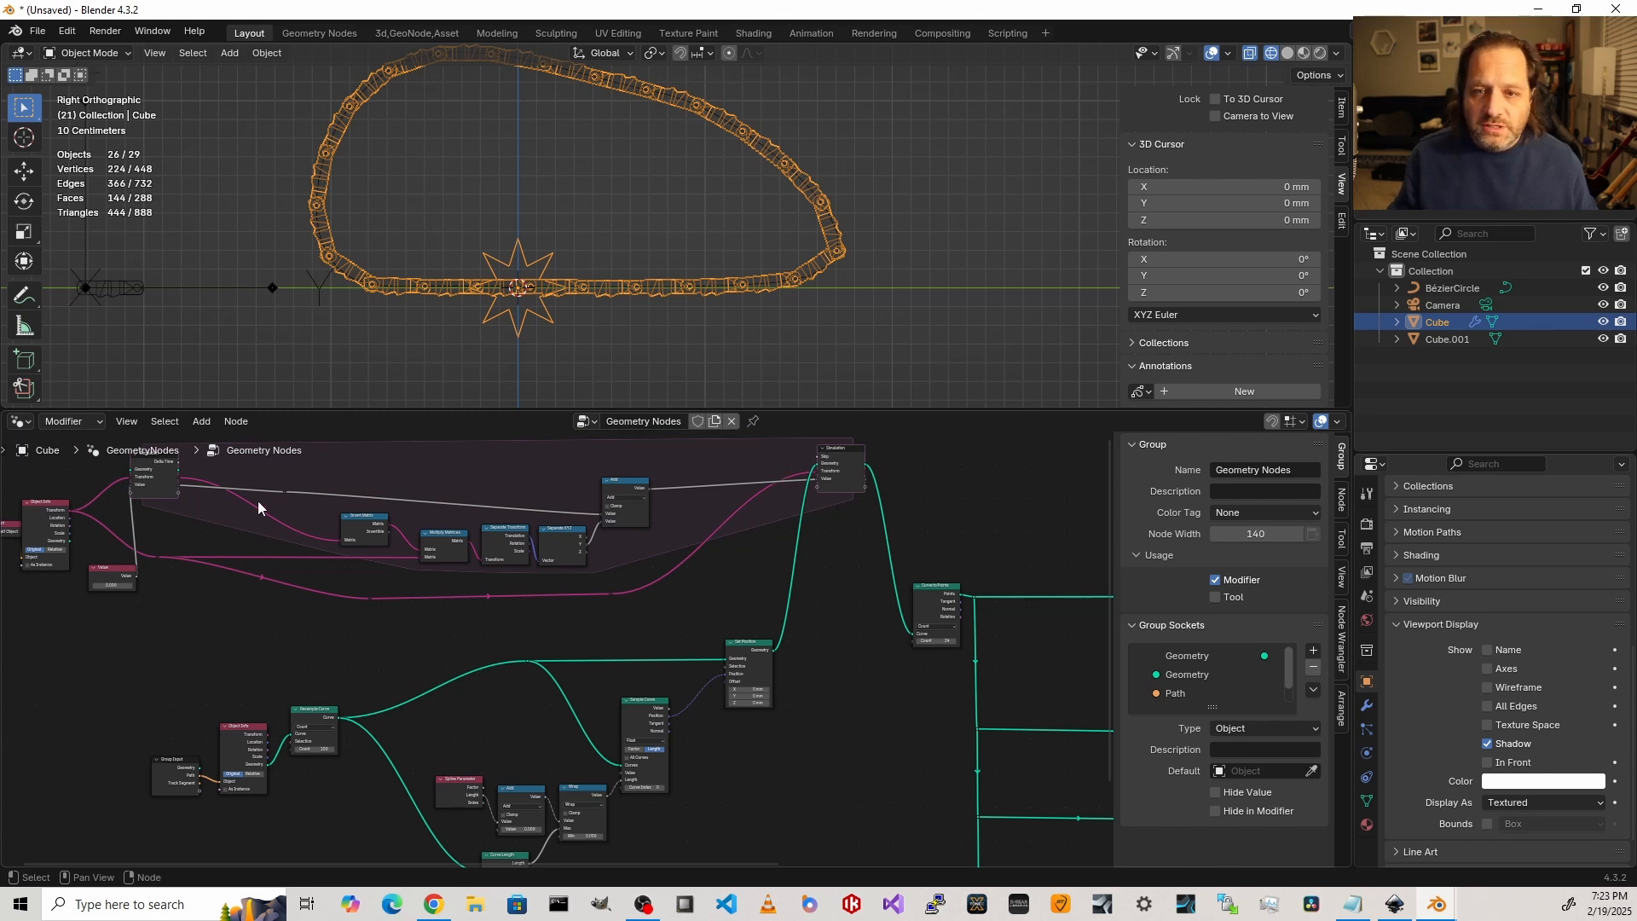
scroll(189, 493, up, 2)
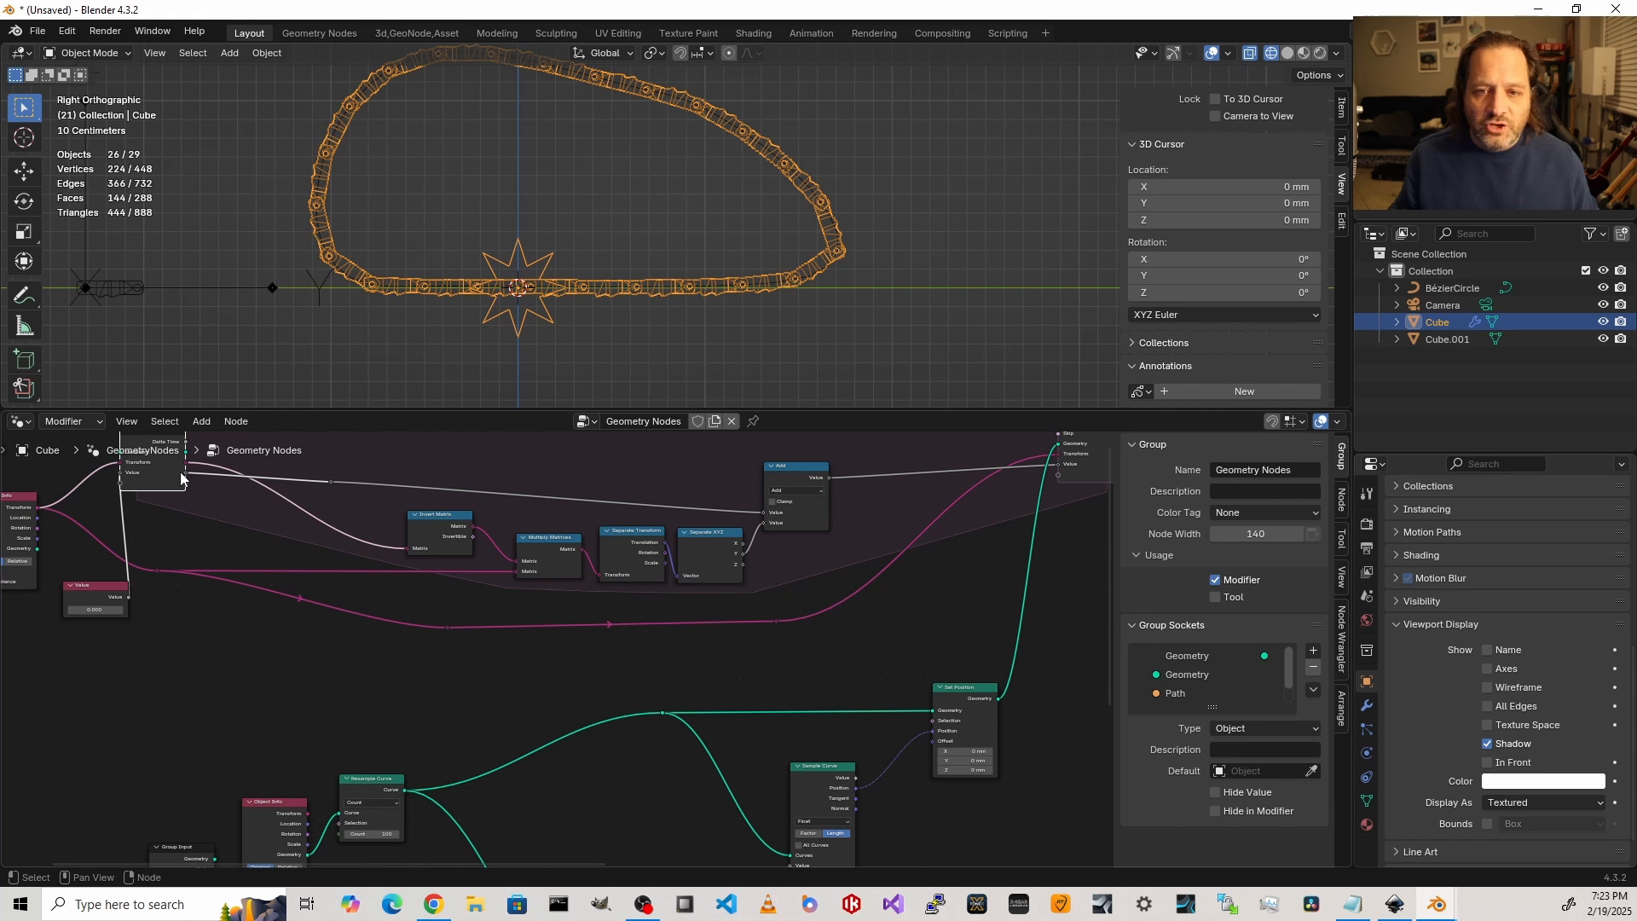
drag(185, 474, 624, 733)
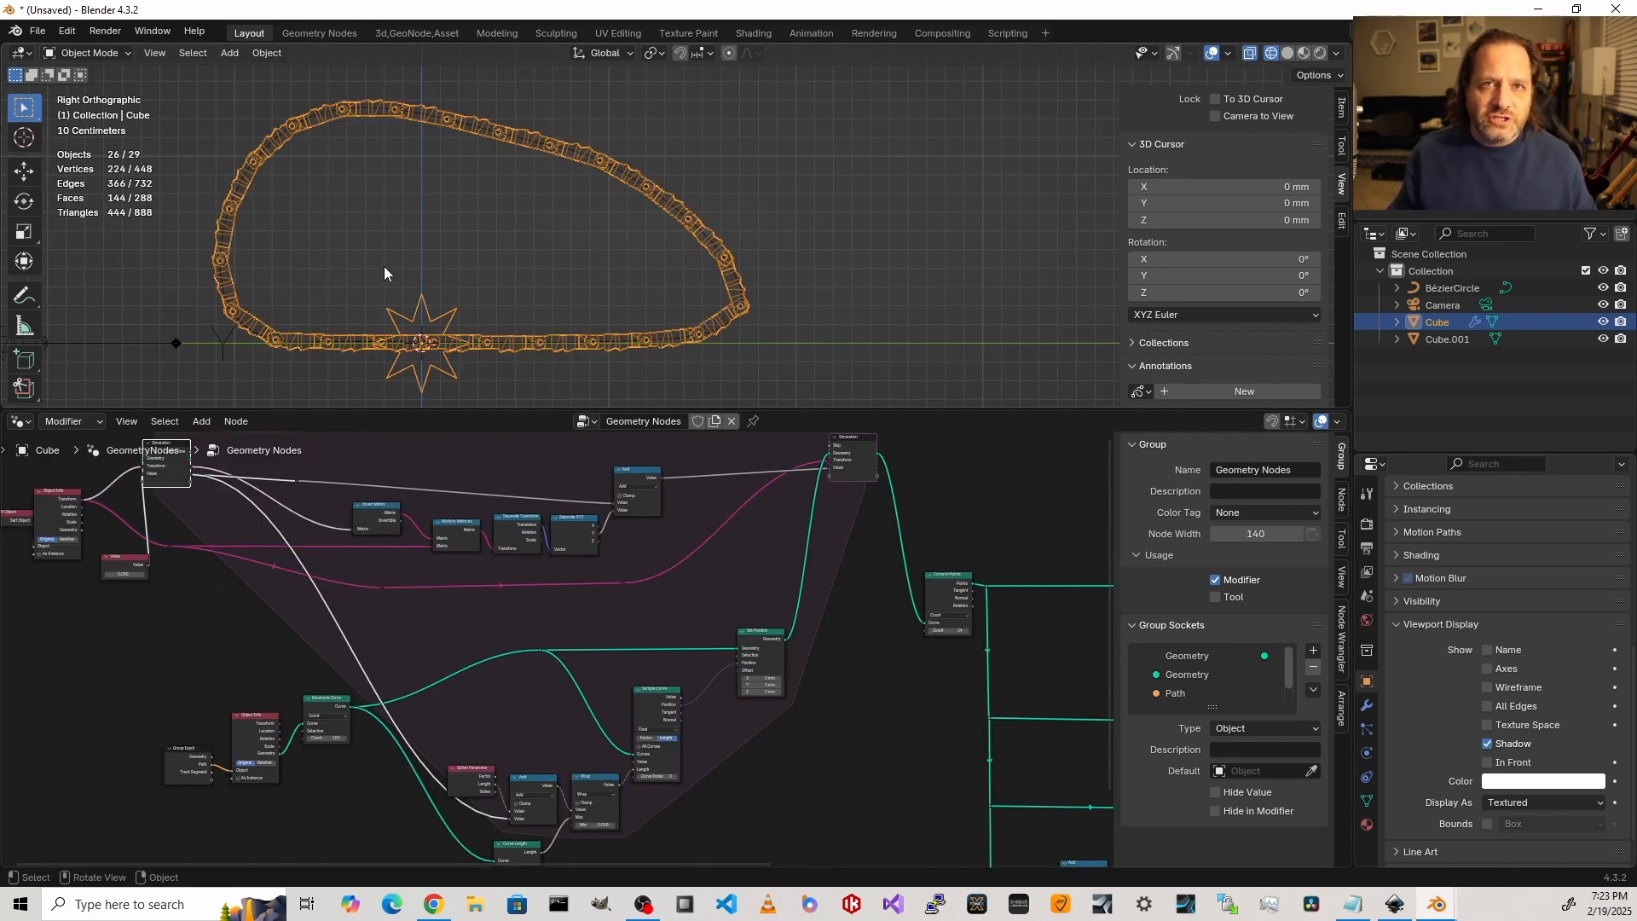
Step: Play the animation while moving the tread object along Y to test the link motion, and return to frame 1
key(space)
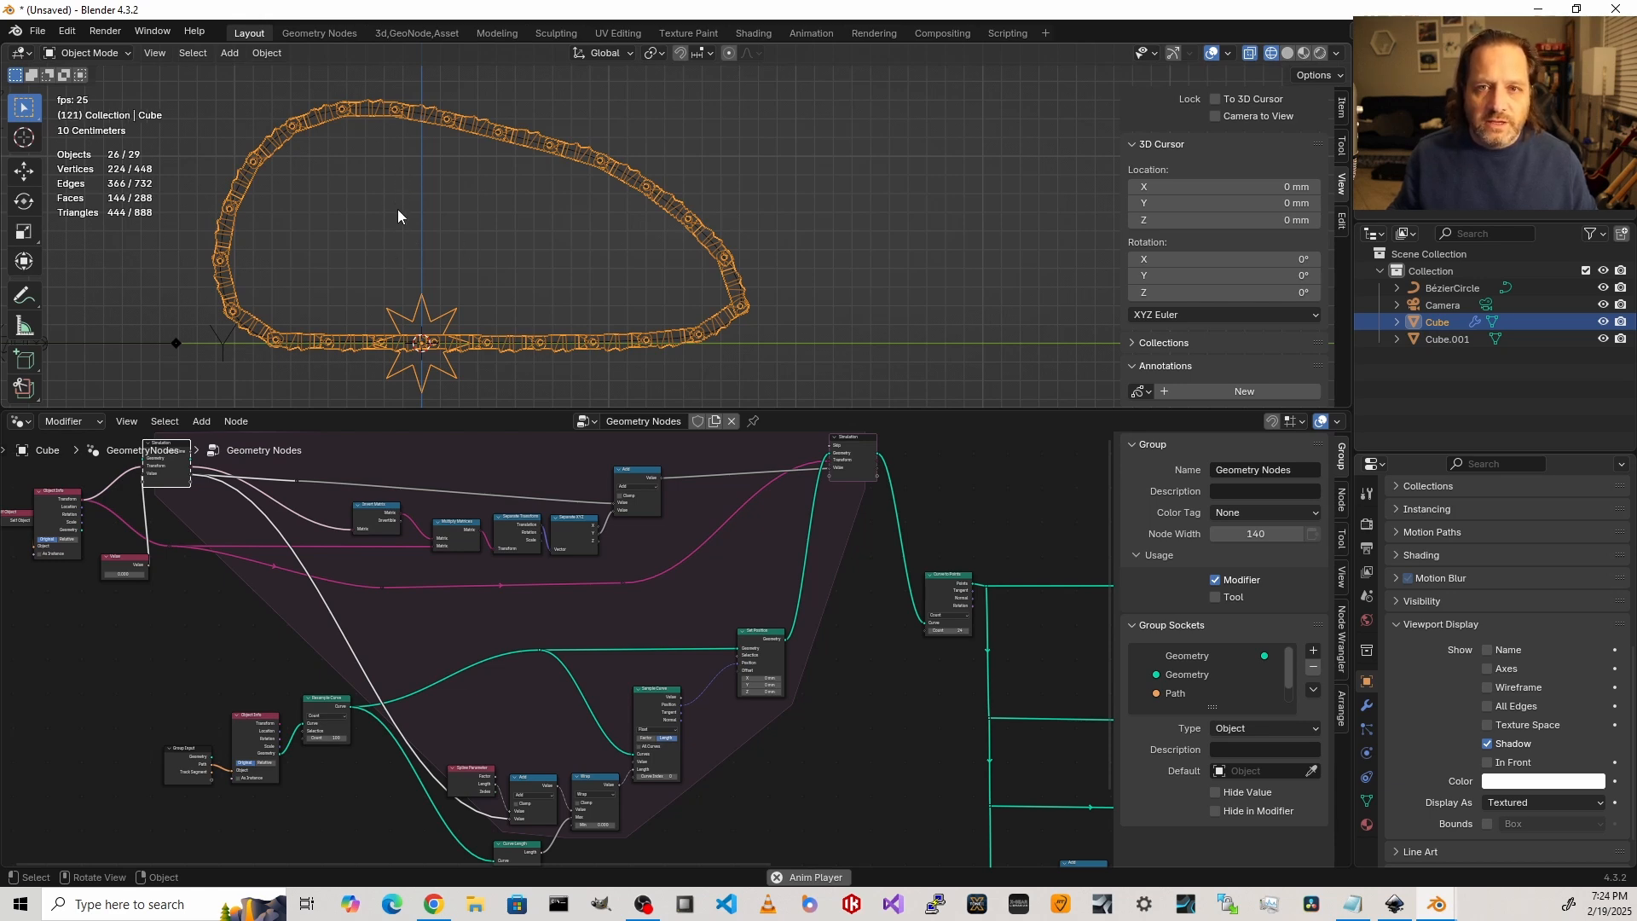
key(g)
key(y)
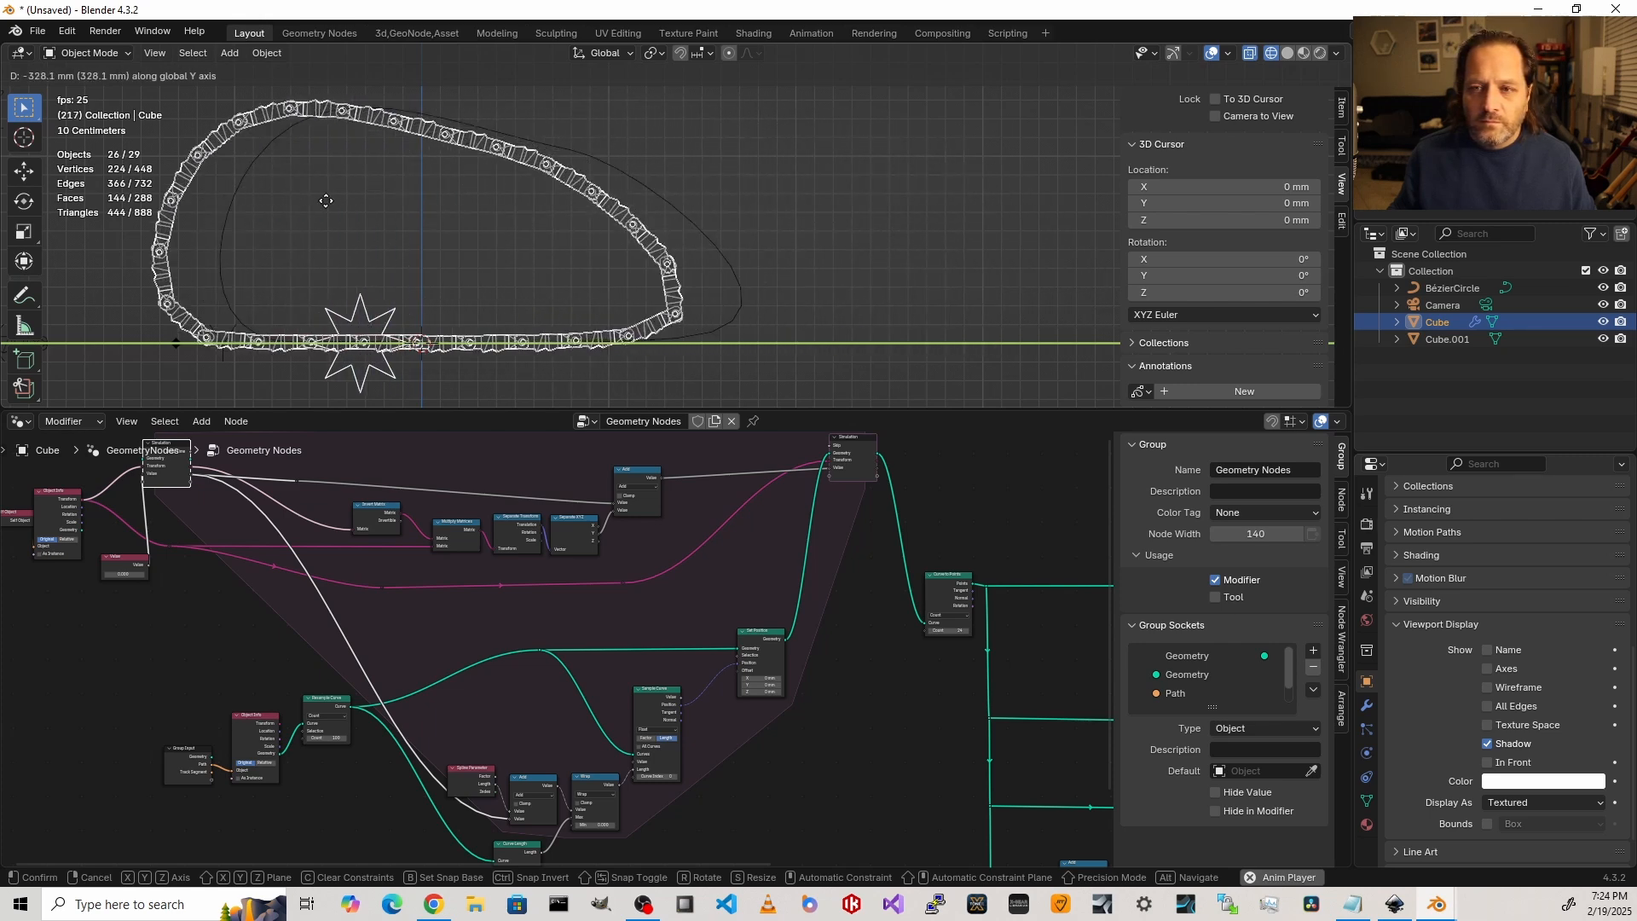
click(346, 194)
key(space)
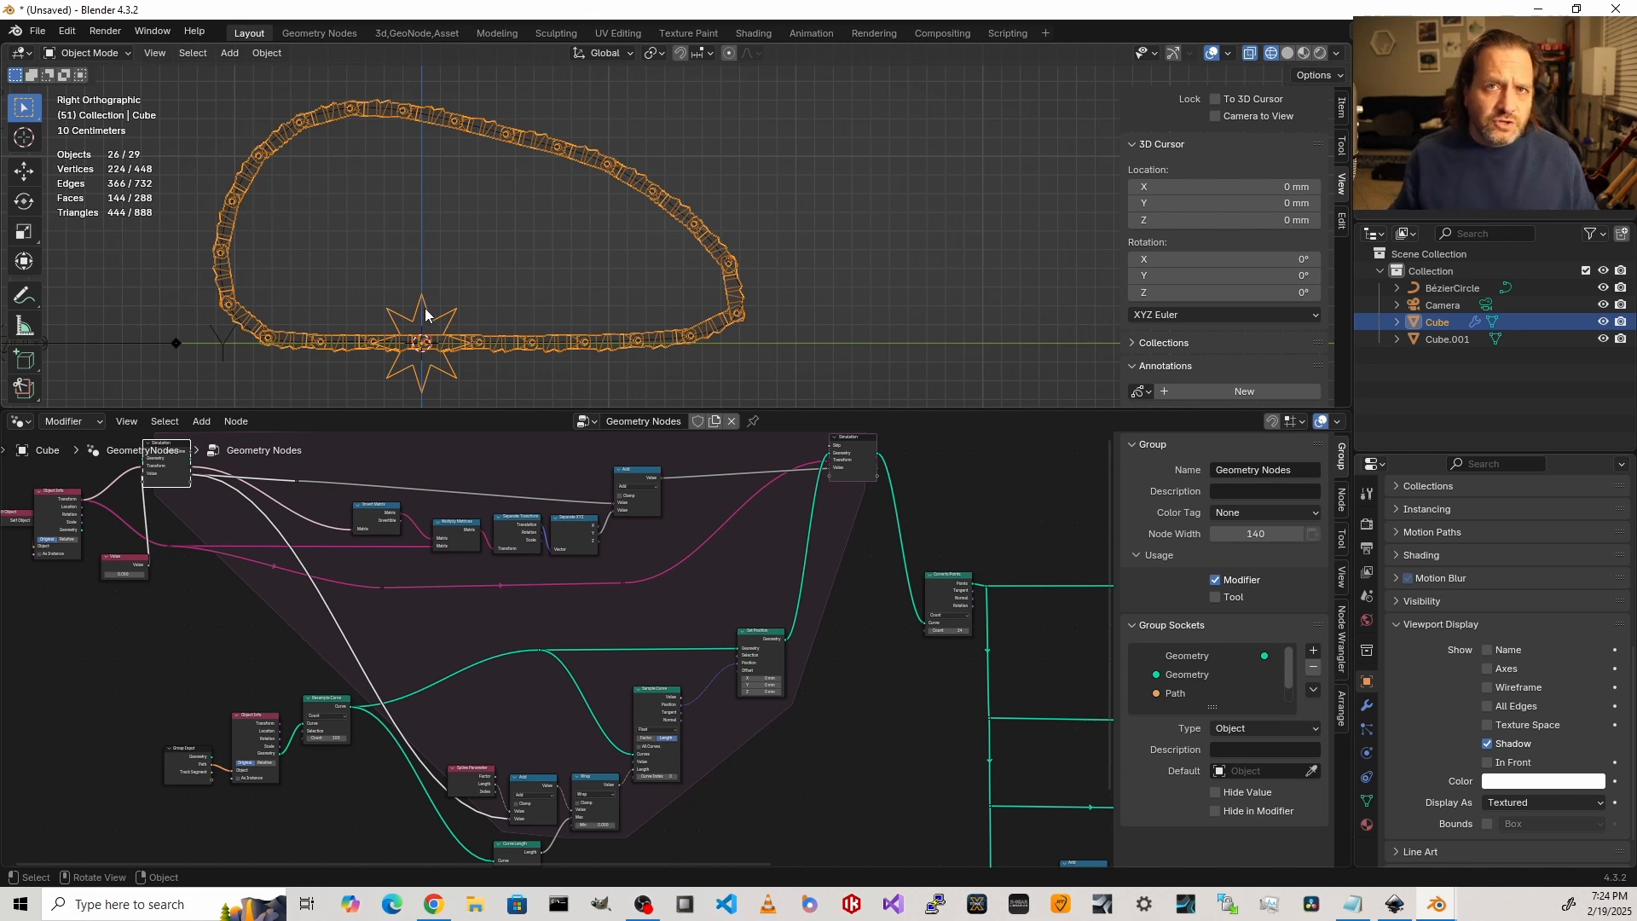
key(shift+Left)
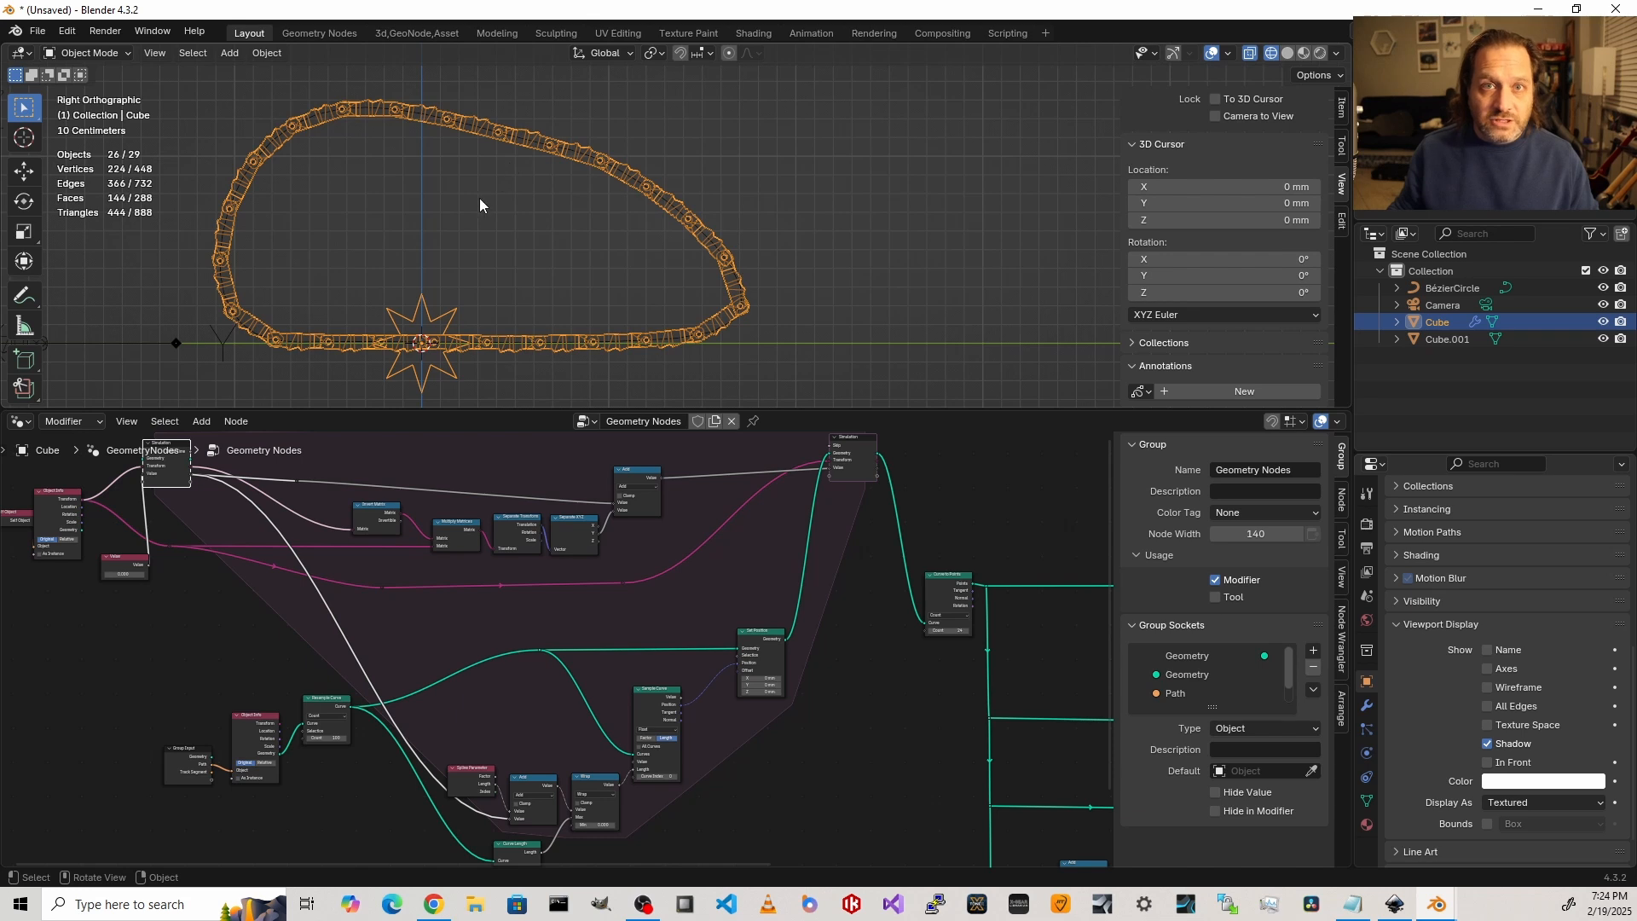
Step: Keyframe the tread at frame 1, move it along positive Y at frame 90, and keyframe it there
key(i)
key(Right)
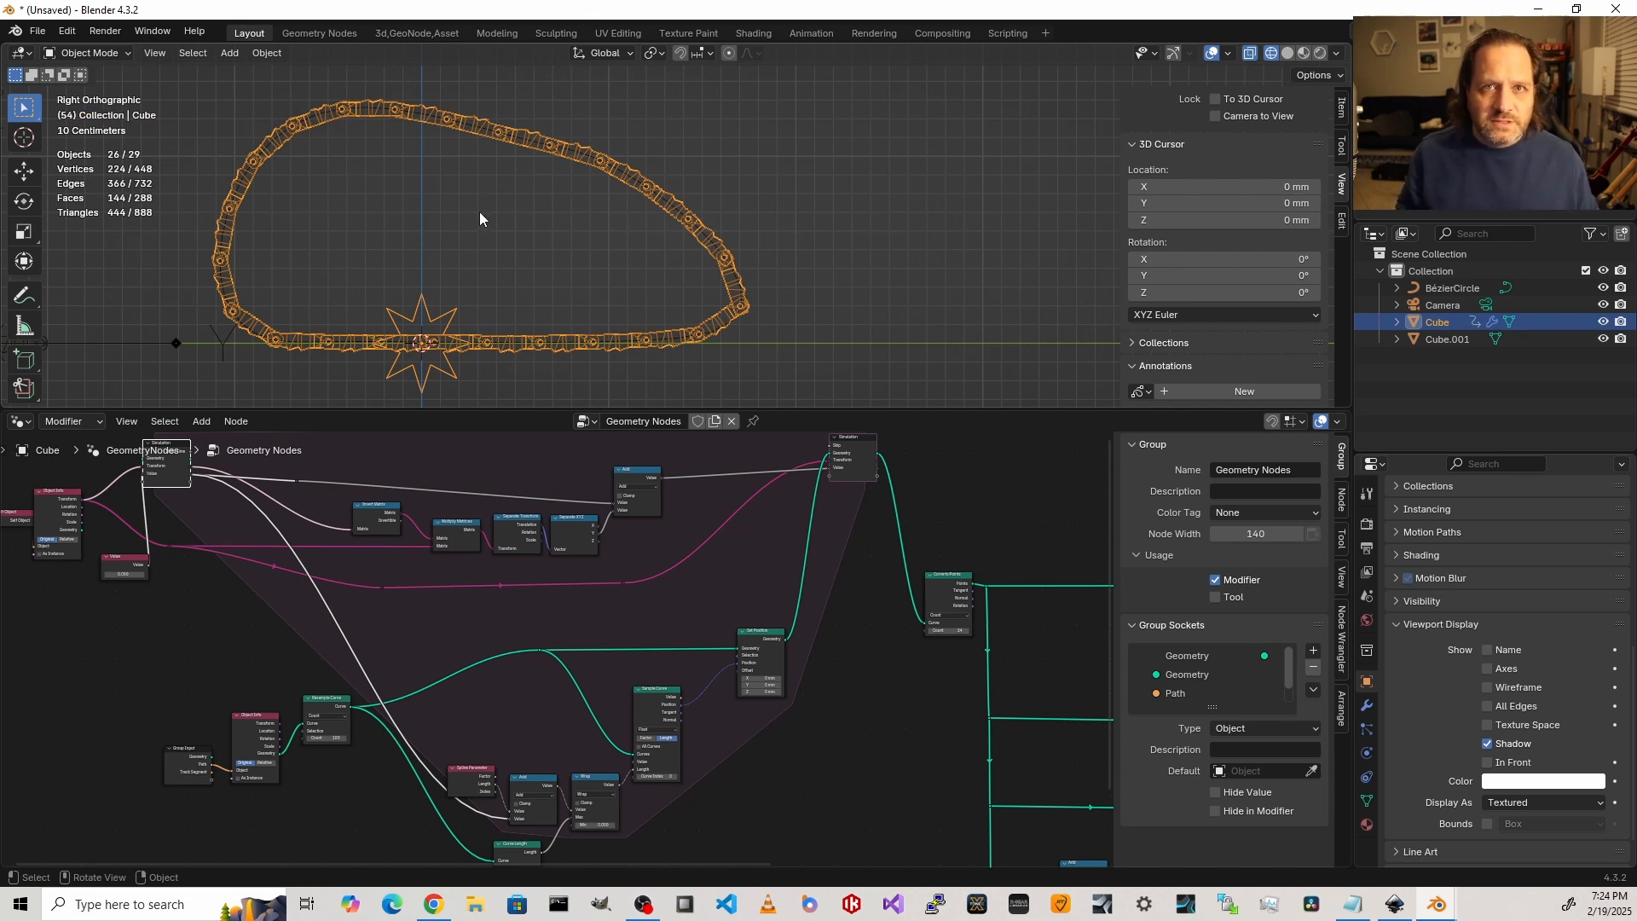
key(space)
key(g)
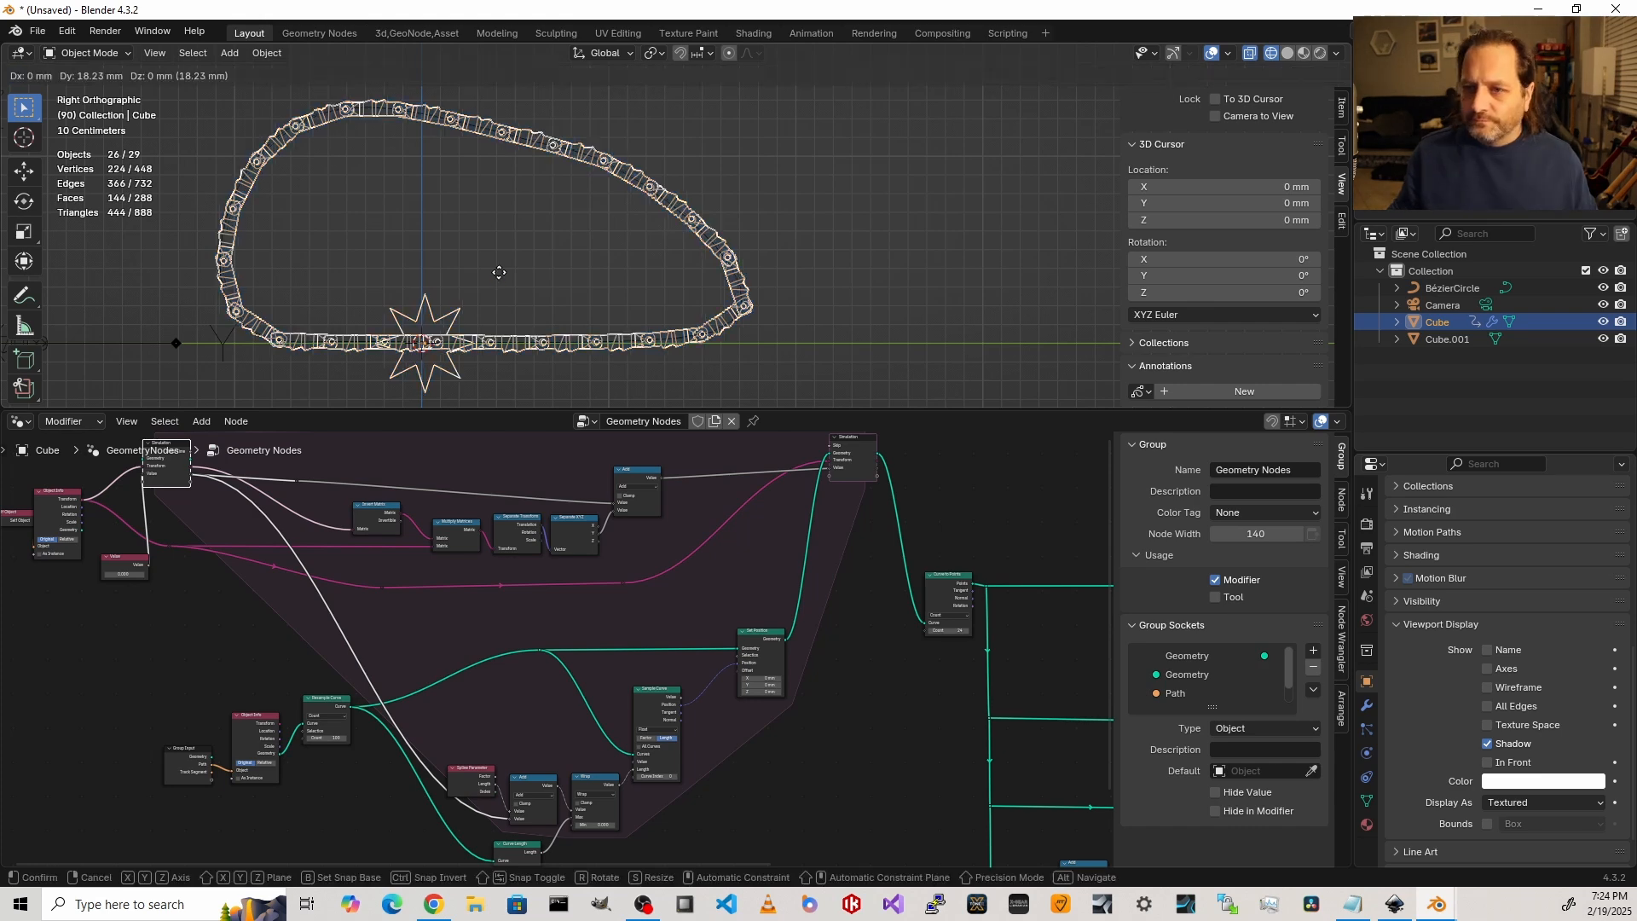
key(y)
click(962, 308)
key(n)
key(g)
key(y)
click(1030, 329)
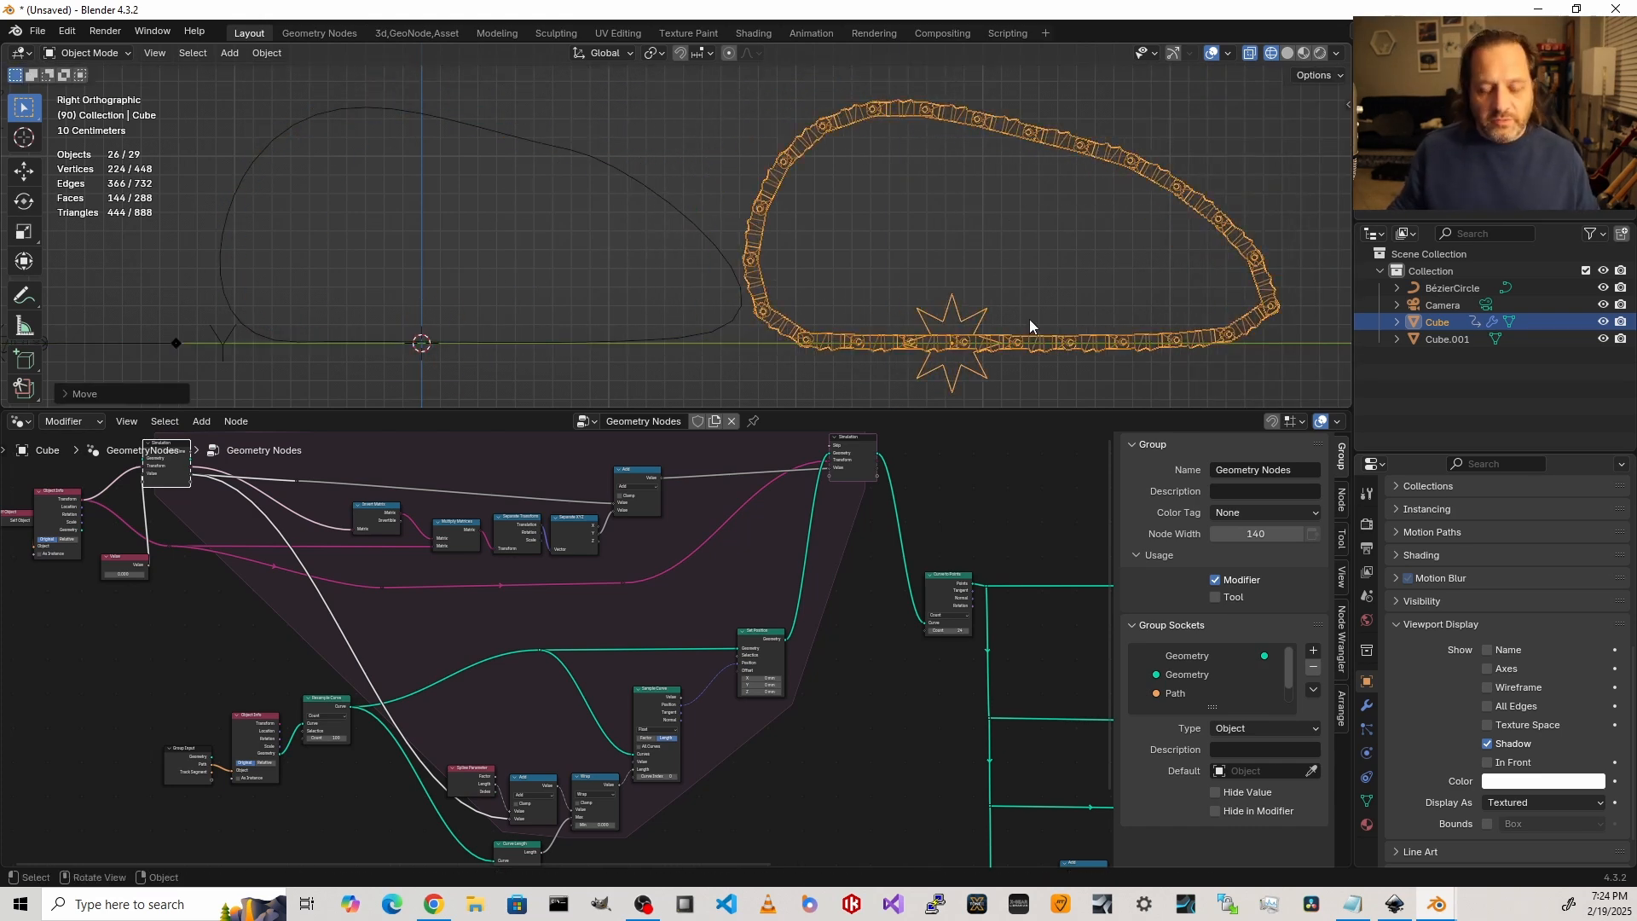
key(i)
key(shift+Left)
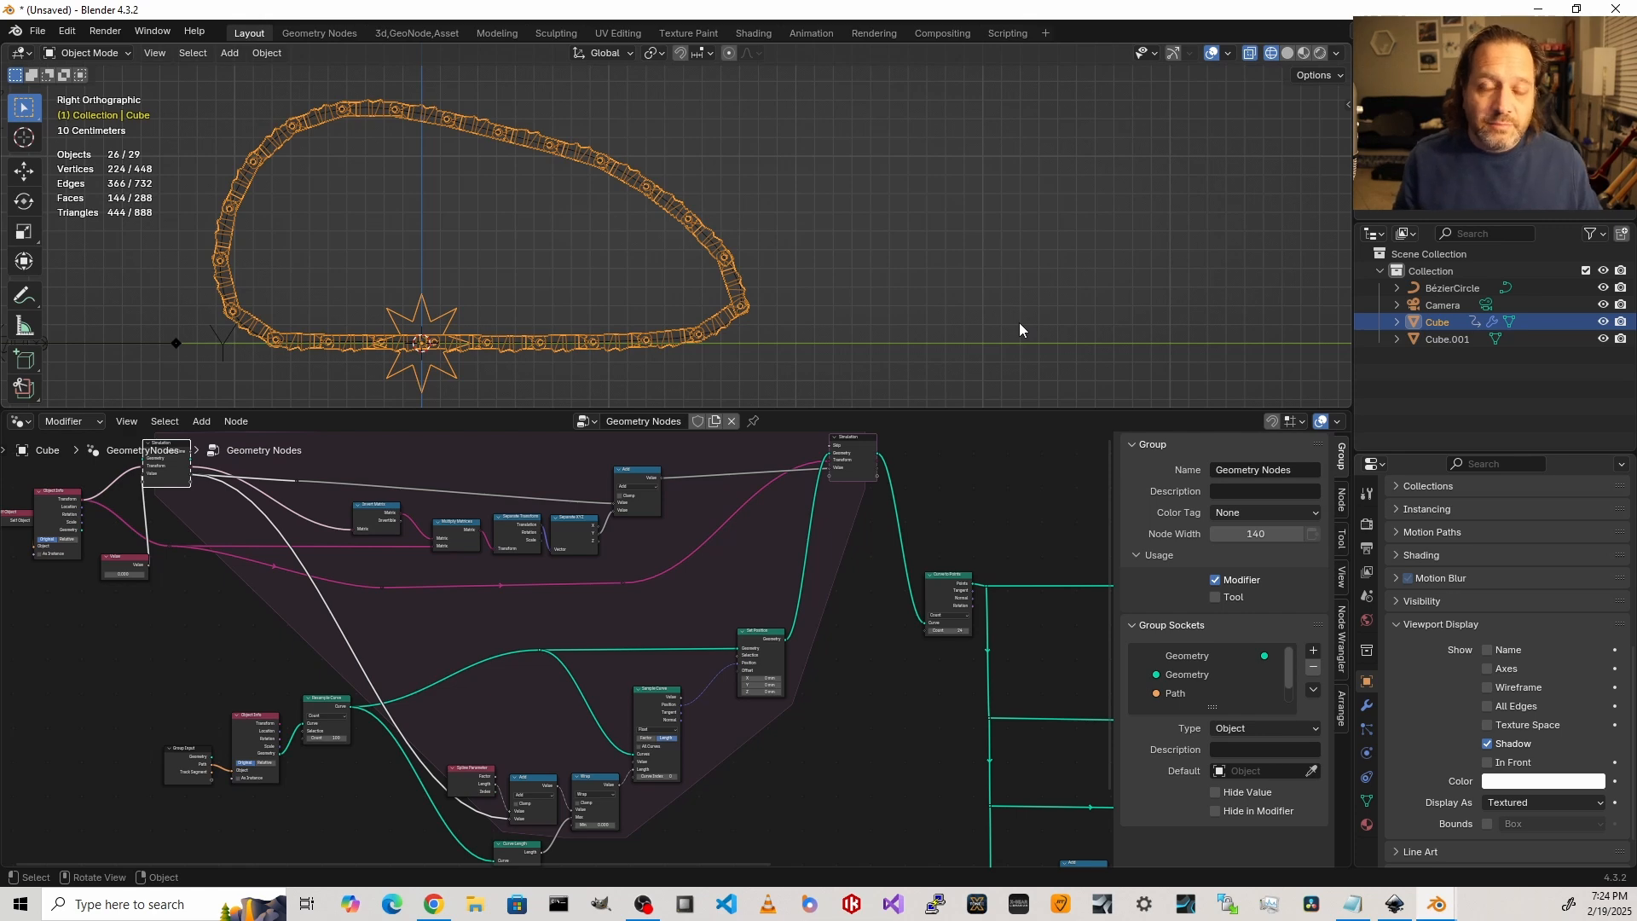
Step: Play the keyframed tread movement from the first frame and inspect the tread in perspective
key(space)
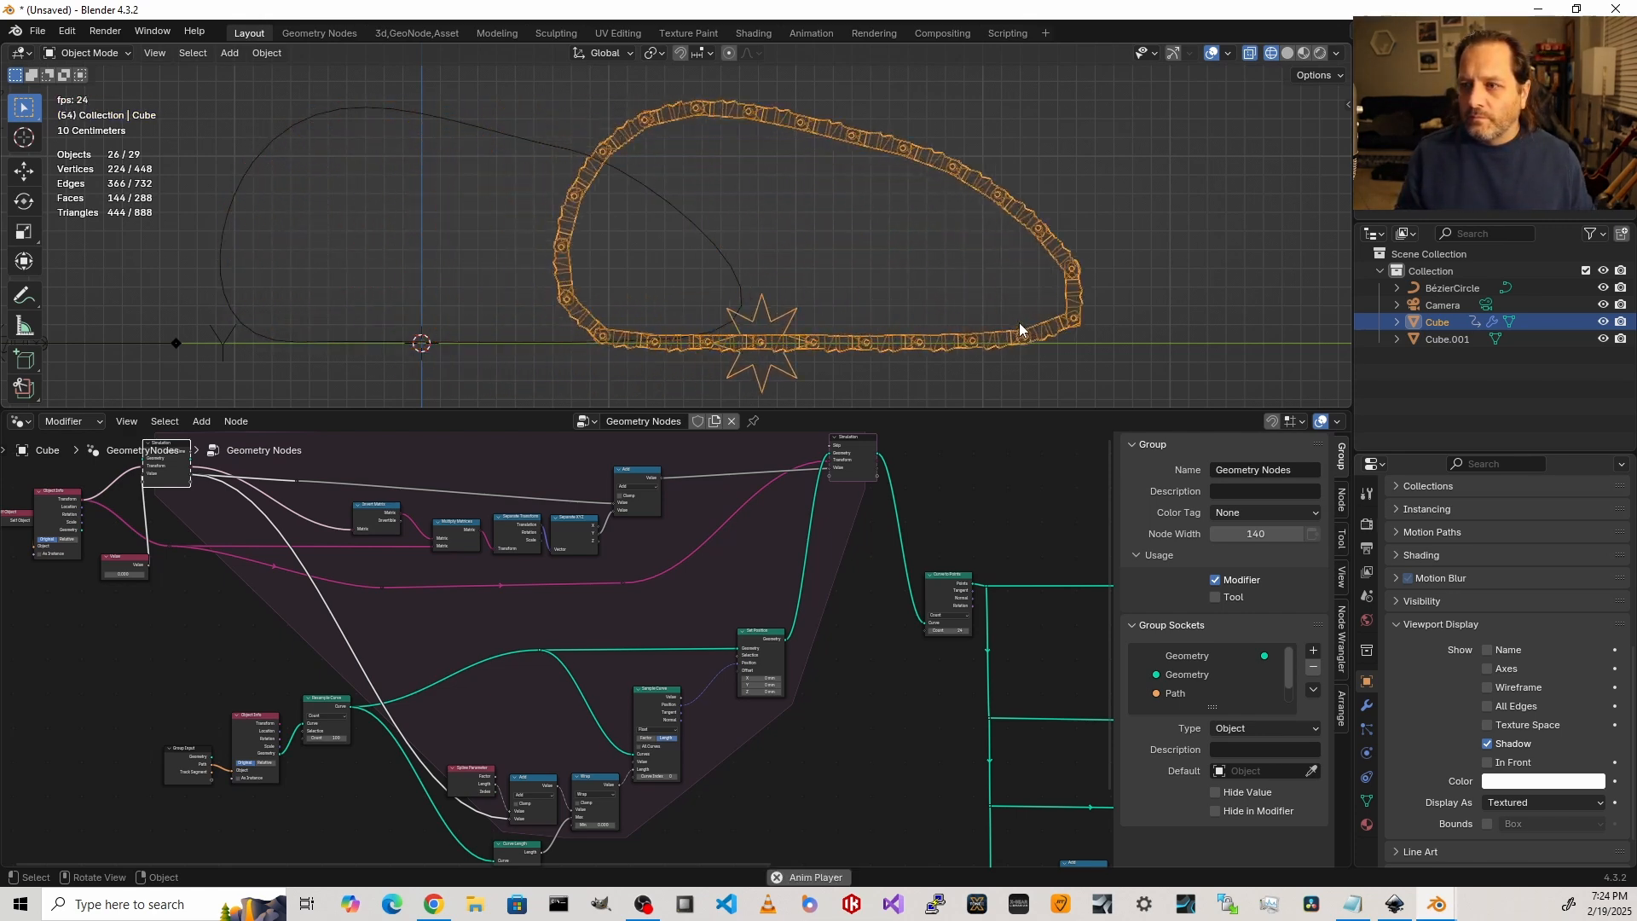
key(space)
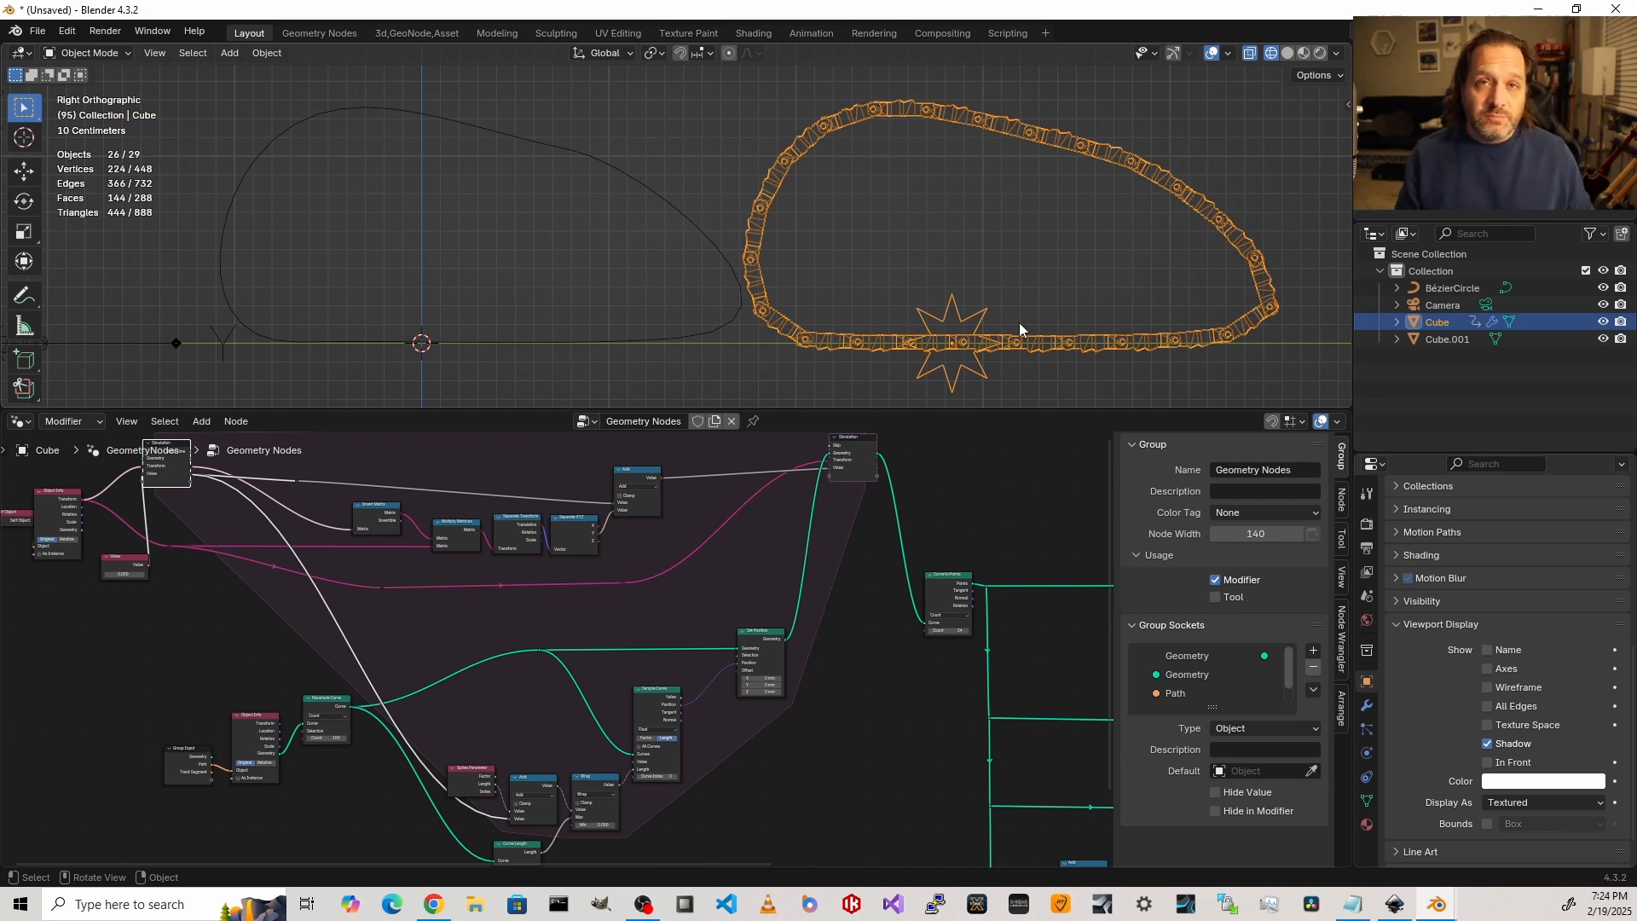
middle_drag(1019, 322, 659, 297)
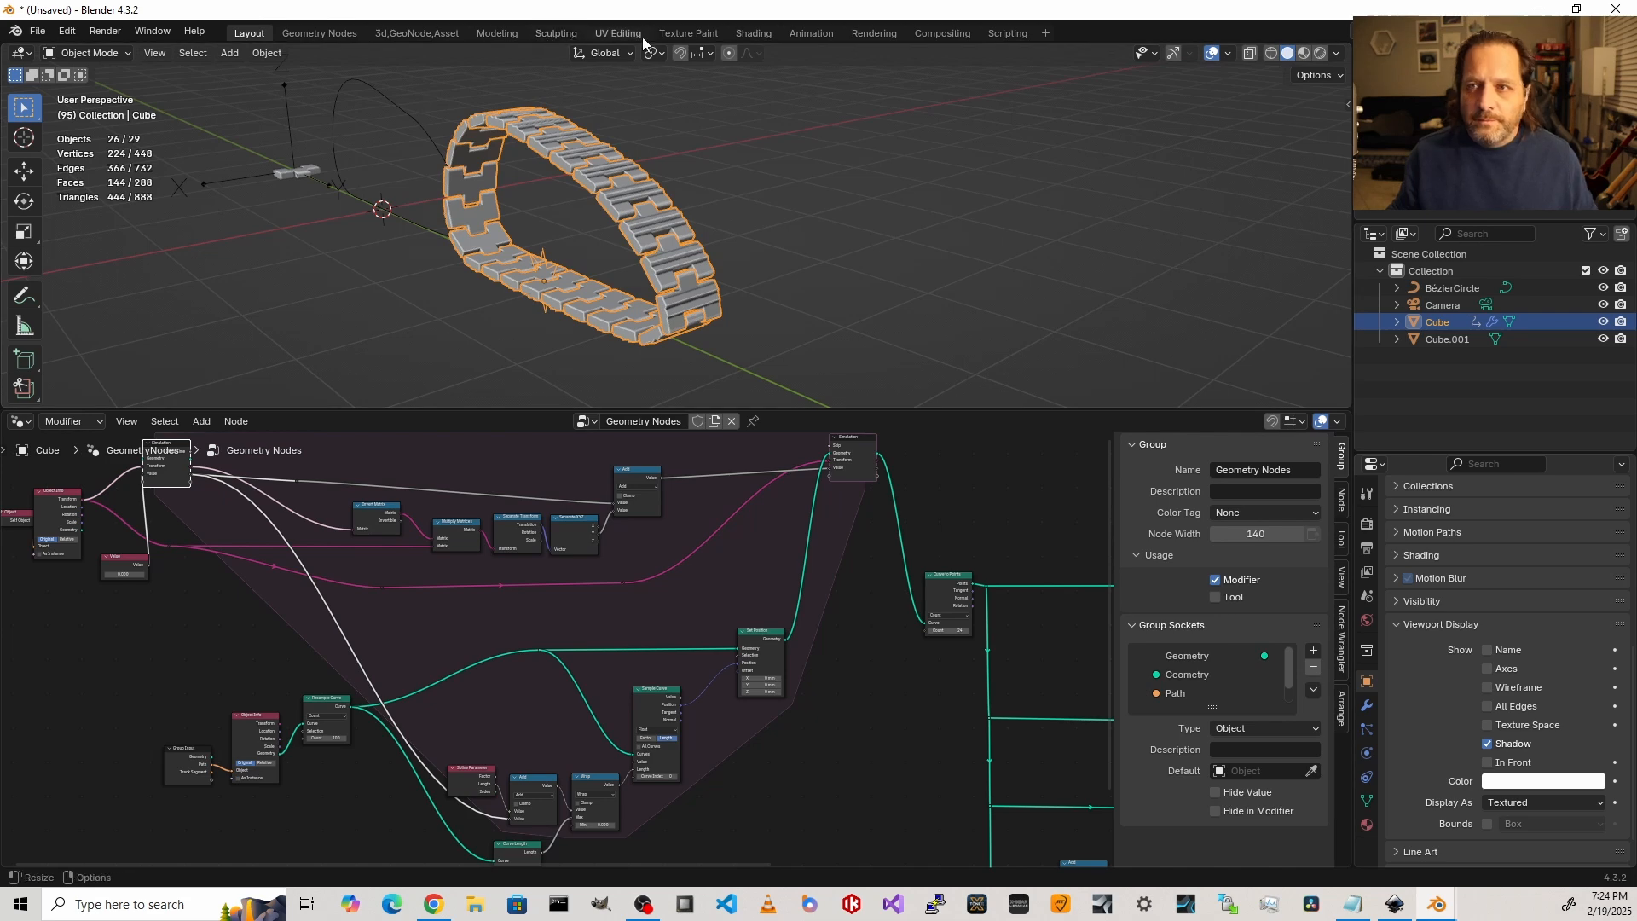
Step: Switch to the Animation workspace and delete all of the tread's keyframes with the playhead at frame 1
click(811, 32)
key(shift+Left)
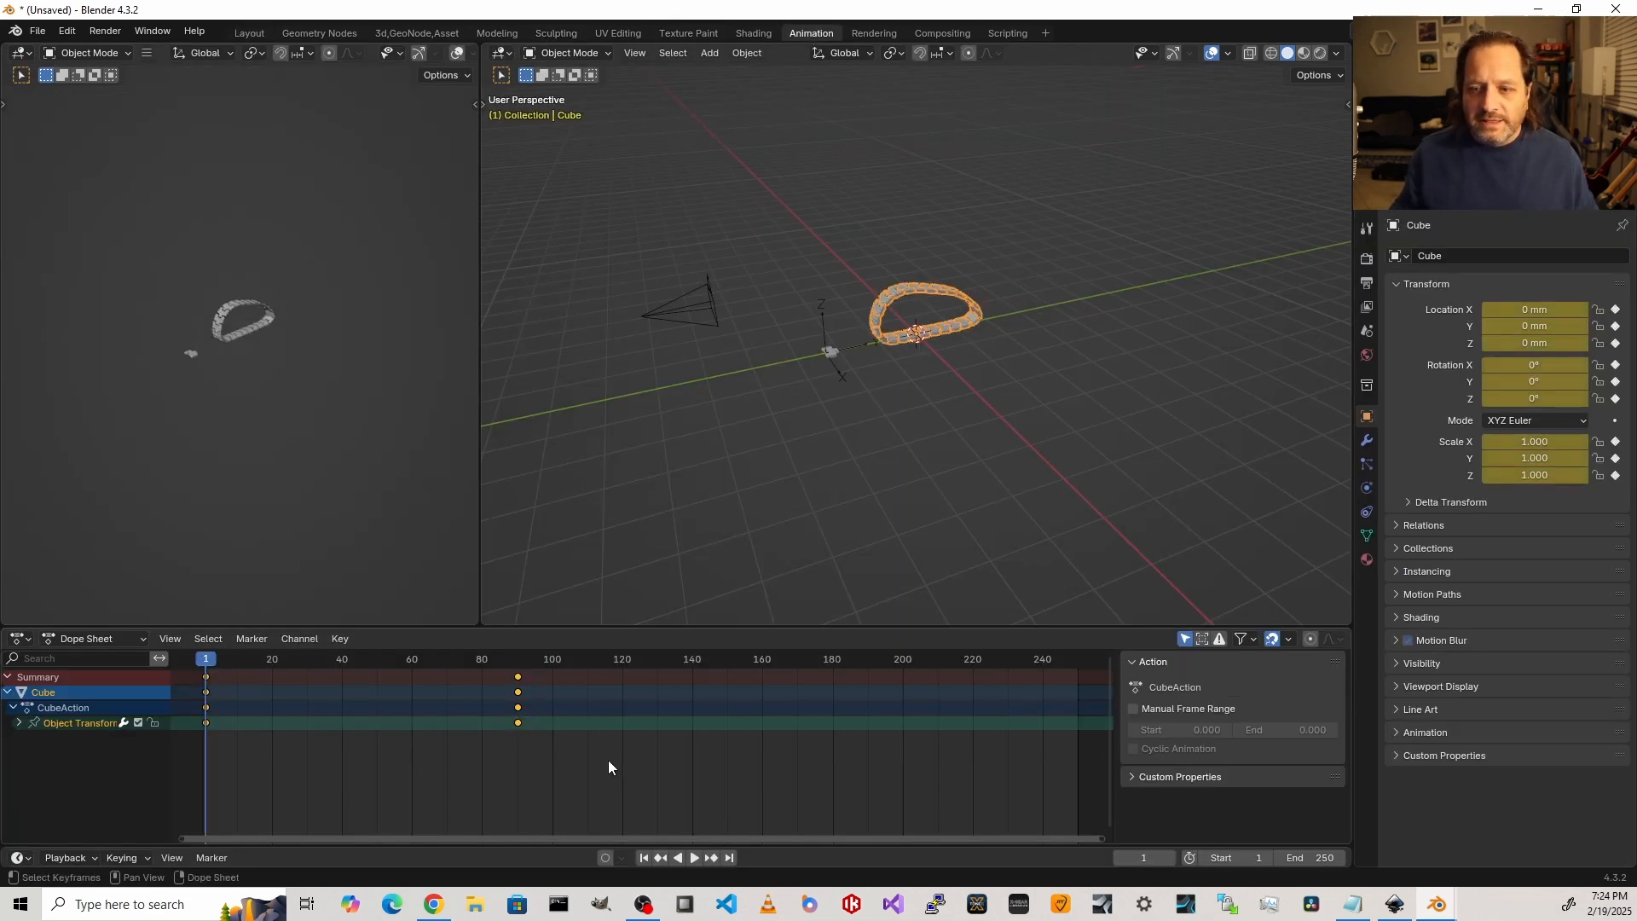
key(x)
click(607, 757)
Step: Duplicate the tread and place the copy along the negative X axis, leaving a gap between the two treads
key(KP_7)
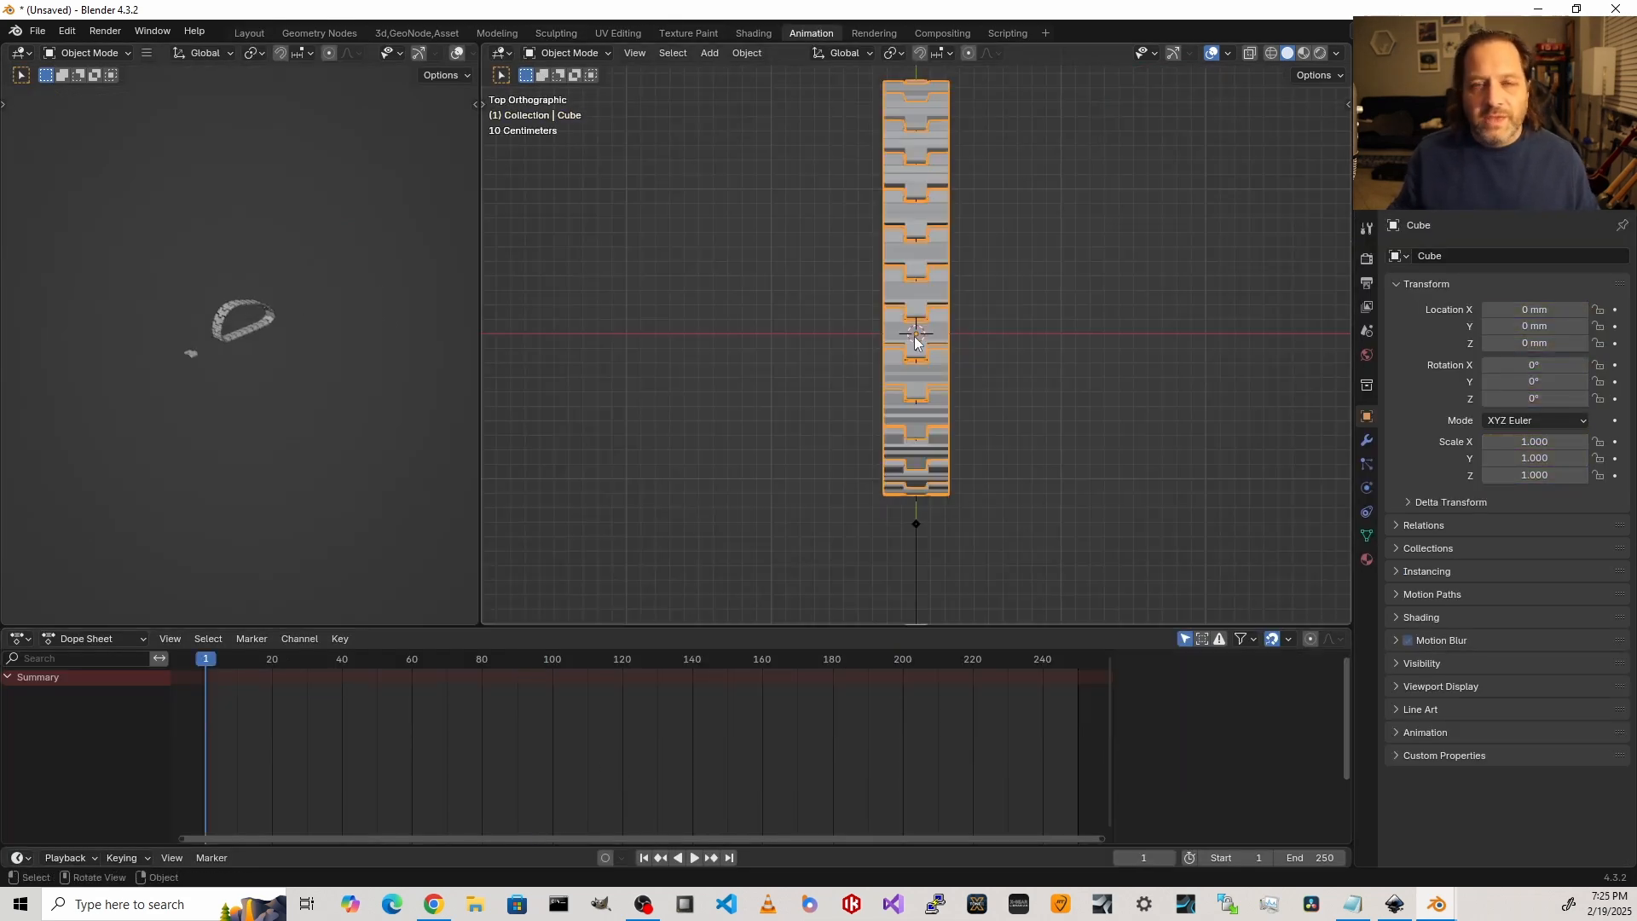
key(shift+d)
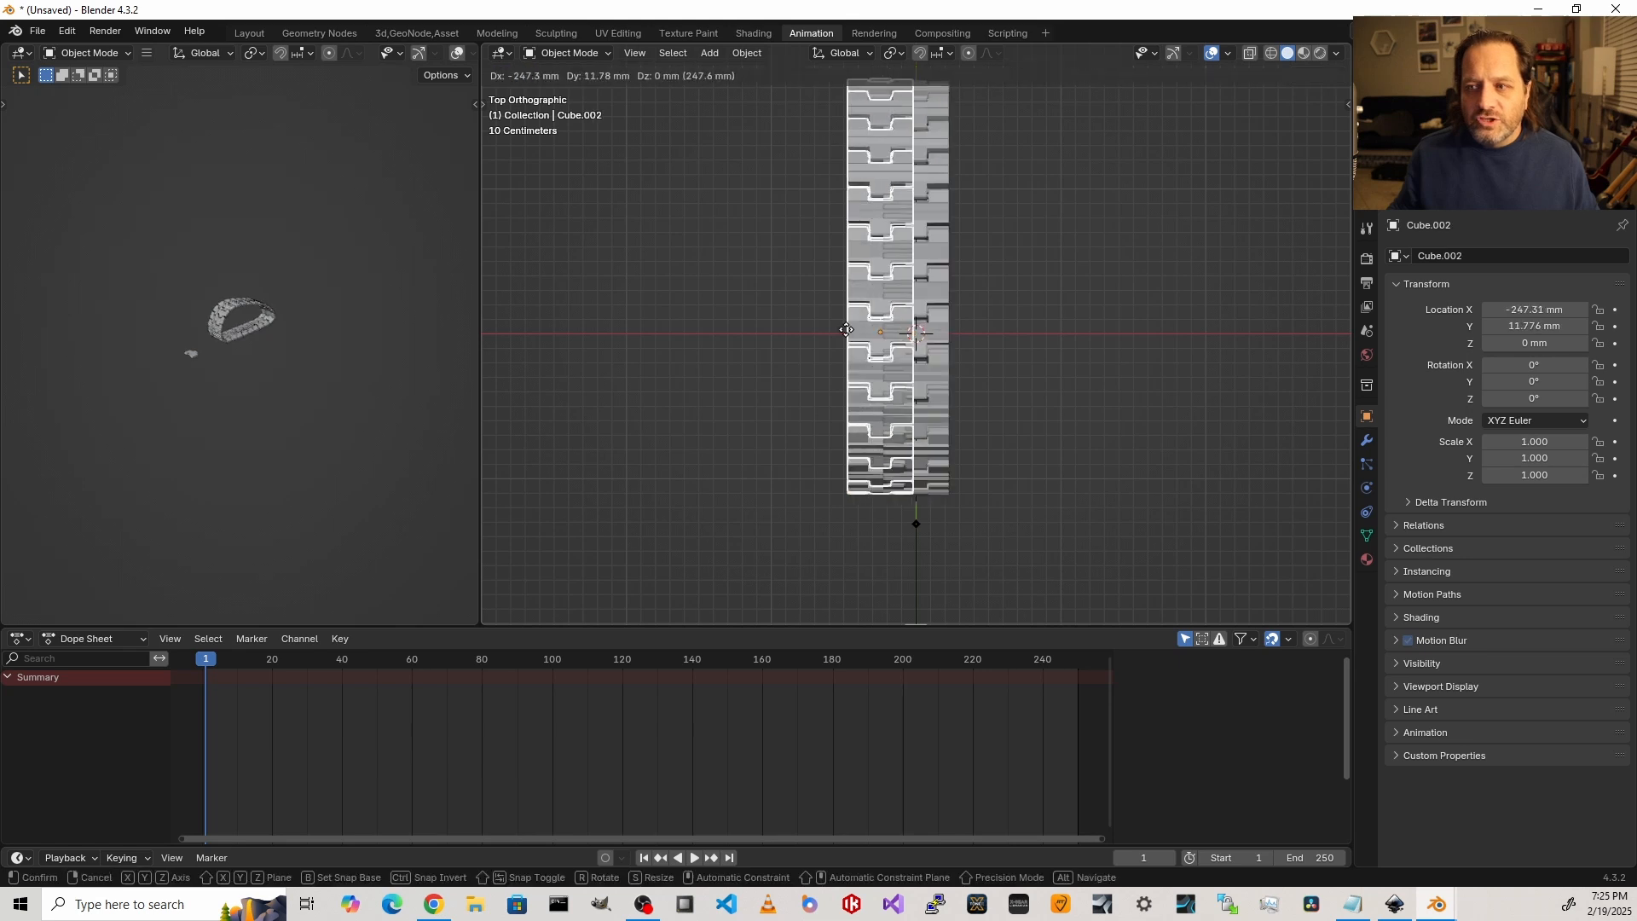
key(x)
click(726, 351)
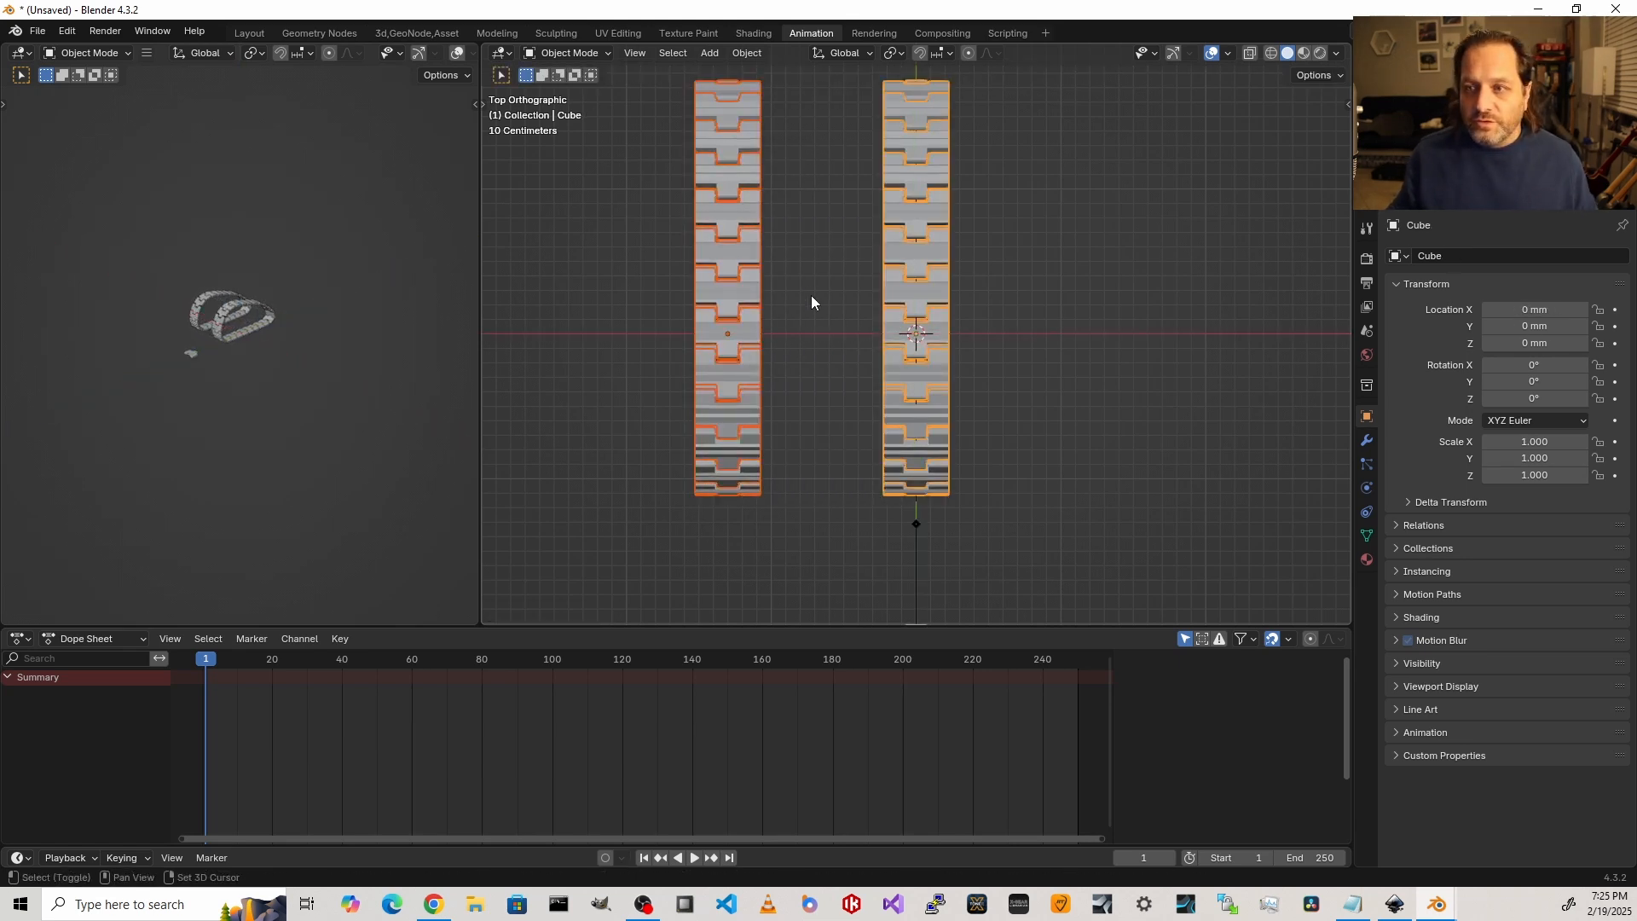
Step: Snap the 3D cursor to the midpoint of both selected treads and add a plain axes empty there
key(shift+s)
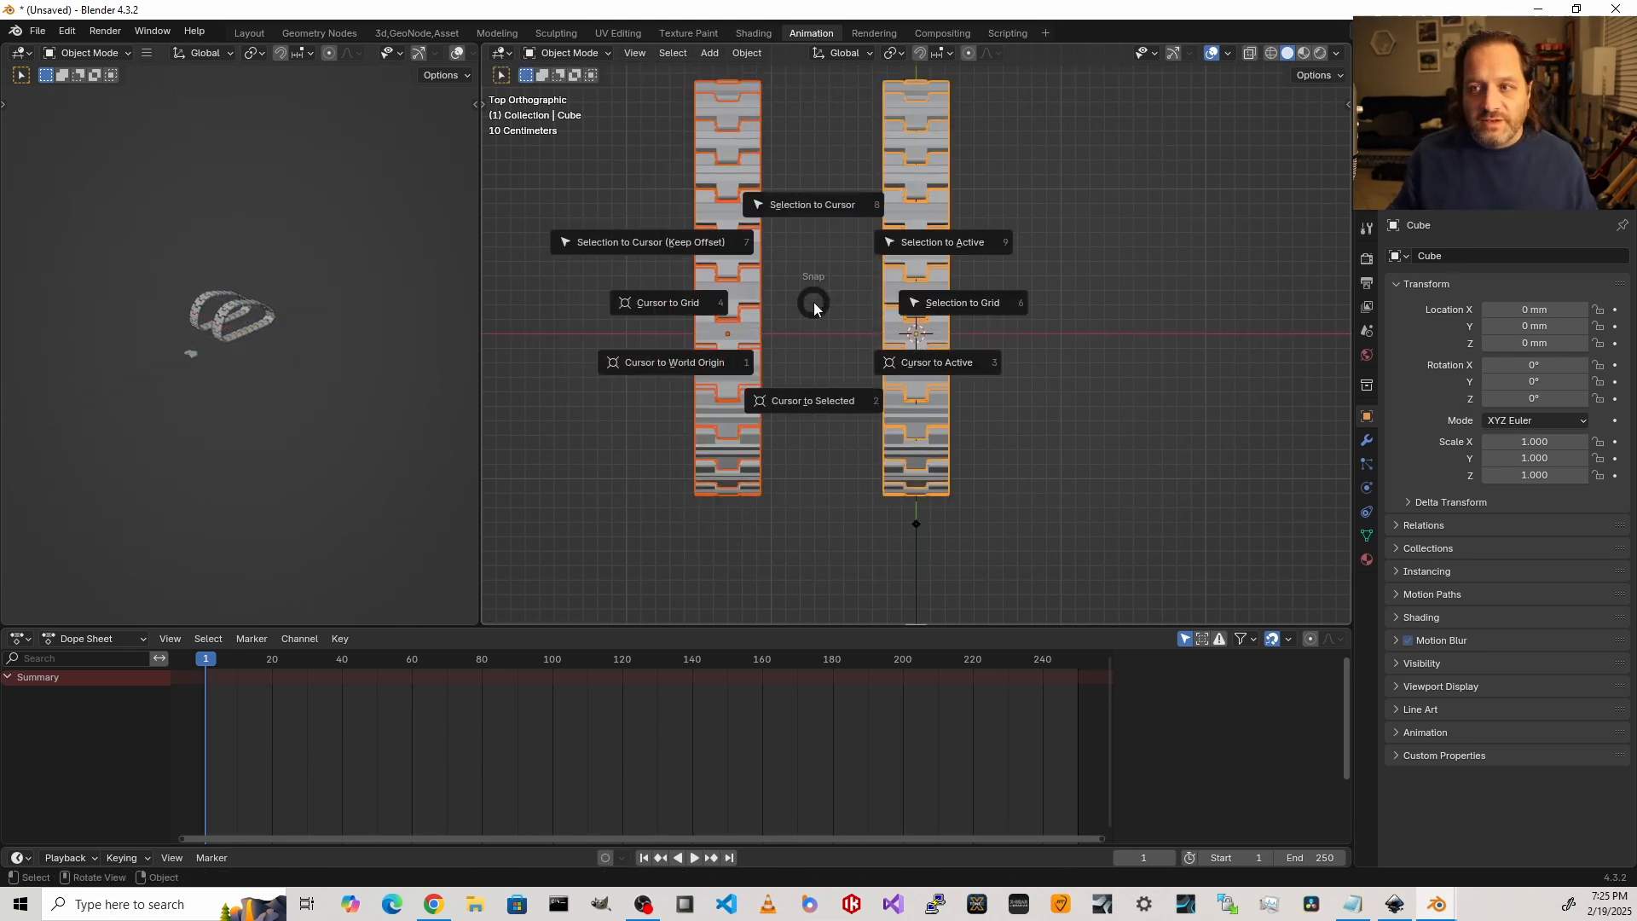
click(815, 408)
key(shift+a)
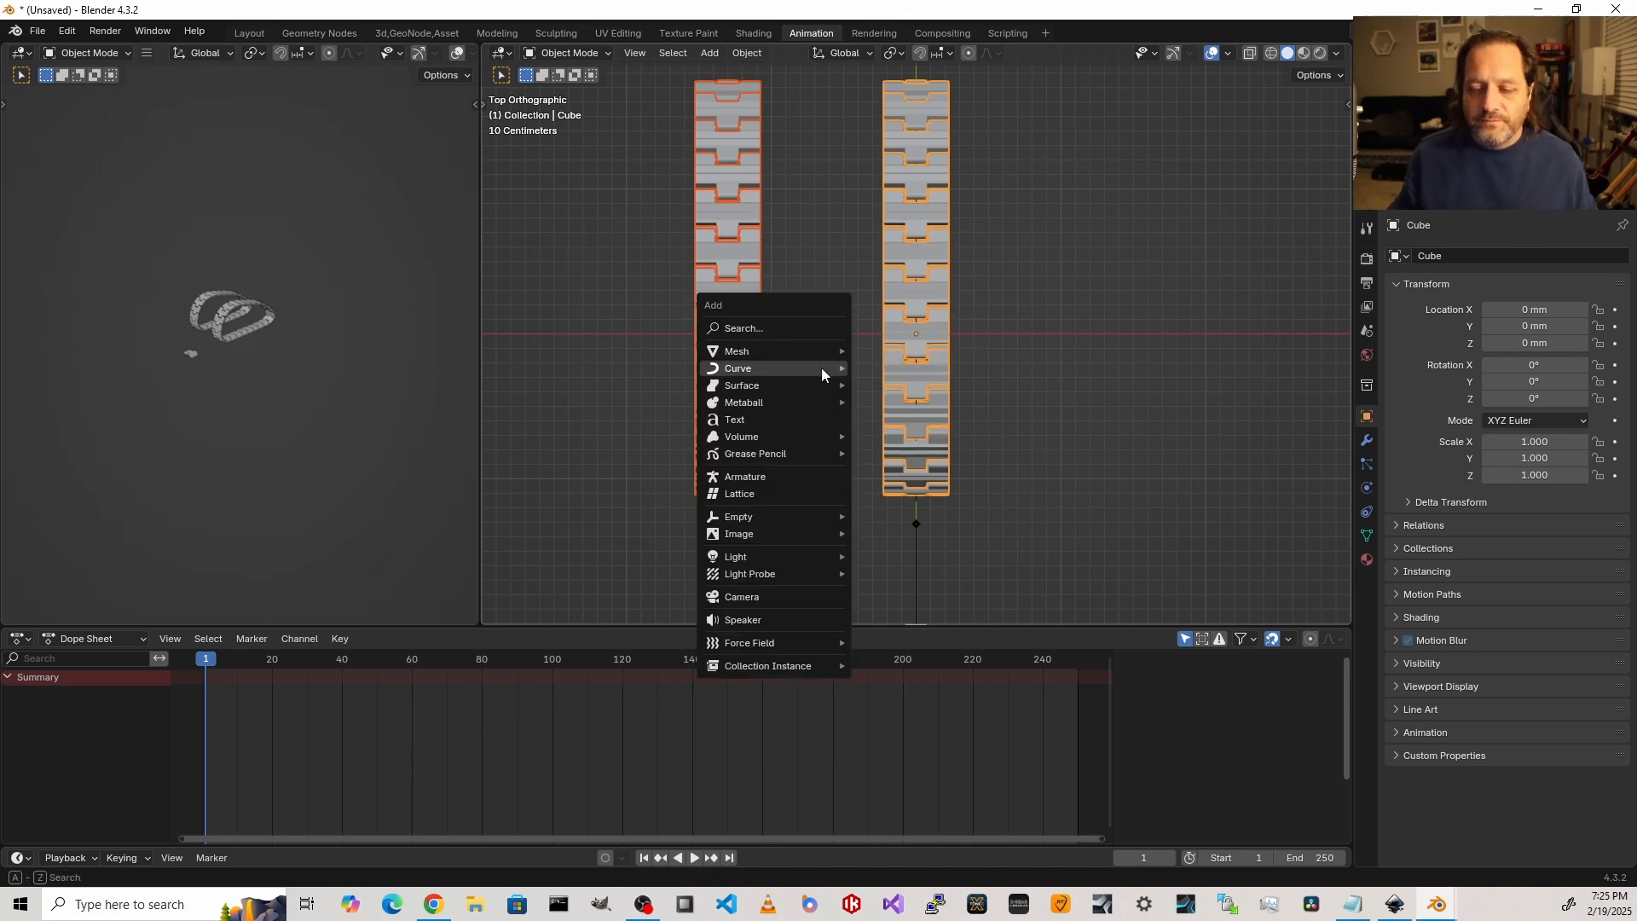
mouse_move(818, 517)
click(885, 524)
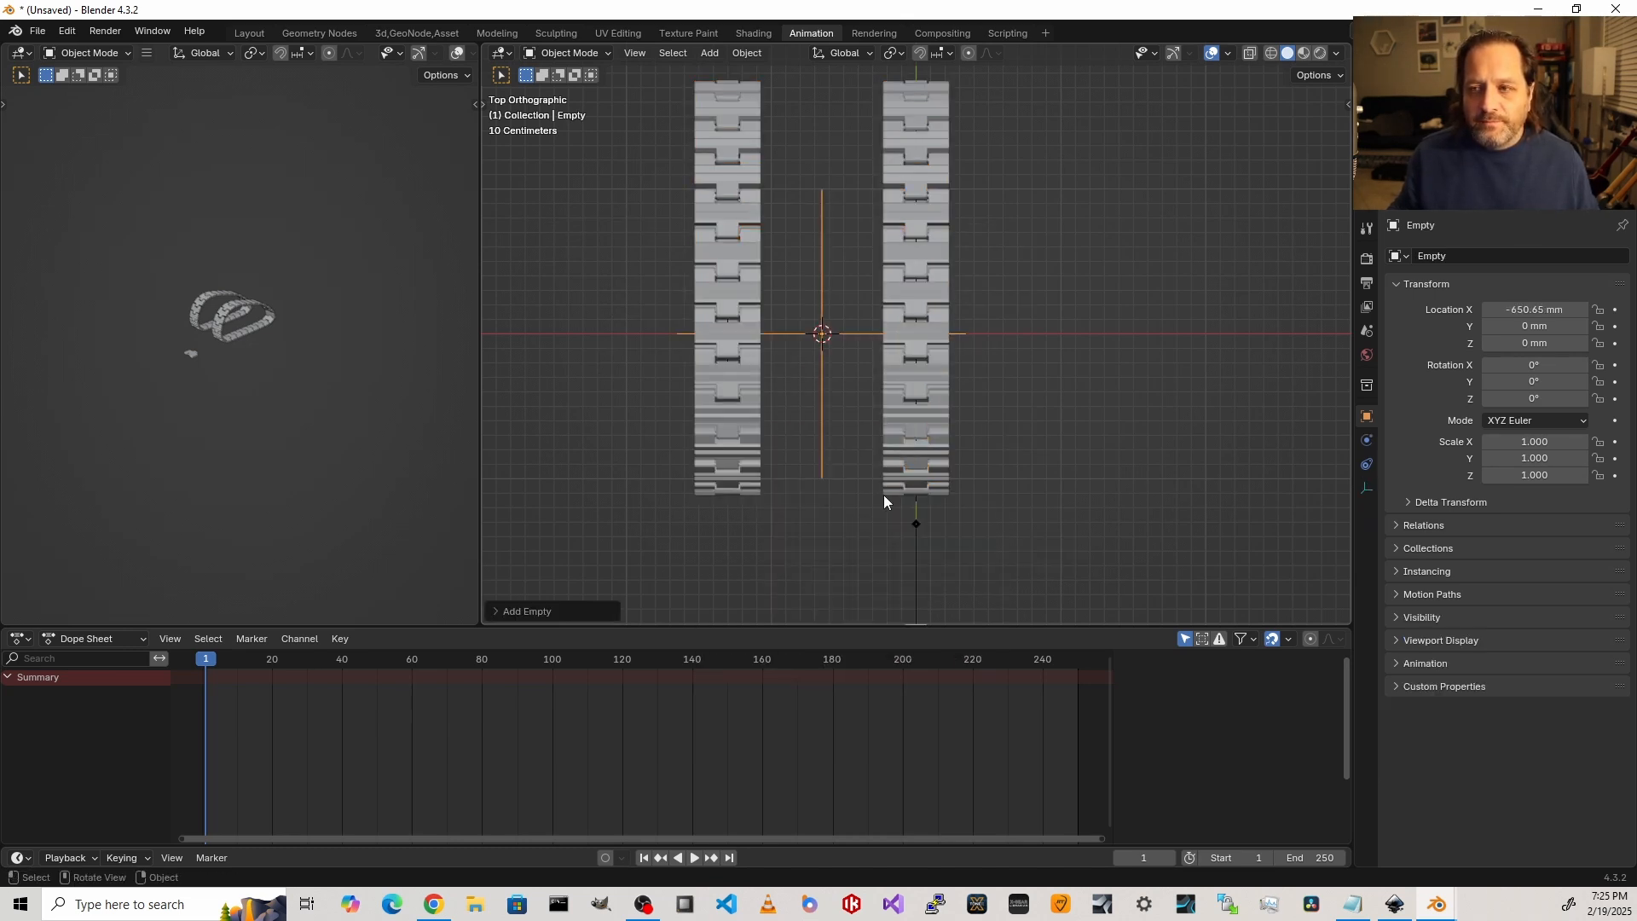
Step: Parent both treads to the empty using the Object option
click(902, 401)
shift+click(713, 416)
shift+click(820, 401)
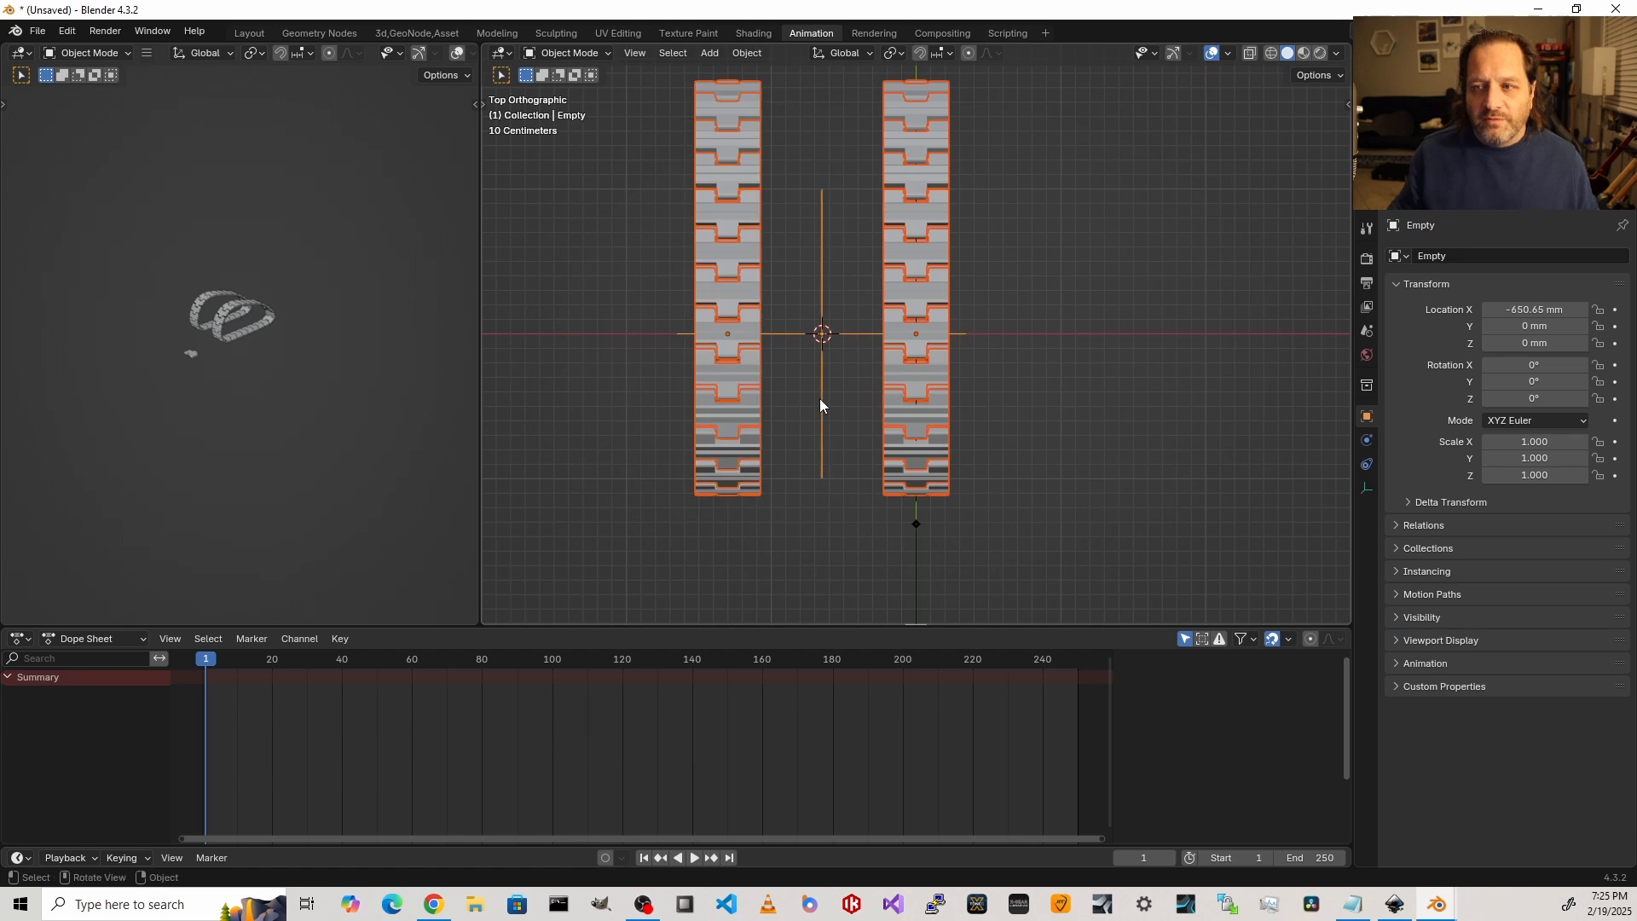
key(ctrl+p)
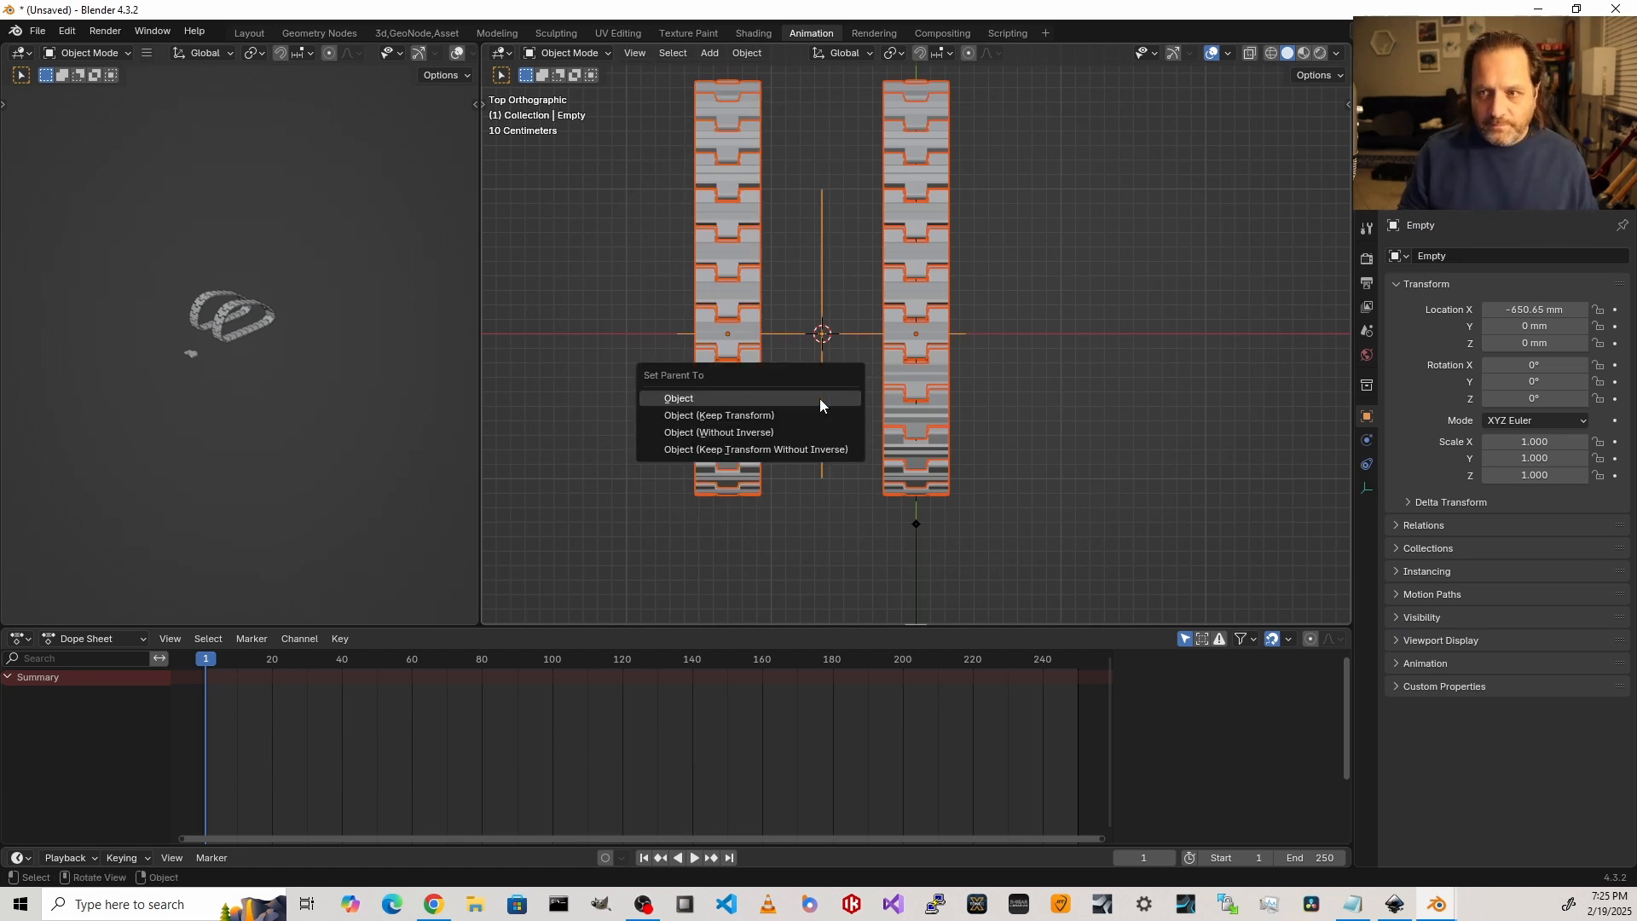
click(820, 397)
Step: Keyframe the empty's location, rotation and scale at frame 1
middle_drag(821, 397, 628, 260)
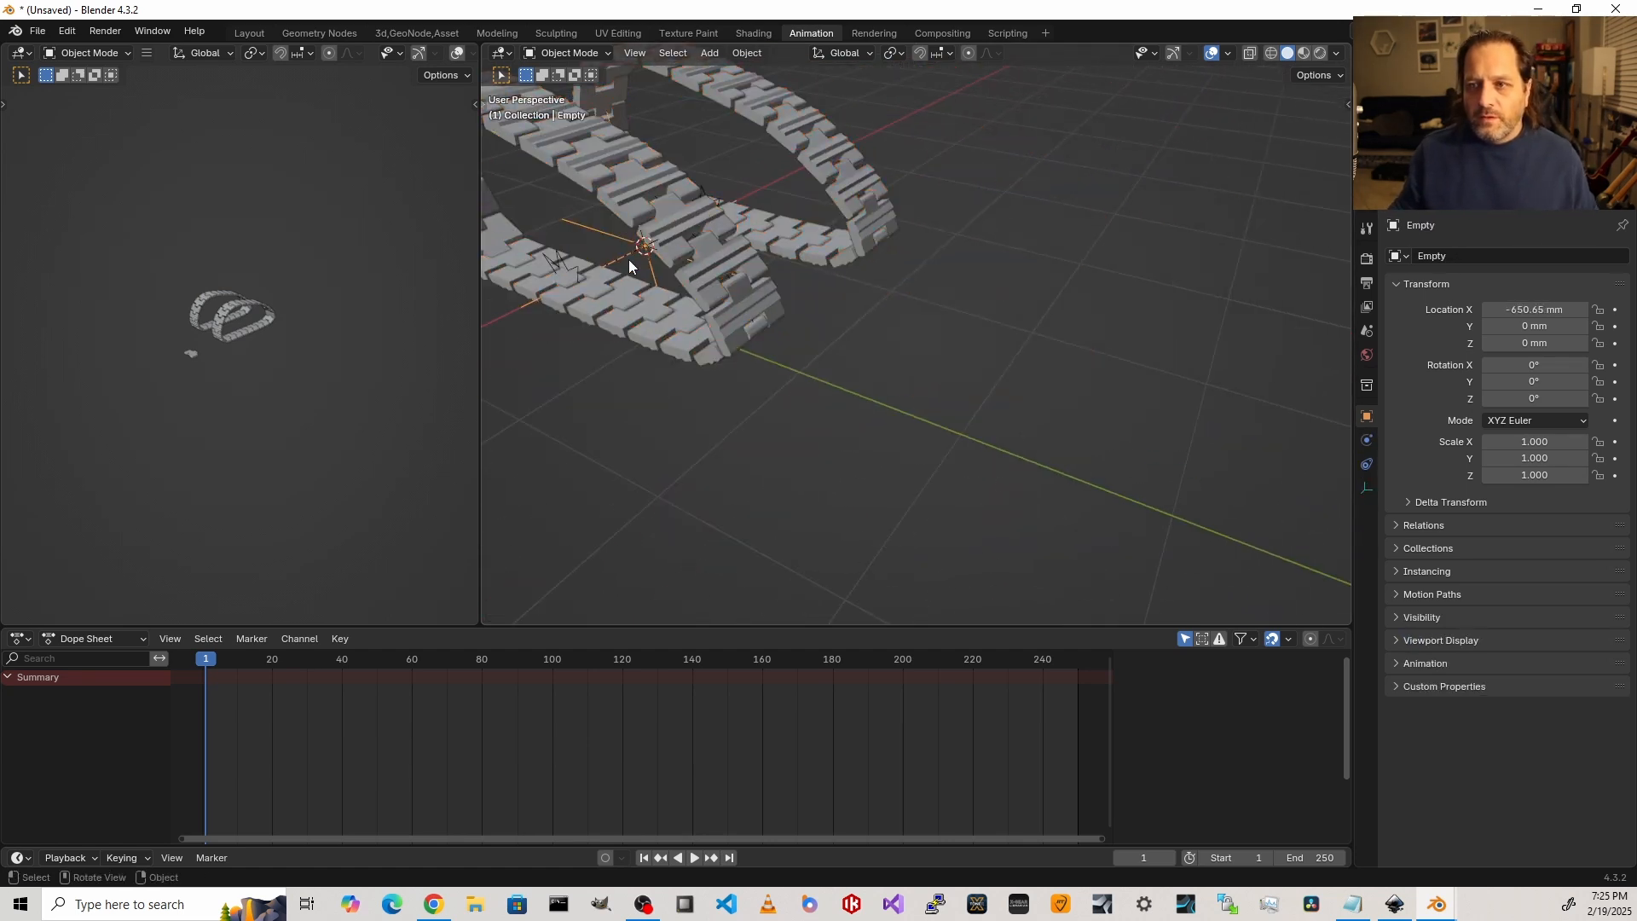
scroll(628, 259, down, 4)
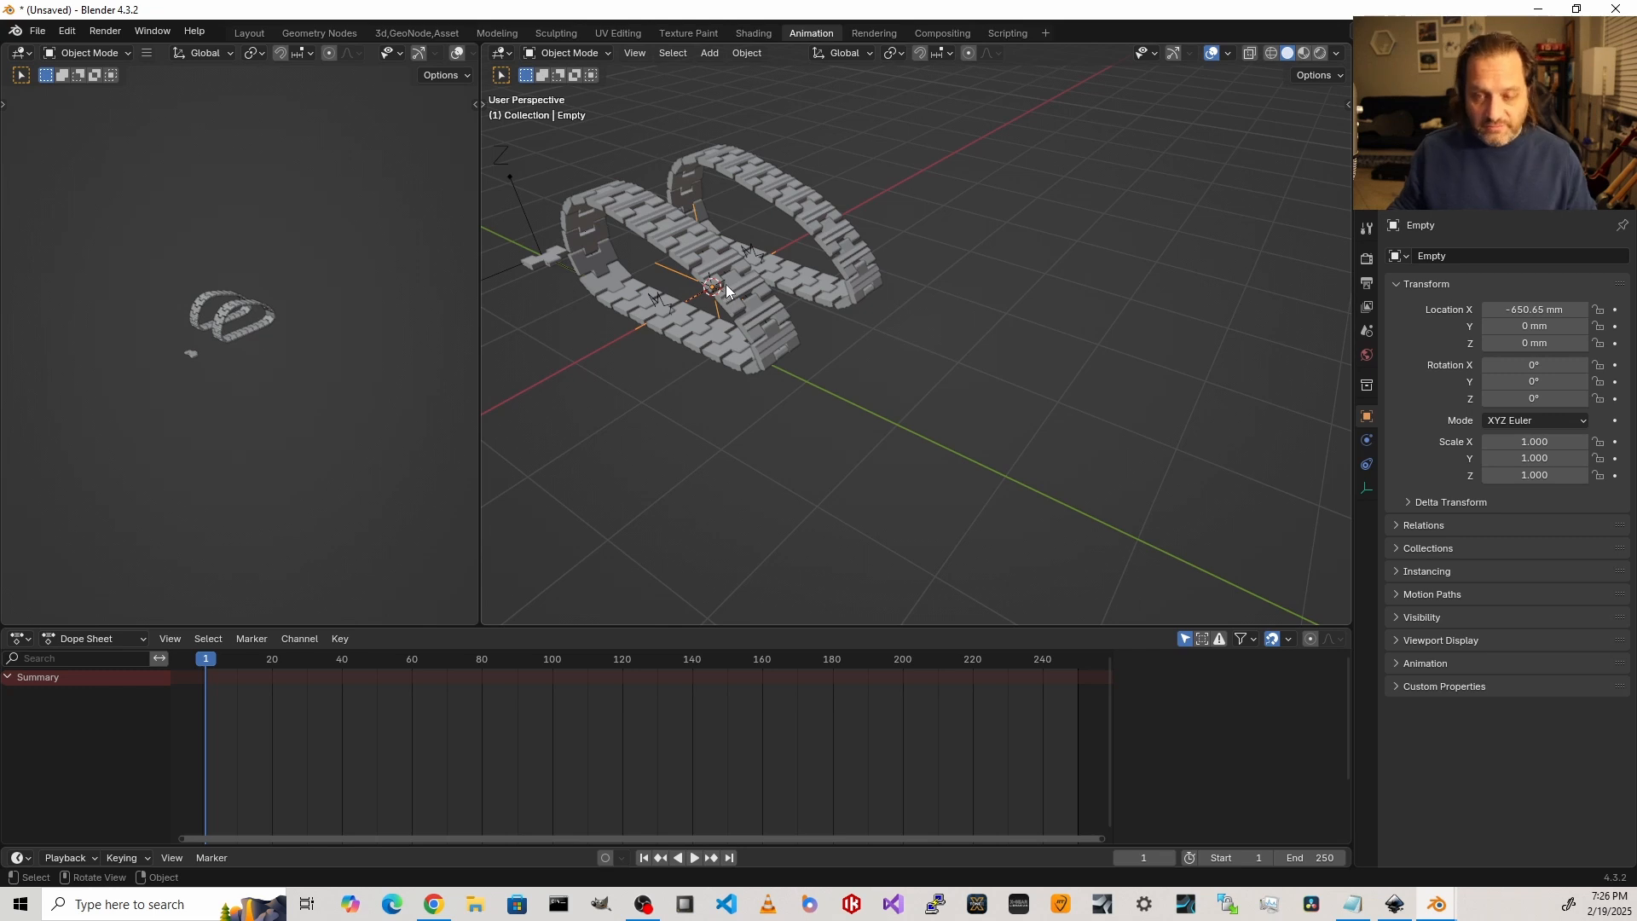
key(i)
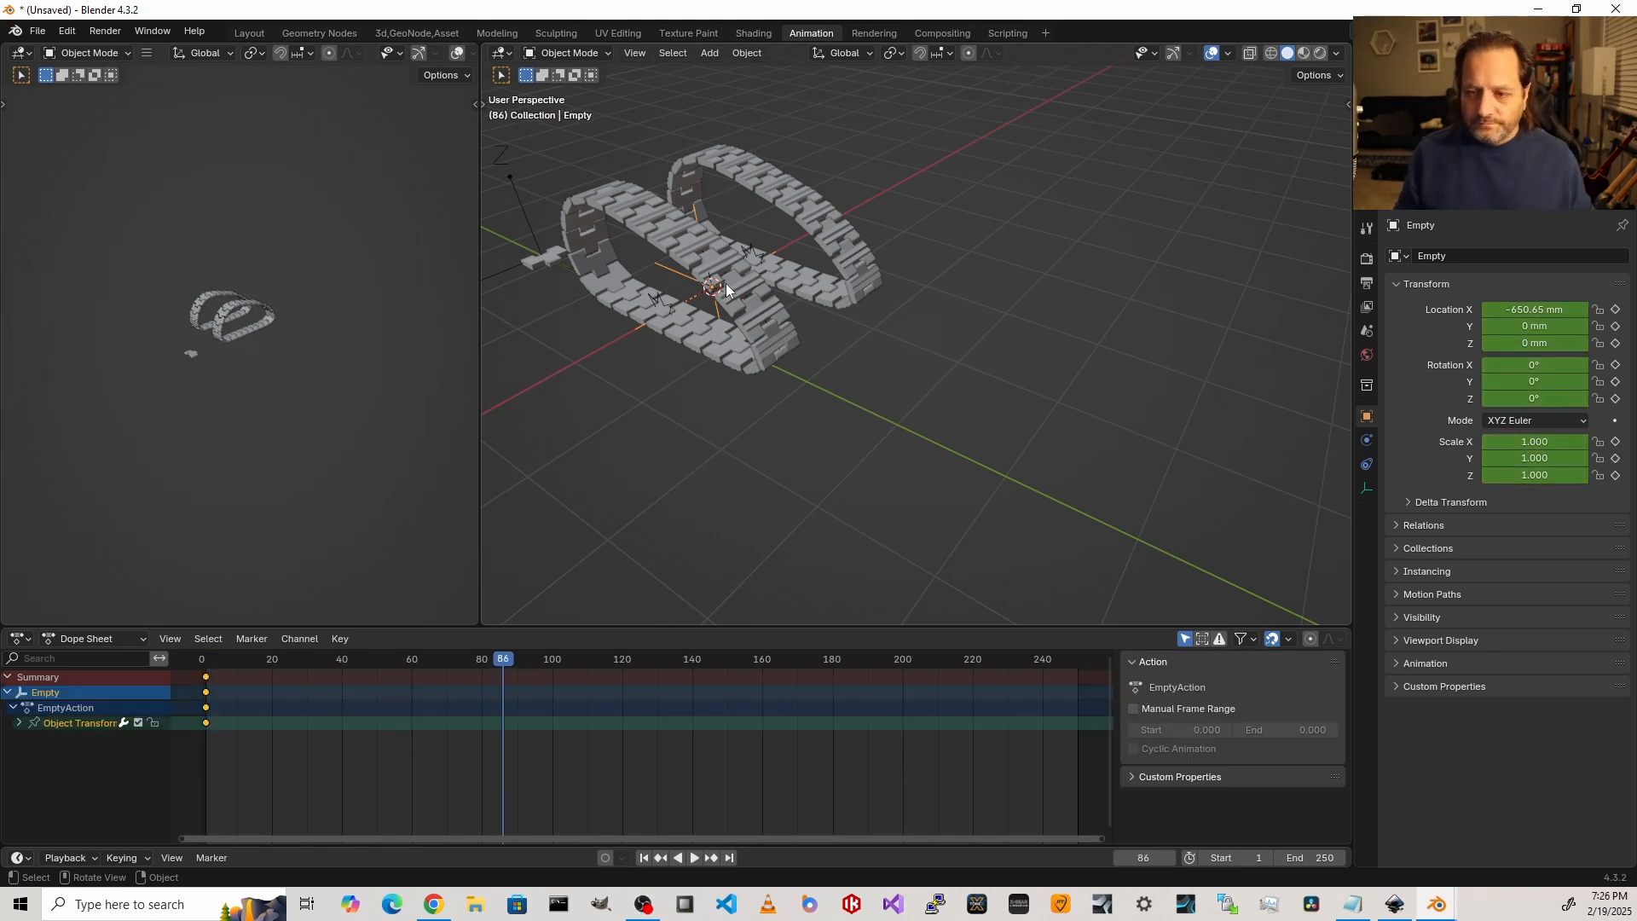
Step: At frame 100, move the empty along Y to about 3936 mm and keyframe its transforms
key(Right)
key(Right)
key(Right)
key(Right)
key(Right)
key(Right)
key(Right)
key(Right)
key(Right)
key(Right)
key(Right)
key(Right)
key(Right)
key(Right)
key(g)
key(y)
click(1020, 410)
key(i)
Step: Play the animation from the first frame to check both treads rolling forward with the empty
key(shift+Left)
key(space)
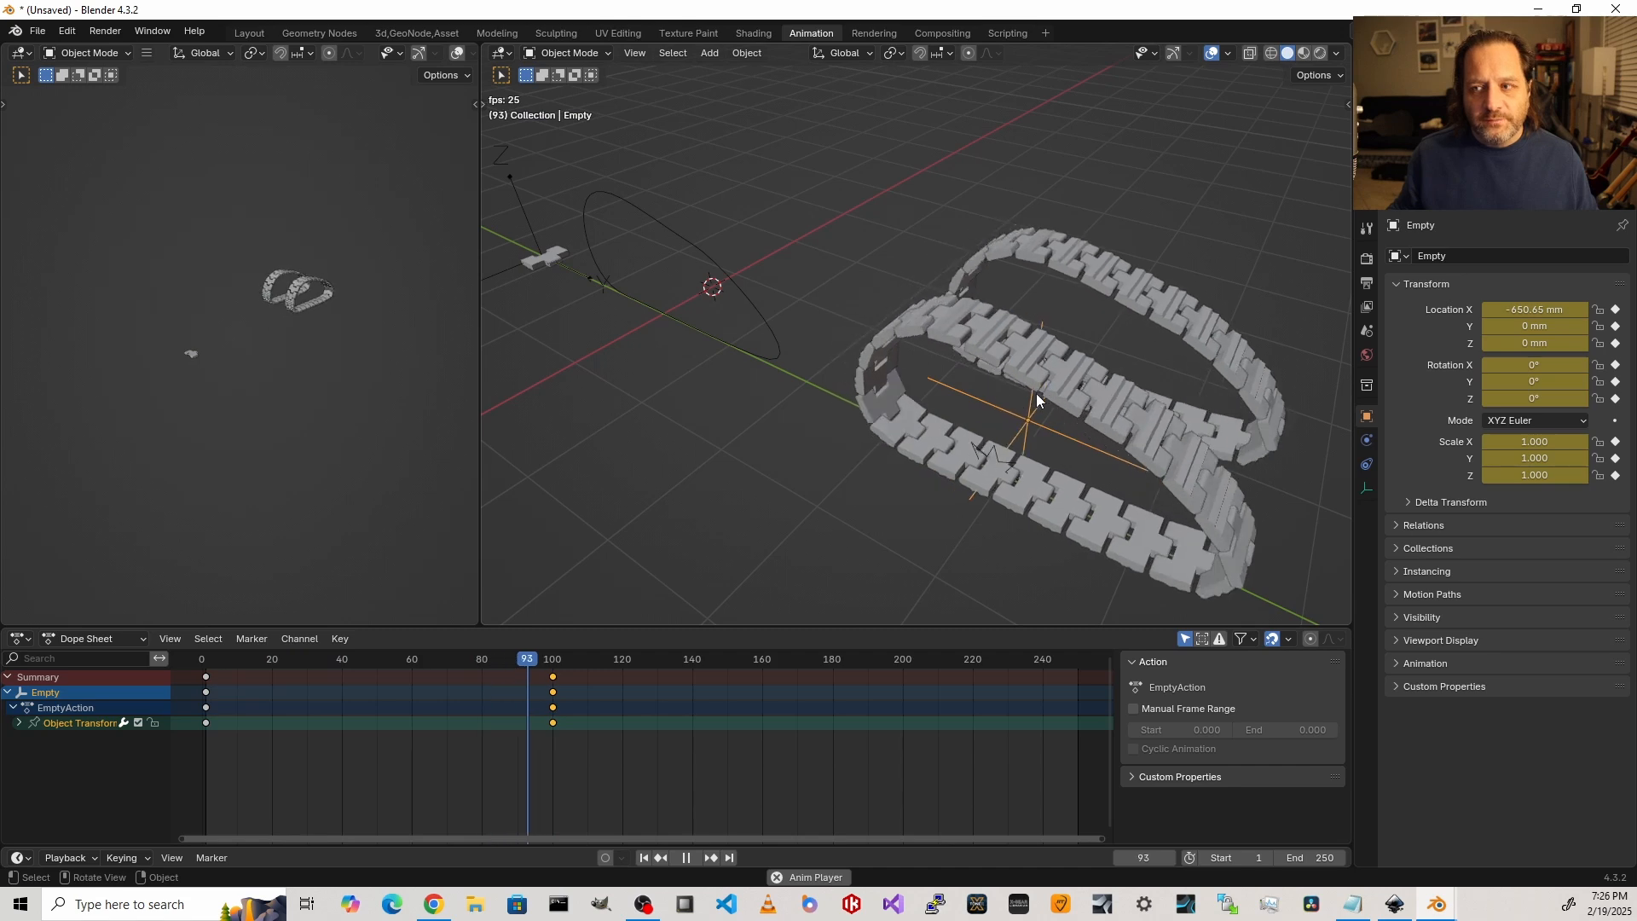
key(space)
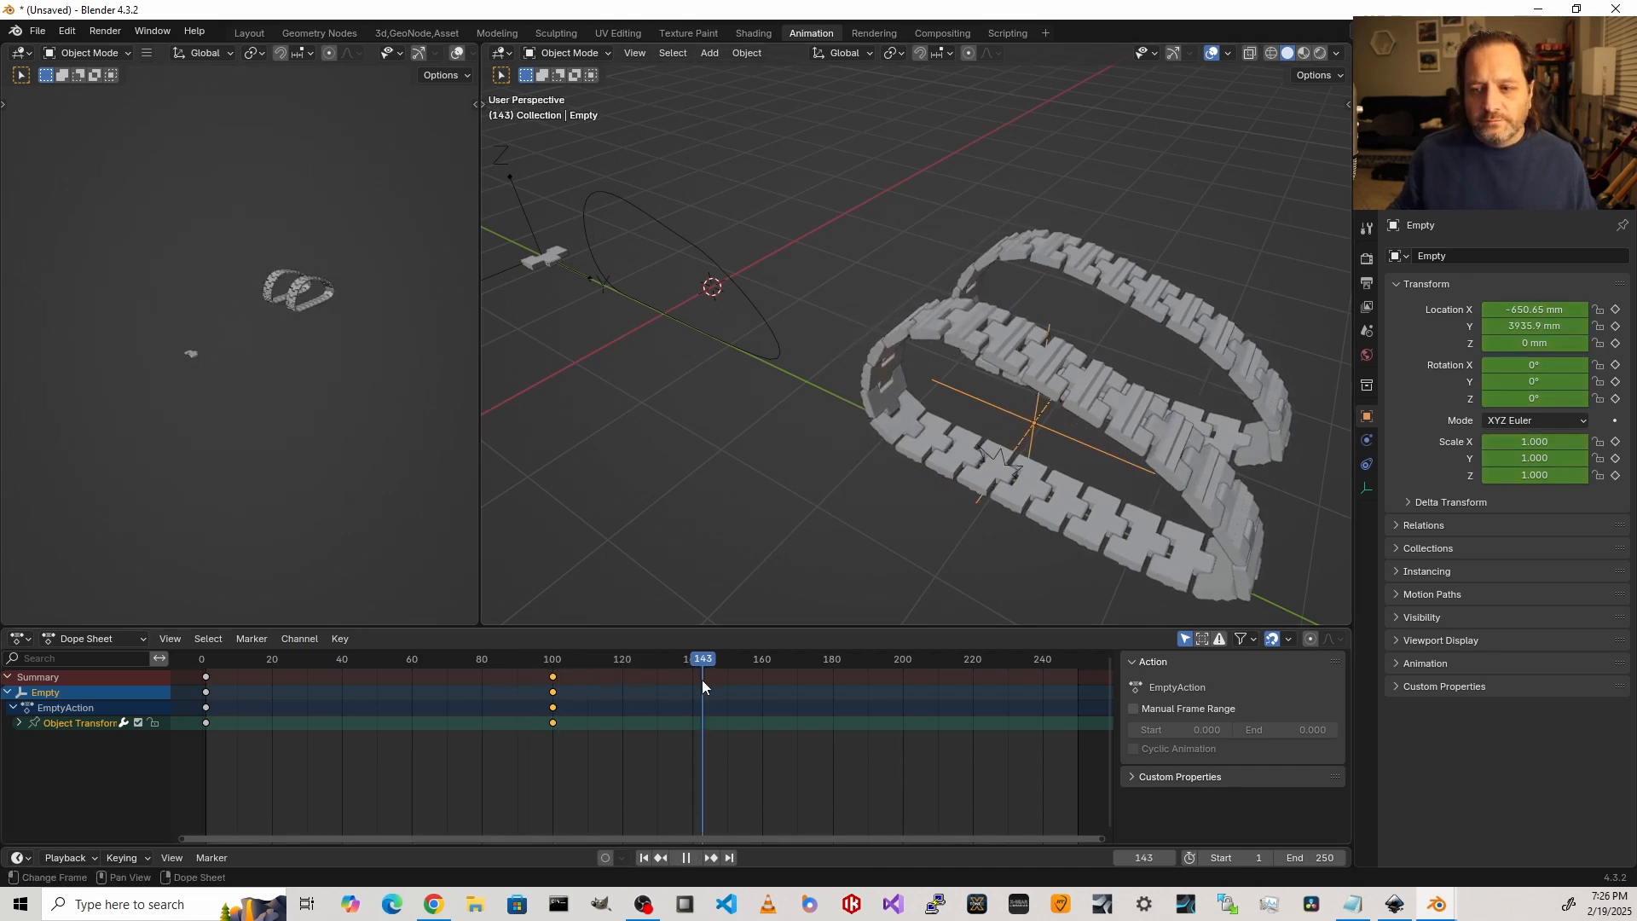
Step: At frame 145, rotate the empty to -90° about Z and keyframe its transforms
drag(703, 680, 710, 676)
shift+middle_drag(964, 433, 801, 367)
key(KP_7)
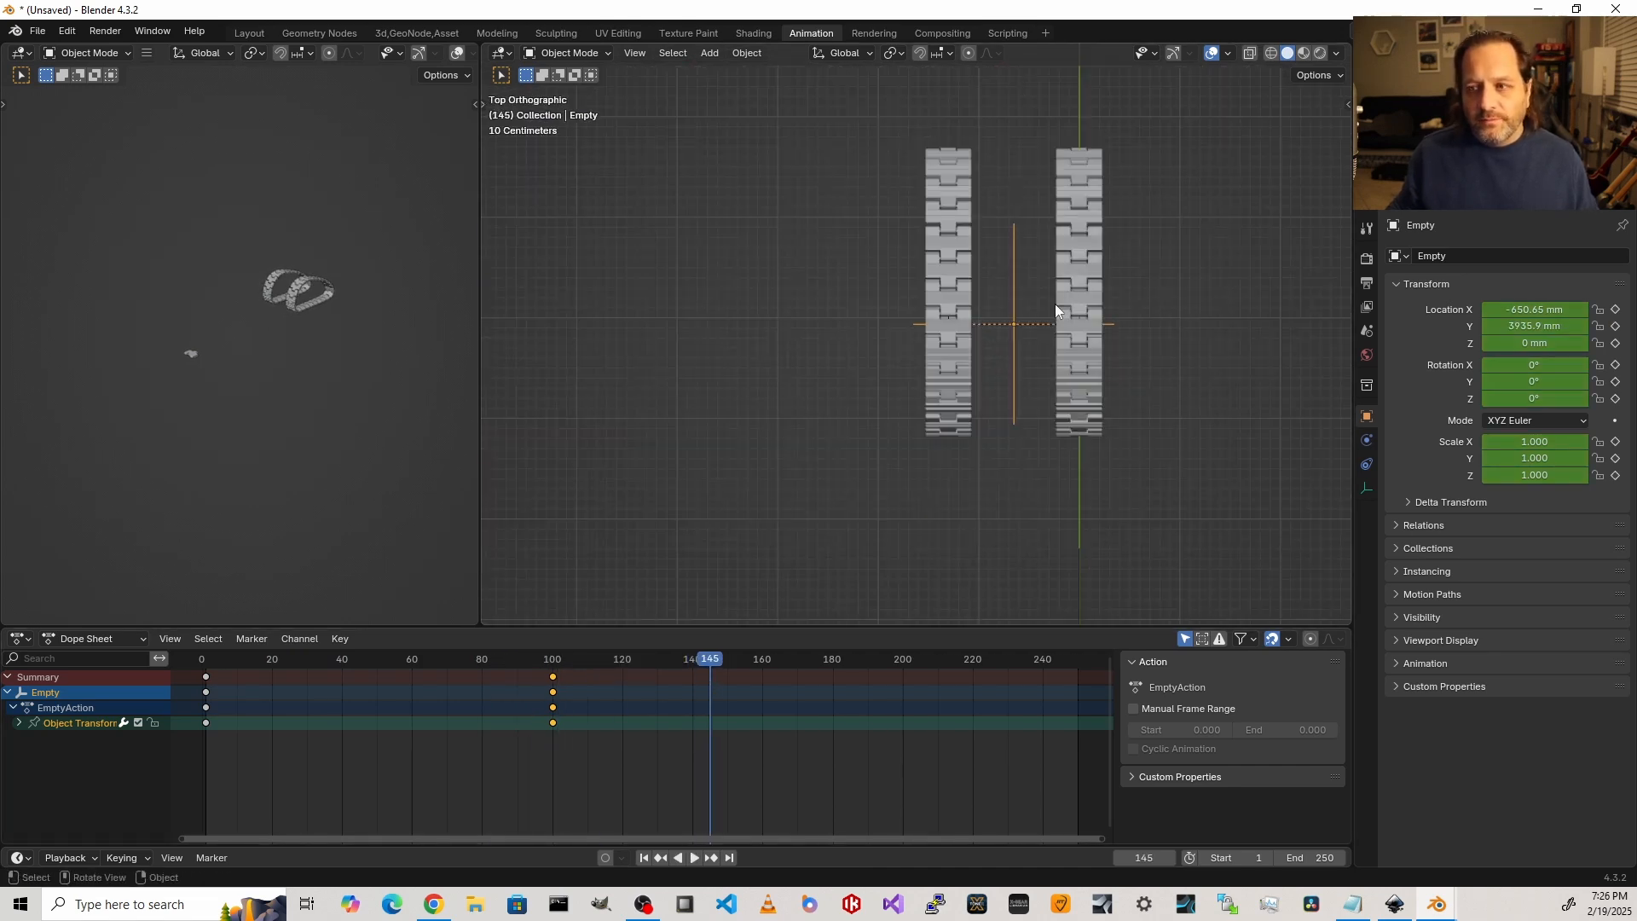
key(r)
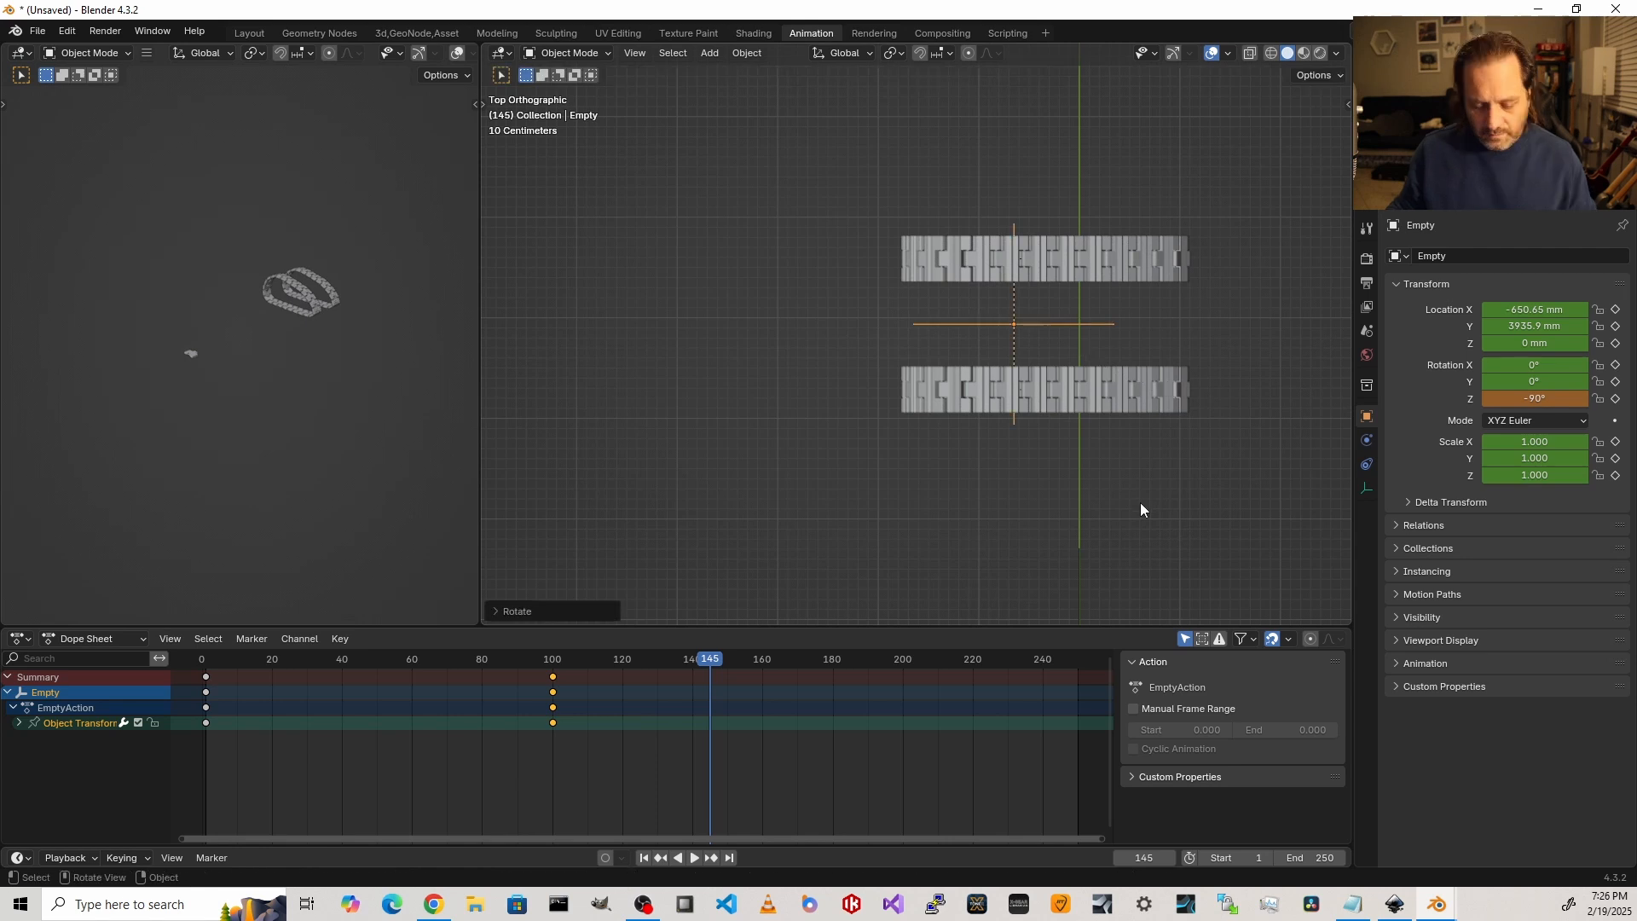
key(i)
Step: Play the animation from frame 1 in perspective to check how the treads behave during the turn
key(shift+Left)
middle_drag(1078, 478, 789, 377)
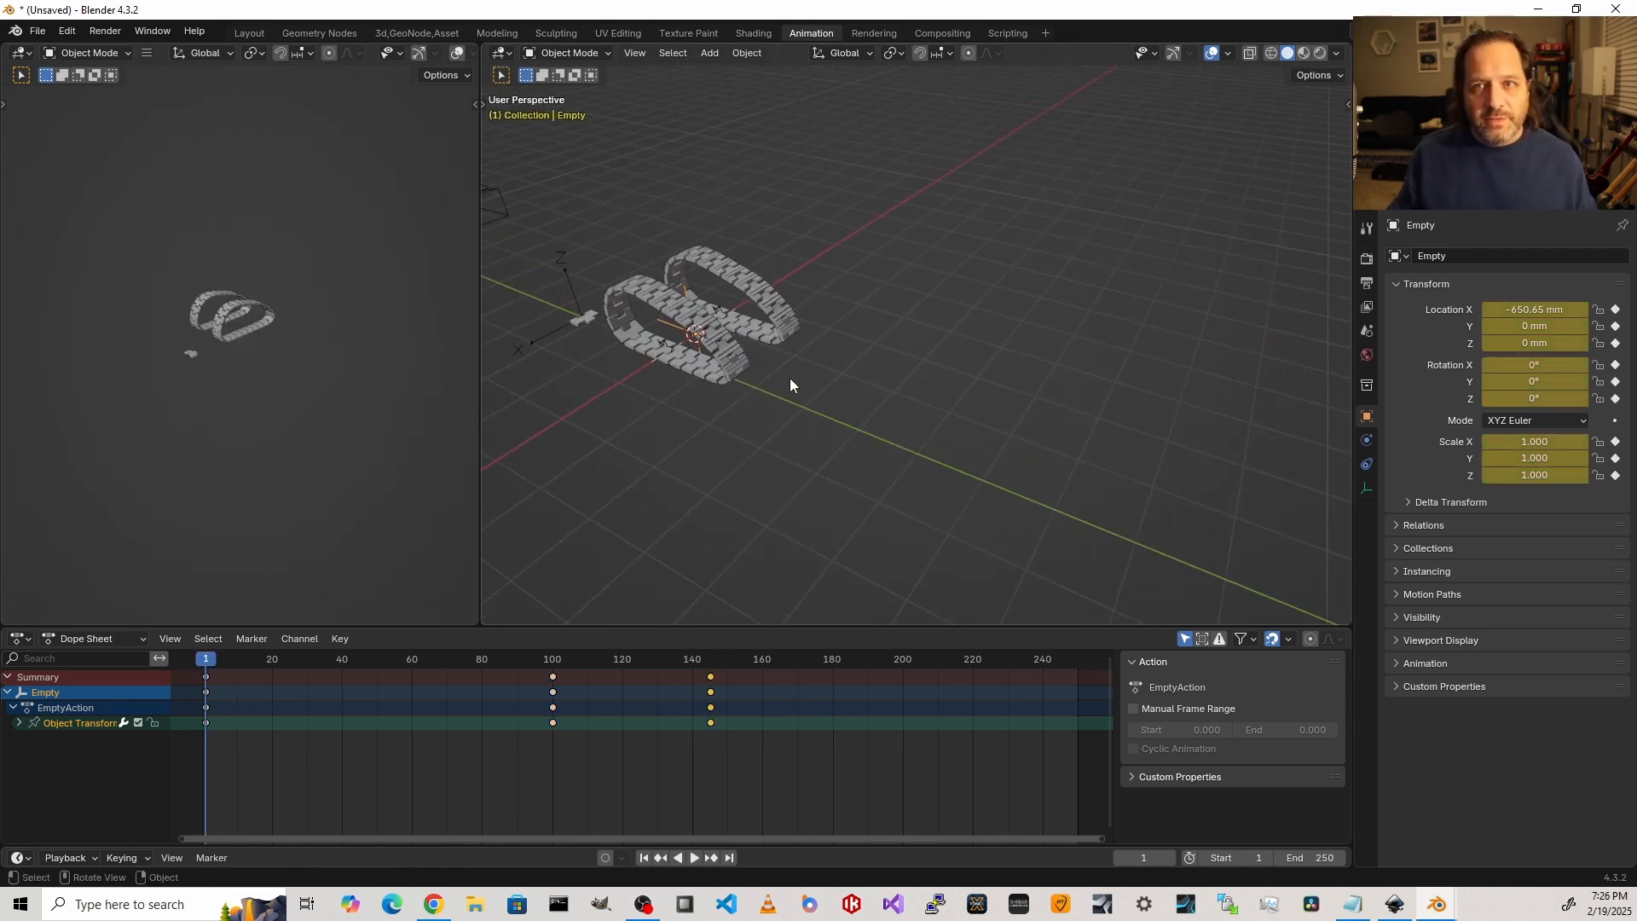
key(space)
scroll(970, 444, up, 2)
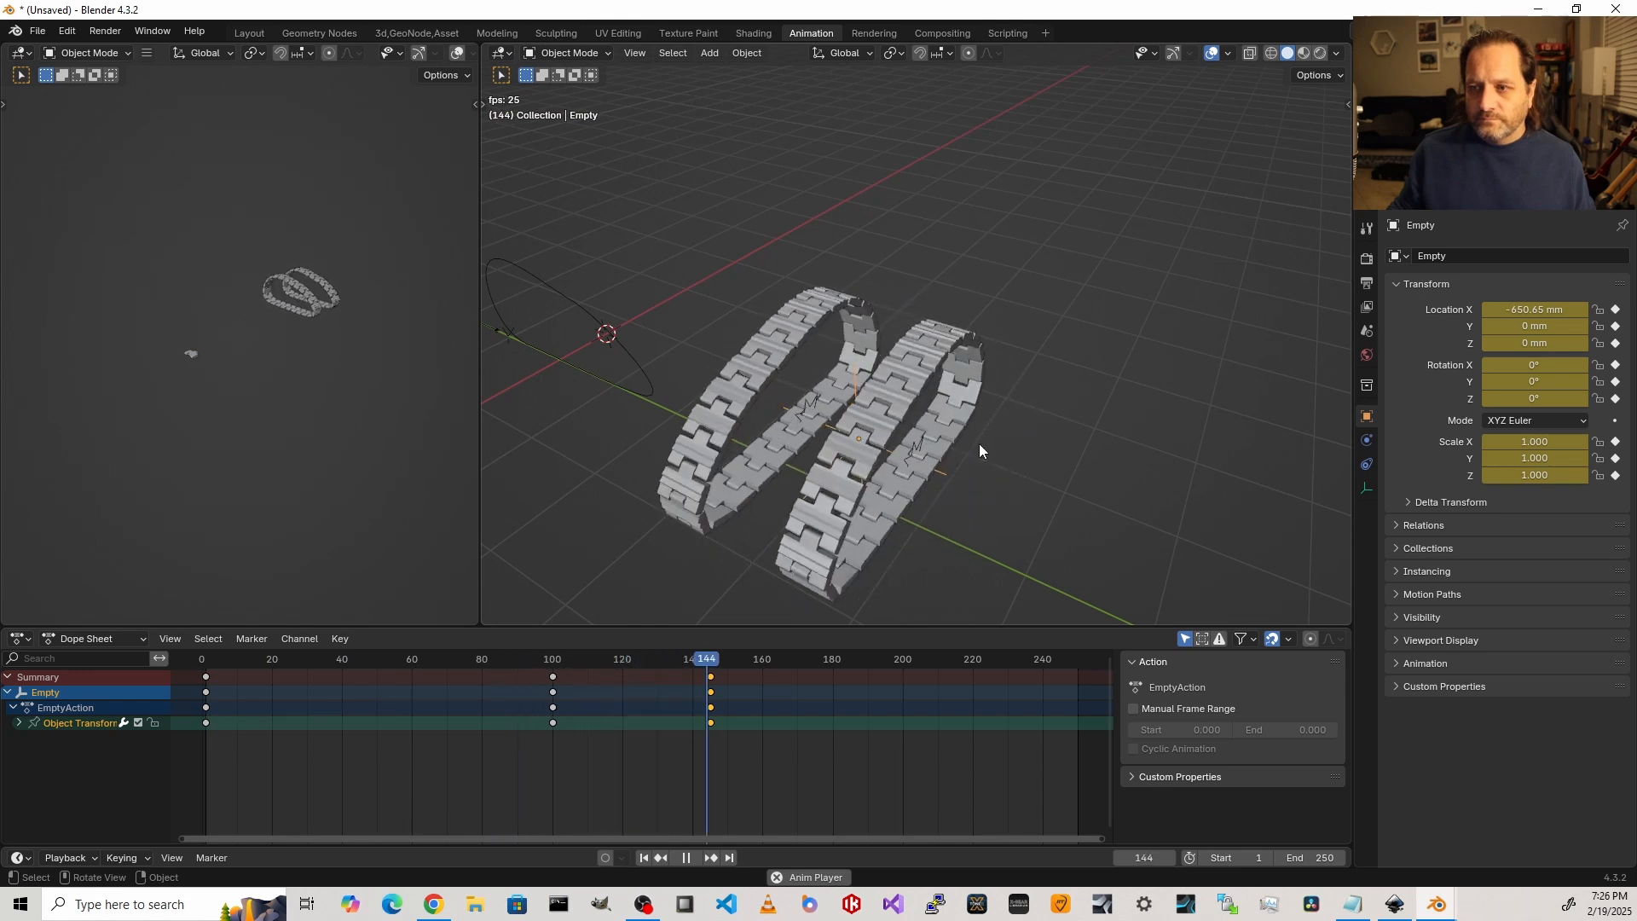
key(space)
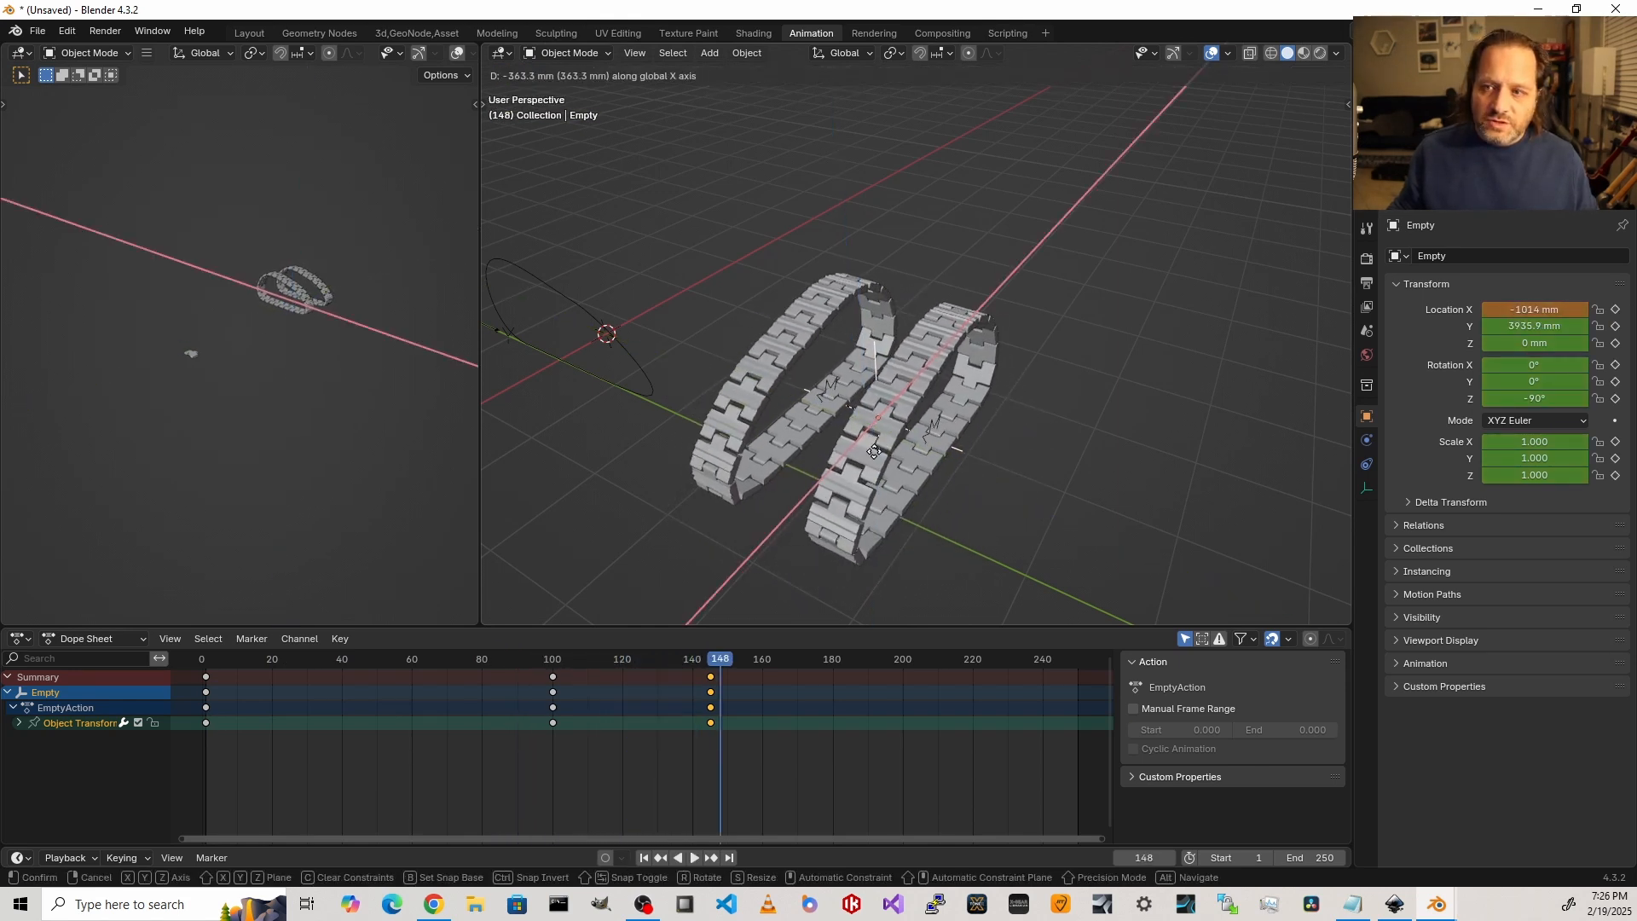